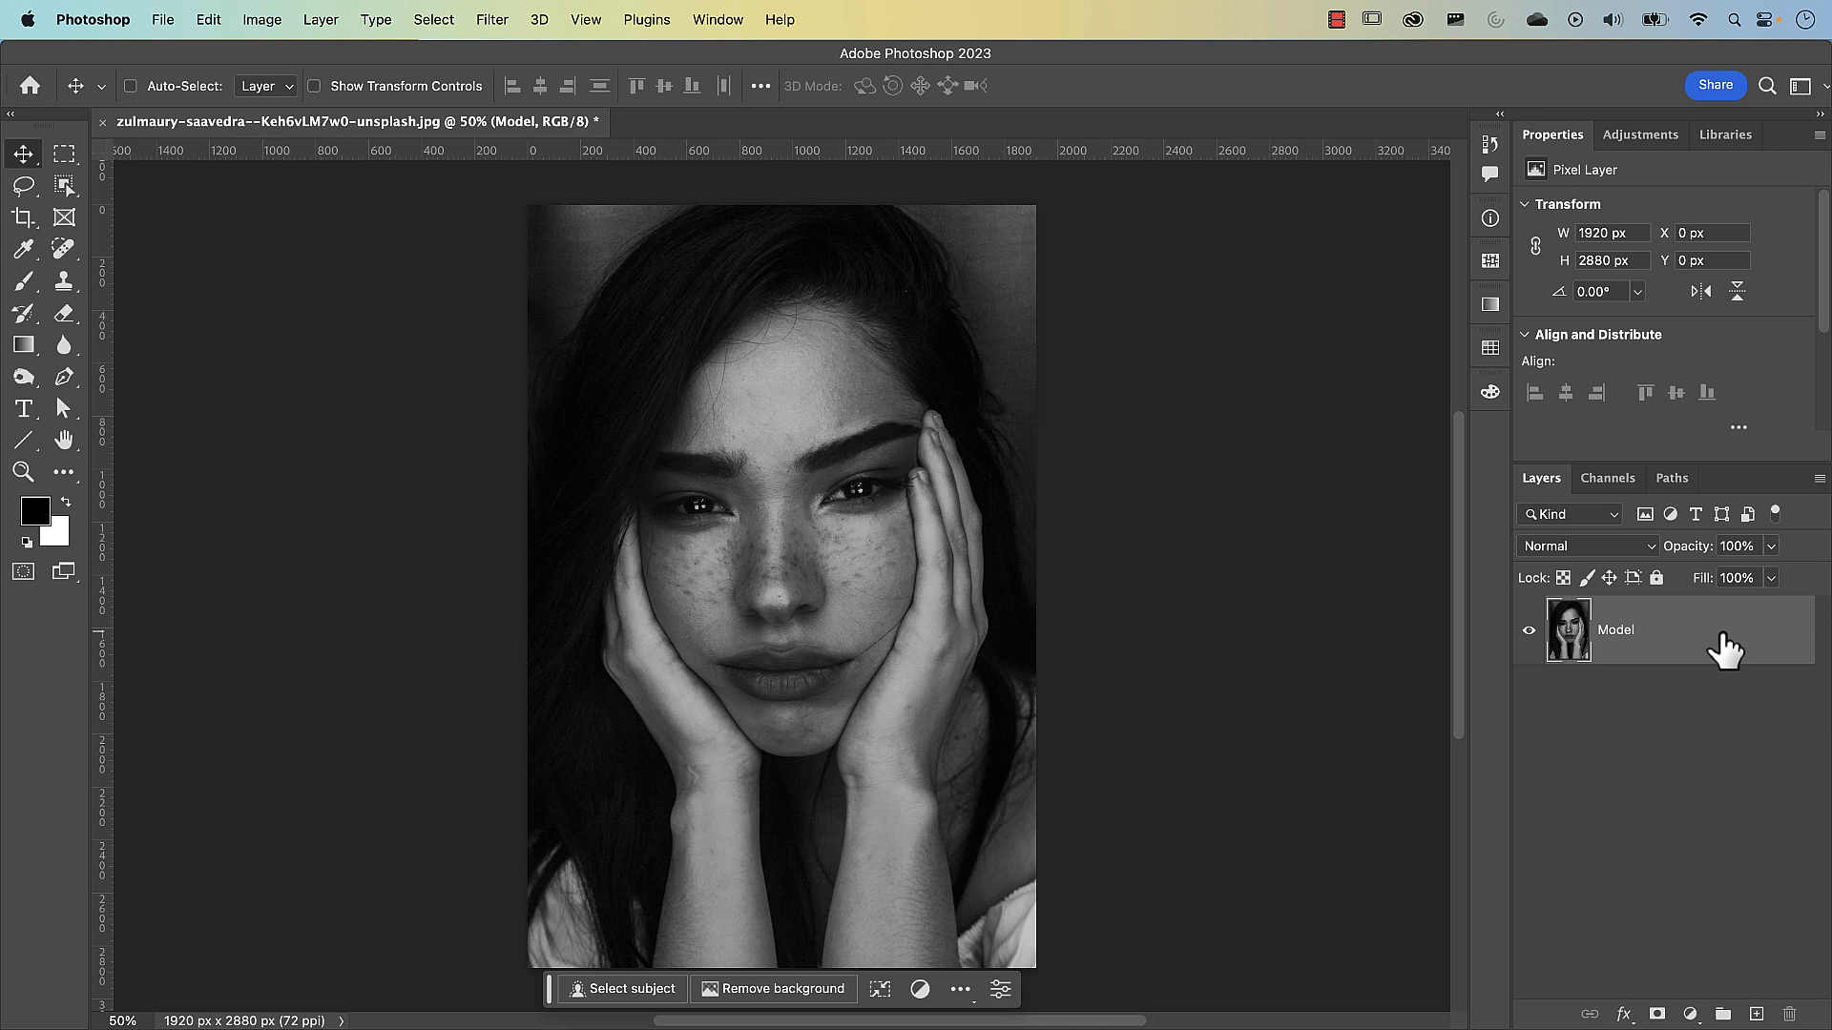
# Convert the Model layer to a smart object and hide it
pyautogui.rightClick(1723, 641)
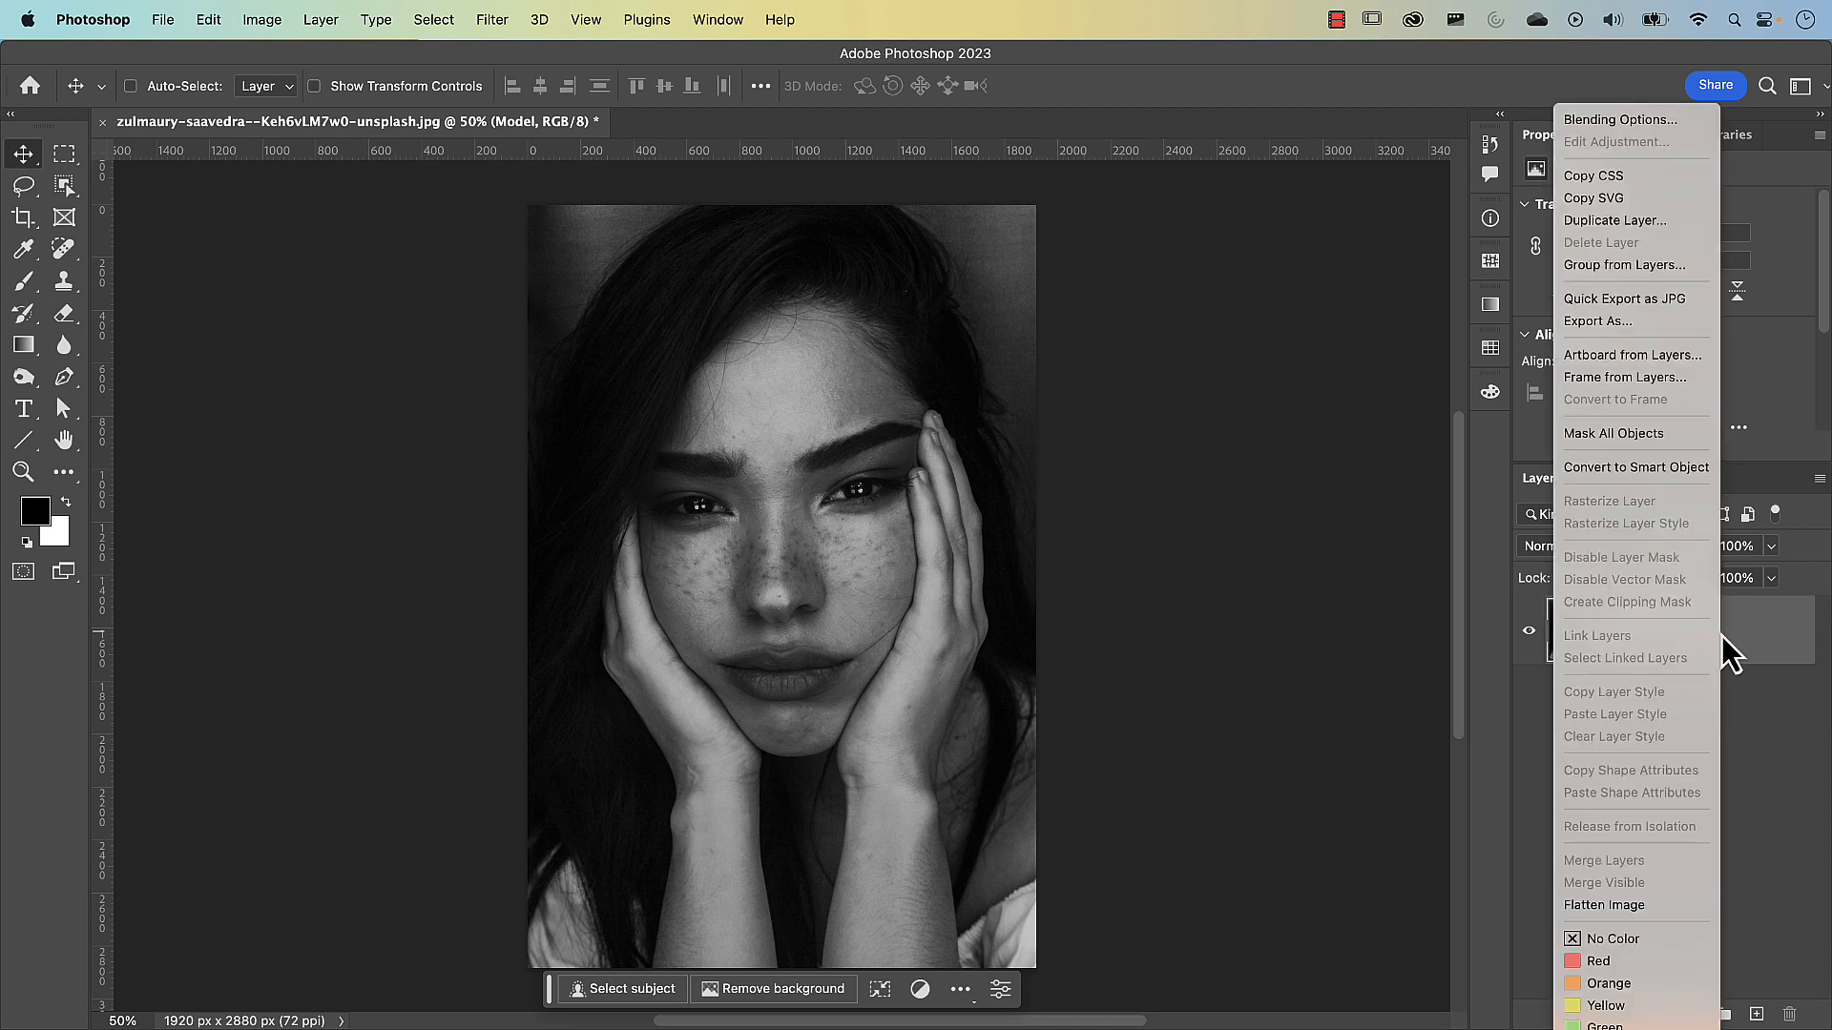
pyautogui.click(1629, 474)
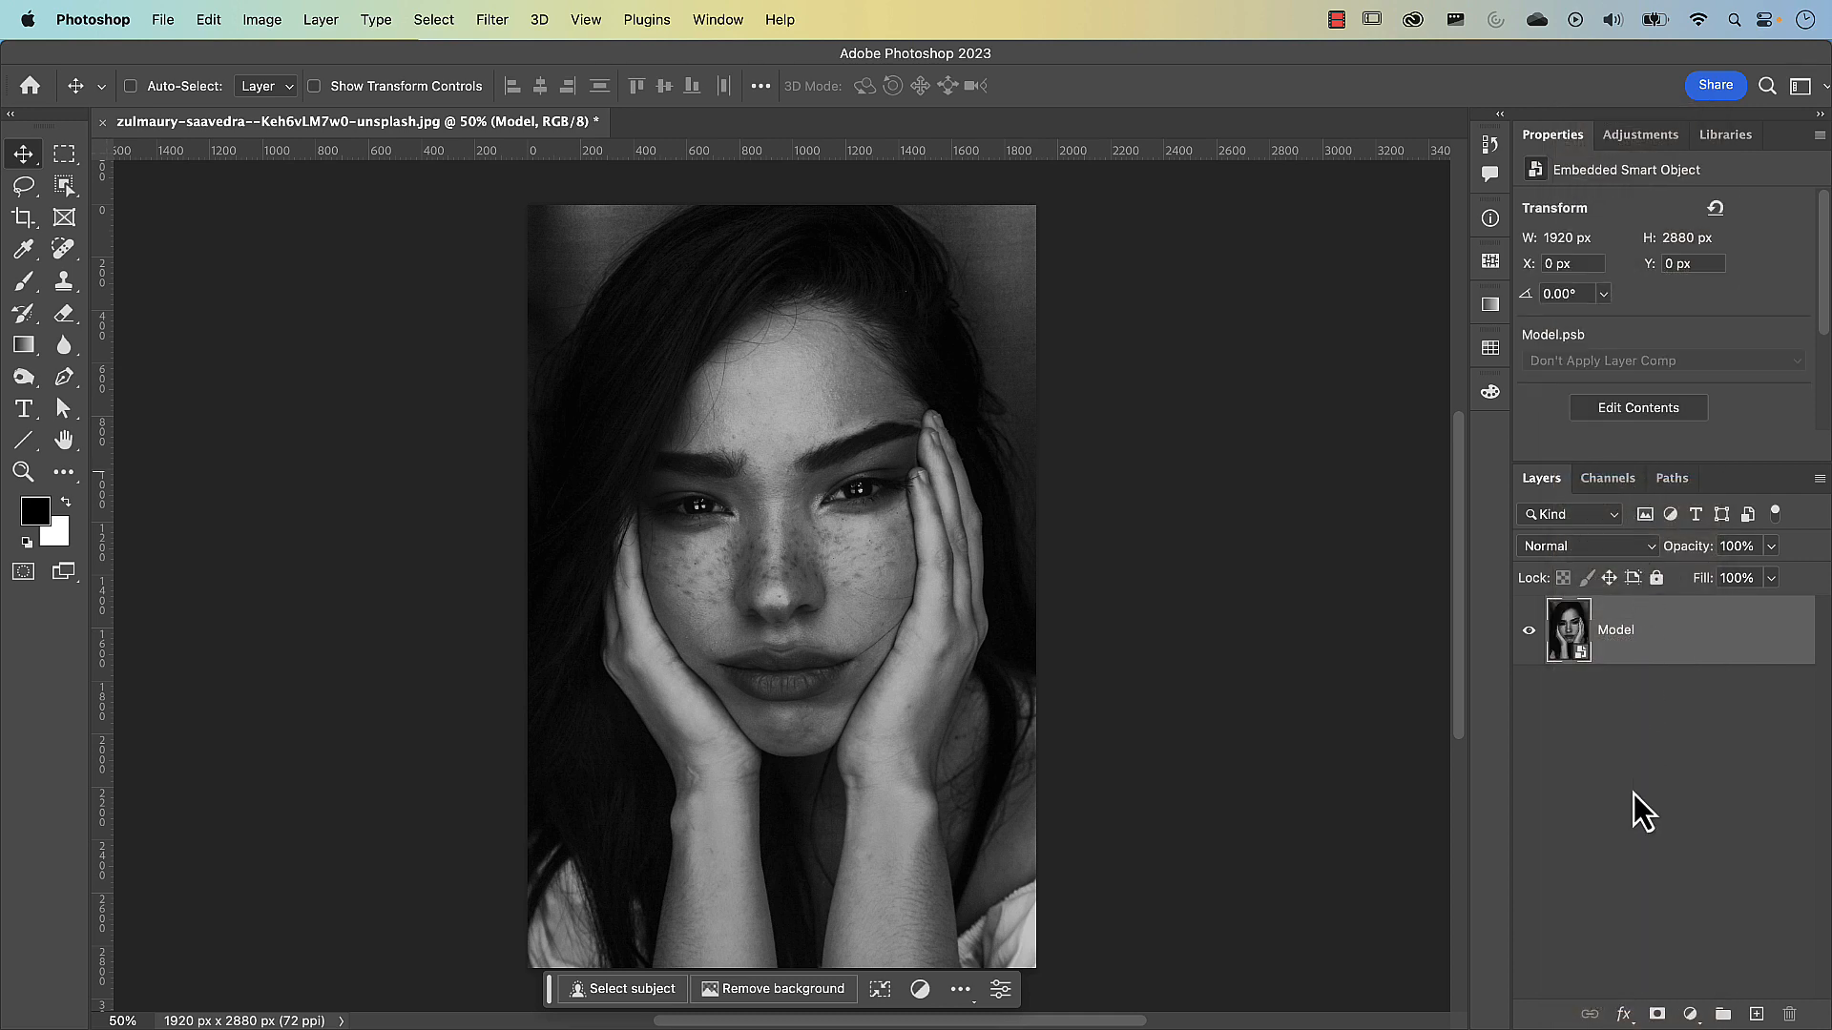
pyautogui.click(1530, 632)
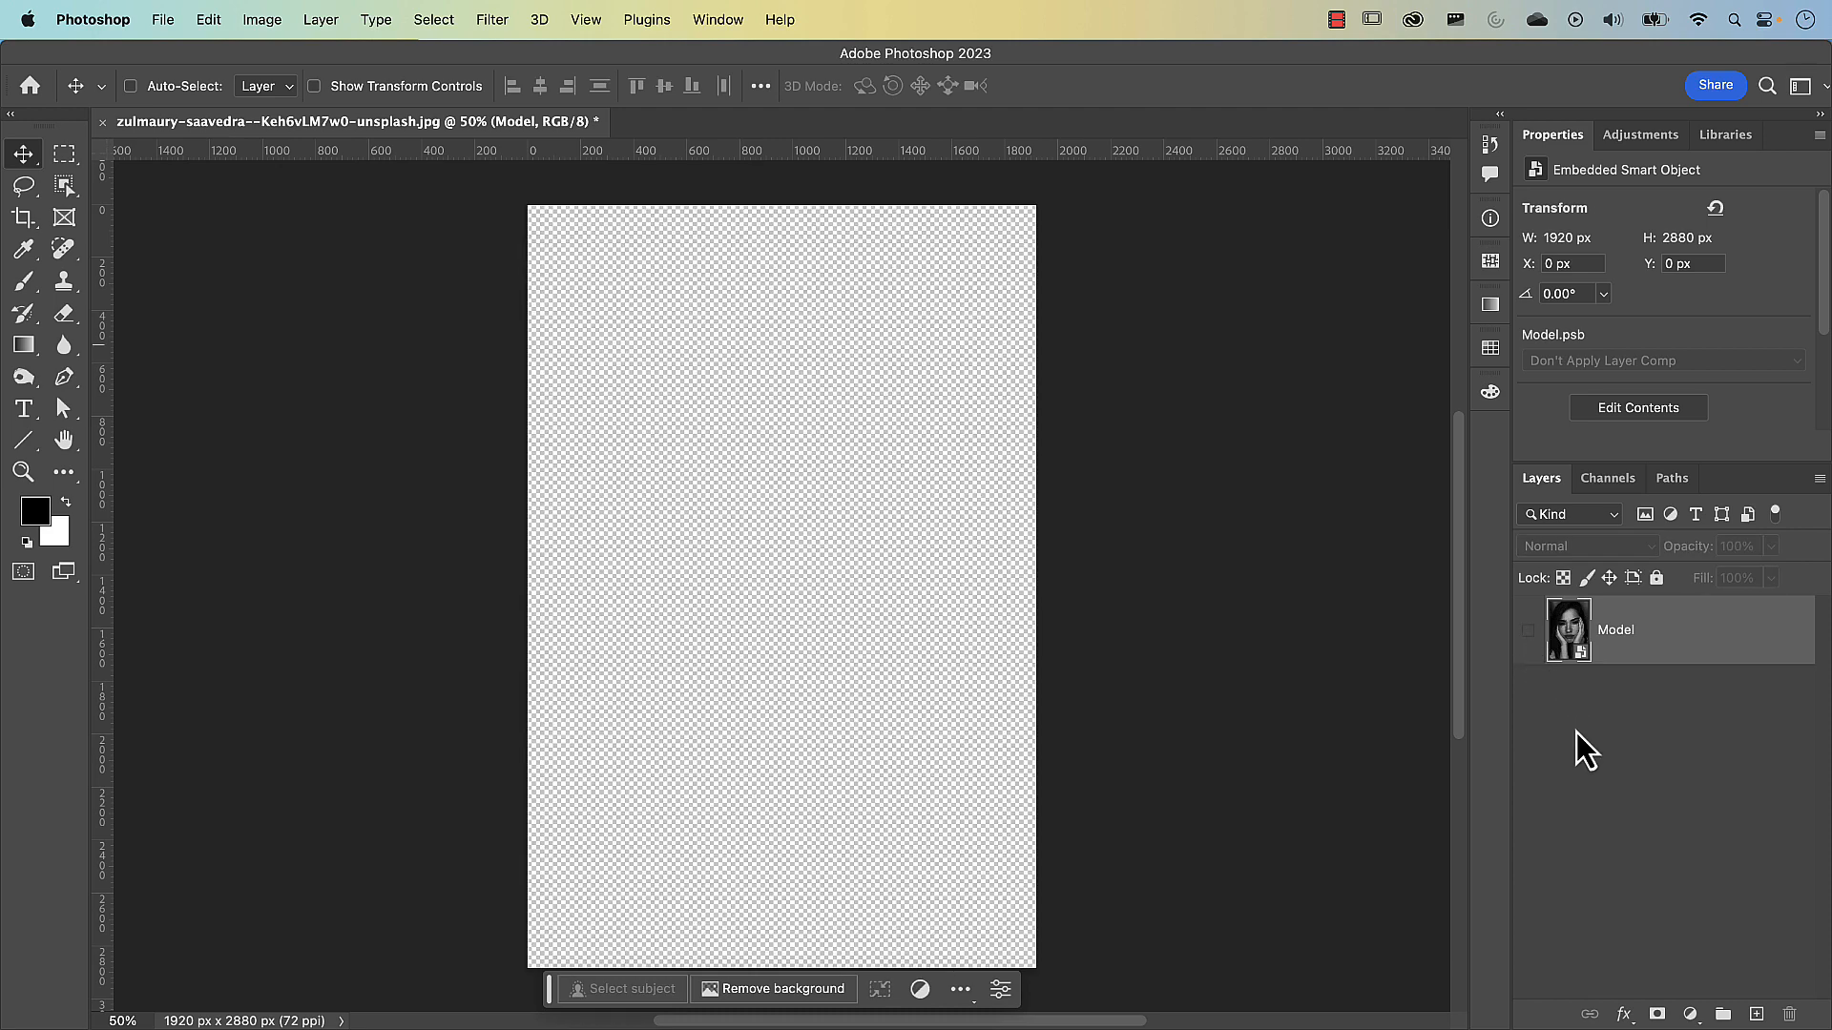
# Add a white (#ffffff) Solid Color fill layer and place it beneath the Model layer
pyautogui.click(1689, 1014)
pyautogui.click(1684, 700)
pyautogui.moveTo(1214, 376); pyautogui.dragTo(1086, 299)
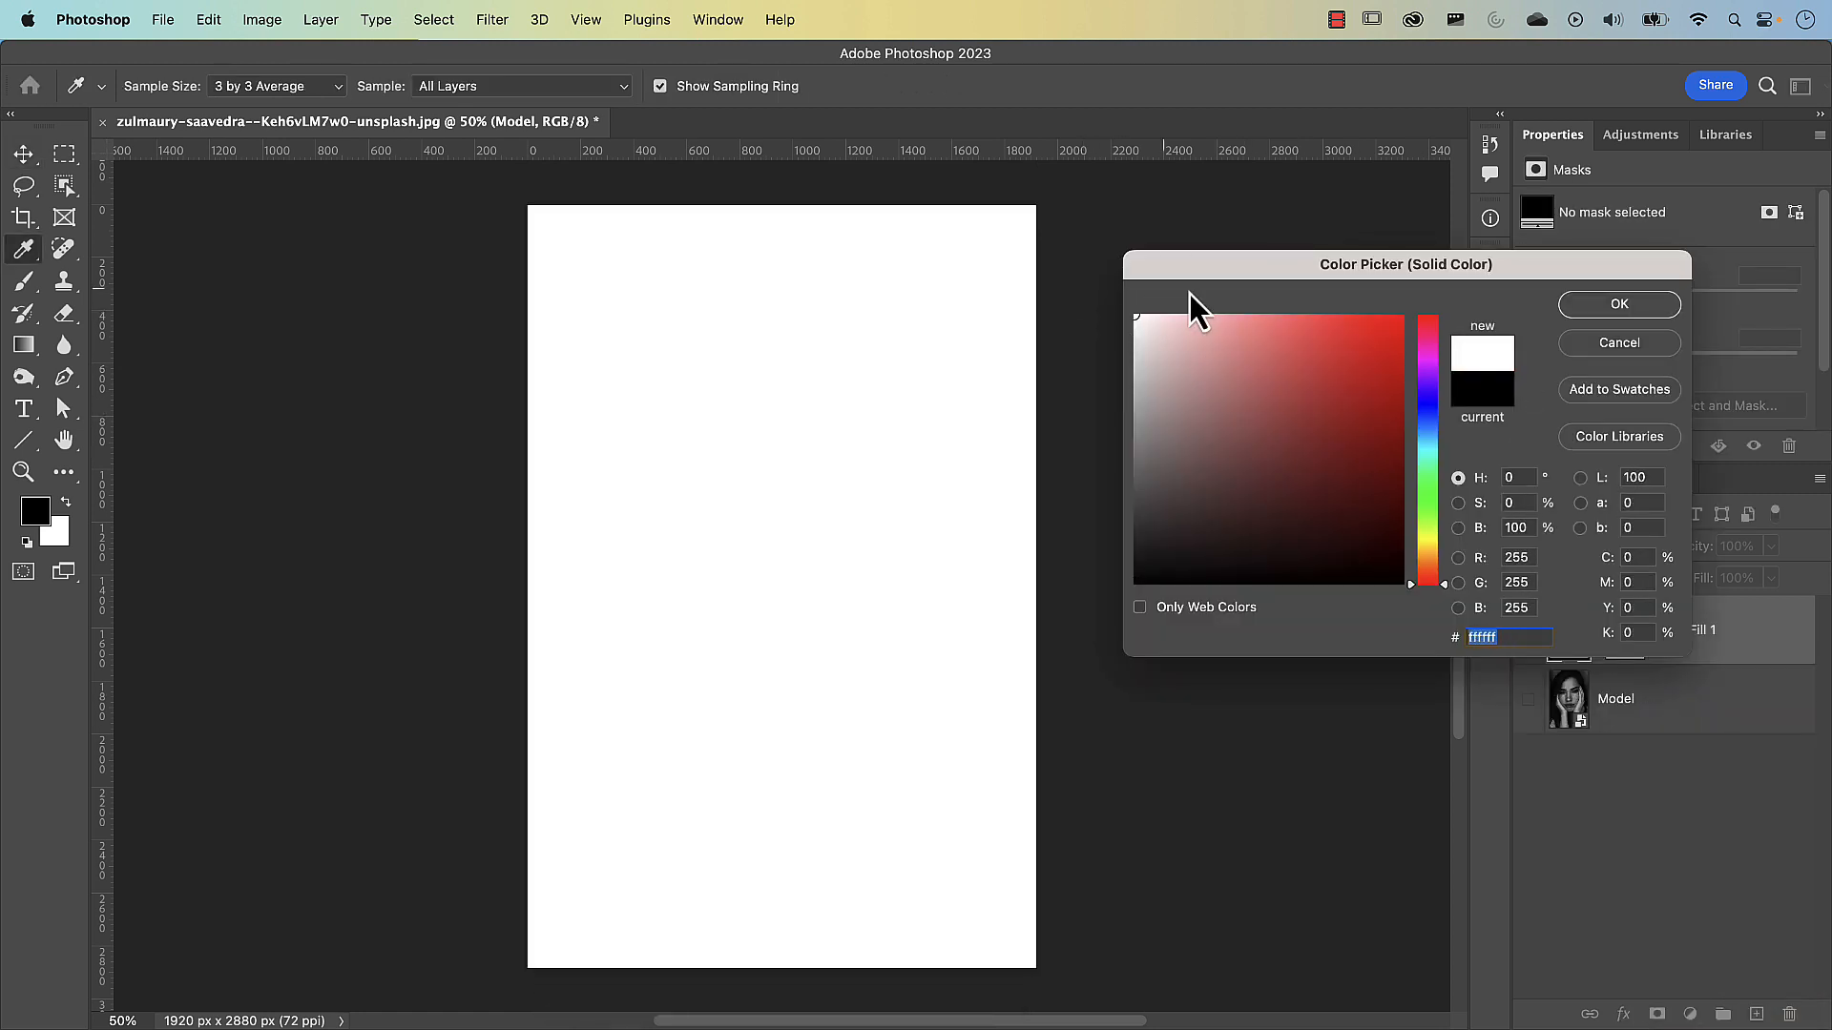
pyautogui.click(1630, 307)
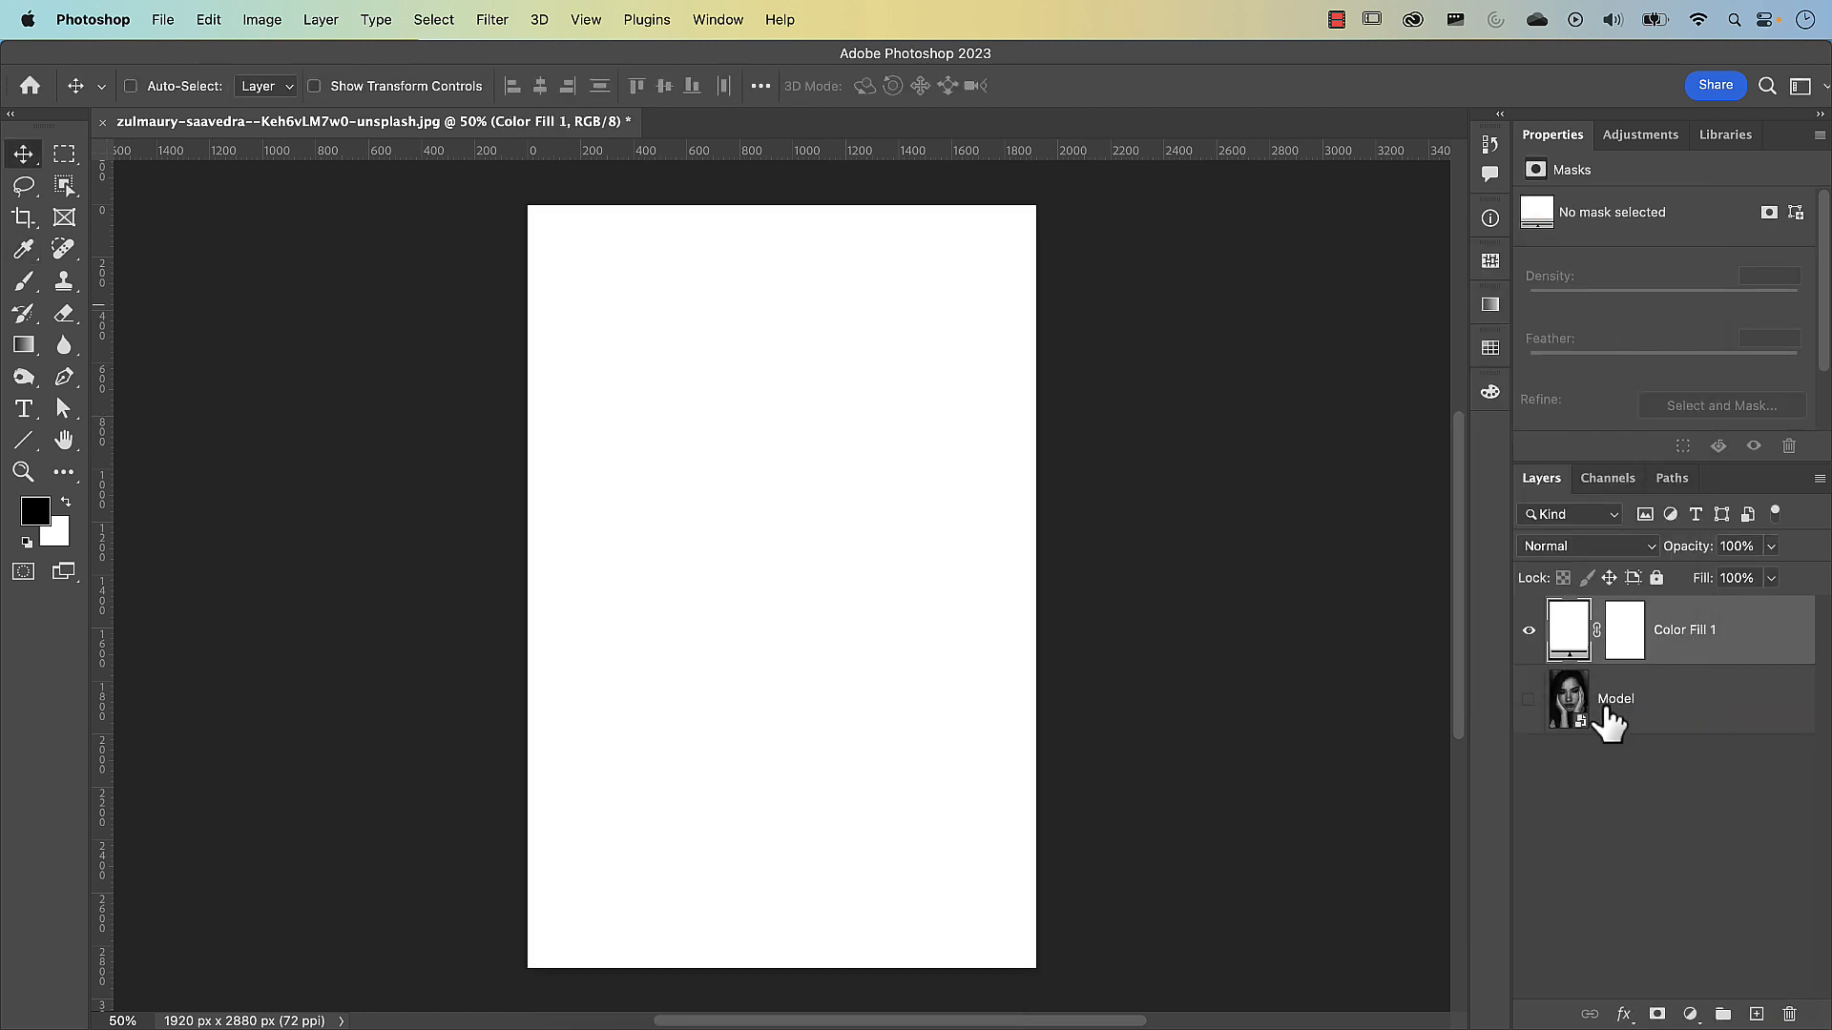
pyautogui.moveTo(1681, 644); pyautogui.dragTo(1675, 748)
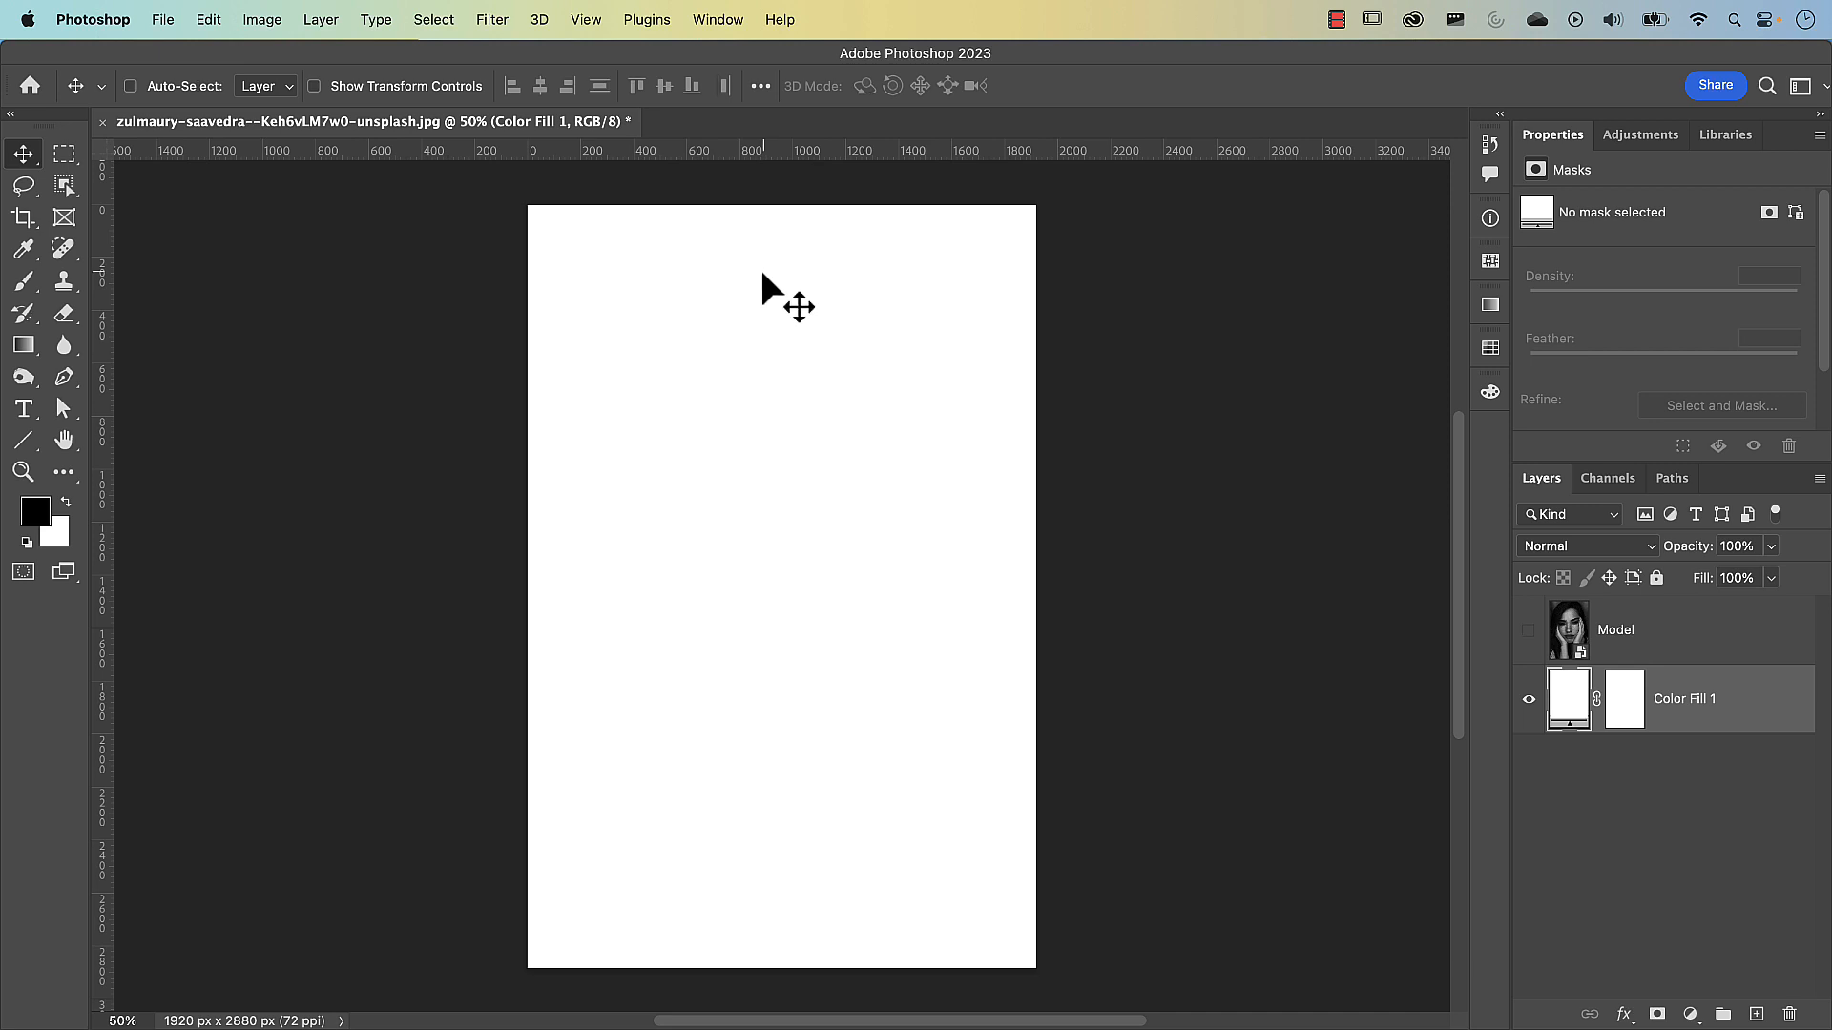
# Create a cyan guide layout with 50 rows and no columns or margin, clearing existing guides
pyautogui.click(597, 21)
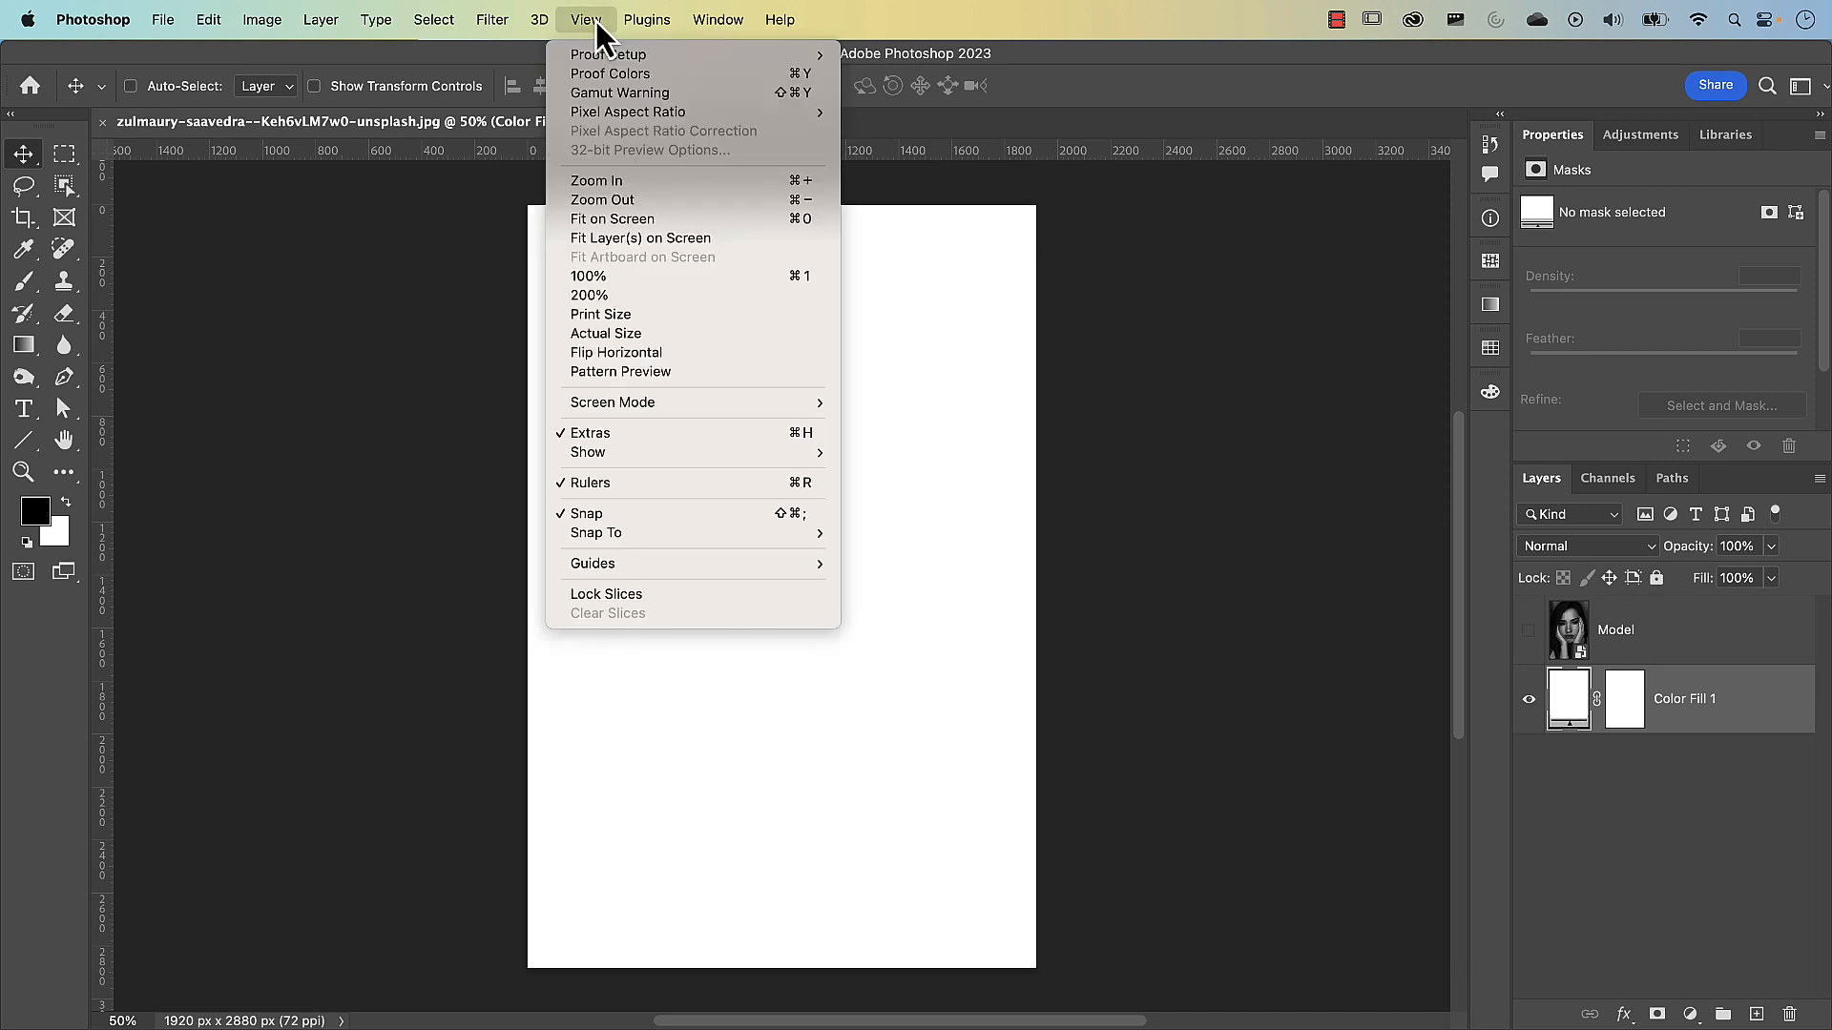
pyautogui.moveTo(700, 559)
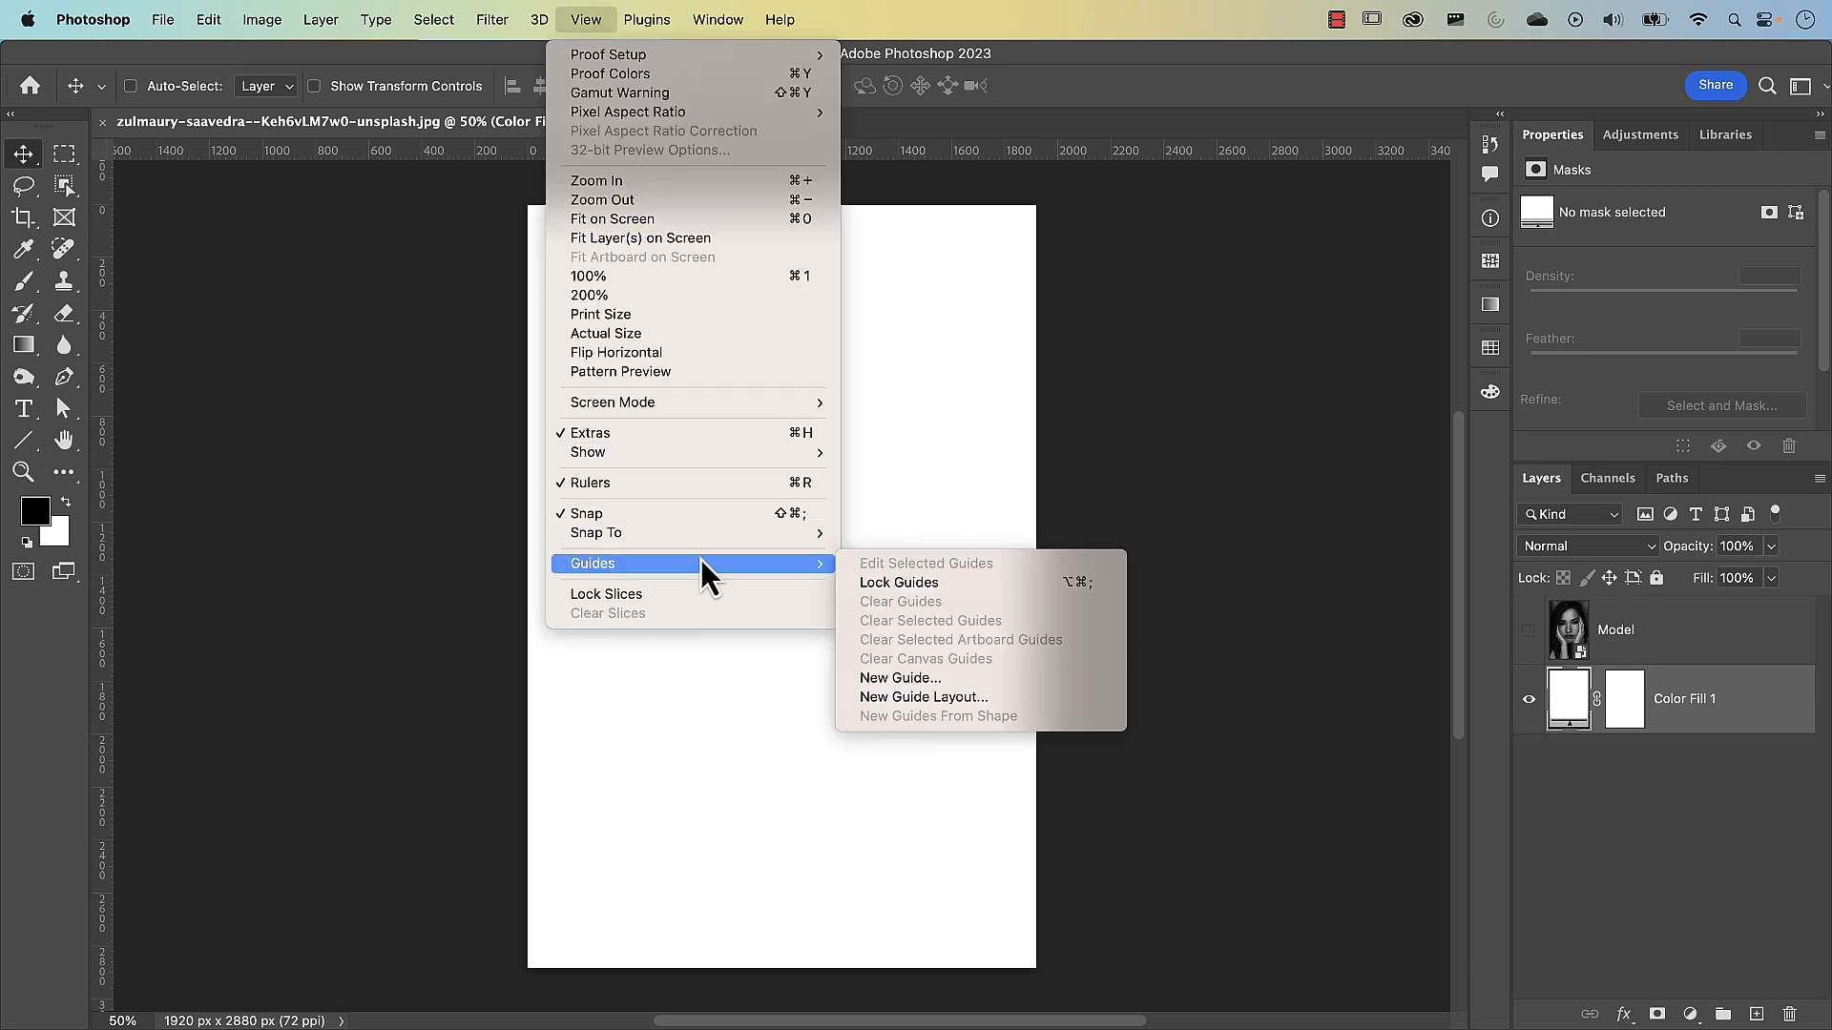
pyautogui.click(897, 696)
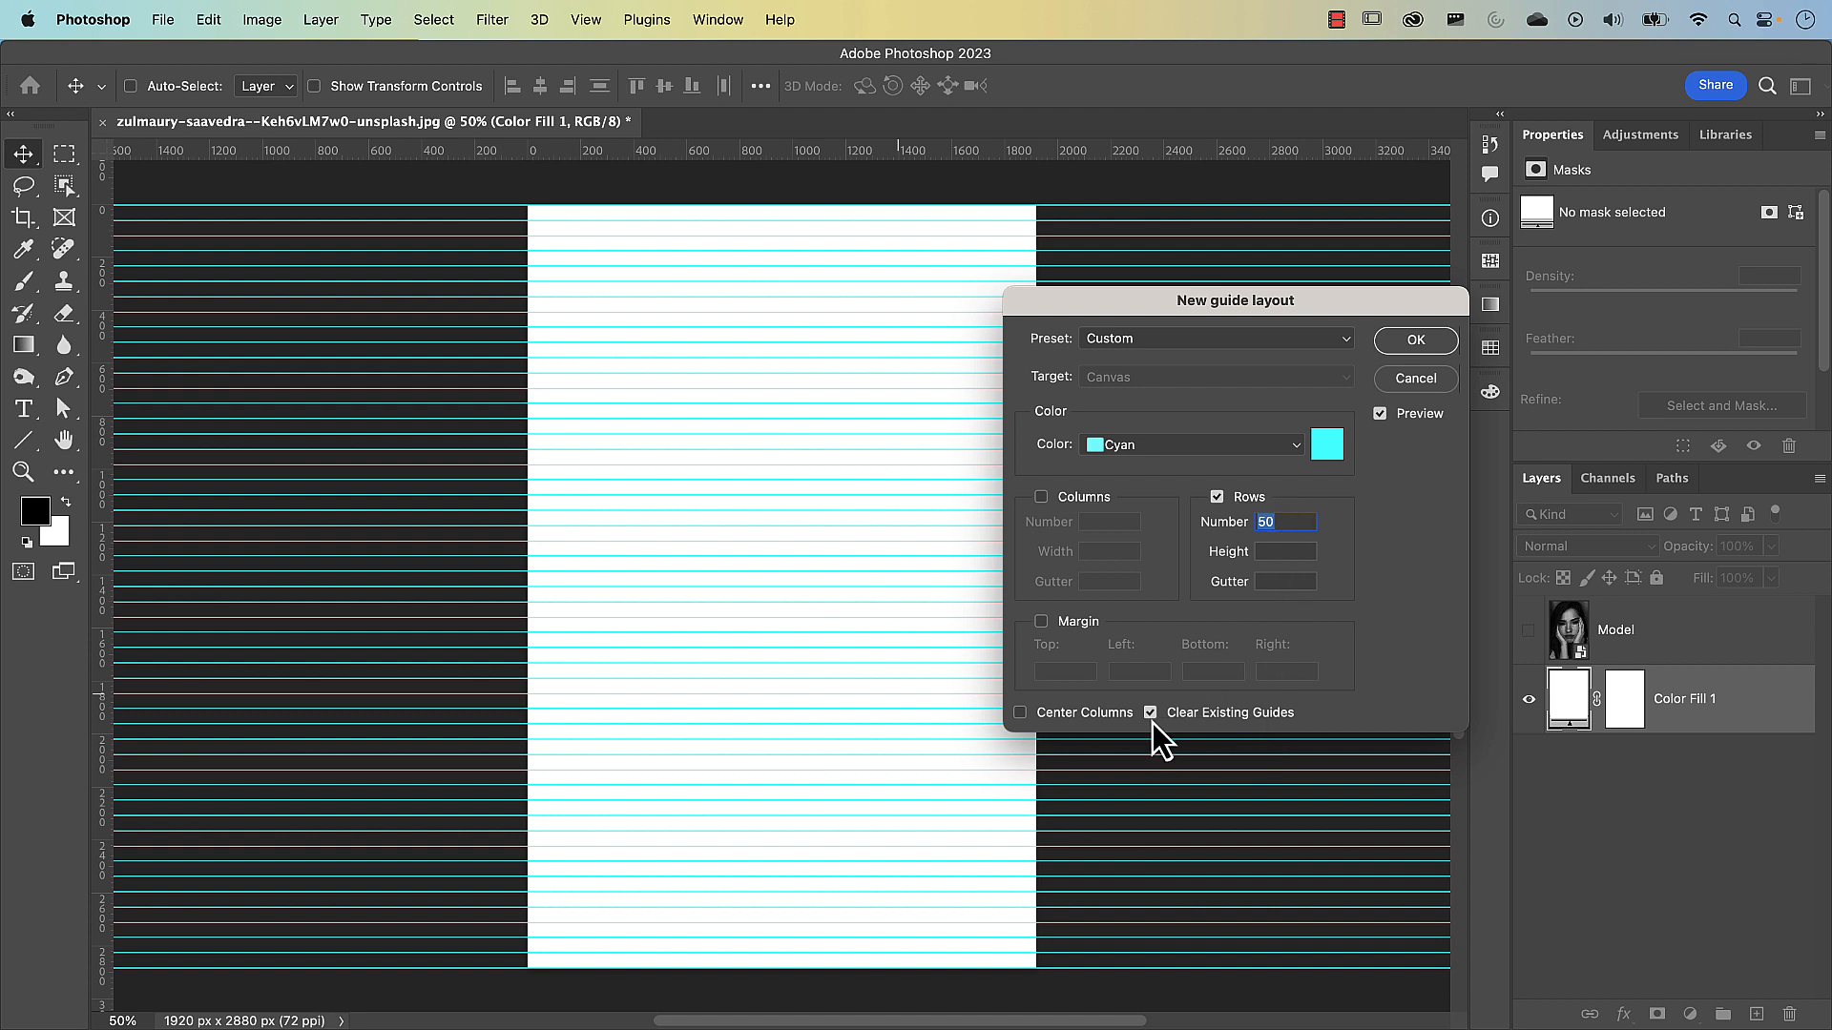
pyautogui.click(1422, 340)
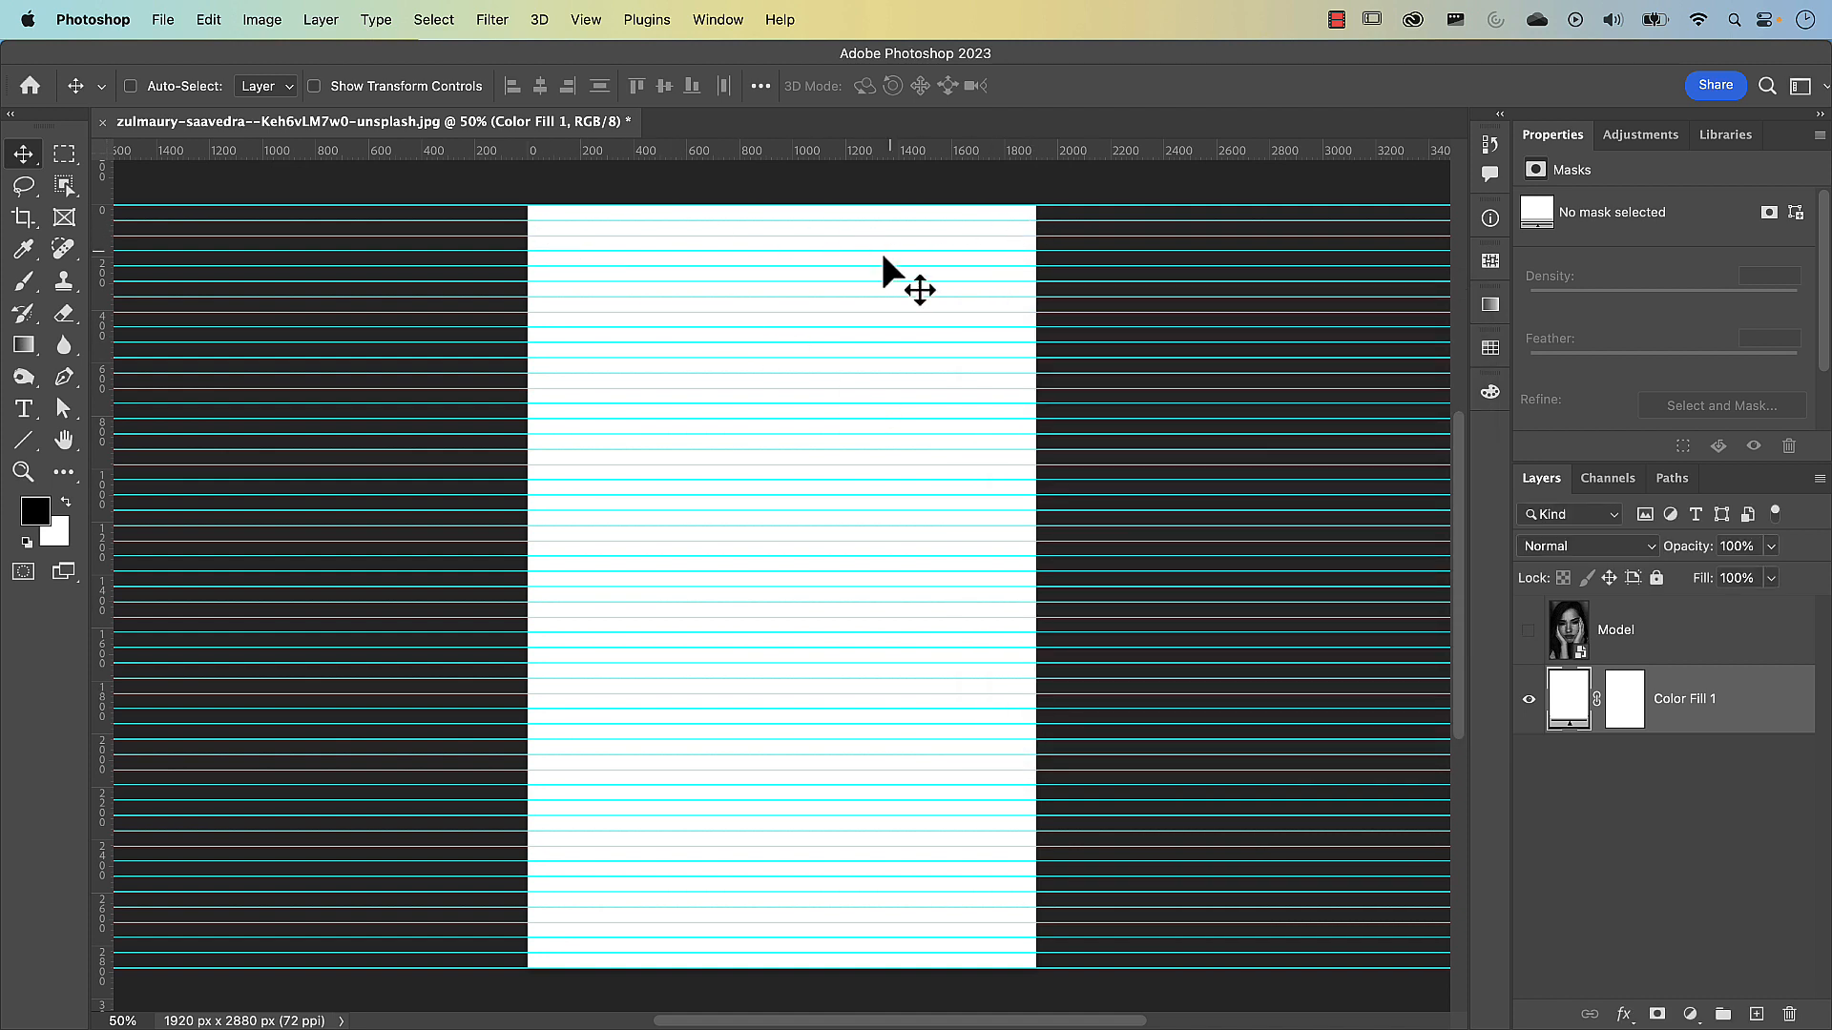
# Switch from the Rectangle tool to the Line tool in the shape tool group
pyautogui.click(29, 449)
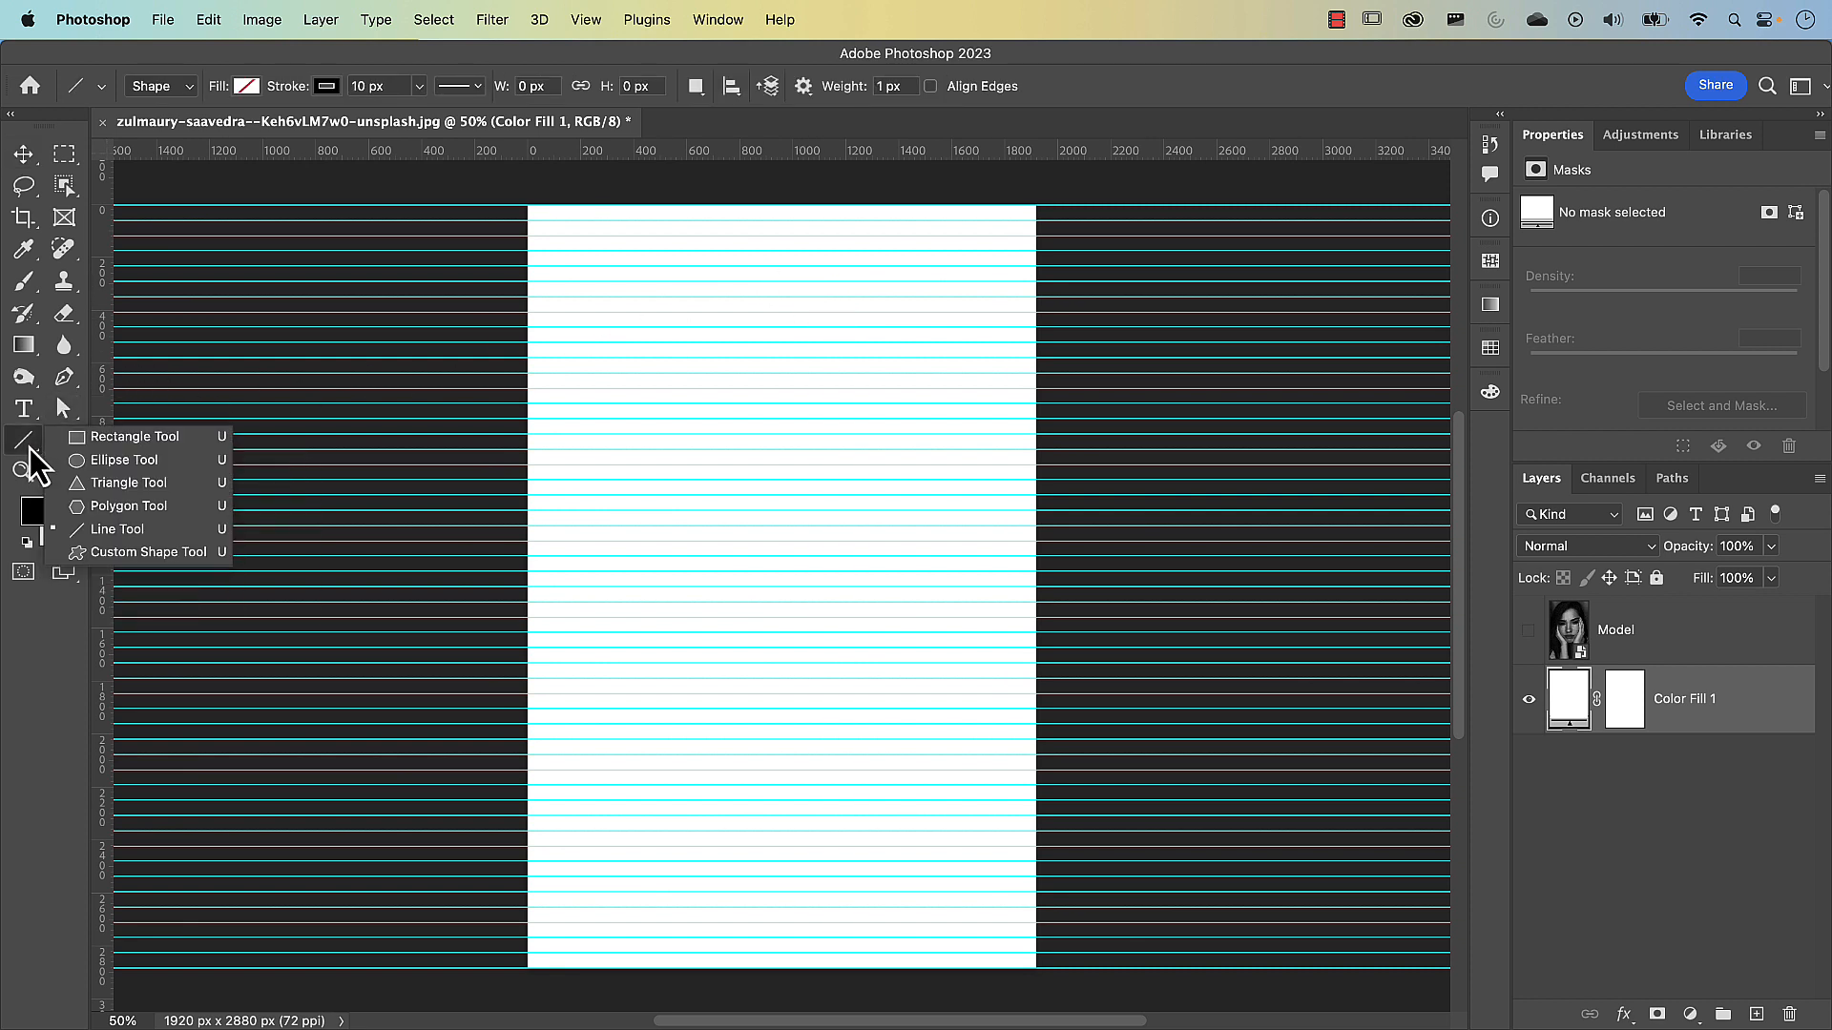
pyautogui.click(113, 443)
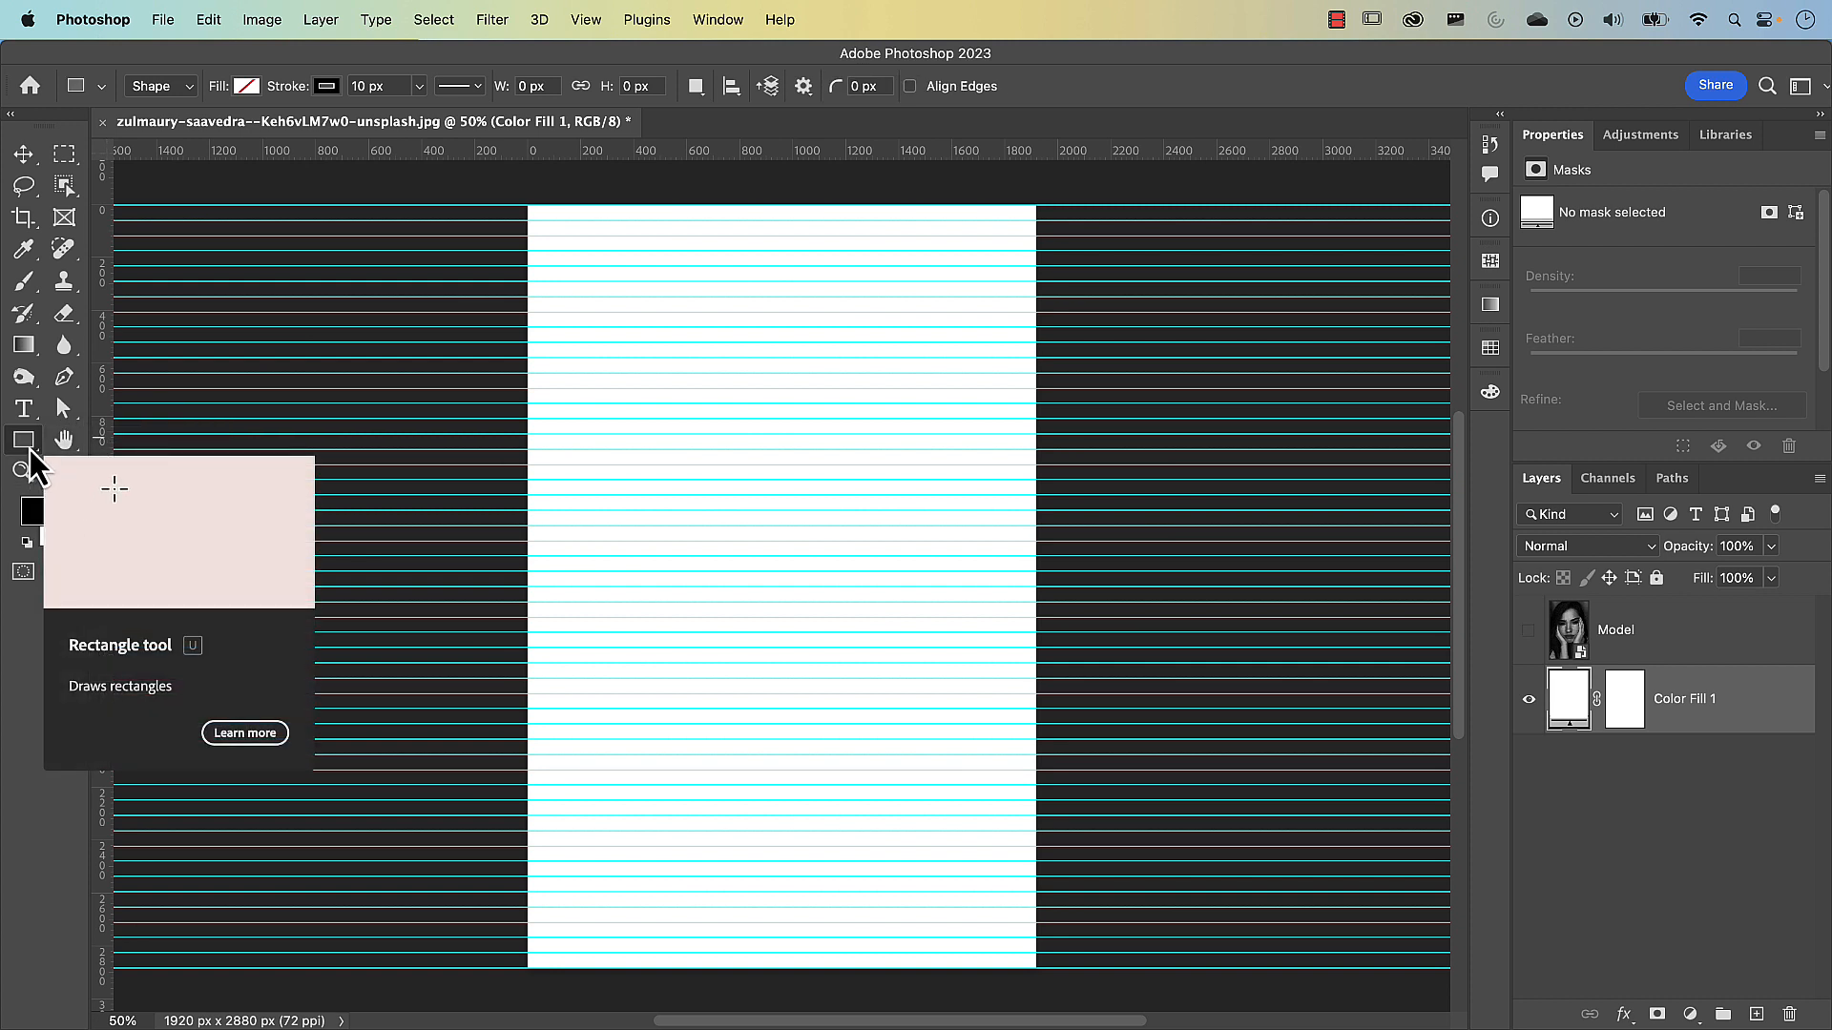
pyautogui.click(29, 444)
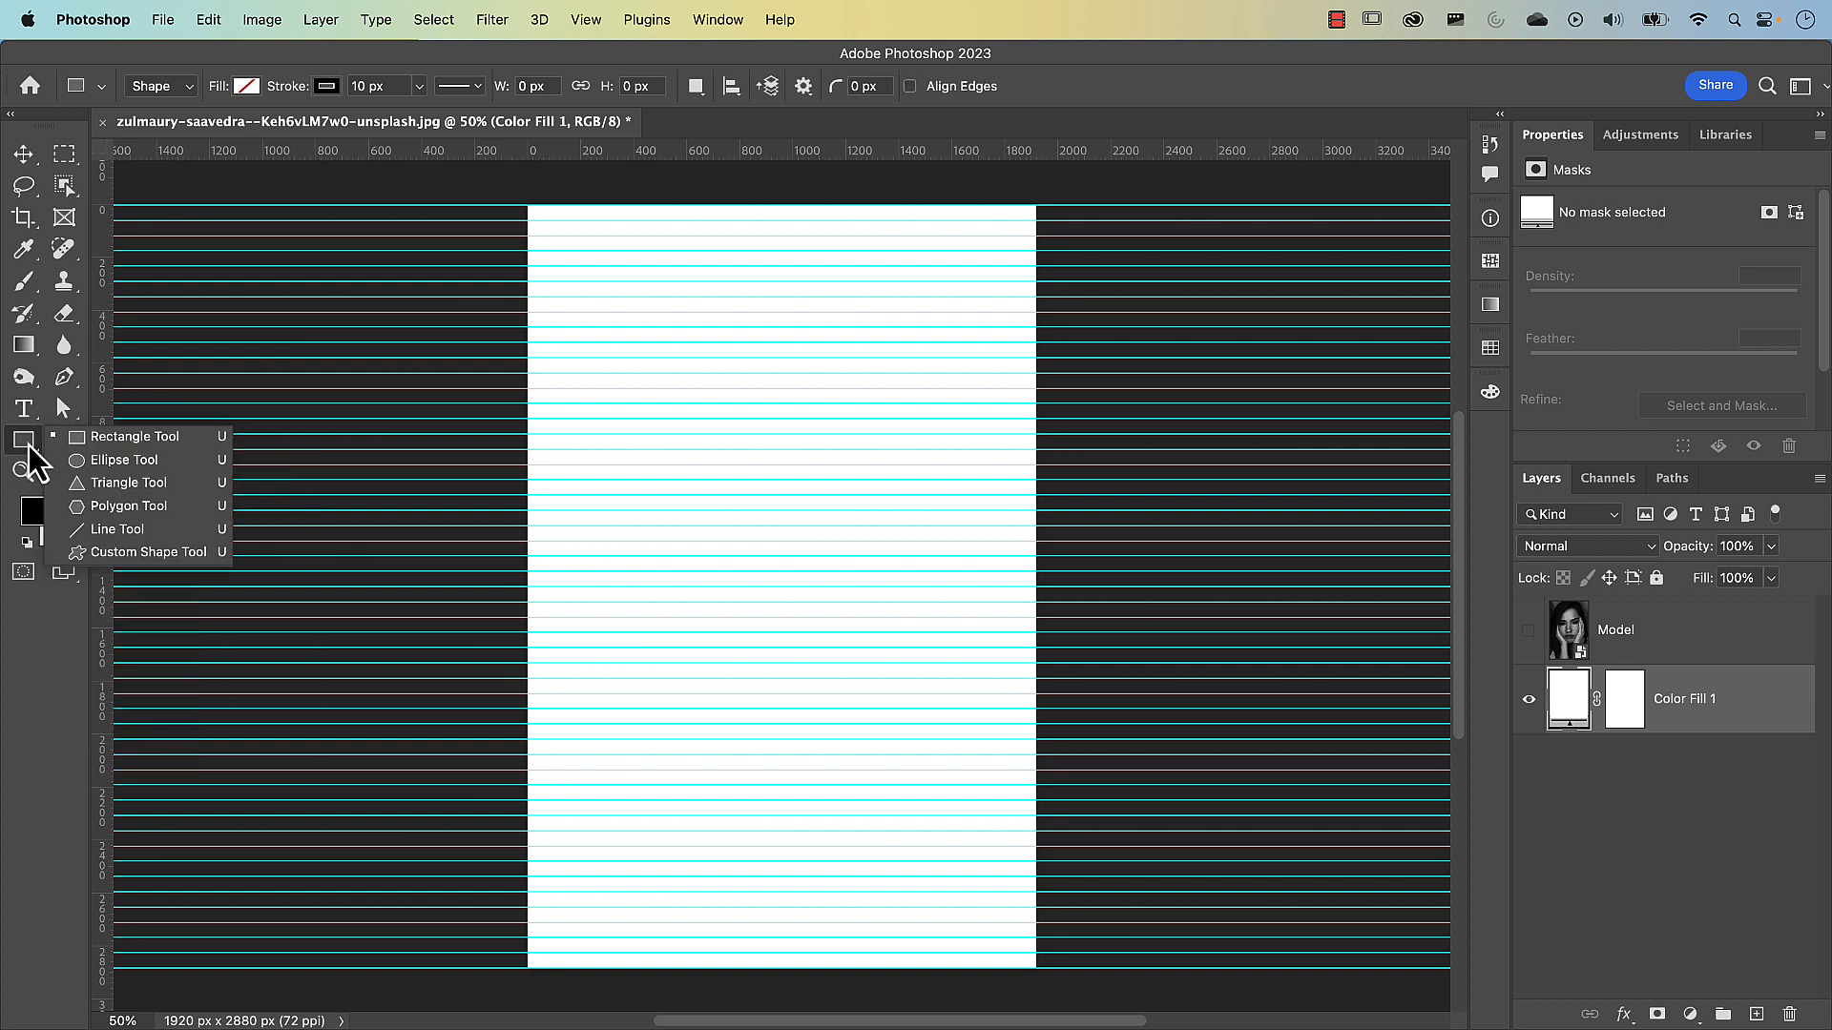
pyautogui.click(145, 532)
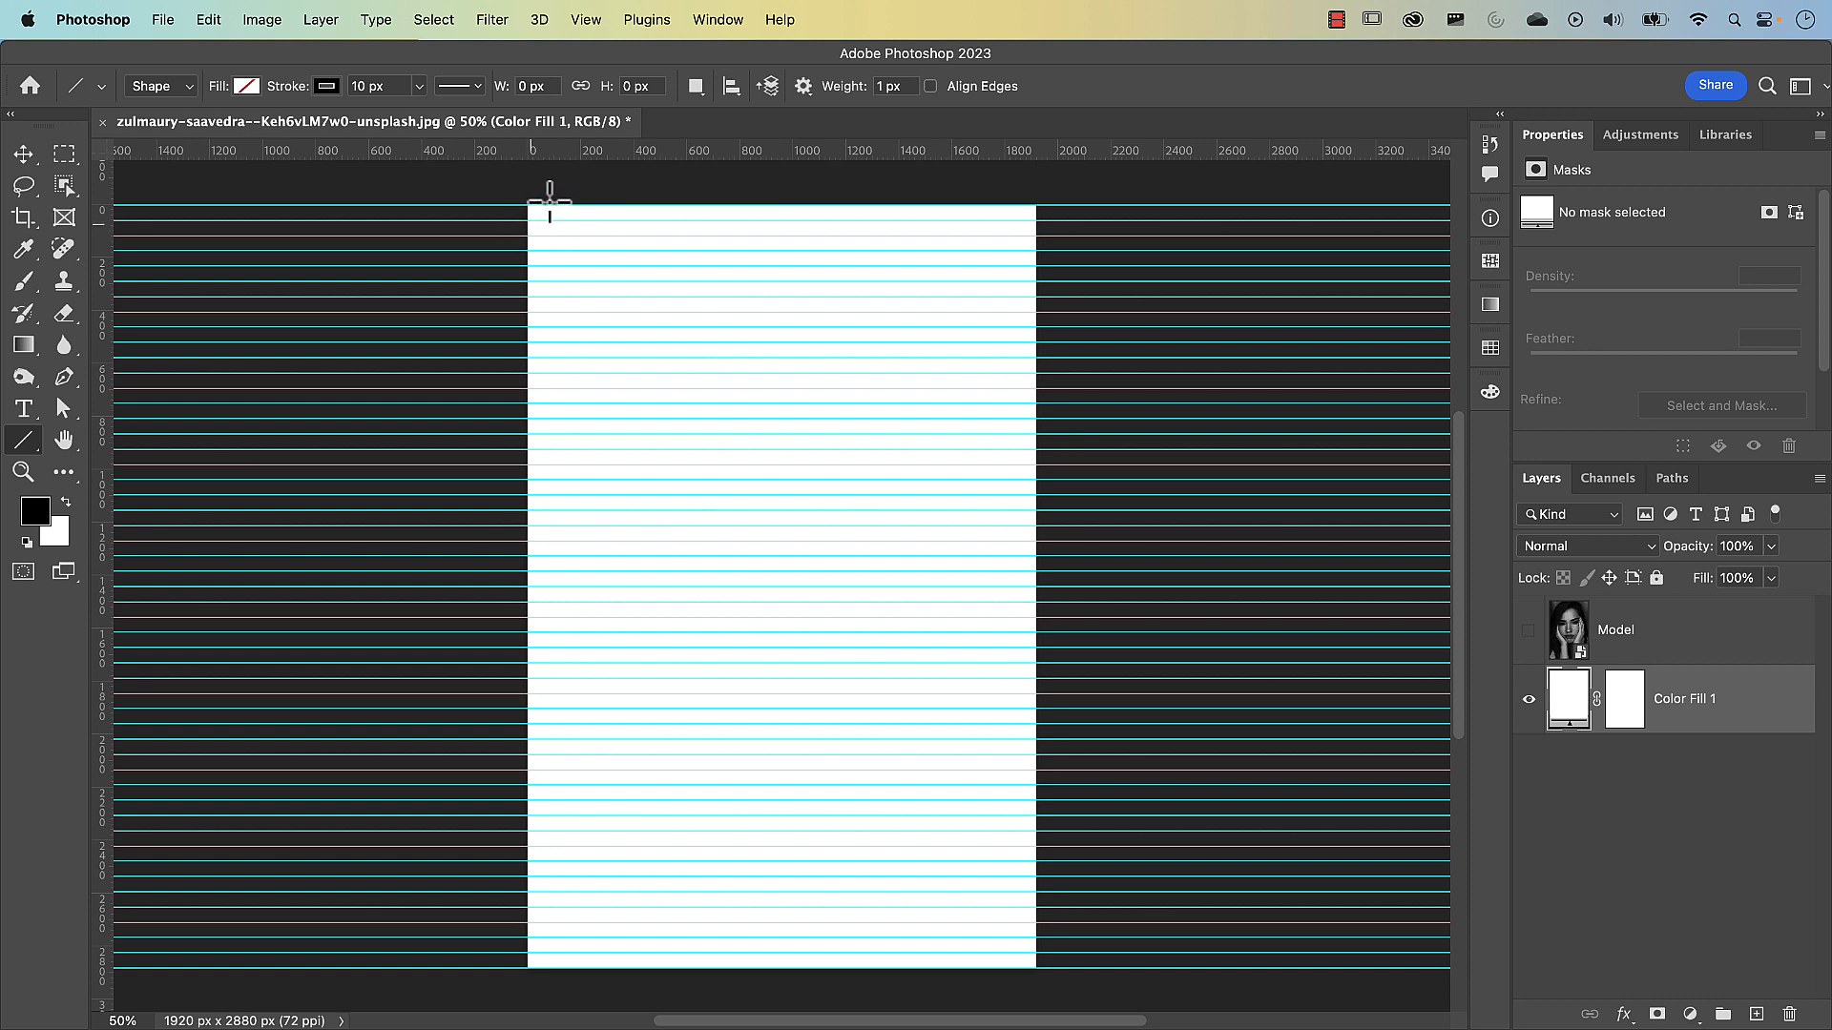
# Check whether snapping is enabled and set to snap to guides
pyautogui.click(593, 27)
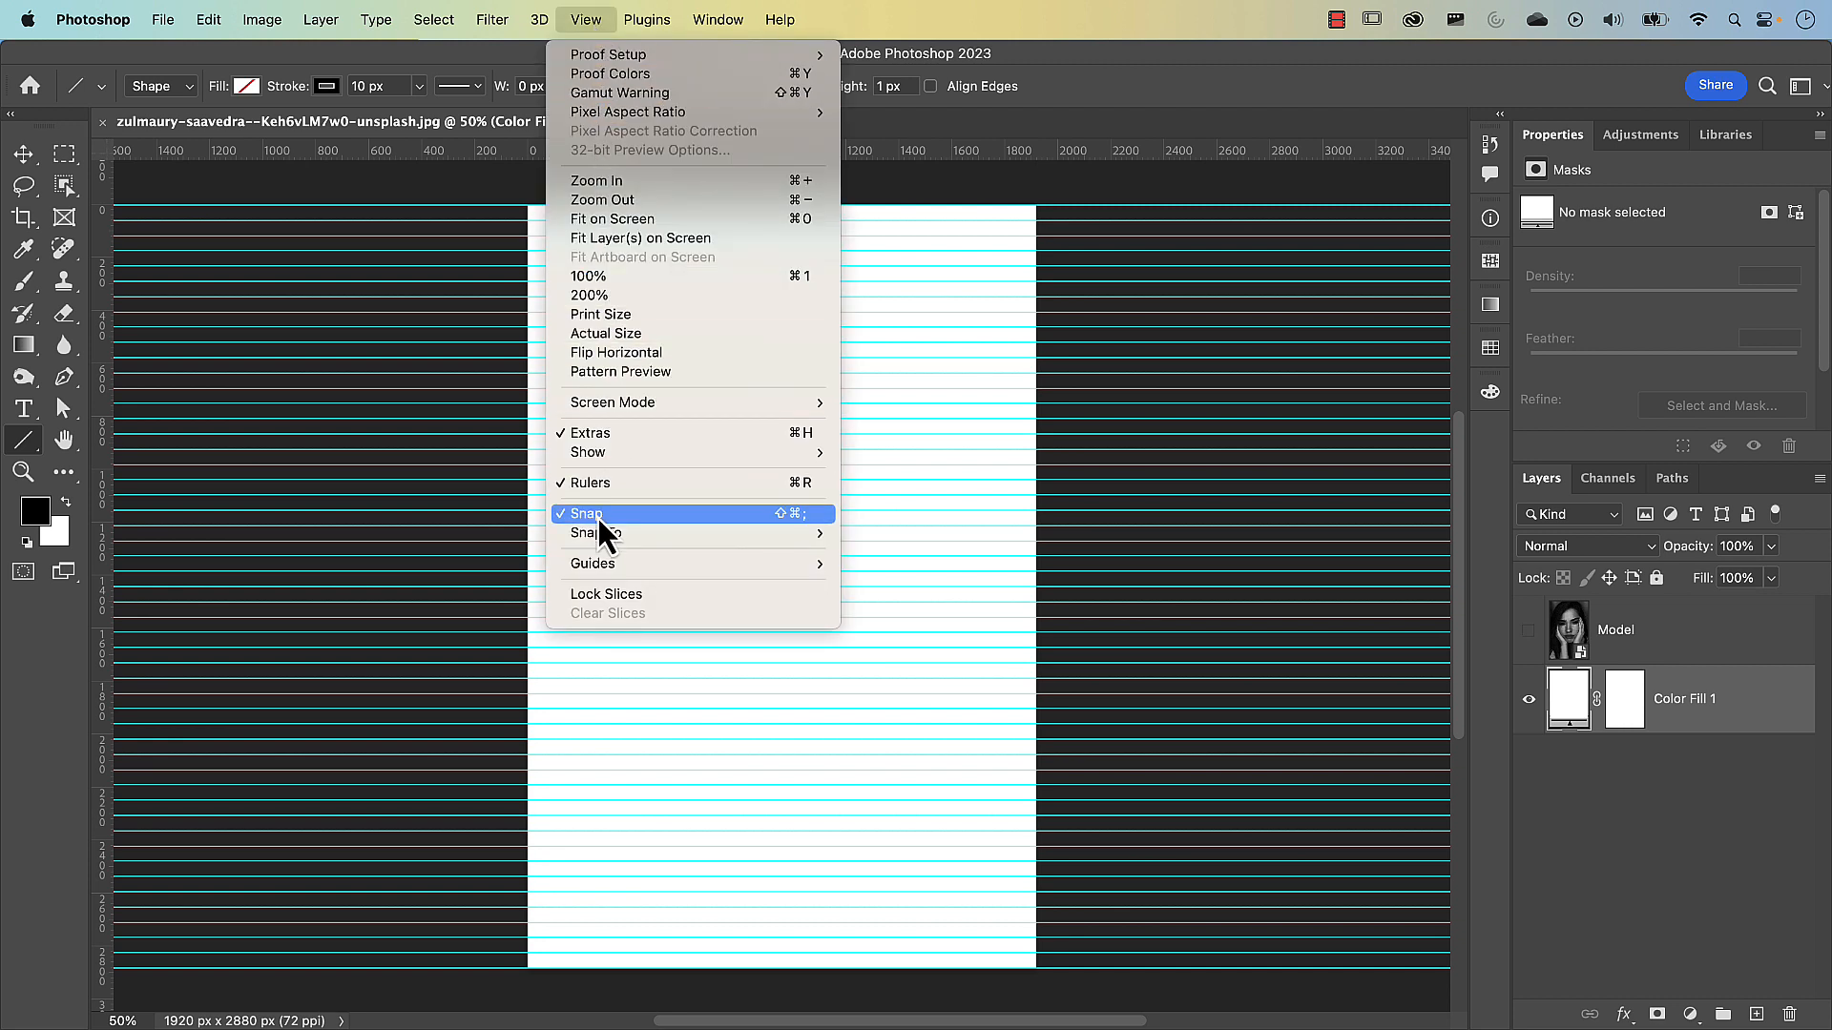
pyautogui.moveTo(587, 534)
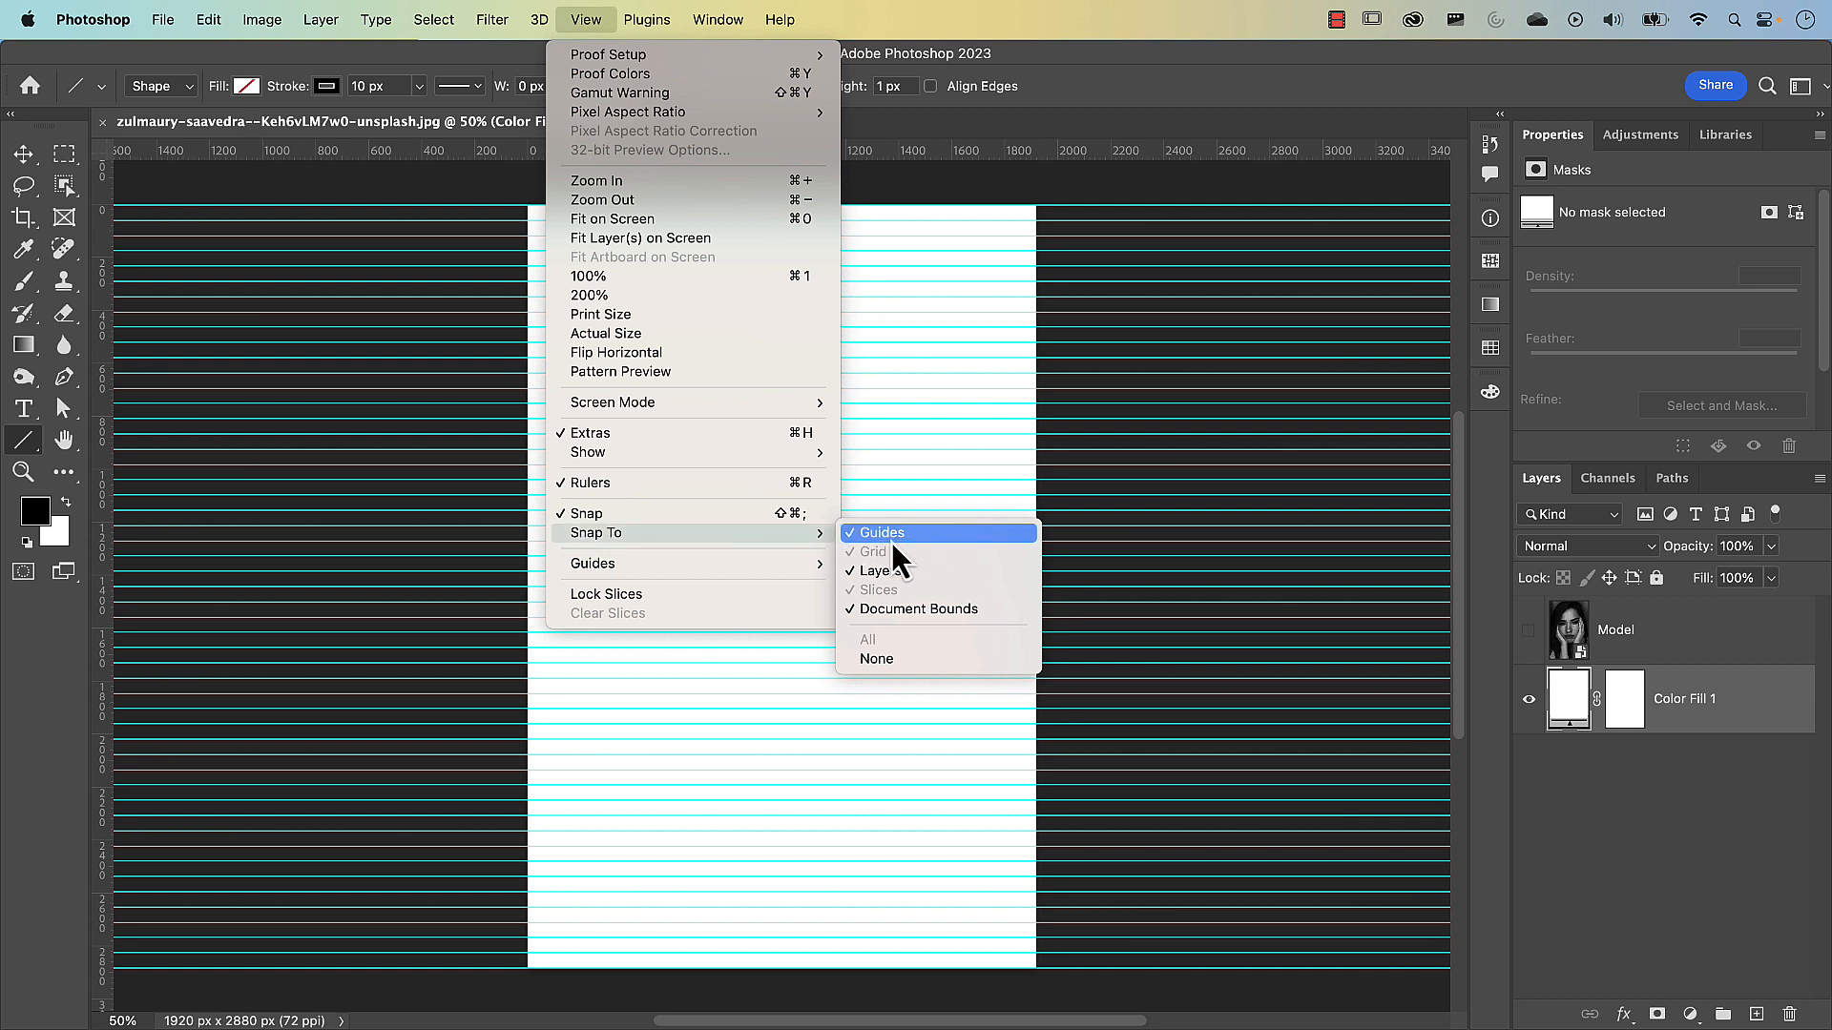
pyautogui.click(1085, 79)
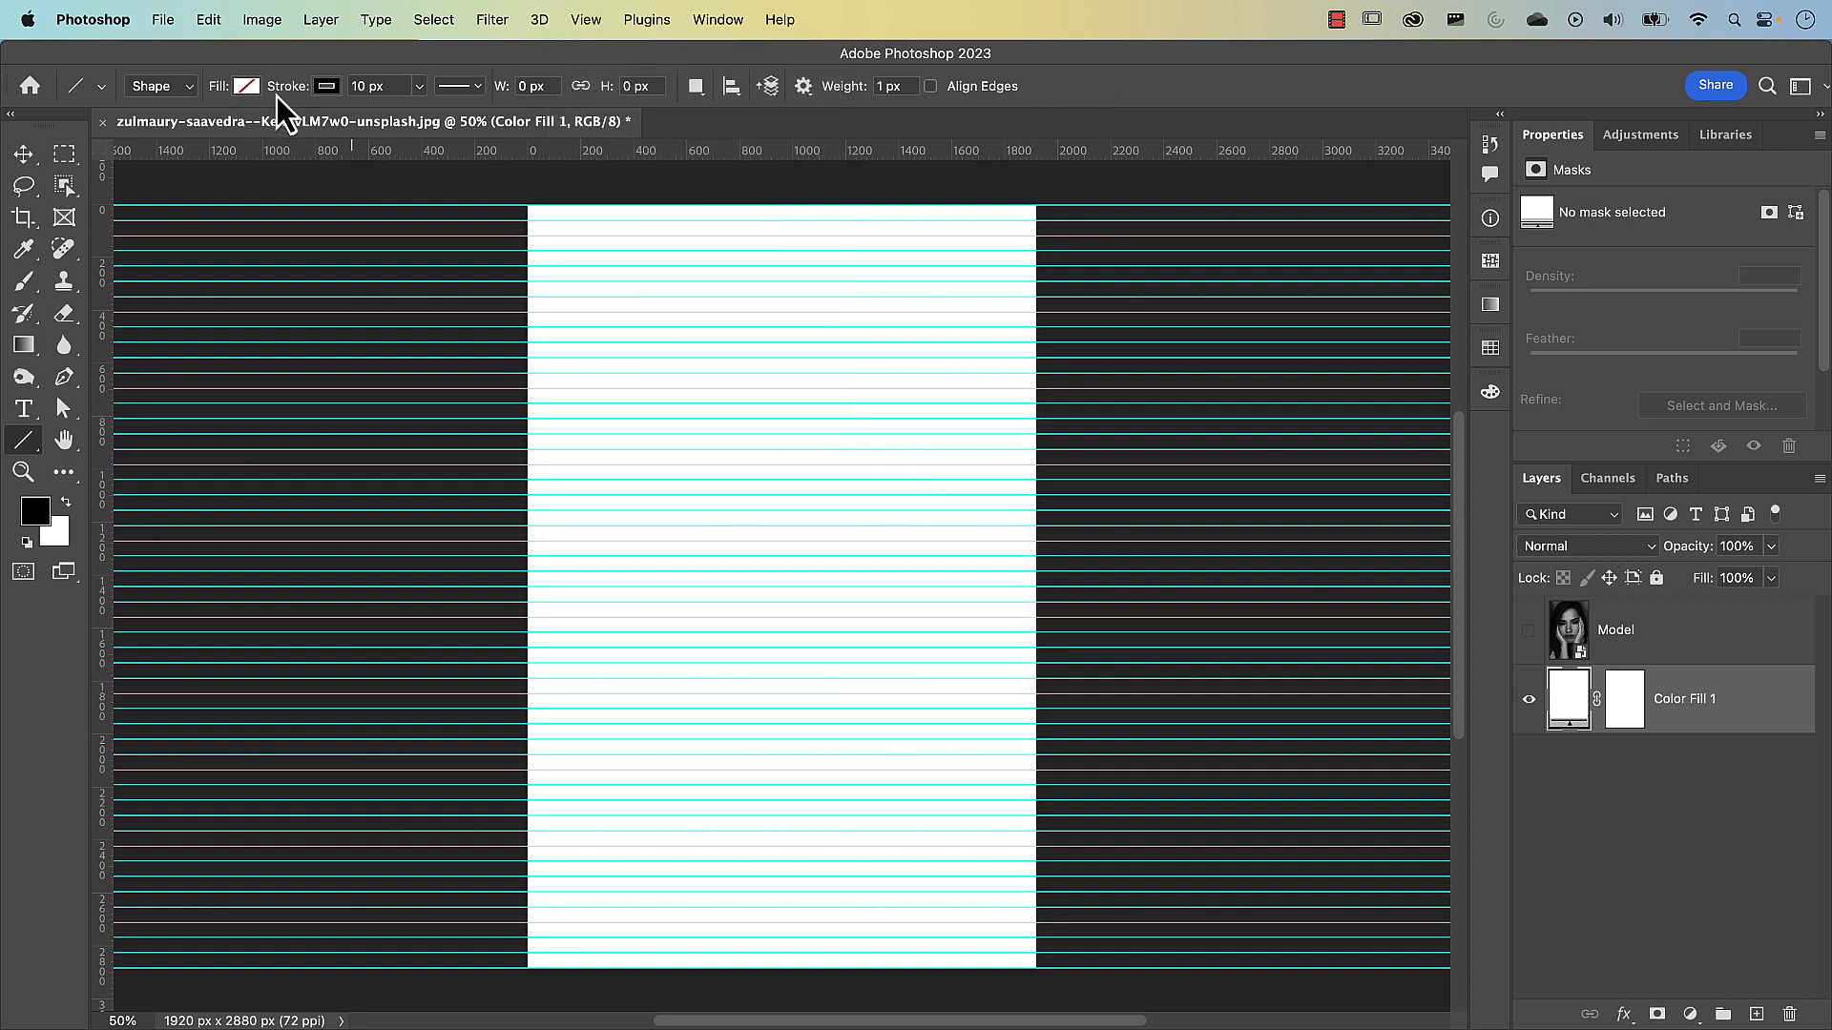
# Draw a horizontal line about 1919 px long across the canvas on the first guide below its top edge, with no fill and a black (#000000) 10 px stroke
pyautogui.click(247, 86)
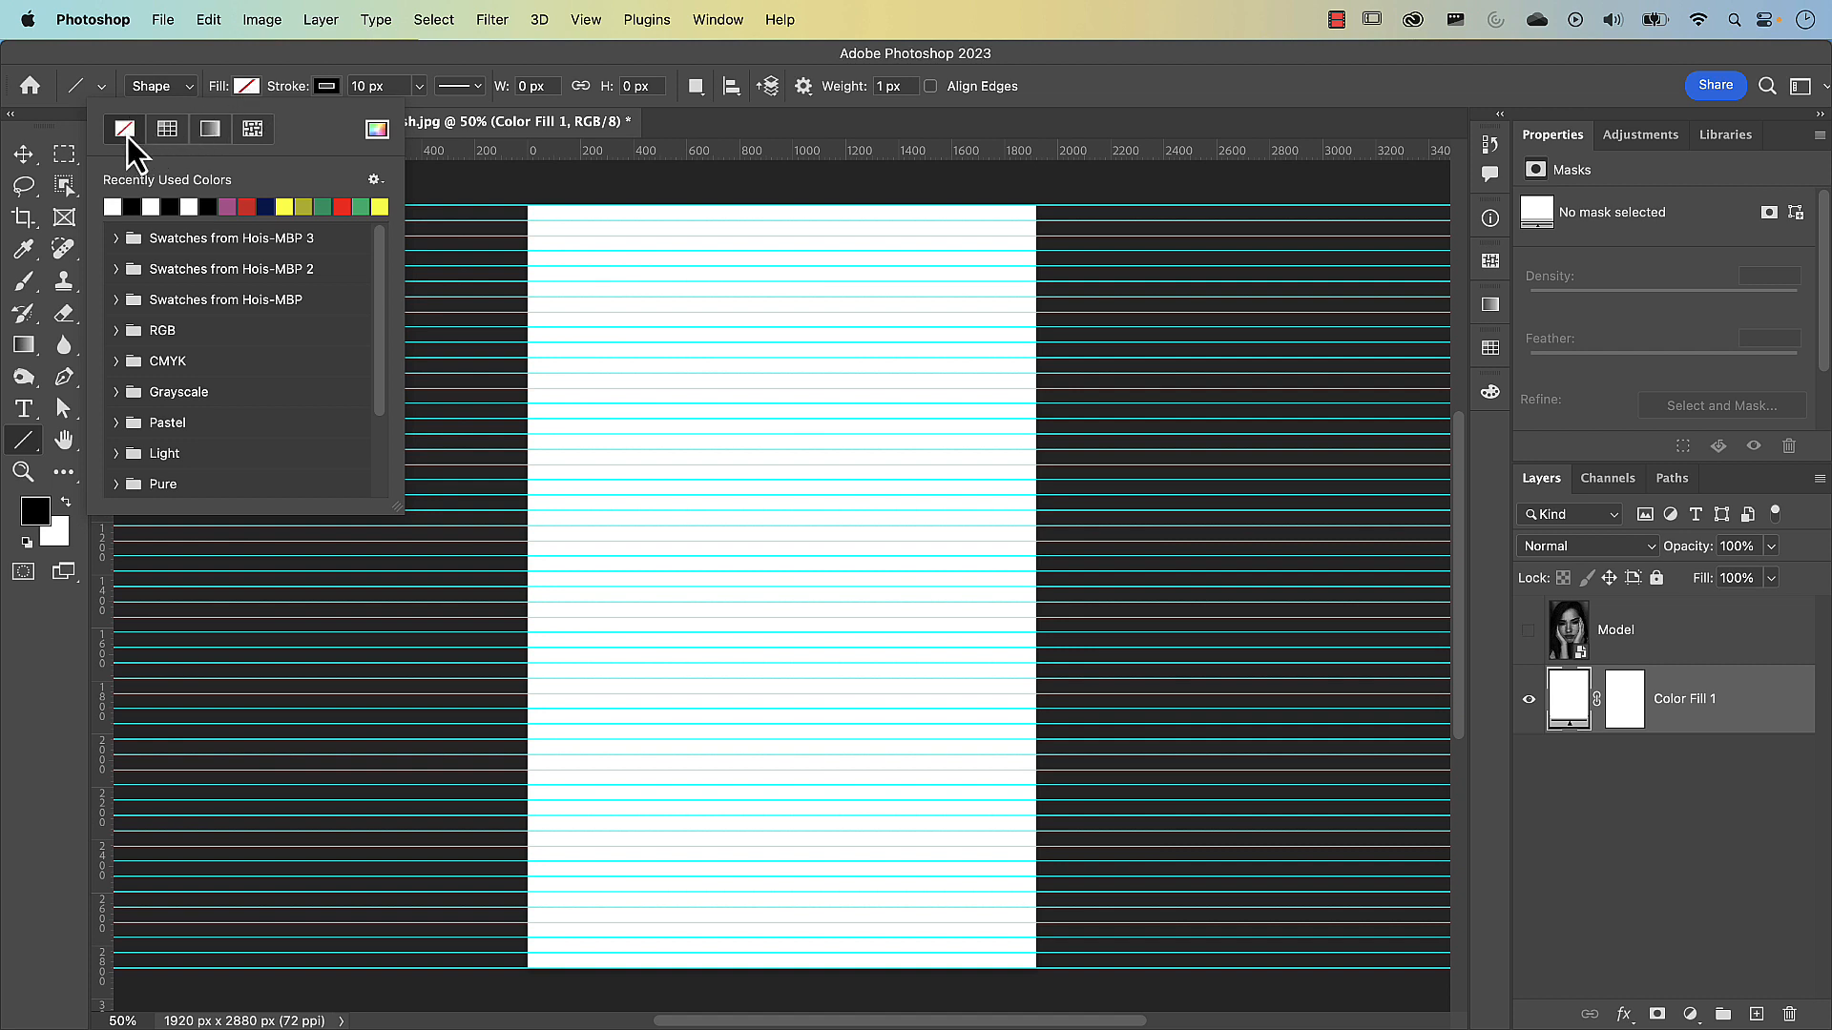
pyautogui.click(314, 72)
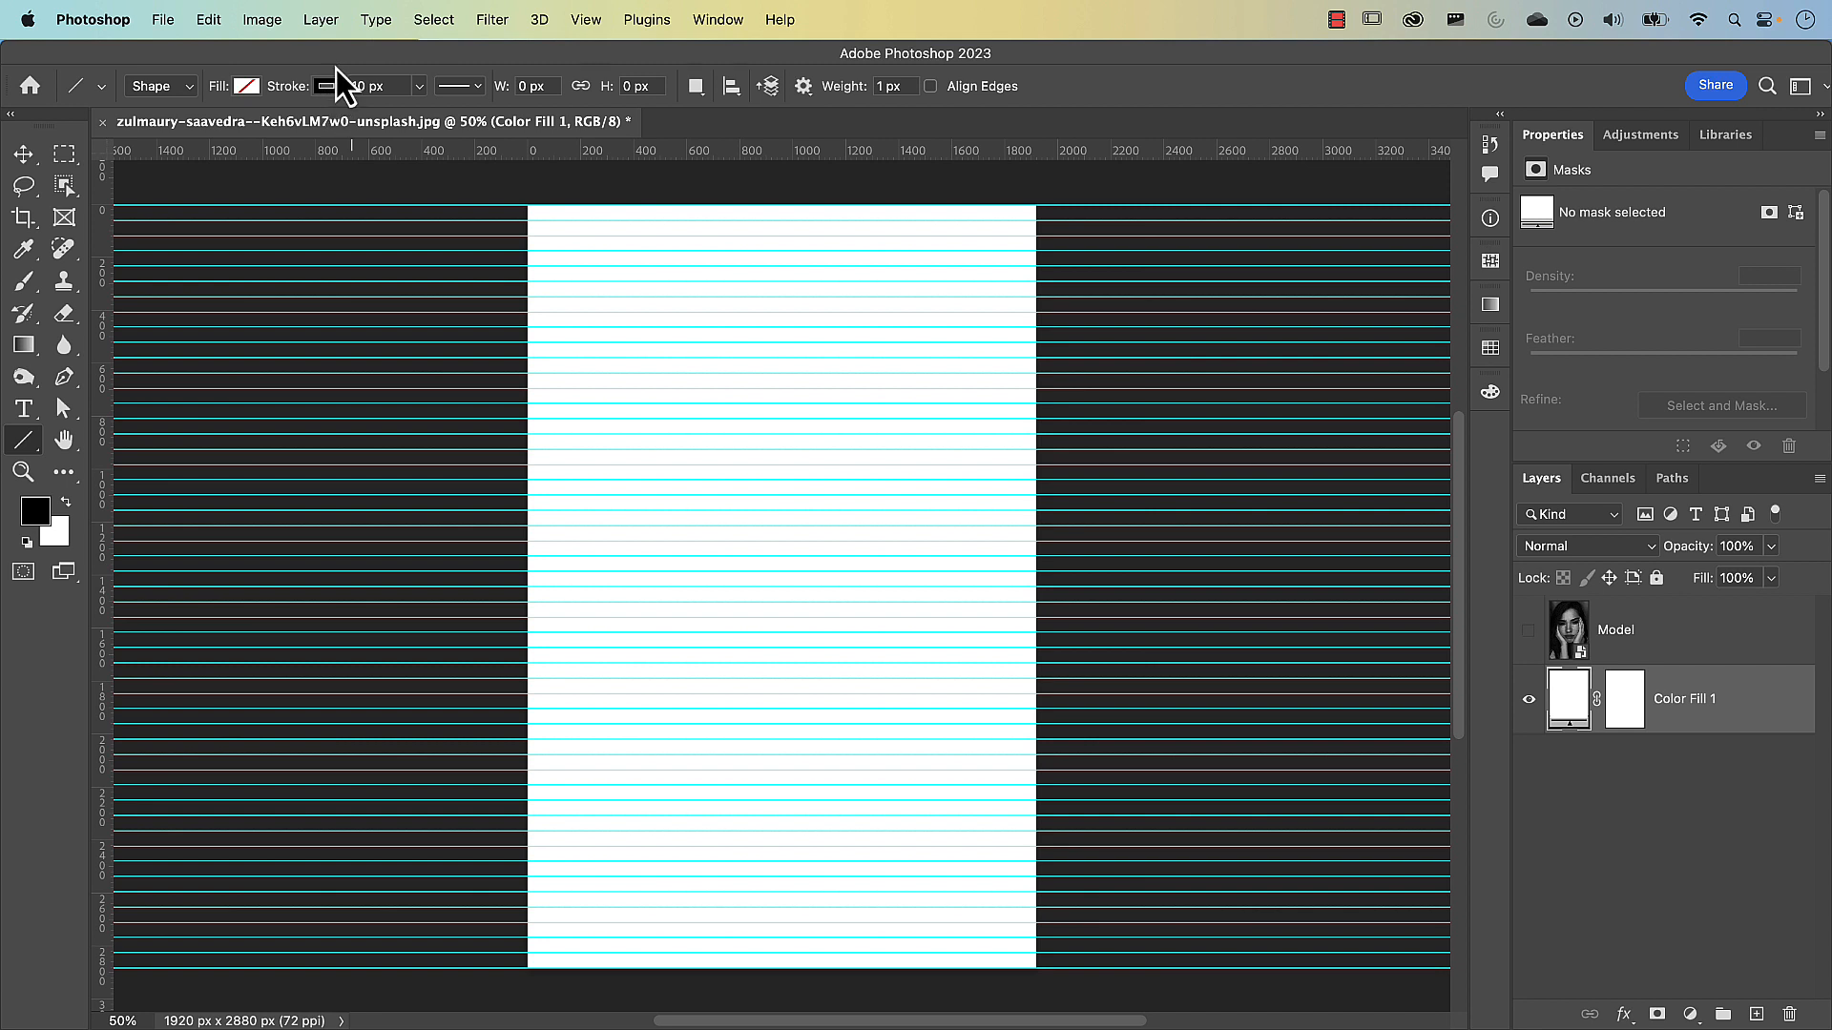
pyautogui.click(329, 88)
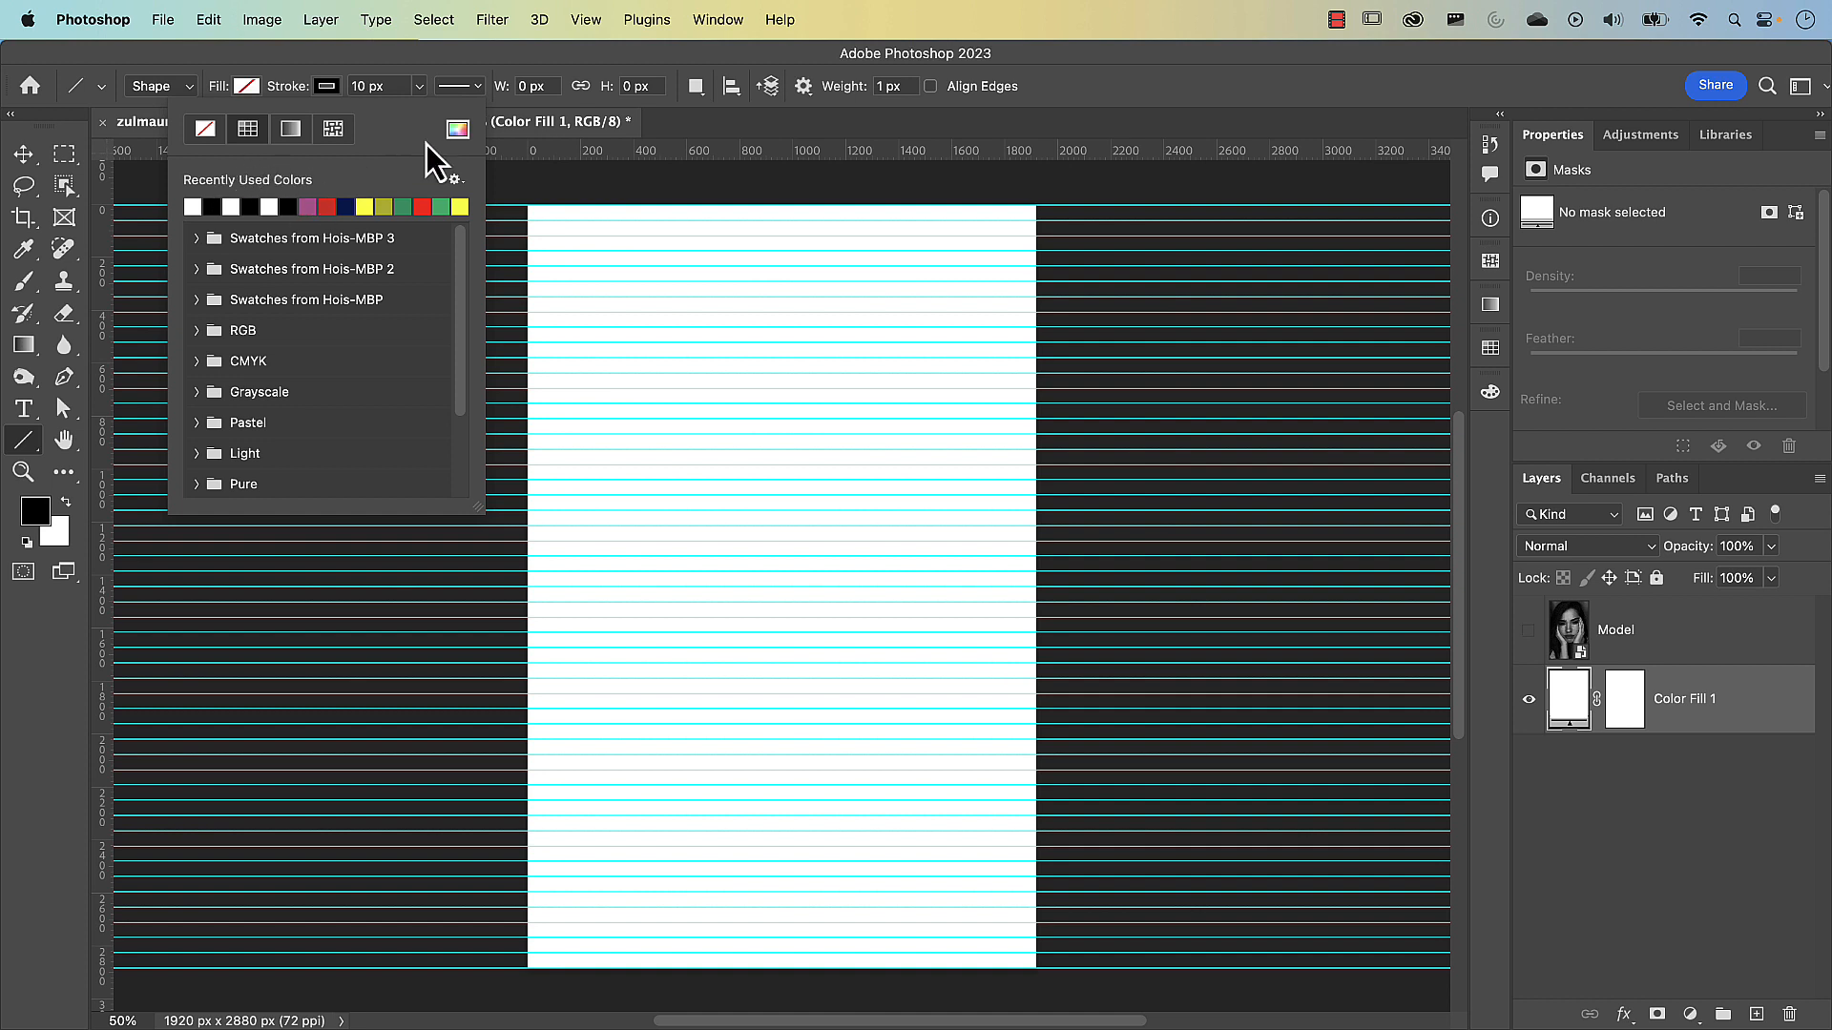
pyautogui.click(458, 129)
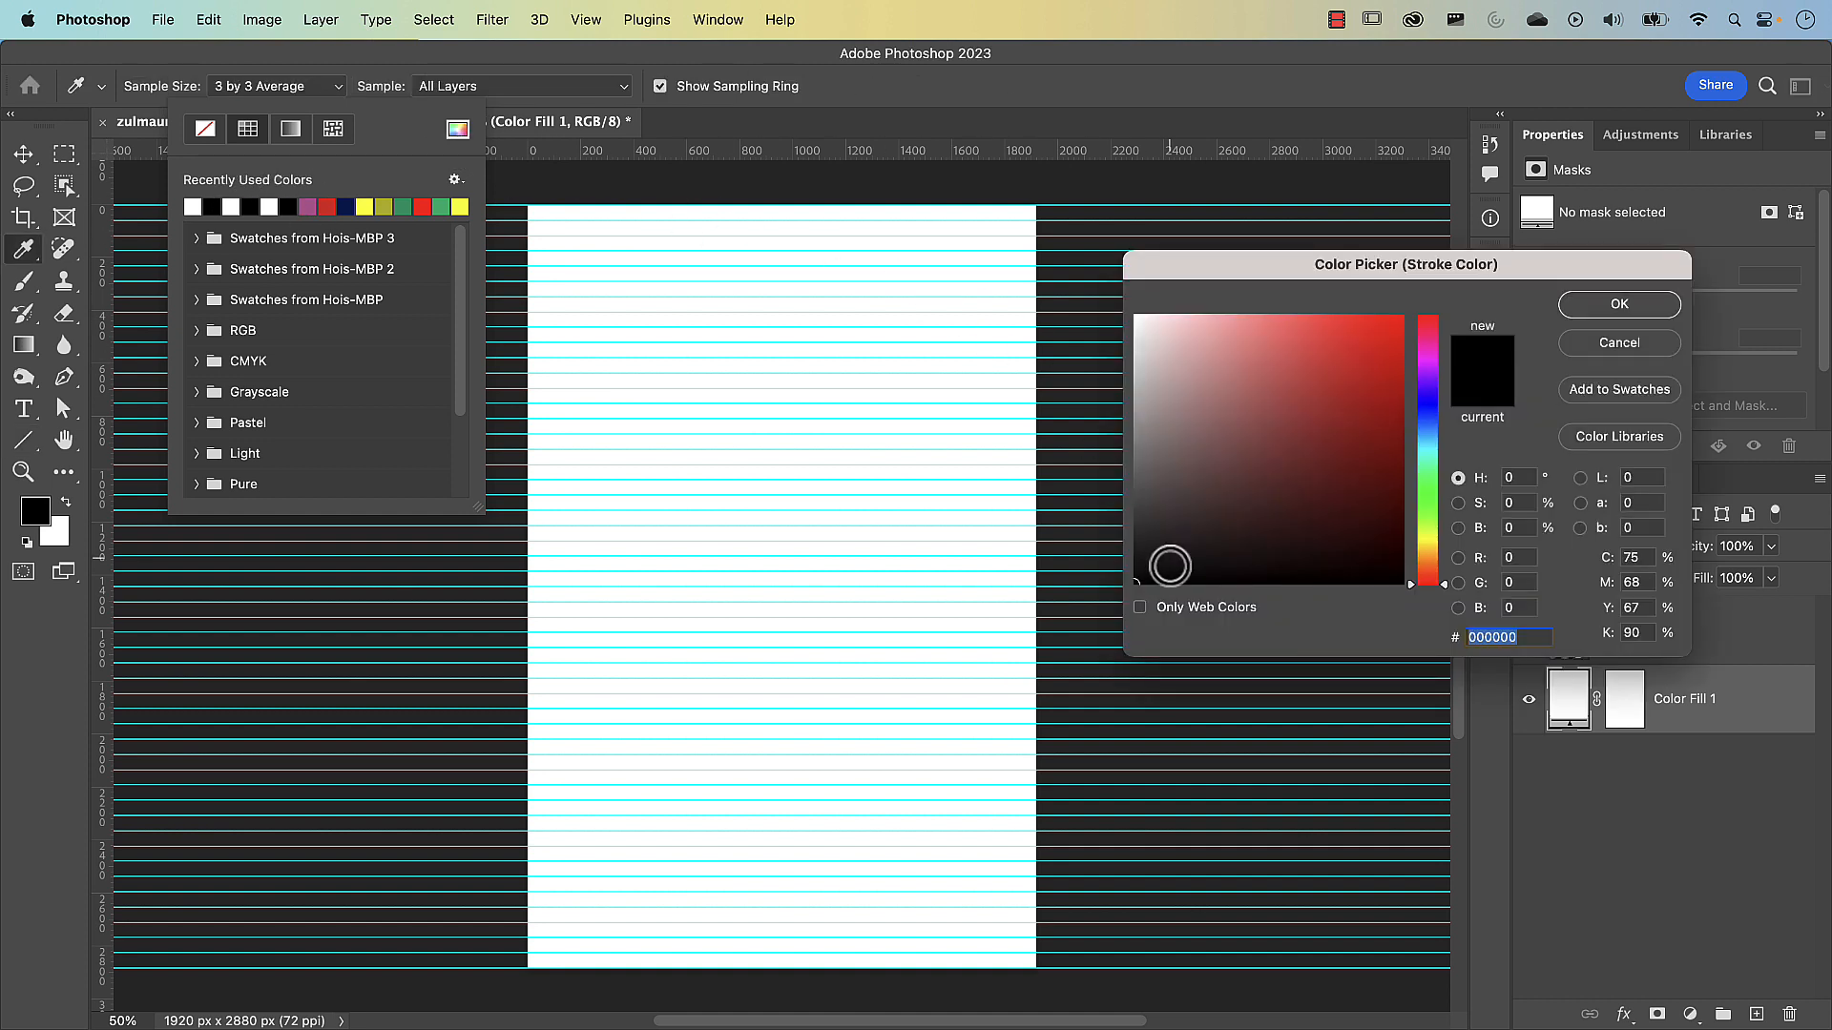
pyautogui.click(1588, 302)
pyautogui.click(404, 67)
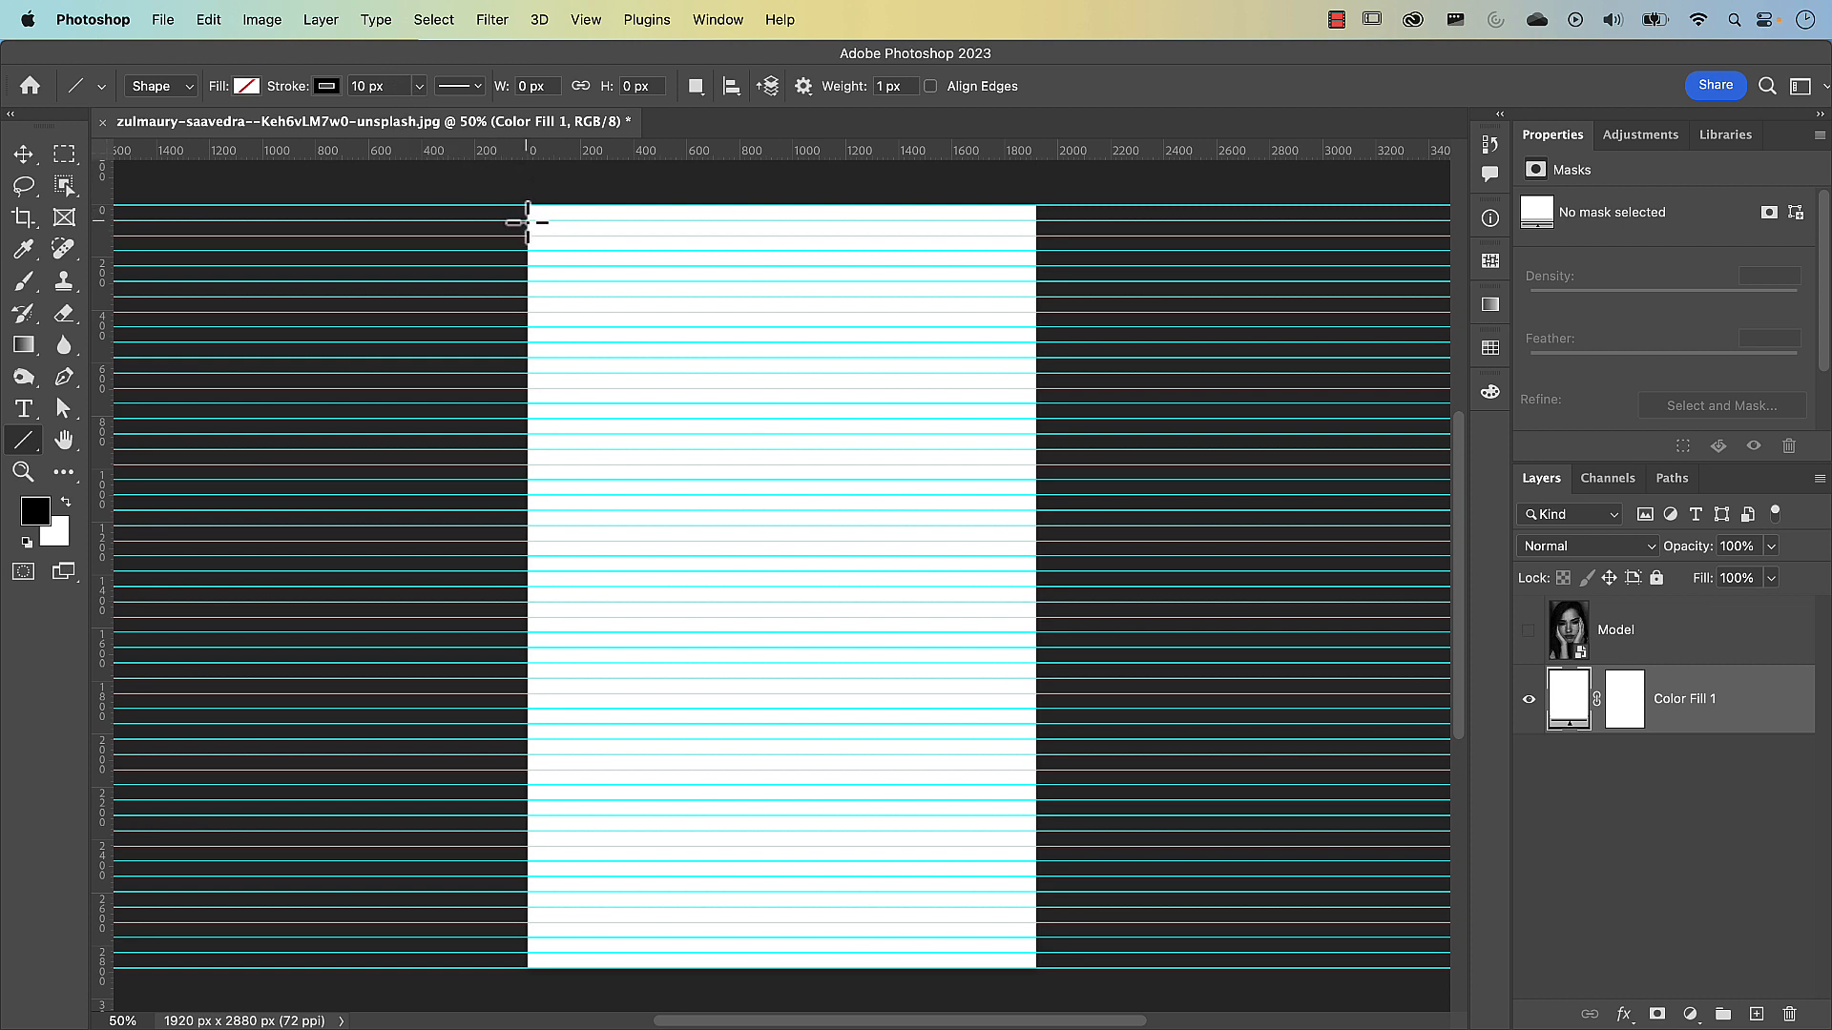
pyautogui.moveTo(527, 222); pyautogui.dragTo(1046, 232)
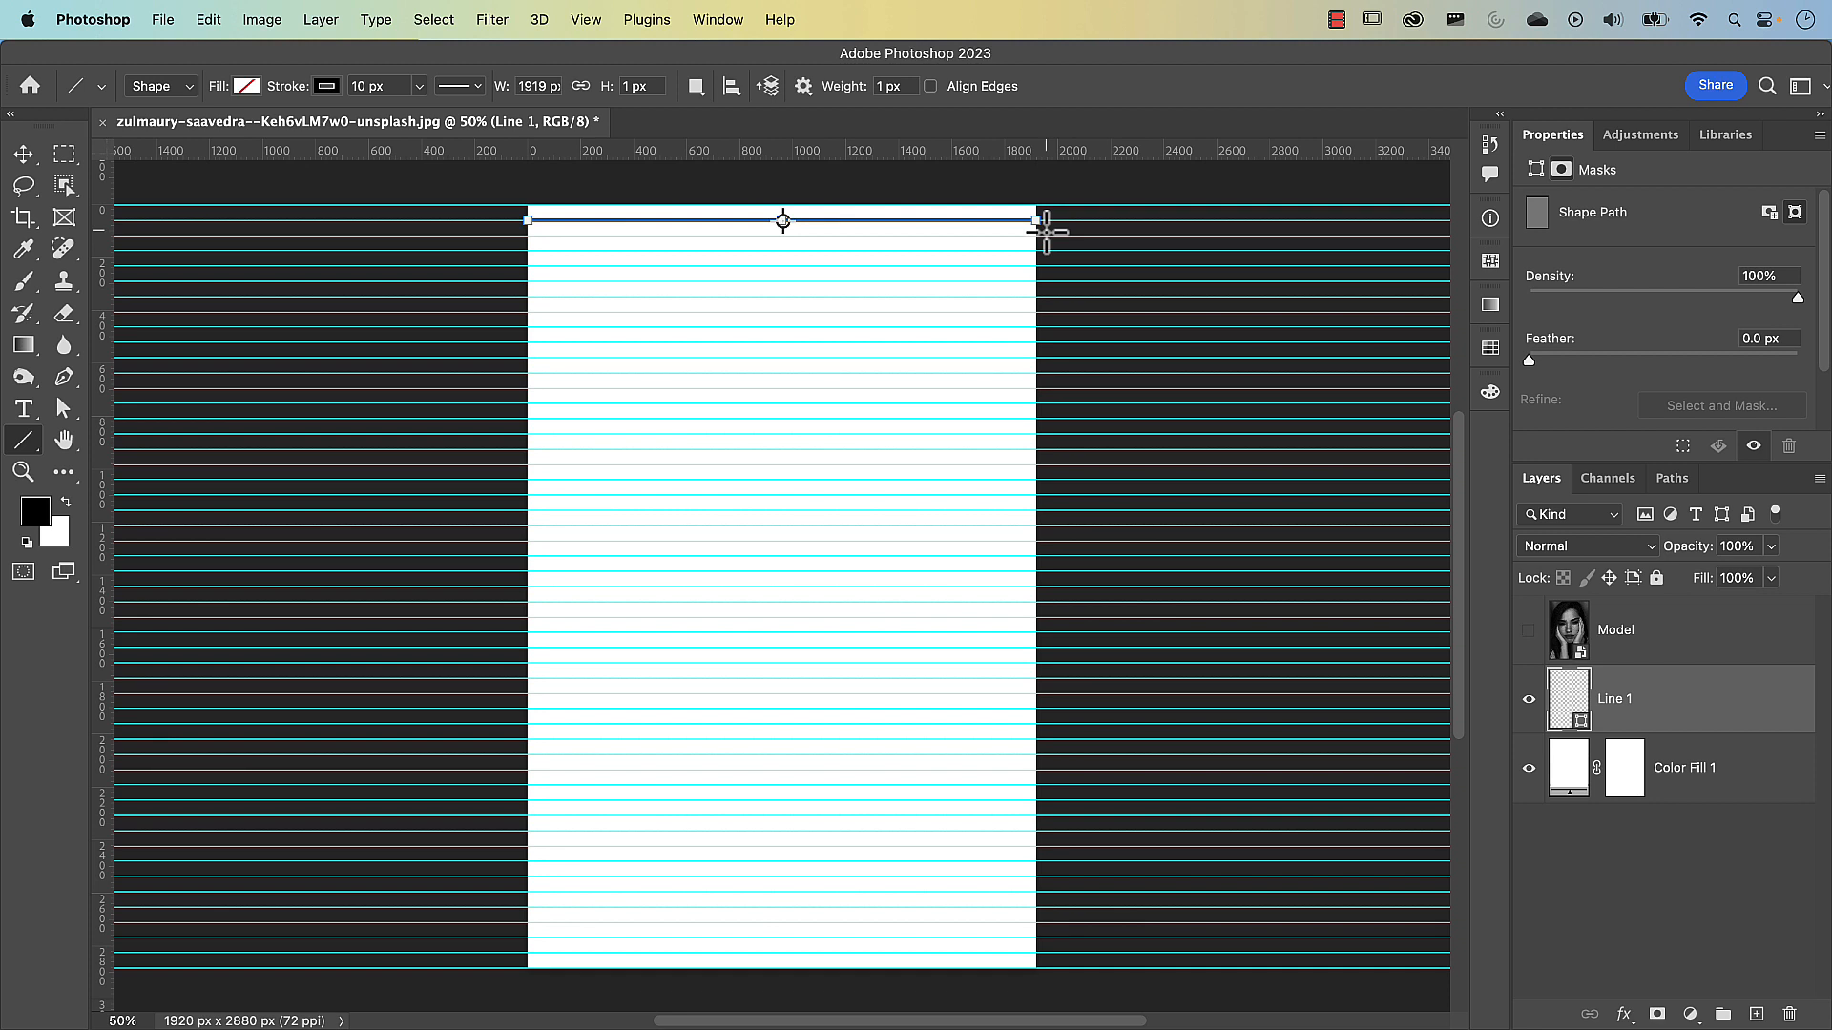
# Examine the line's end and transform bounds against the guide and the canvas's right edge using Free Transform
pyautogui.scroll(15, 1039, 223)
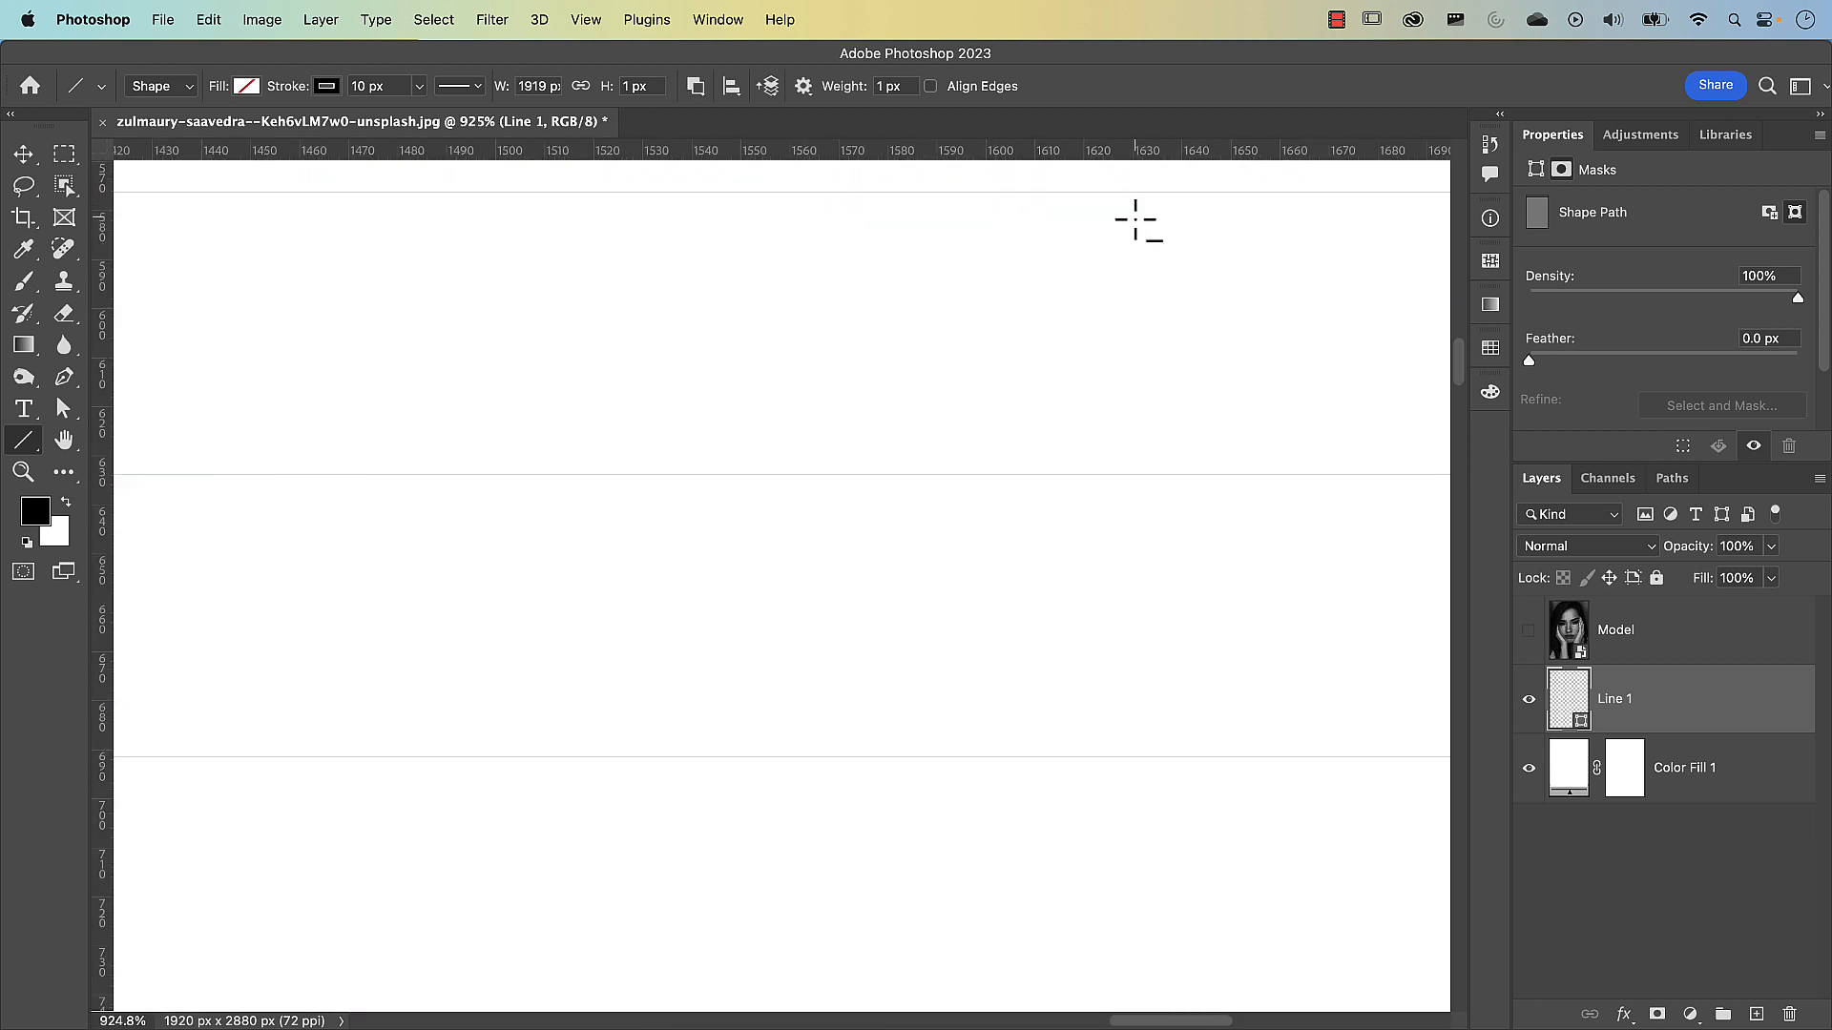
pyautogui.moveTo(1298, 222); pyautogui.dragTo(858, 477)
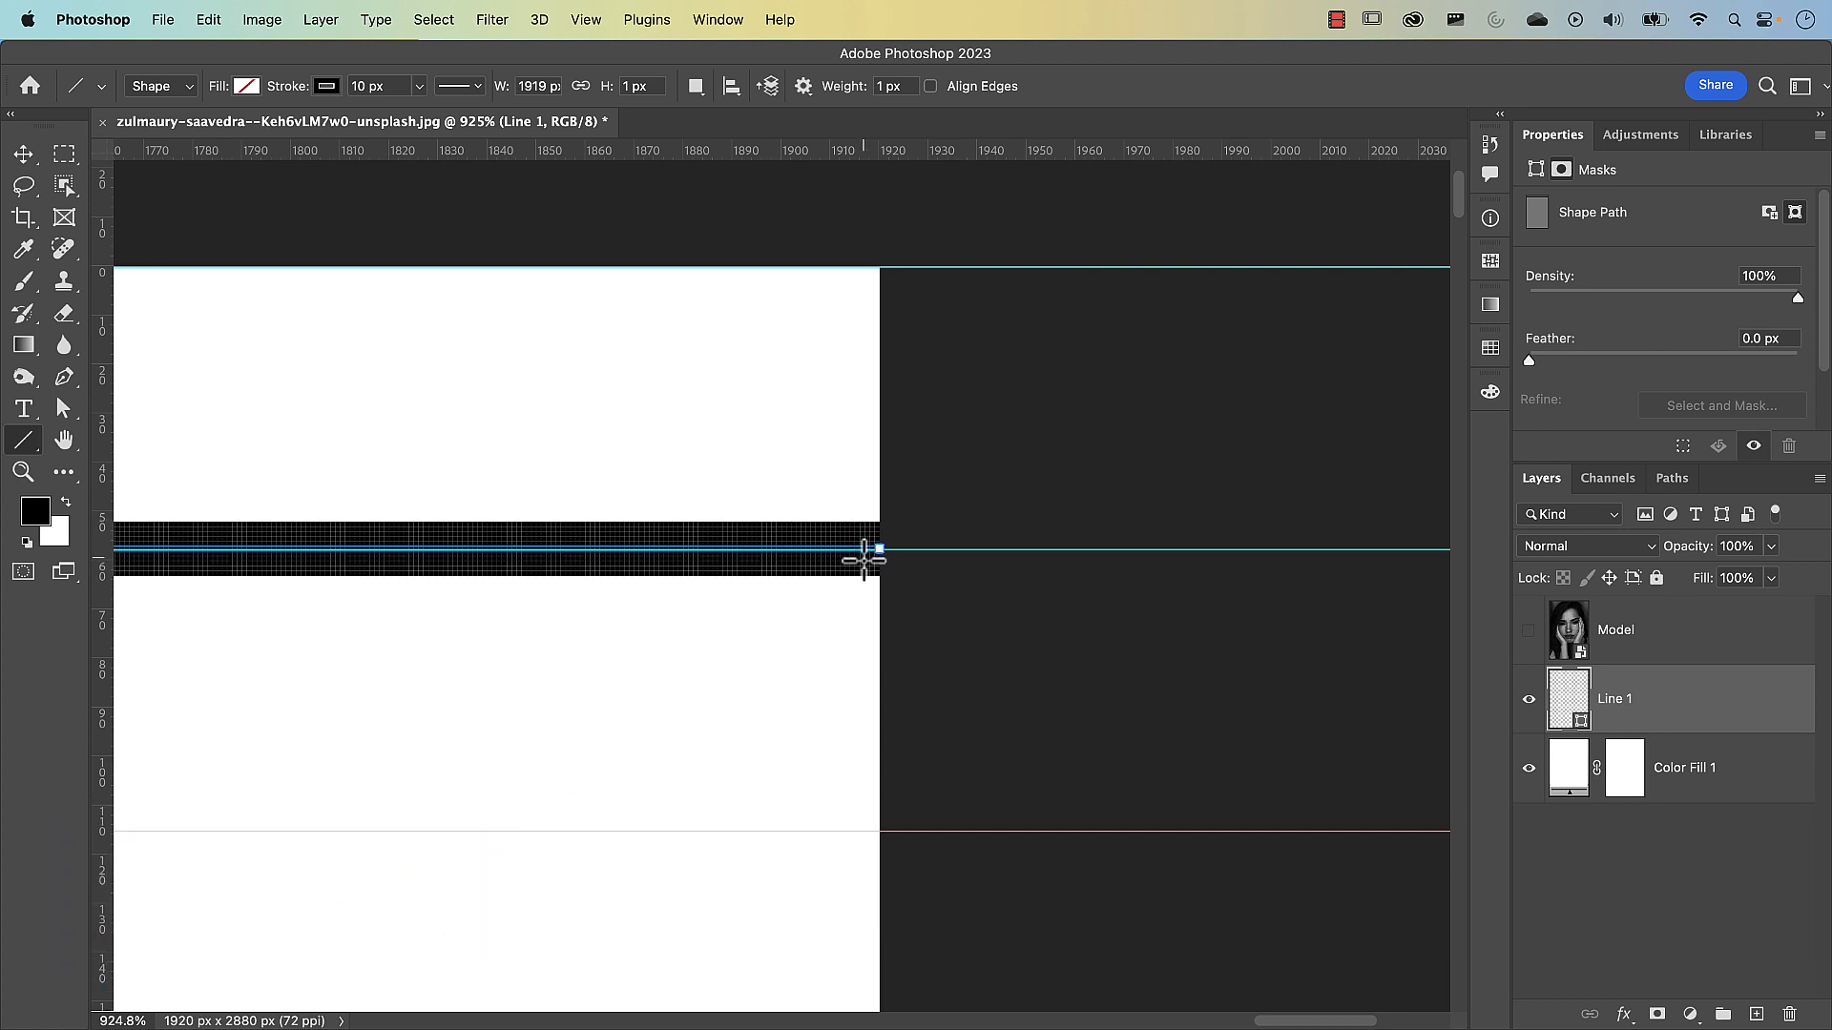
pyautogui.press('v')
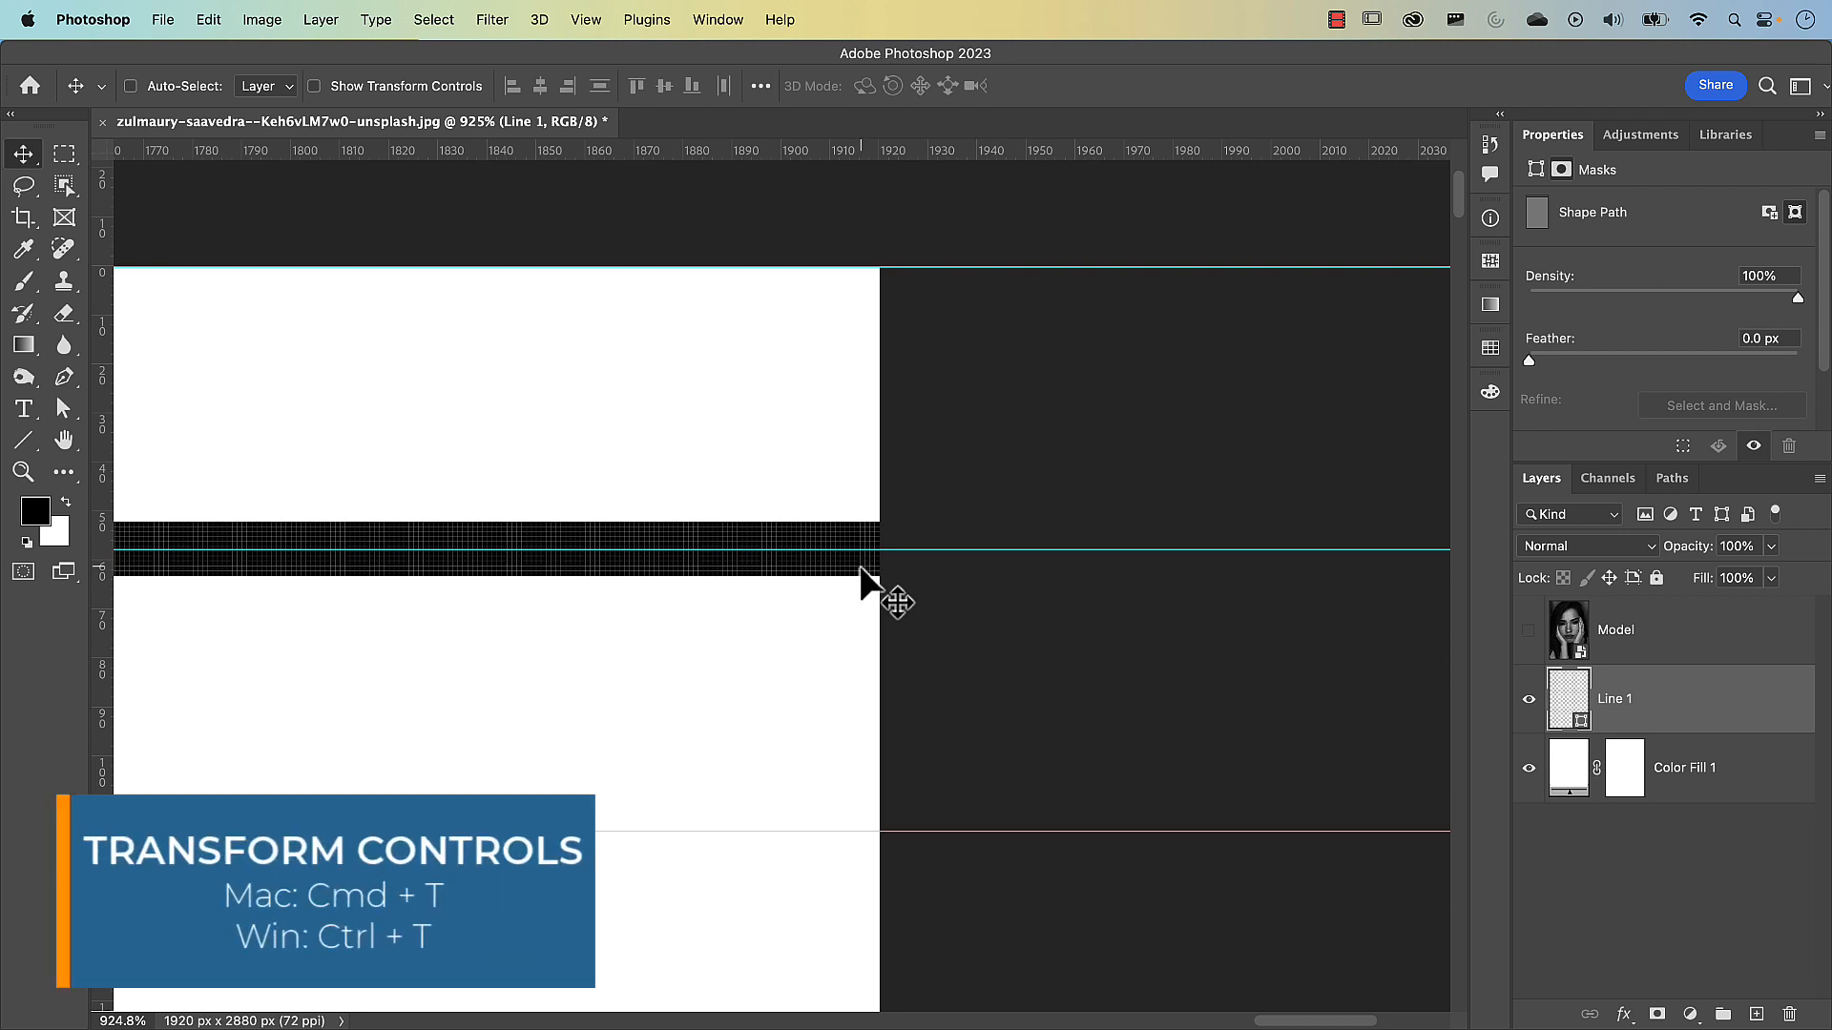
pyautogui.press('super+t')
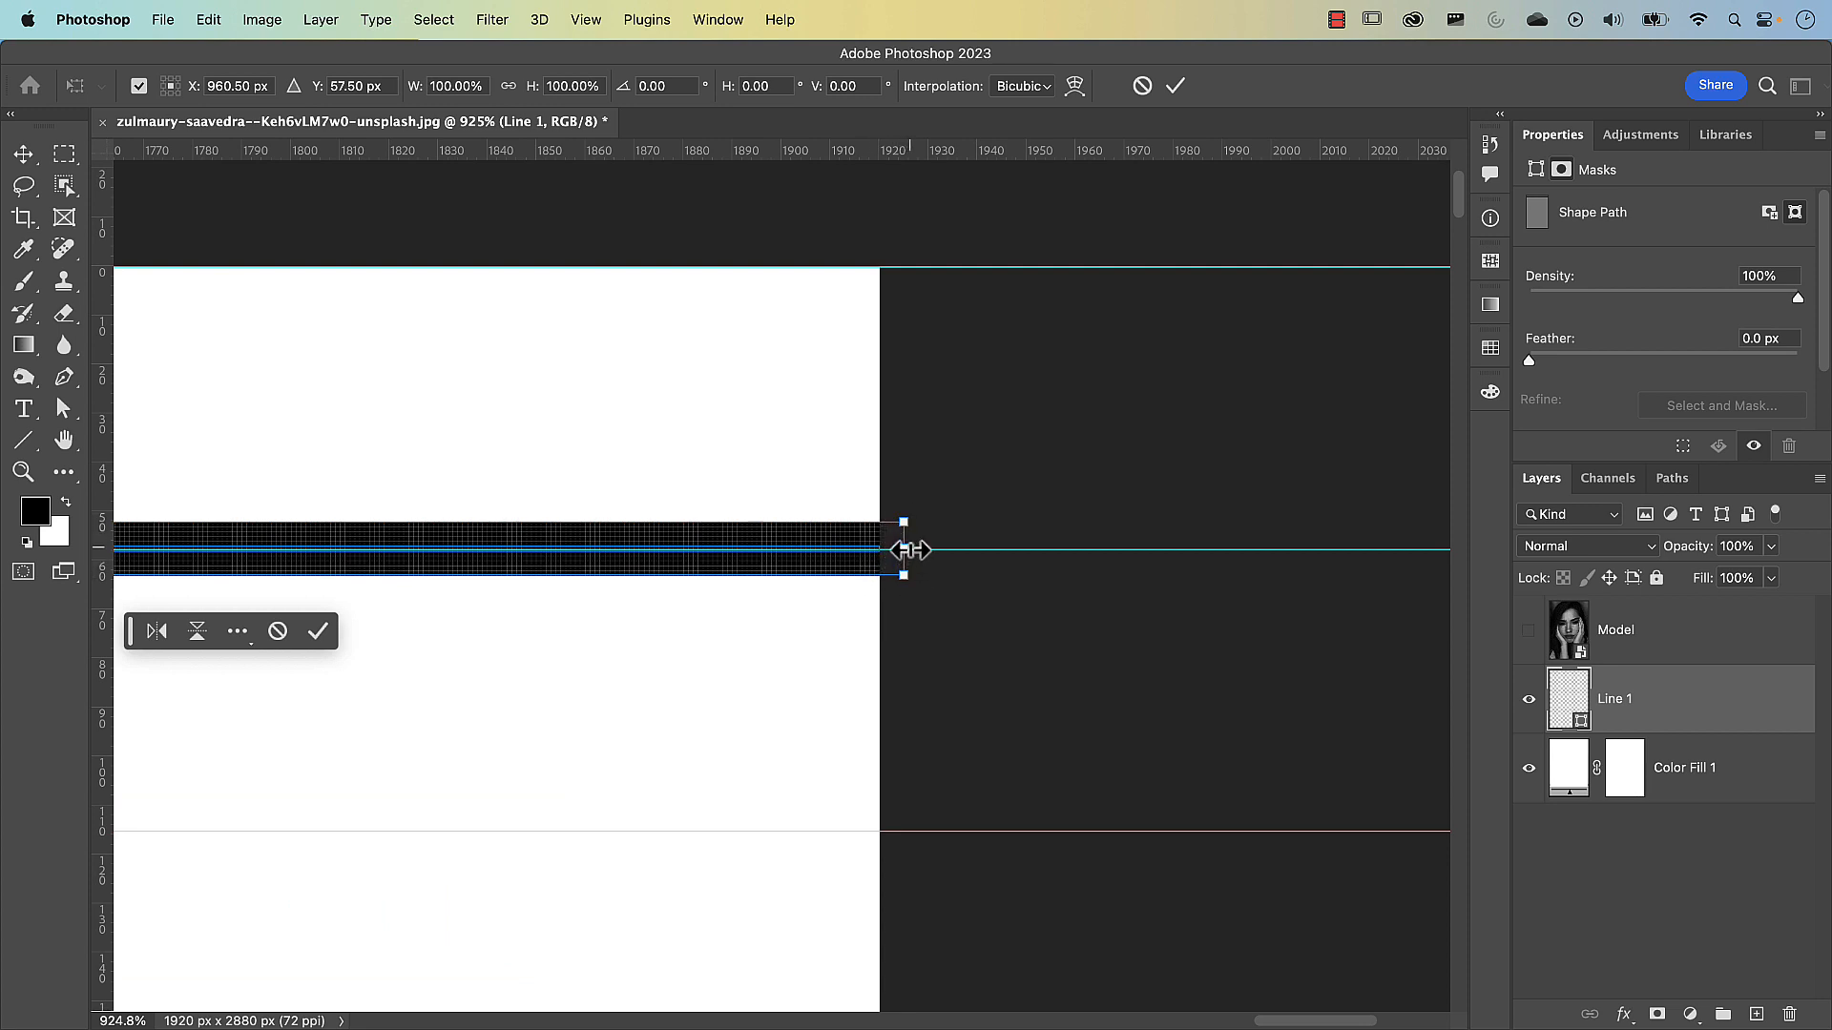
pyautogui.moveTo(811, 578); pyautogui.dragTo(949, 540)
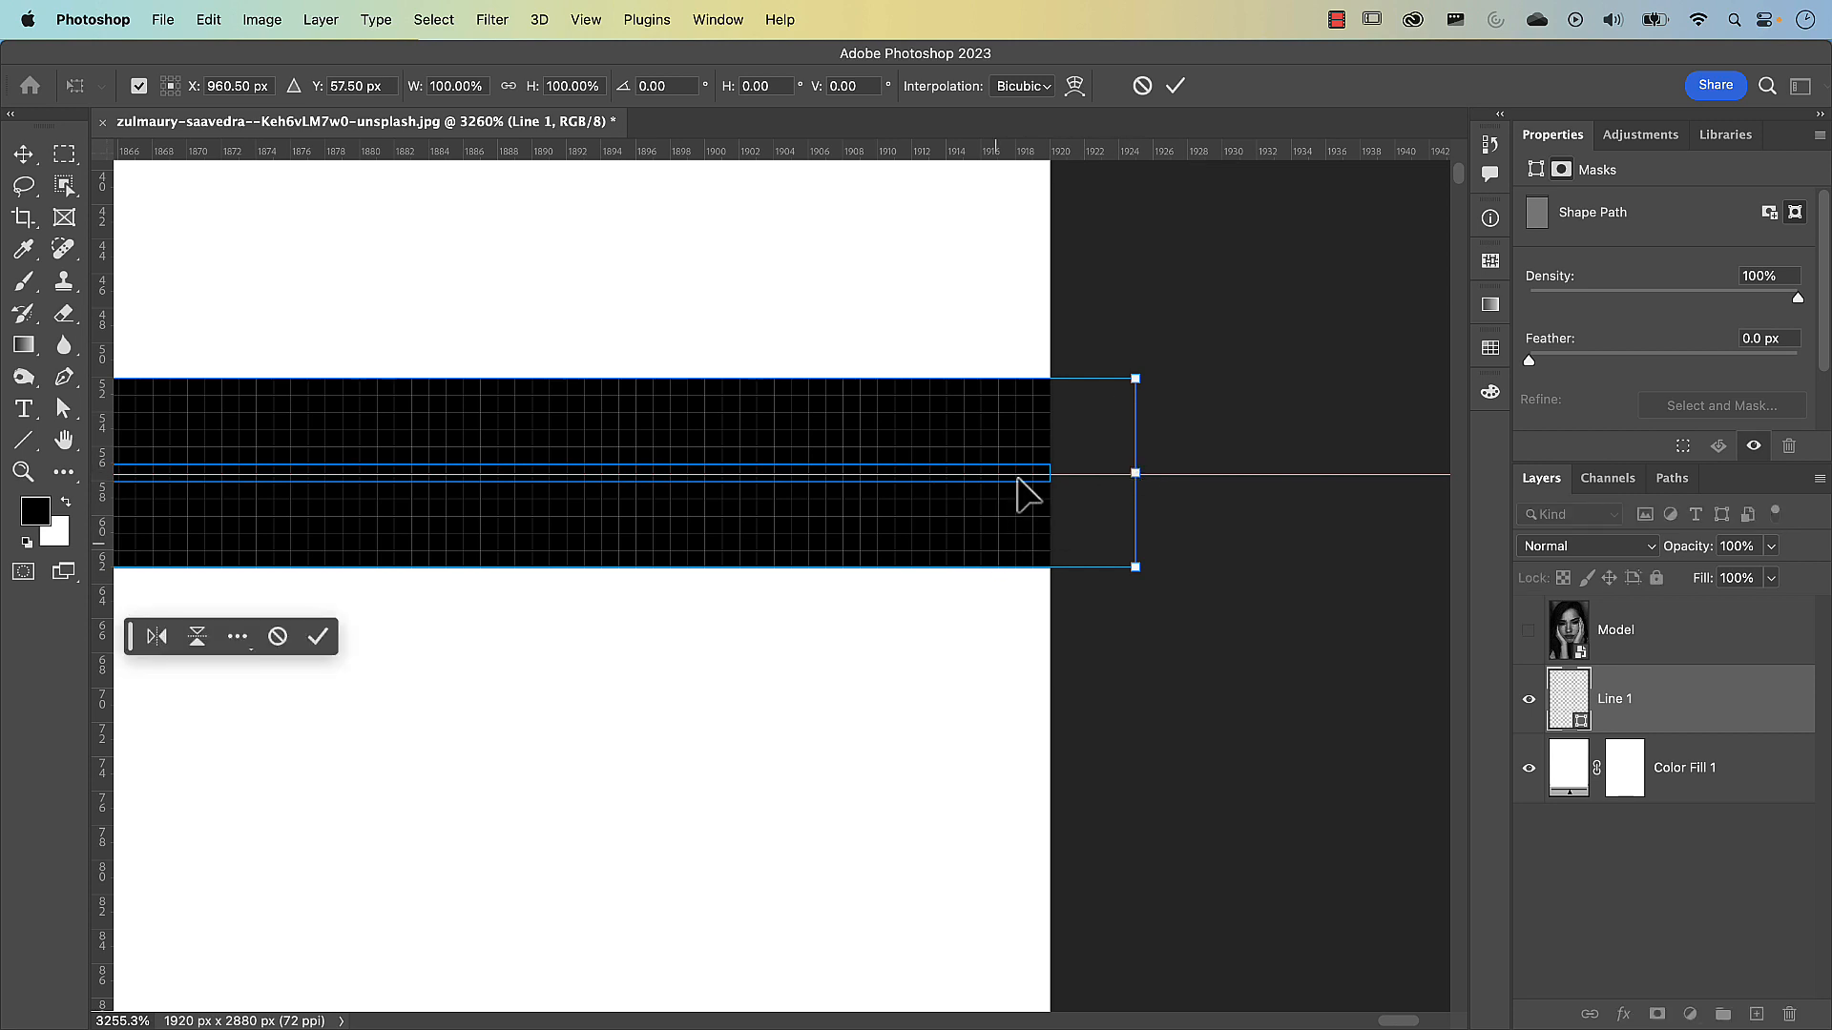
pyautogui.click(1174, 87)
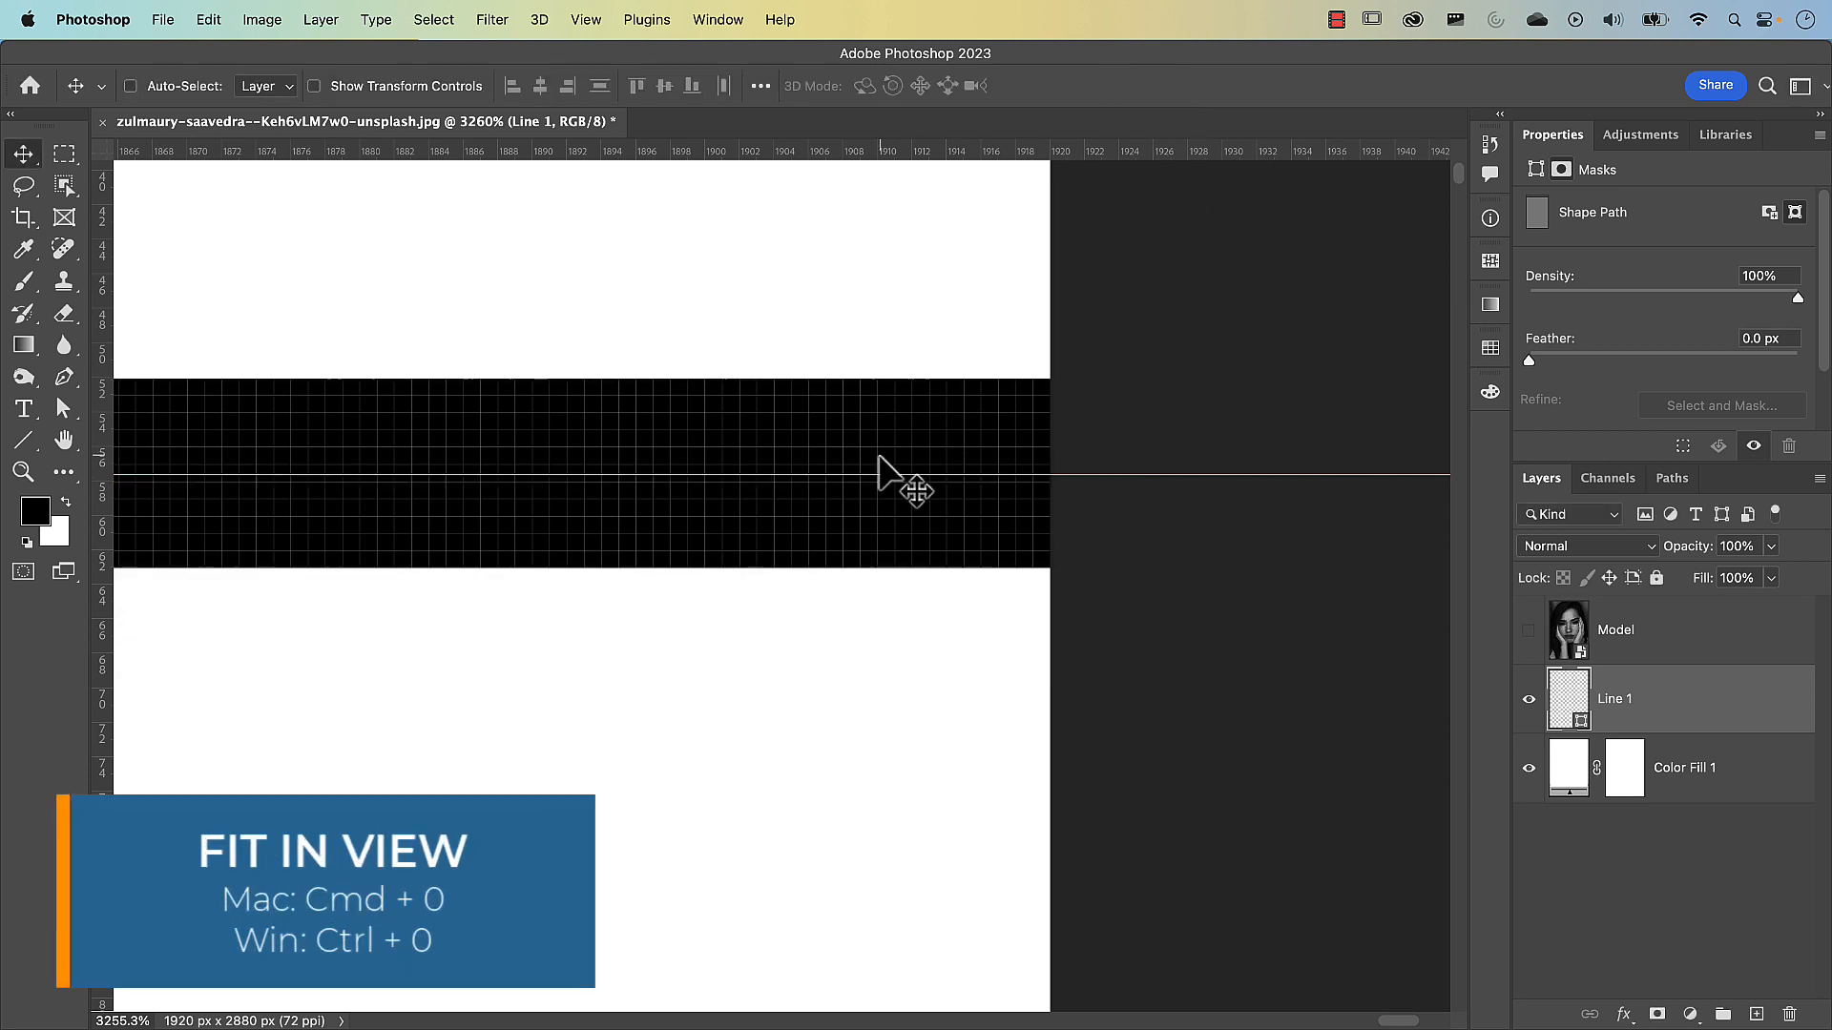
pyautogui.press('super+0')
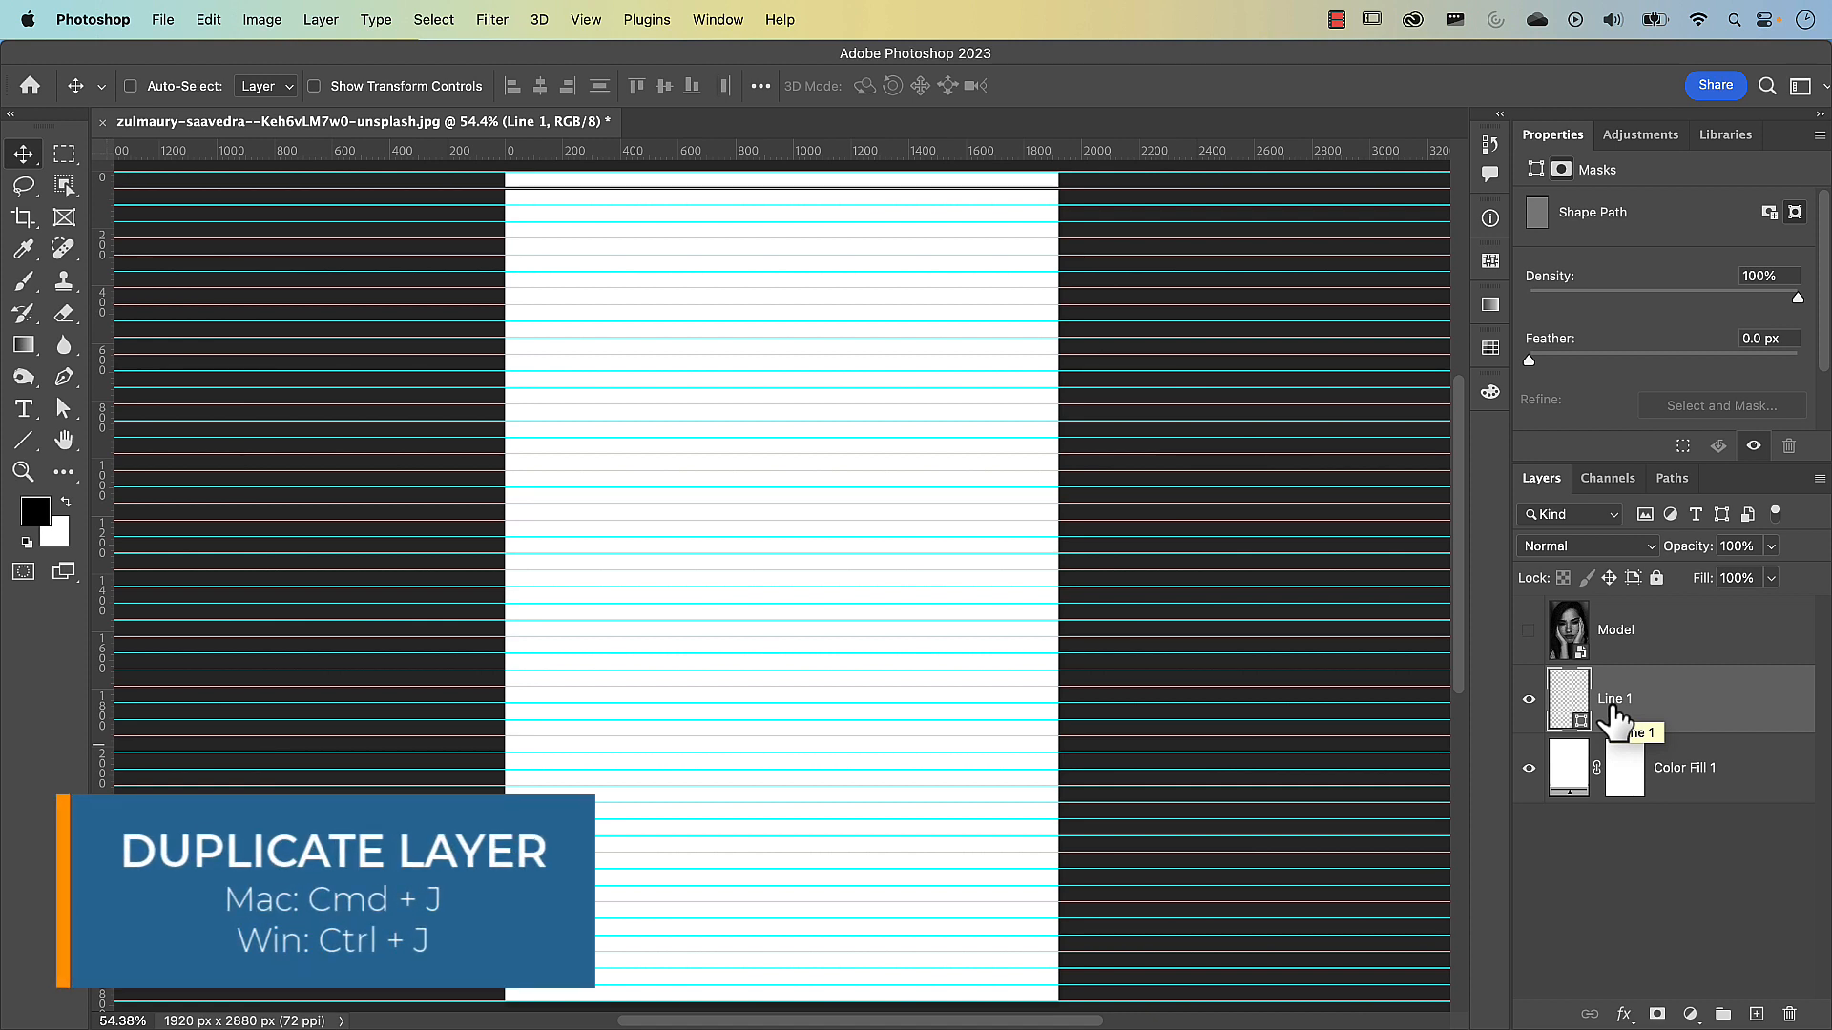
# Duplicate the line layer and move the copy straight down onto the next guide, at Y 115.20 px, using Free Transform
pyautogui.press('super+j')
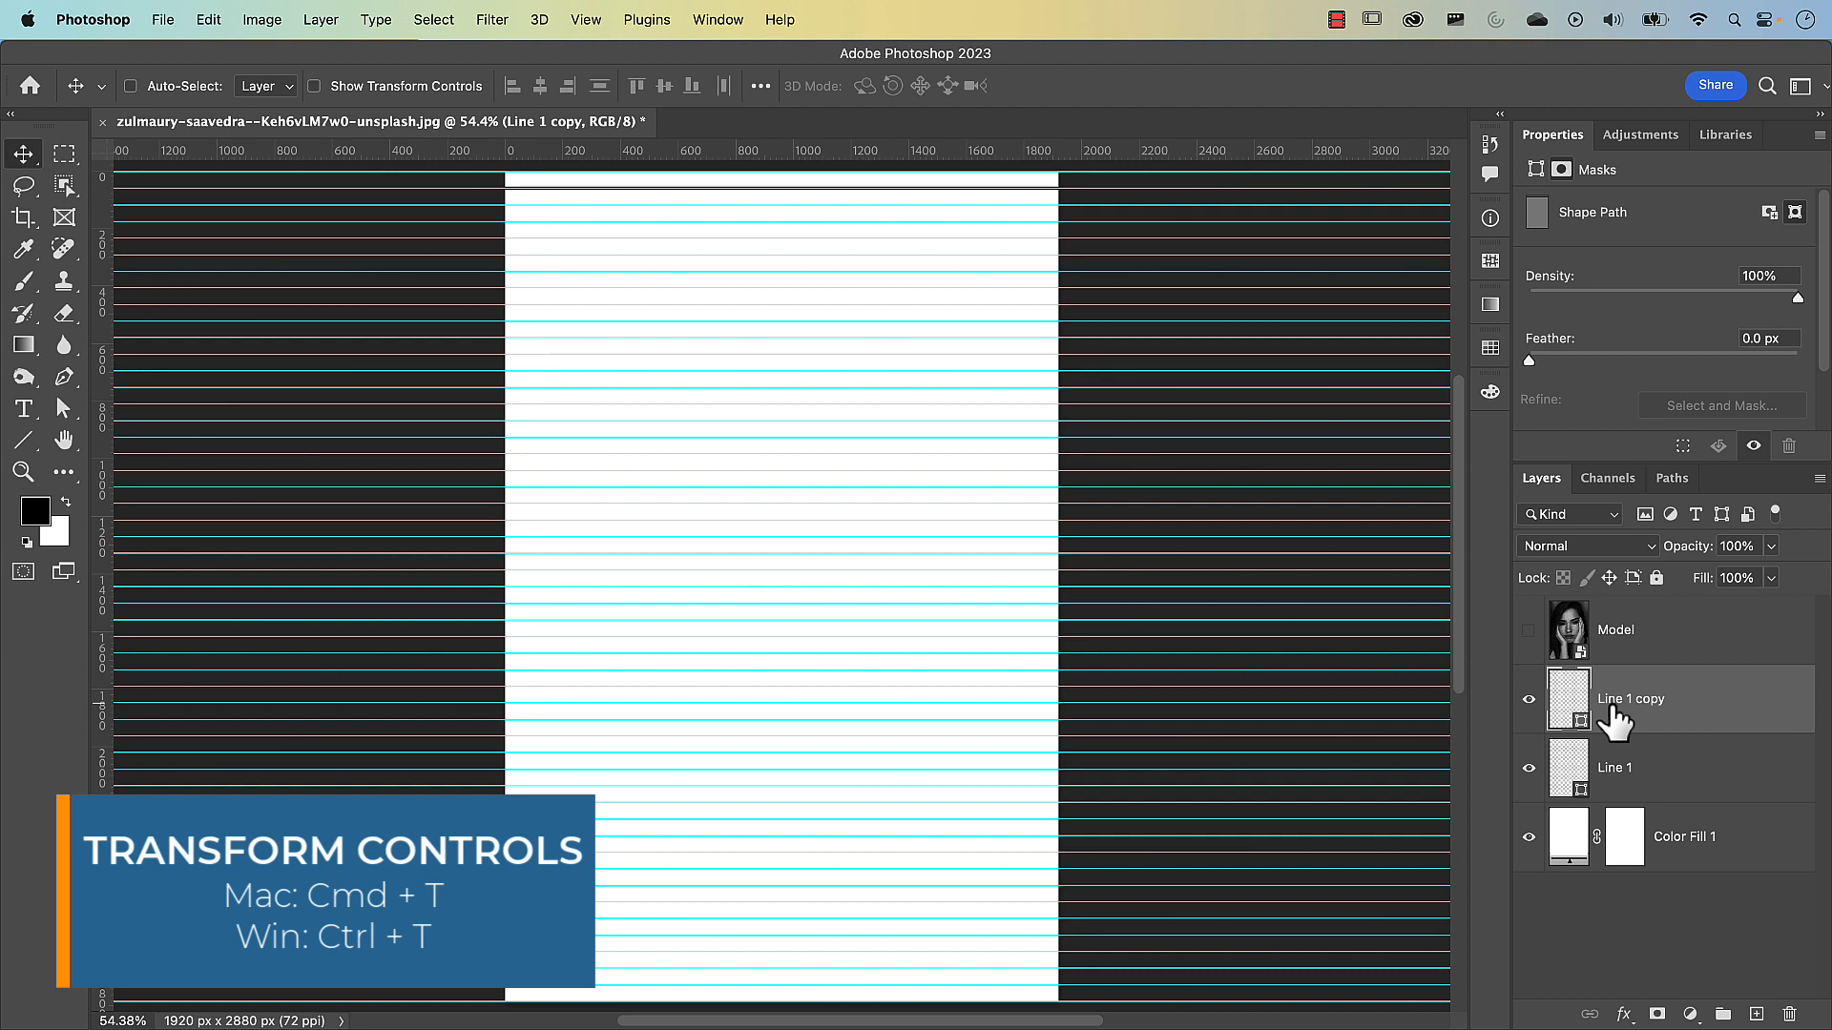
pyautogui.press('super+t')
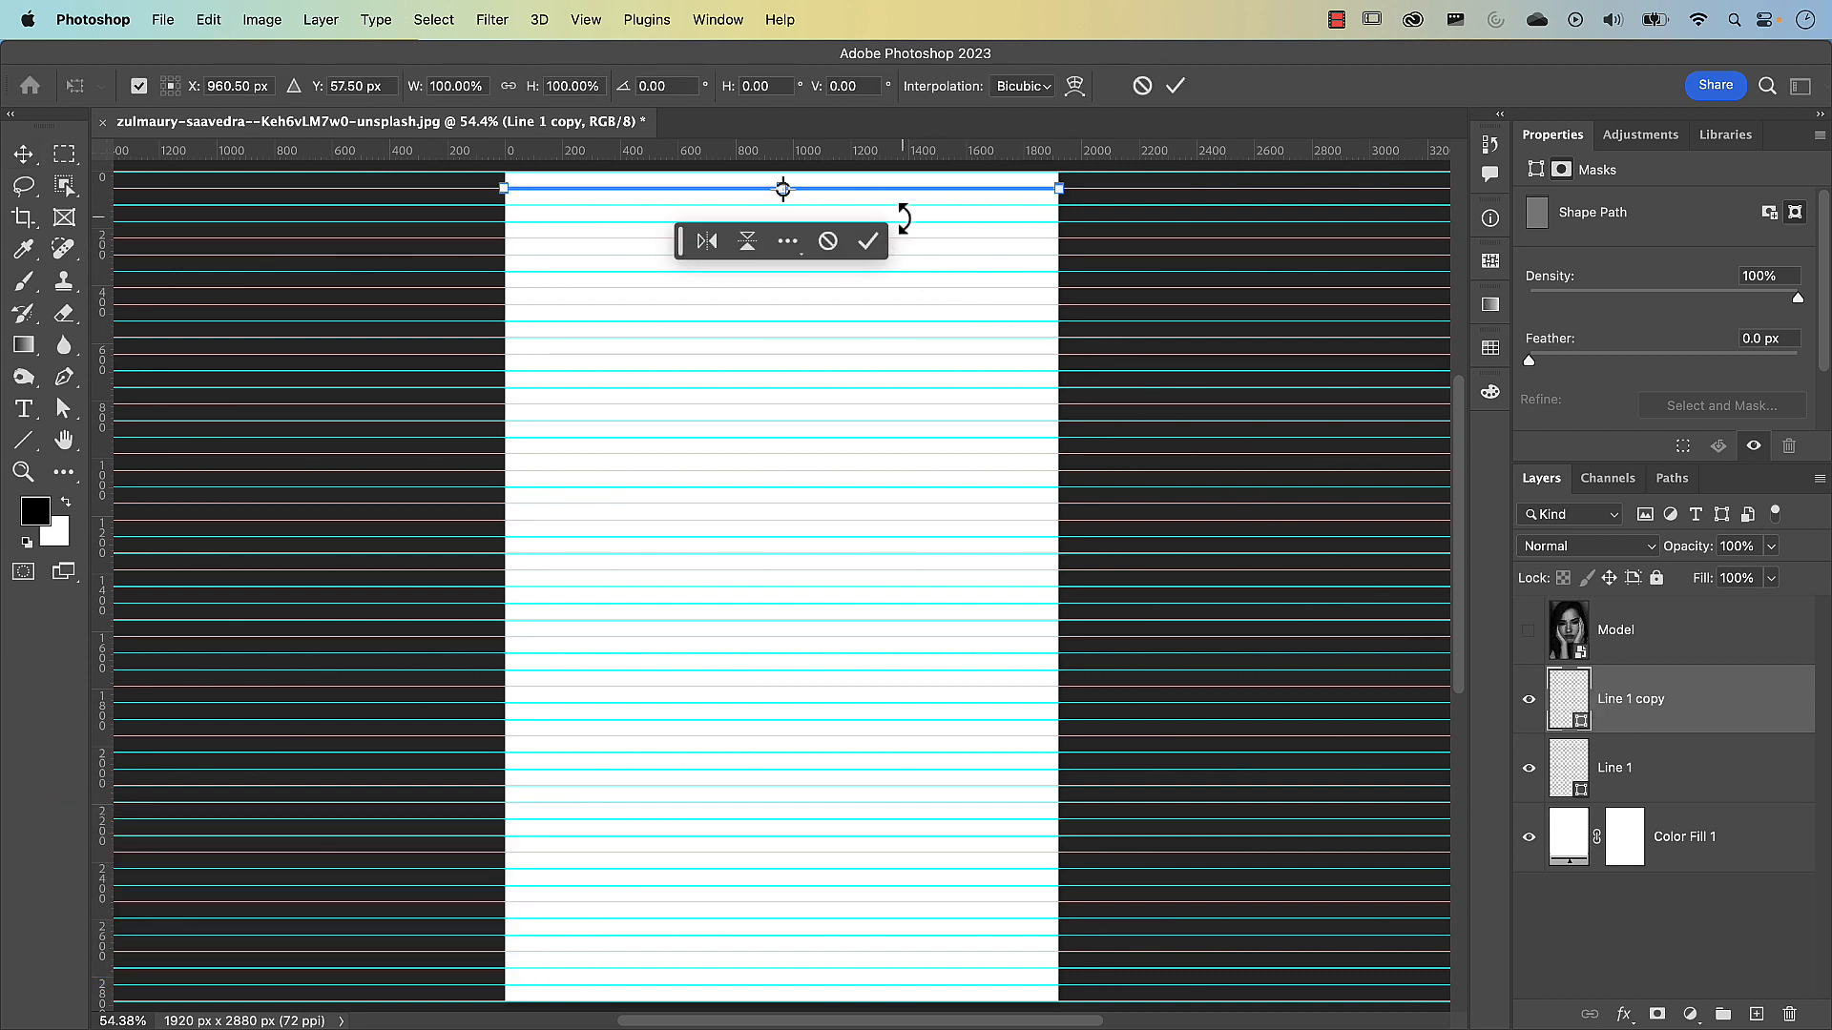
pyautogui.scroll(5, 903, 206)
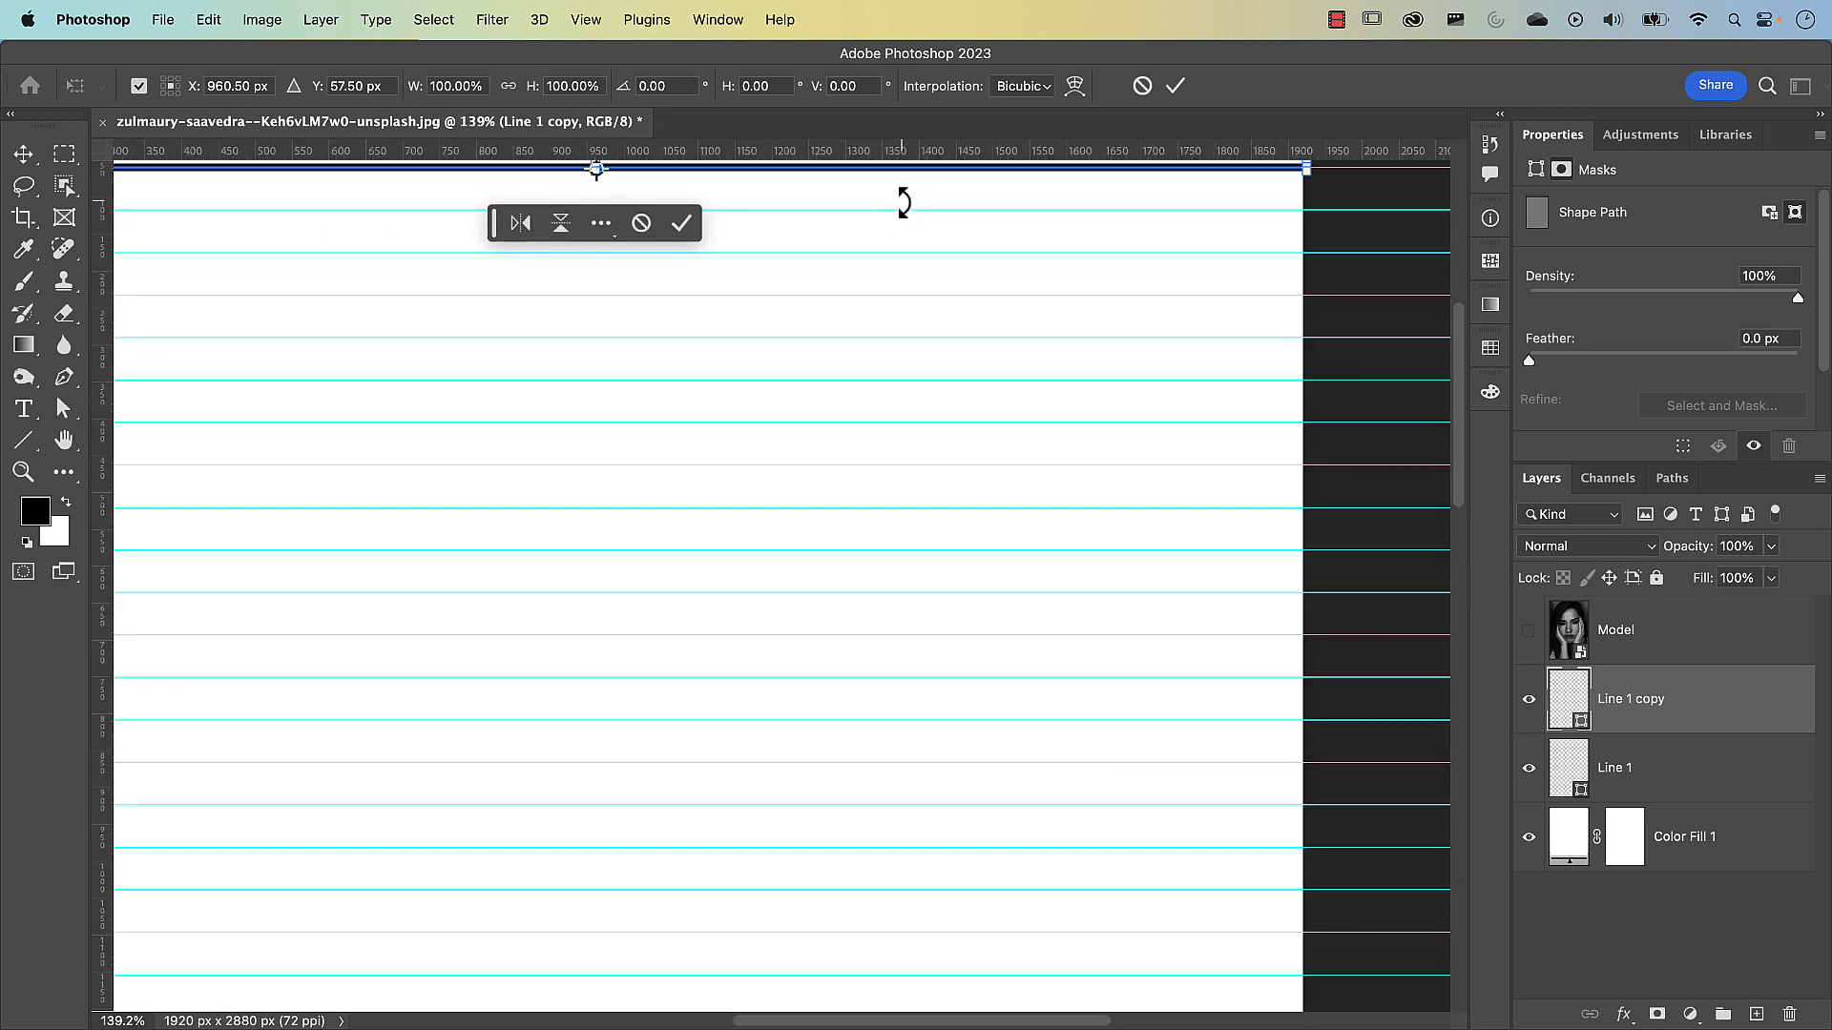
pyautogui.scroll(4, 904, 201)
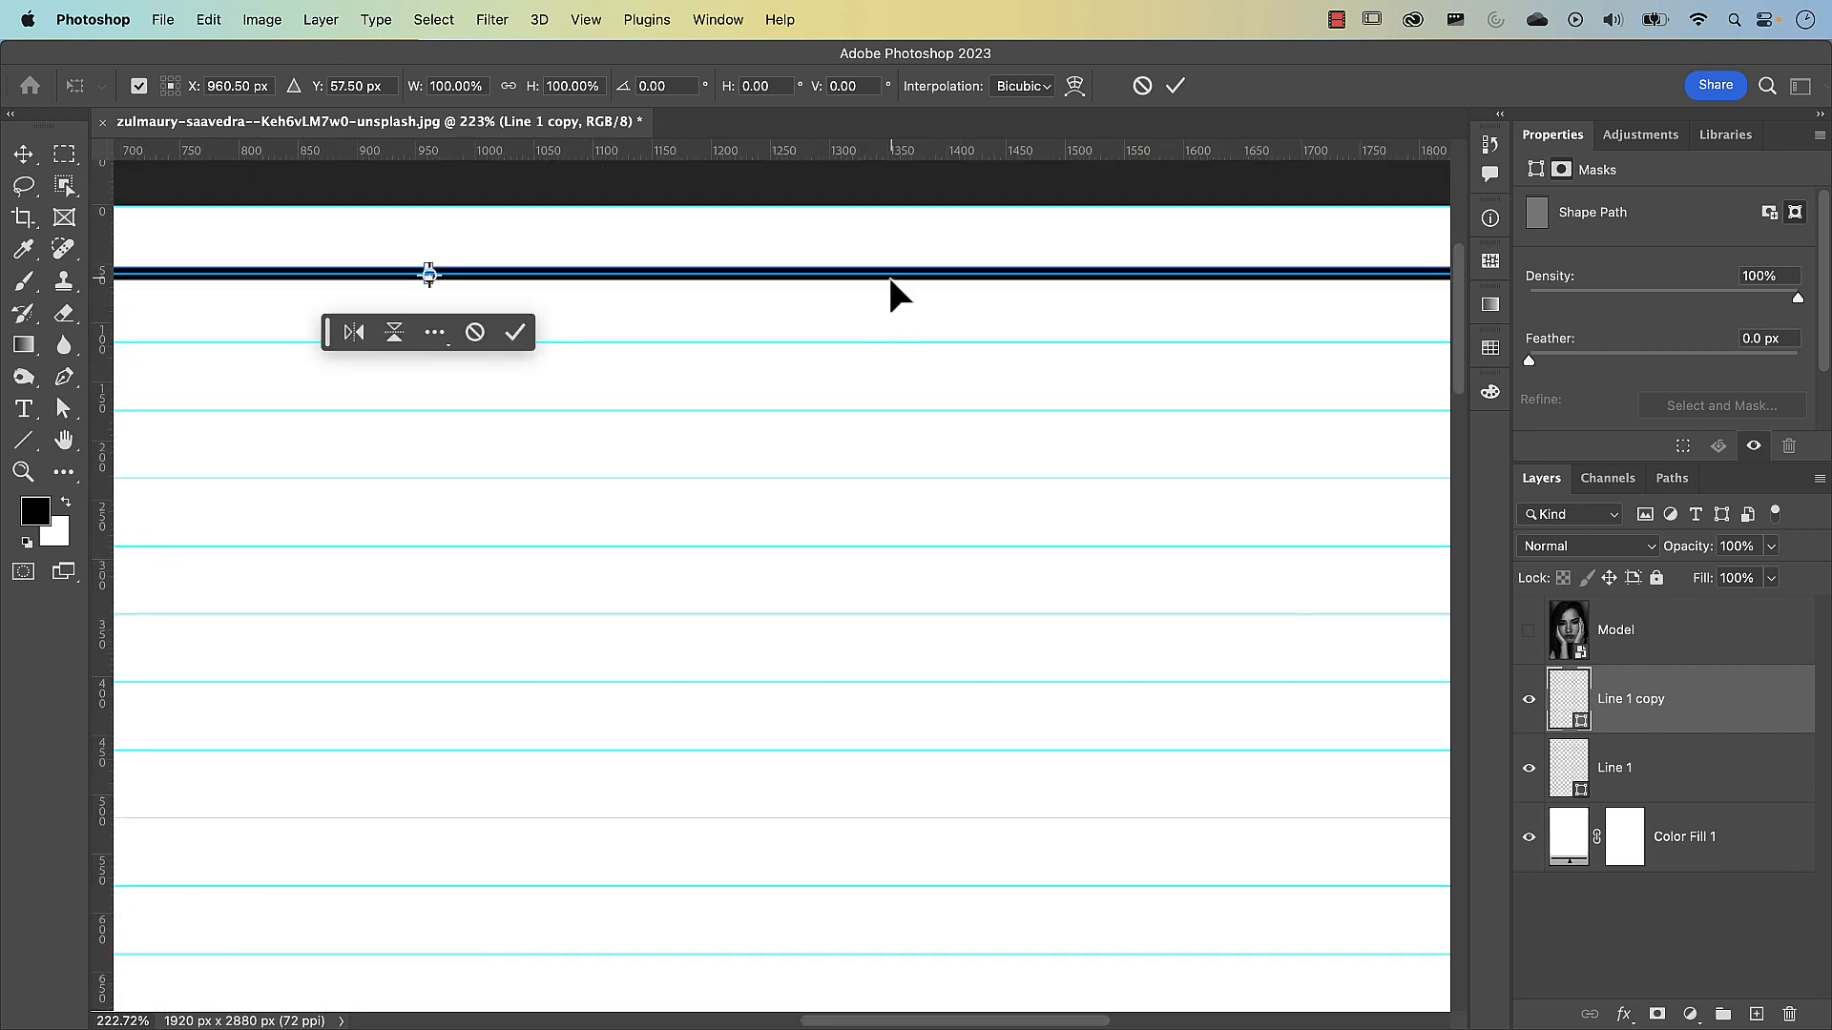
pyautogui.click(890, 278)
pyautogui.moveTo(889, 278); pyautogui.dragTo(889, 349)
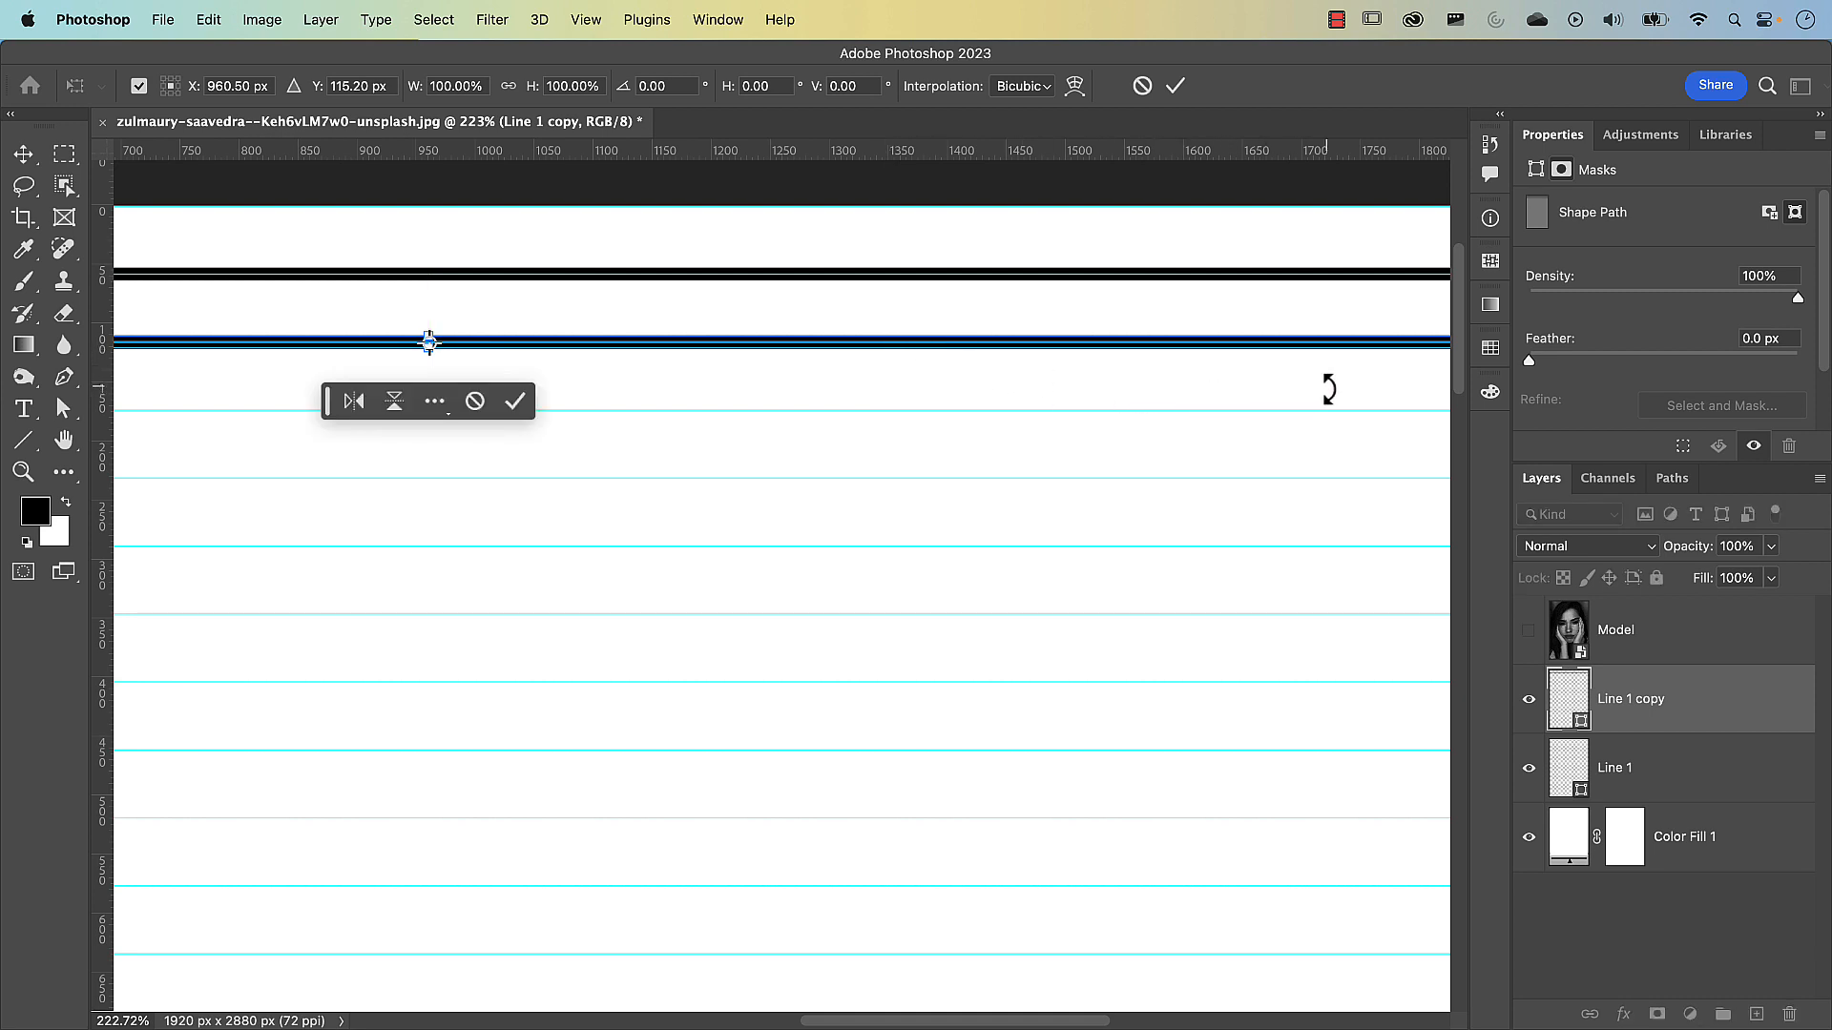
pyautogui.press('space')
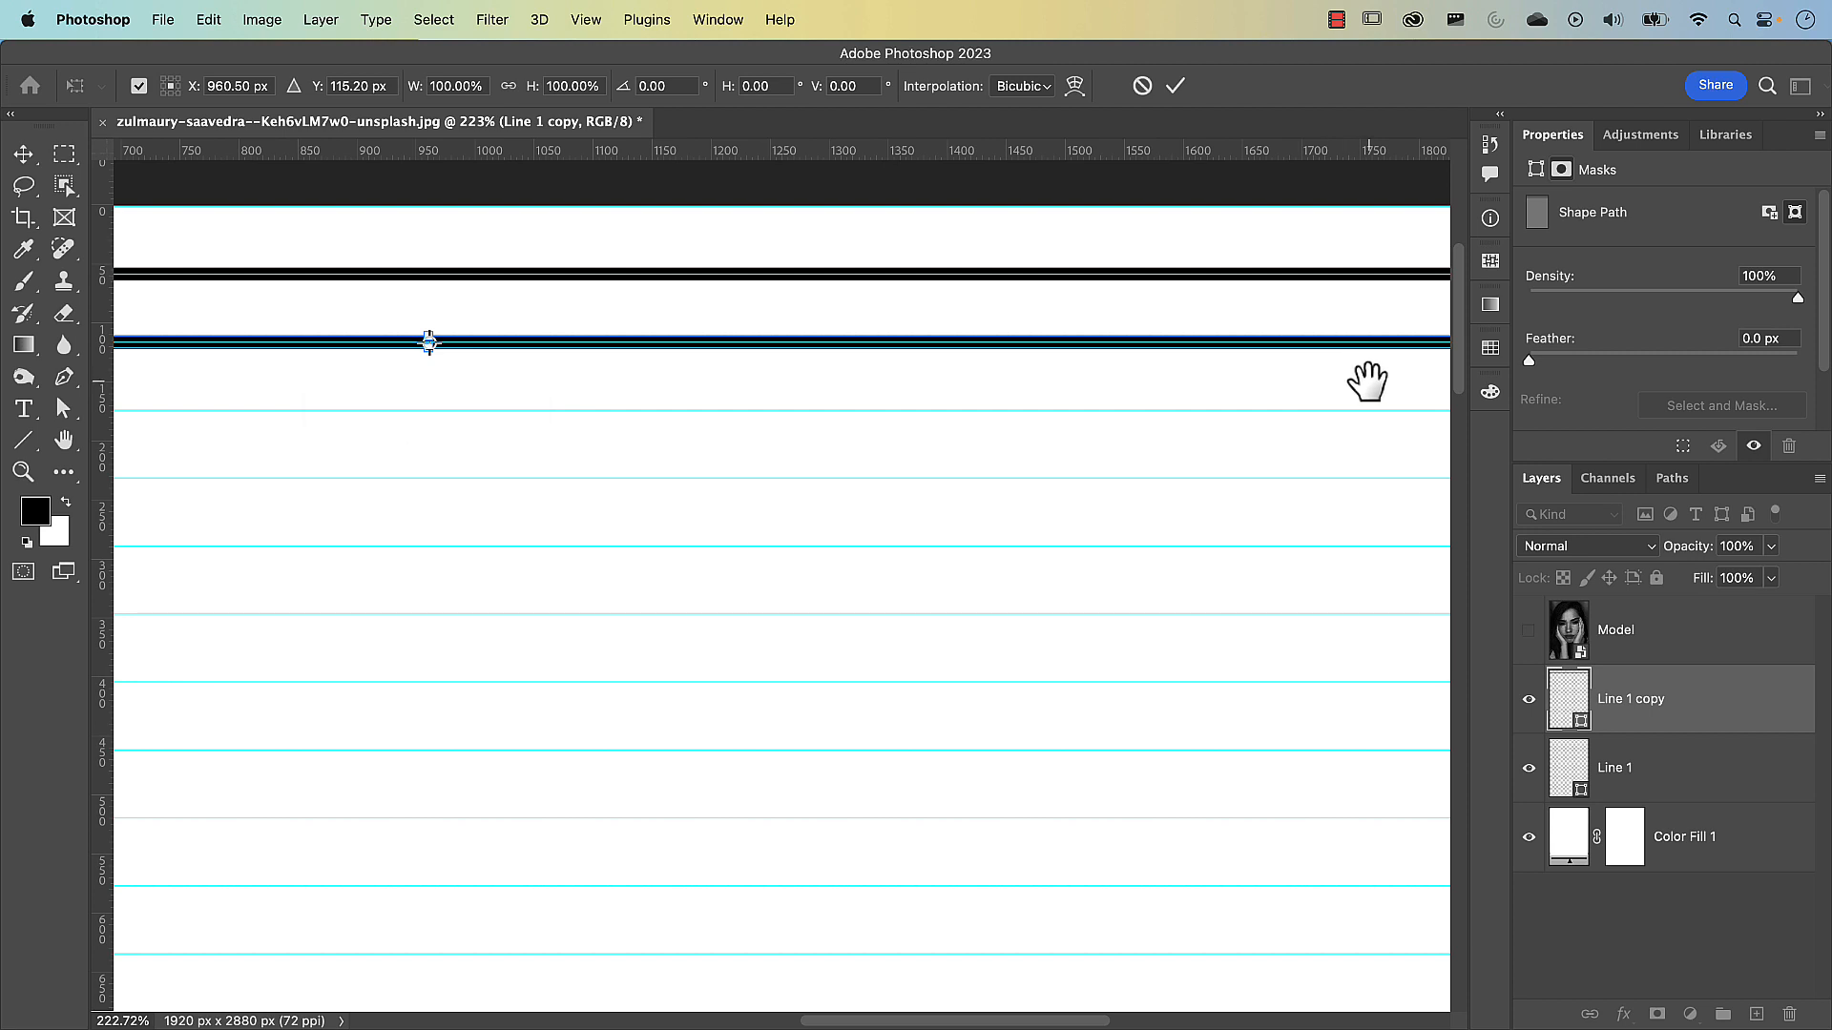
pyautogui.moveTo(1366, 381); pyautogui.dragTo(801, 436)
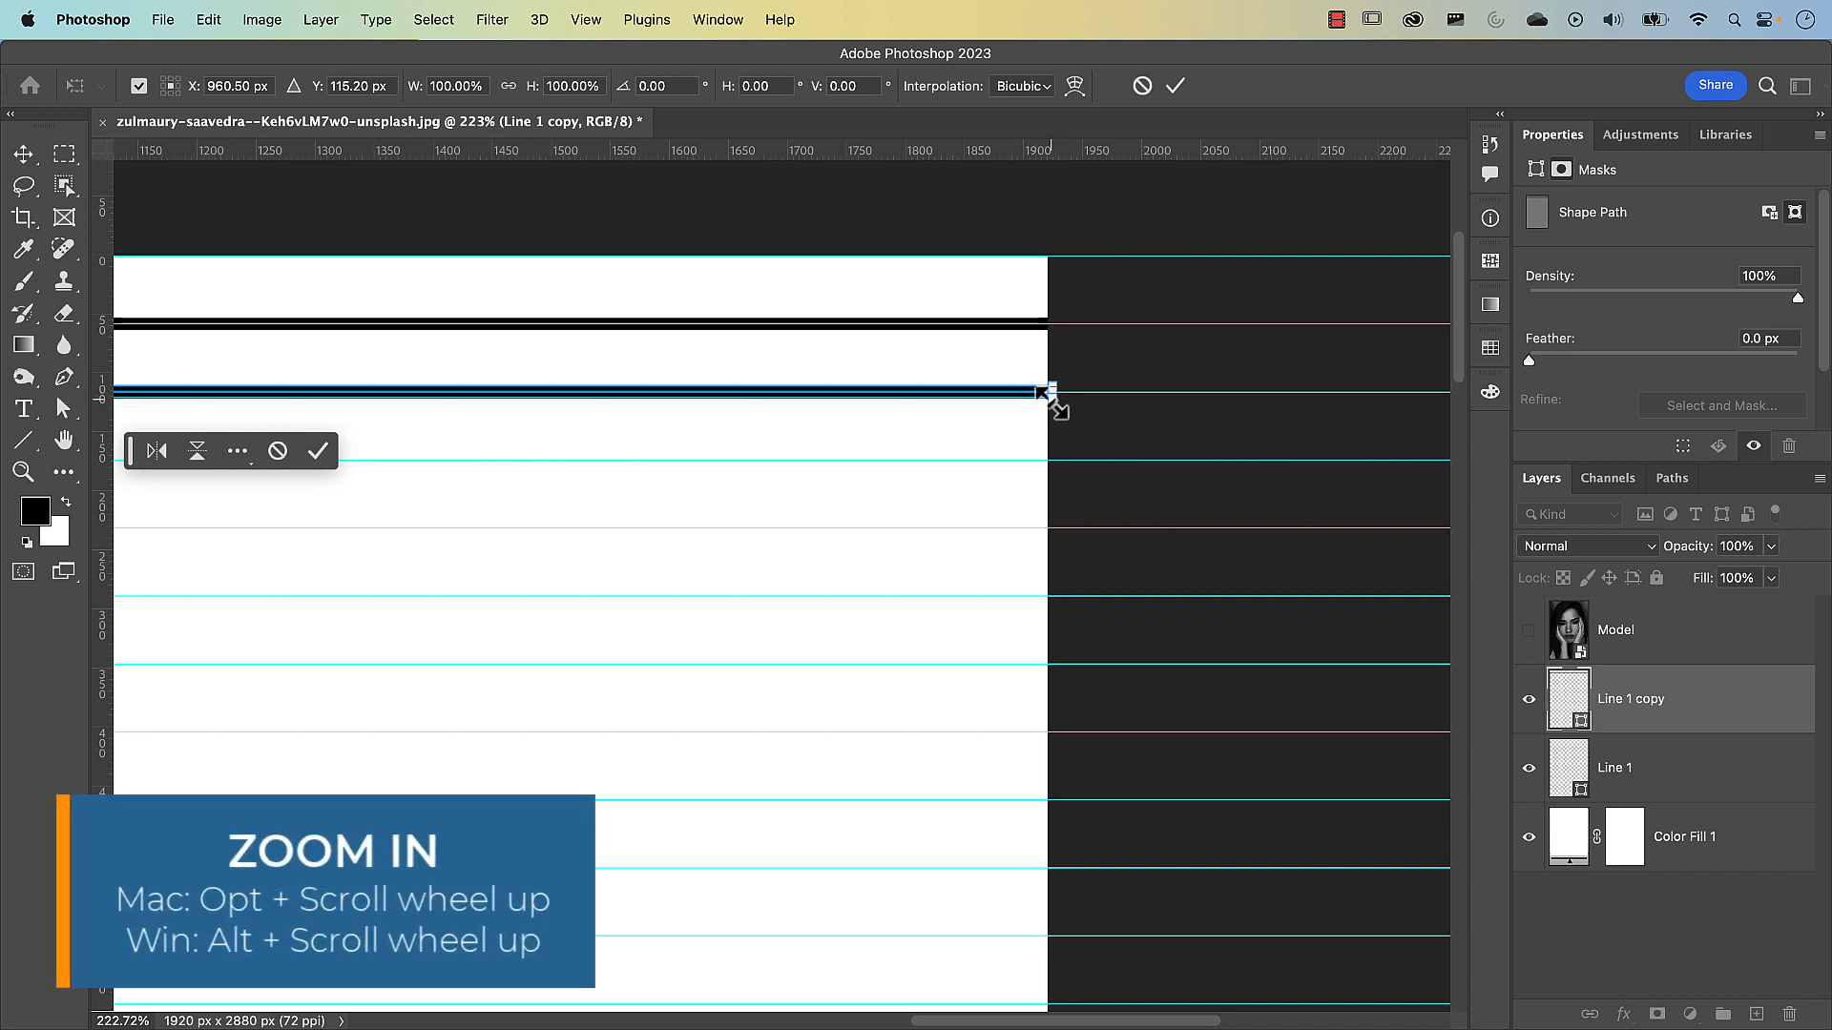
pyautogui.scroll(2, 1055, 401)
pyautogui.scroll(2, 1222, 286)
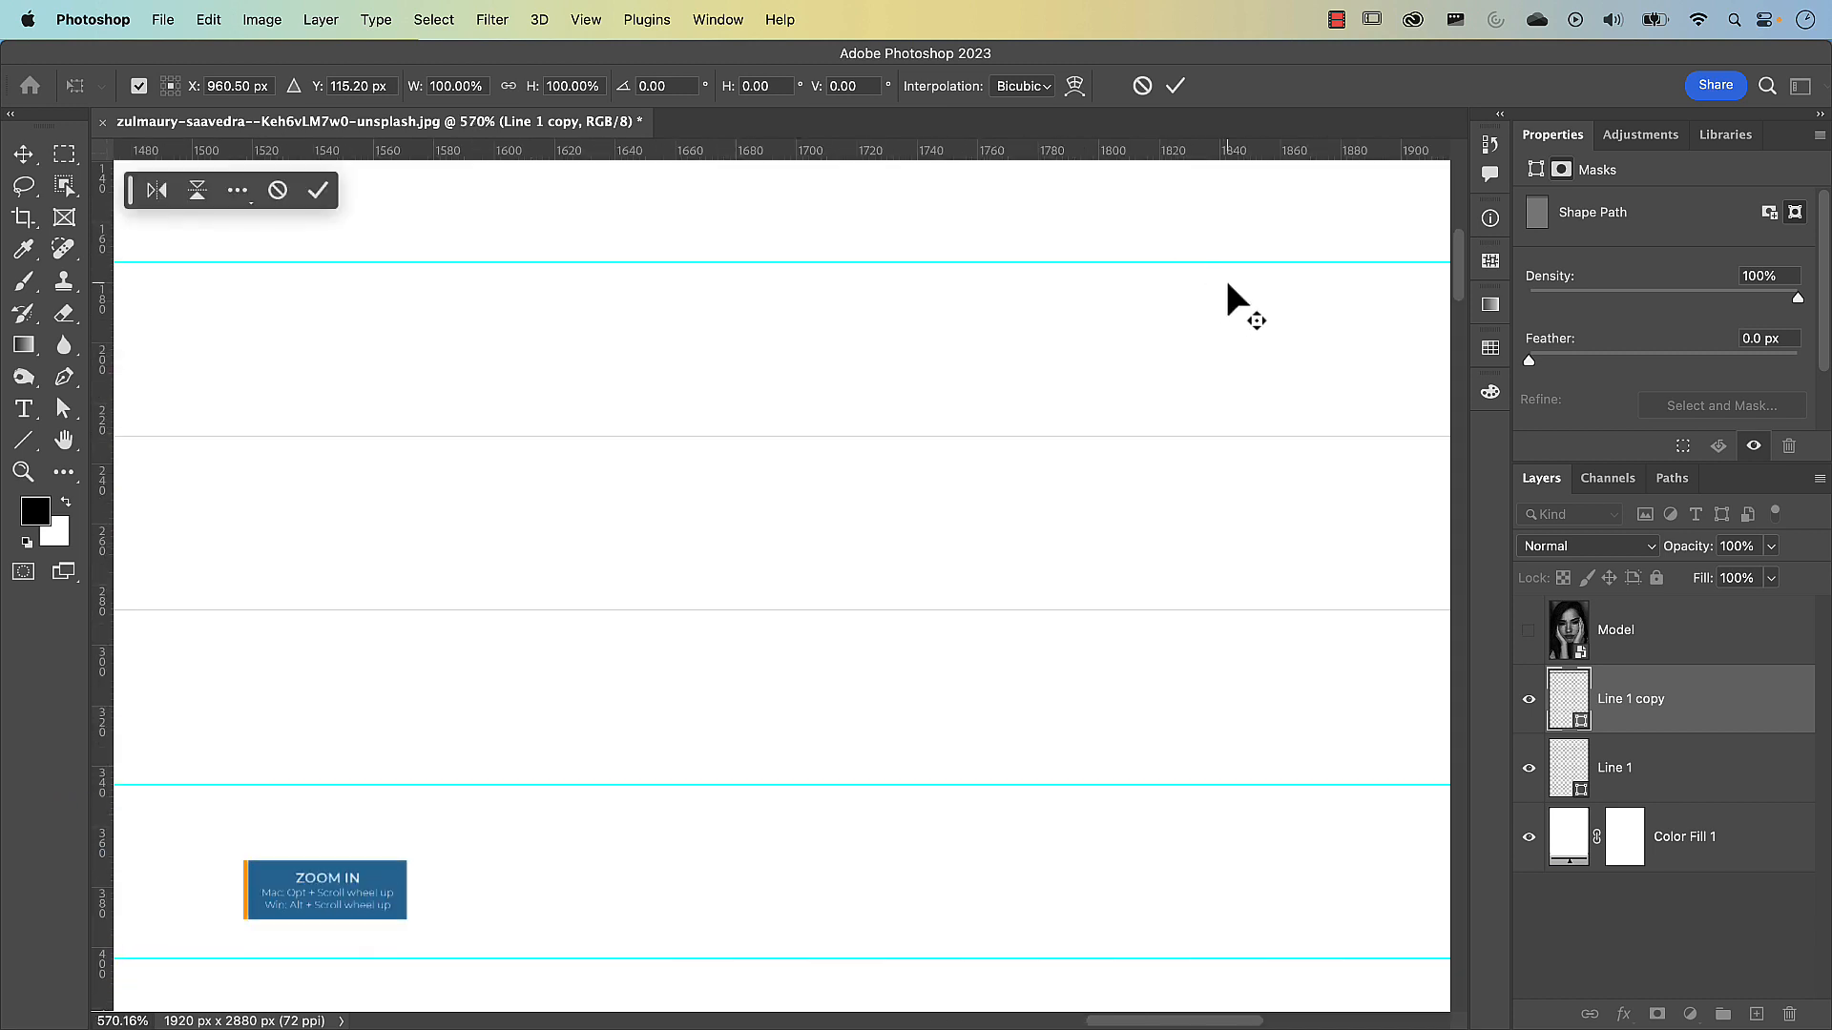
pyautogui.moveTo(1252, 281); pyautogui.dragTo(904, 458)
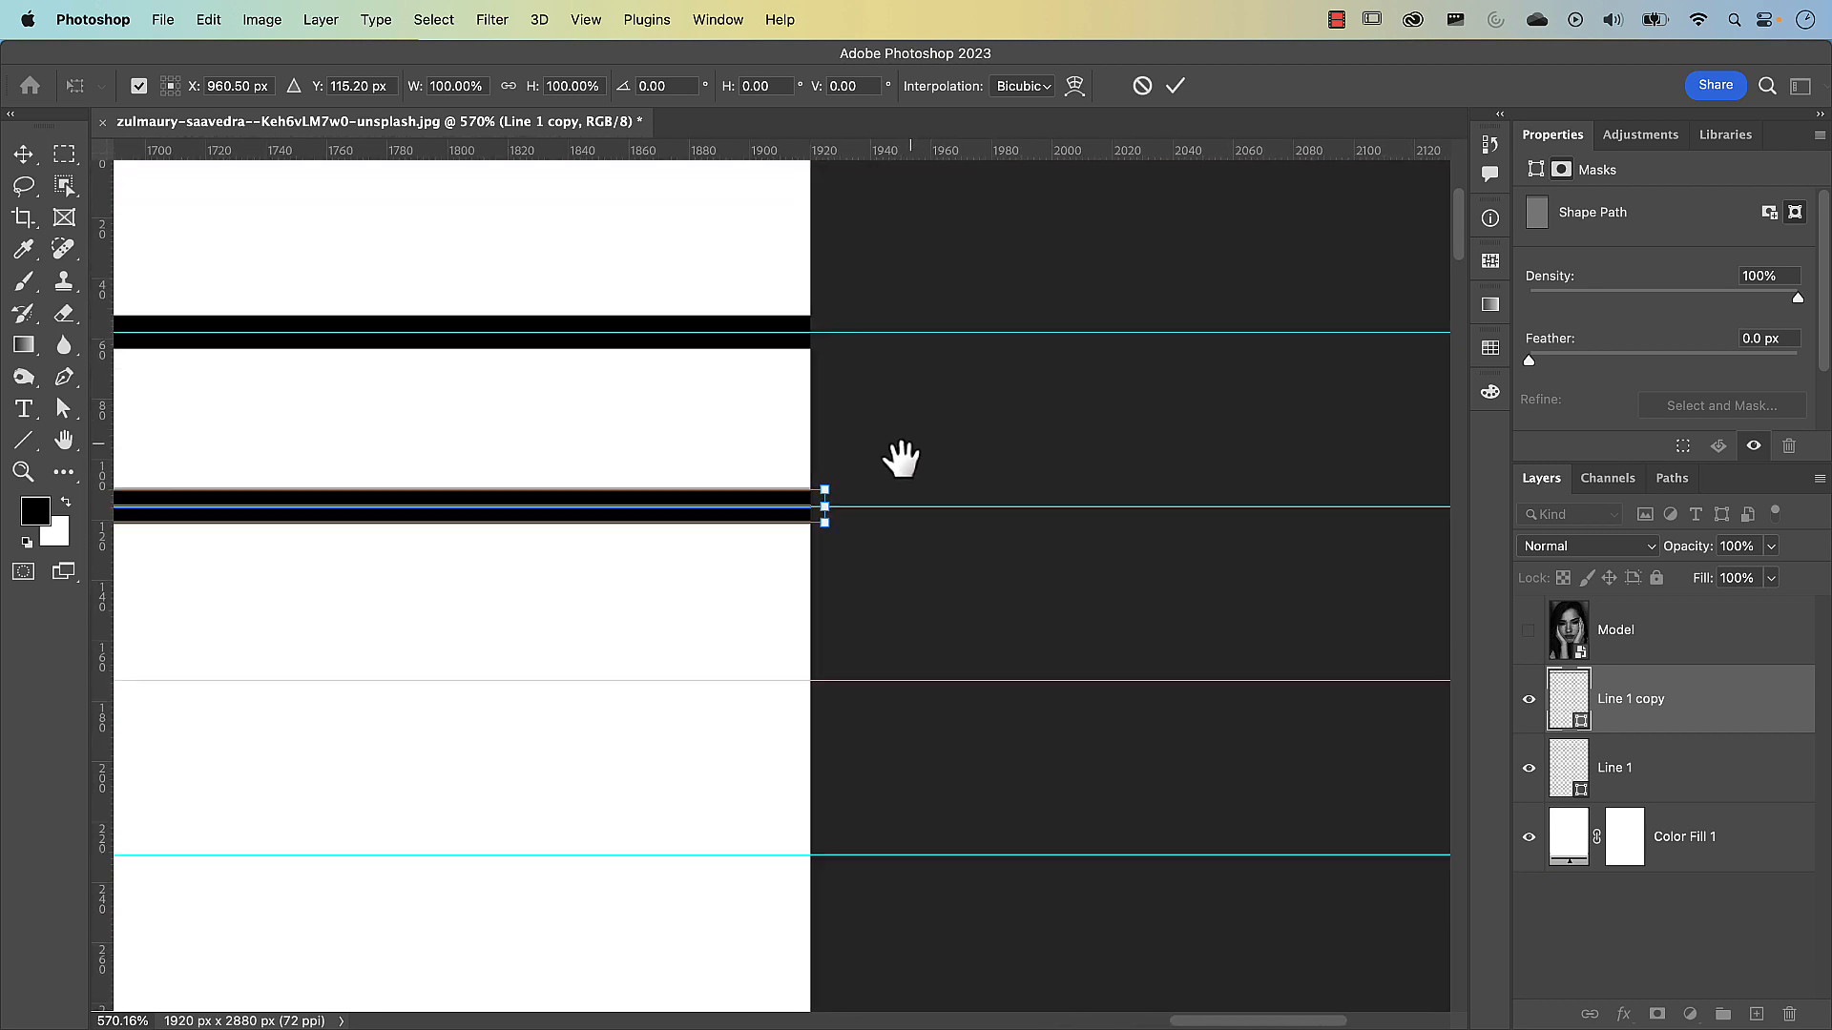
pyautogui.press('super+plus')
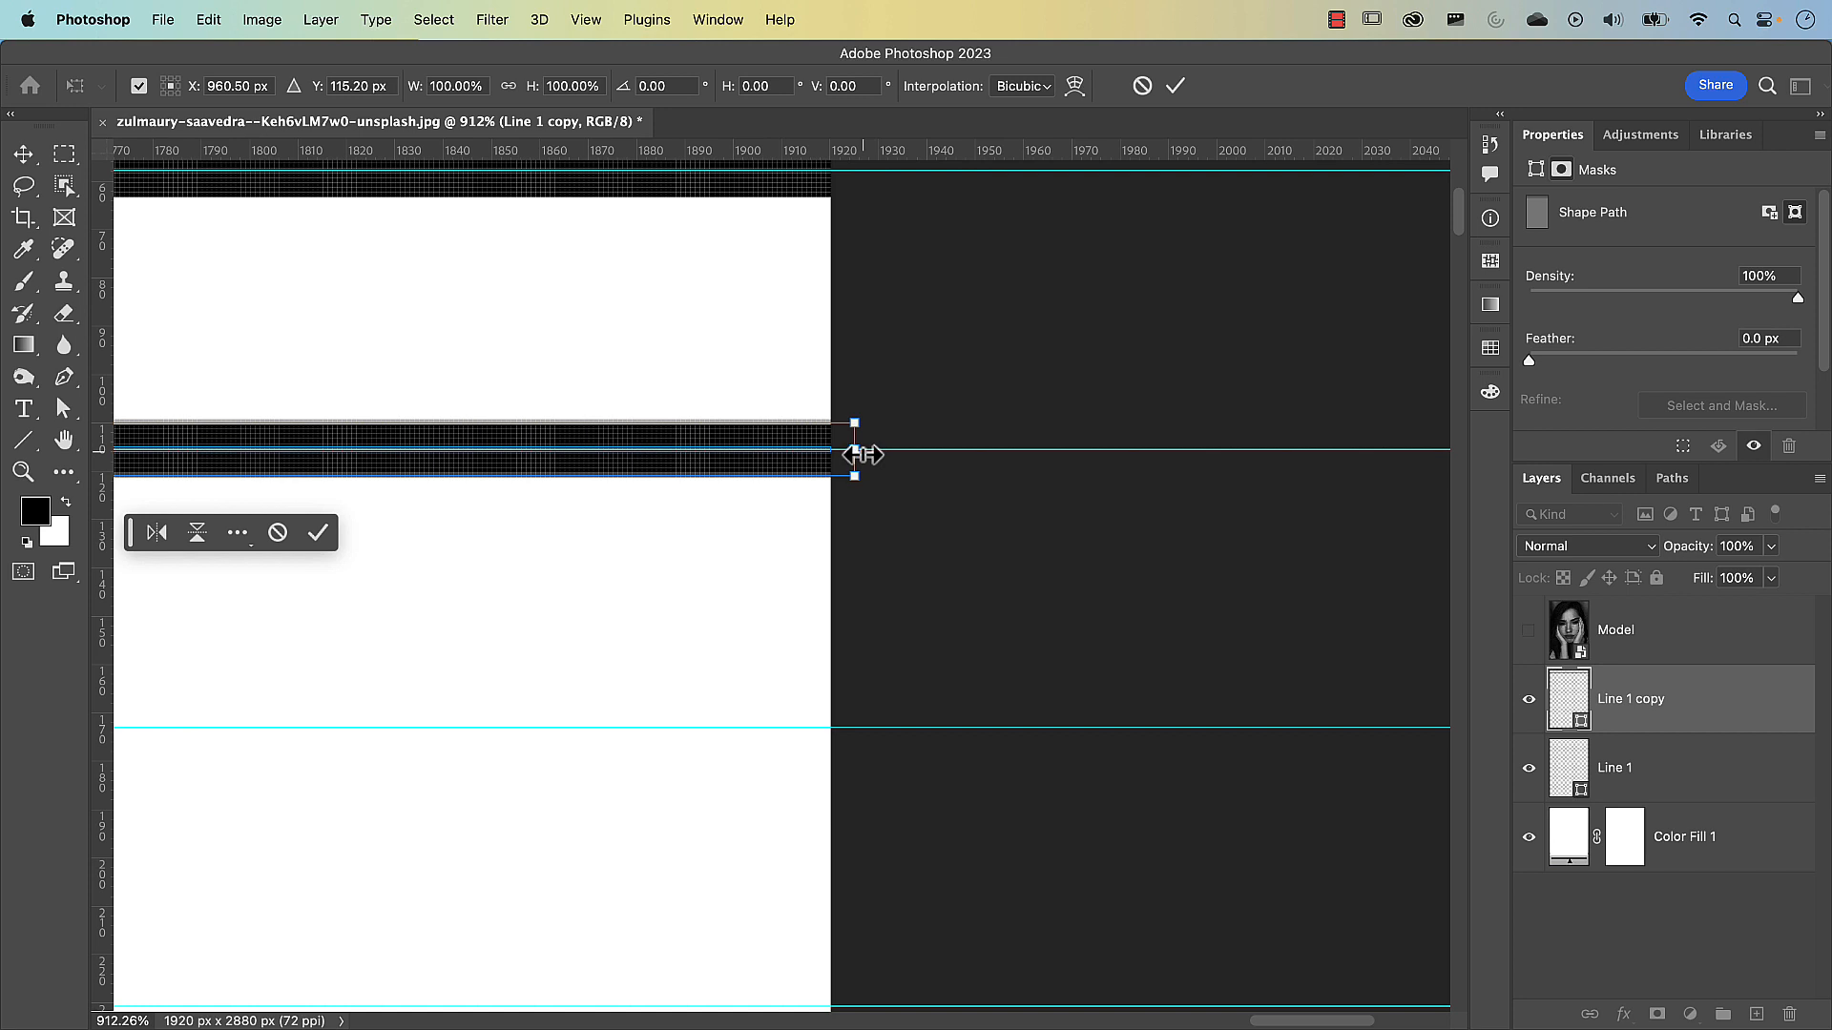
pyautogui.click(1174, 88)
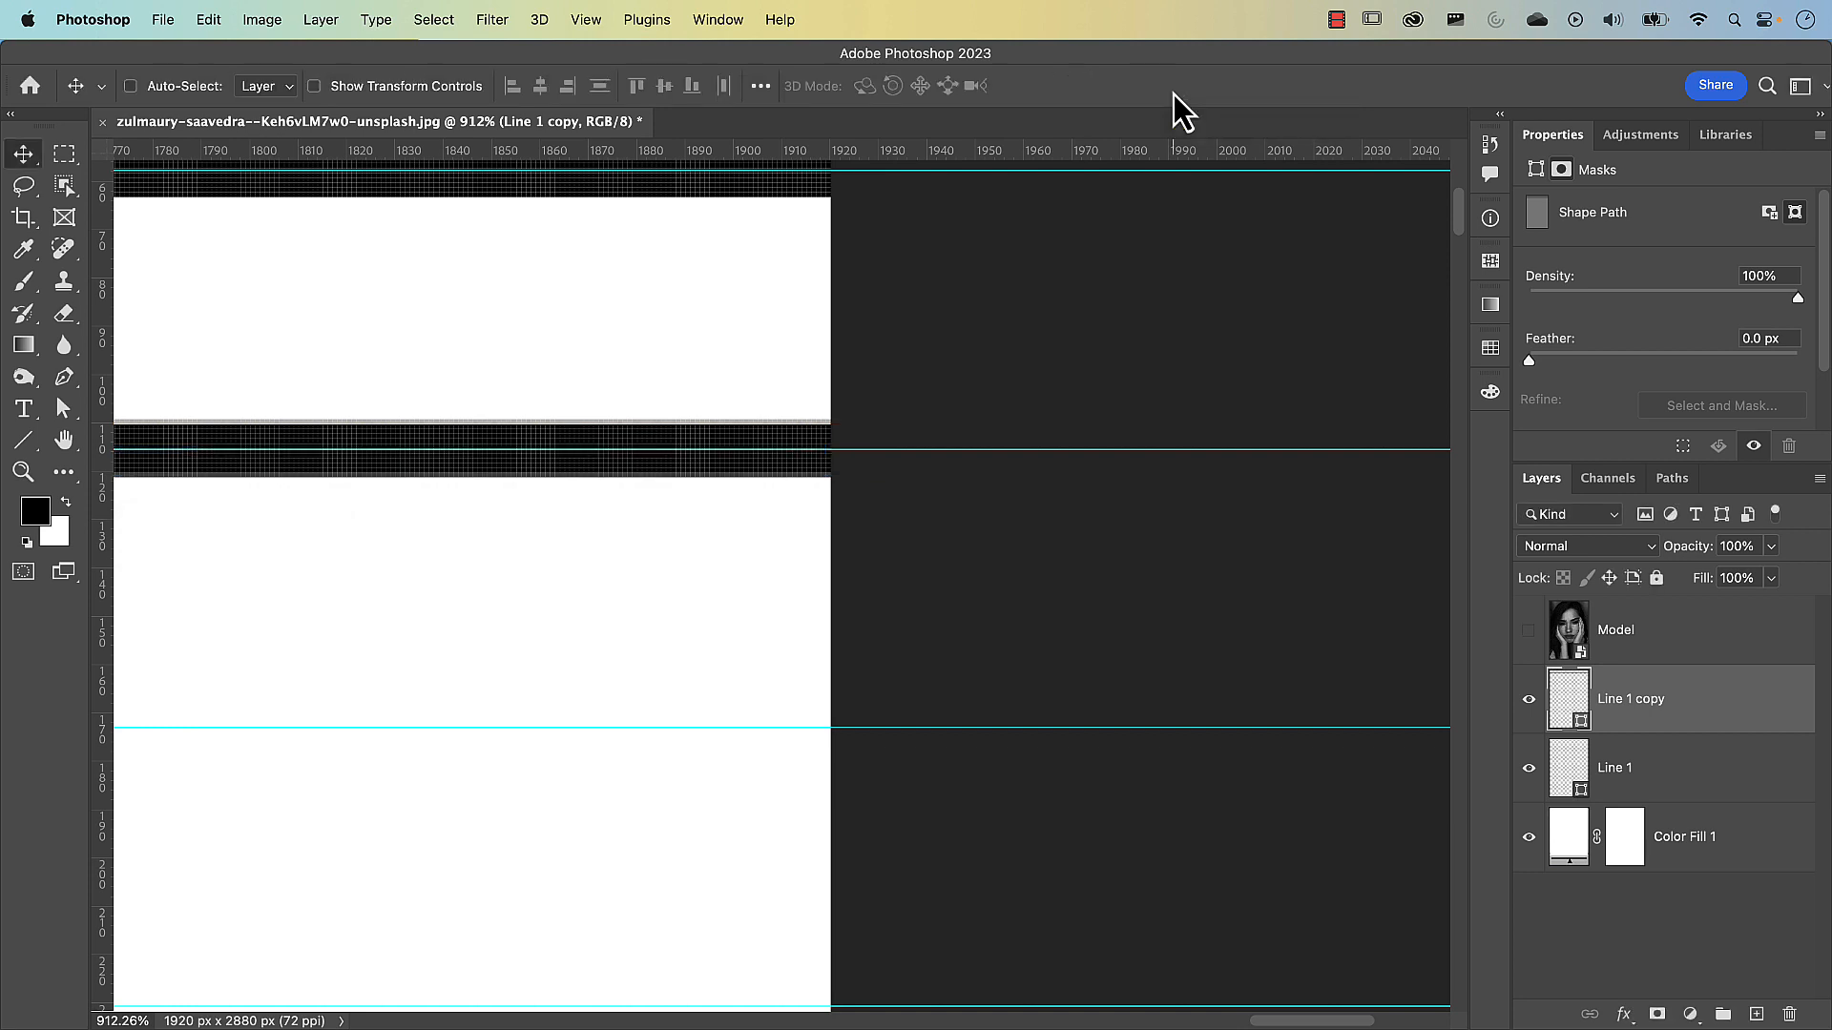
# Repeat the duplicate-and-move transform until evenly spaced lines fill the canvas down to its lower edge, giving 48 copies in all
pyautogui.press('super+0')
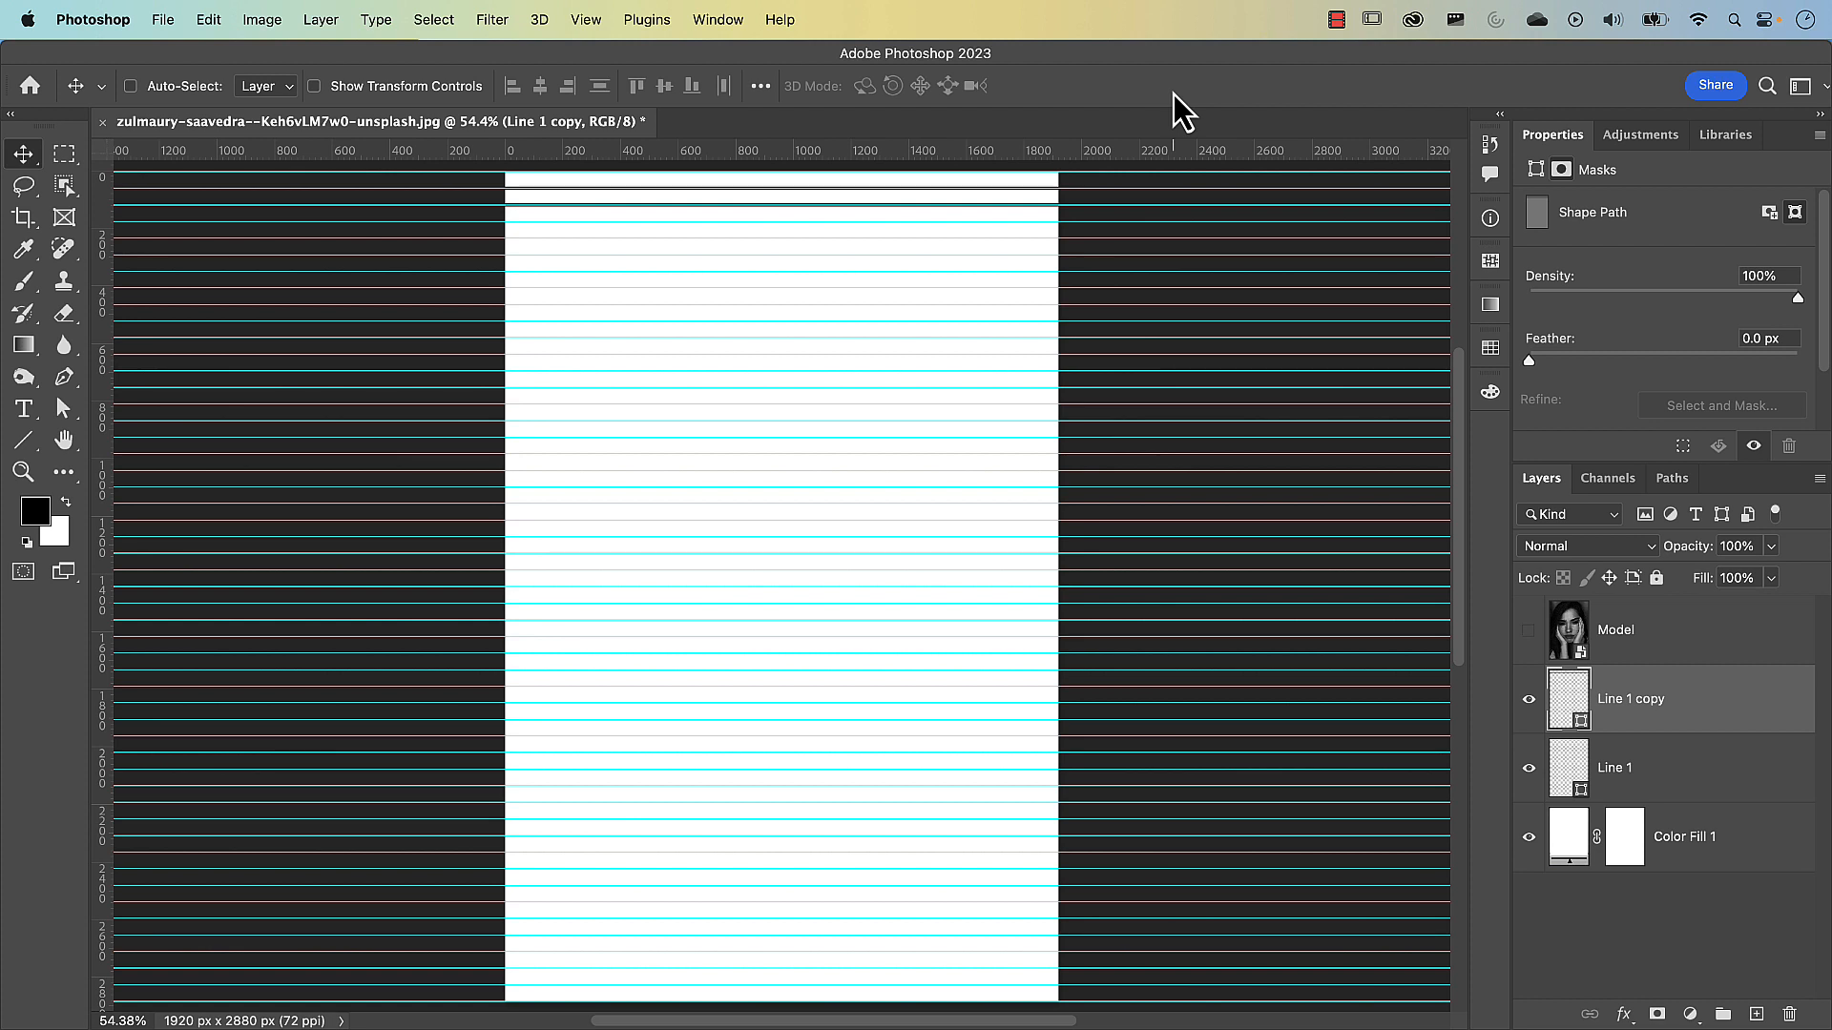
pyautogui.press('super+alt+shift+t')
pyautogui.press('super+alt+shift+t')
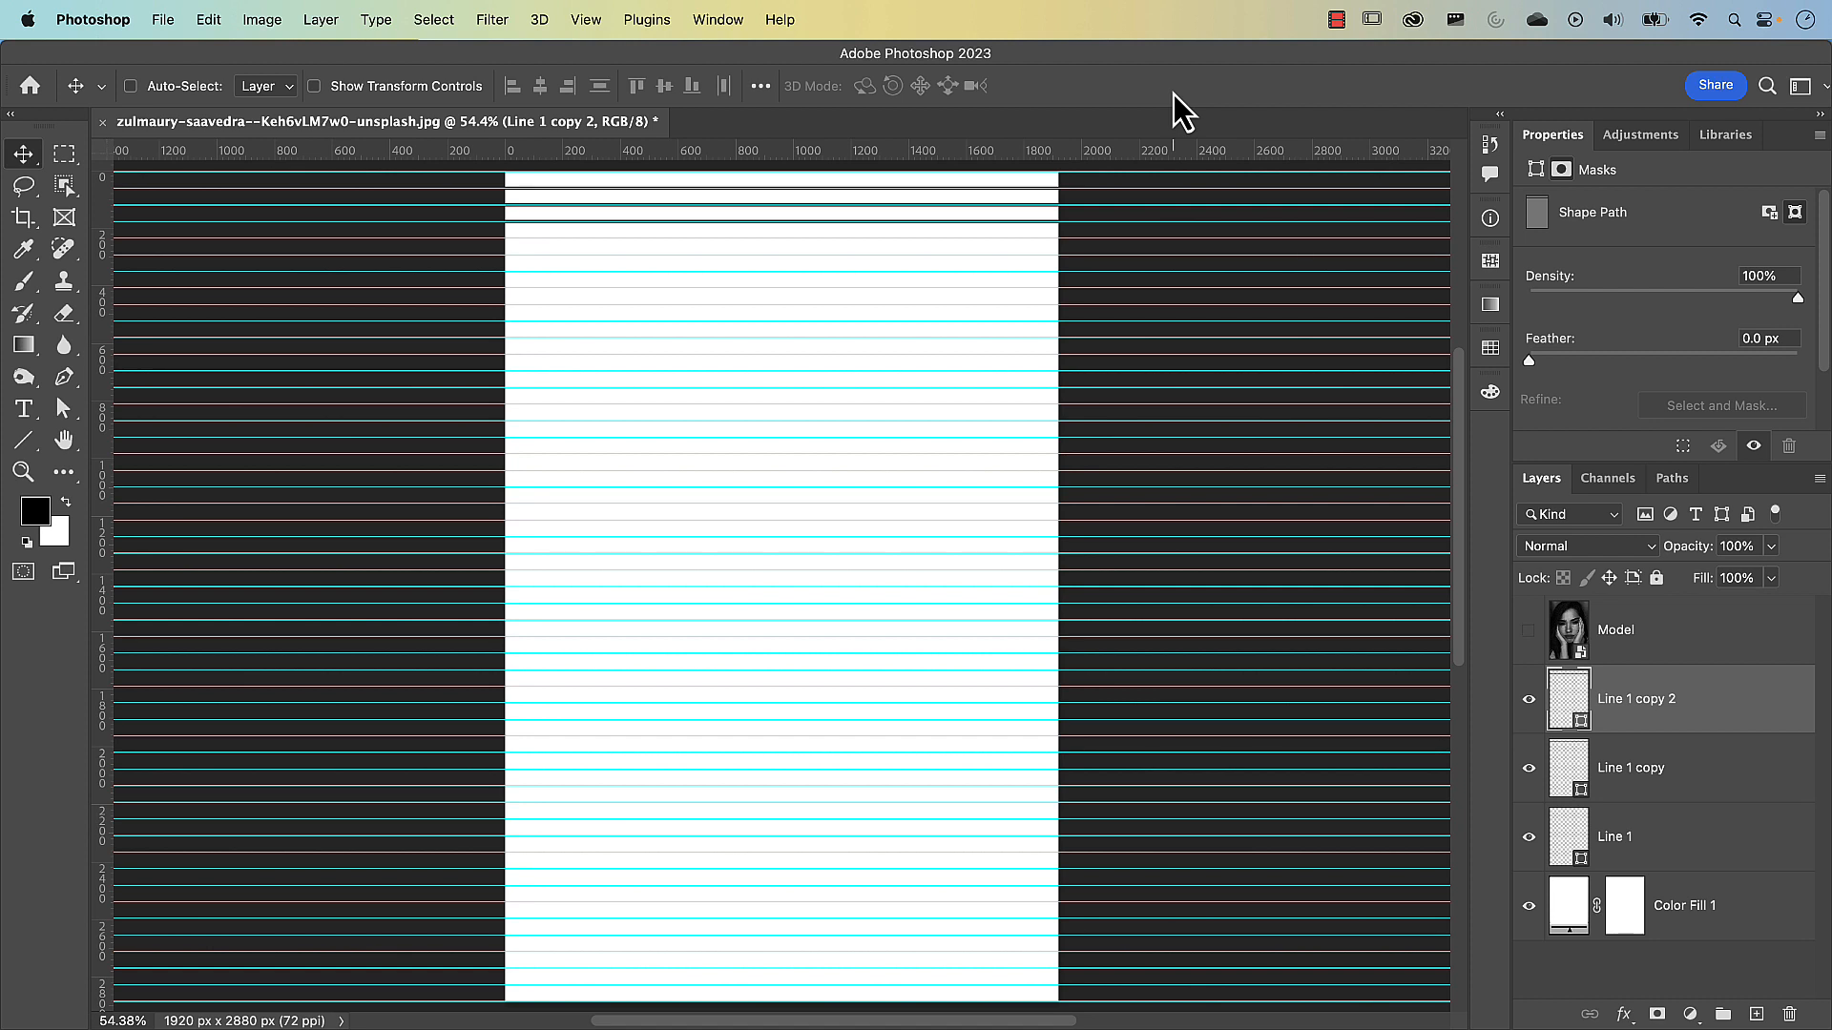
pyautogui.press('super+alt+shift+t')
pyautogui.press('super+alt+shift+t')
pyautogui.press('super+alt+shift+t')
pyautogui.press('super+alt+shift+t')
pyautogui.press('super+alt+shift+t')
pyautogui.press('super+alt+shift+t')
pyautogui.press('super+alt+shift+t')
pyautogui.press('super+alt+shift+t')
pyautogui.press('super+alt+shift+t')
pyautogui.press('super+alt+shift+t')
pyautogui.press('super+alt+shift+t')
pyautogui.press('super+alt+shift+t')
pyautogui.press('super+alt+shift+t')
pyautogui.press('super+alt+shift+t')
pyautogui.press('super+alt+shift+t')
pyautogui.press('super+alt+shift+t')
pyautogui.press('super+alt+shift+t')
pyautogui.press('super+alt+shift+t')
pyautogui.press('super+alt+shift+t')
pyautogui.press('super+alt+shift+t')
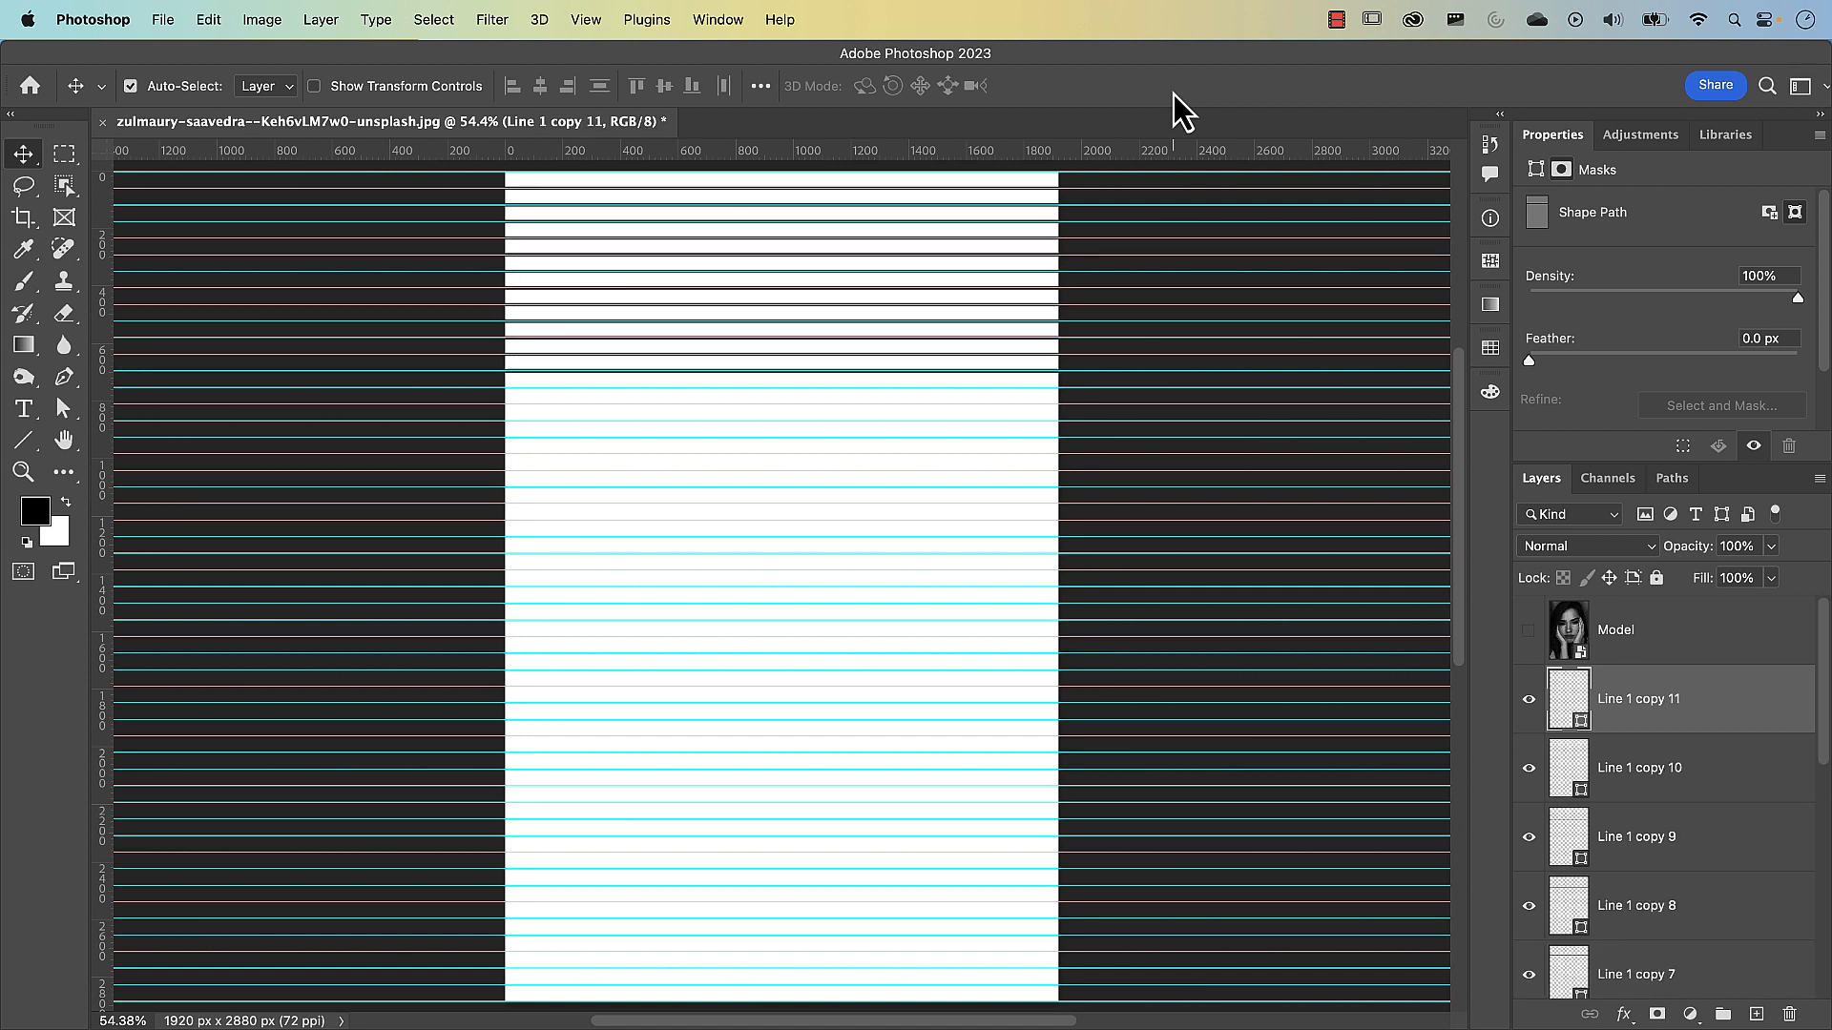
pyautogui.press('super+alt+shift+t')
pyautogui.press('super+alt+shift+t')
pyautogui.press('super+alt+shift+t')
pyautogui.press('super+alt+shift+t')
pyautogui.press('super+alt+shift+t')
pyautogui.press('super+alt+shift+t')
pyautogui.press('super+alt+shift+t')
pyautogui.press('super+alt+shift+t')
pyautogui.press('super+alt+shift+t')
pyautogui.press('super+alt+shift+t')
pyautogui.press('super+alt+shift+t')
pyautogui.press('super+alt+shift+t')
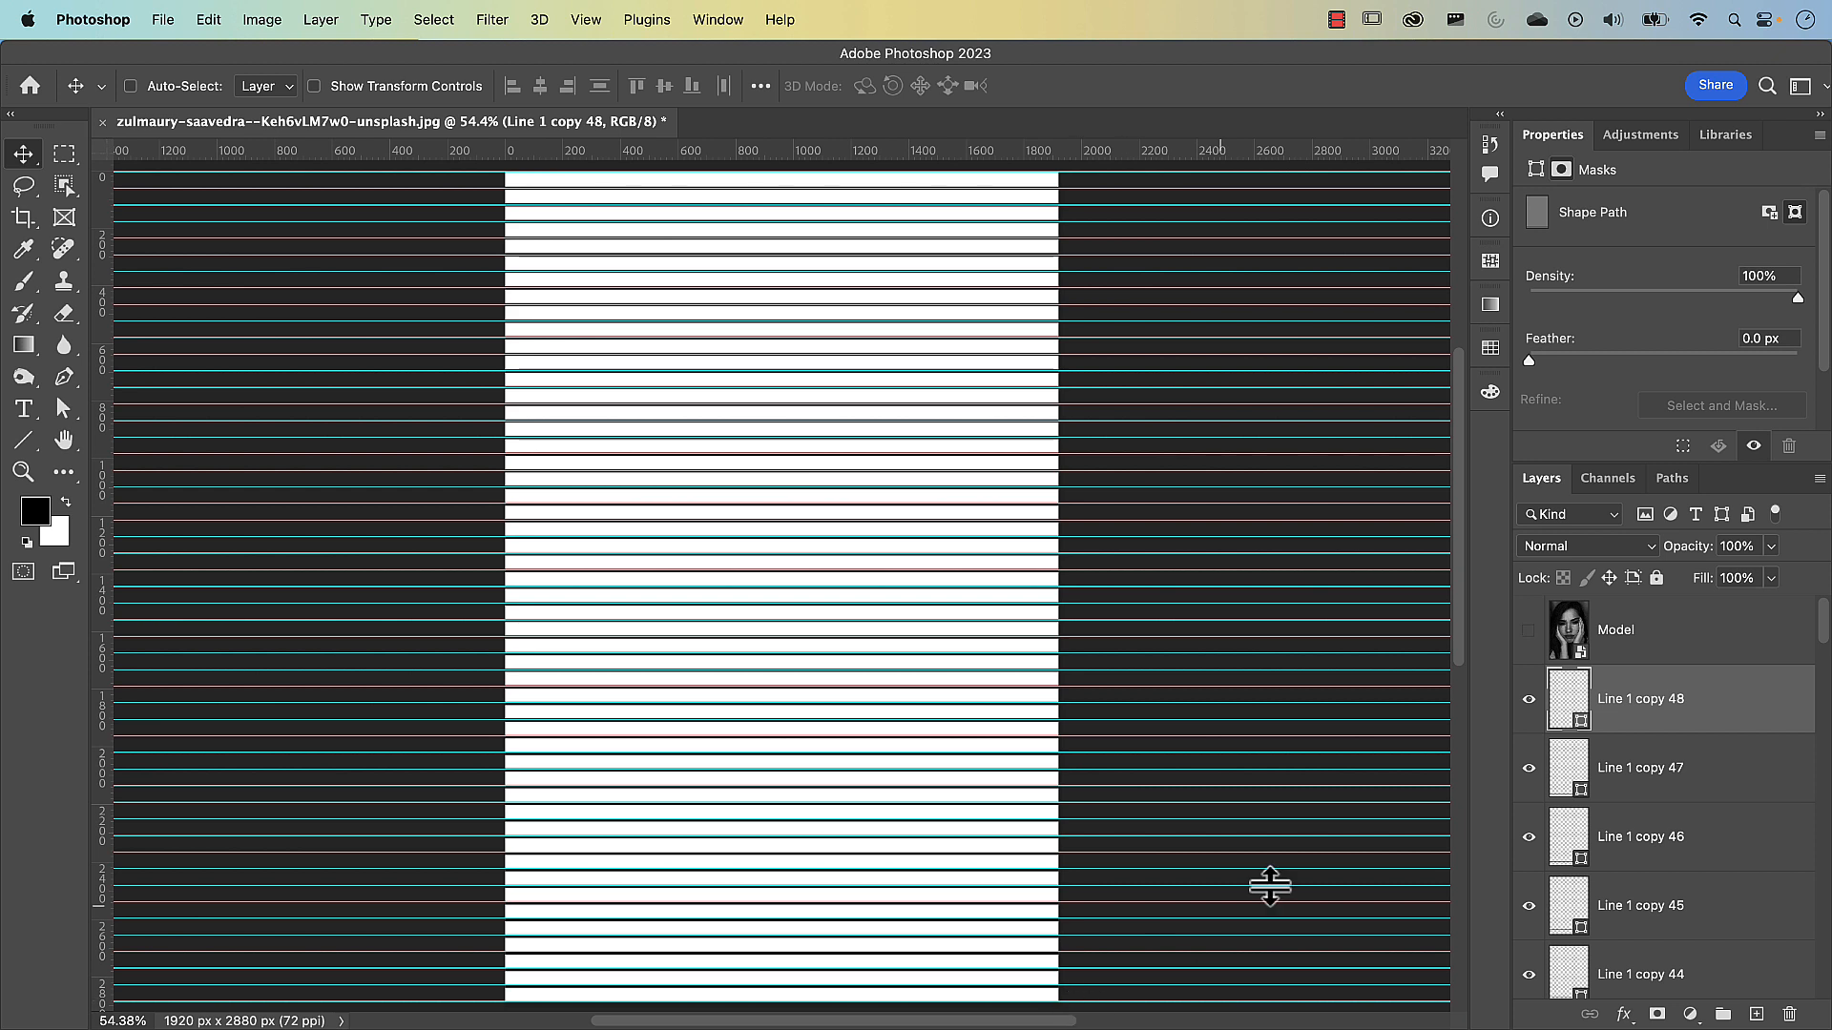
# Select all the line layers from Line 1 copy 48 down to Line 1 and merge them into one shape layer
pyautogui.scroll(-8, 1614, 723)
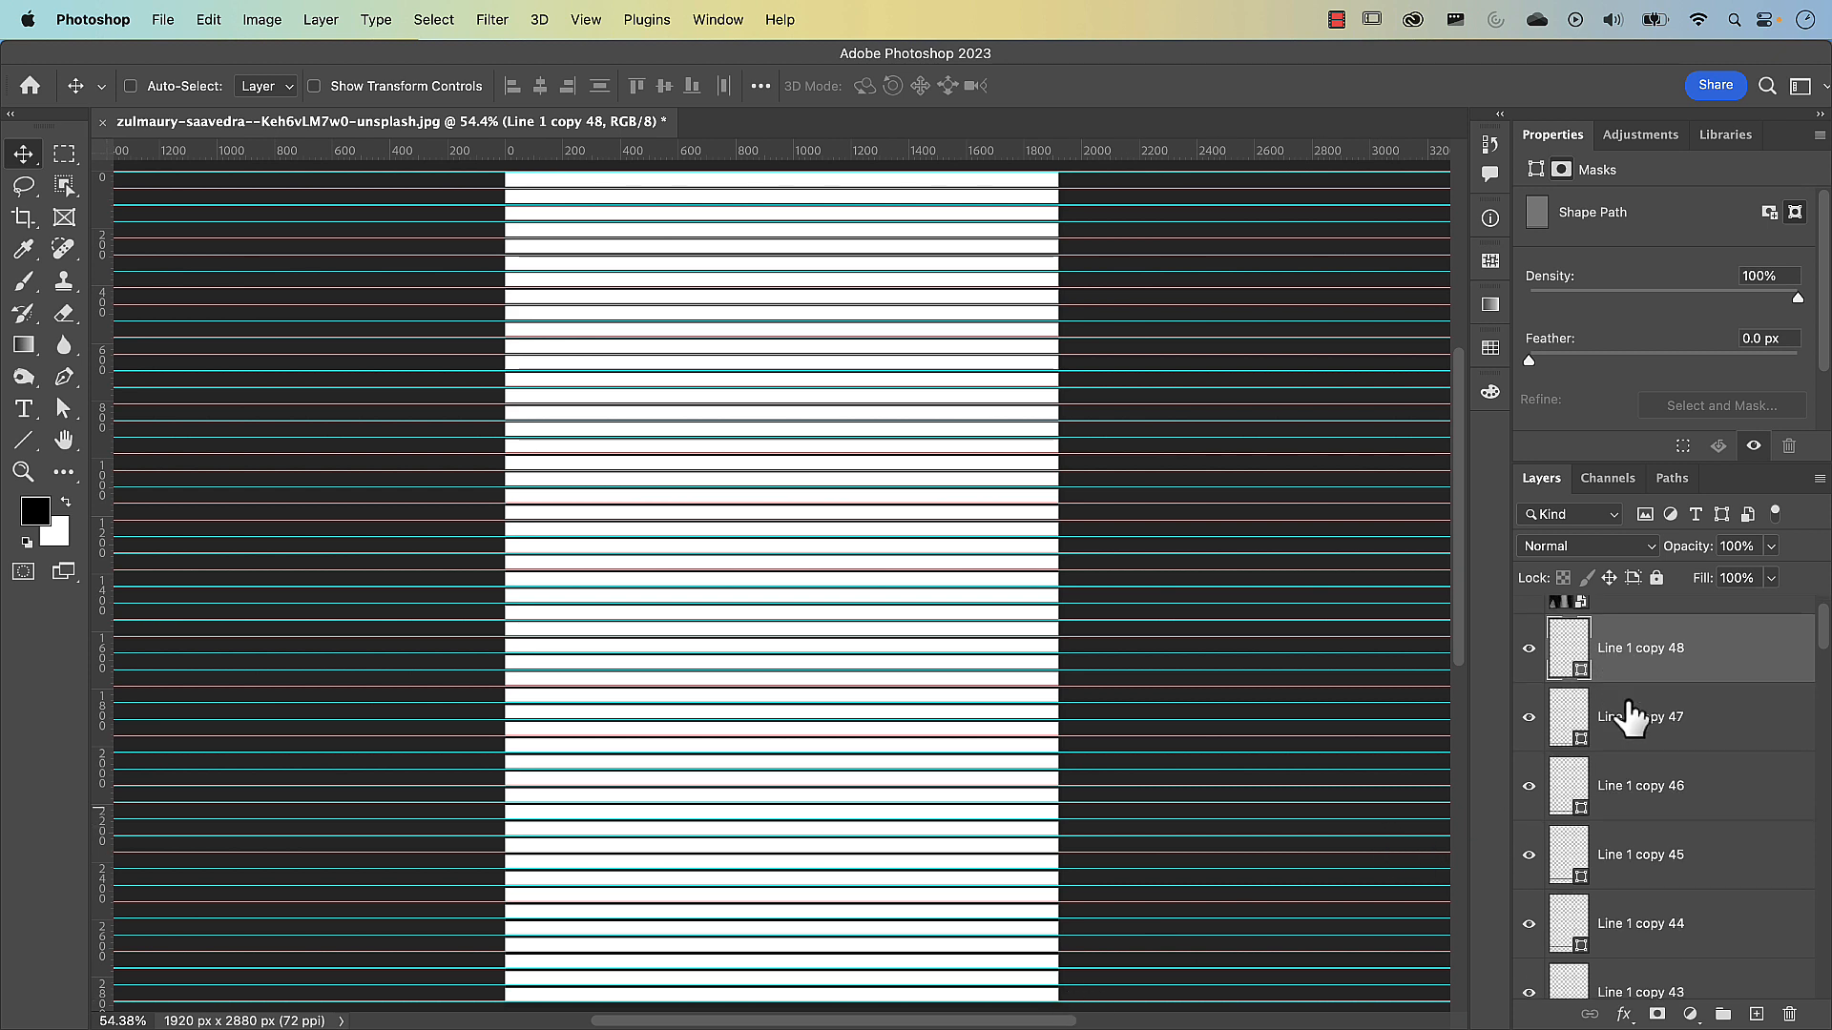
pyautogui.scroll(8, 1646, 727)
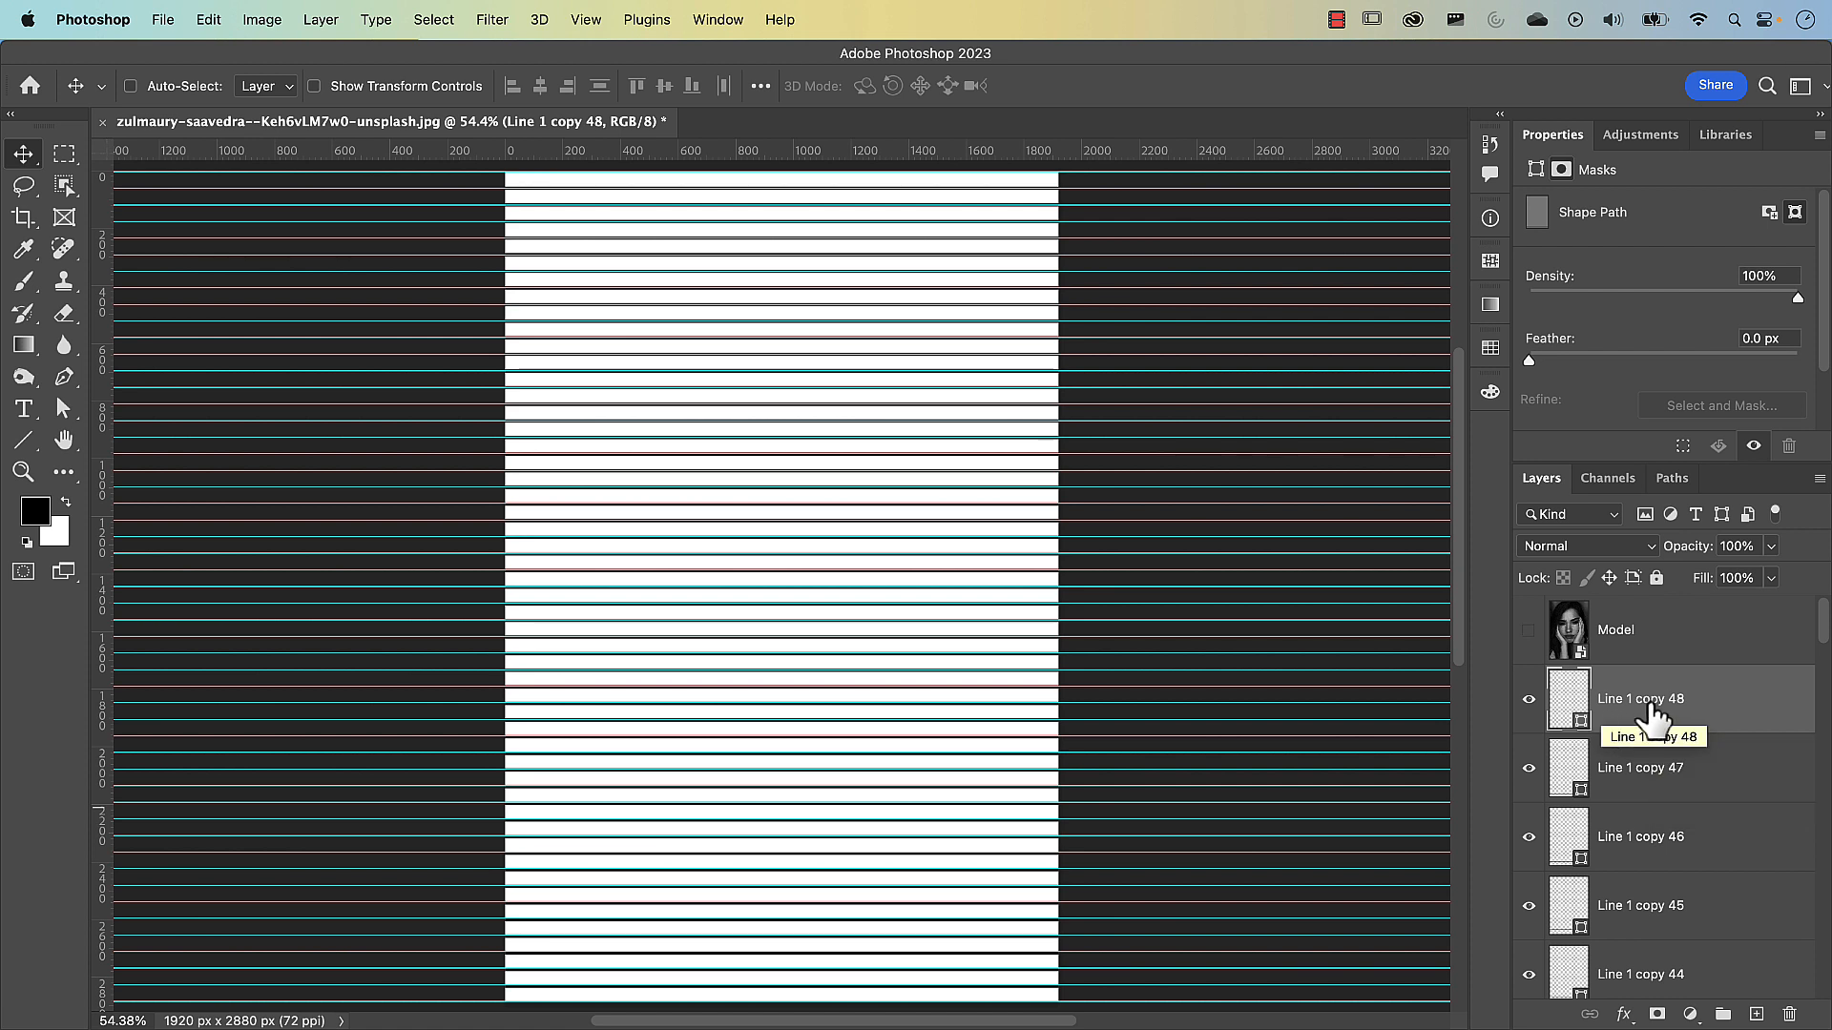
pyautogui.click(1700, 717)
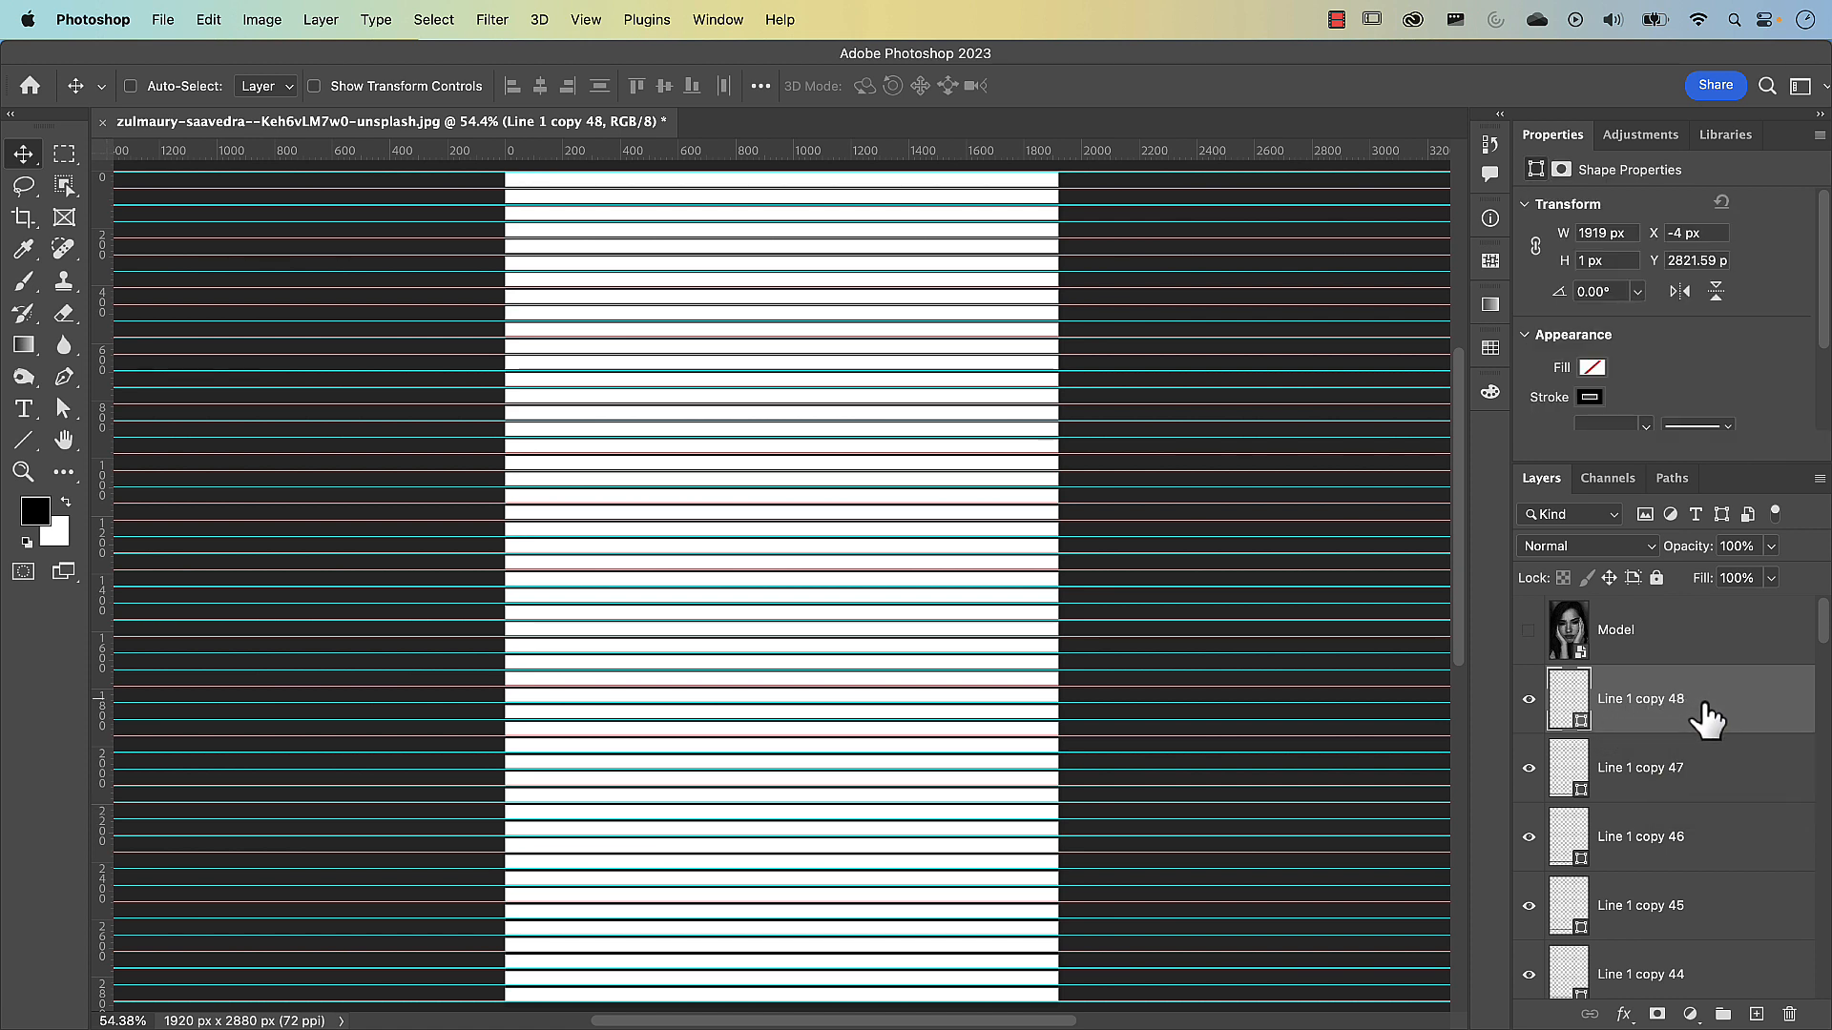
pyautogui.scroll(-6, 1703, 725)
pyautogui.scroll(-15, 1708, 730)
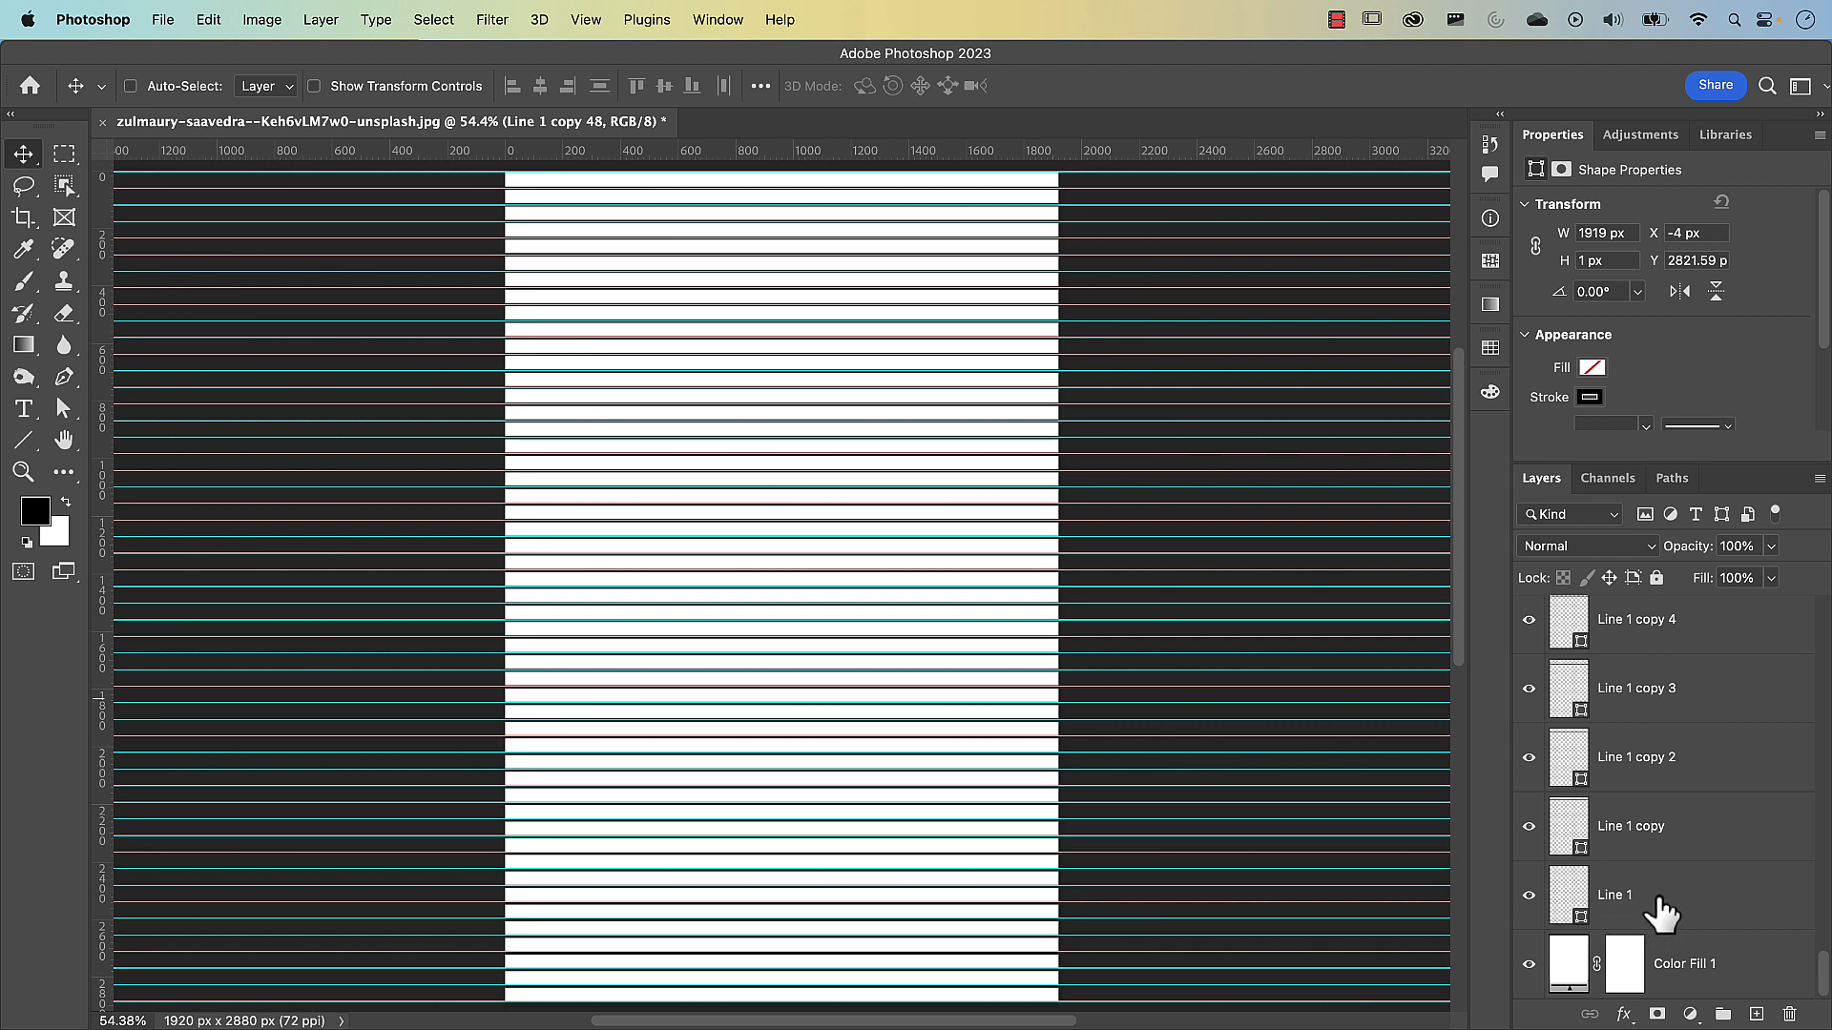
pyautogui.keyDown('shift'); pyautogui.click(1713, 914); pyautogui.keyUp('shift')
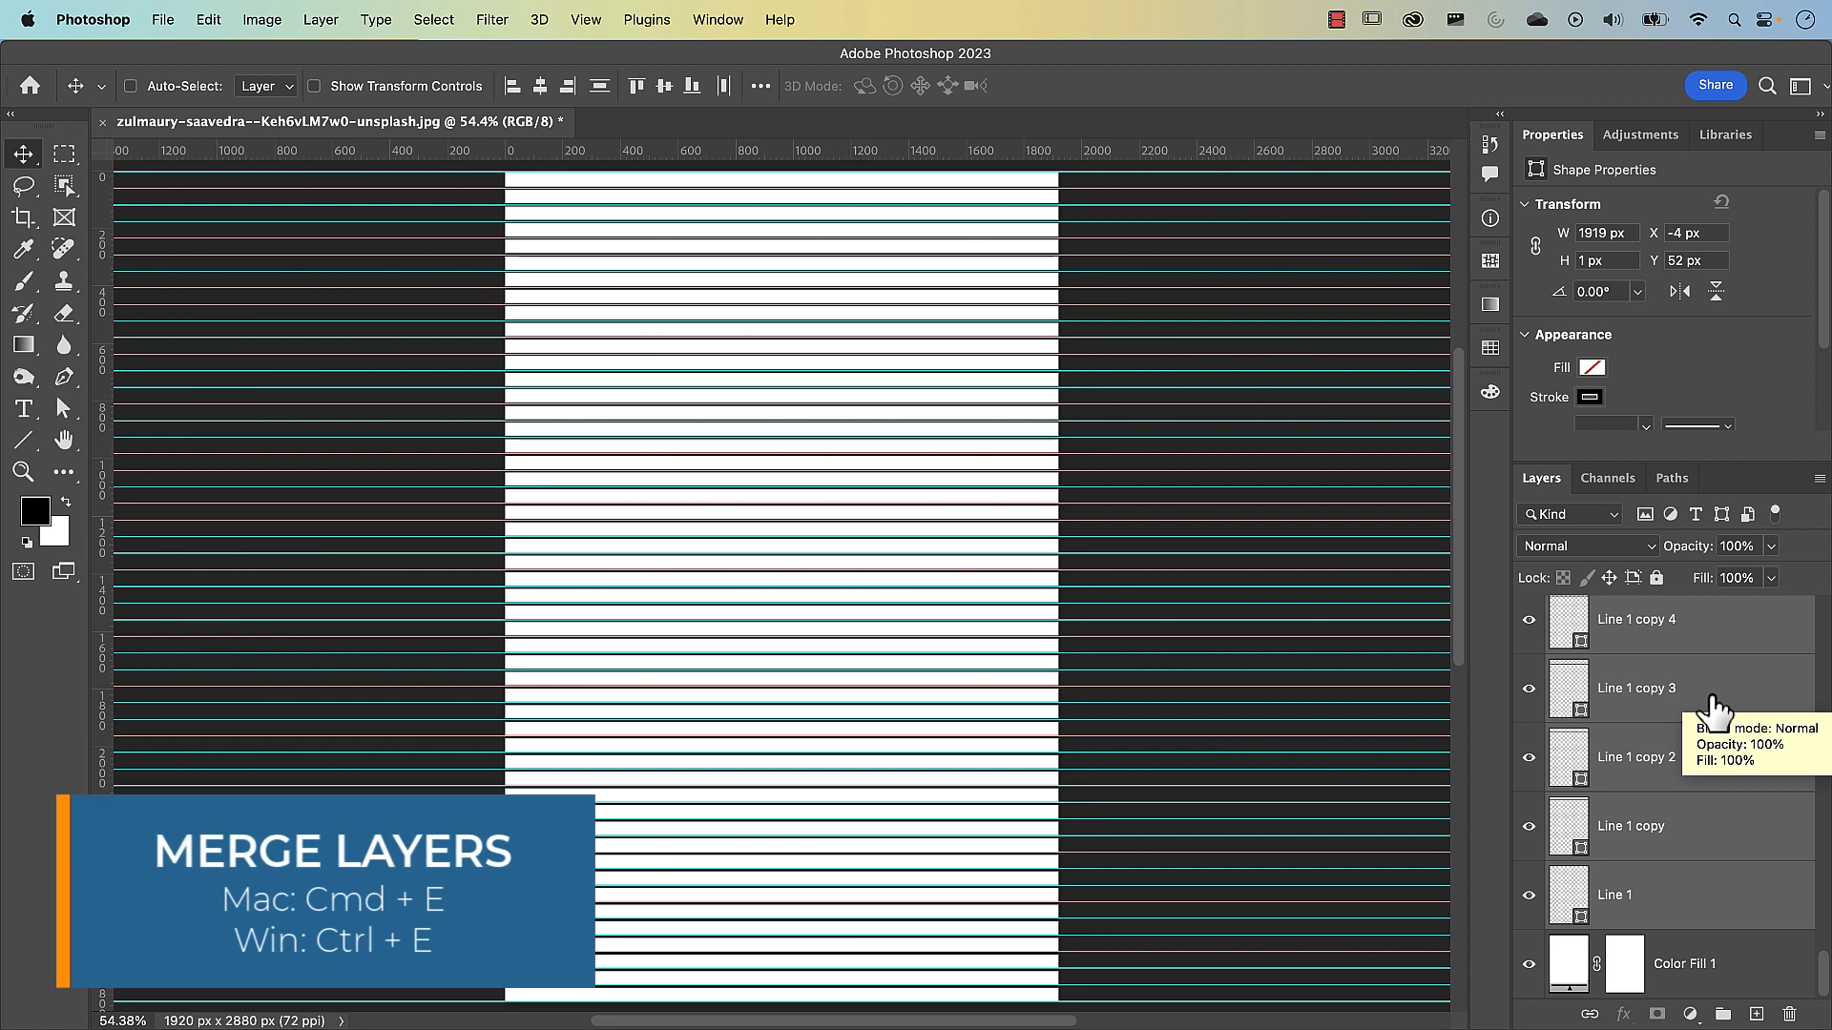
pyautogui.press('super+e')
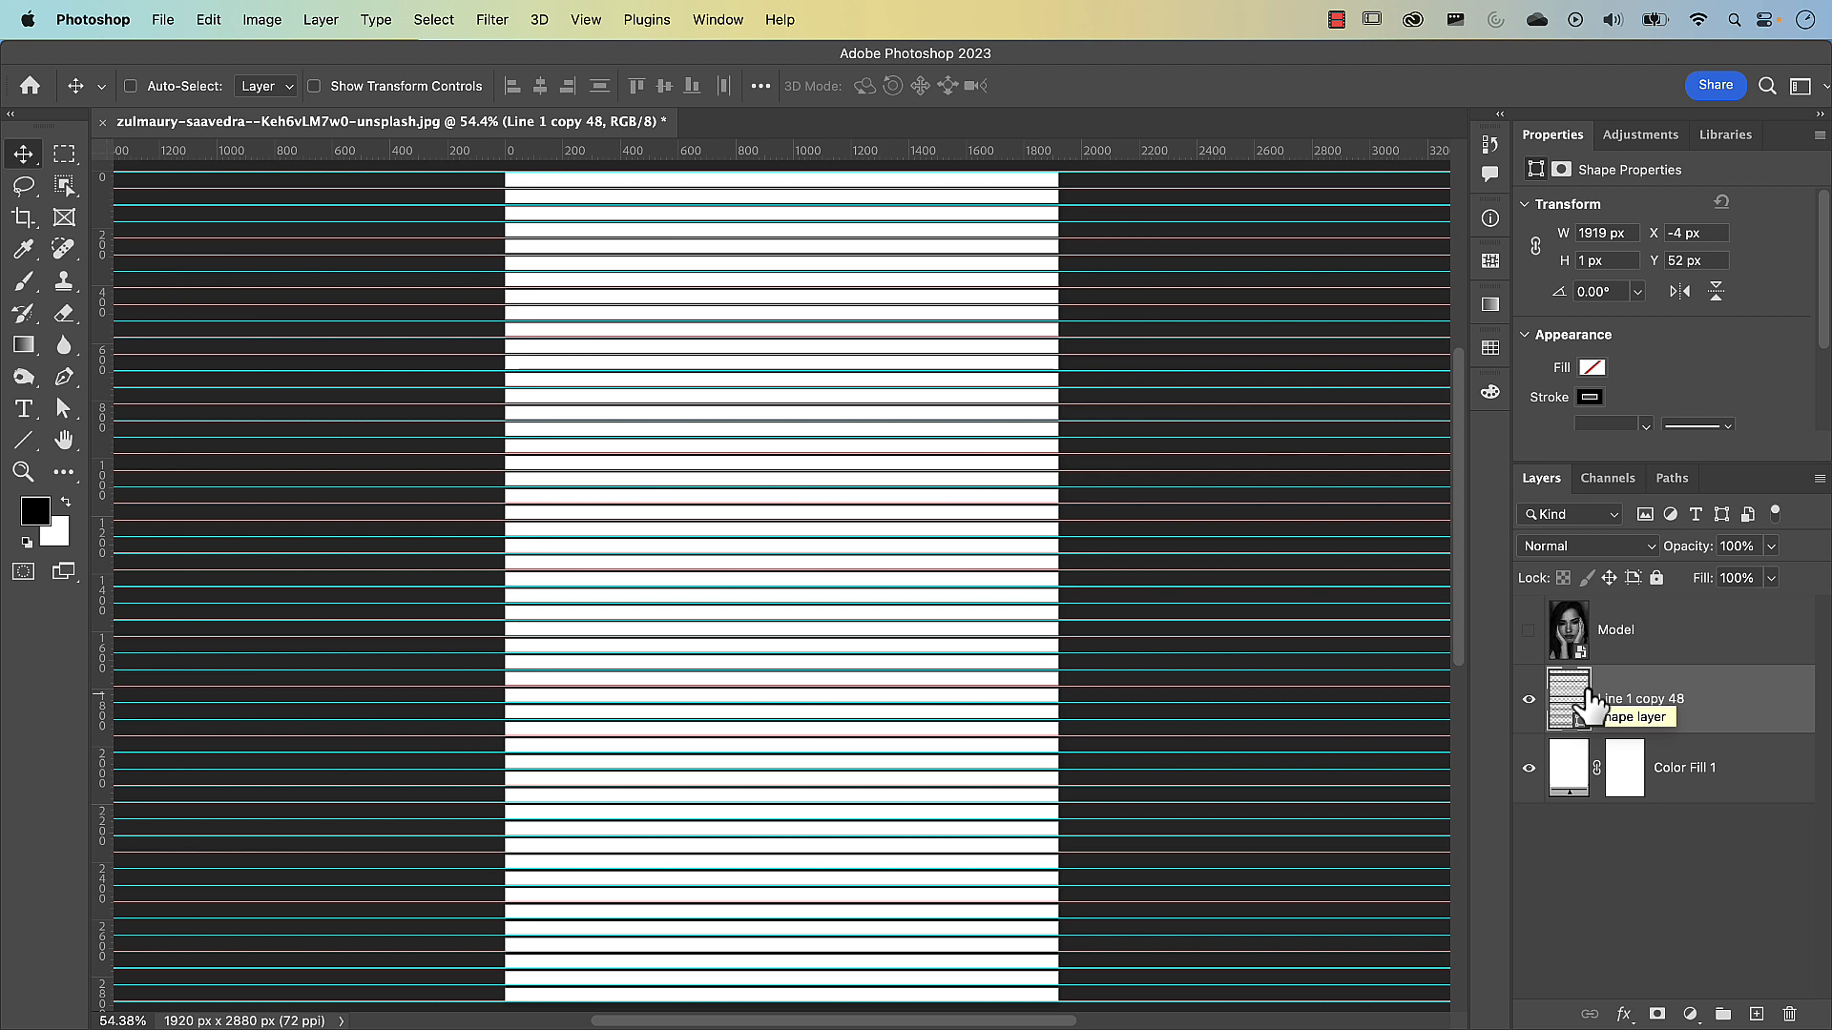
# Convert the merged line layer to a smart object and rename it "Horizontal lines"
pyautogui.rightClick(1747, 696)
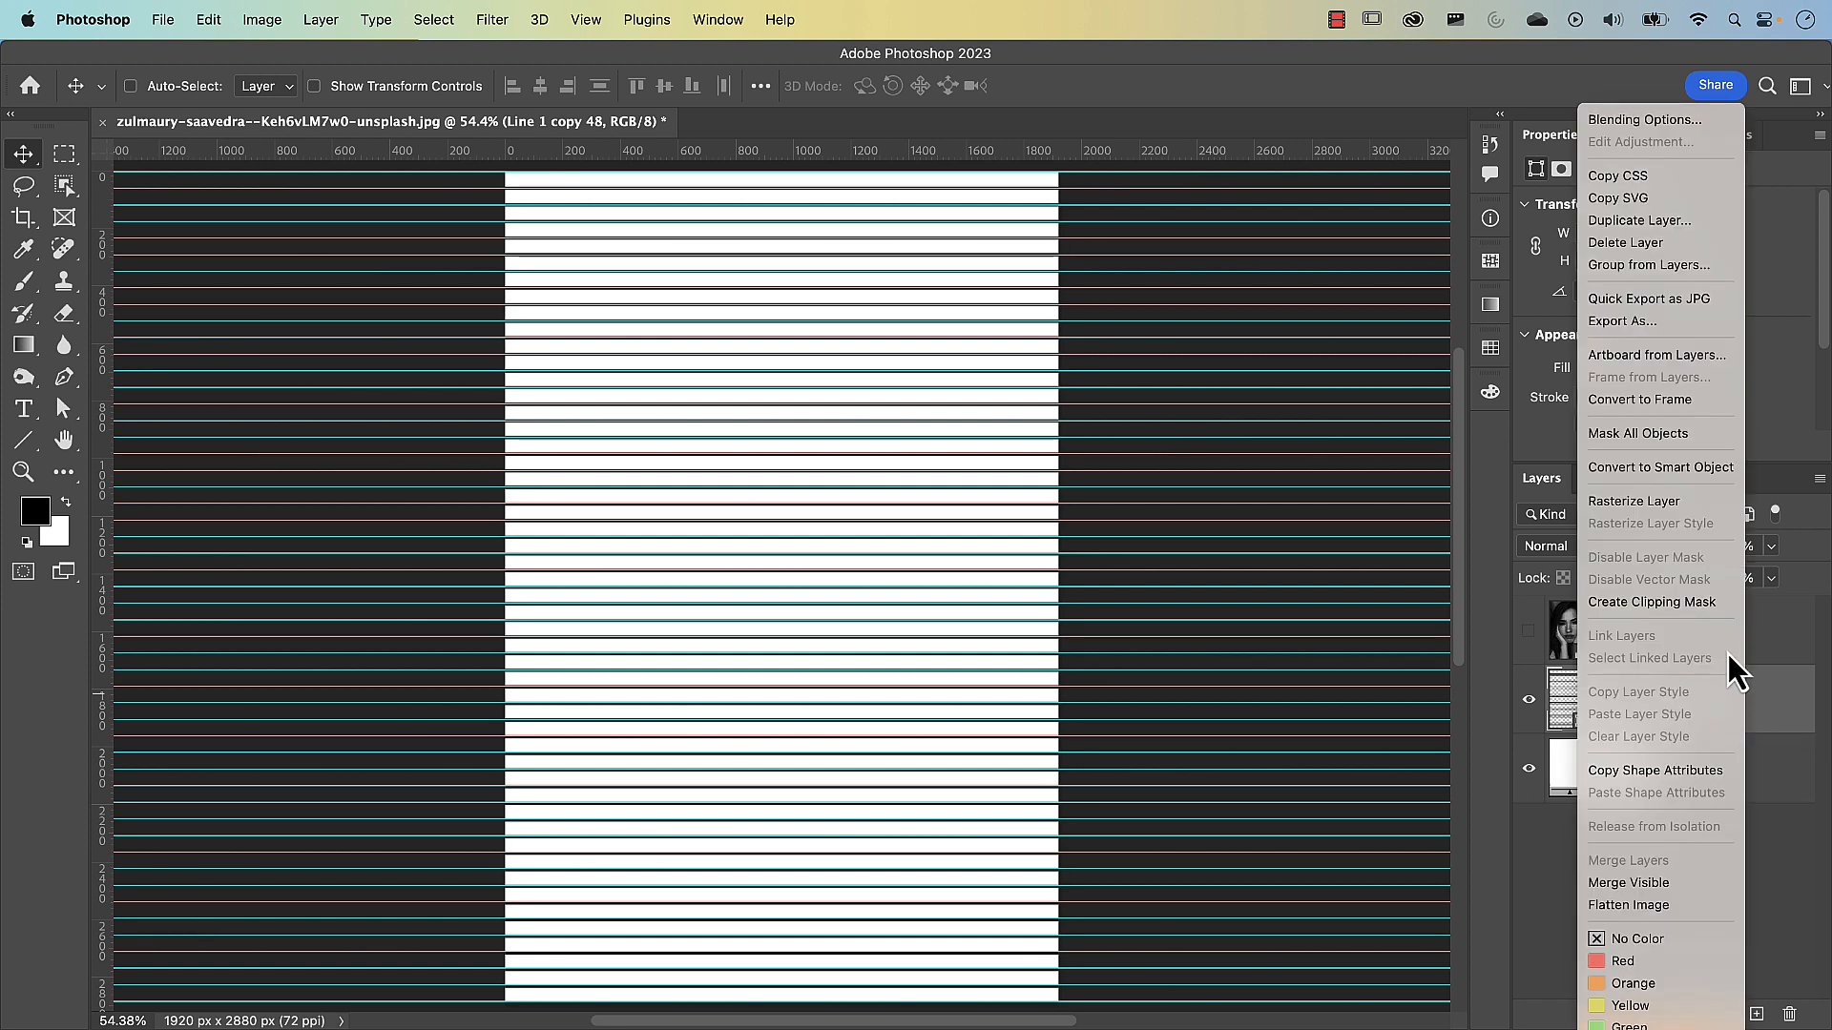
pyautogui.click(1702, 469)
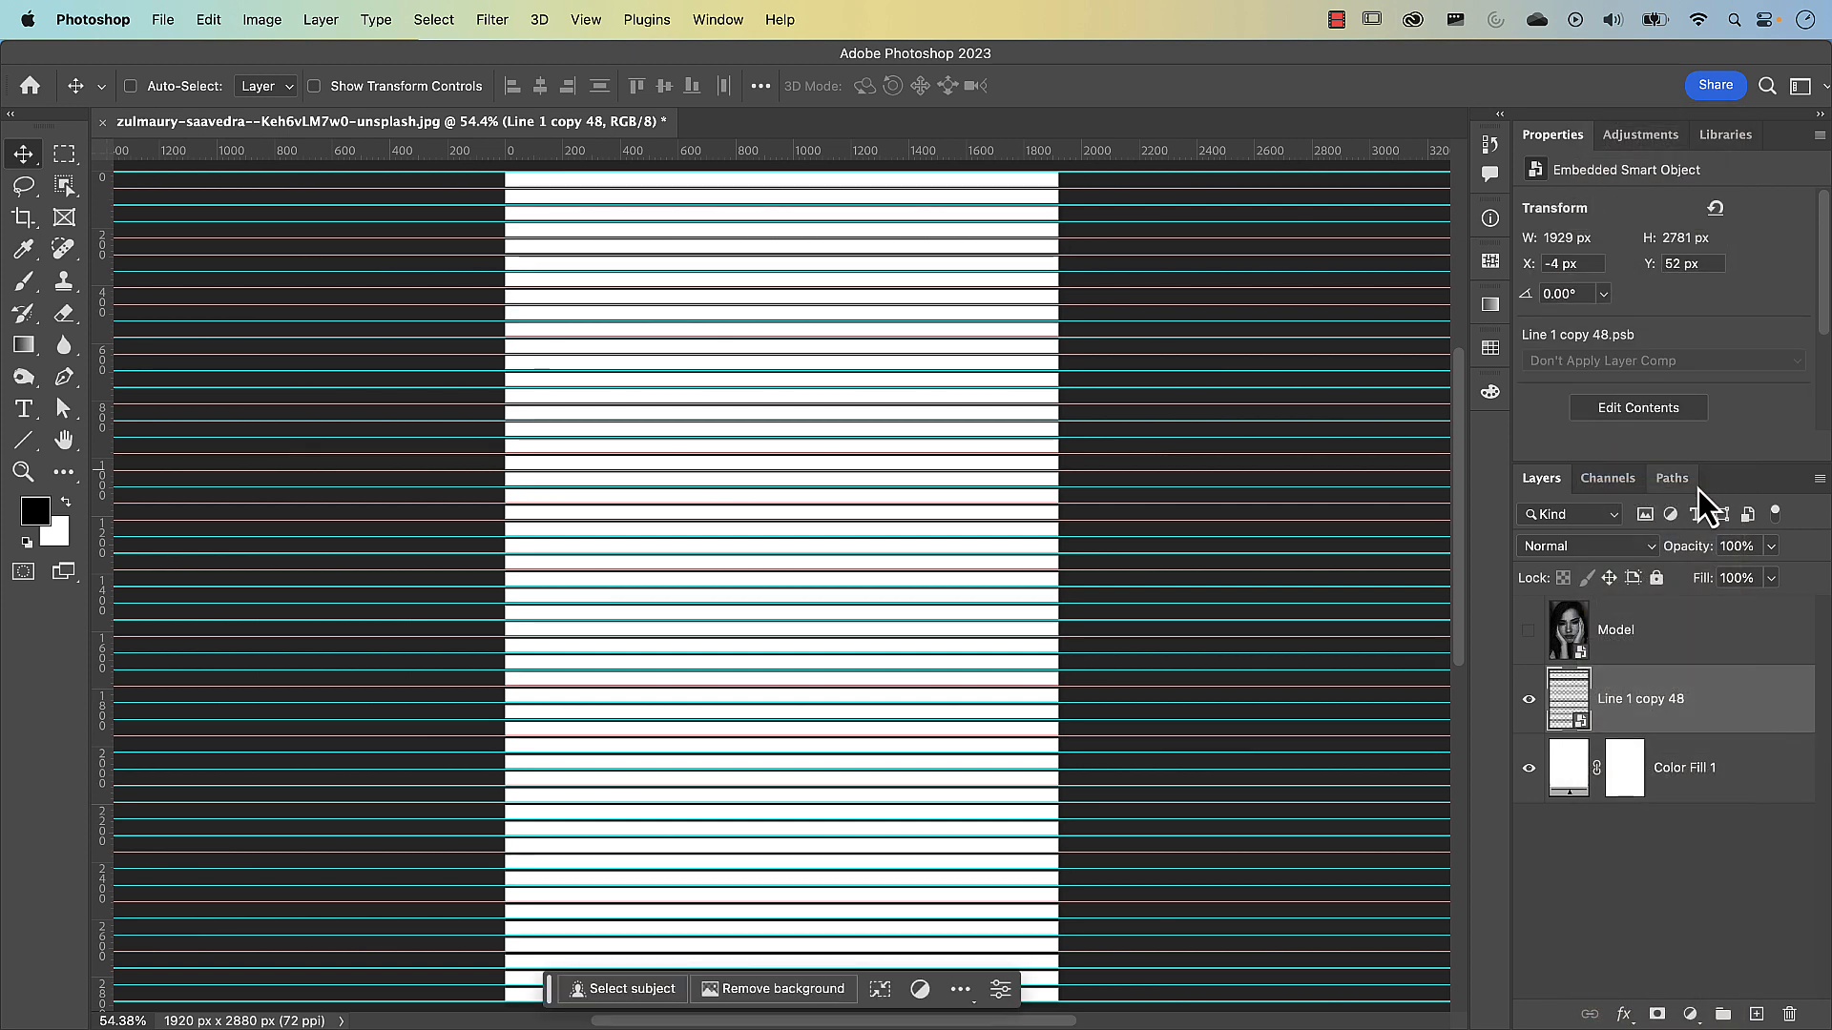
pyautogui.doubleClick(1668, 715)
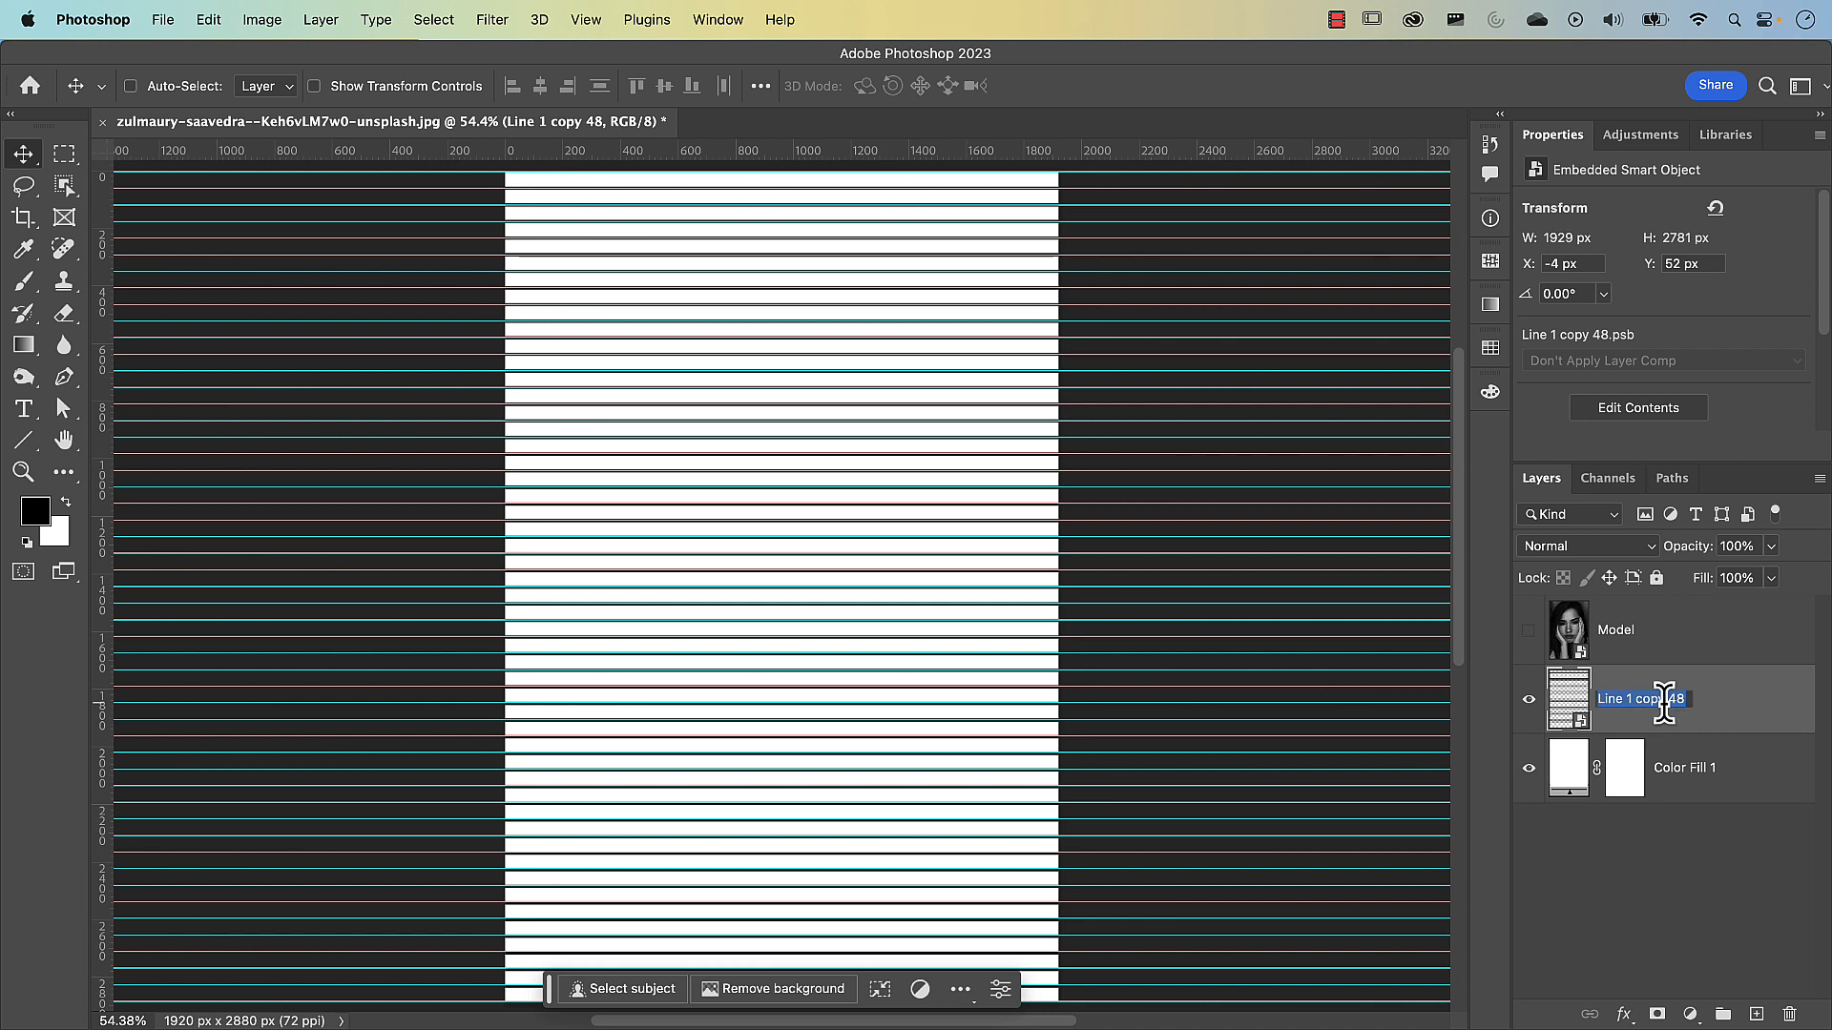
pyautogui.write('Horizontal Lines')
pyautogui.press('Return')
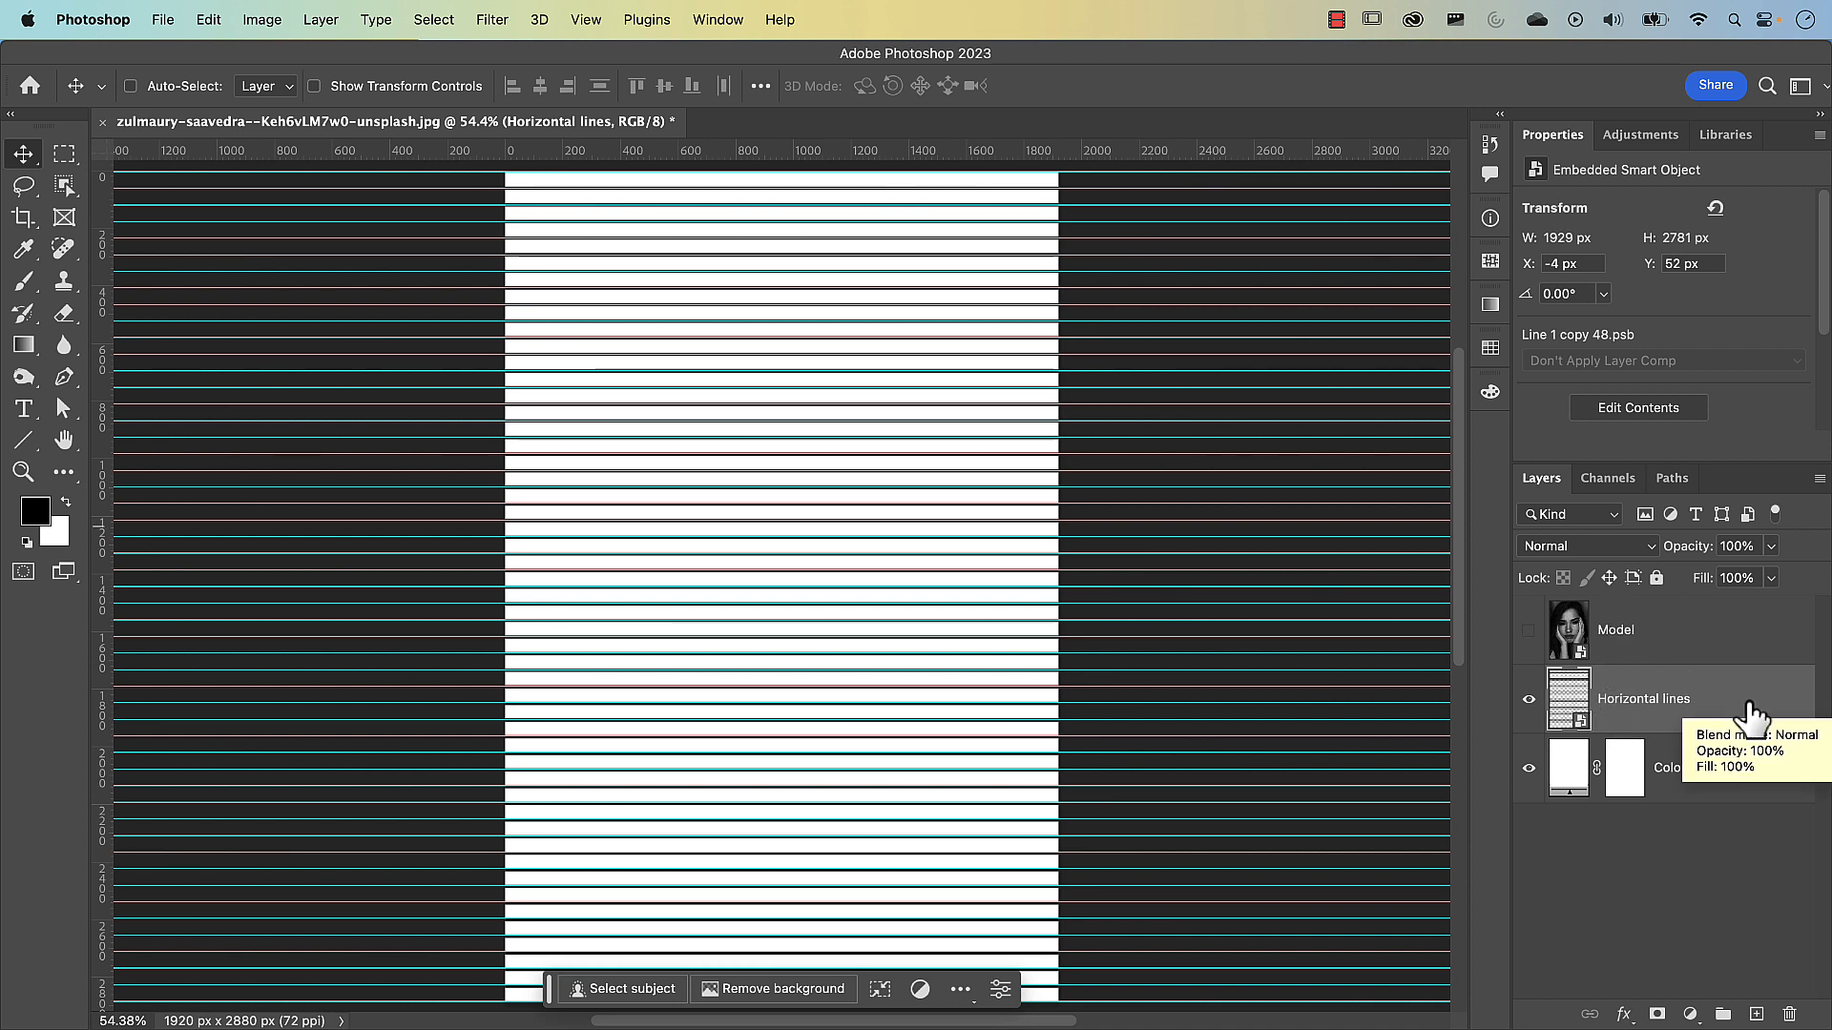
# Move the Horizontal lines layer above the Model layer and hide the guides
pyautogui.moveTo(1750, 716); pyautogui.dragTo(1732, 615)
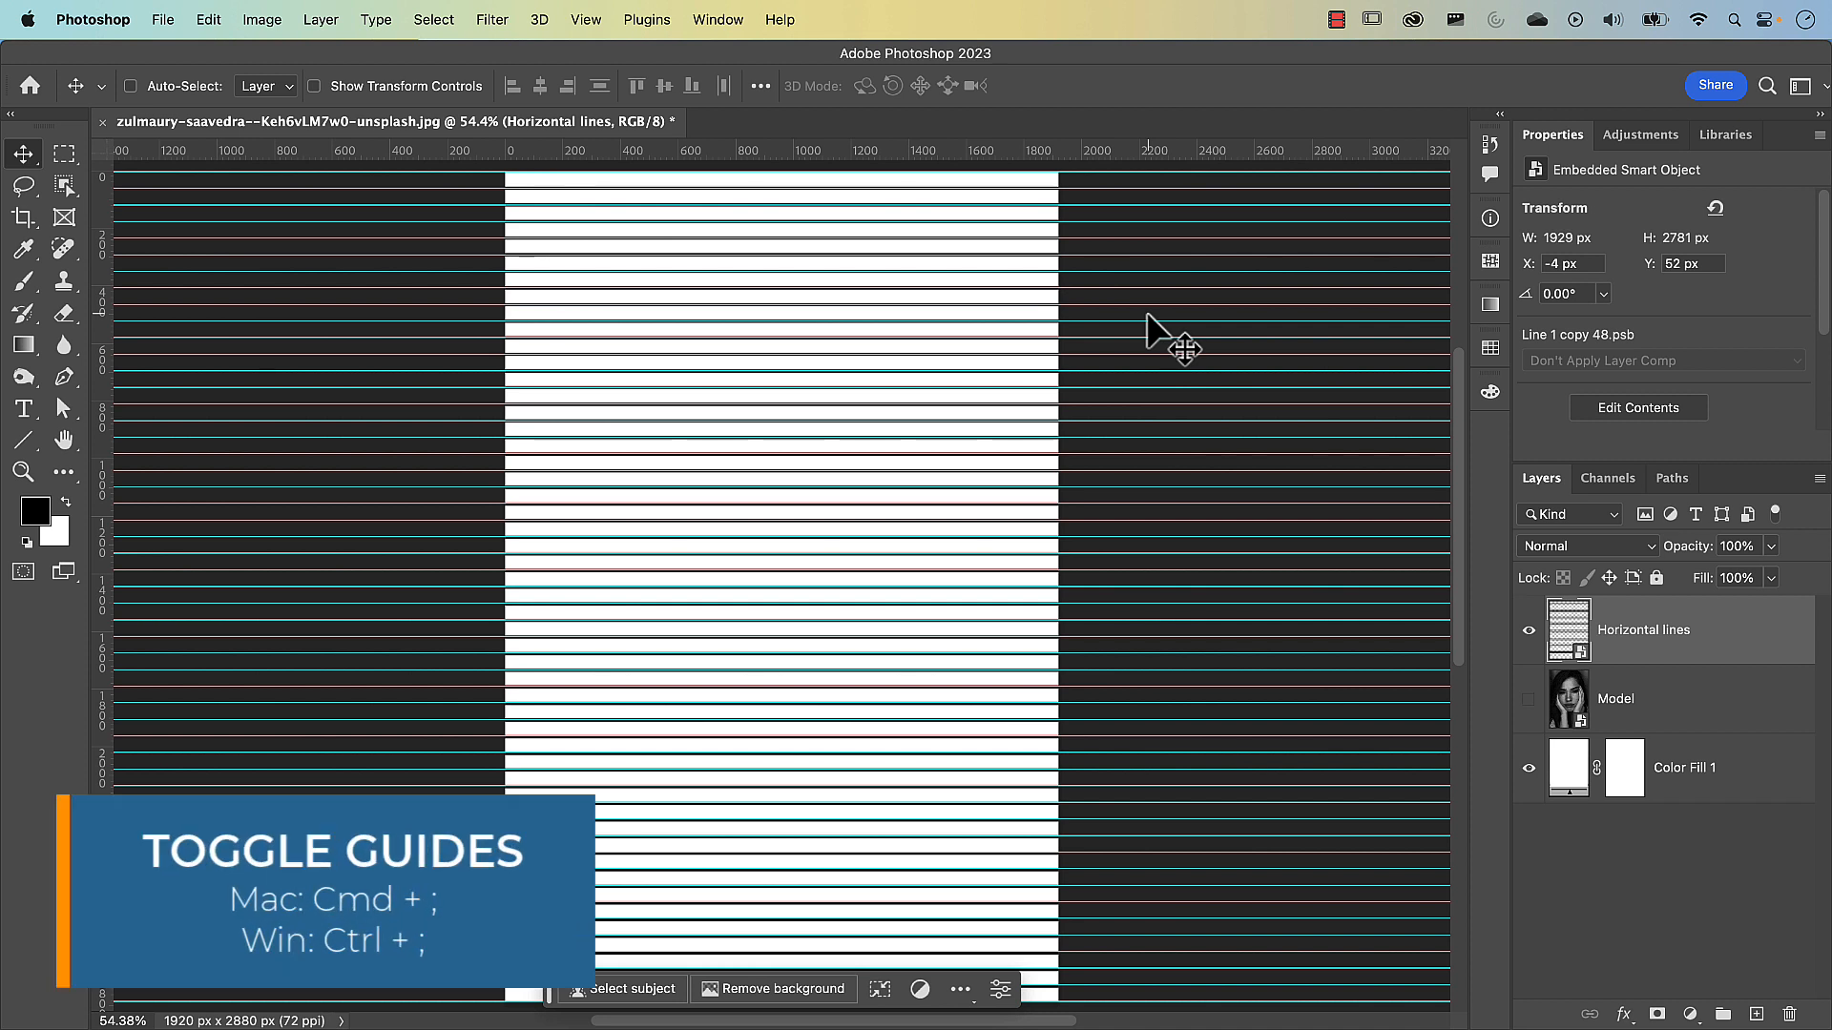
pyautogui.press('super+semicolon')
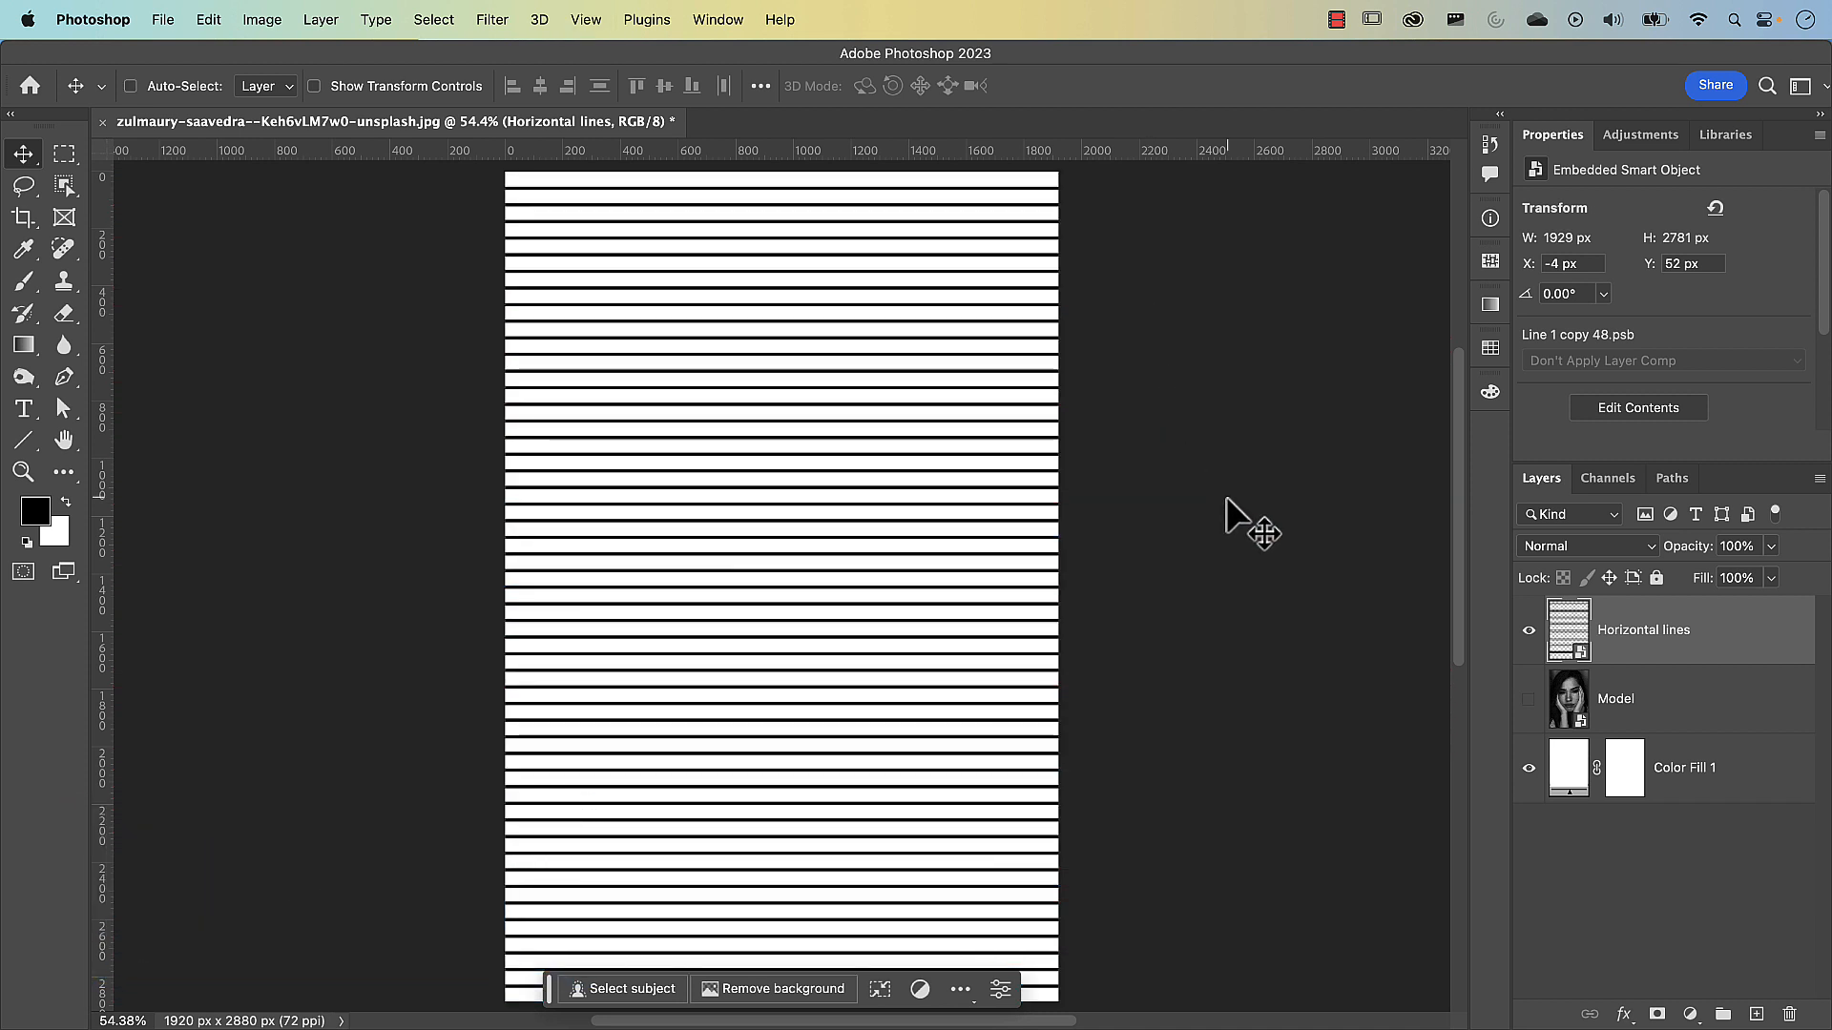
# Make the Model layer visible and add a Curves adjustment layer directly above it, enlarging the space for its graph
pyautogui.click(1529, 698)
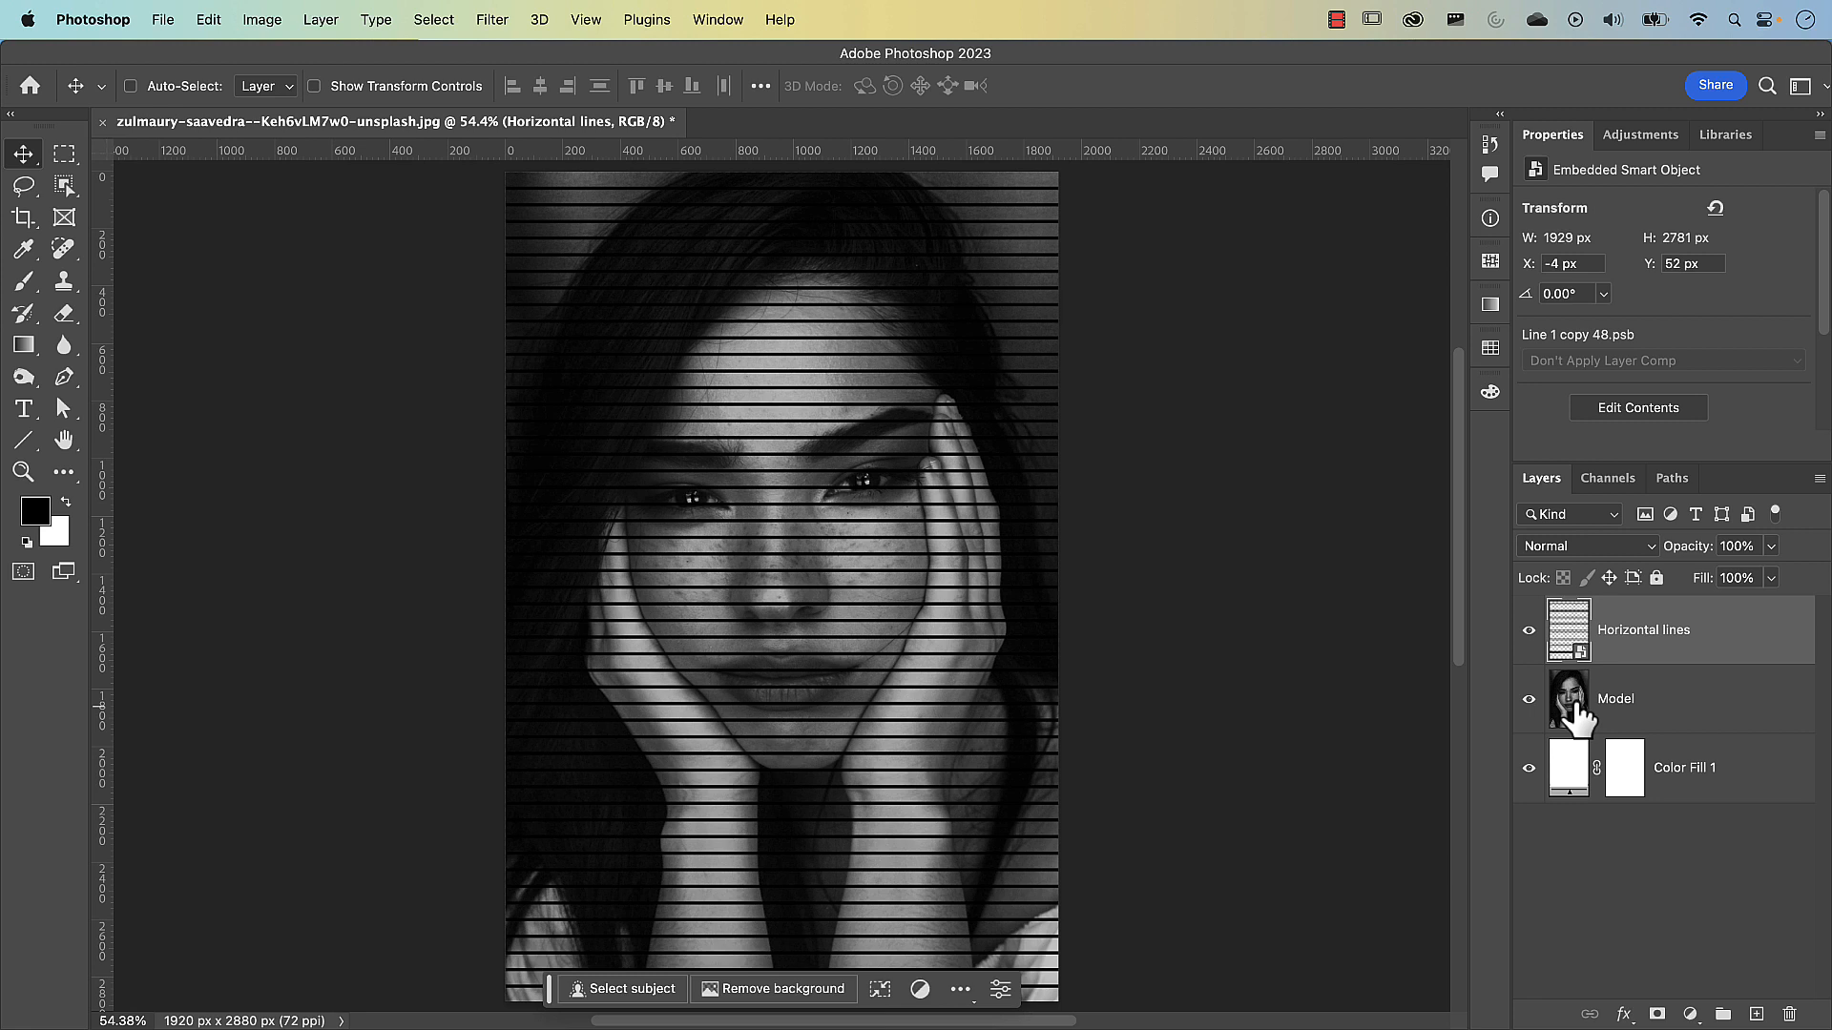
pyautogui.click(1647, 723)
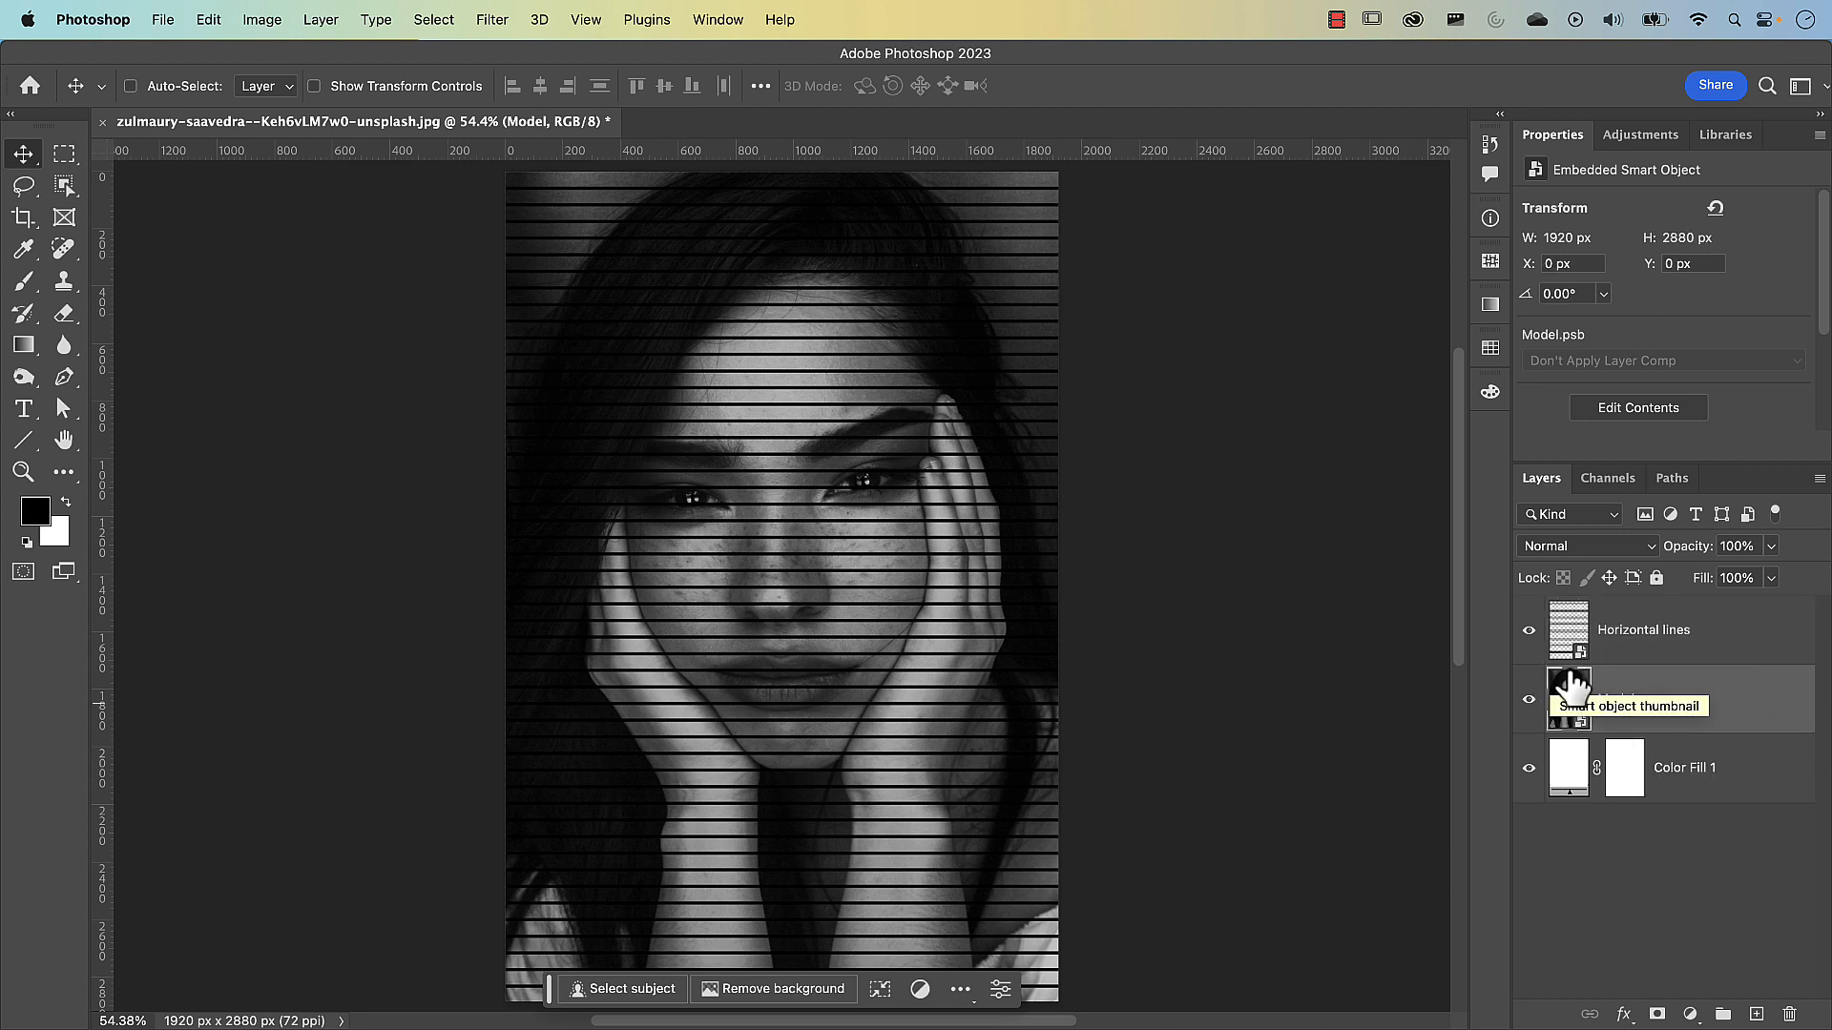
pyautogui.click(1690, 1014)
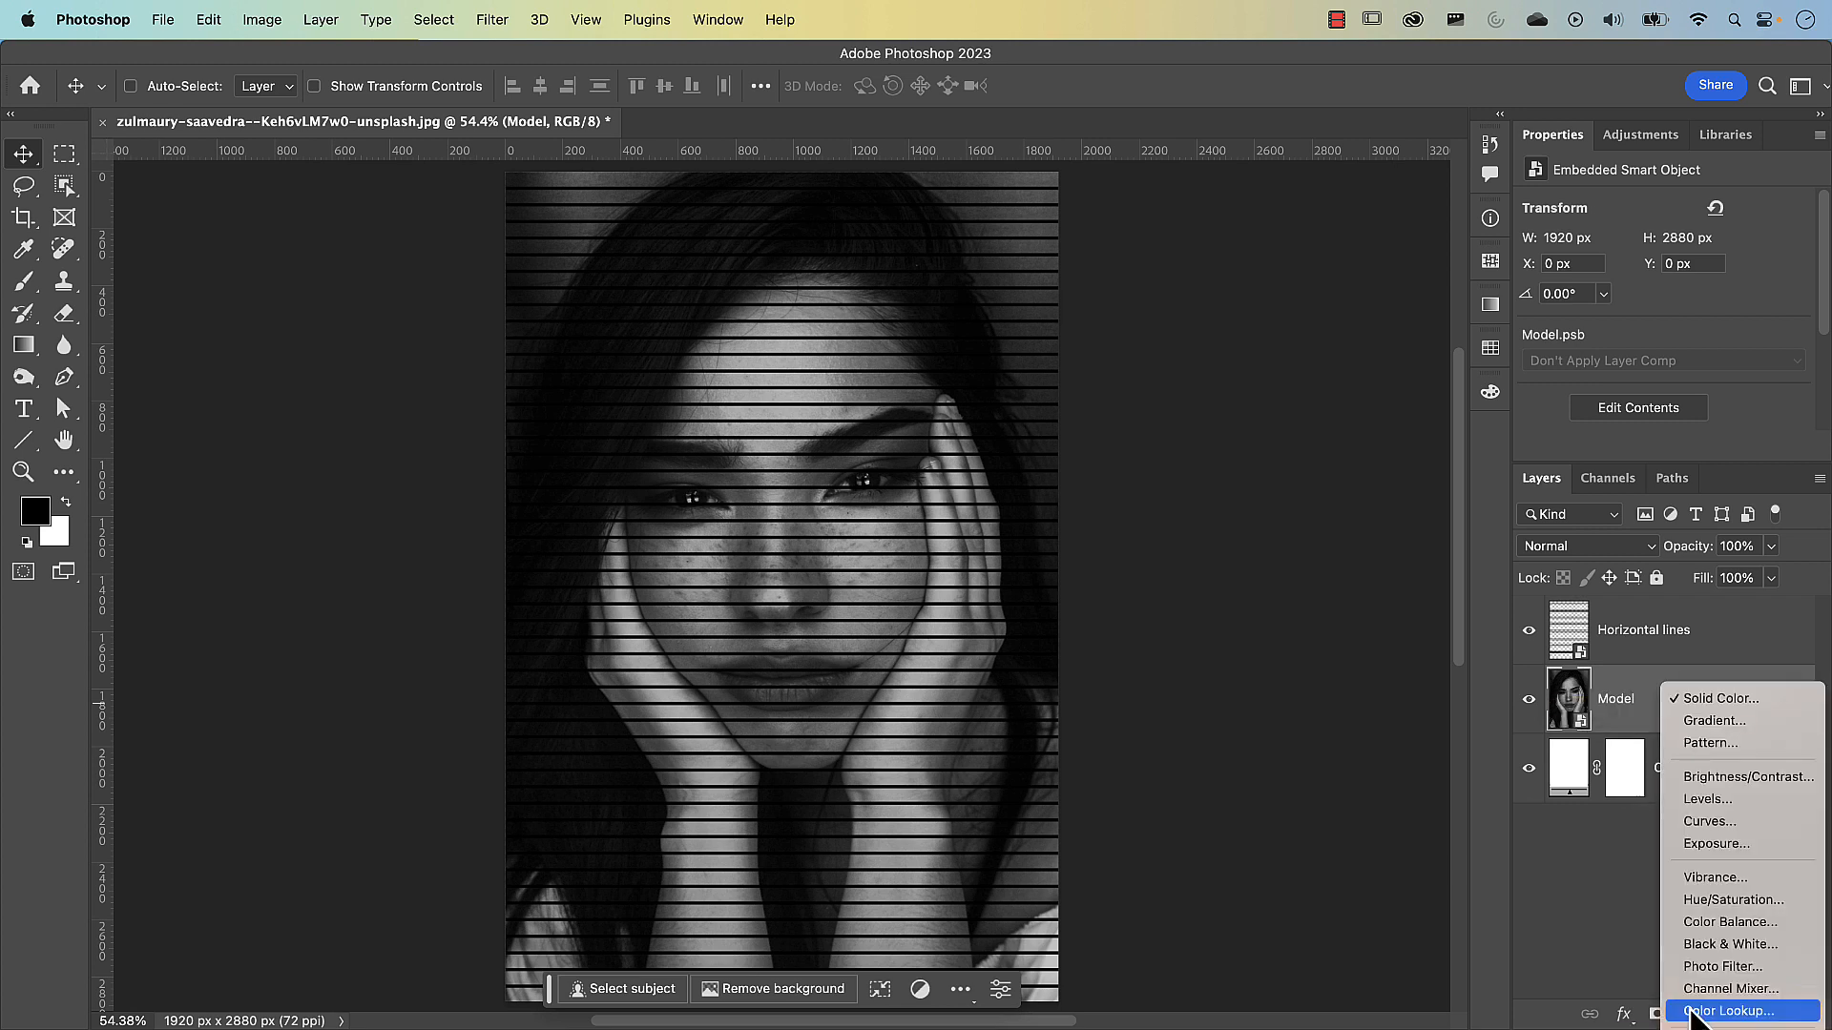
pyautogui.click(1701, 826)
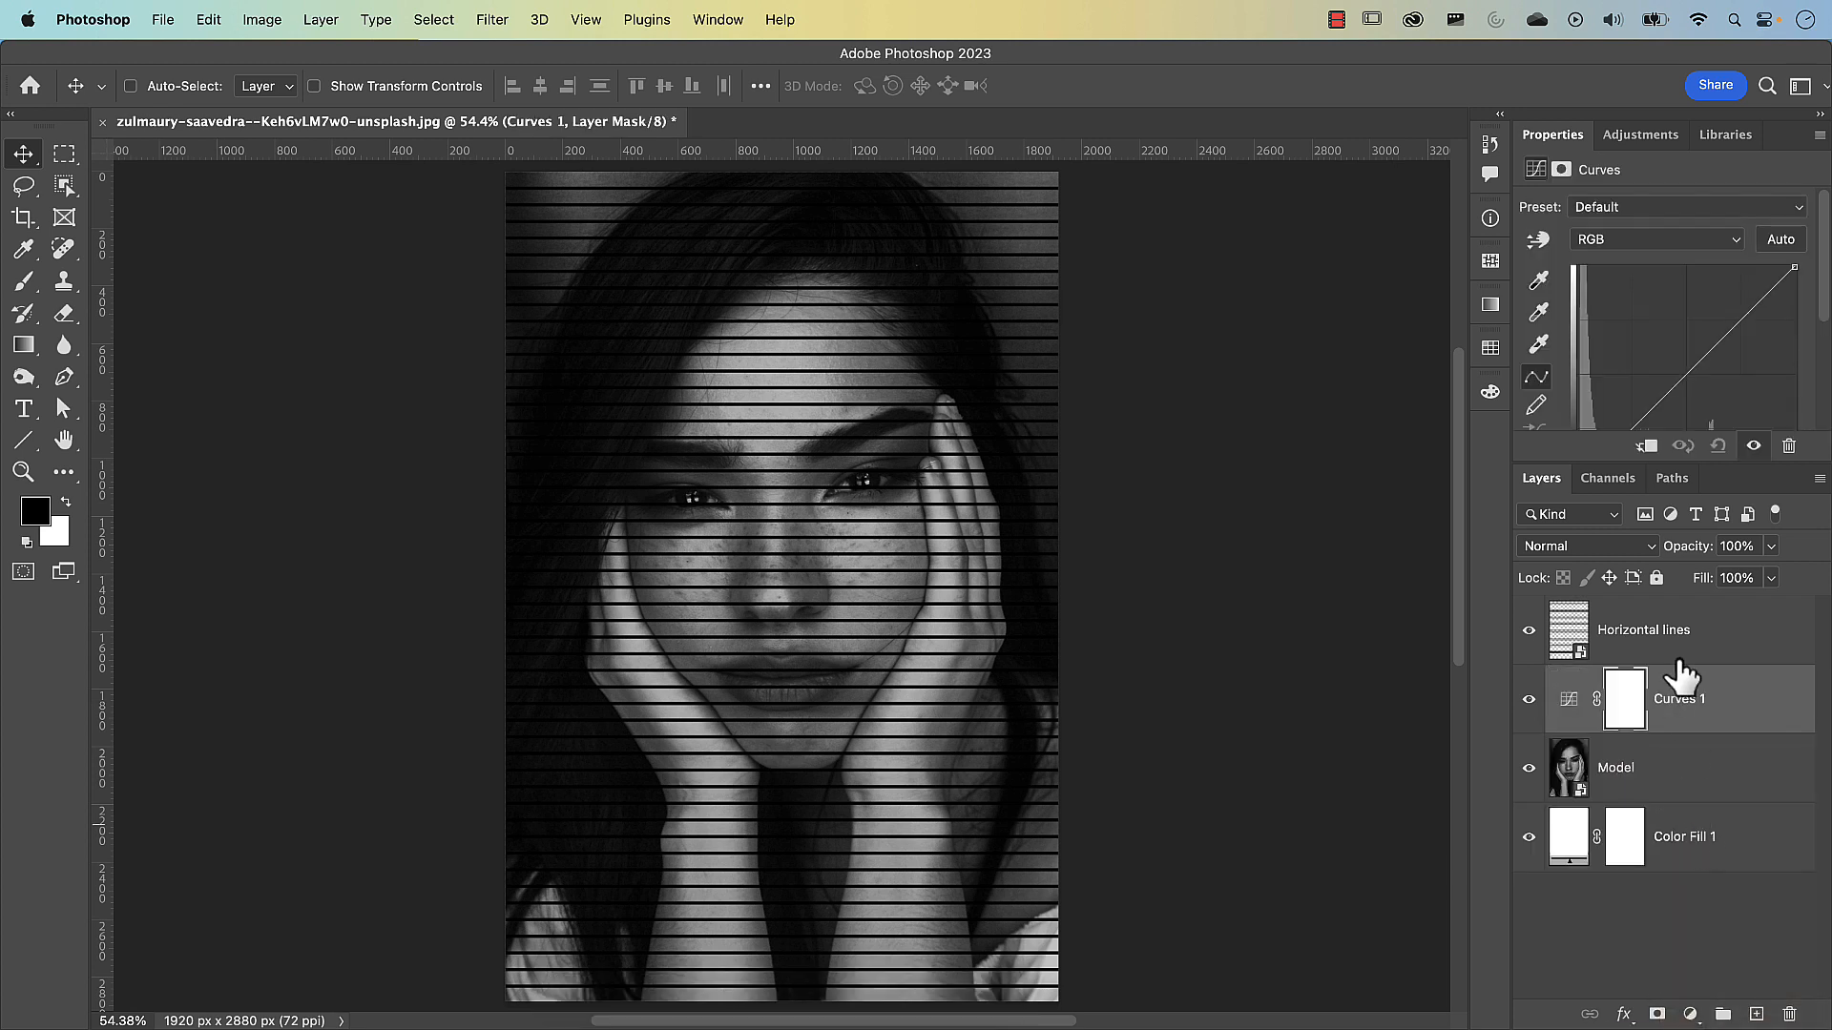
pyautogui.moveTo(1626, 464); pyautogui.dragTo(1616, 586)
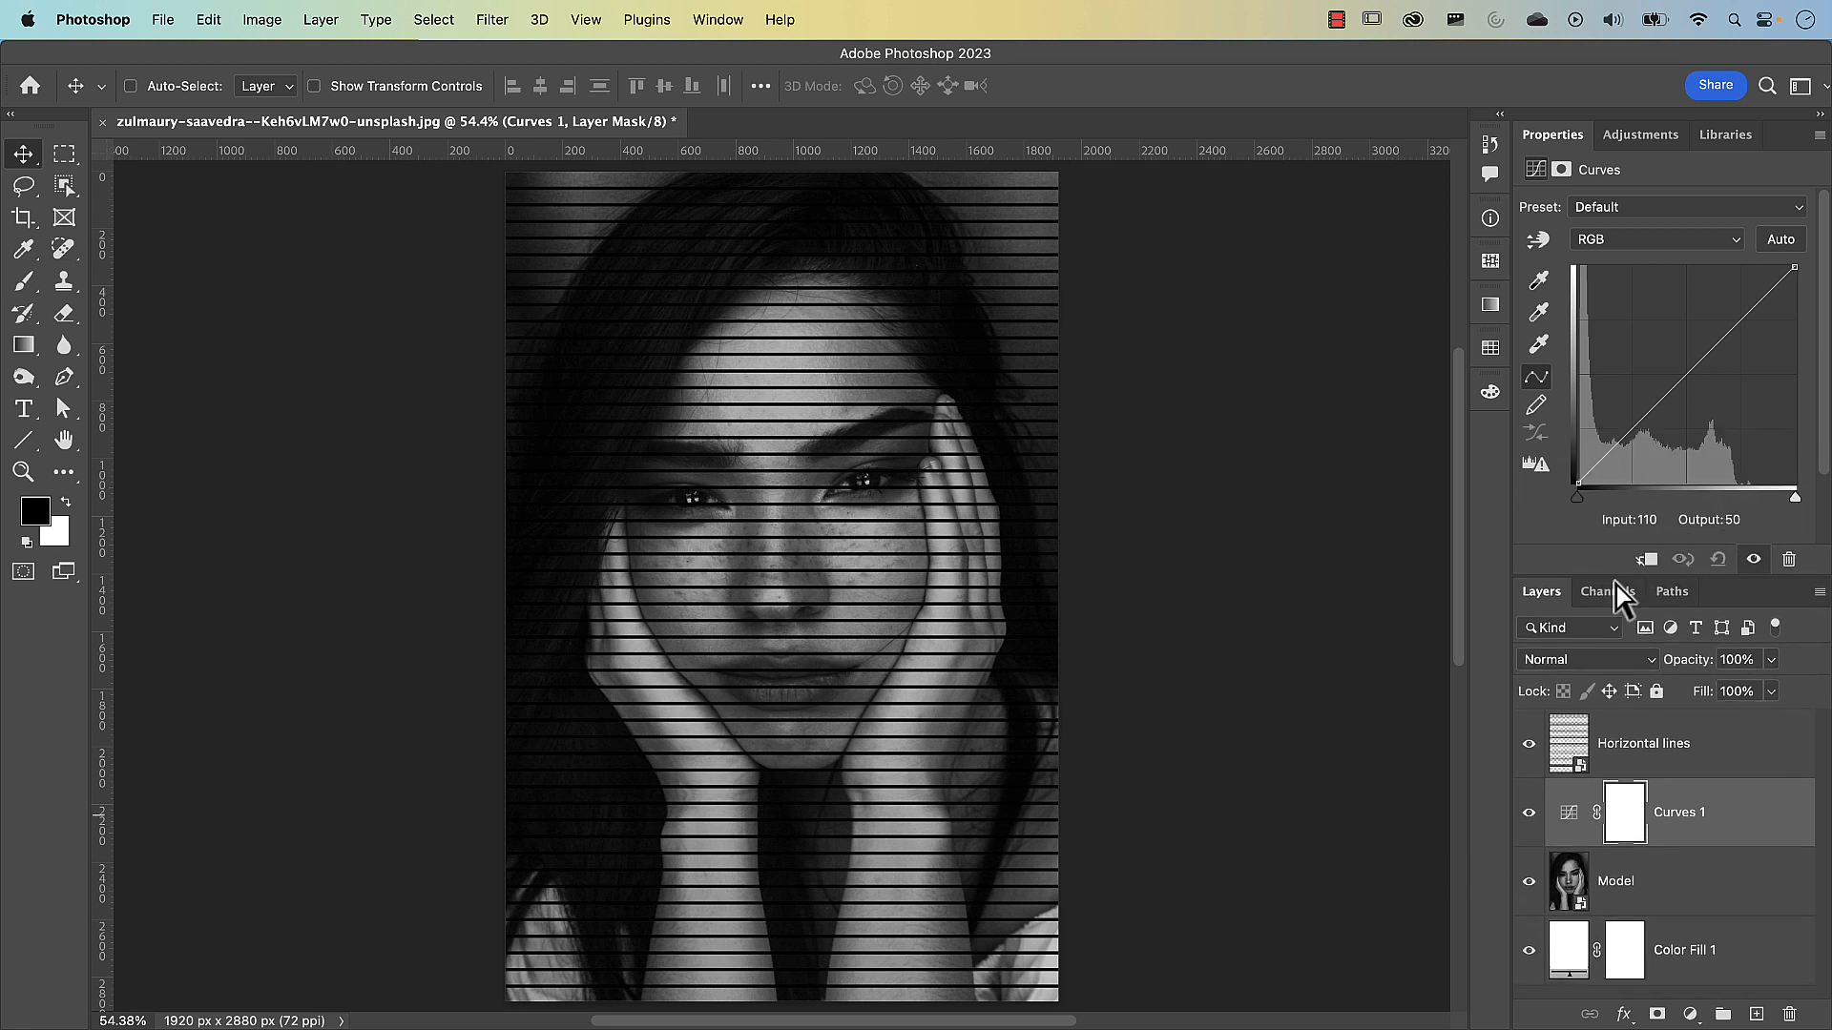
# Add a Threshold adjustment layer above the Horizontal lines layer
pyautogui.click(1705, 768)
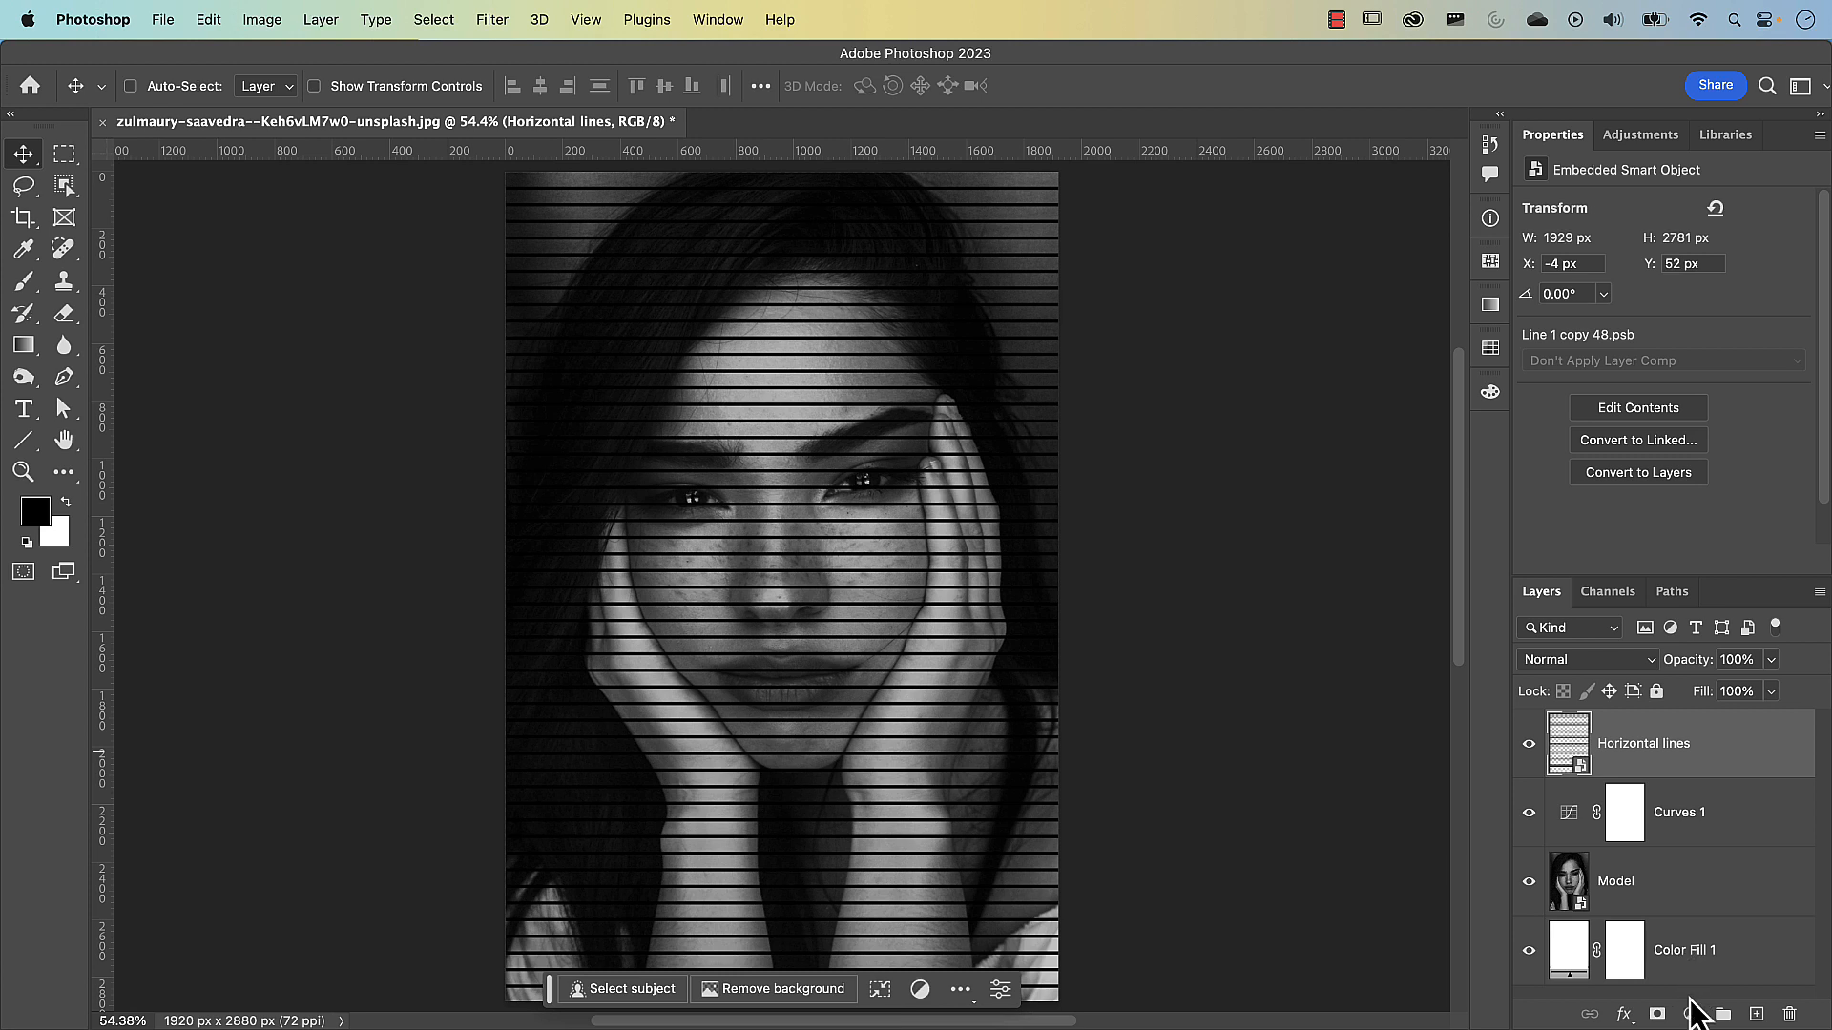
pyautogui.click(1690, 1015)
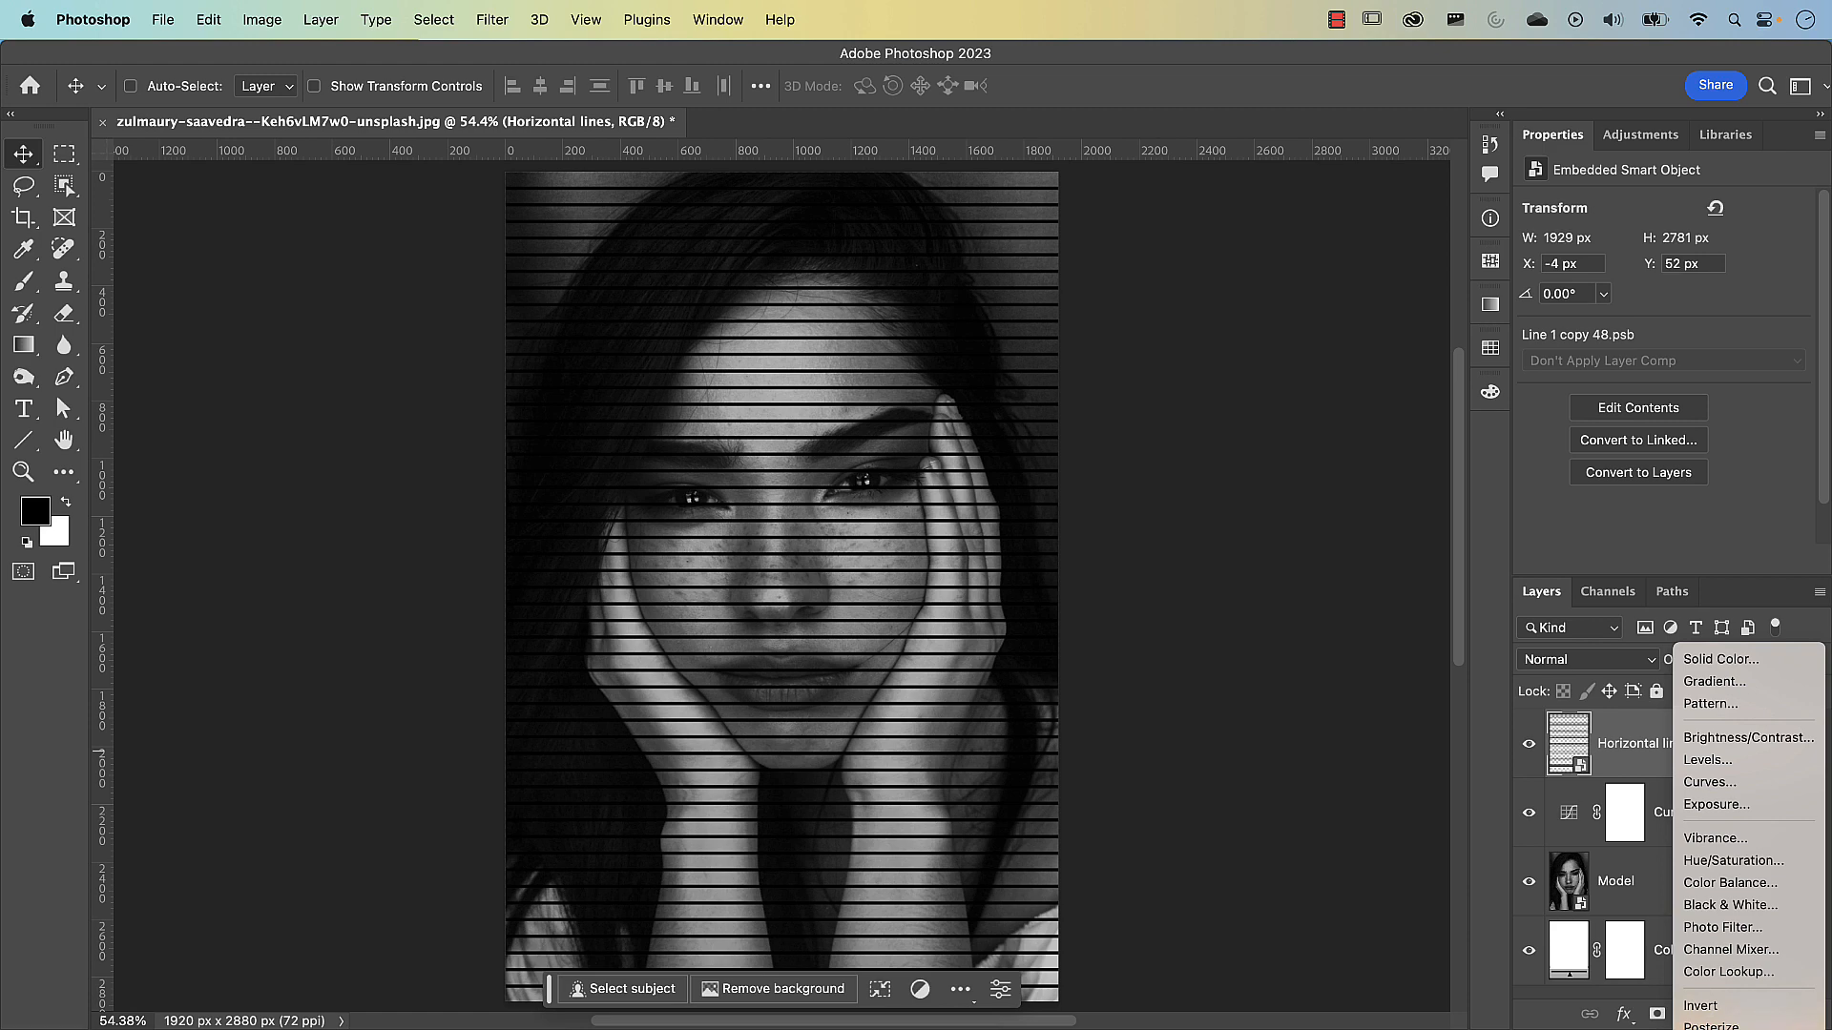
pyautogui.click(1714, 1029)
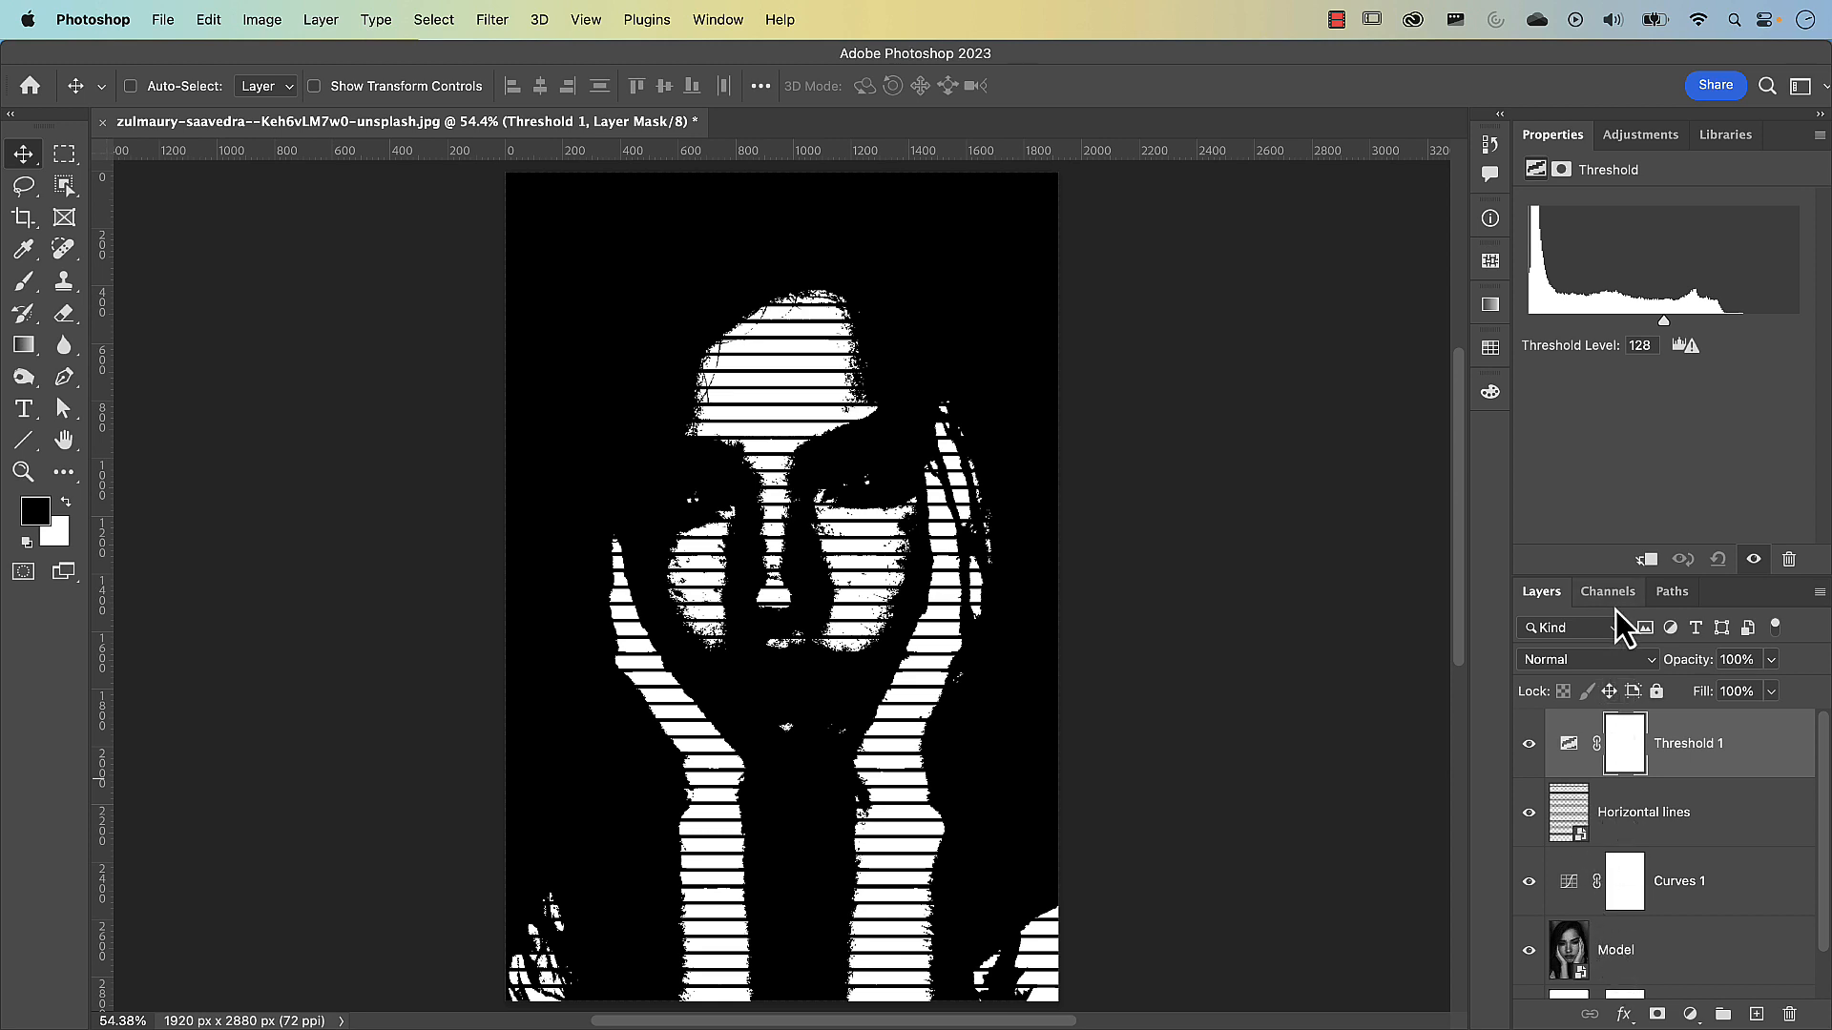
# Apply a Gaussian Blur with a radius of 8.2 pixels to the Horizontal lines smart object
pyautogui.moveTo(1614, 575); pyautogui.dragTo(1603, 386)
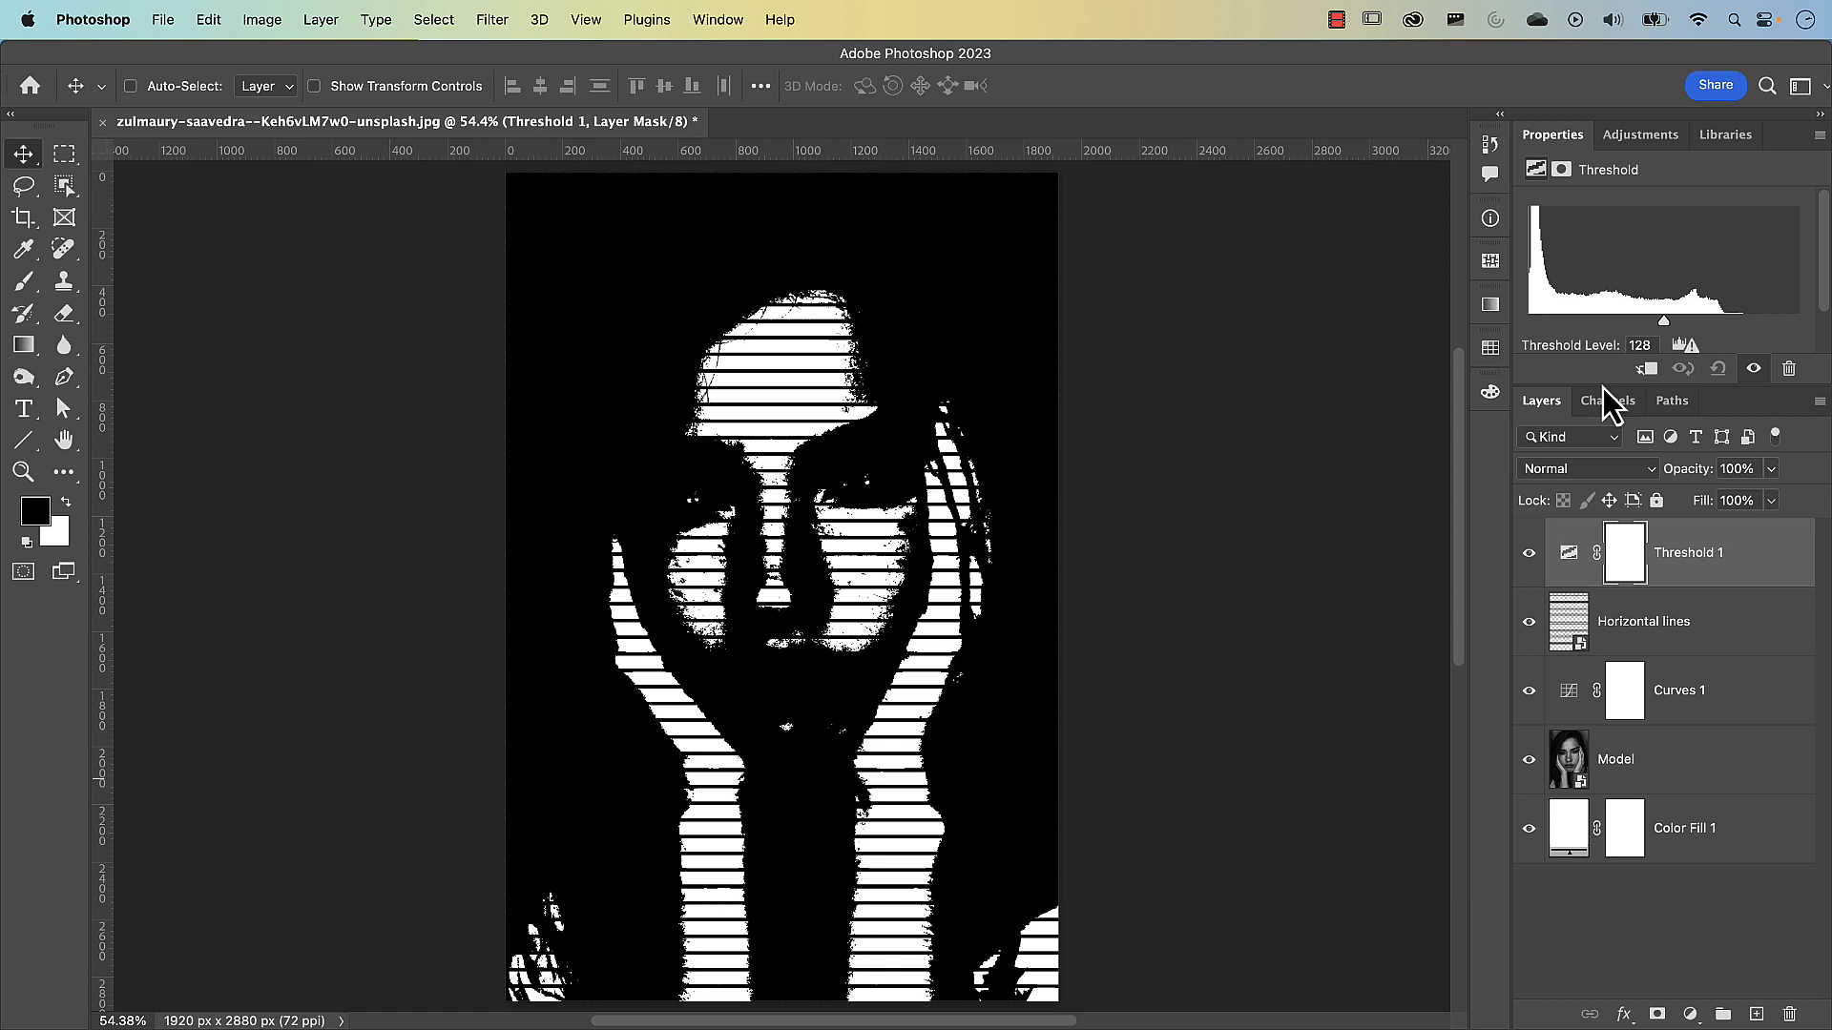
pyautogui.click(1664, 655)
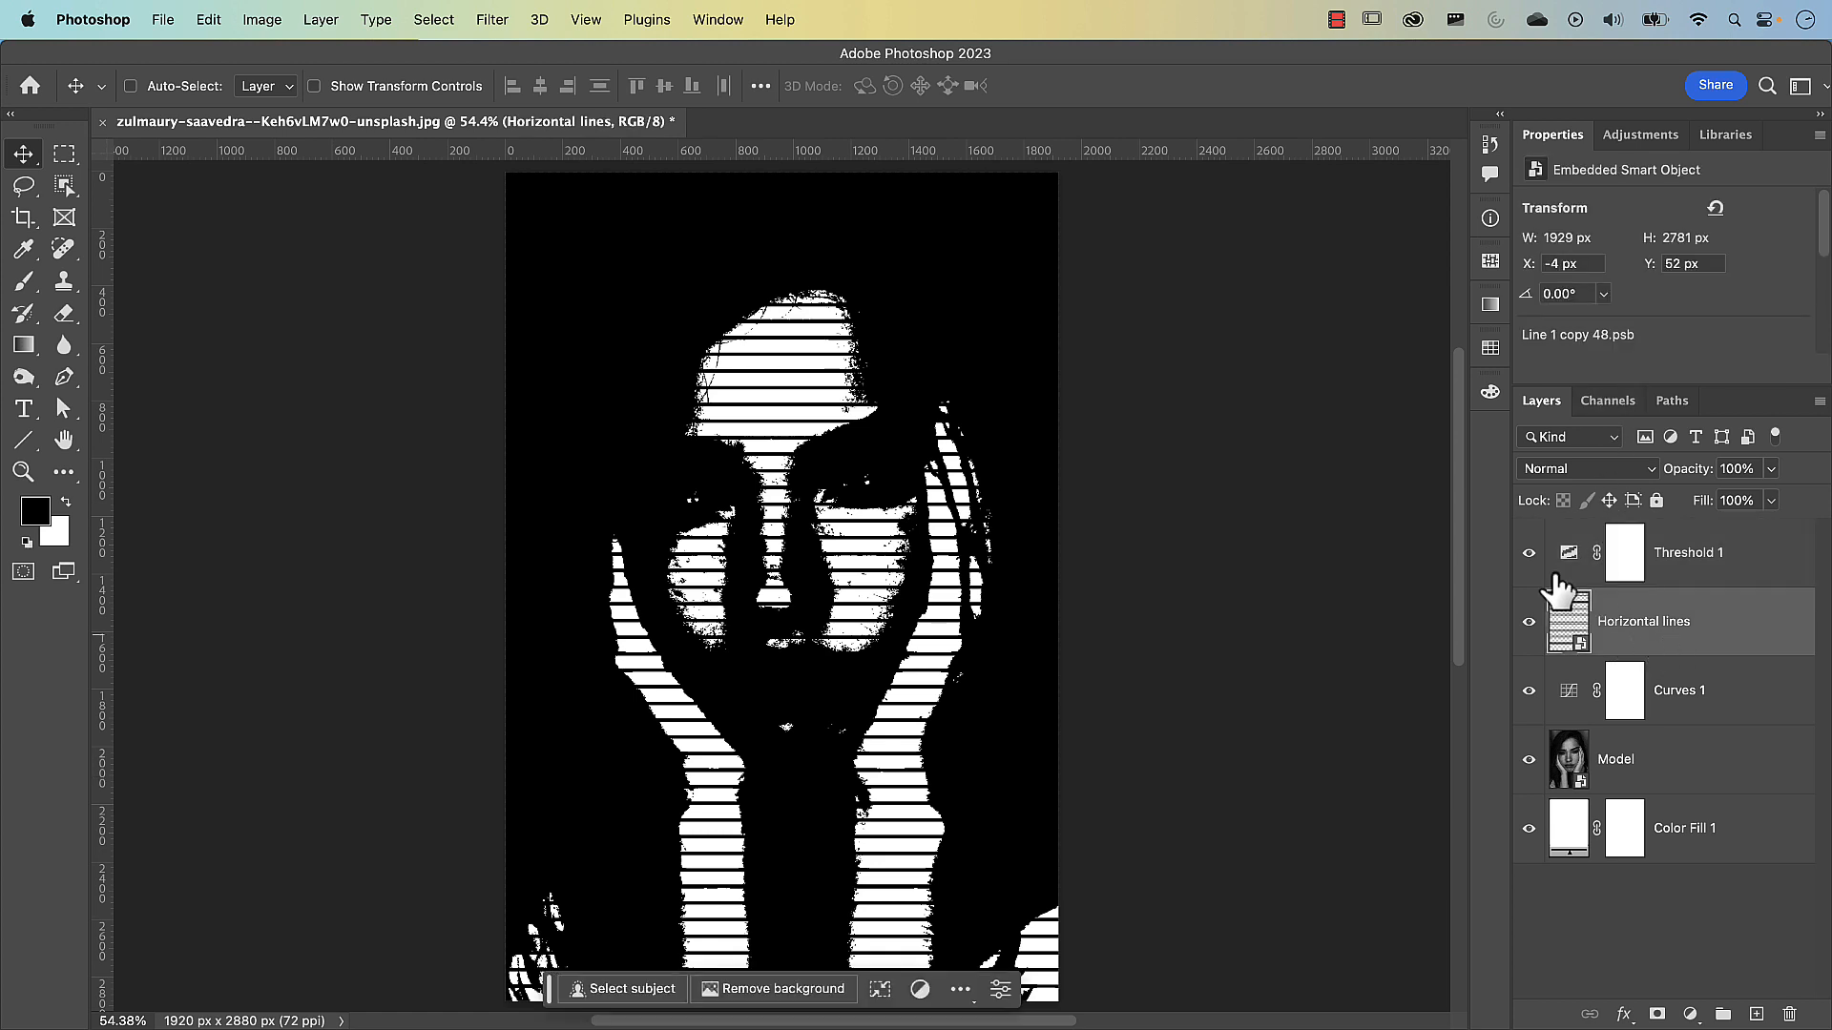
pyautogui.click(498, 21)
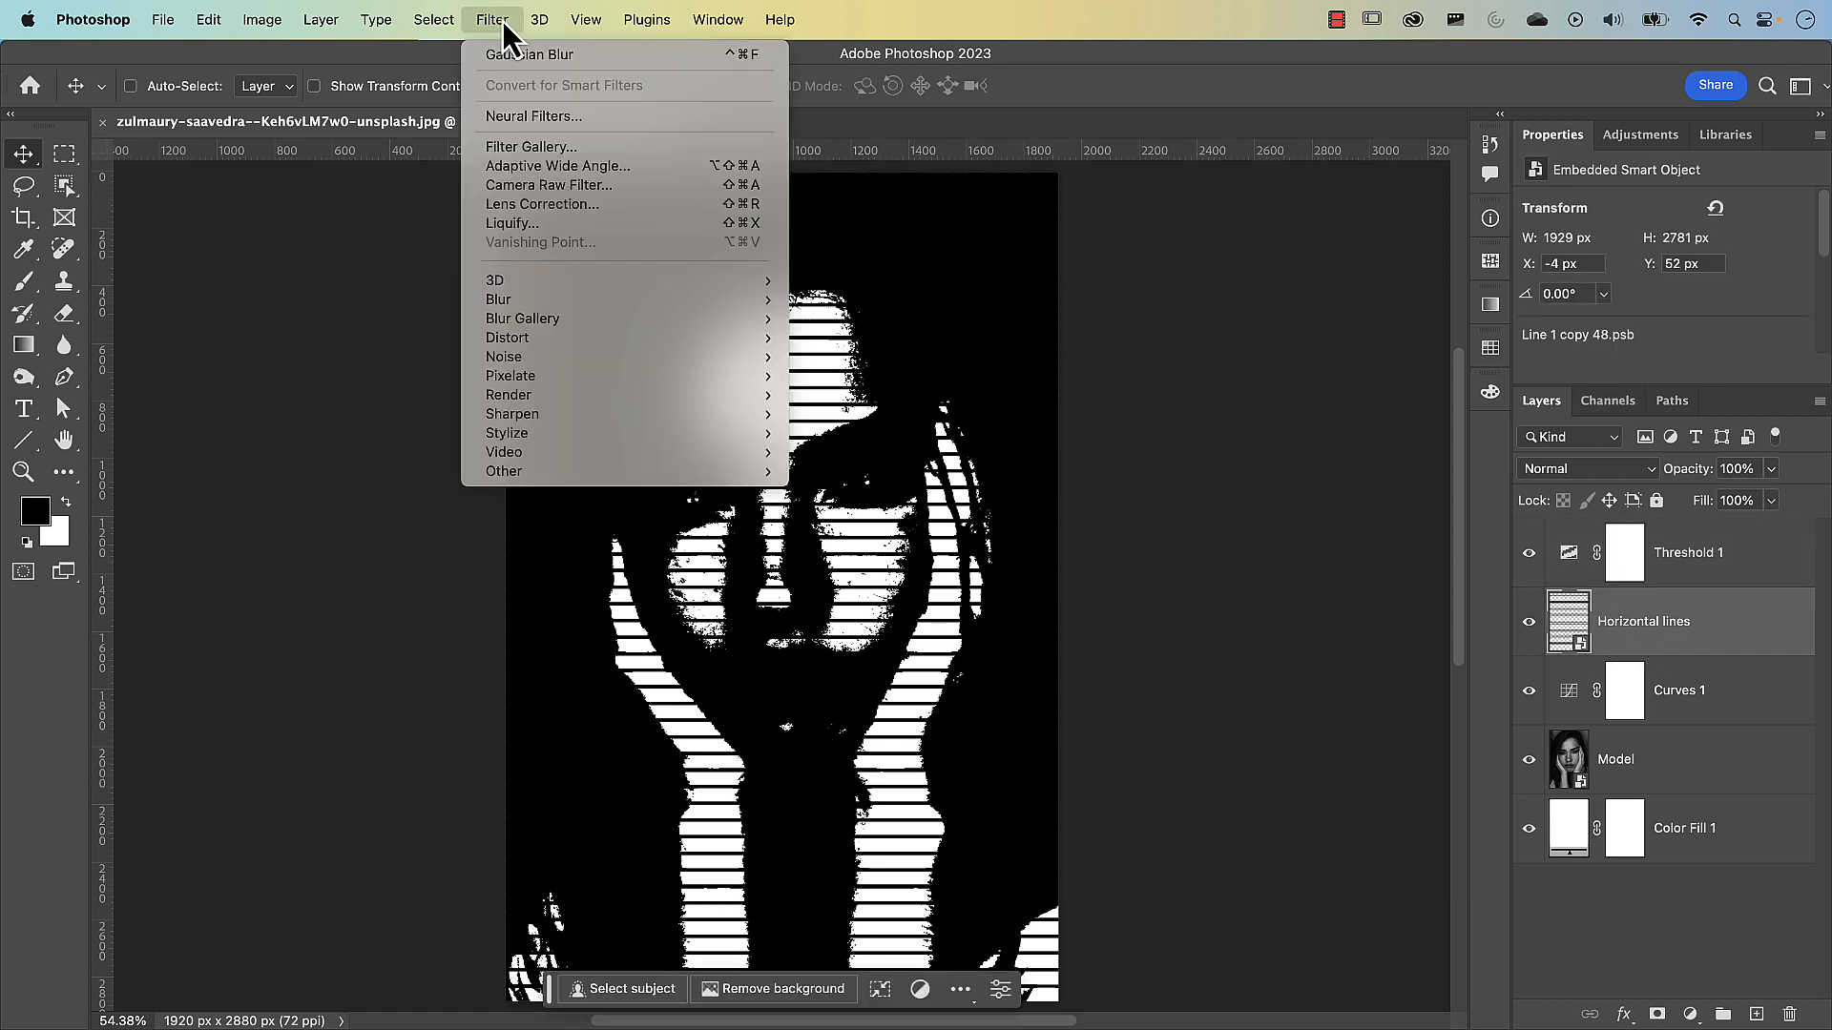
pyautogui.moveTo(621, 301)
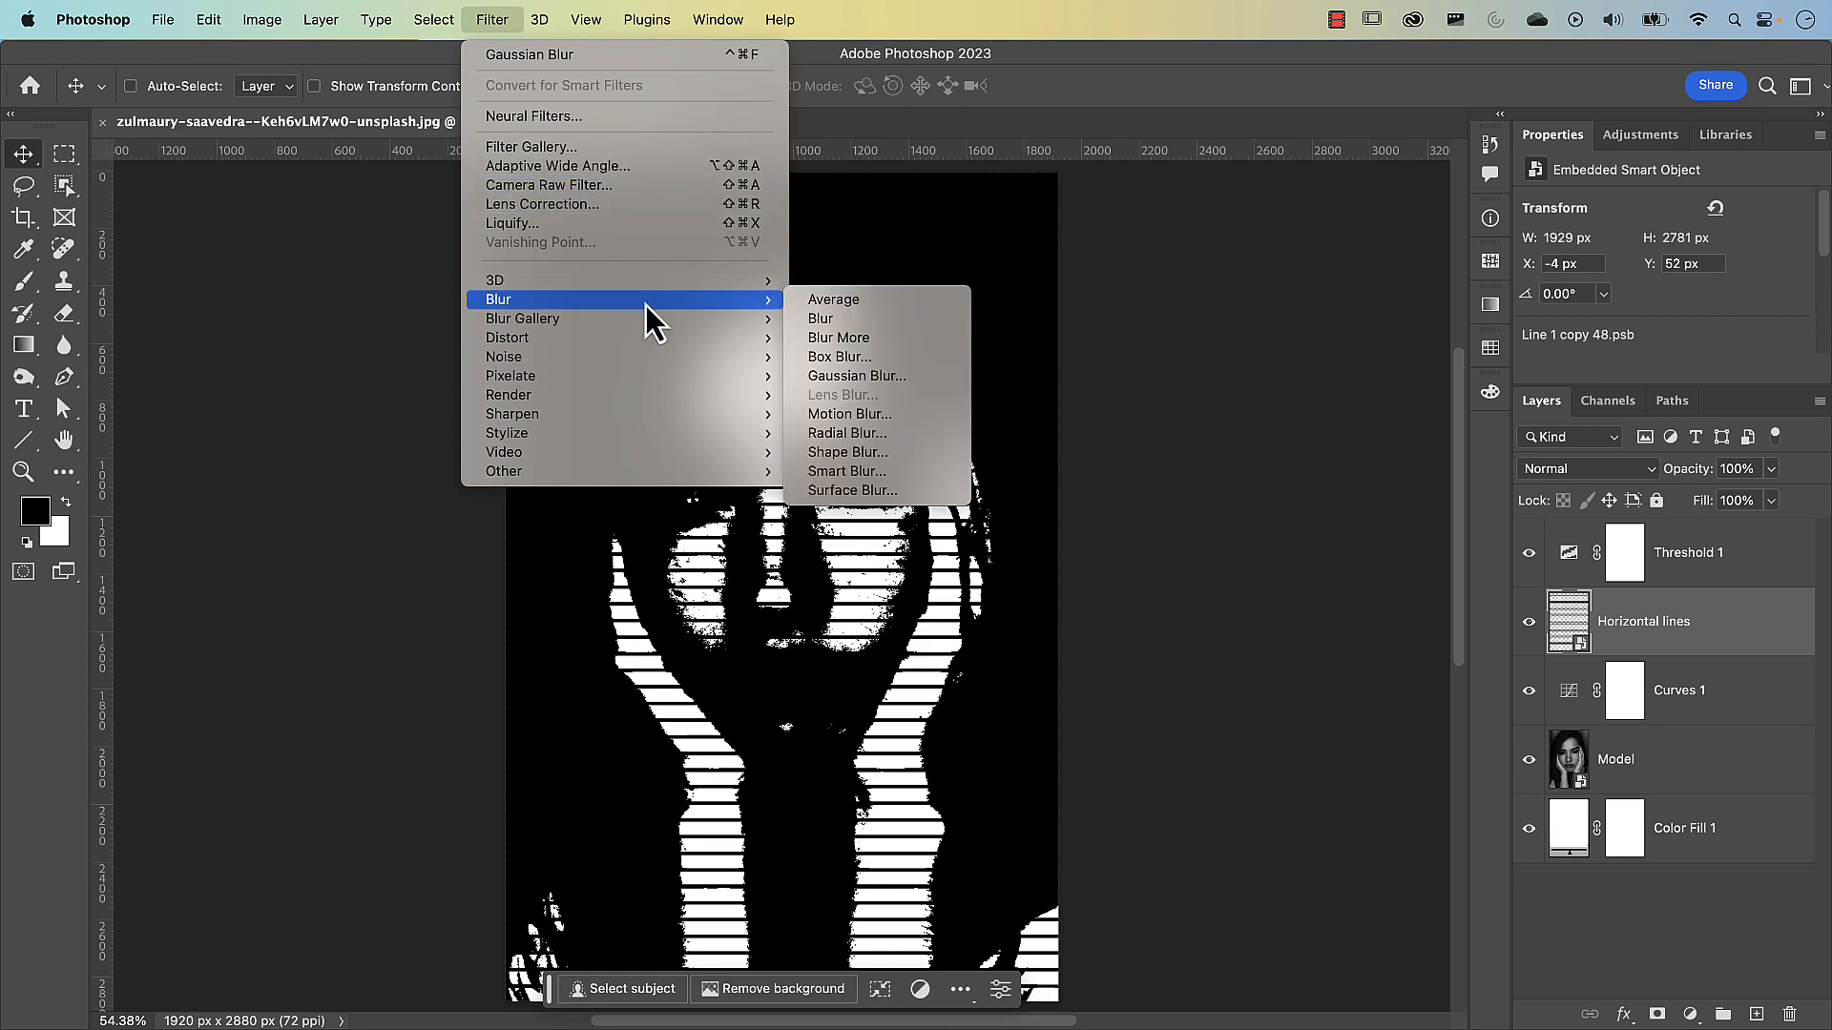
pyautogui.click(845, 376)
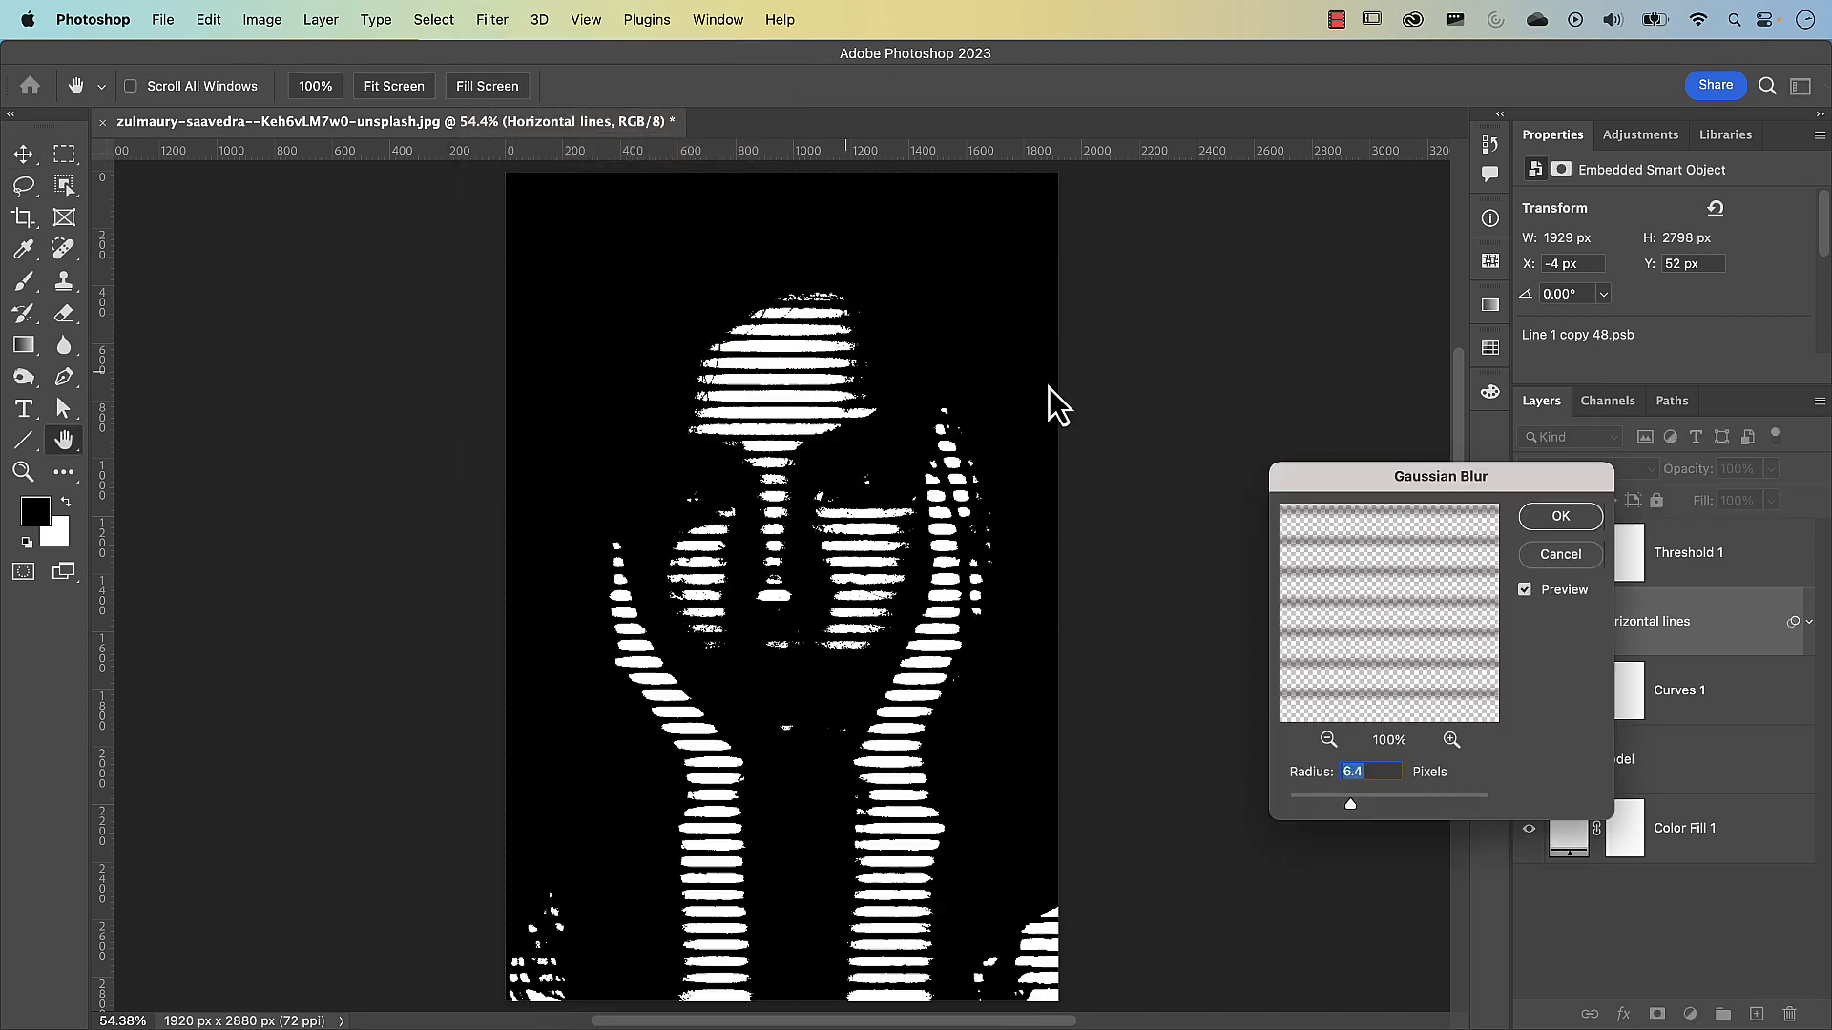
pyautogui.moveTo(1154, 250); pyautogui.dragTo(1139, 229)
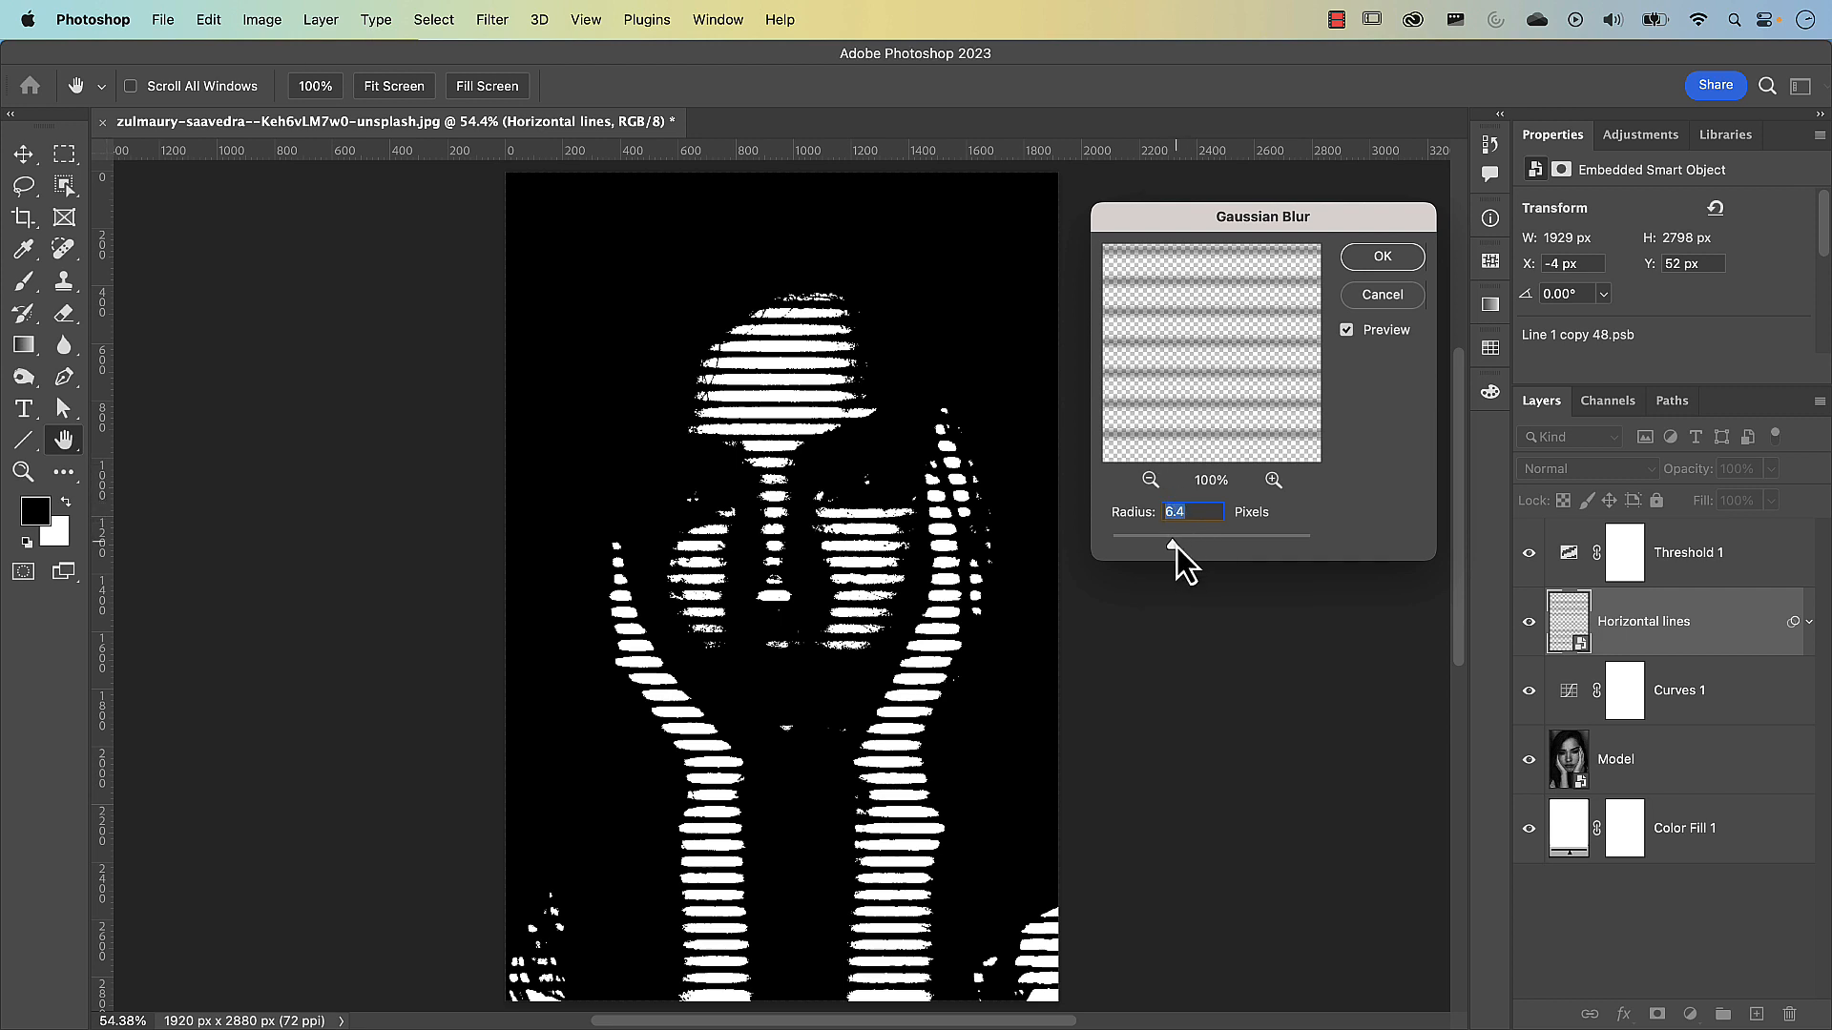
pyautogui.moveTo(1181, 548); pyautogui.dragTo(1181, 549)
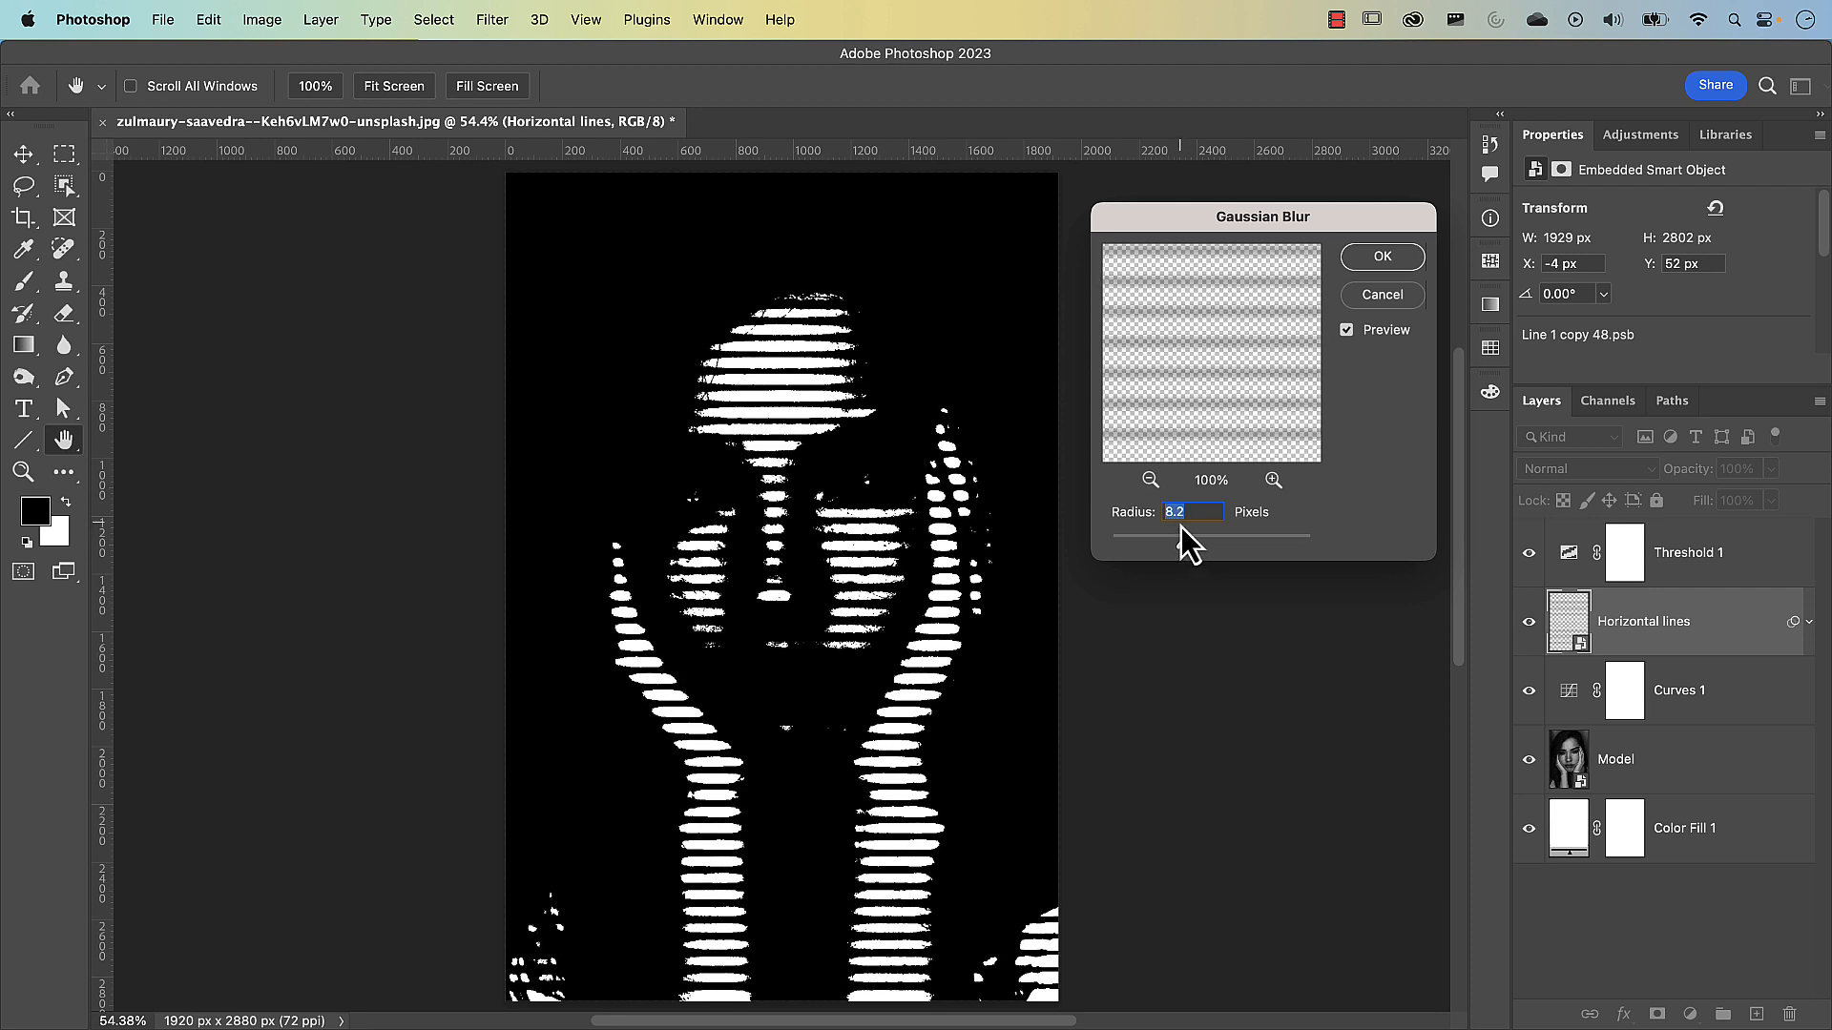
pyautogui.click(1384, 267)
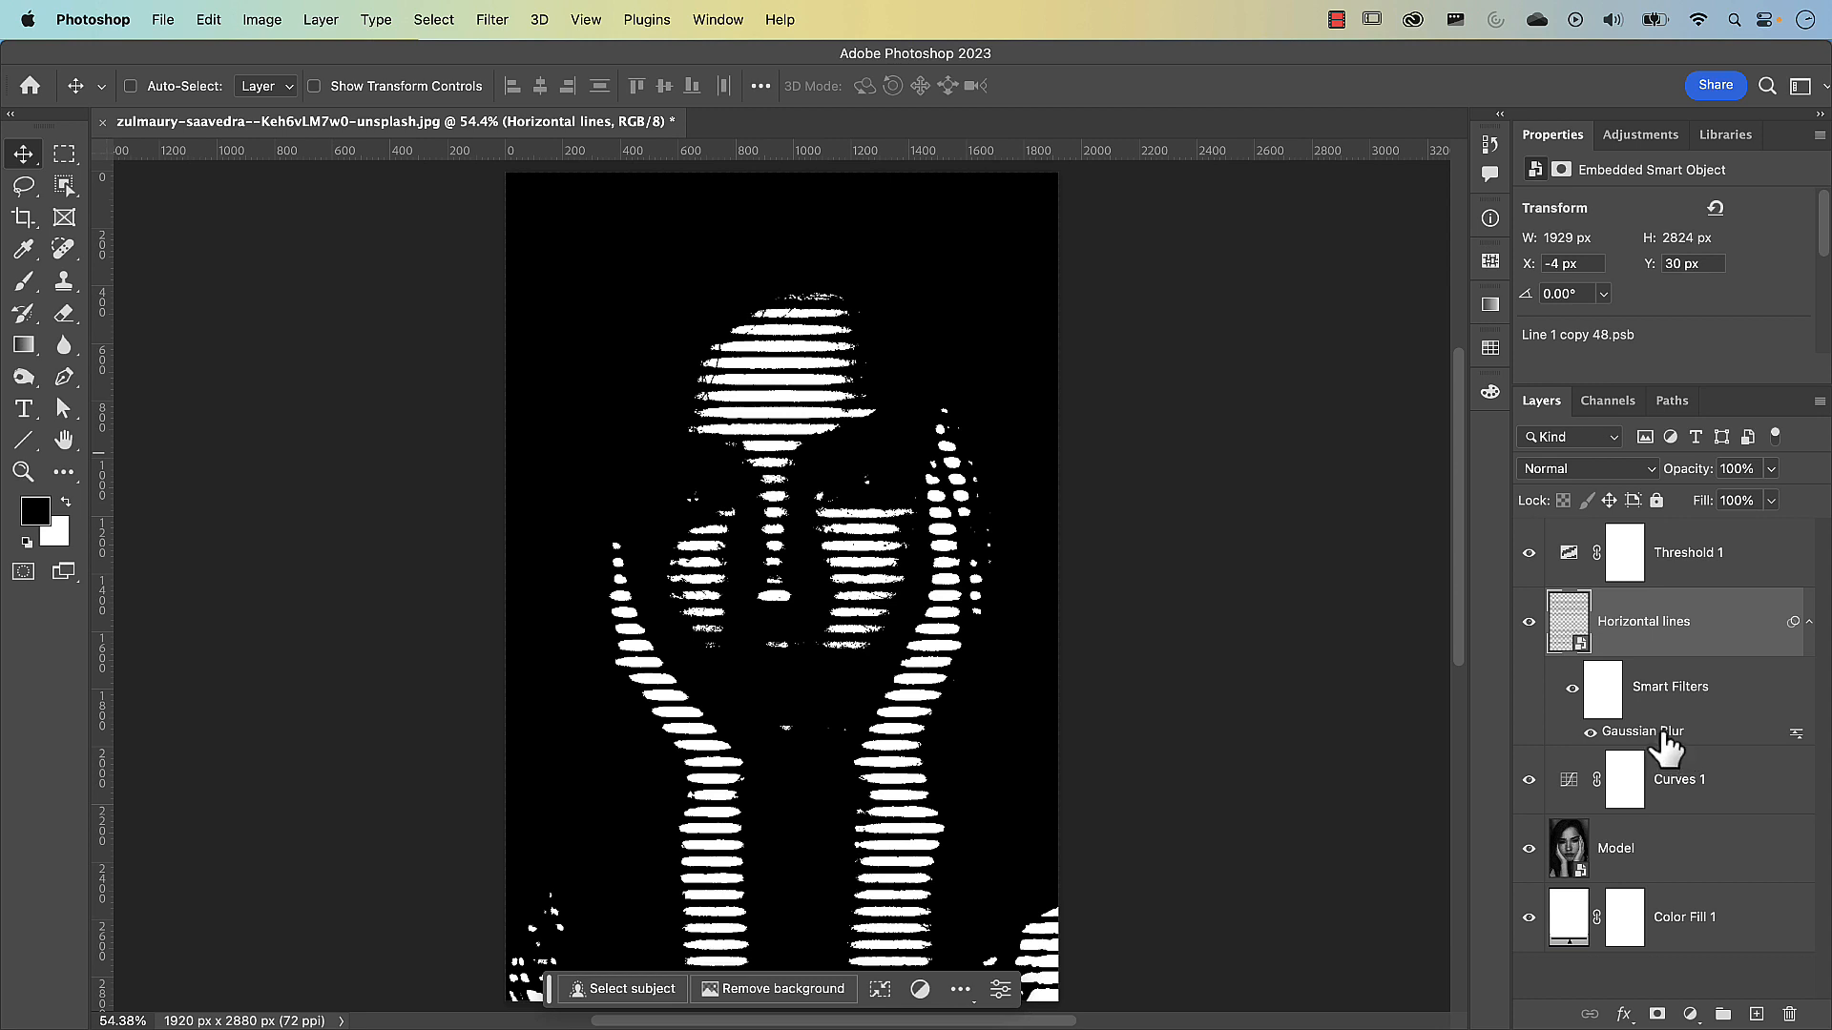
# Copy the Gaussian Blur smart filter from Horizontal lines to the Model layer and set the copy's radius to 4.2 pixels
pyautogui.moveTo(1663, 735); pyautogui.dragTo(1654, 833)
pyautogui.moveTo(1630, 859); pyautogui.dragTo(1634, 864)
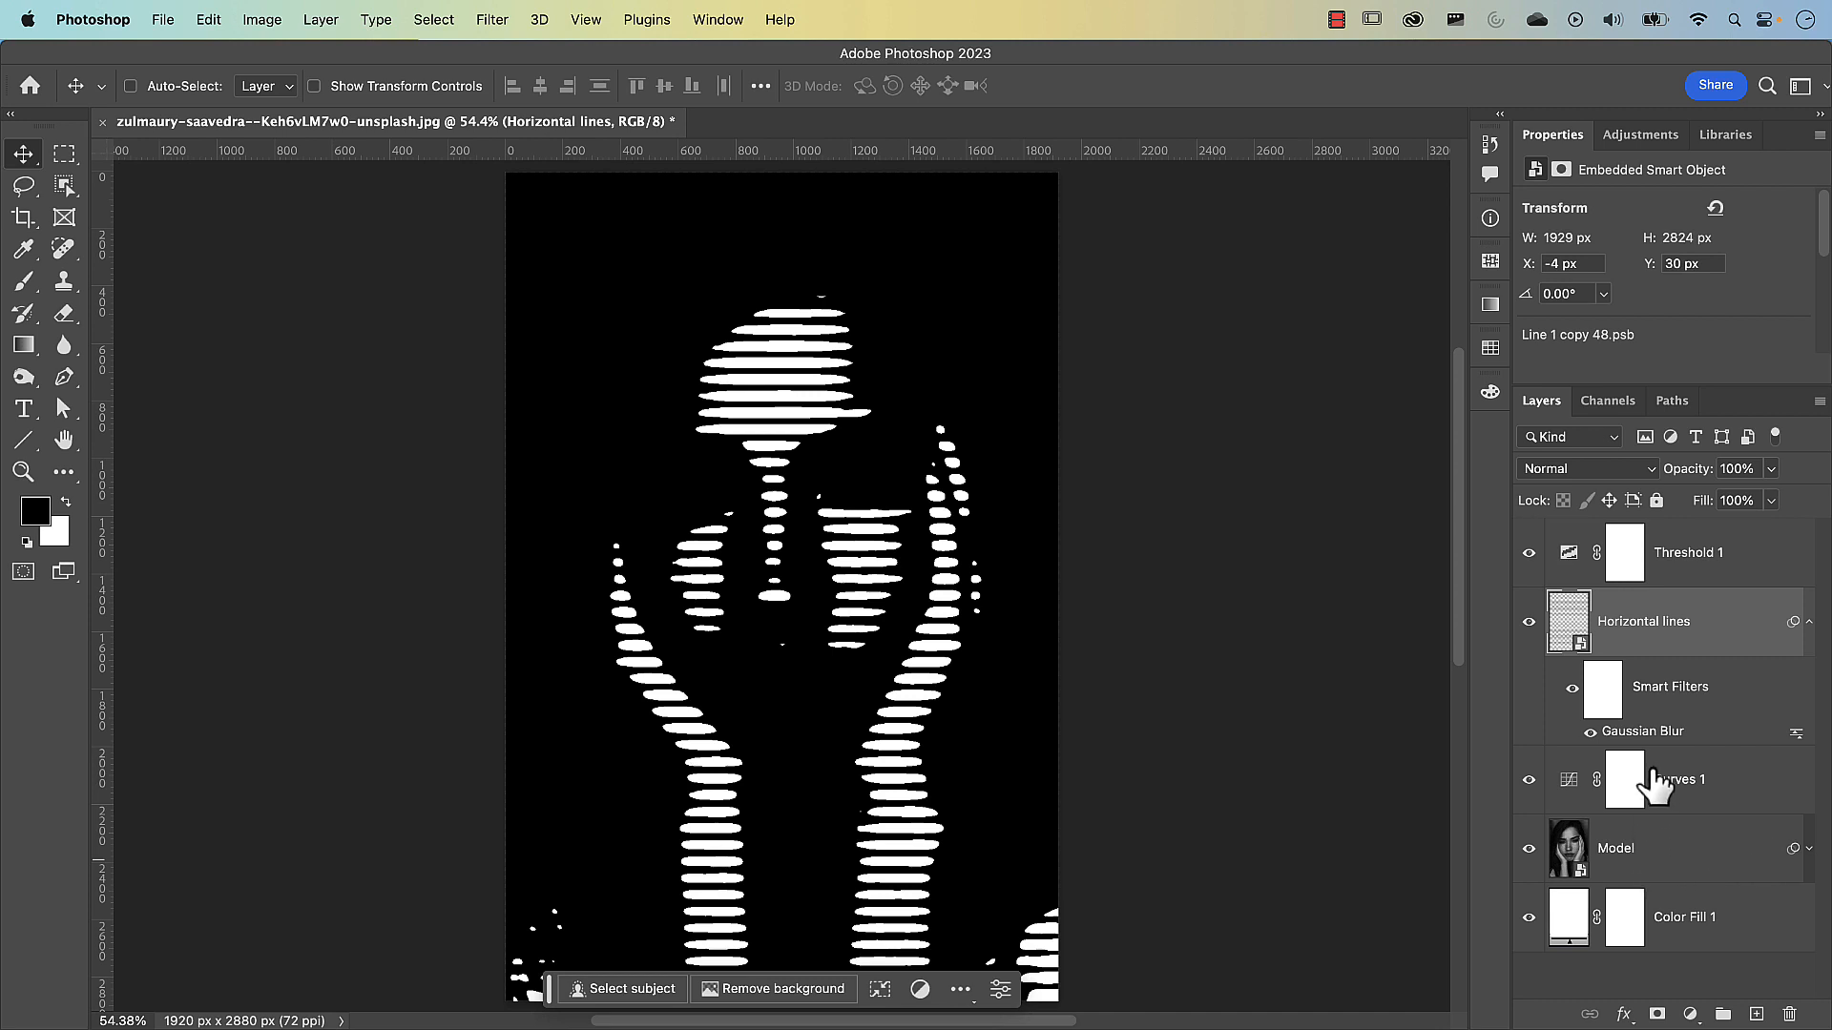
pyautogui.click(1809, 849)
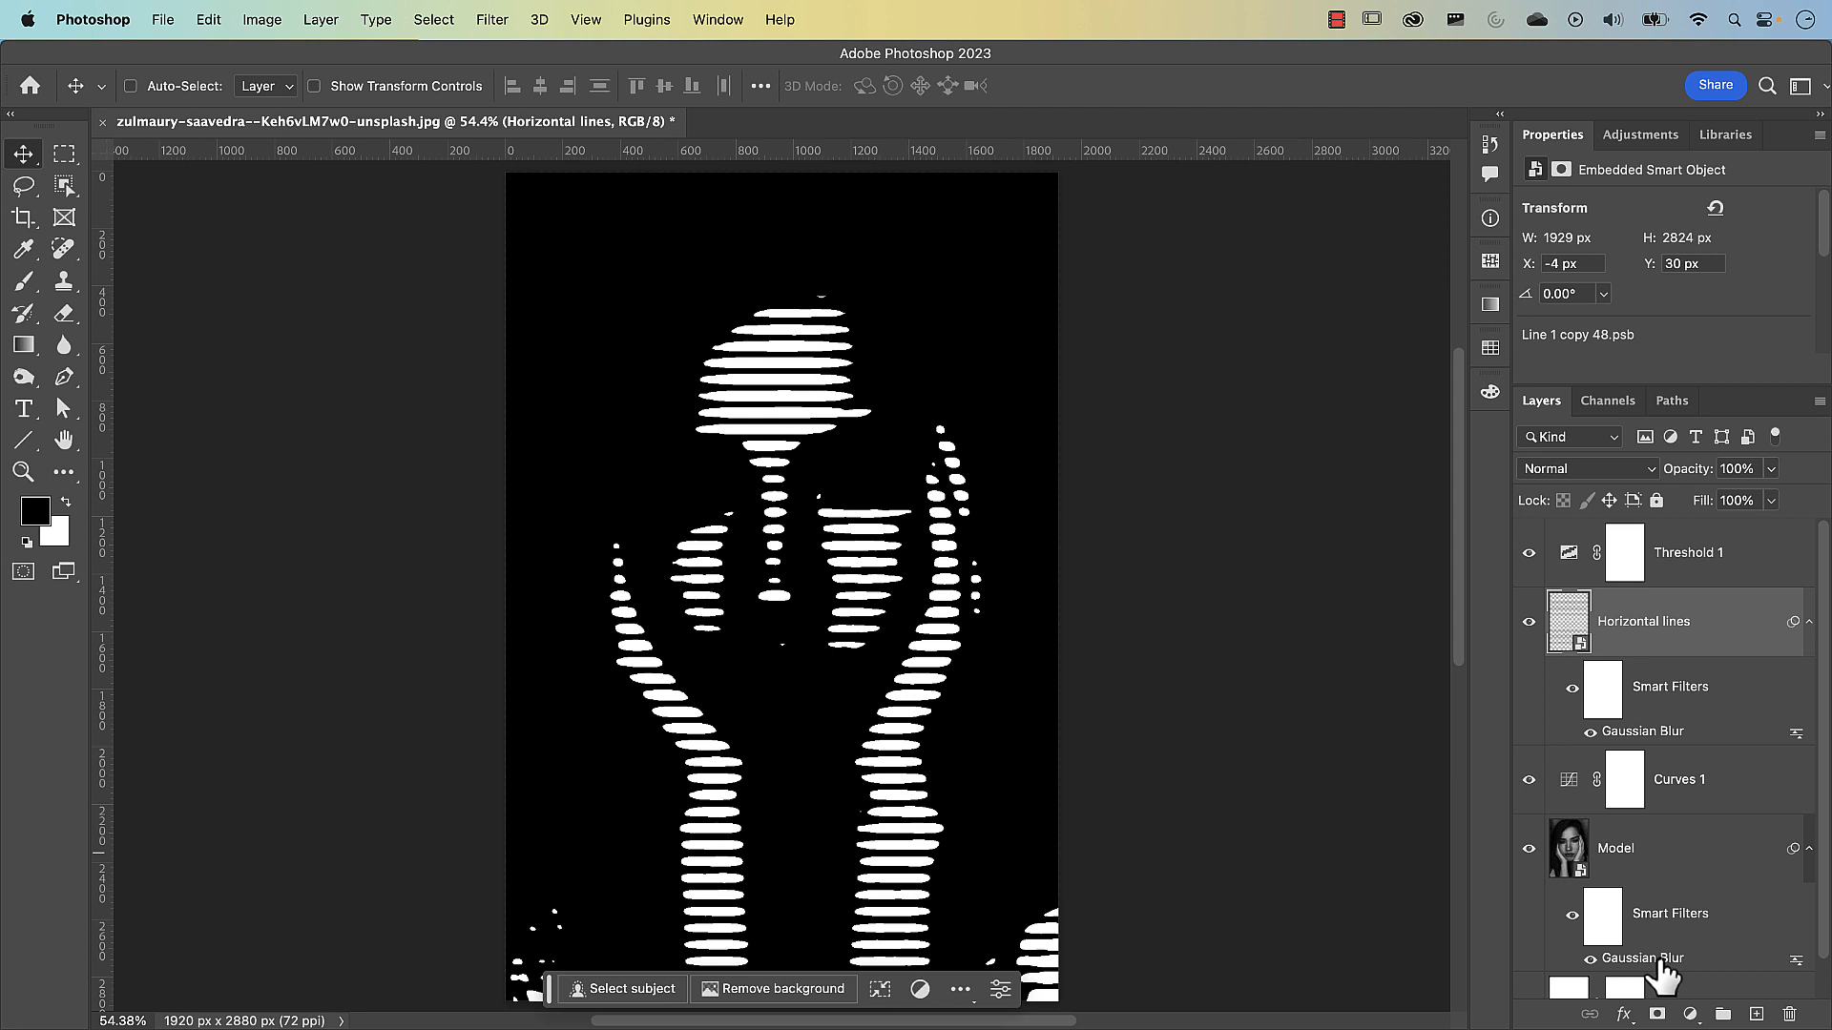
pyautogui.doubleClick(1660, 962)
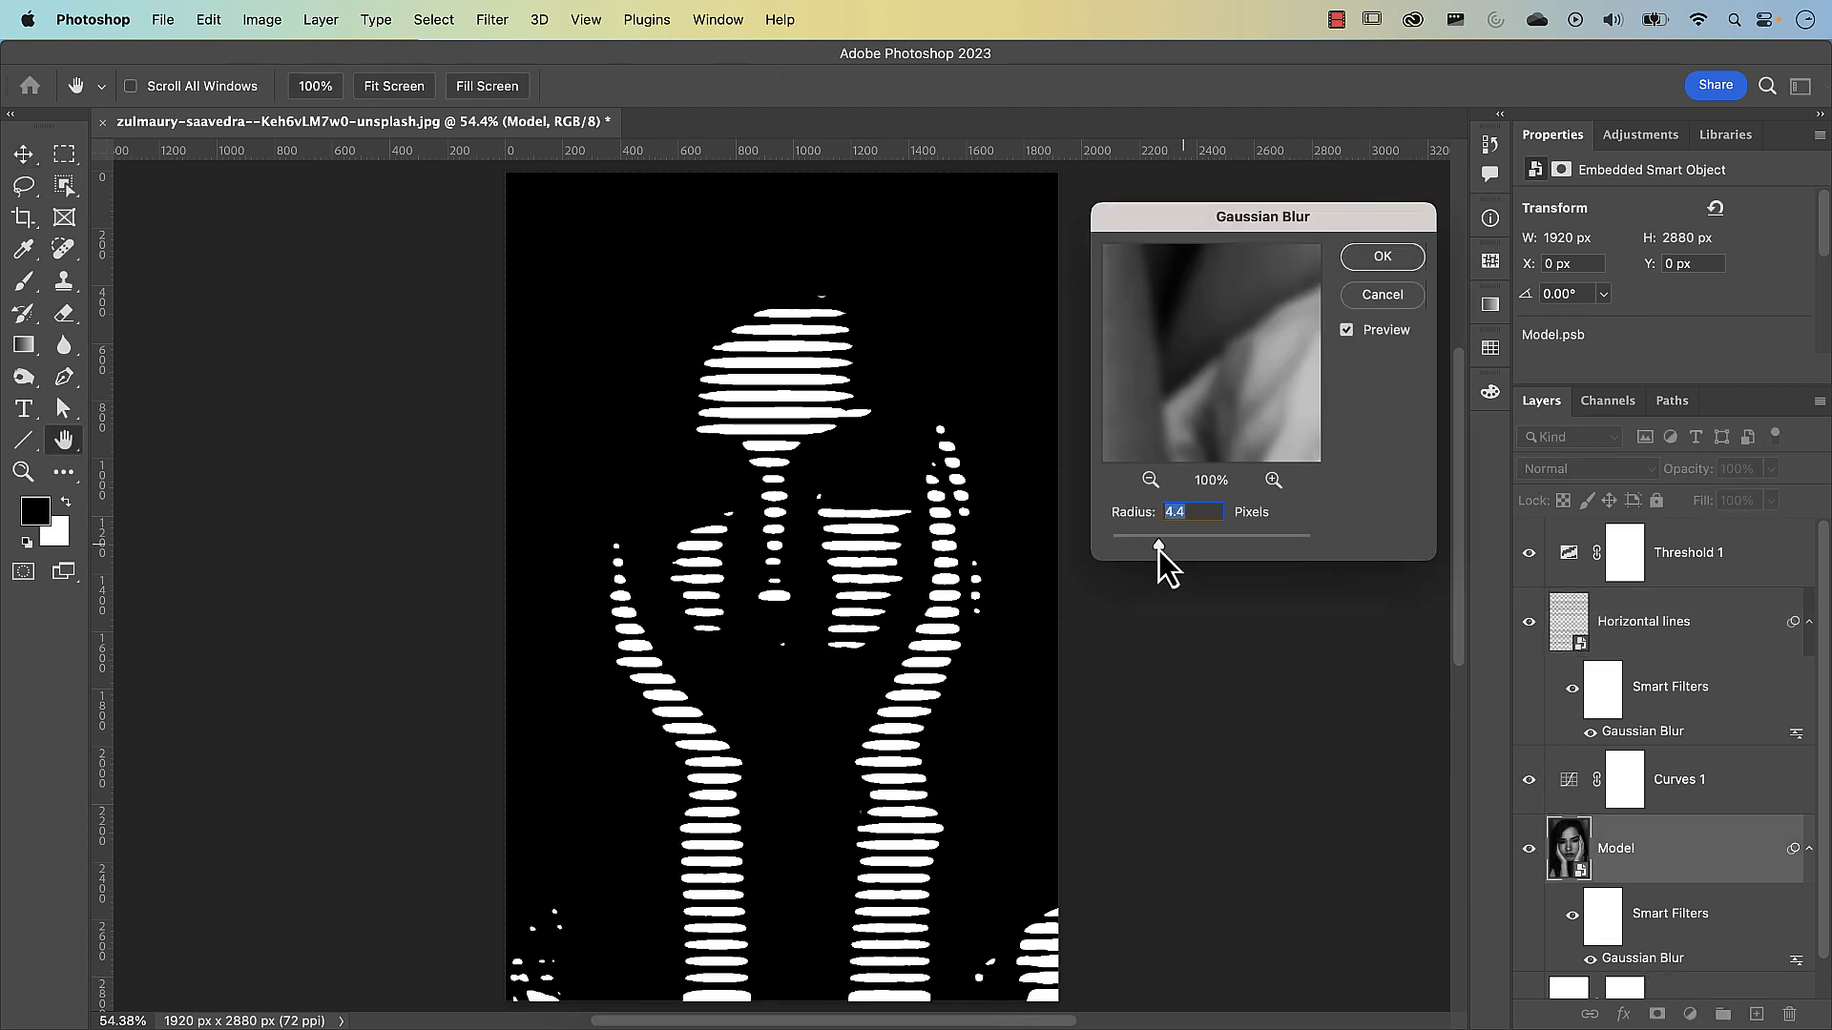
pyautogui.moveTo(1158, 549); pyautogui.dragTo(1156, 550)
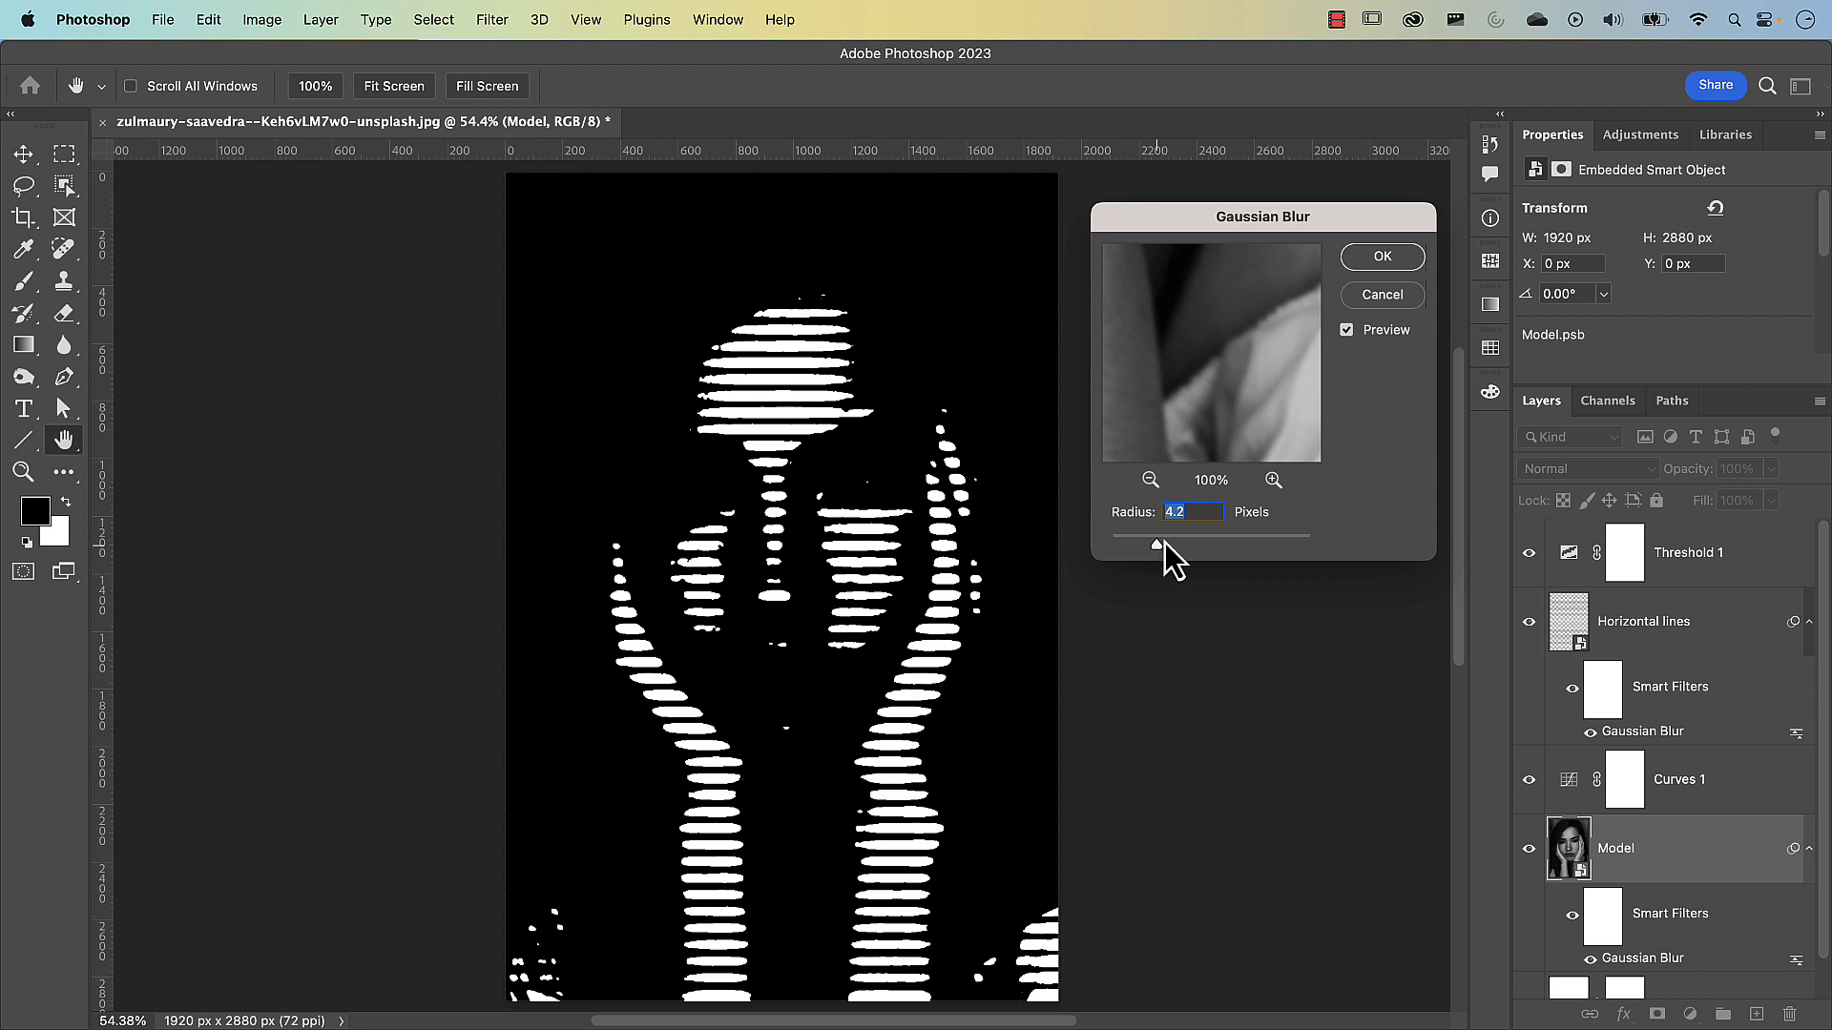
pyautogui.click(1380, 257)
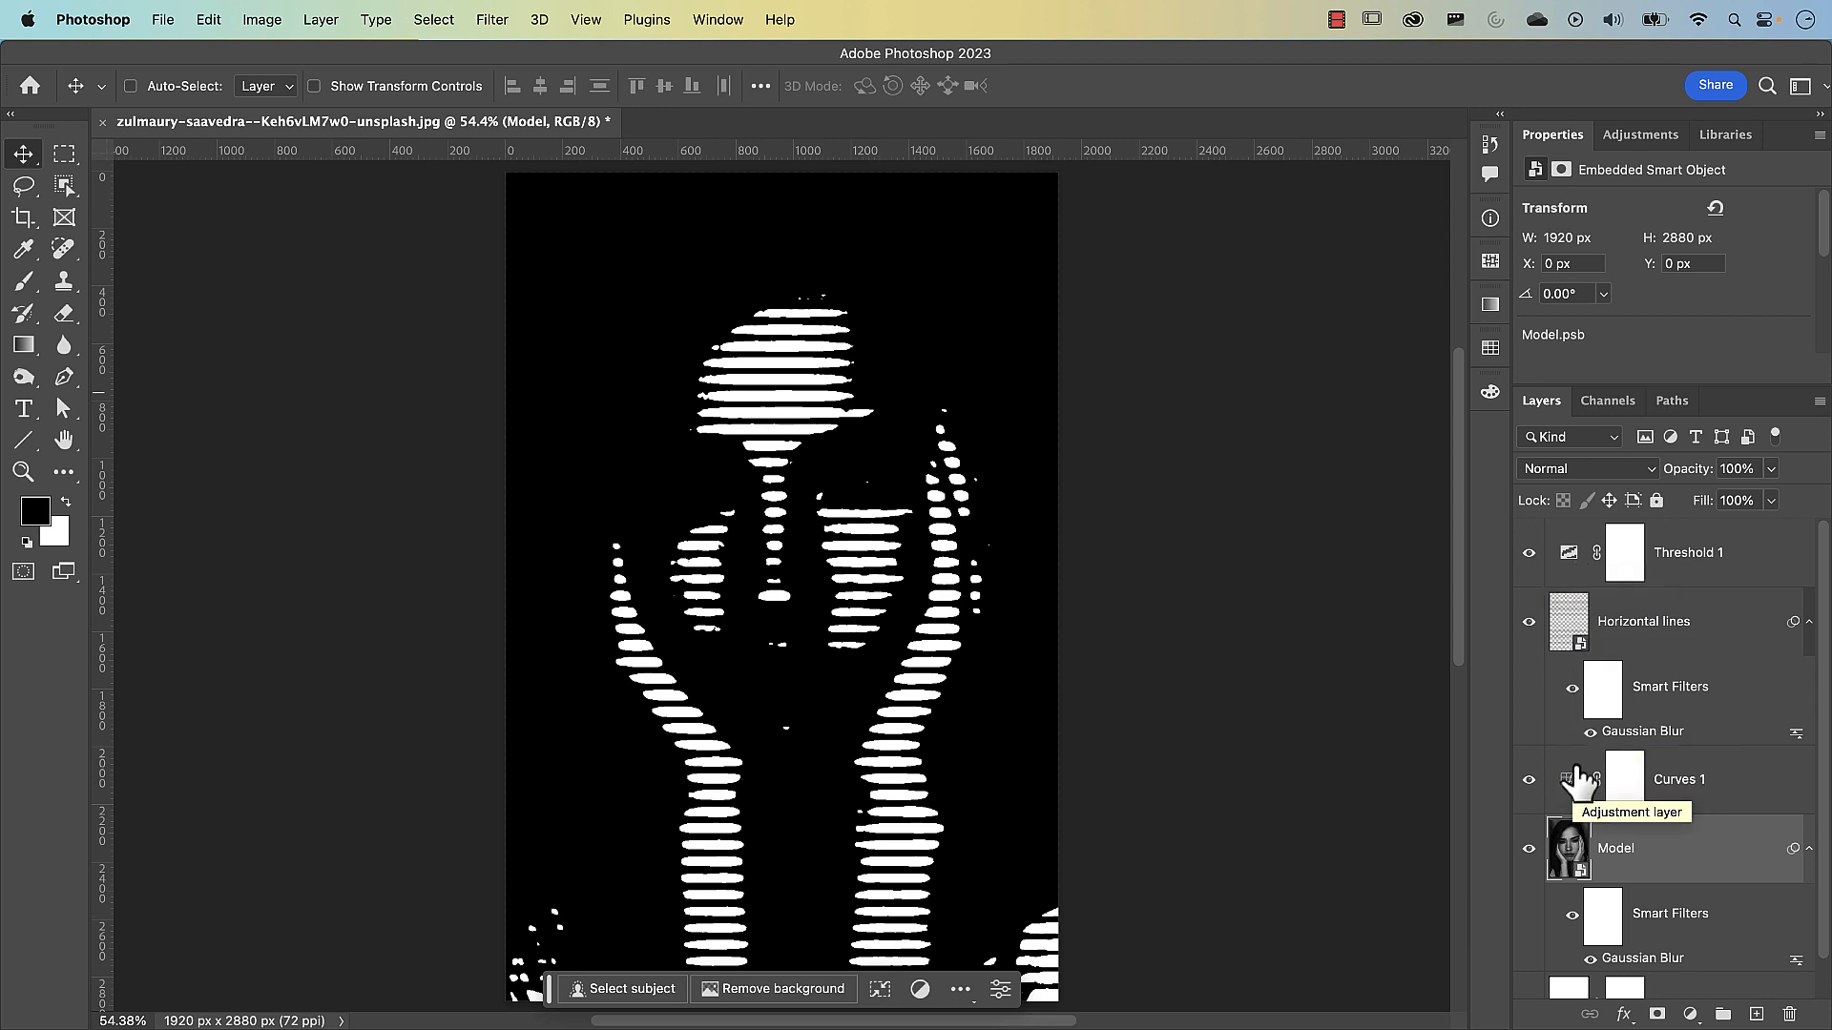
# Set the Threshold 1 adjustment layer's threshold level to 81
pyautogui.click(1576, 559)
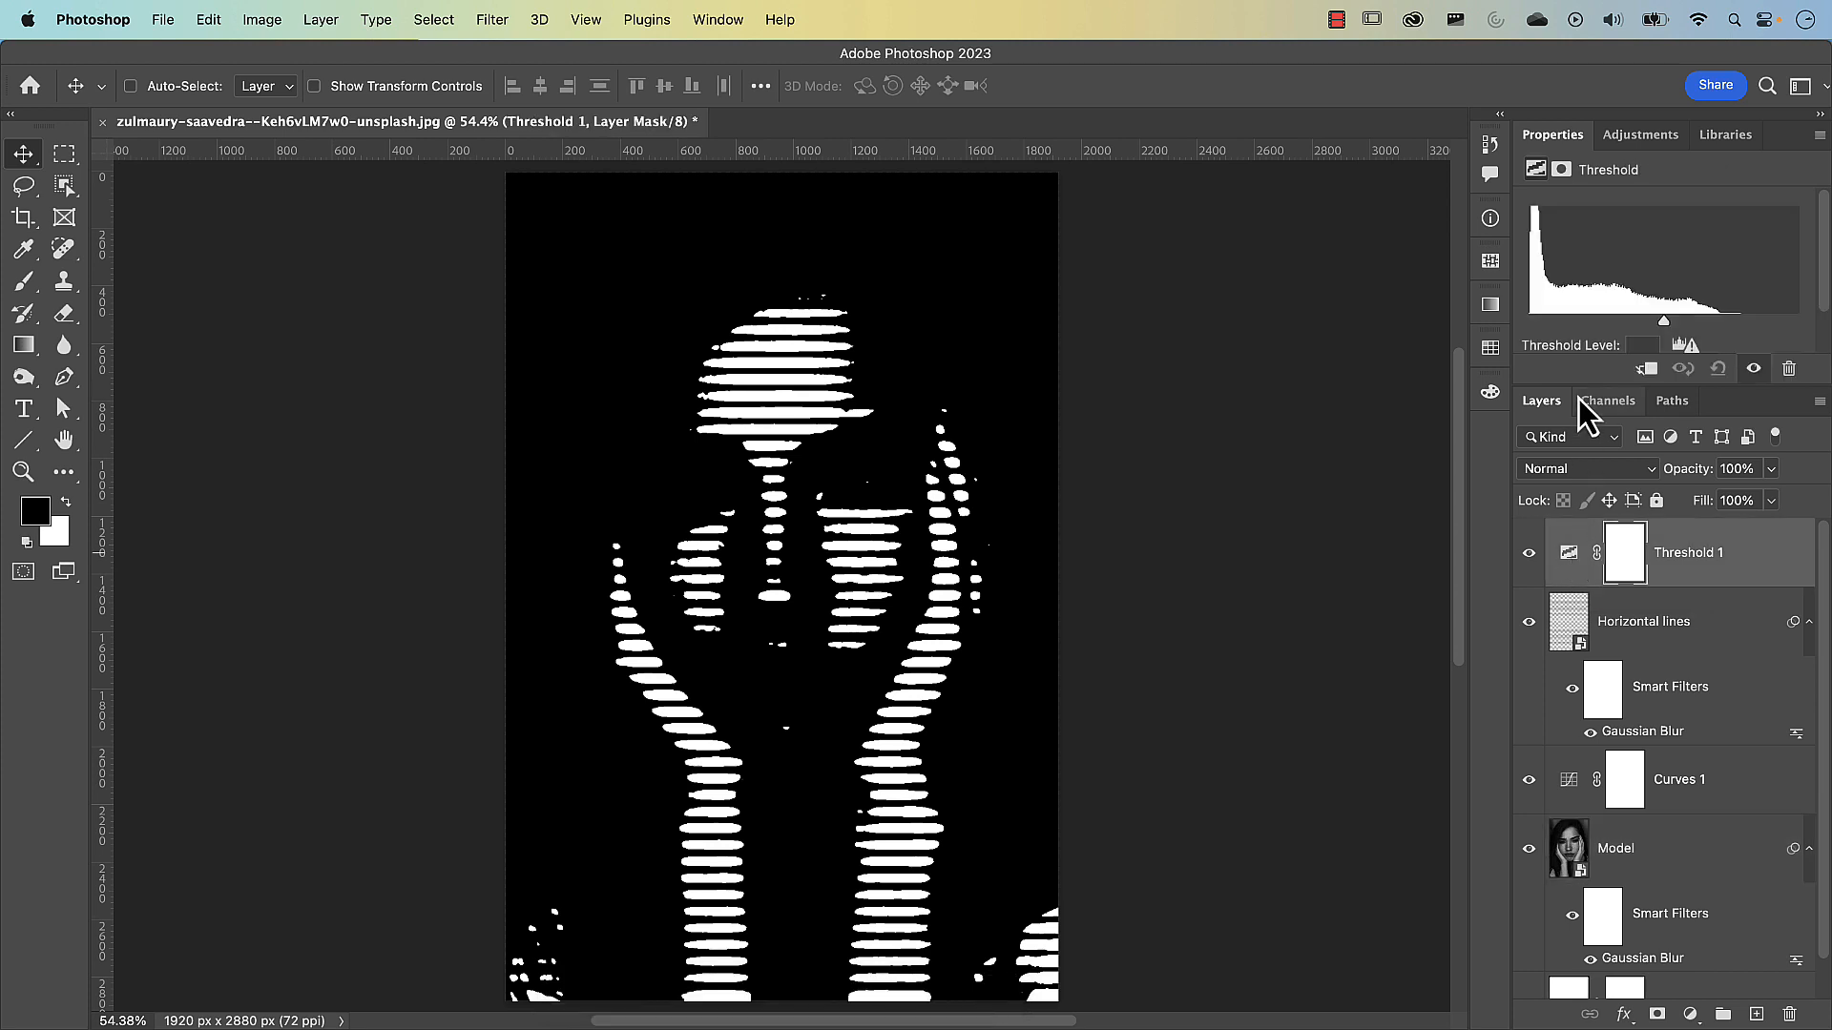
pyautogui.moveTo(1580, 386); pyautogui.dragTo(1585, 461)
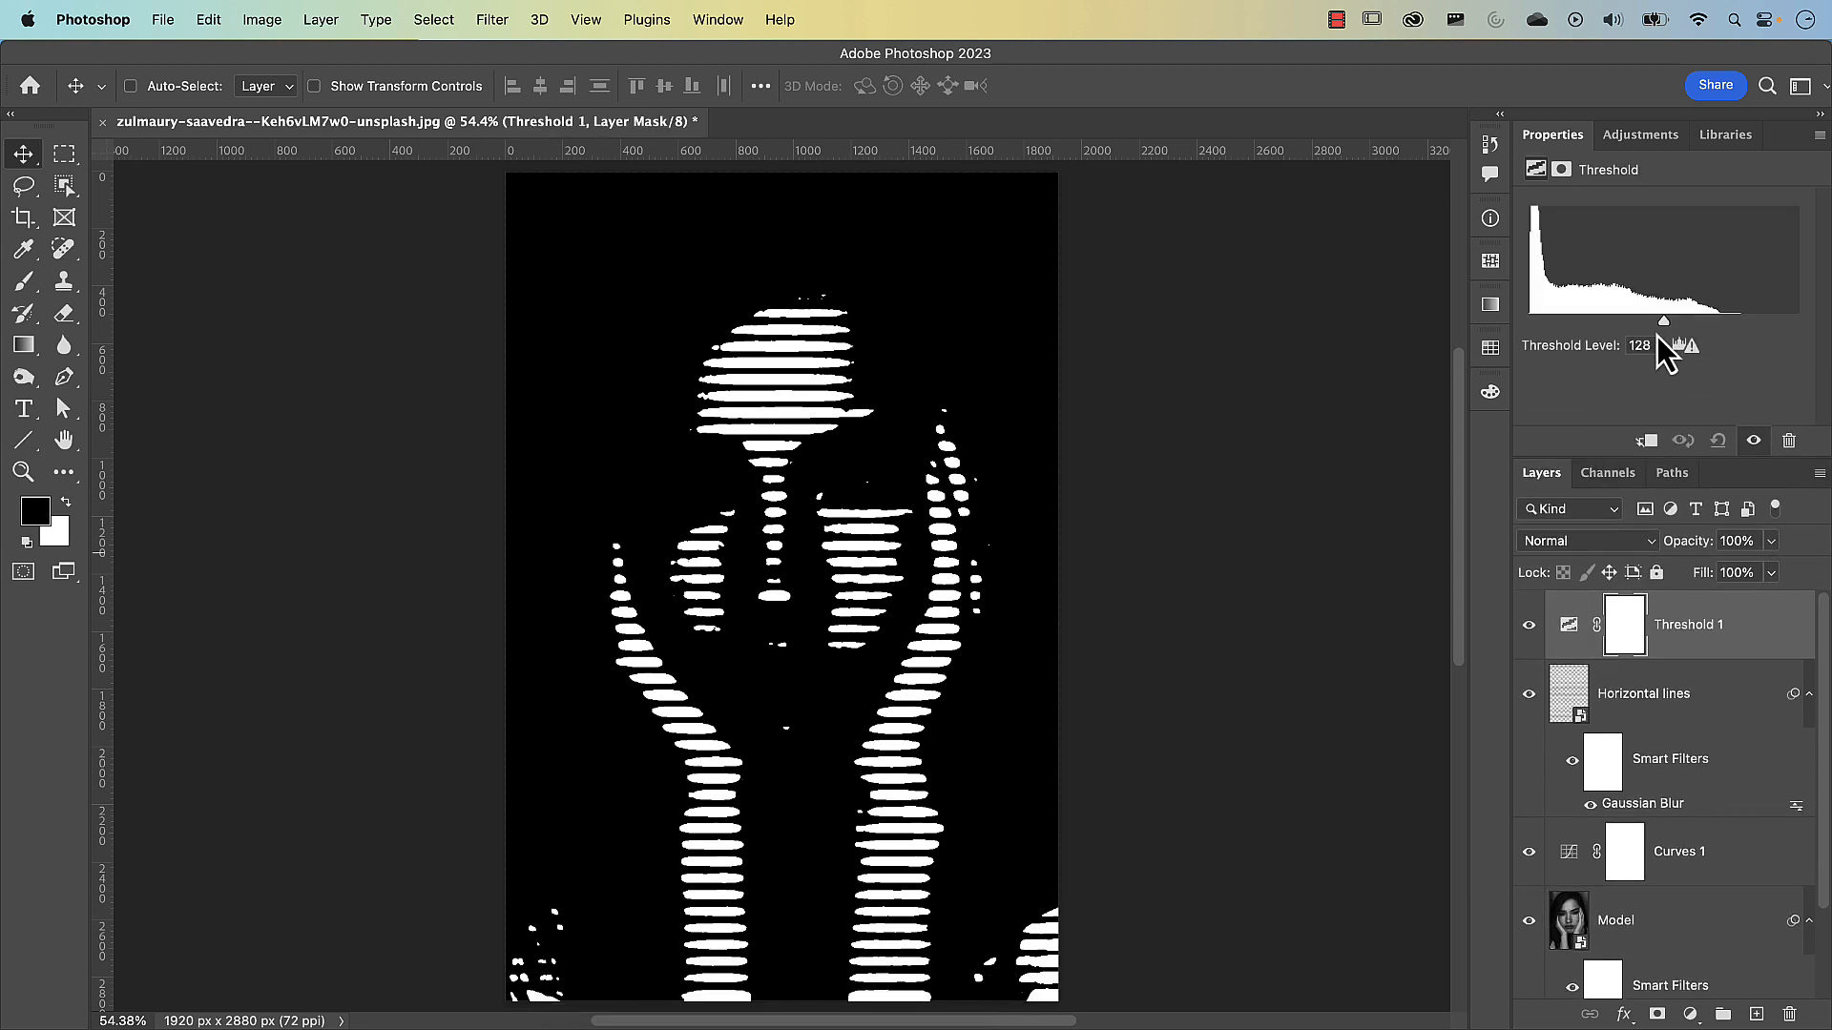
pyautogui.moveTo(1664, 324); pyautogui.dragTo(1616, 328)
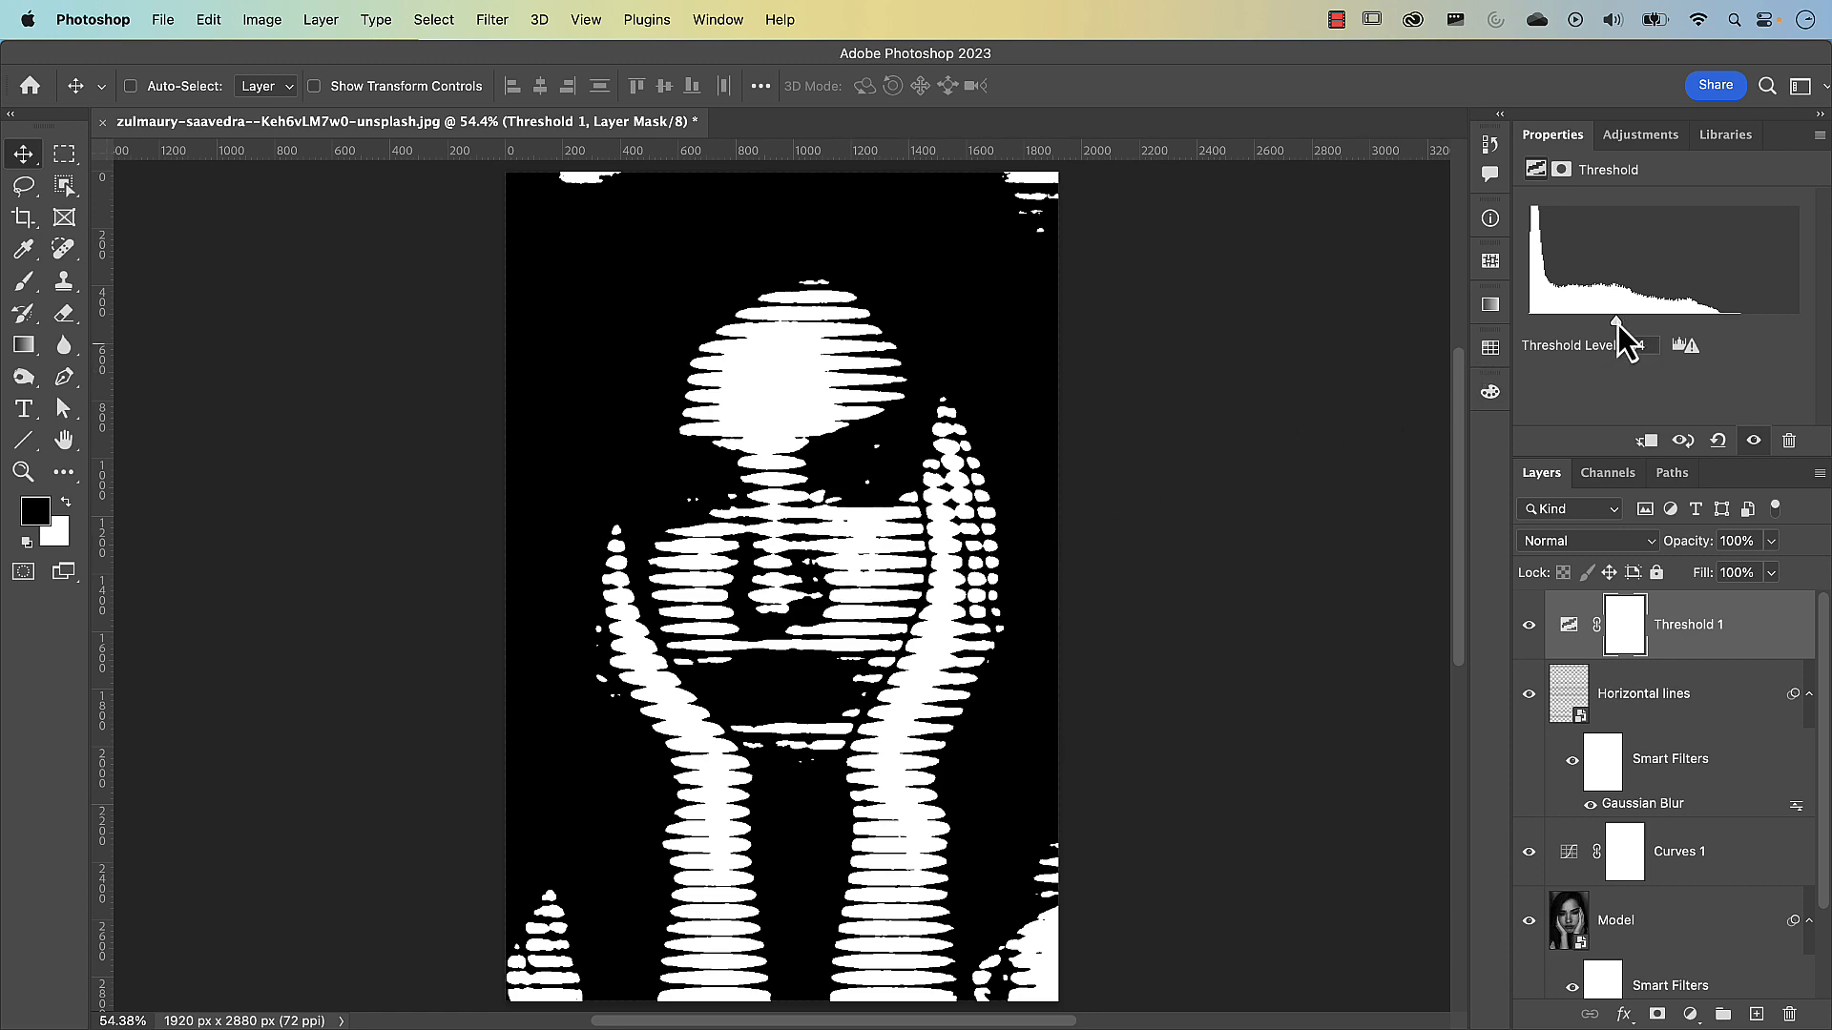
pyautogui.moveTo(1617, 325)
pyautogui.mouseDown()
pyautogui.moveTo(1570, 329)
pyautogui.moveTo(1611, 340)
pyautogui.mouseUp()
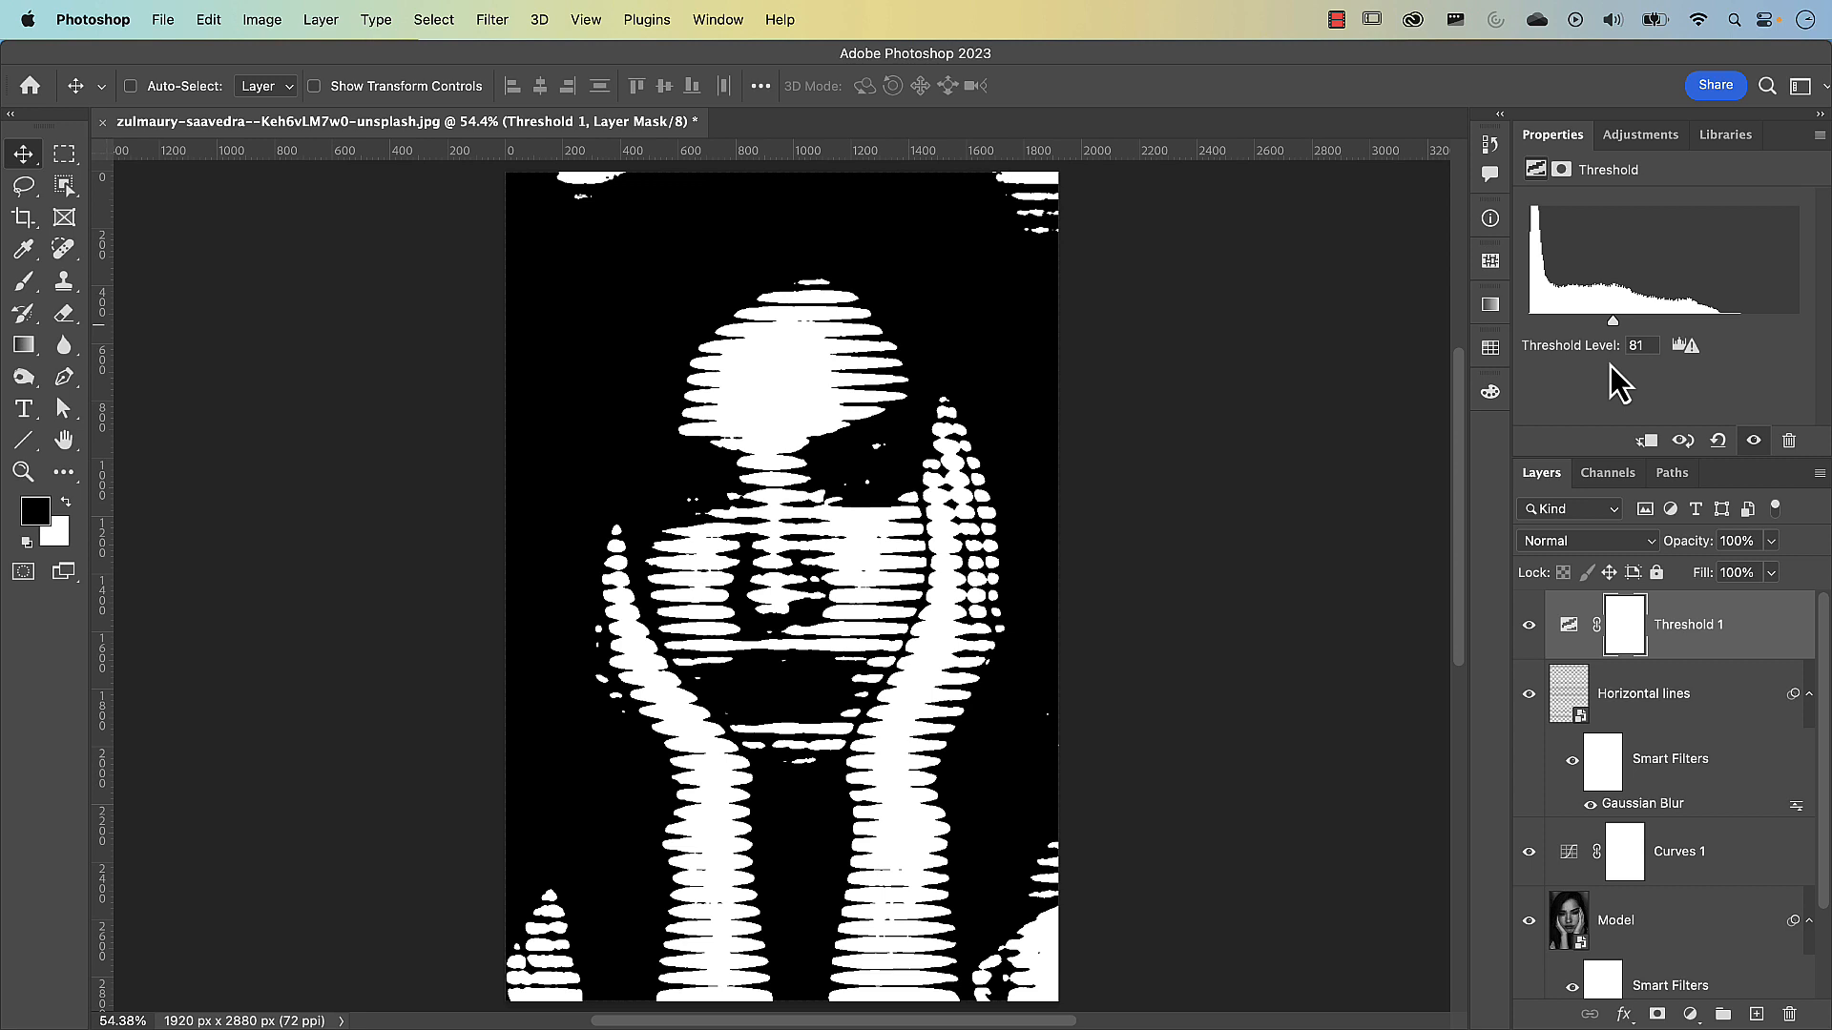
# In the Curves 1 adjustment, move the black point to input 73, output 84 and the white point to input 153, output 170
pyautogui.click(1572, 870)
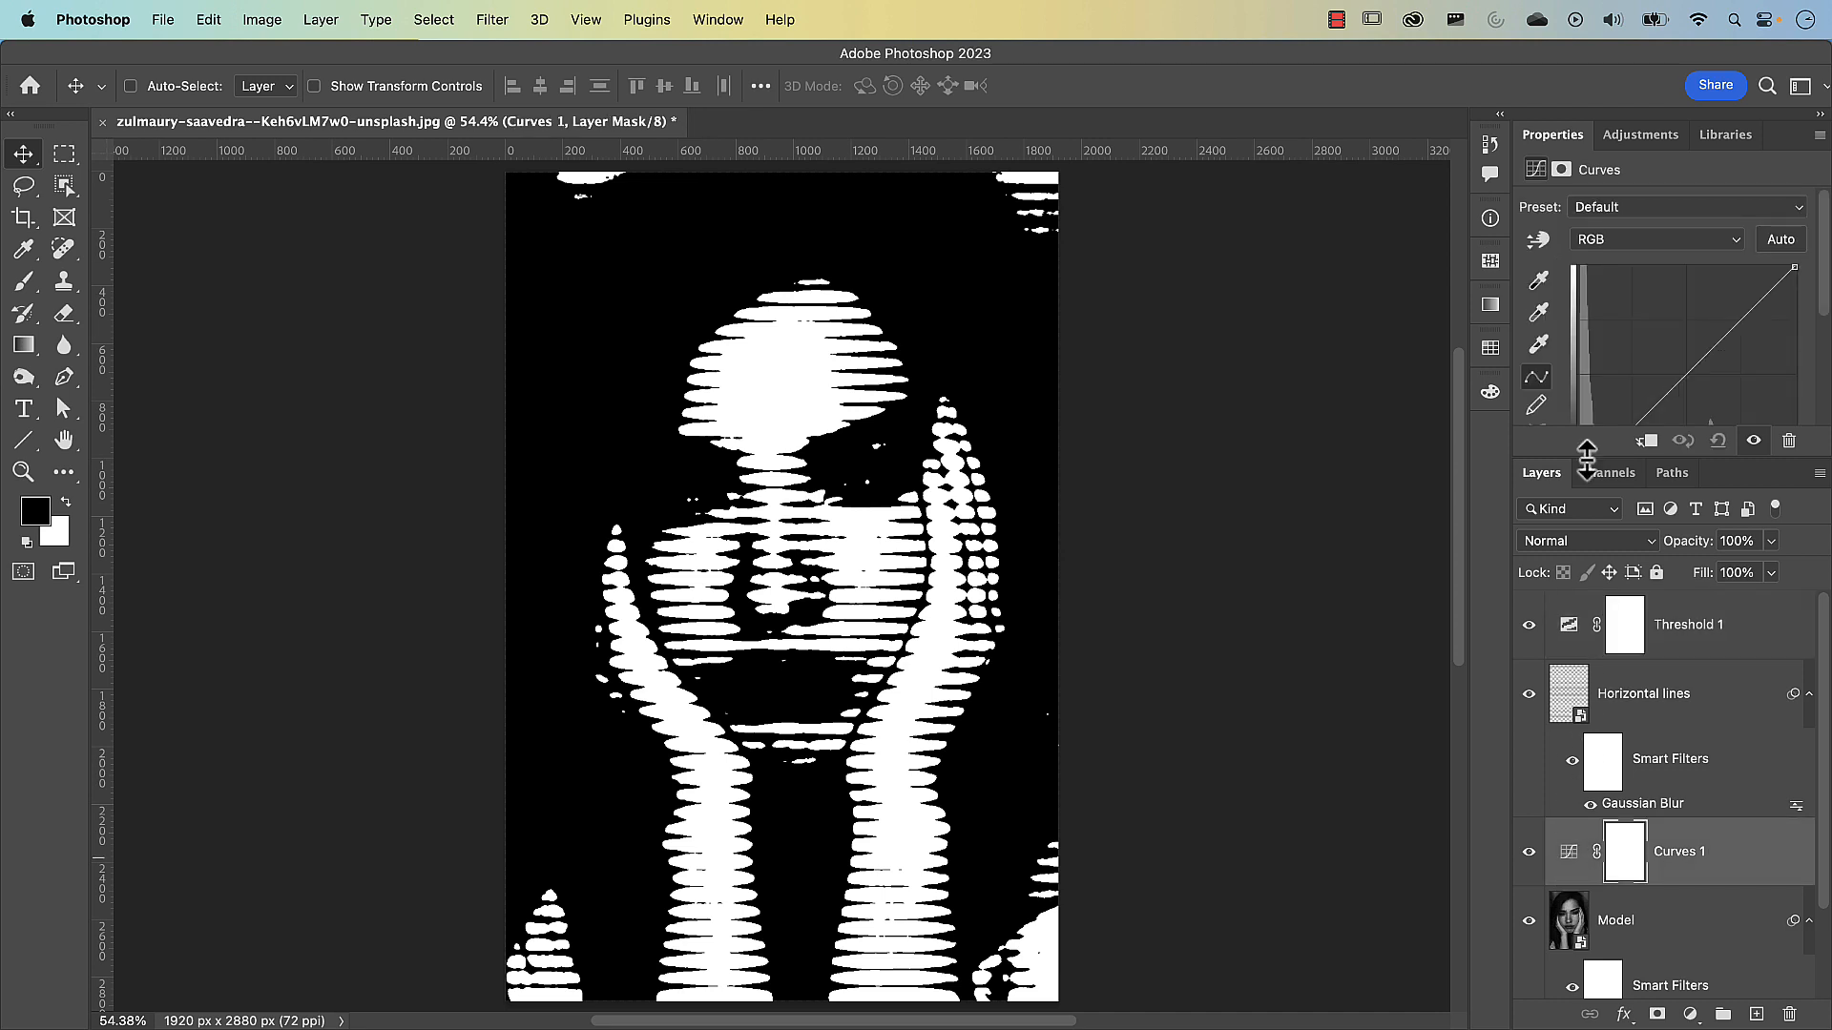
pyautogui.moveTo(1585, 456); pyautogui.dragTo(1589, 572)
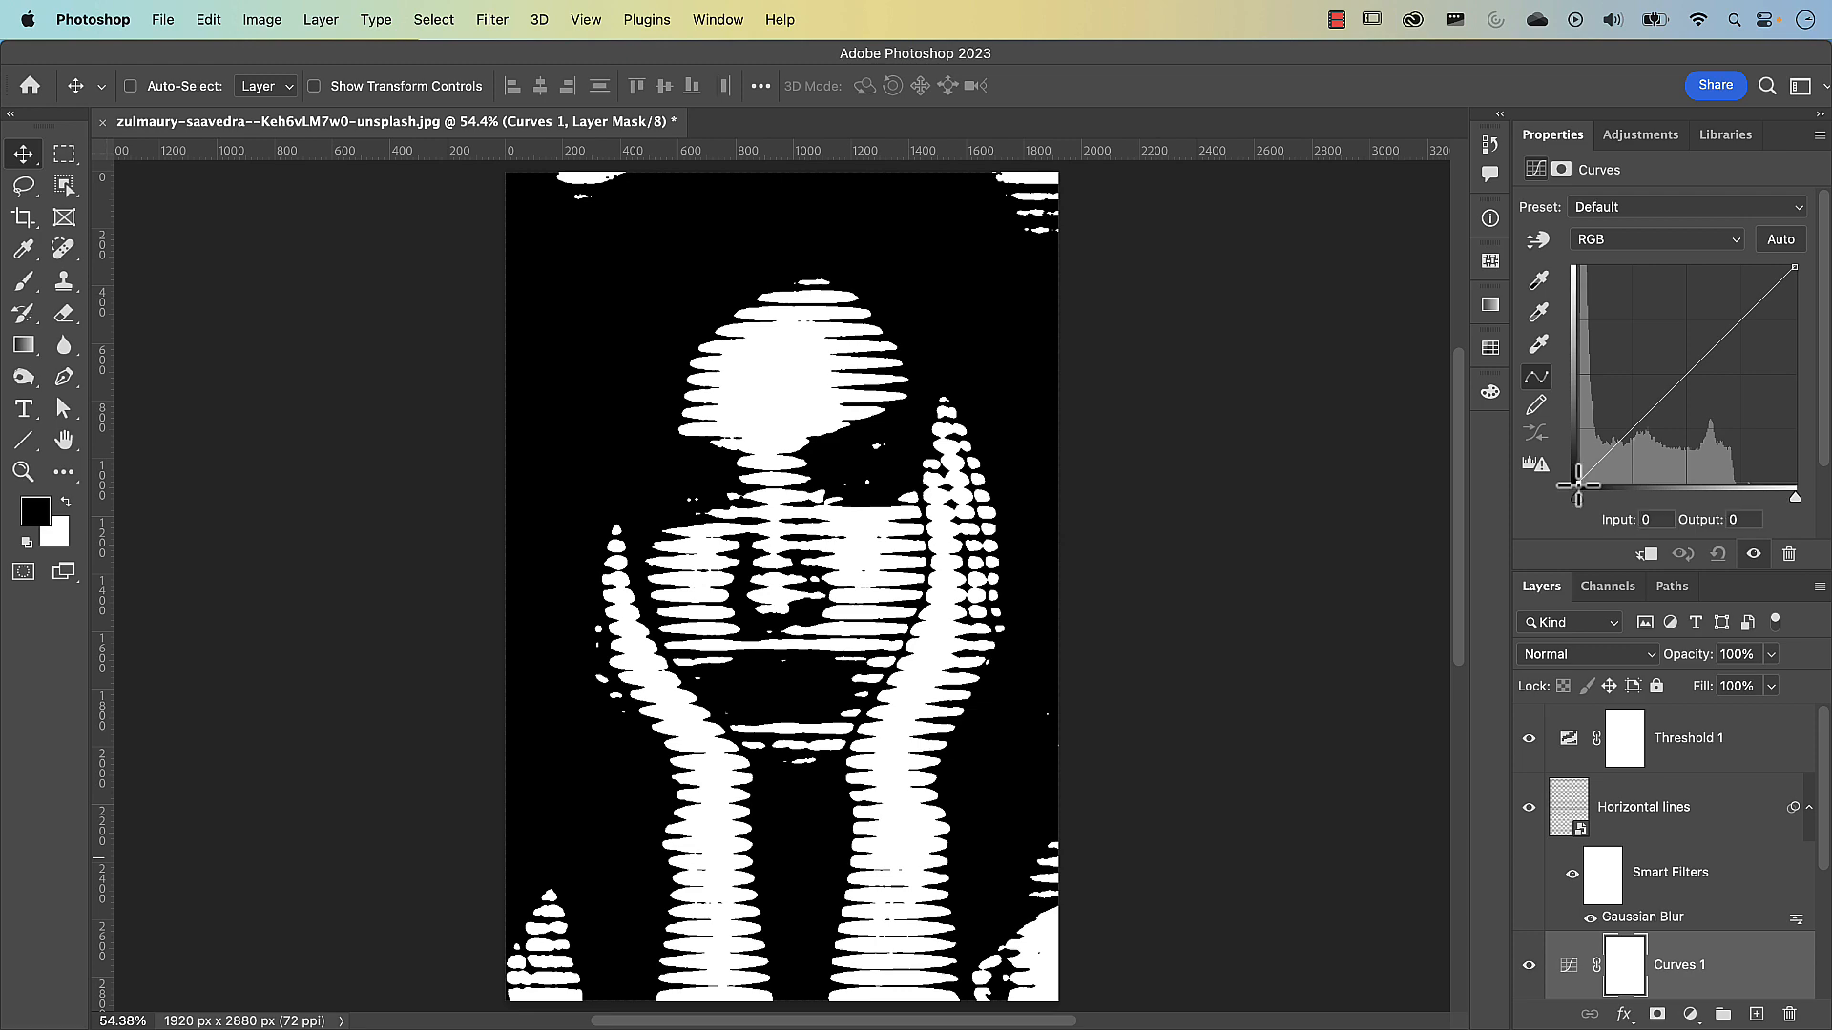
pyautogui.moveTo(1578, 484); pyautogui.dragTo(1637, 404)
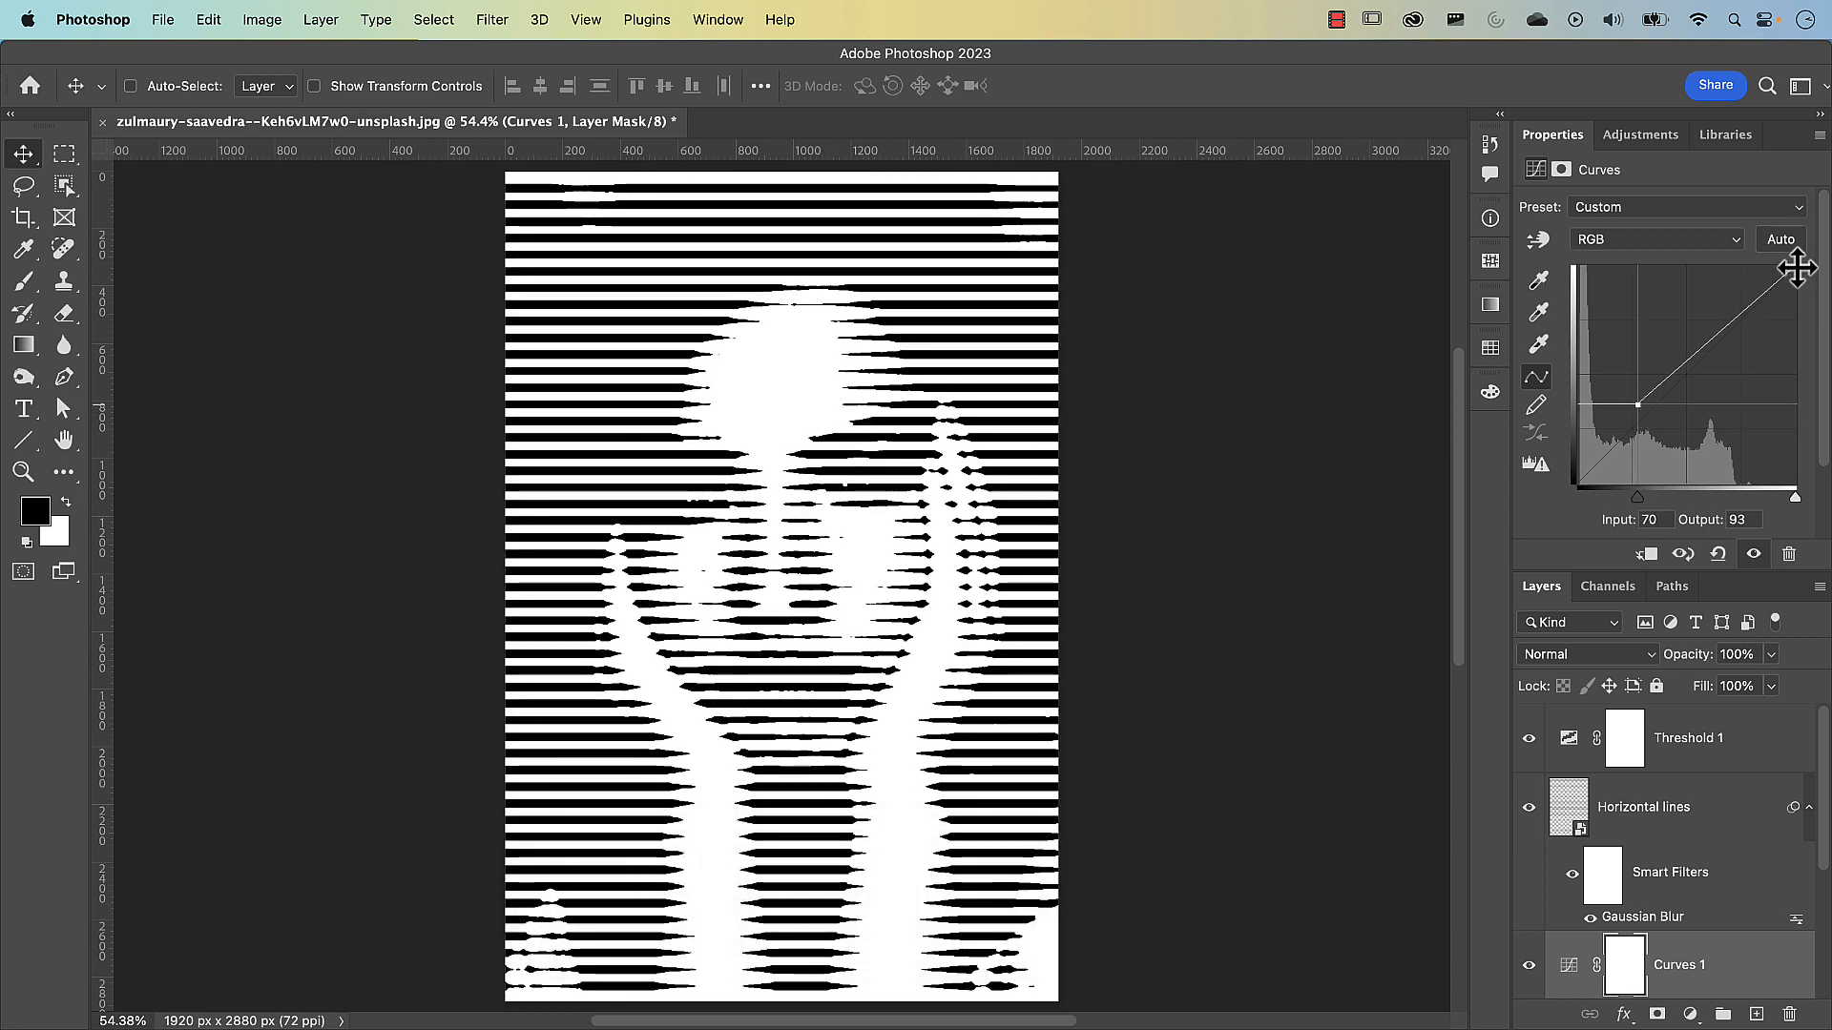
pyautogui.moveTo(1800, 270); pyautogui.dragTo(1715, 334)
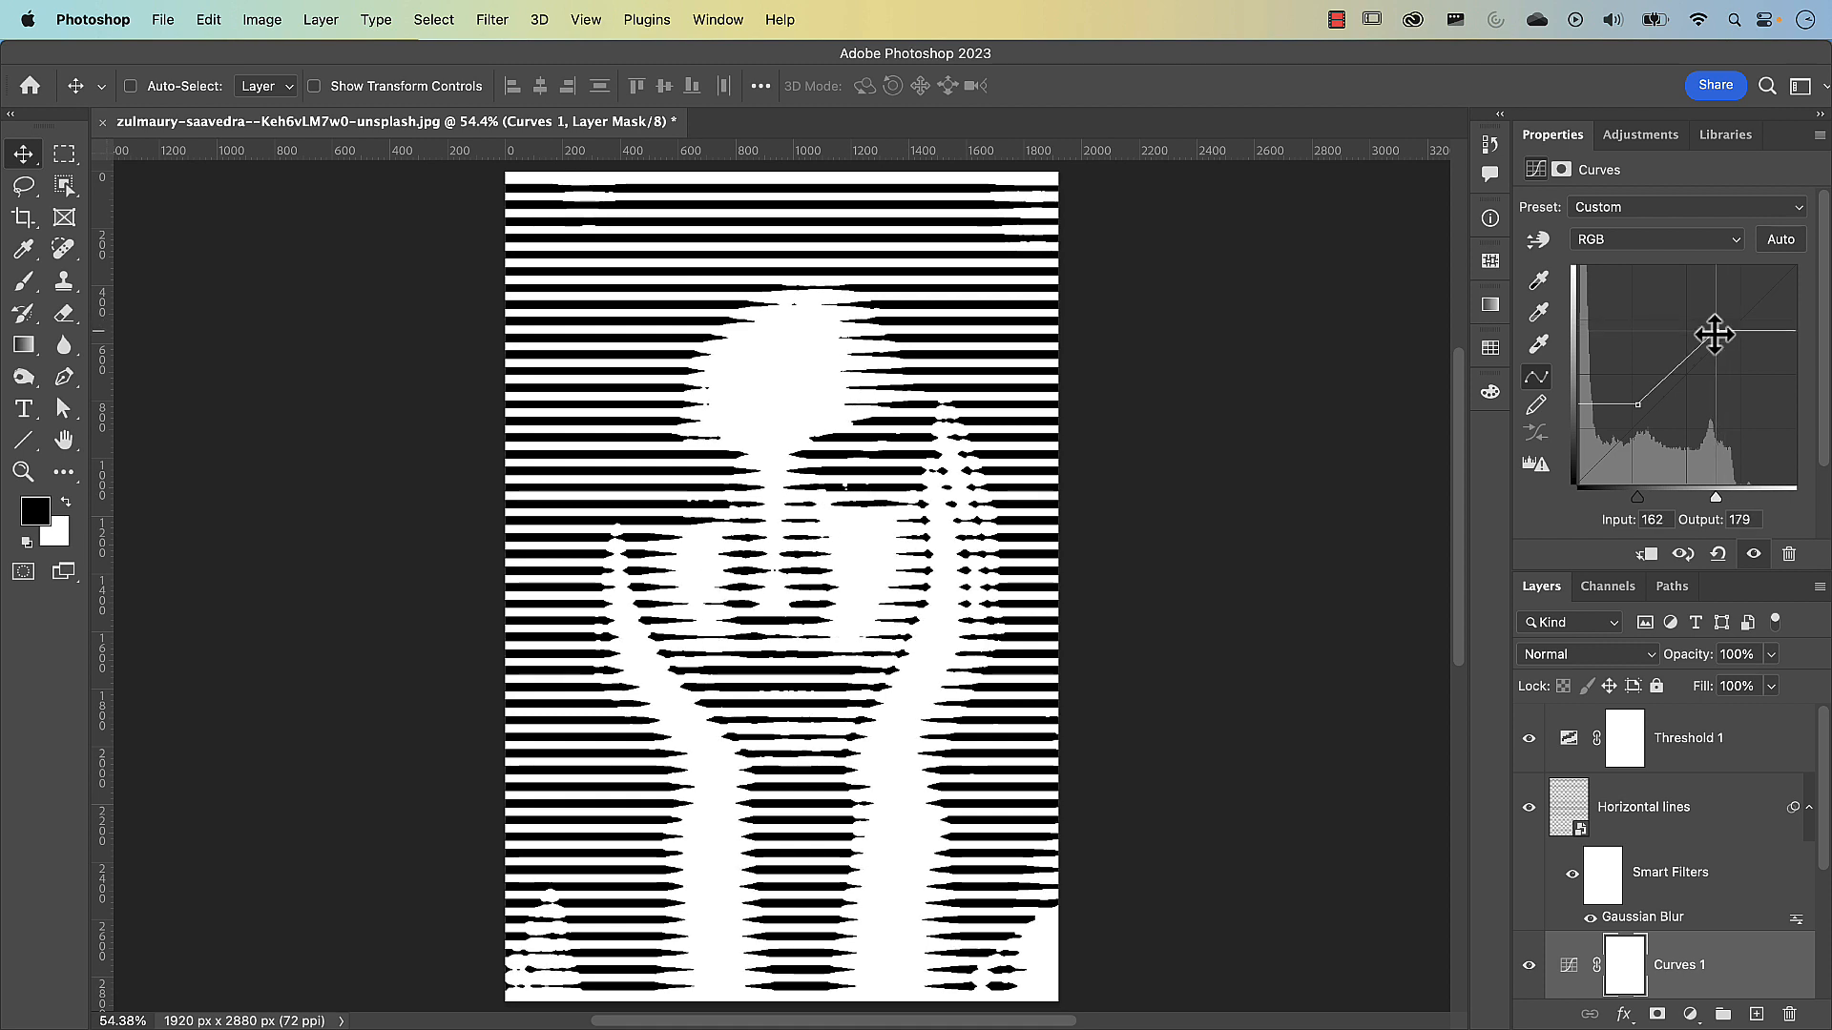
pyautogui.moveTo(1637, 406); pyautogui.dragTo(1641, 413)
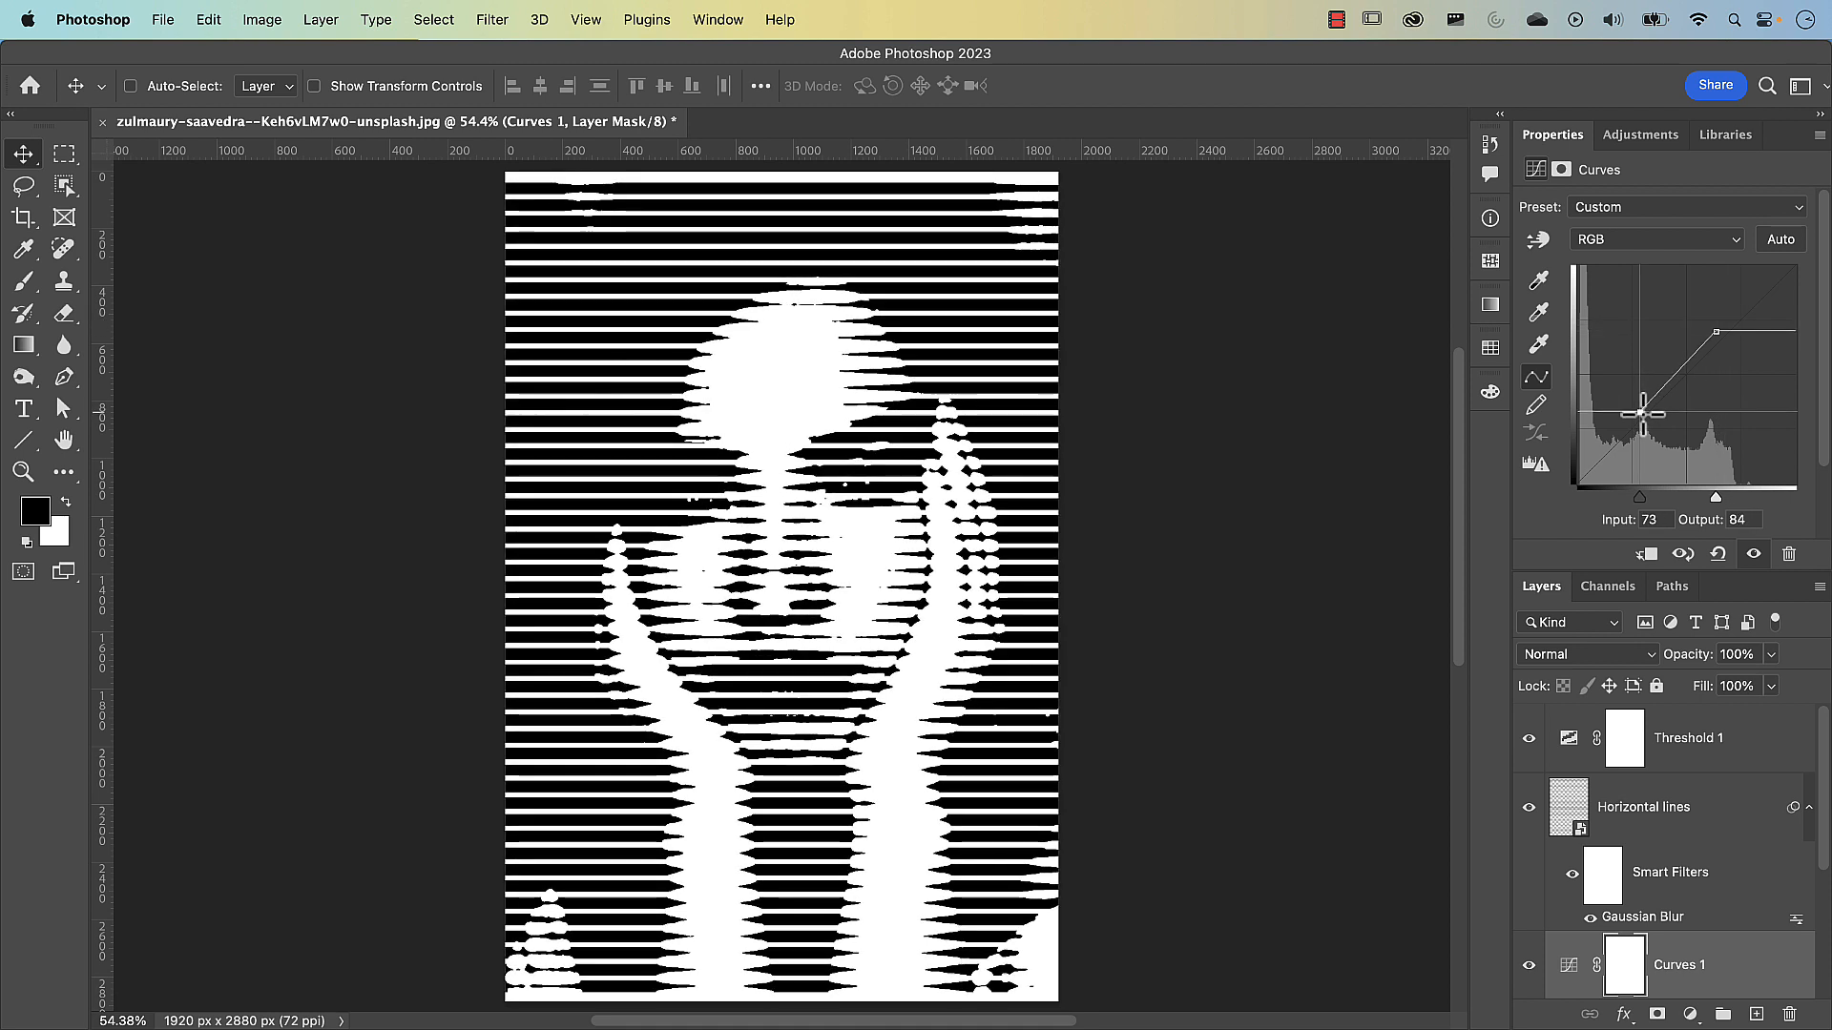
pyautogui.moveTo(1716, 331); pyautogui.dragTo(1707, 340)
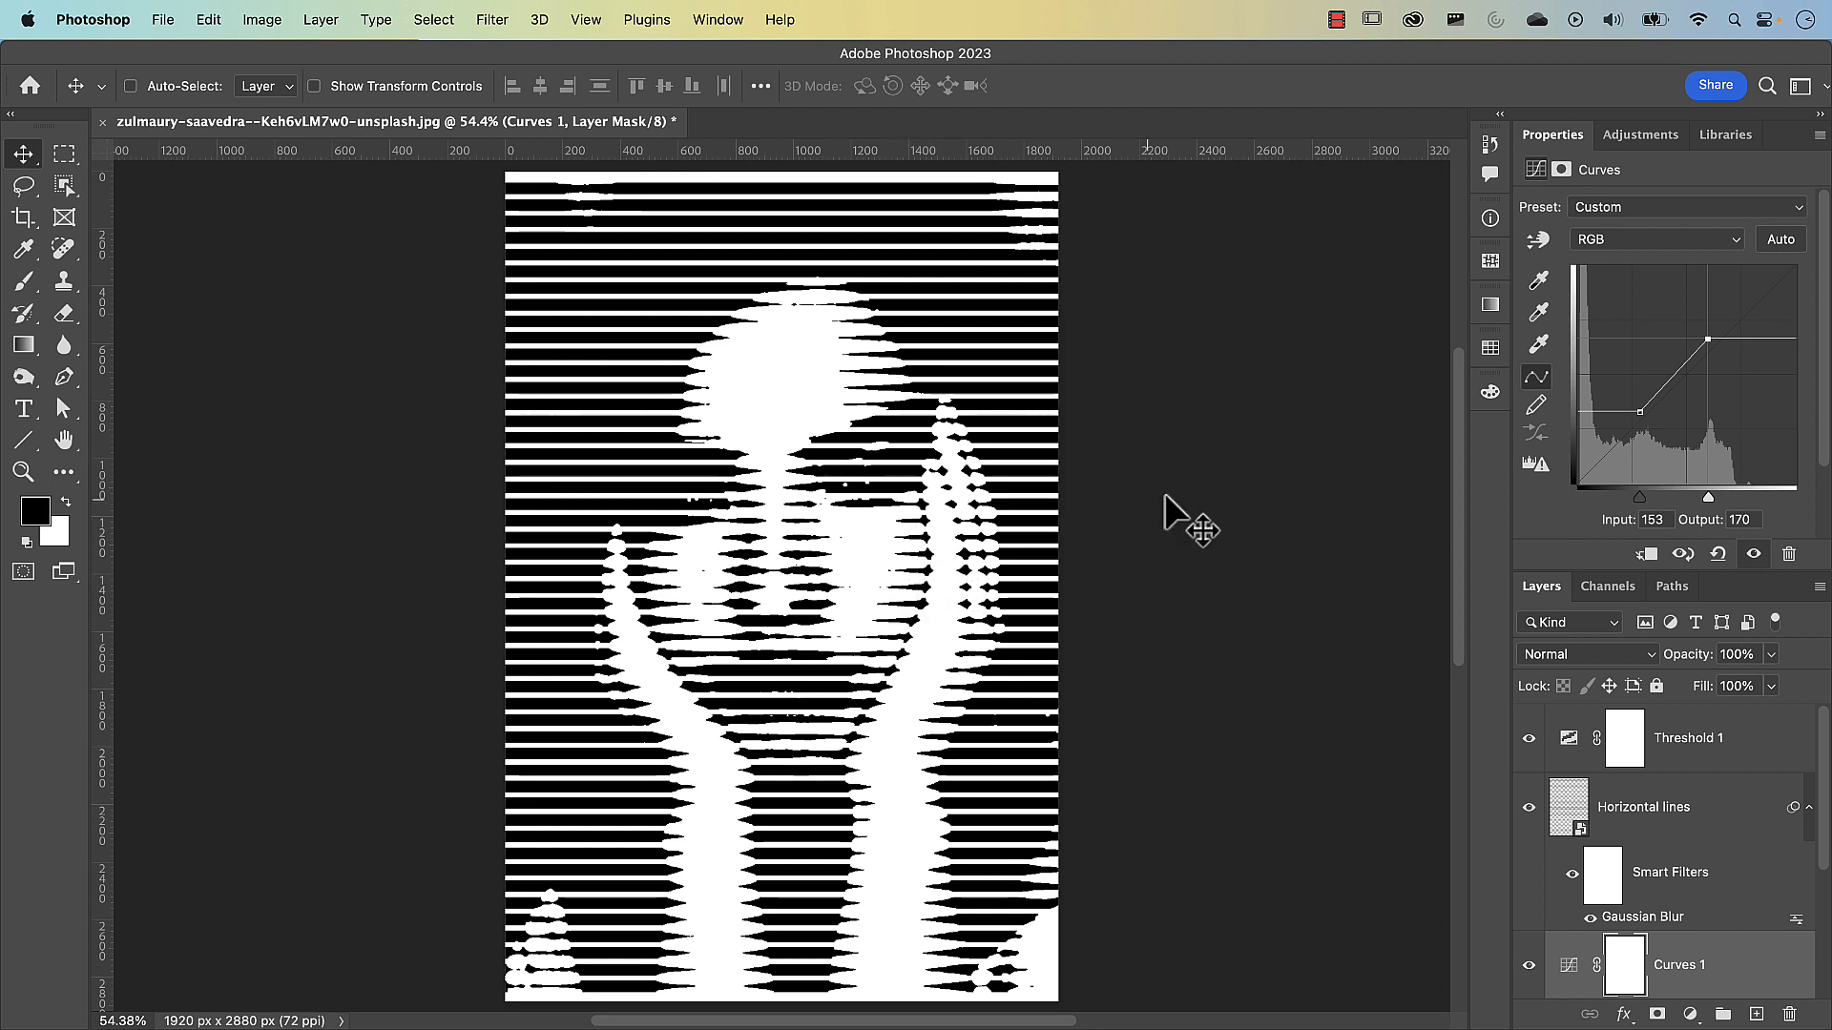
pyautogui.moveTo(1641, 412); pyautogui.dragTo(1641, 413)
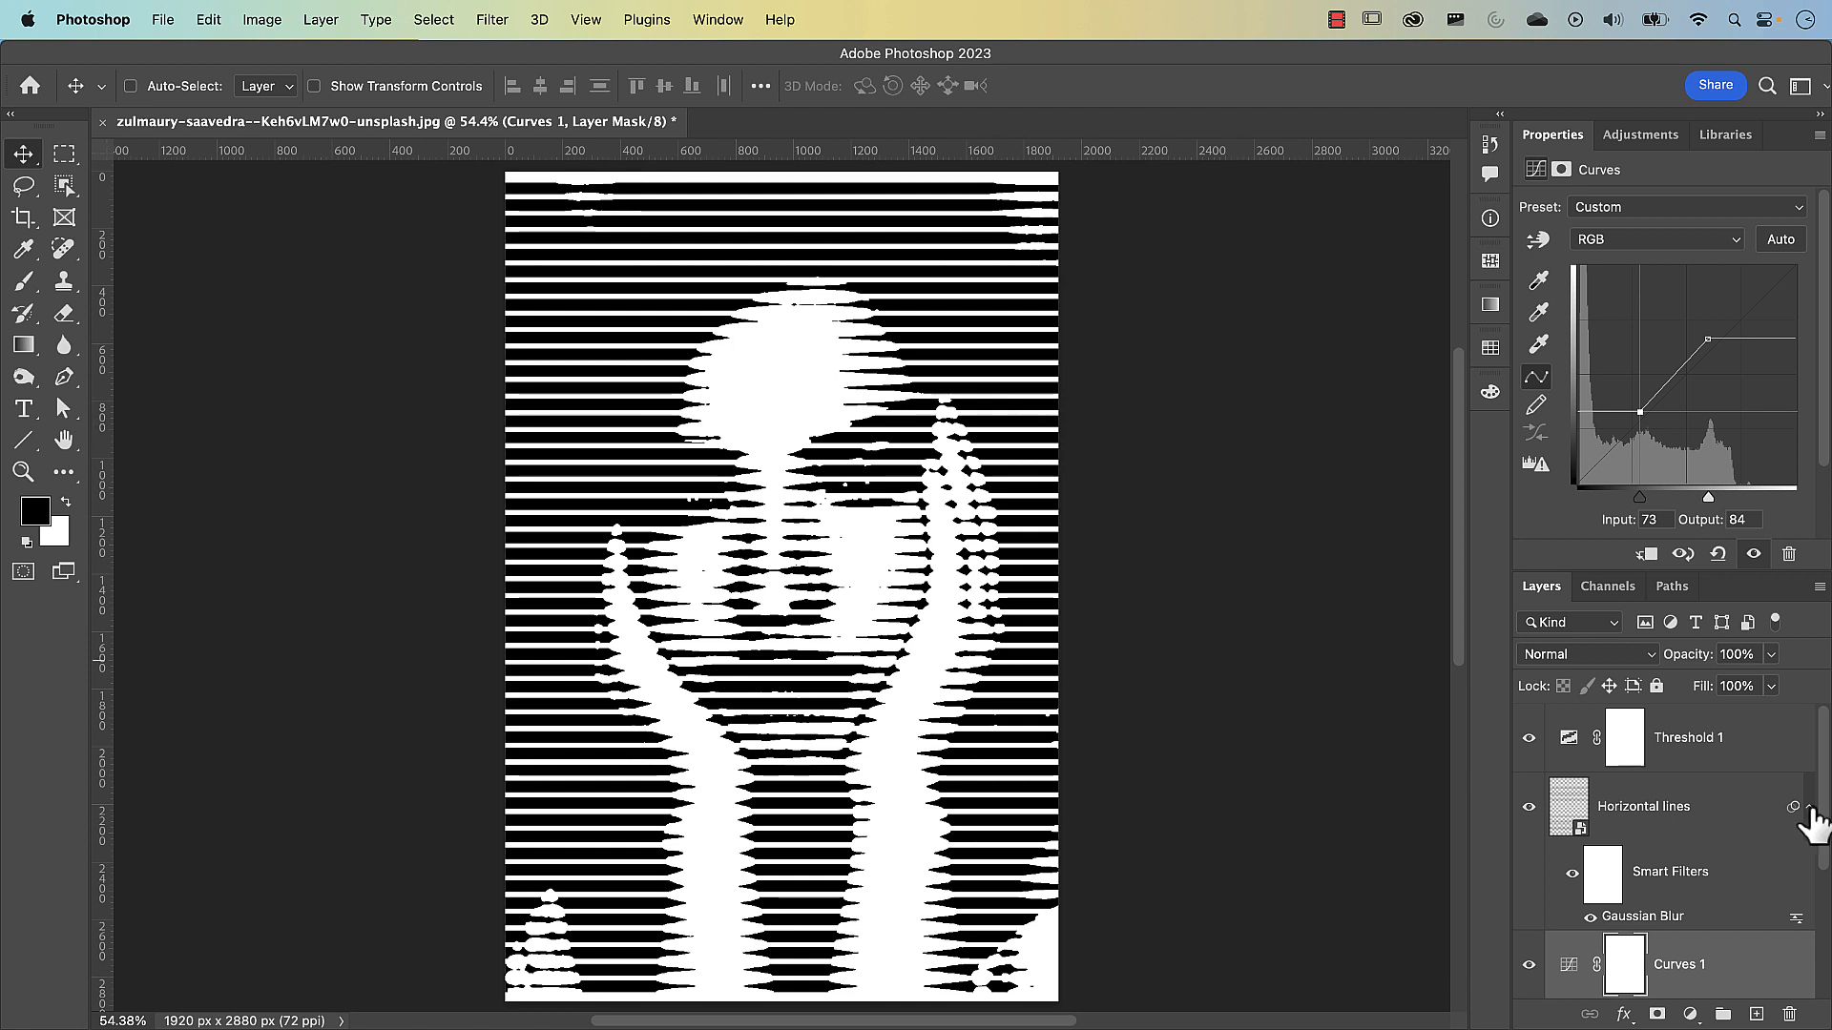
# Create a new blank layer directly above the Model layer and name it "Manual adjustment"
pyautogui.moveTo(1822, 818); pyautogui.dragTo(1821, 904)
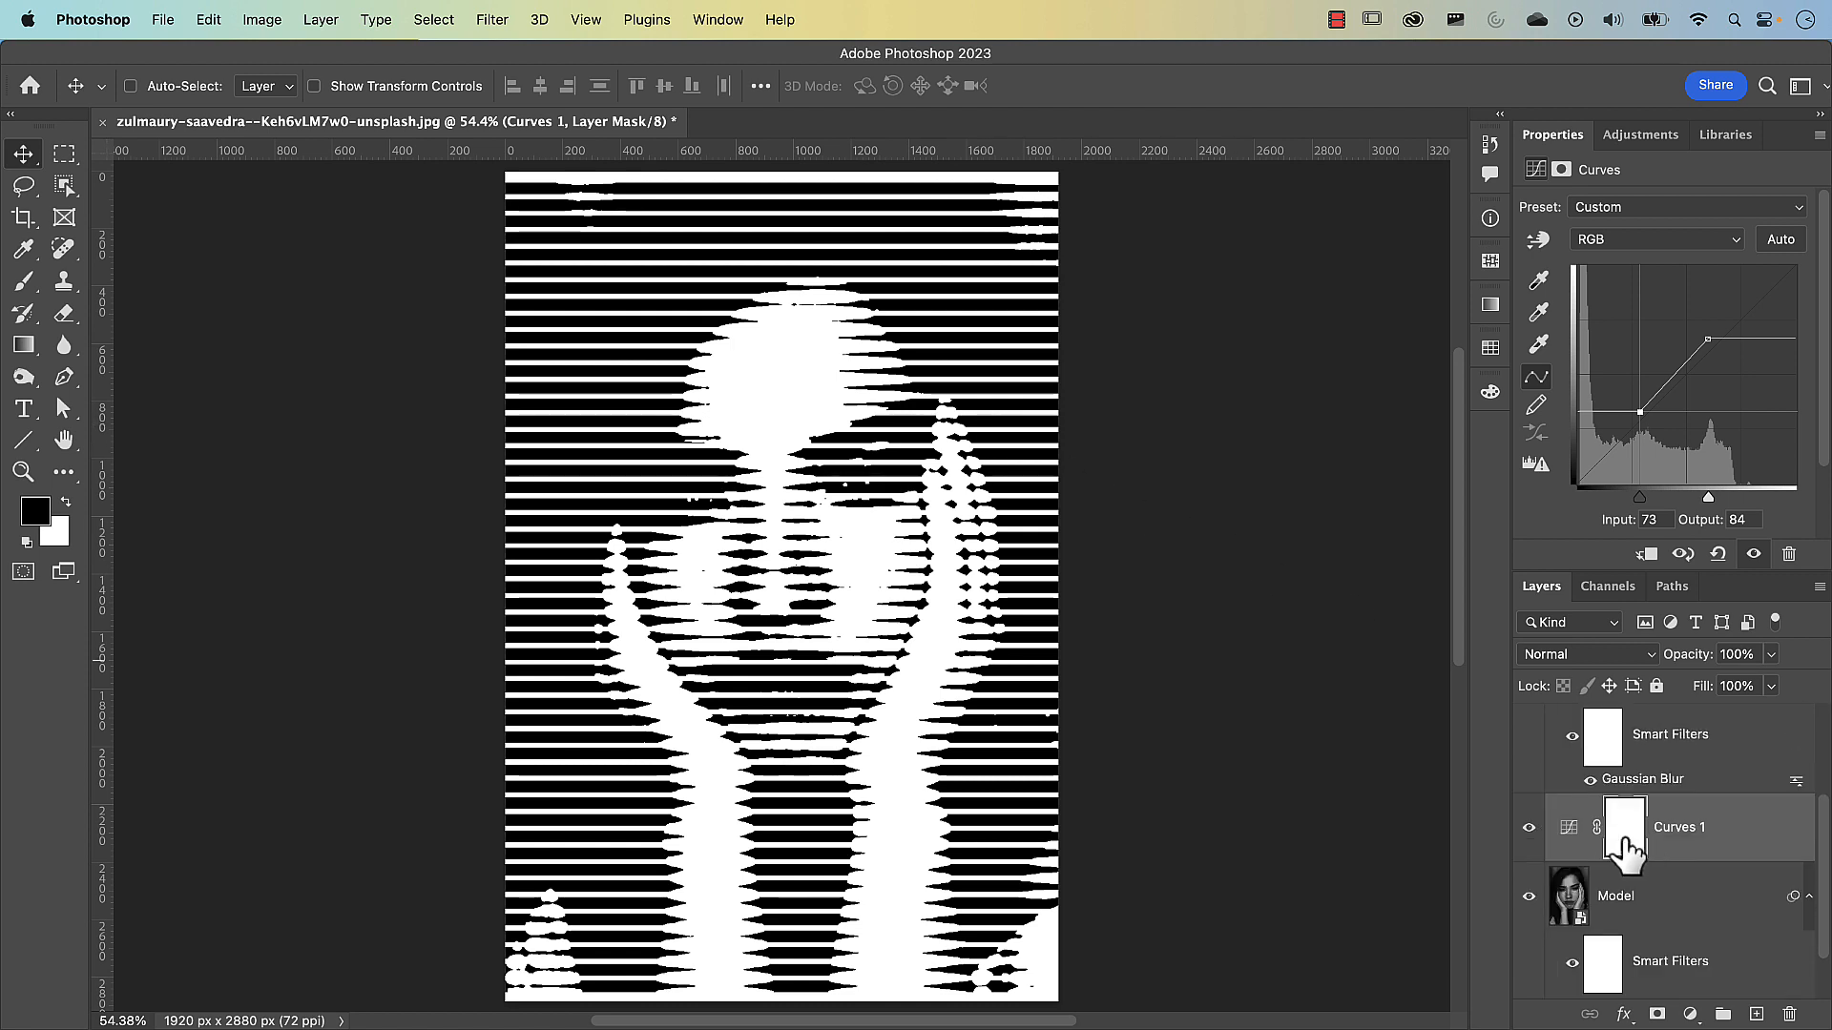
pyautogui.click(1634, 904)
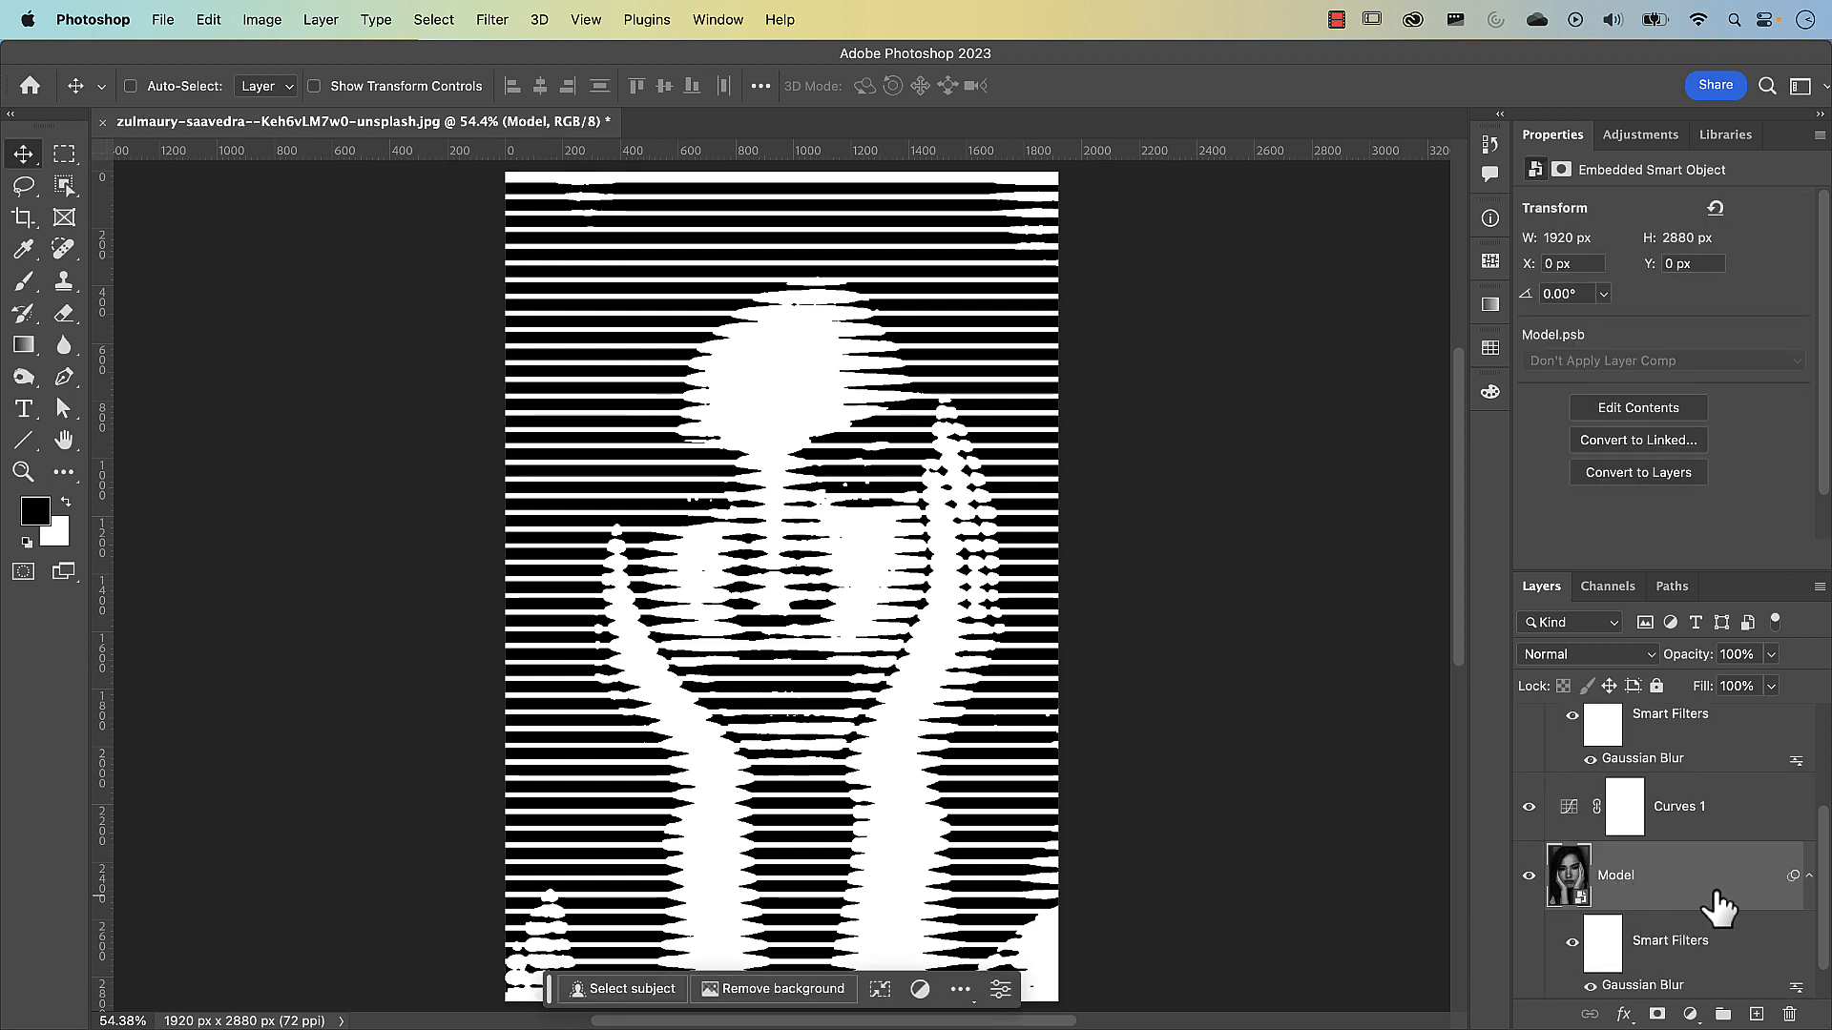
pyautogui.click(1756, 1014)
pyautogui.doubleClick(1622, 876)
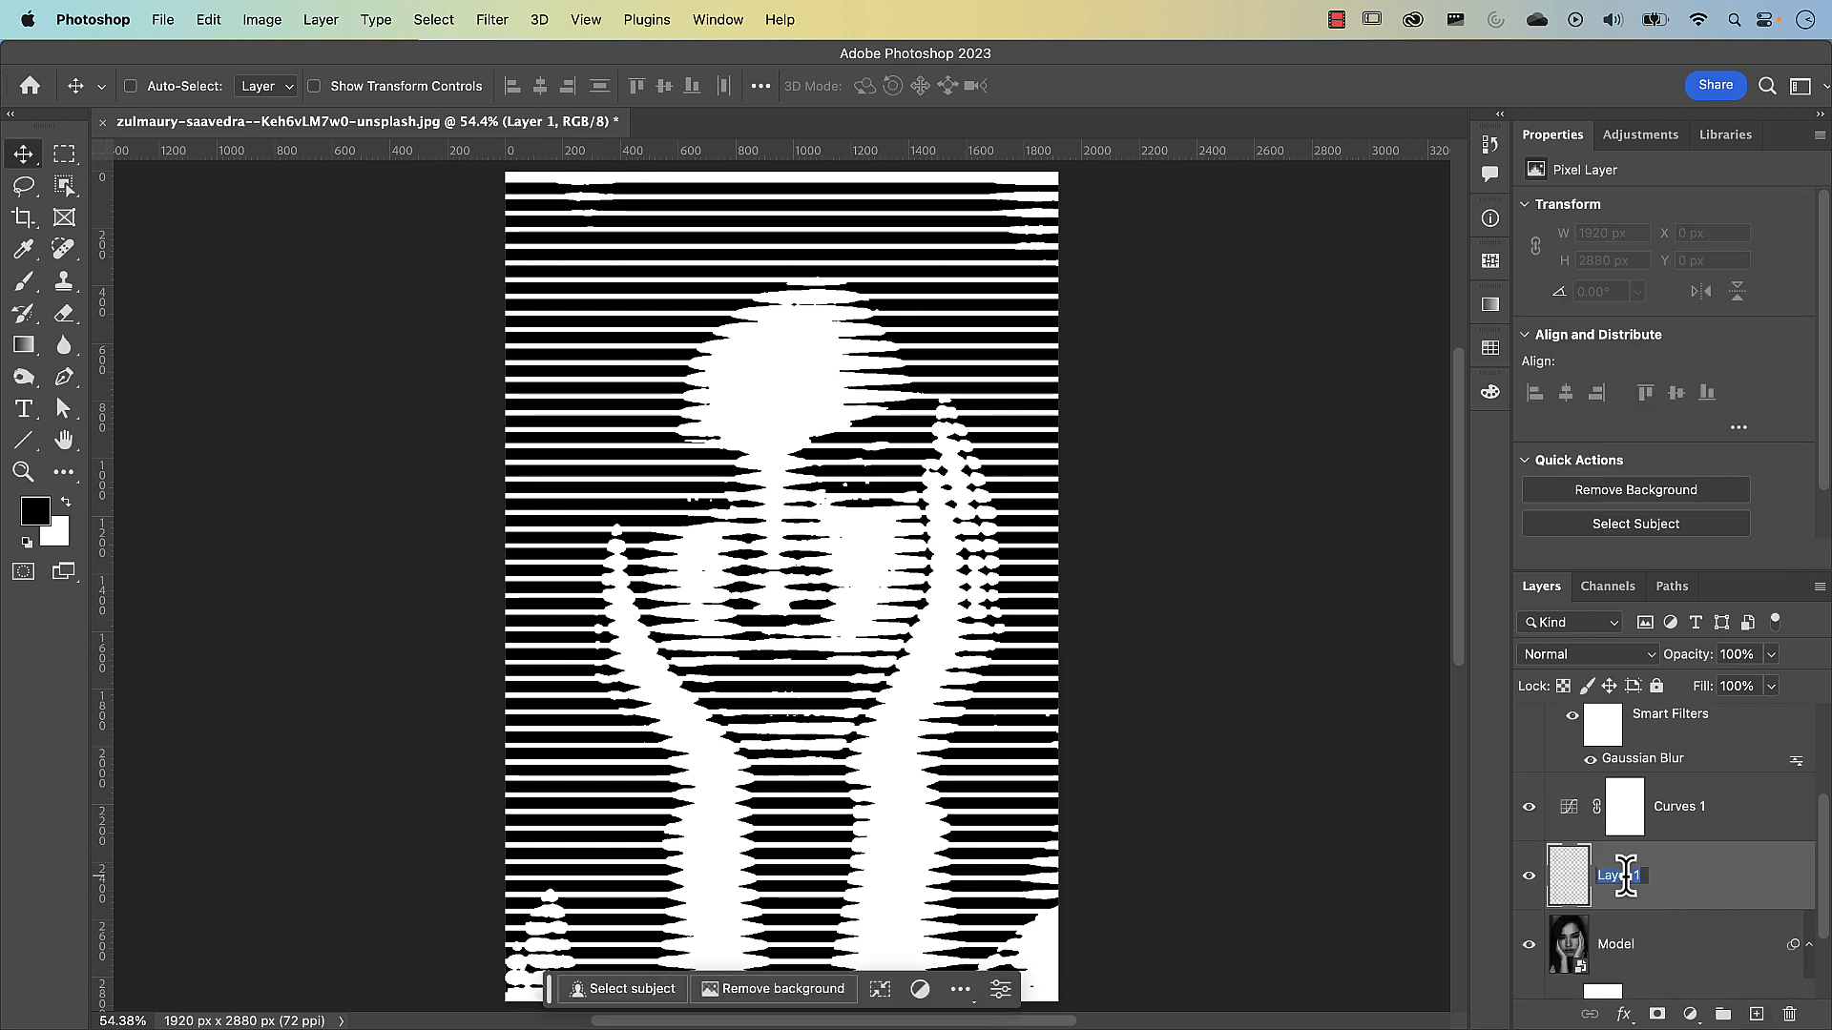
pyautogui.write('M')
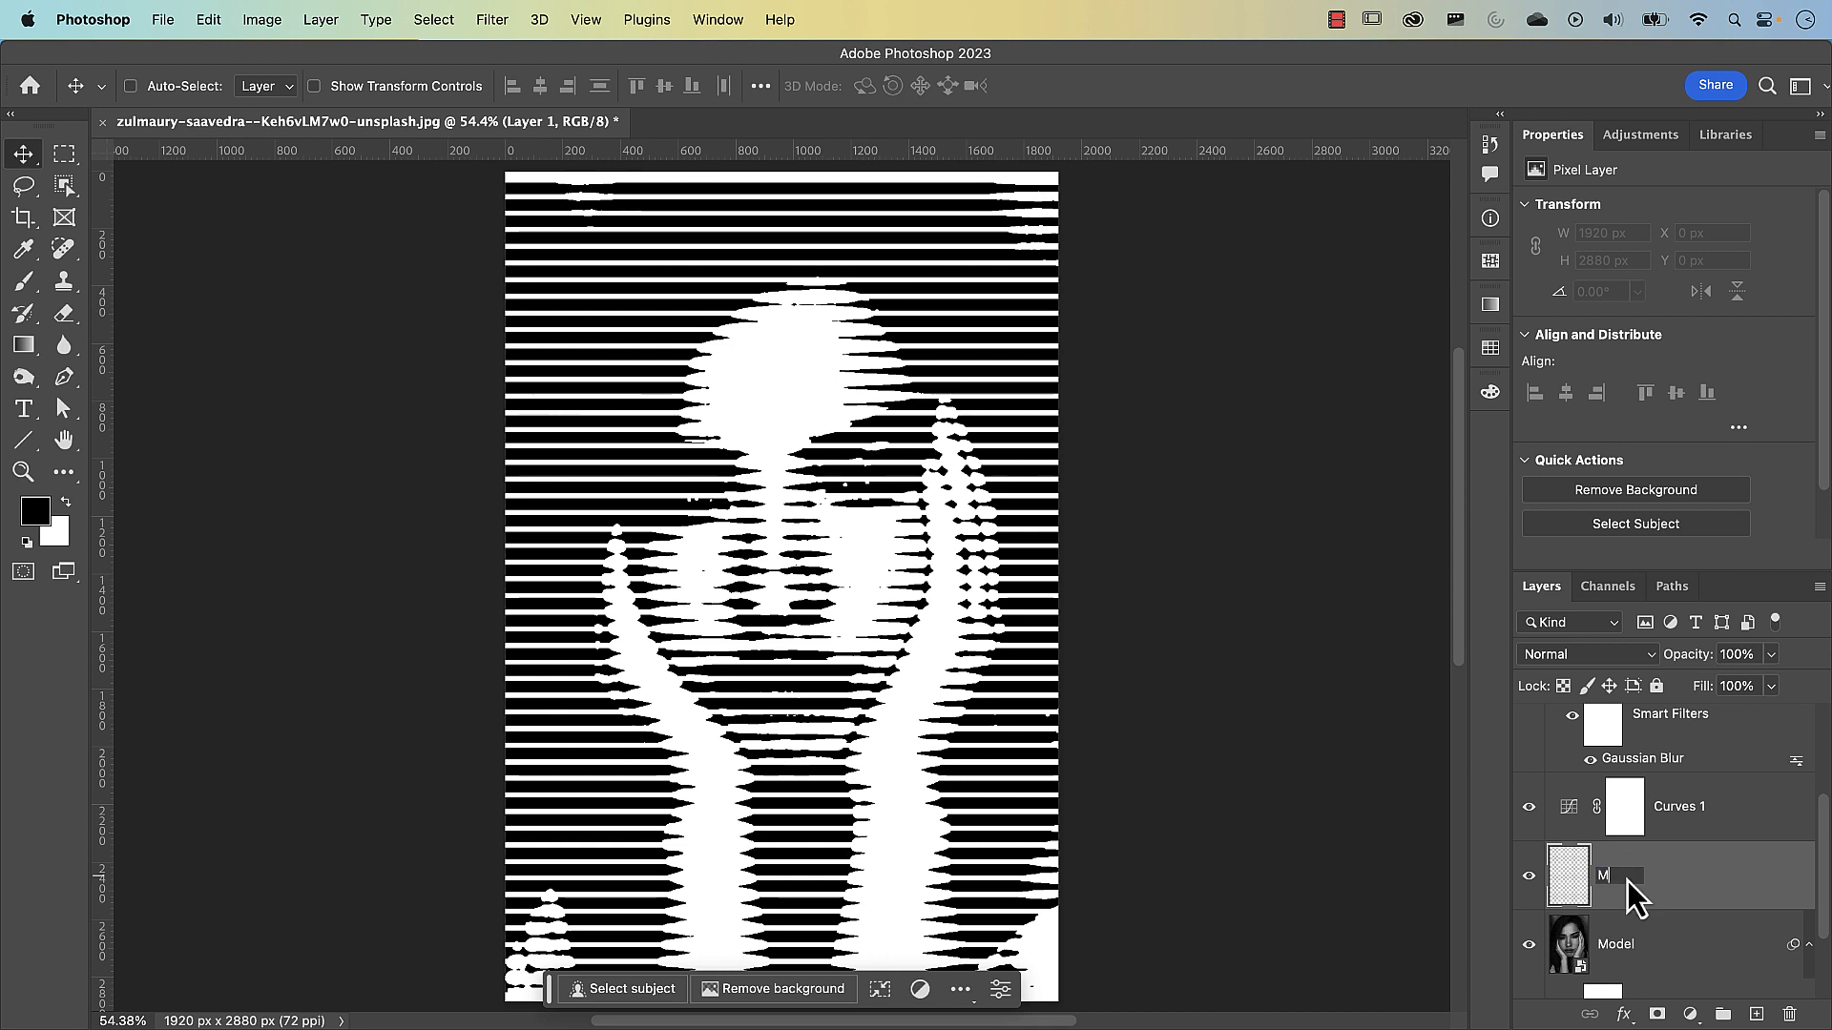
pyautogui.write('anual adjustment')
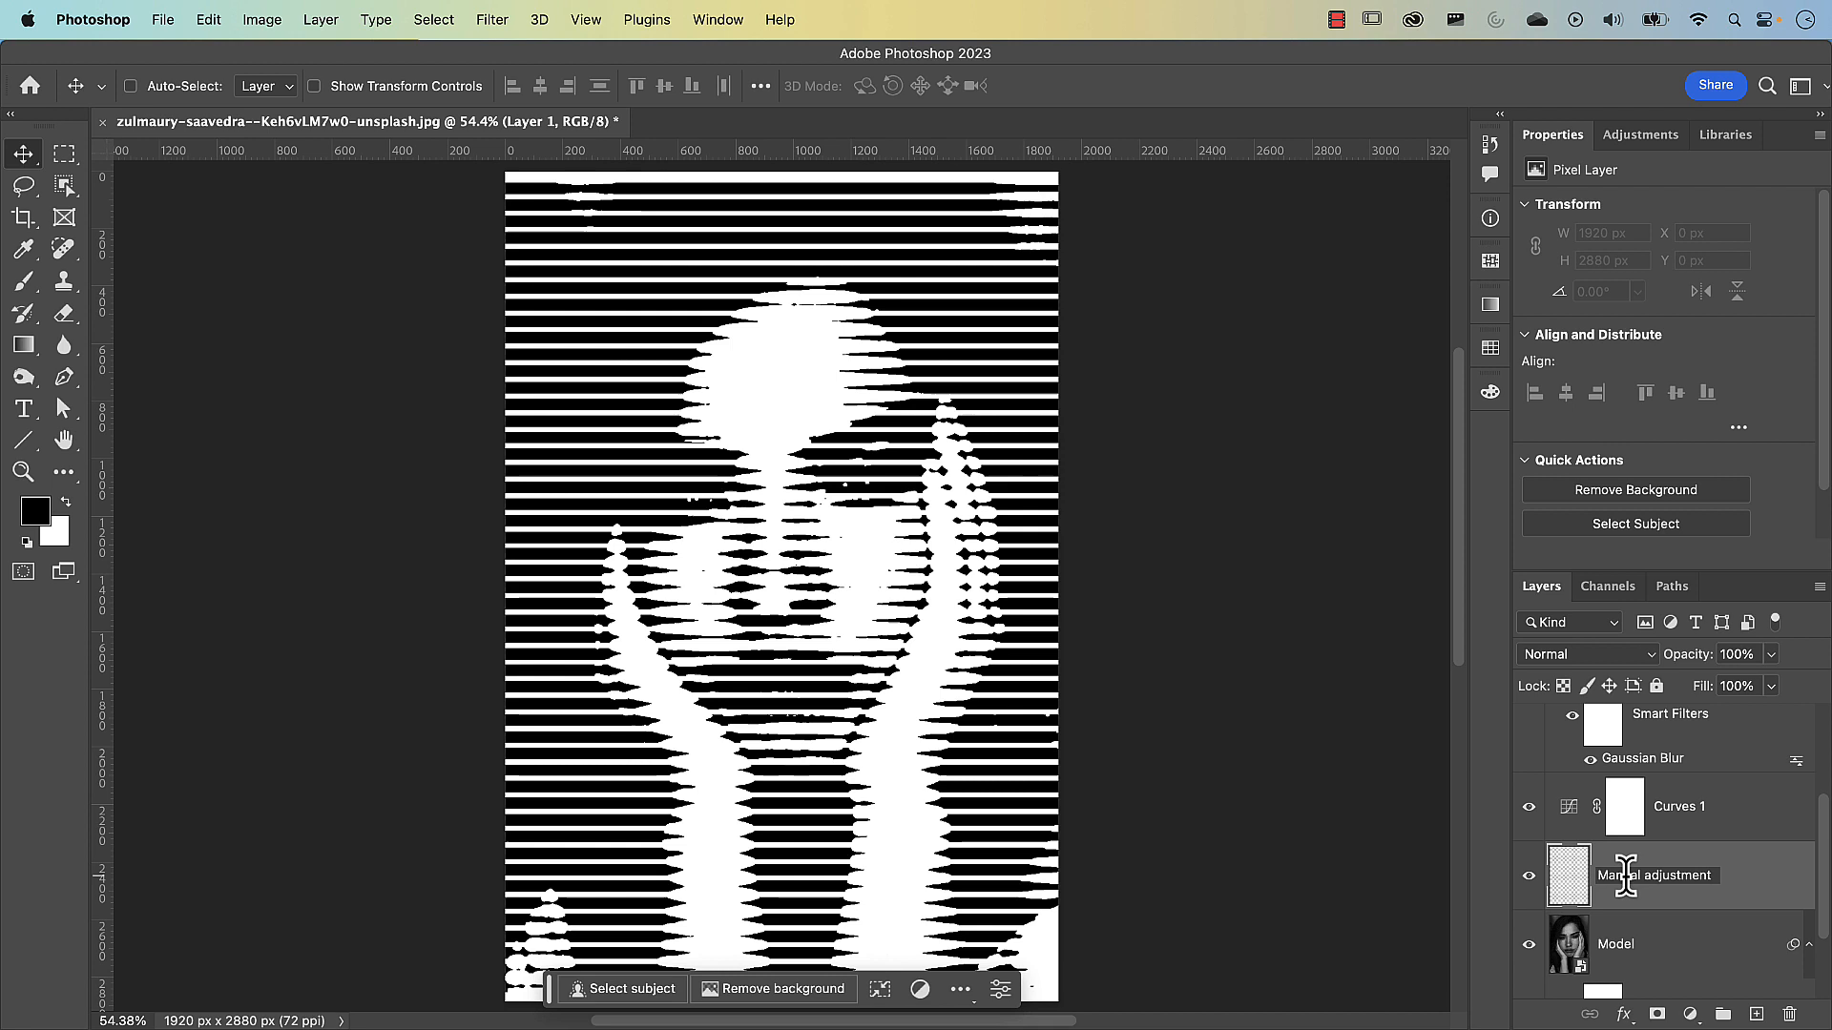
pyautogui.press('Return')
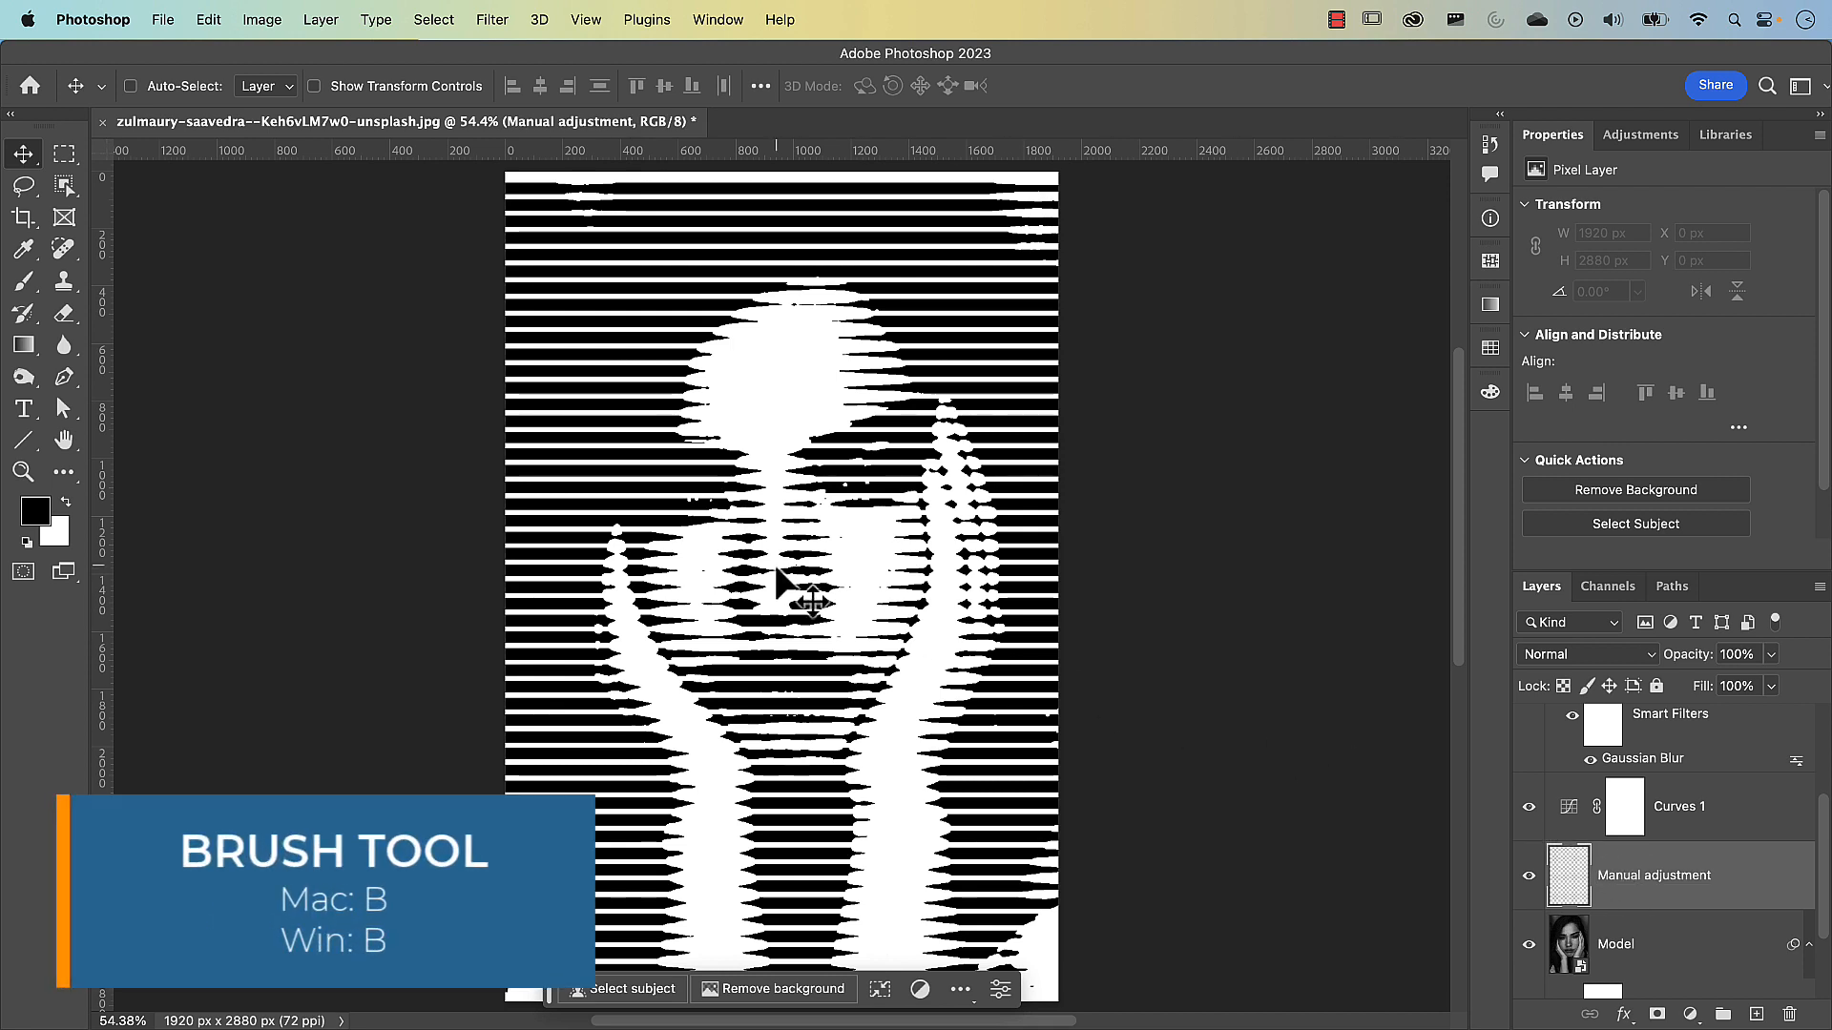
# Paint black over the cheek on the image's right side using a soft brush of about 203 px at 9% flow
pyautogui.press('b')
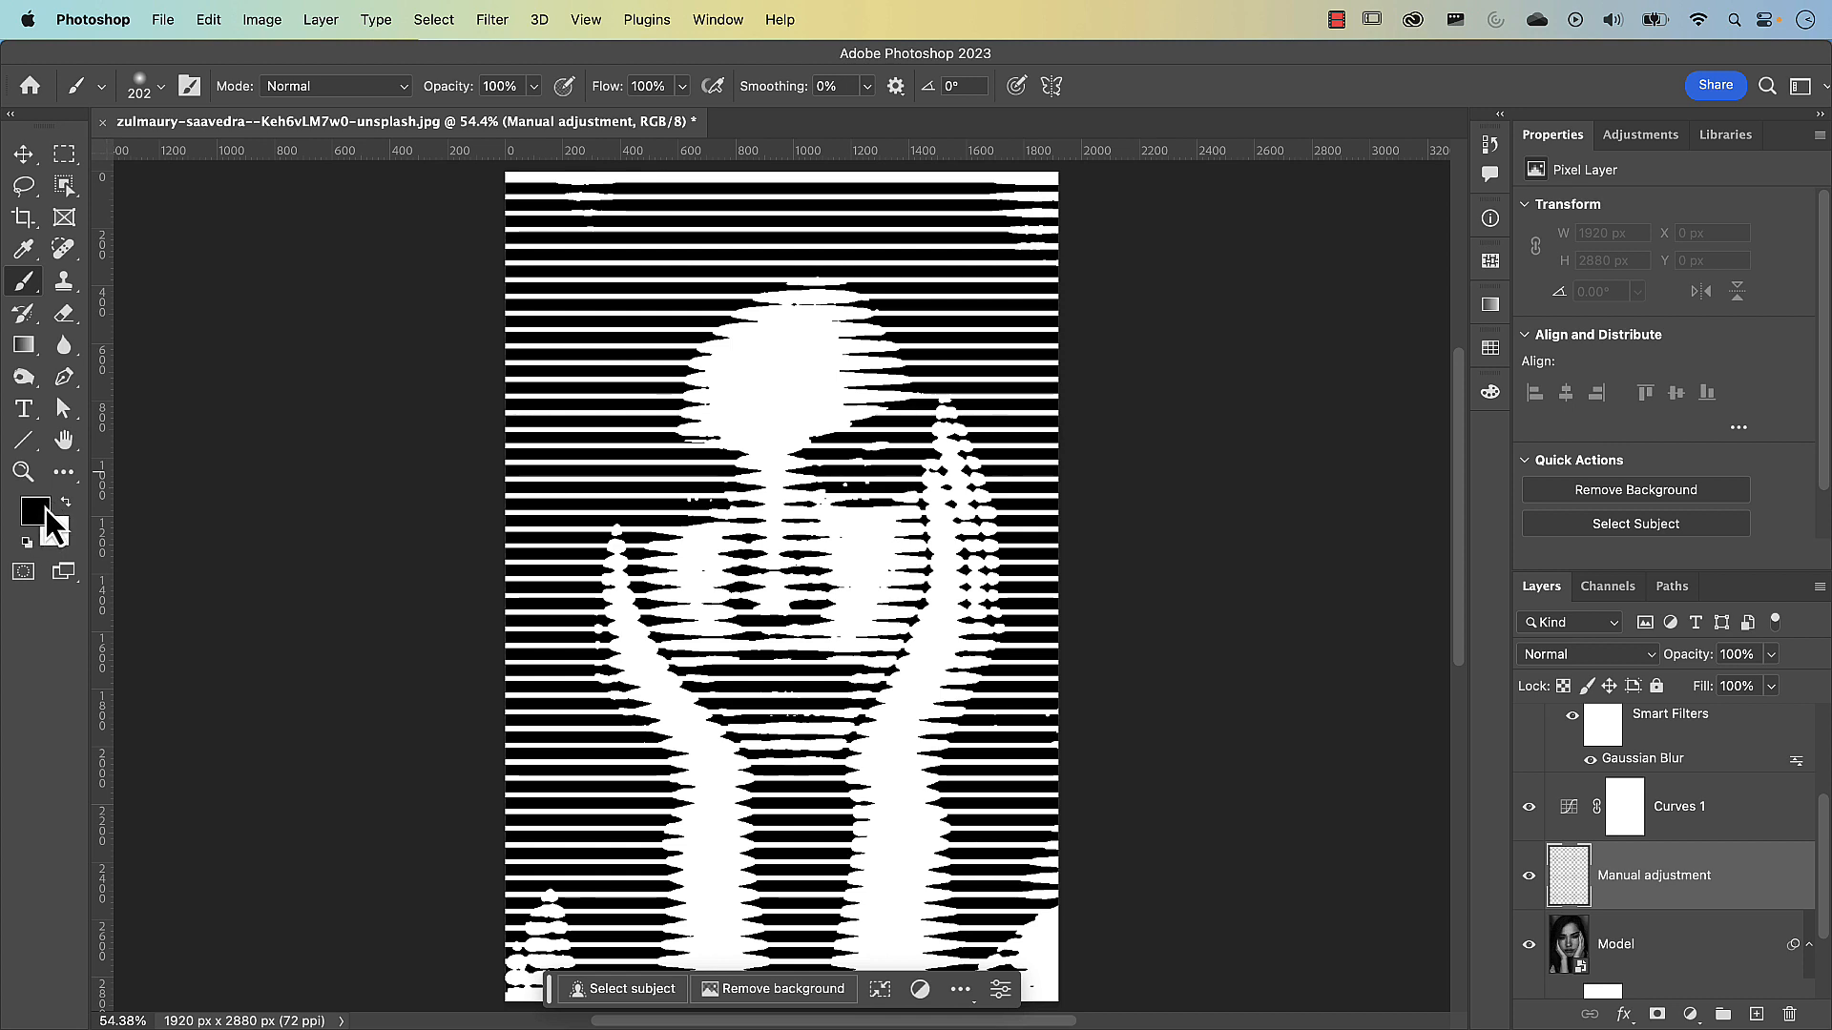
pyautogui.moveTo(605, 91); pyautogui.dragTo(512, 84)
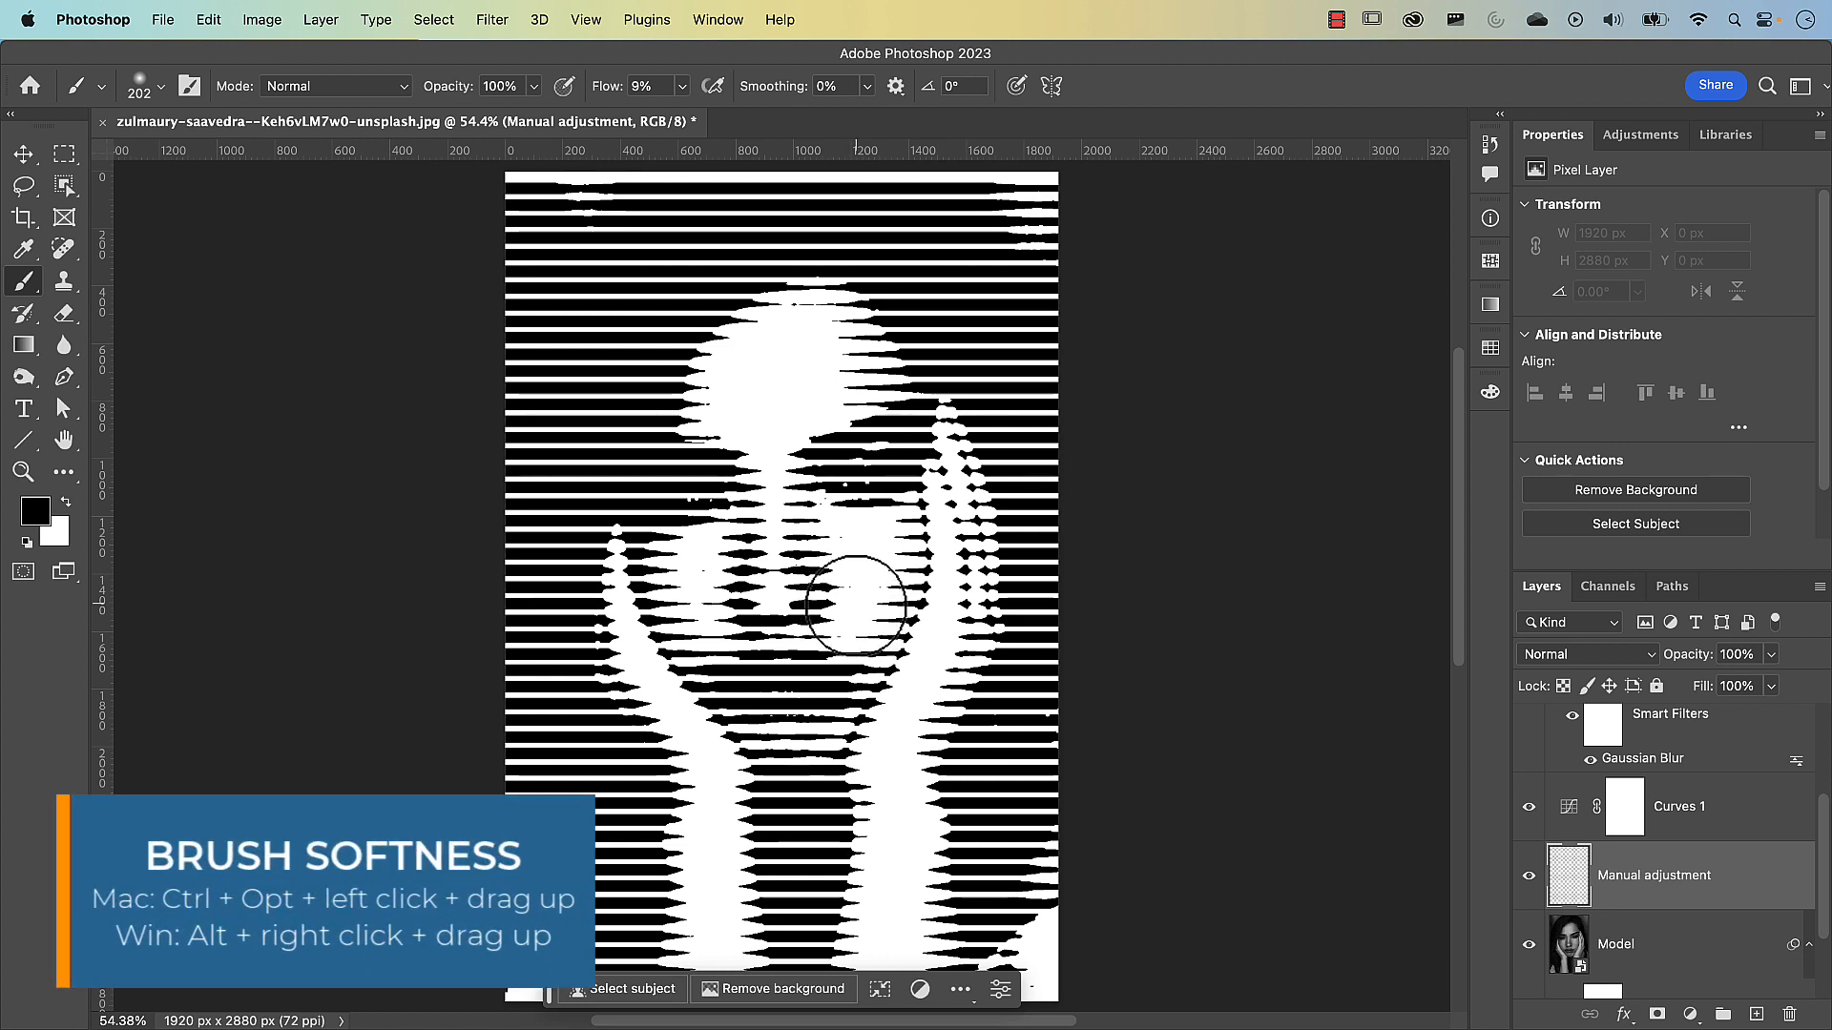
pyautogui.keyDown('ctrl'); pyautogui.keyDown('alt'); pyautogui.moveTo(855, 605); pyautogui.dragTo(856, 381); pyautogui.keyUp('alt'); pyautogui.keyUp('ctrl')
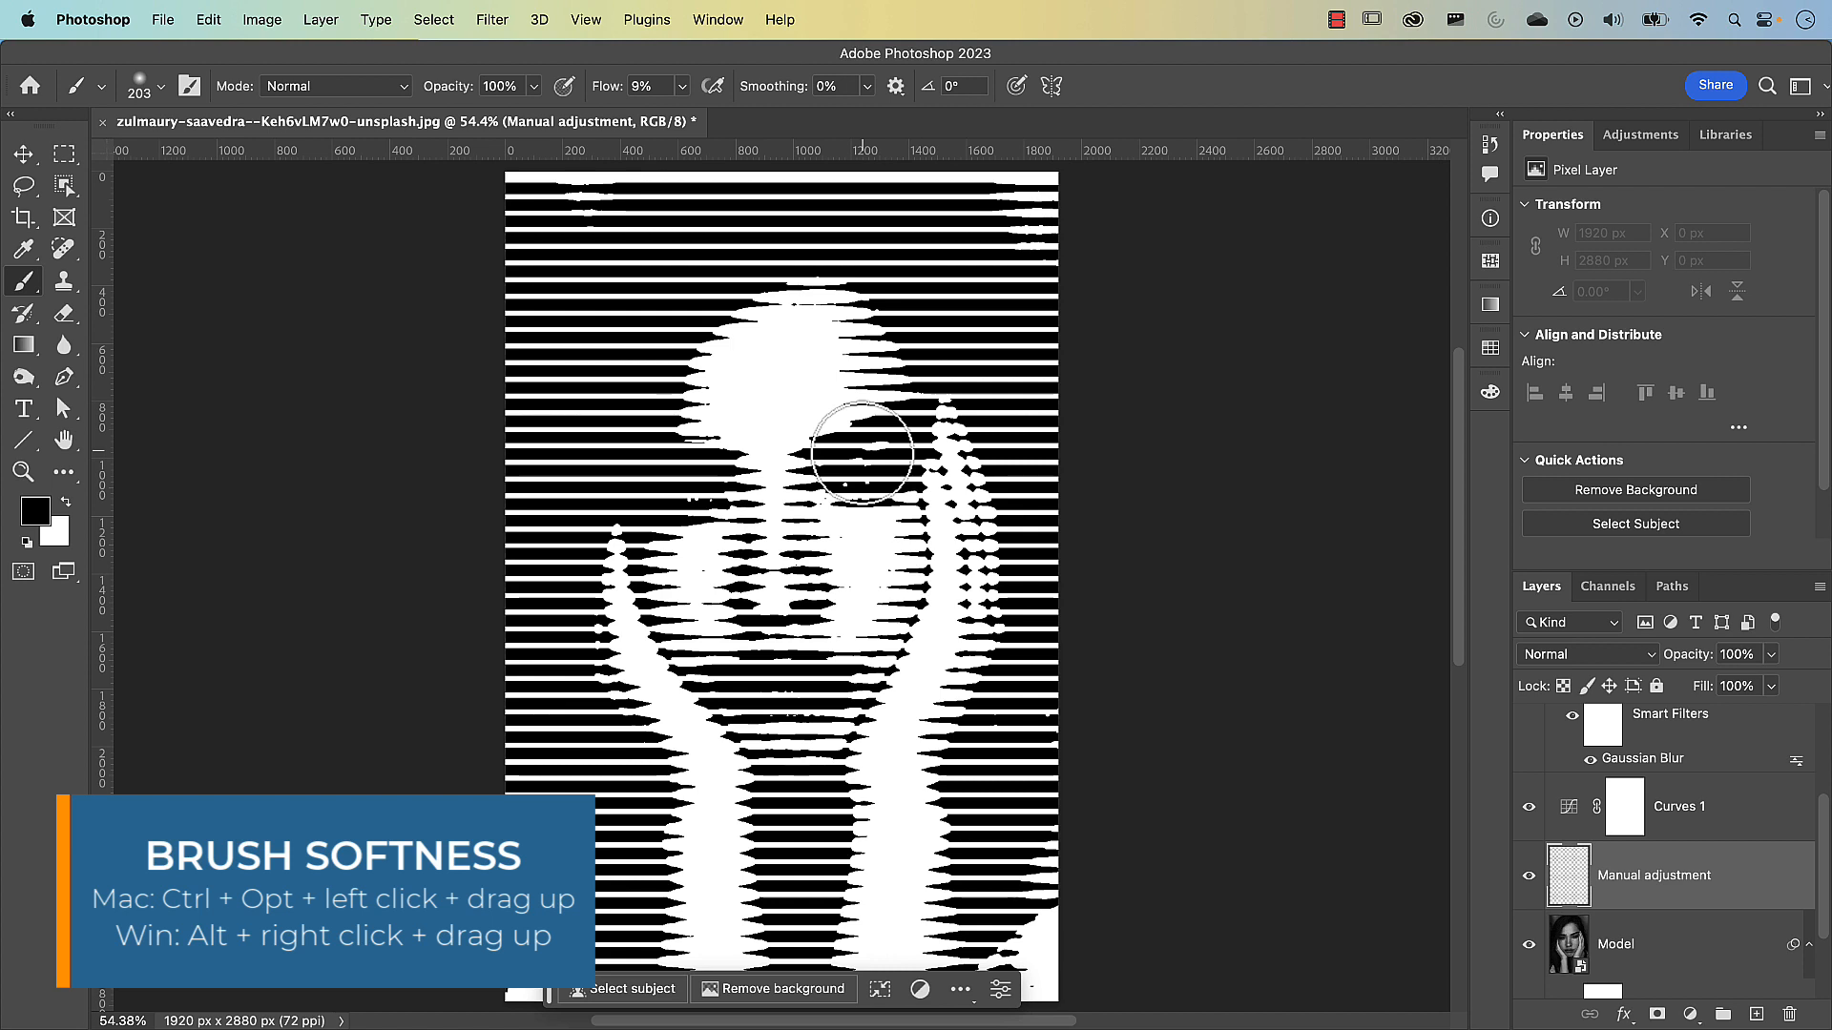
pyautogui.moveTo(874, 536); pyautogui.dragTo(884, 619)
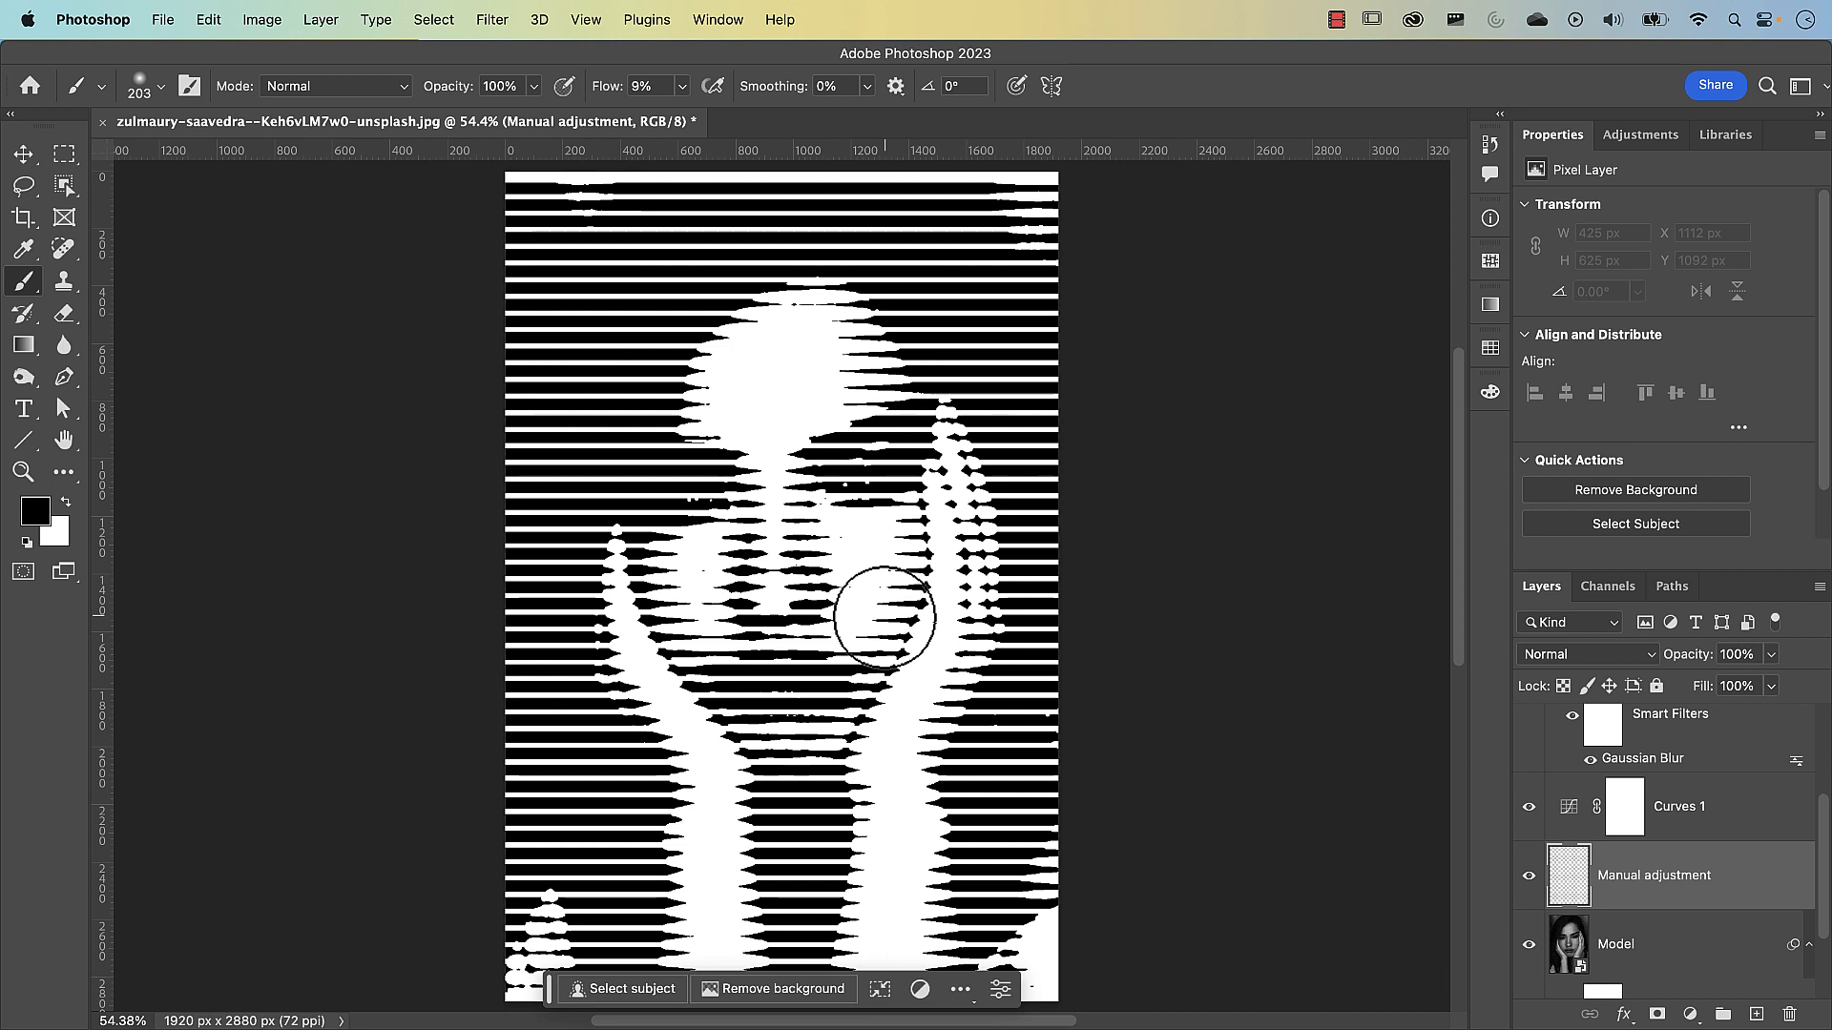
pyautogui.moveTo(884, 616)
pyautogui.mouseDown()
pyautogui.moveTo(902, 529)
pyautogui.moveTo(889, 555)
pyautogui.moveTo(898, 543)
pyautogui.moveTo(871, 540)
pyautogui.mouseUp()
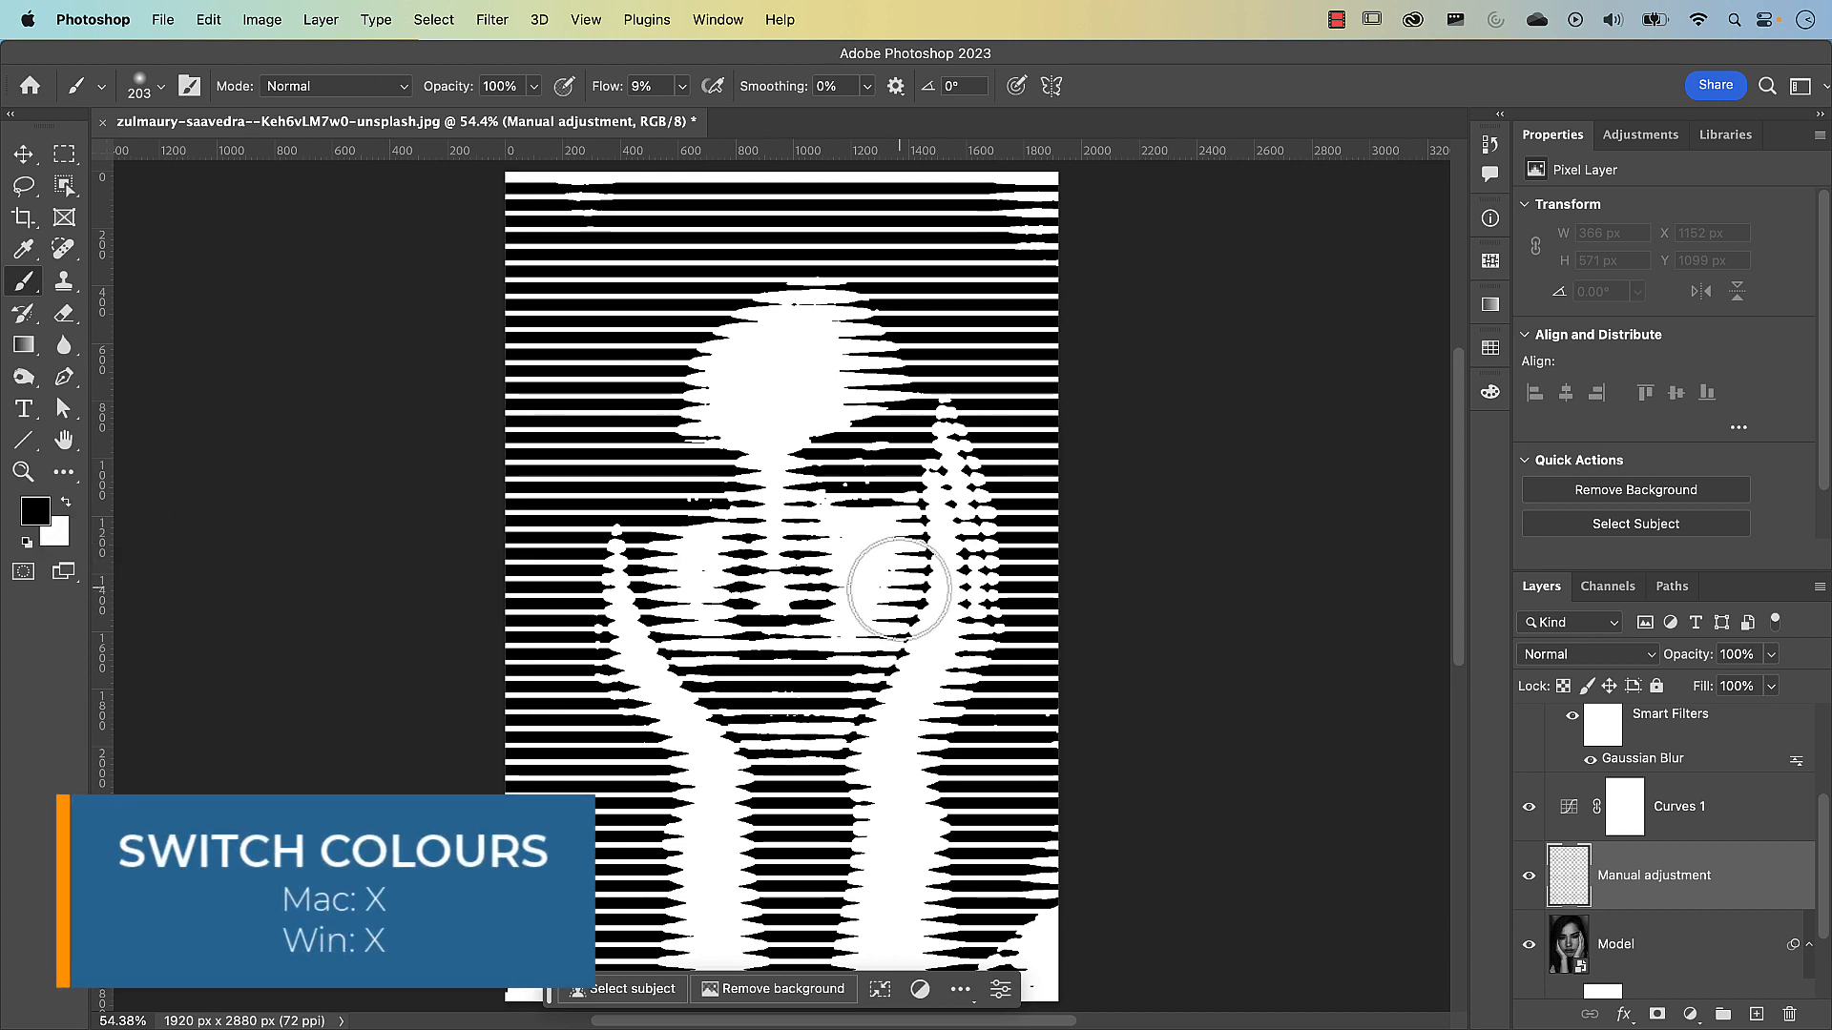
# Paint white back over the cheek on the image's right side on the Manual adjustment layer, then hide that layer
pyautogui.press('x')
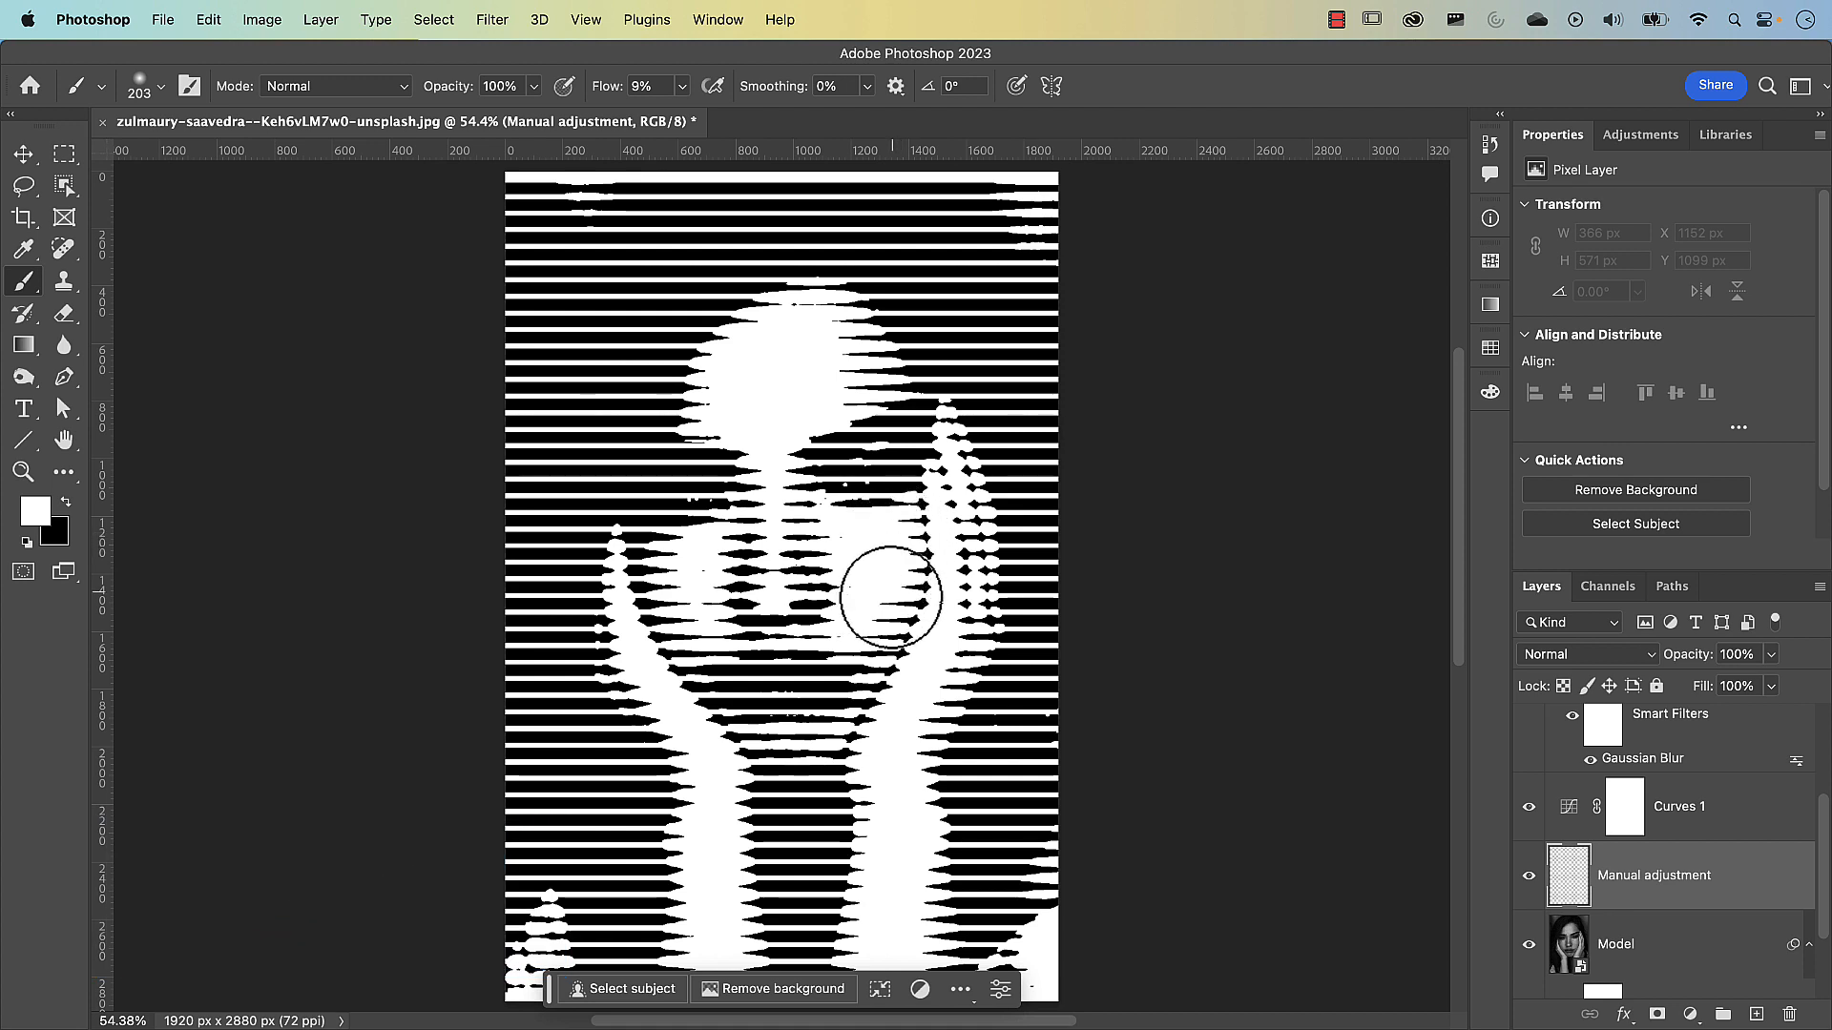
pyautogui.moveTo(891, 598)
pyautogui.mouseDown()
pyautogui.moveTo(874, 585)
pyautogui.moveTo(894, 540)
pyautogui.mouseUp()
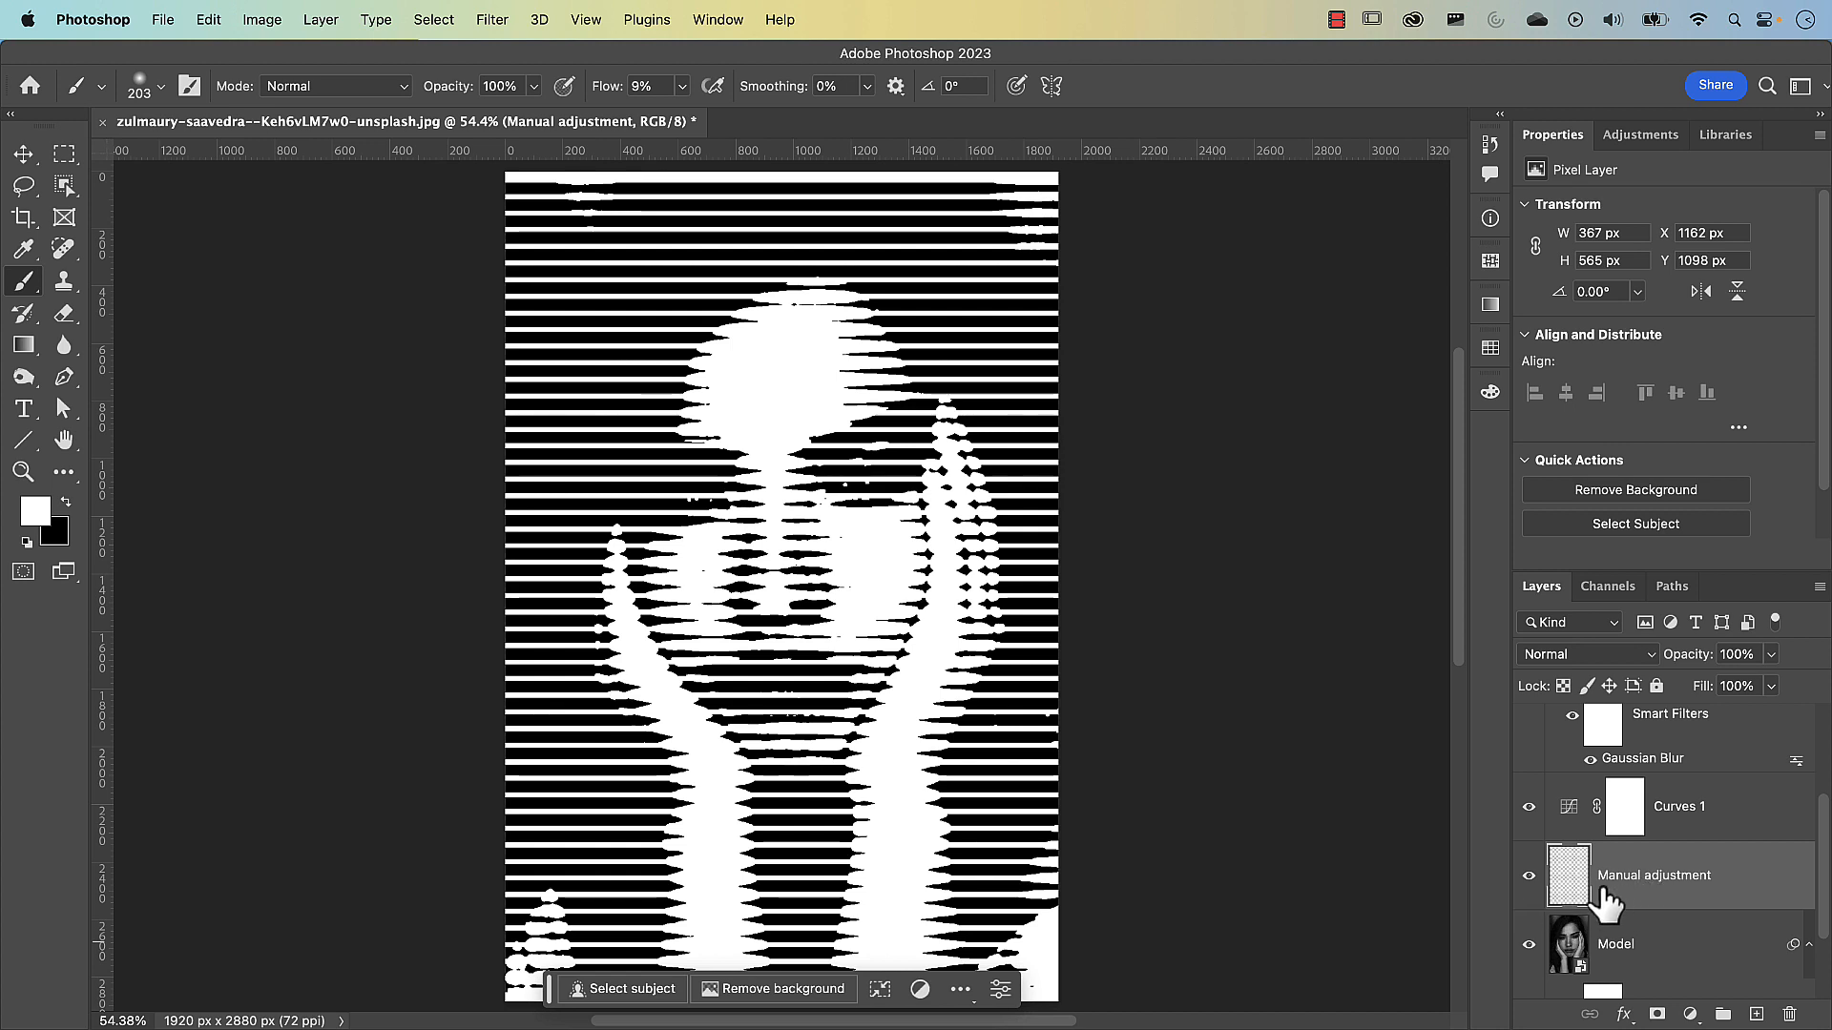
pyautogui.click(1529, 877)
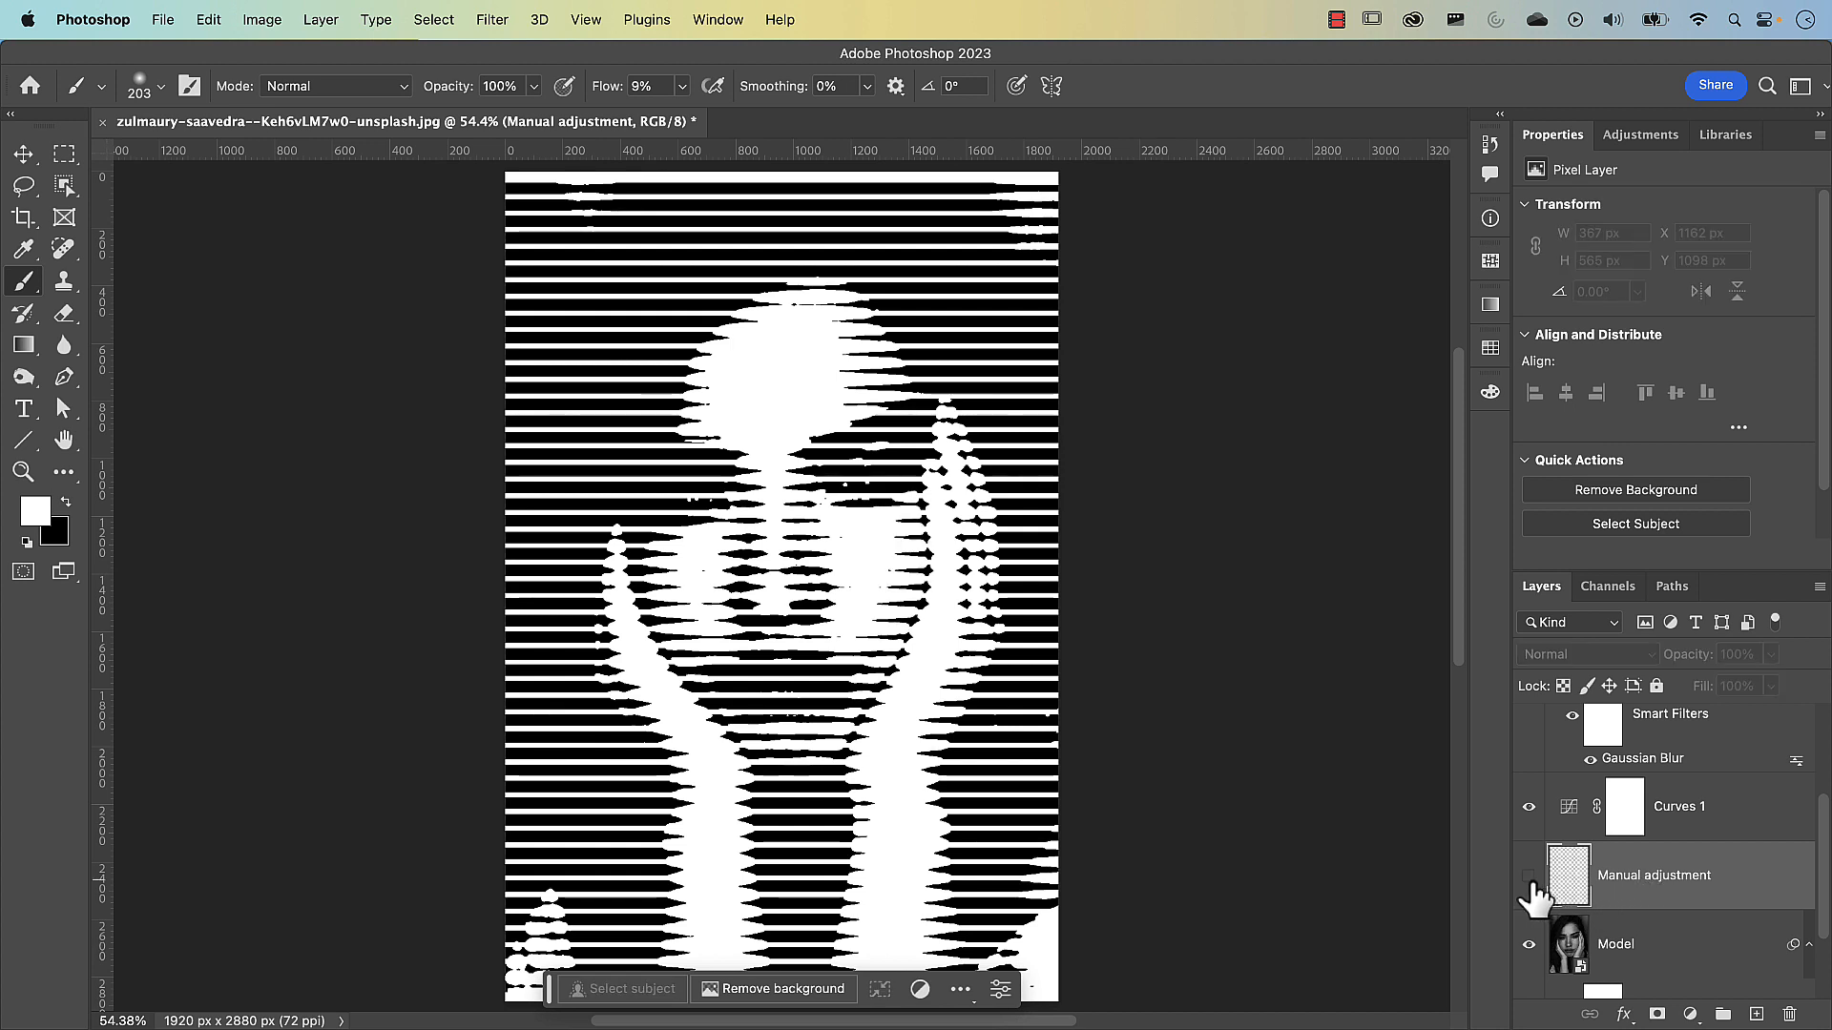
pyautogui.click(1529, 878)
pyautogui.click(1530, 877)
pyautogui.click(1529, 878)
pyautogui.click(1530, 878)
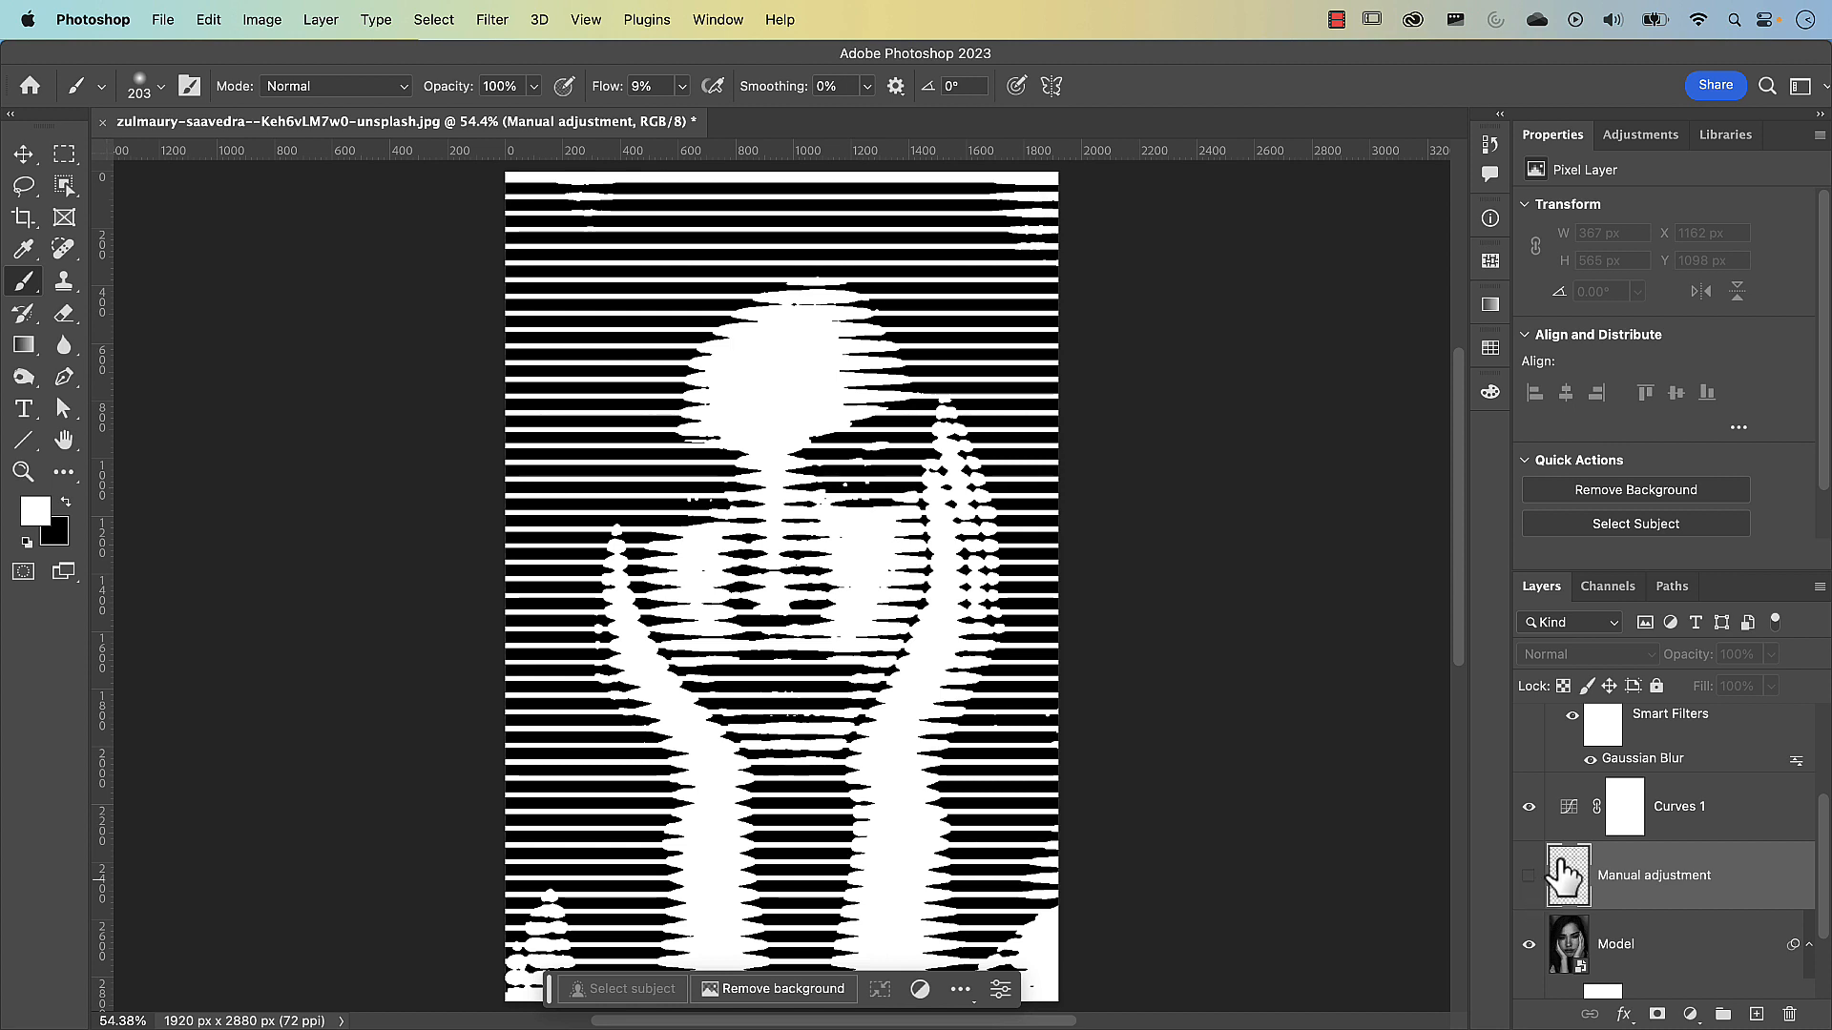
# Hide the Horizontal lines layer and create a new blank layer directly above it
pyautogui.scroll(4, 1569, 859)
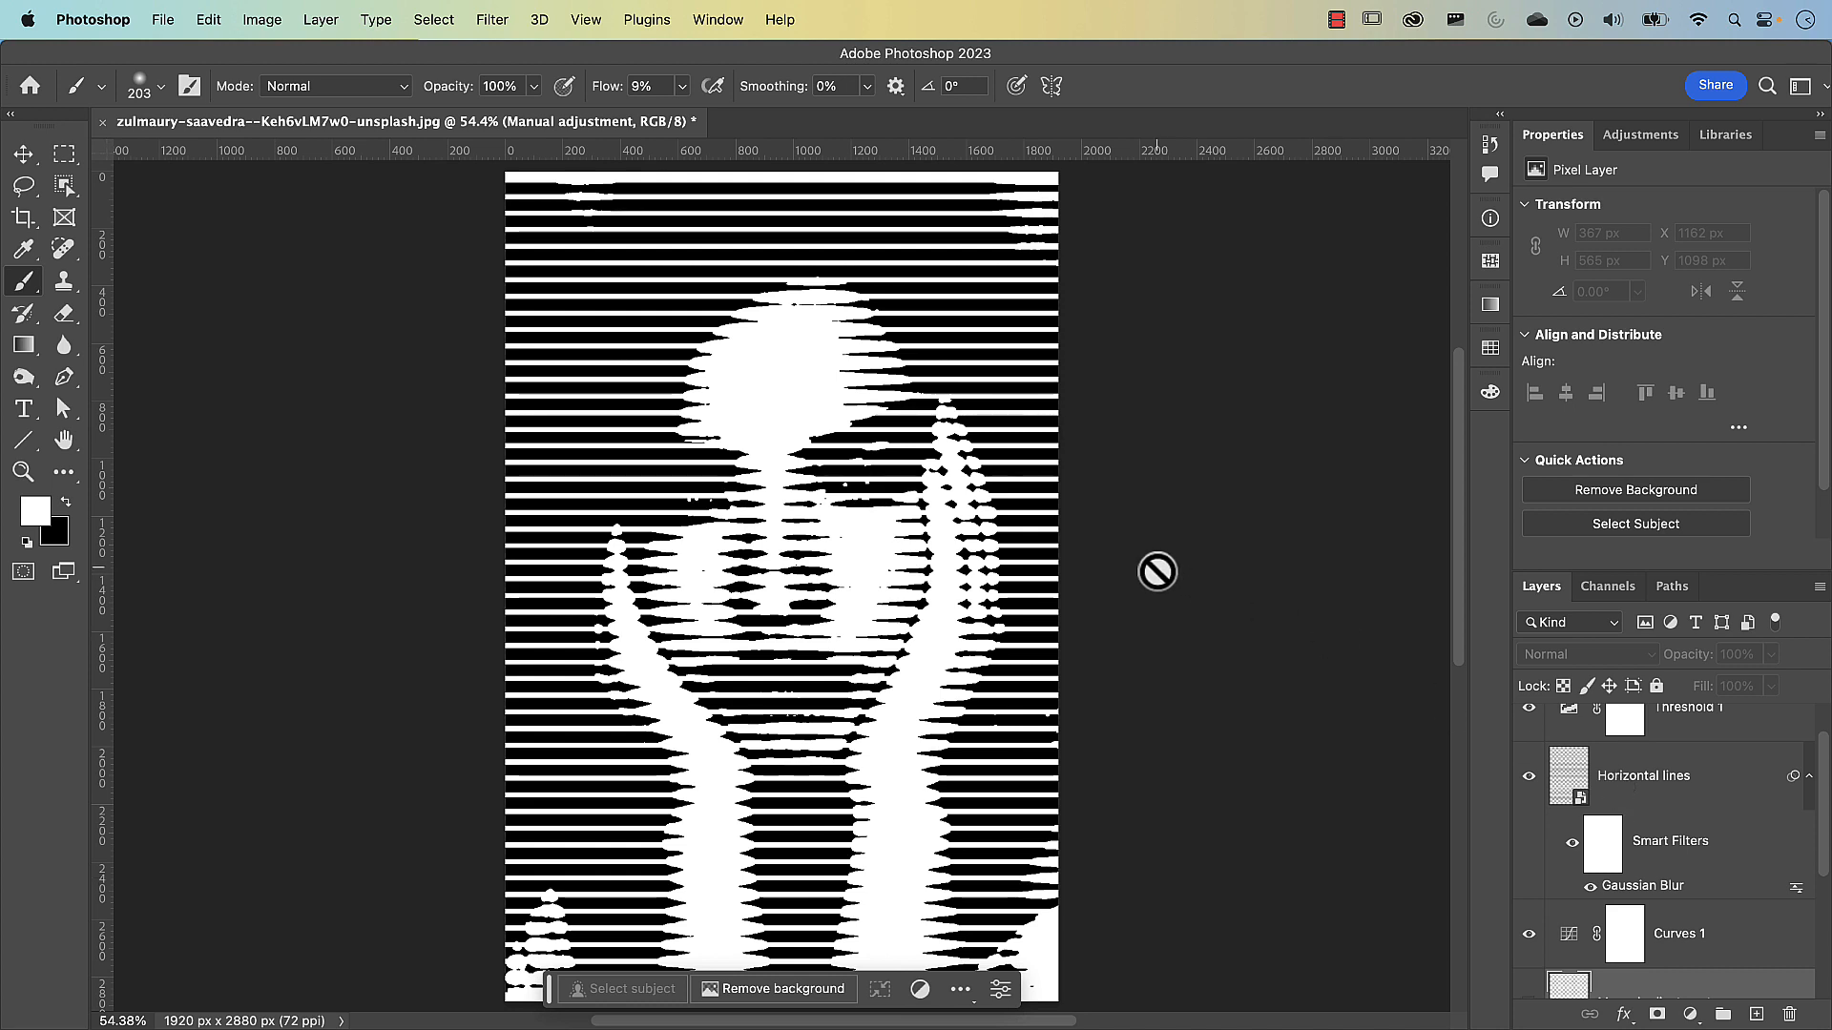
pyautogui.click(1529, 775)
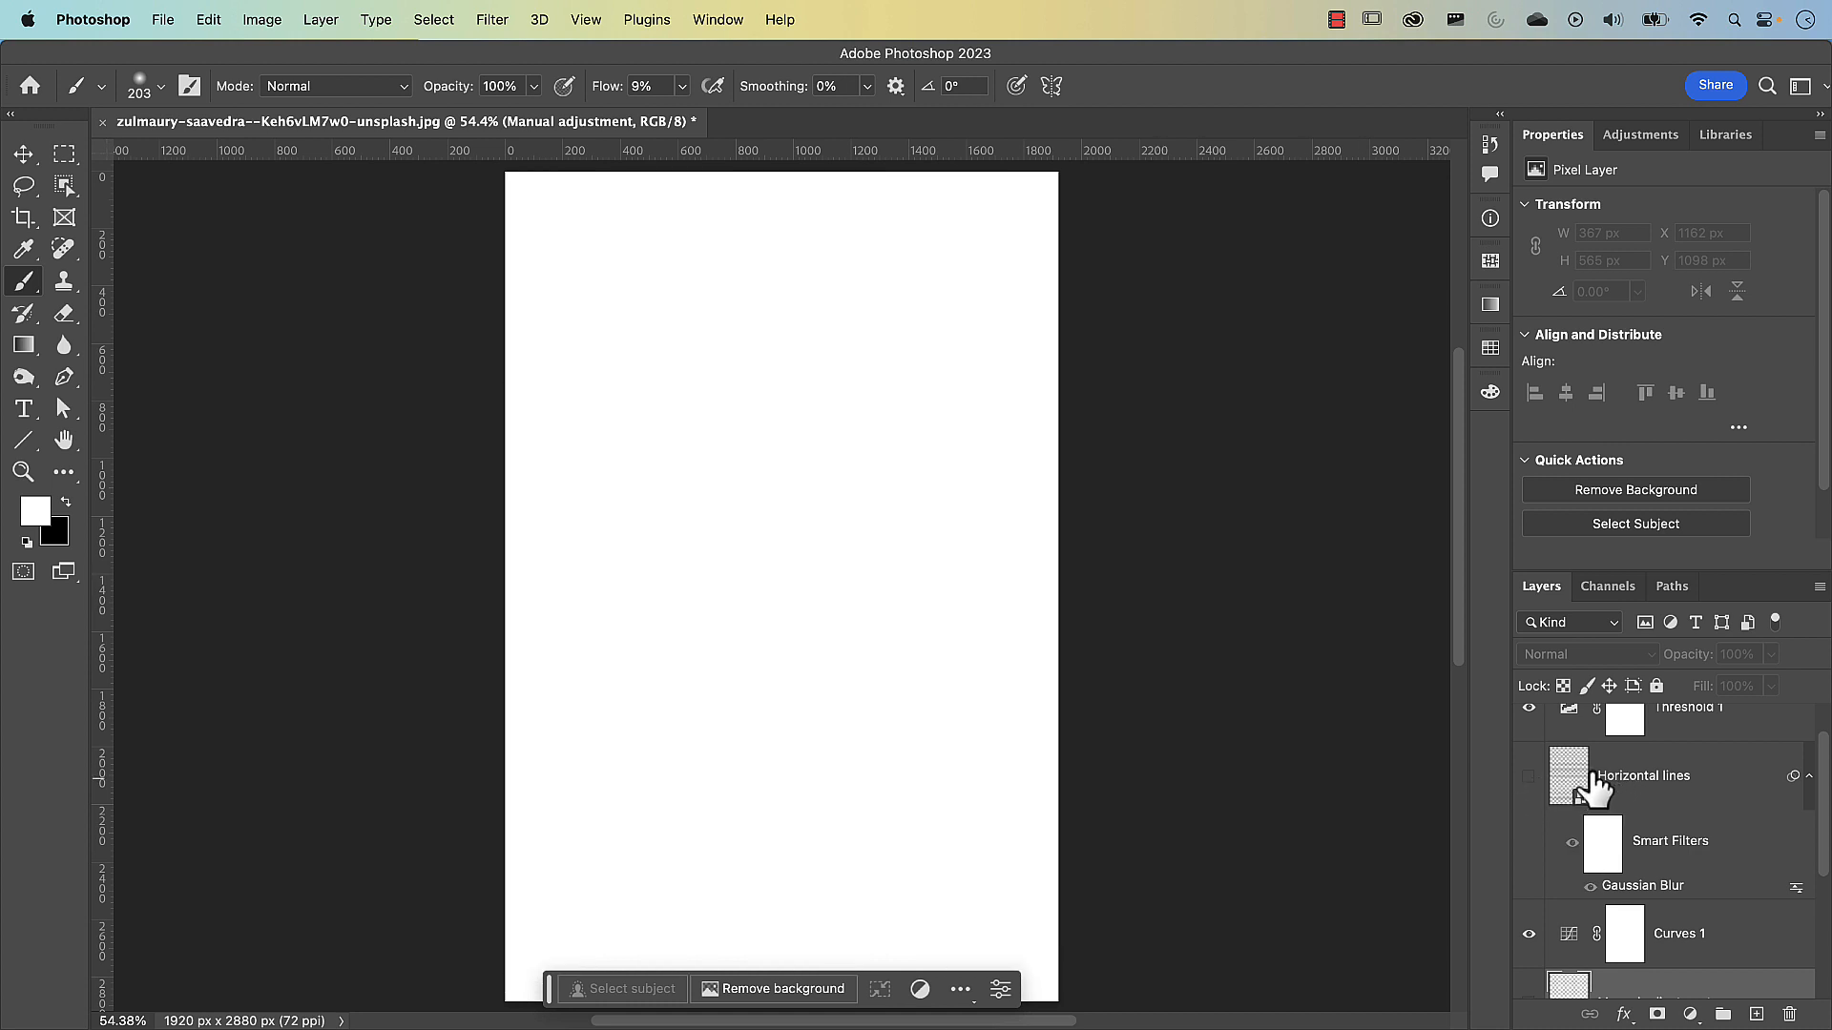
pyautogui.click(1639, 792)
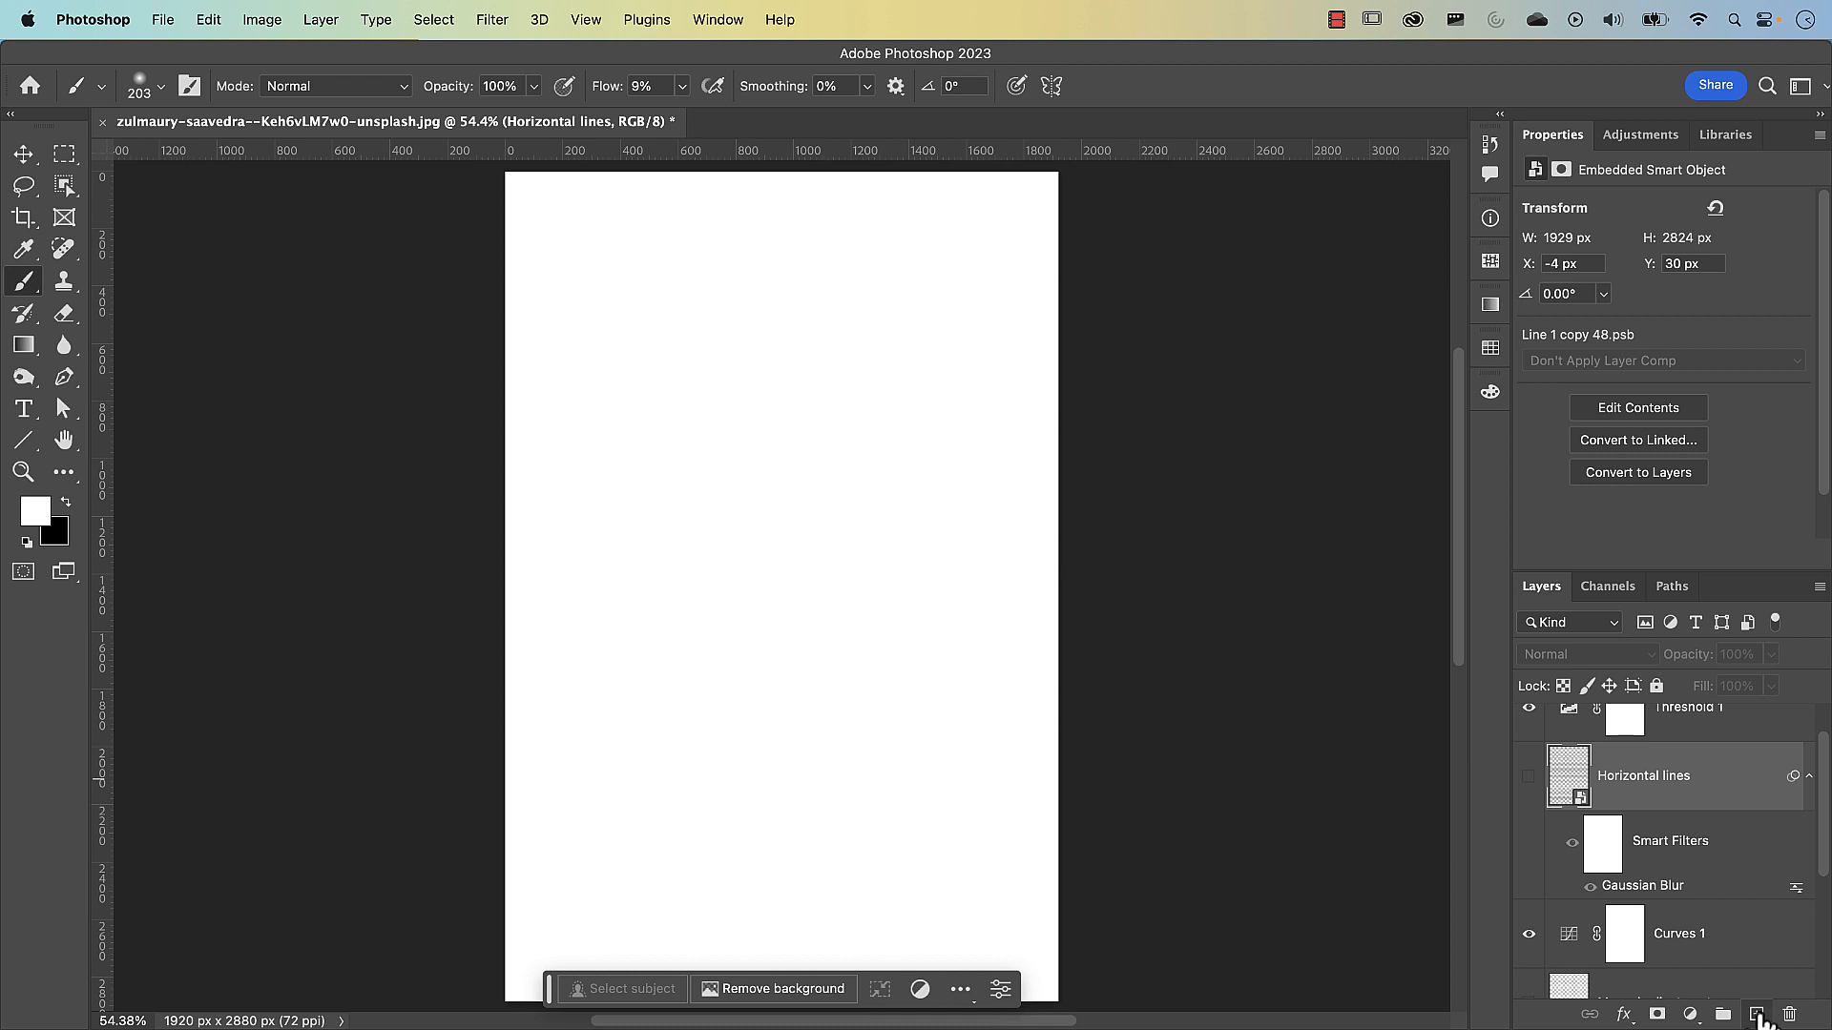
pyautogui.click(1756, 1014)
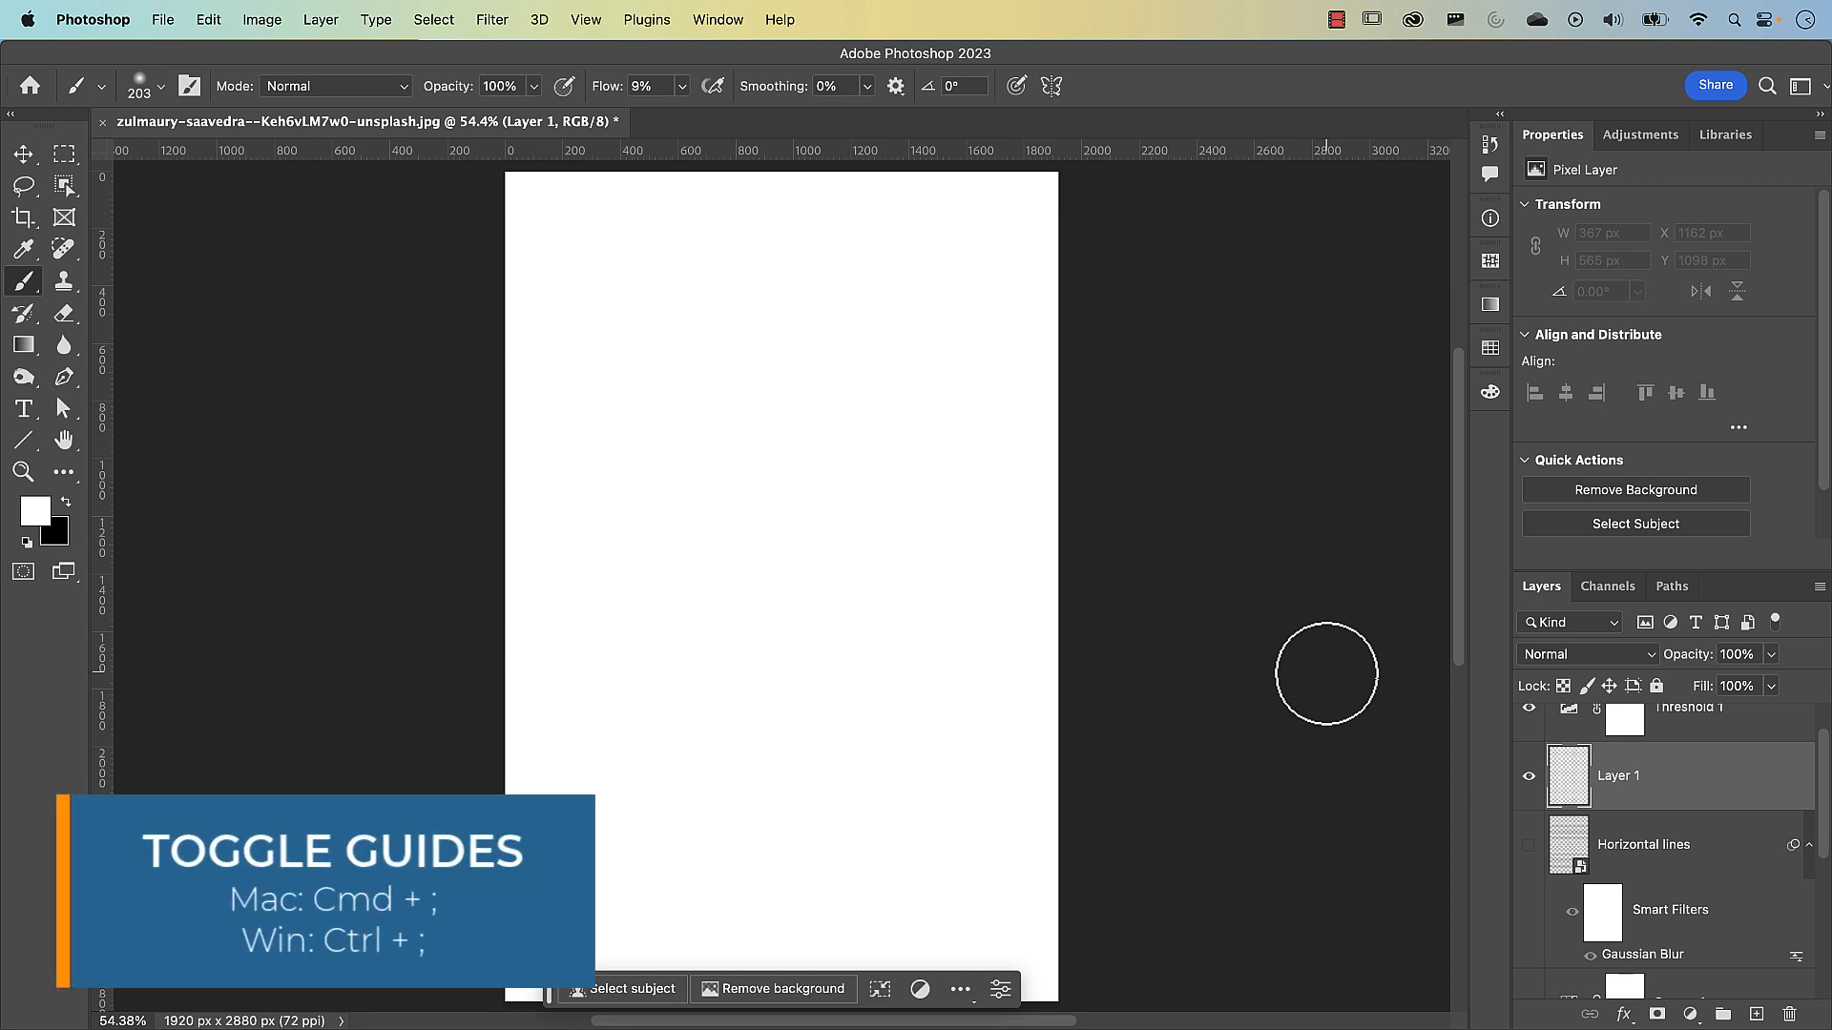
# Show the guides and draw a black 10 px horizontal line, about 1918 px long, across the canvas on the second guide from its top edge
pyautogui.press('super+semicolon')
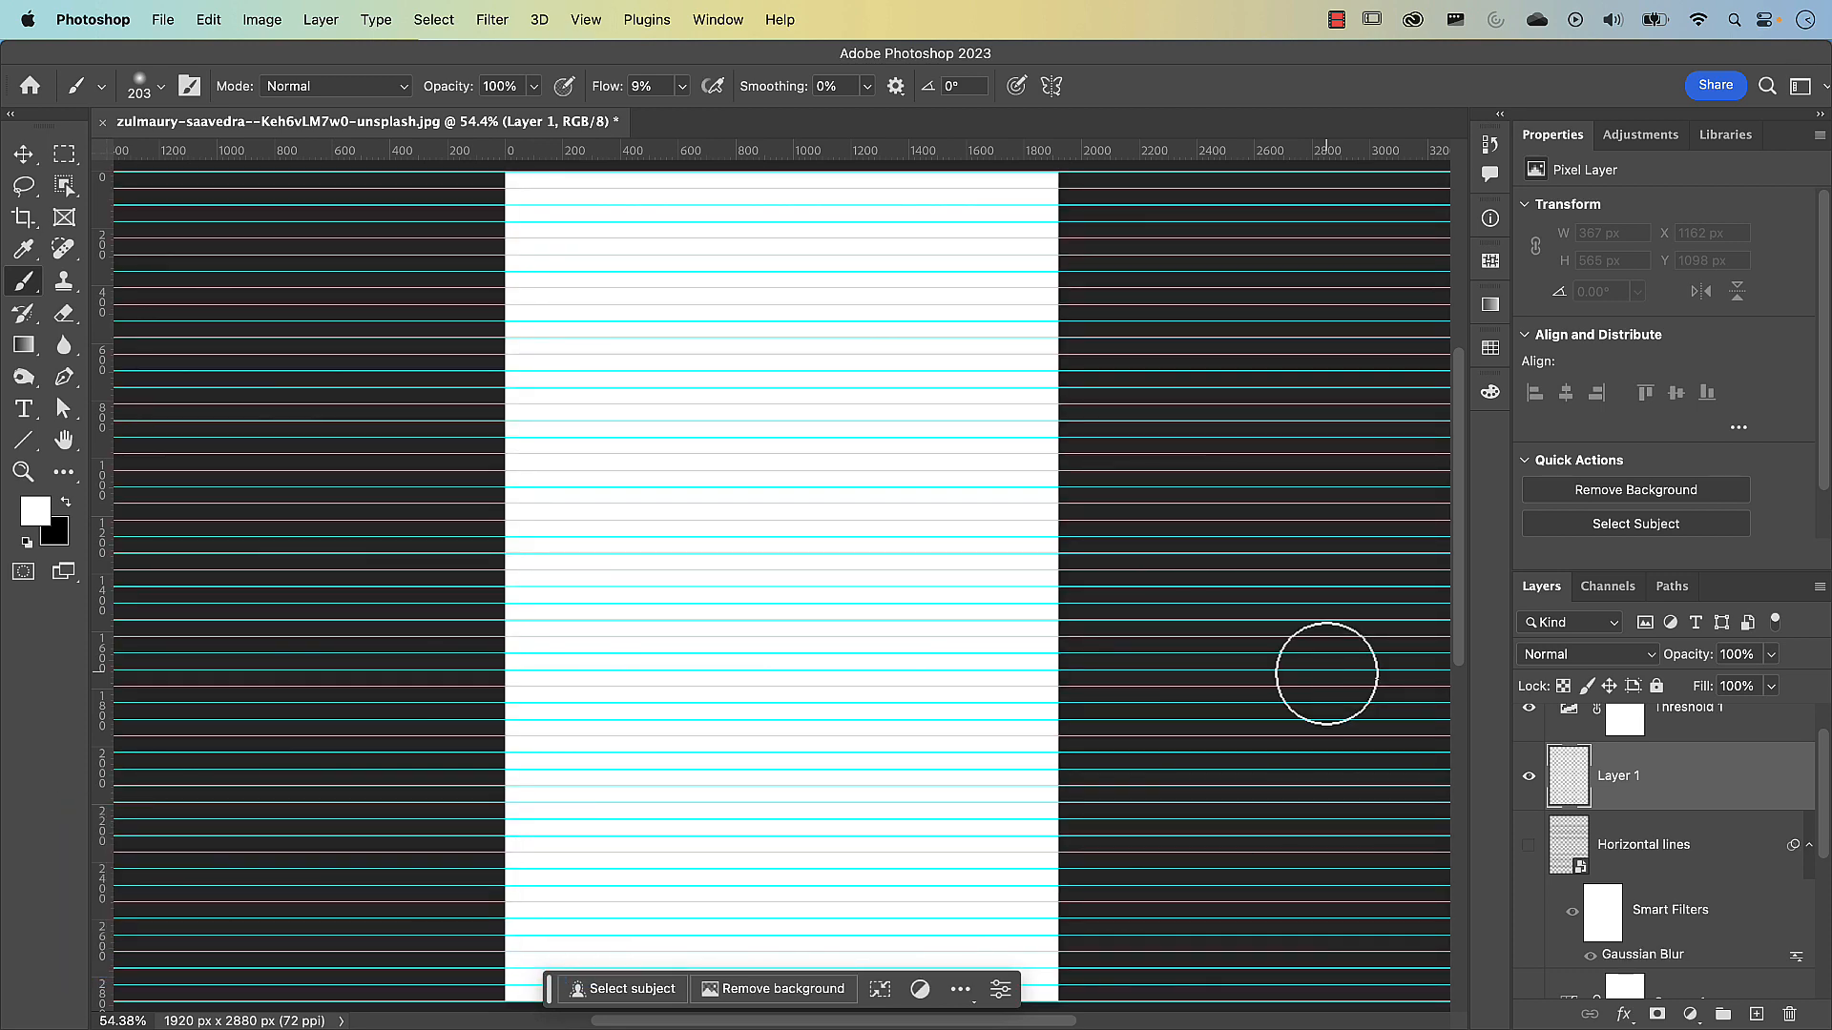
pyautogui.click(23, 442)
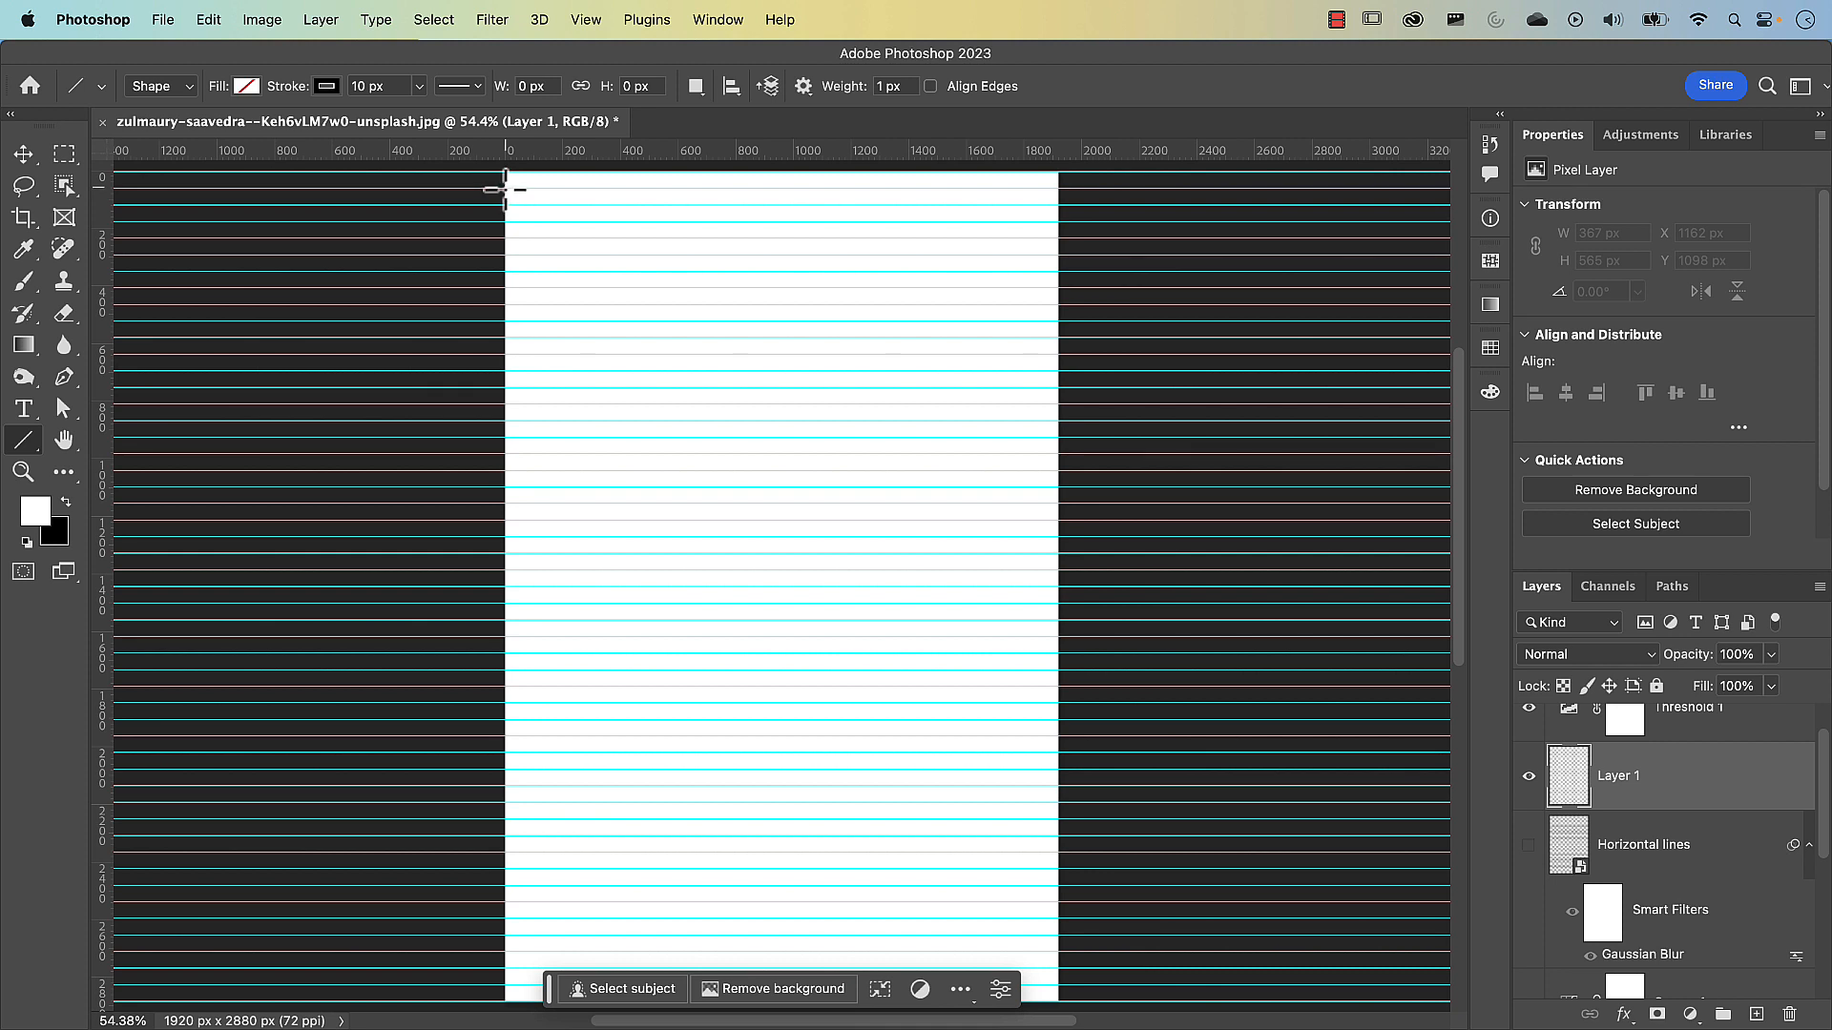
pyautogui.moveTo(504, 191); pyautogui.dragTo(1059, 193)
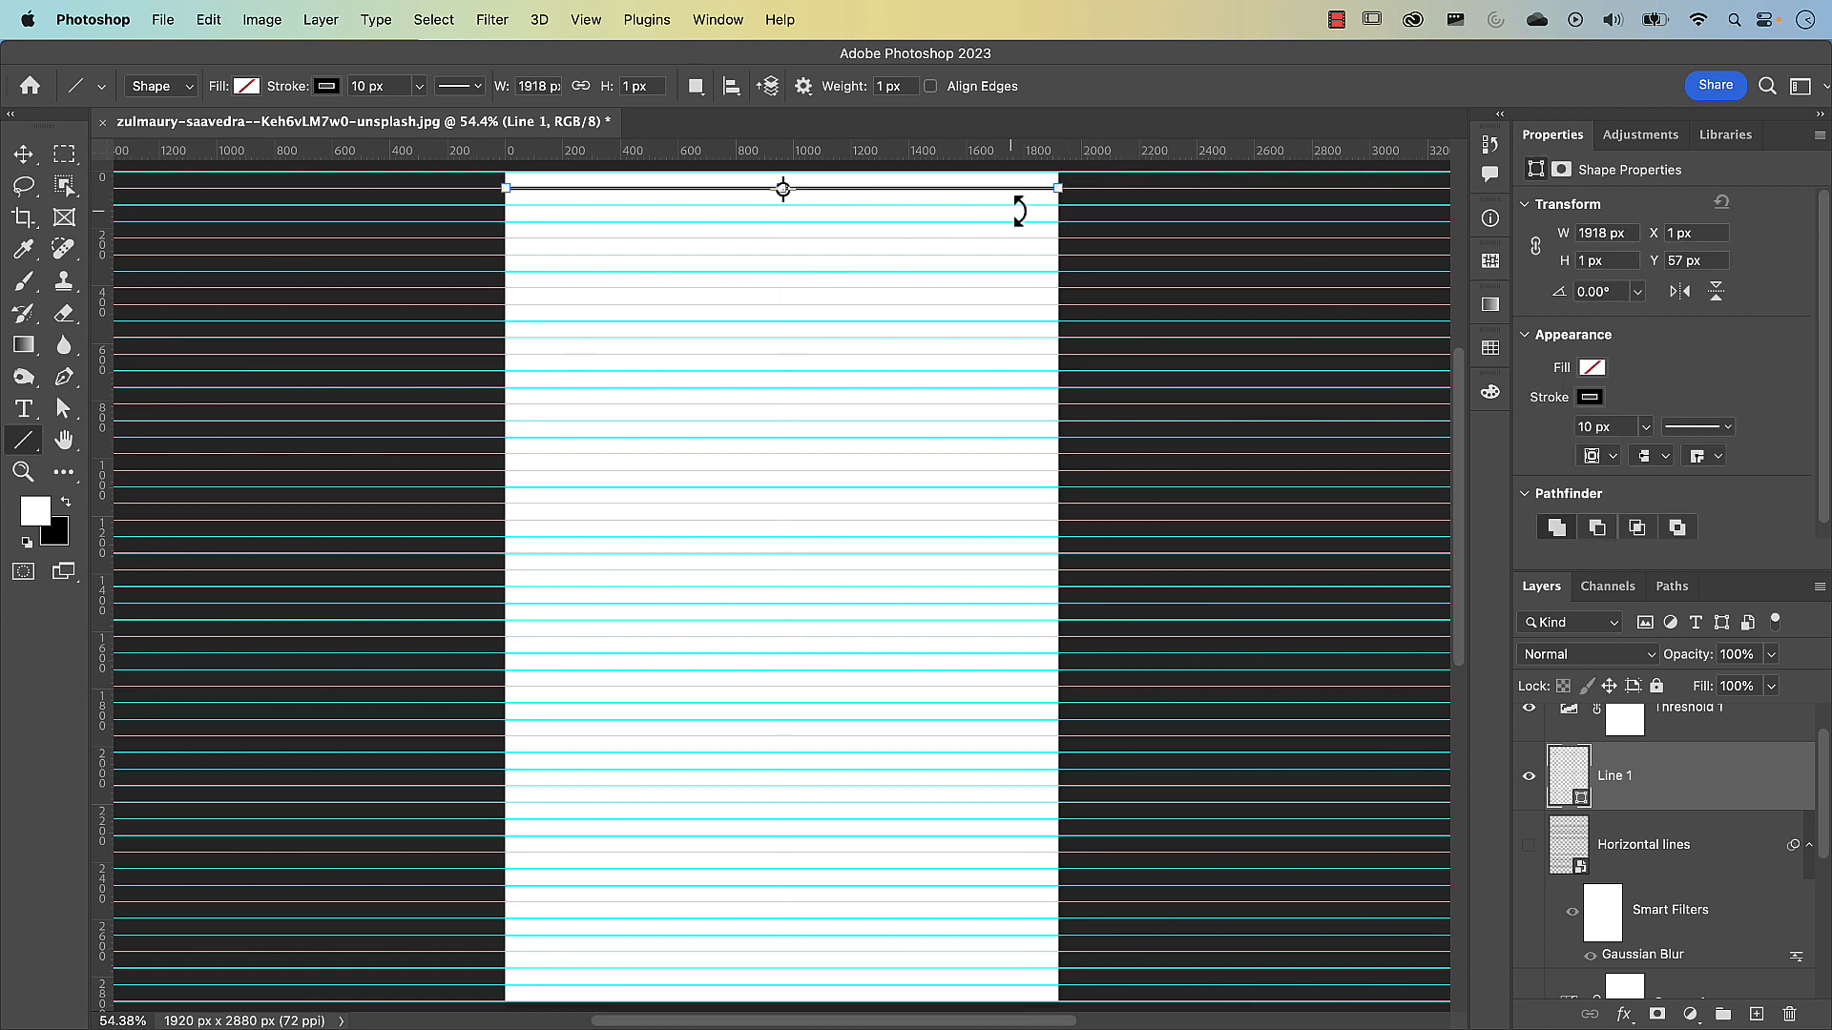
# Inspect the line's end at the canvas's right edge with Free Transform and accept the transform
pyautogui.scroll(6, 1059, 196)
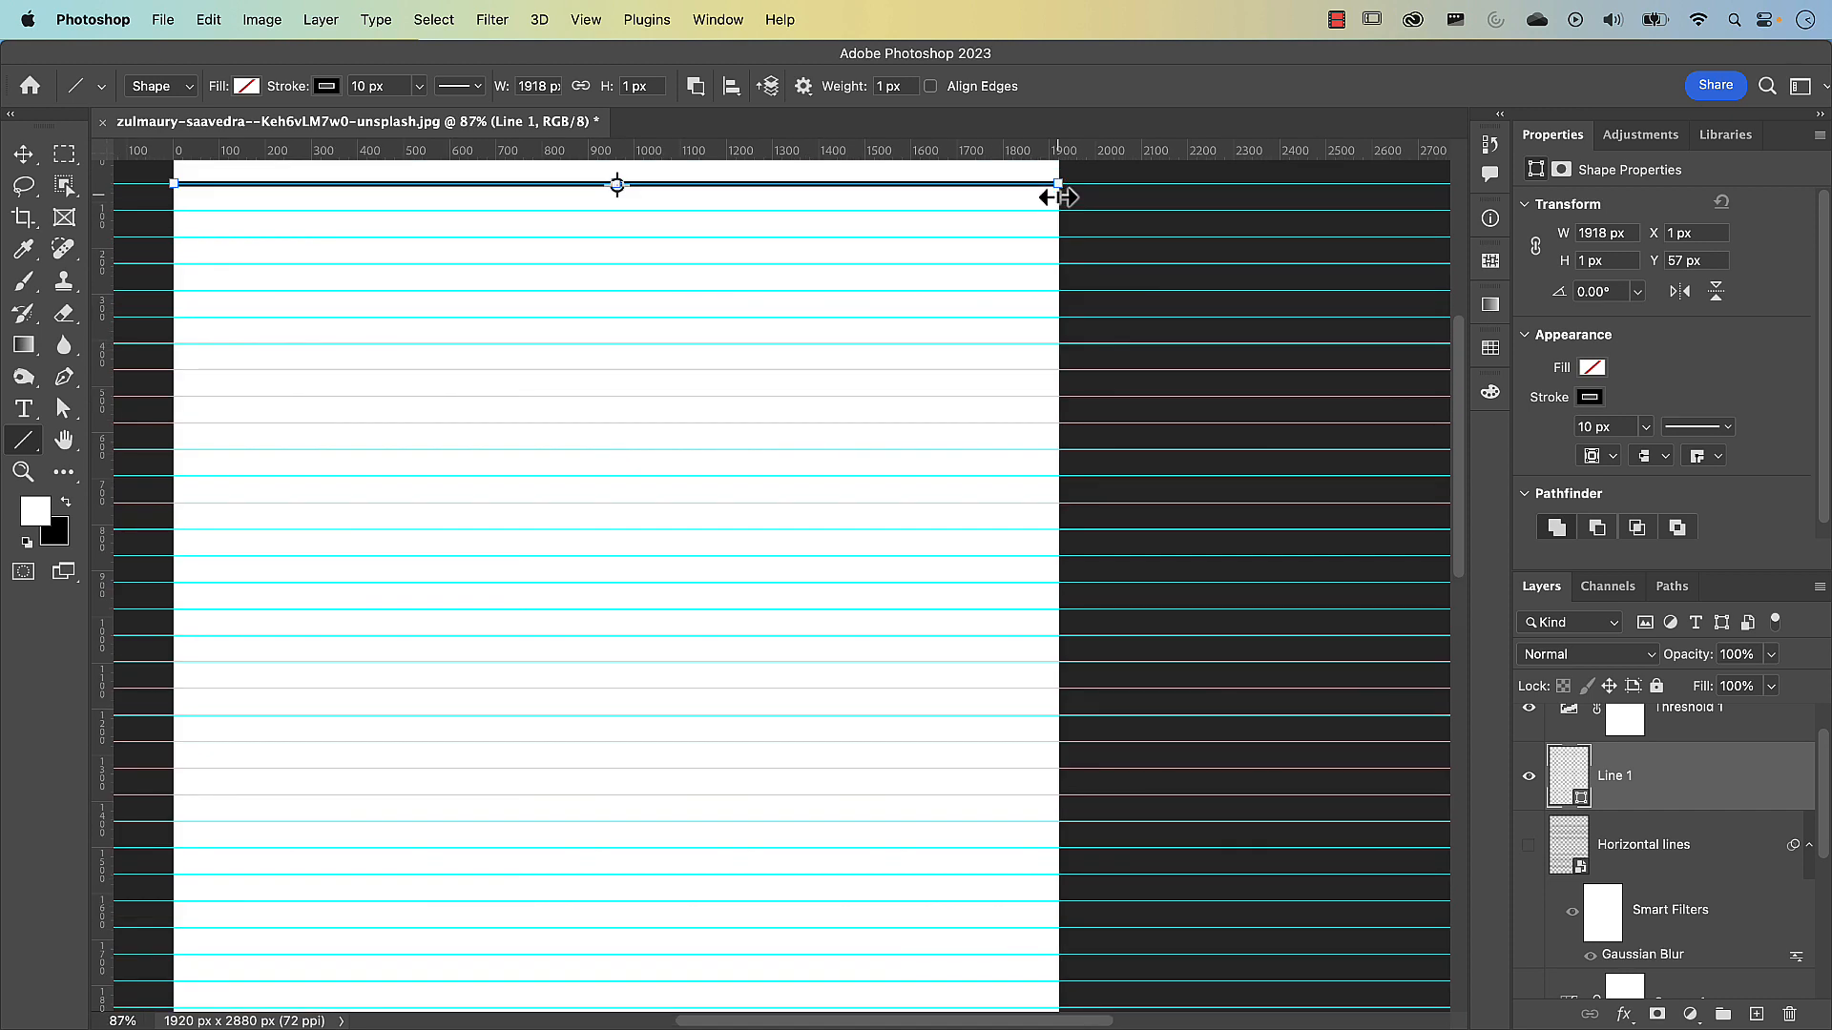
pyautogui.moveTo(1057, 199); pyautogui.dragTo(1027, 414)
pyautogui.scroll(2, 1039, 378)
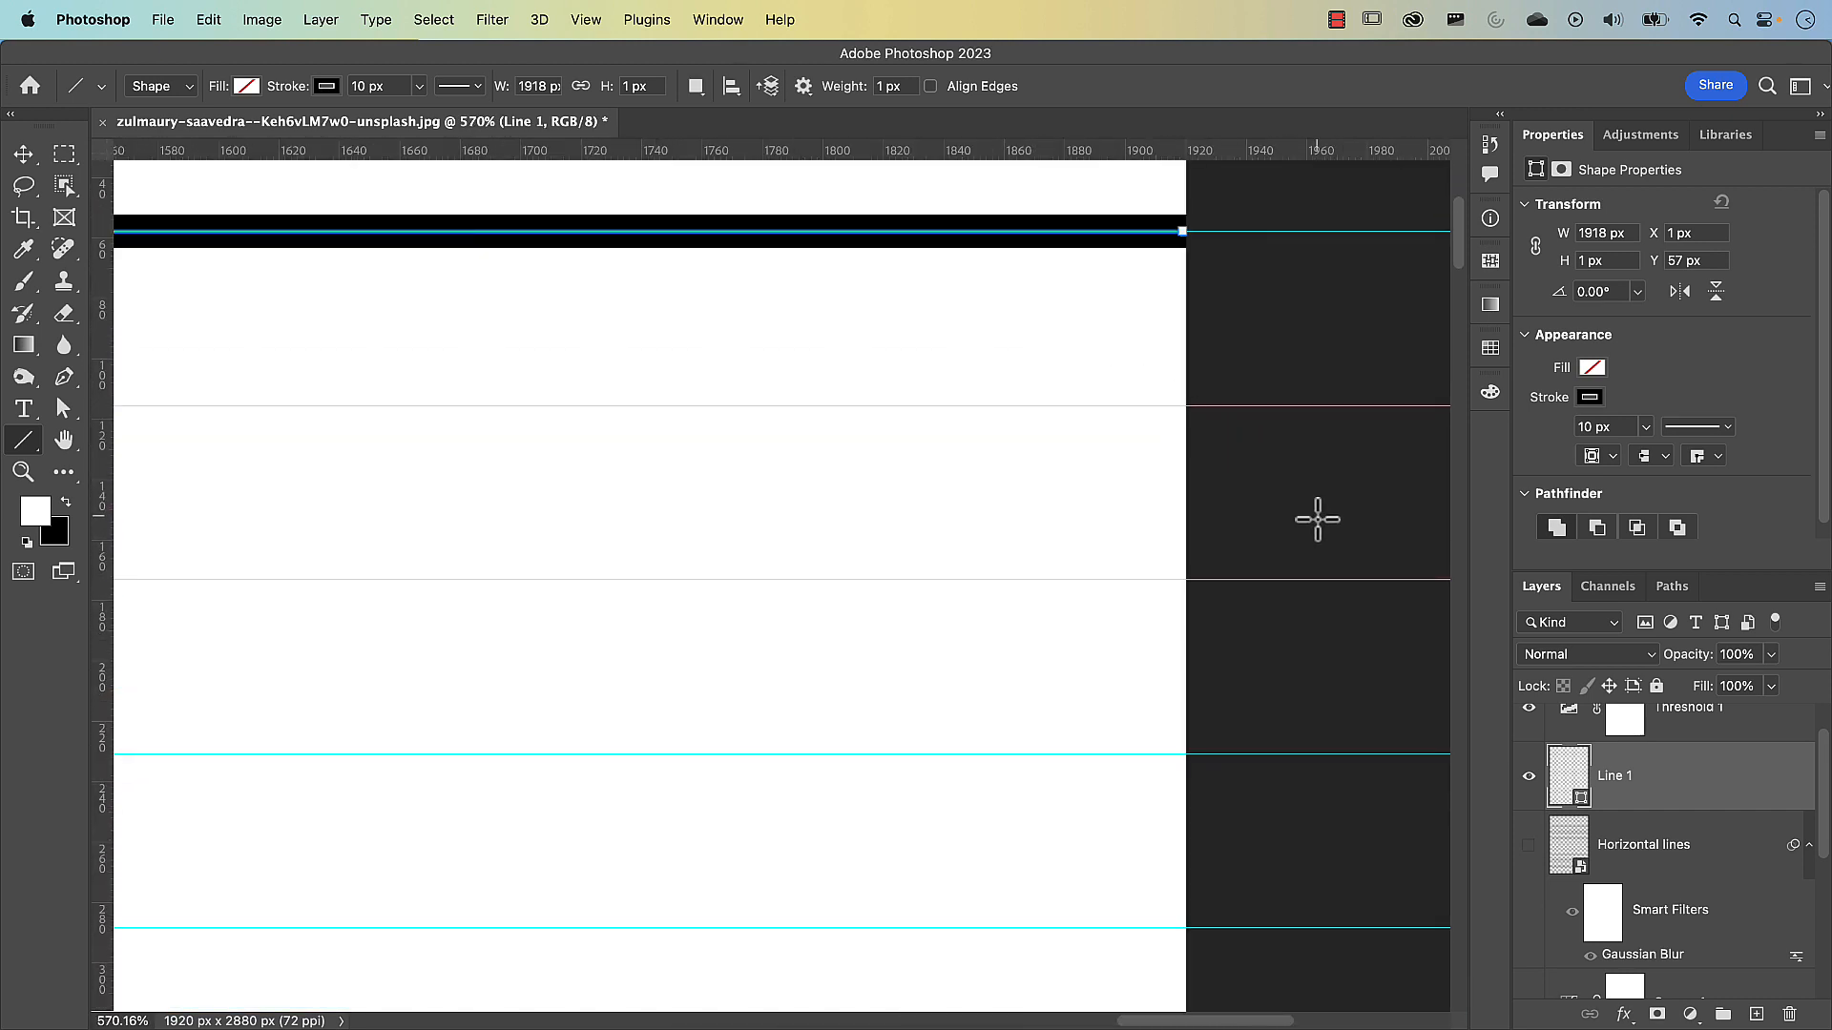
pyautogui.press('v')
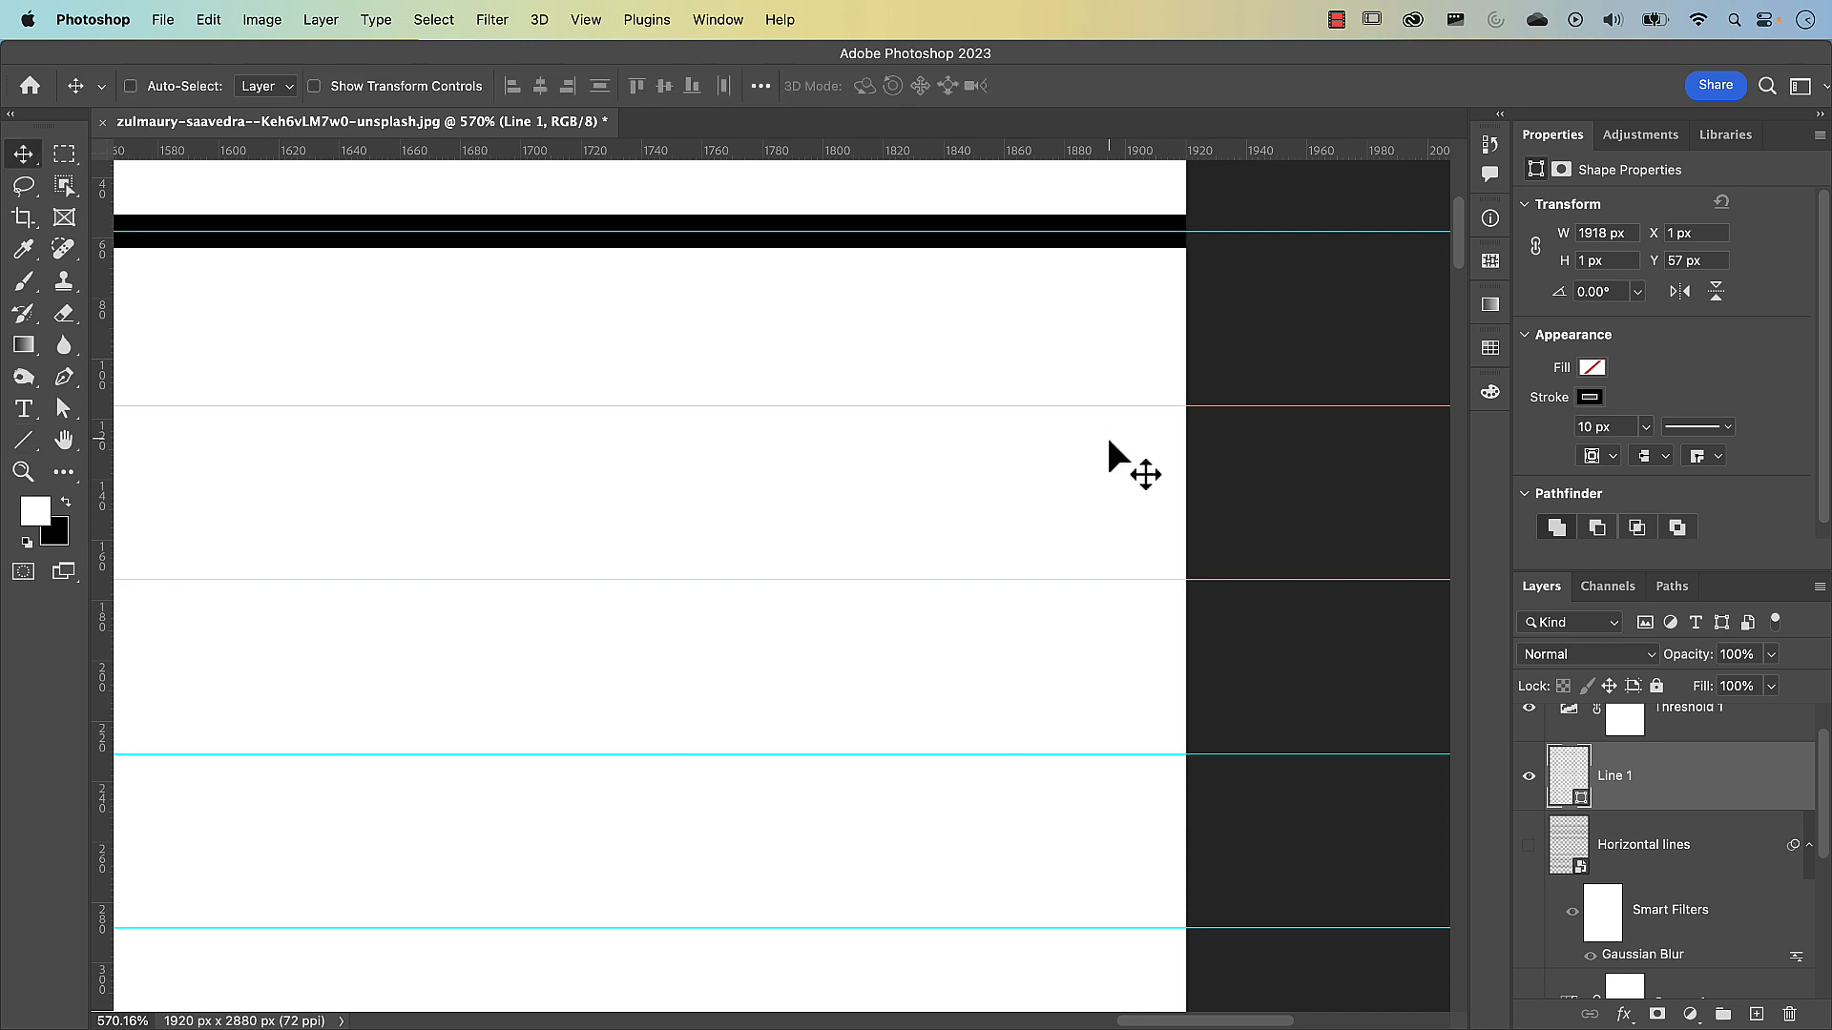
pyautogui.press('super+t')
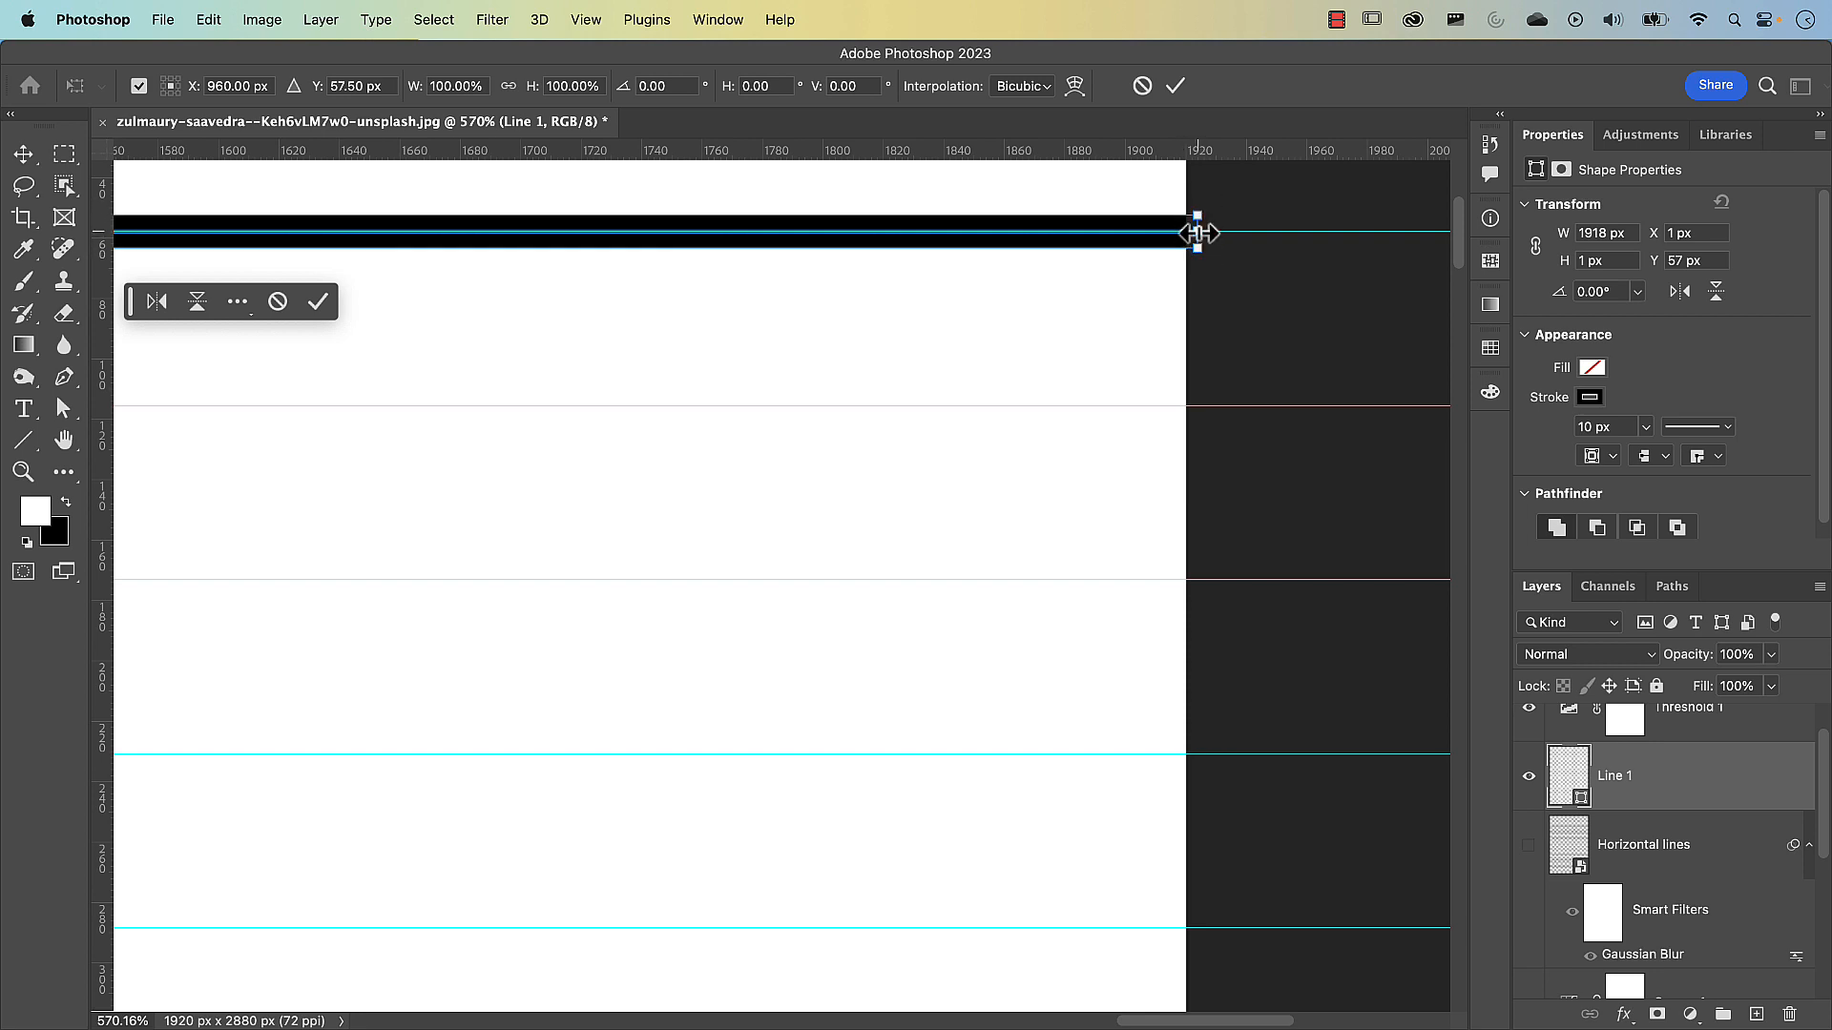
pyautogui.press('super+plus')
pyautogui.moveTo(1288, 226); pyautogui.dragTo(1066, 495)
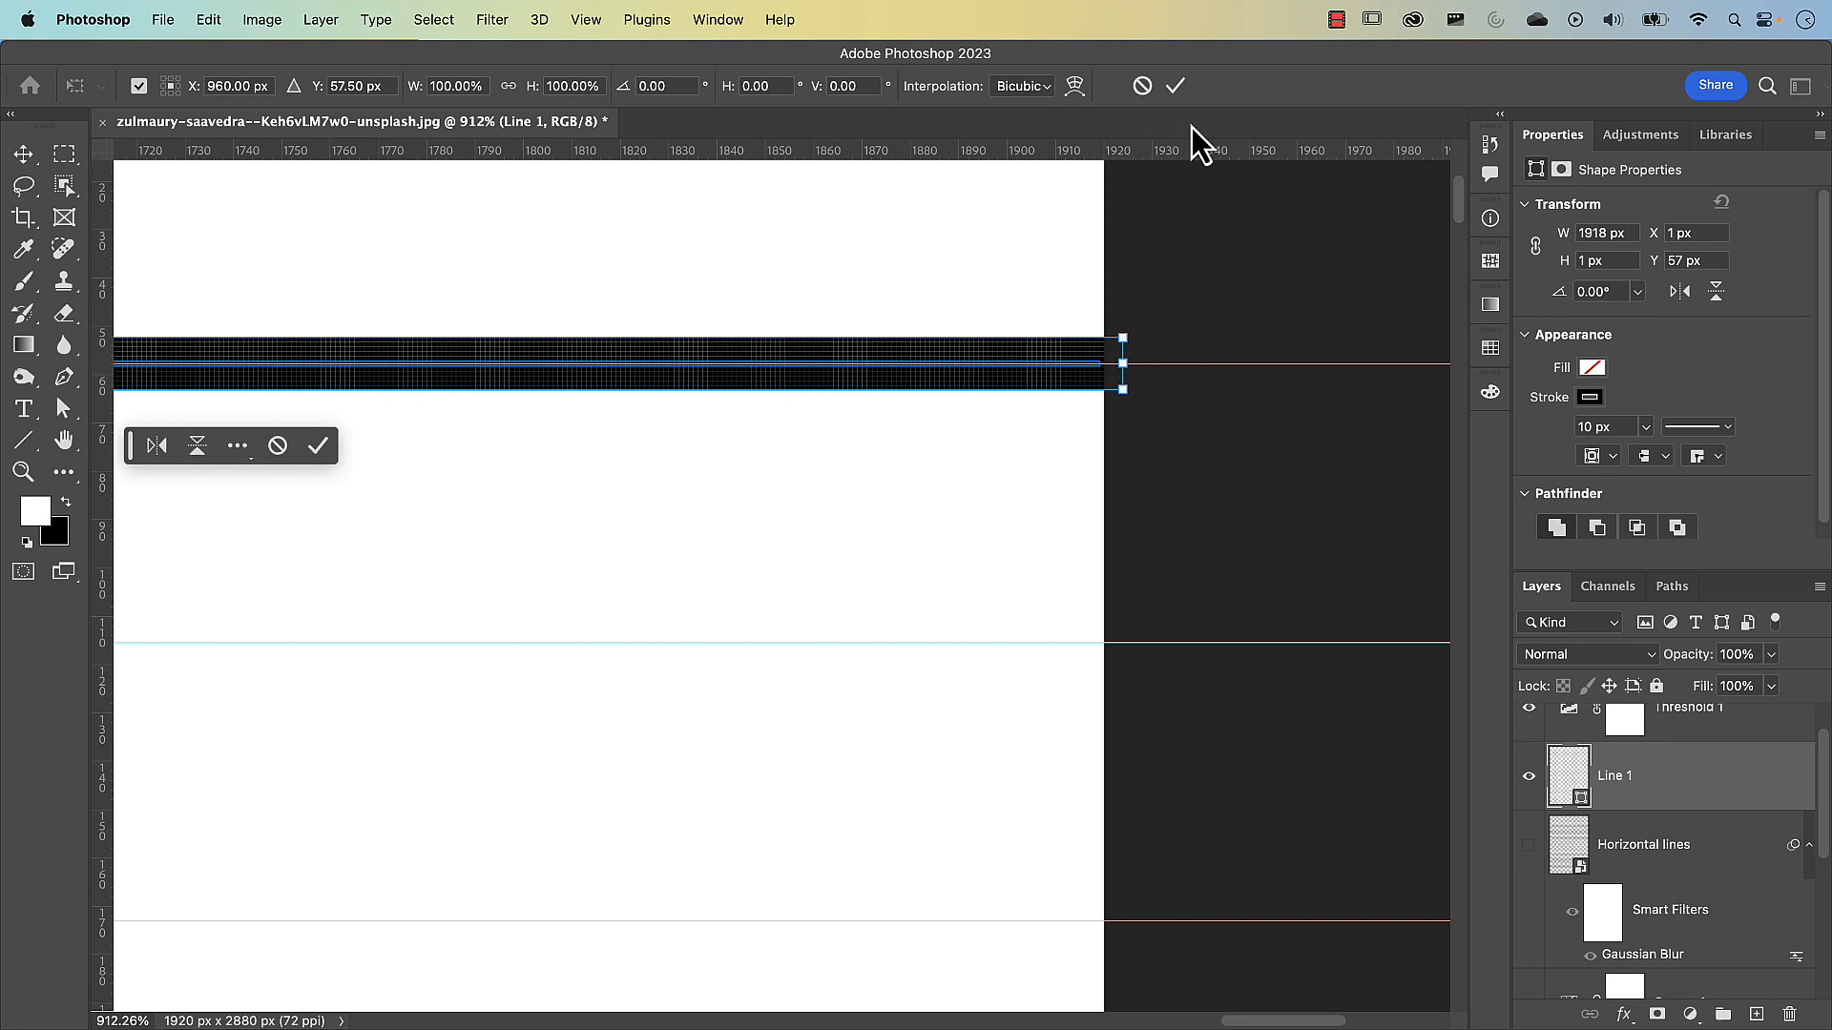
pyautogui.click(1176, 87)
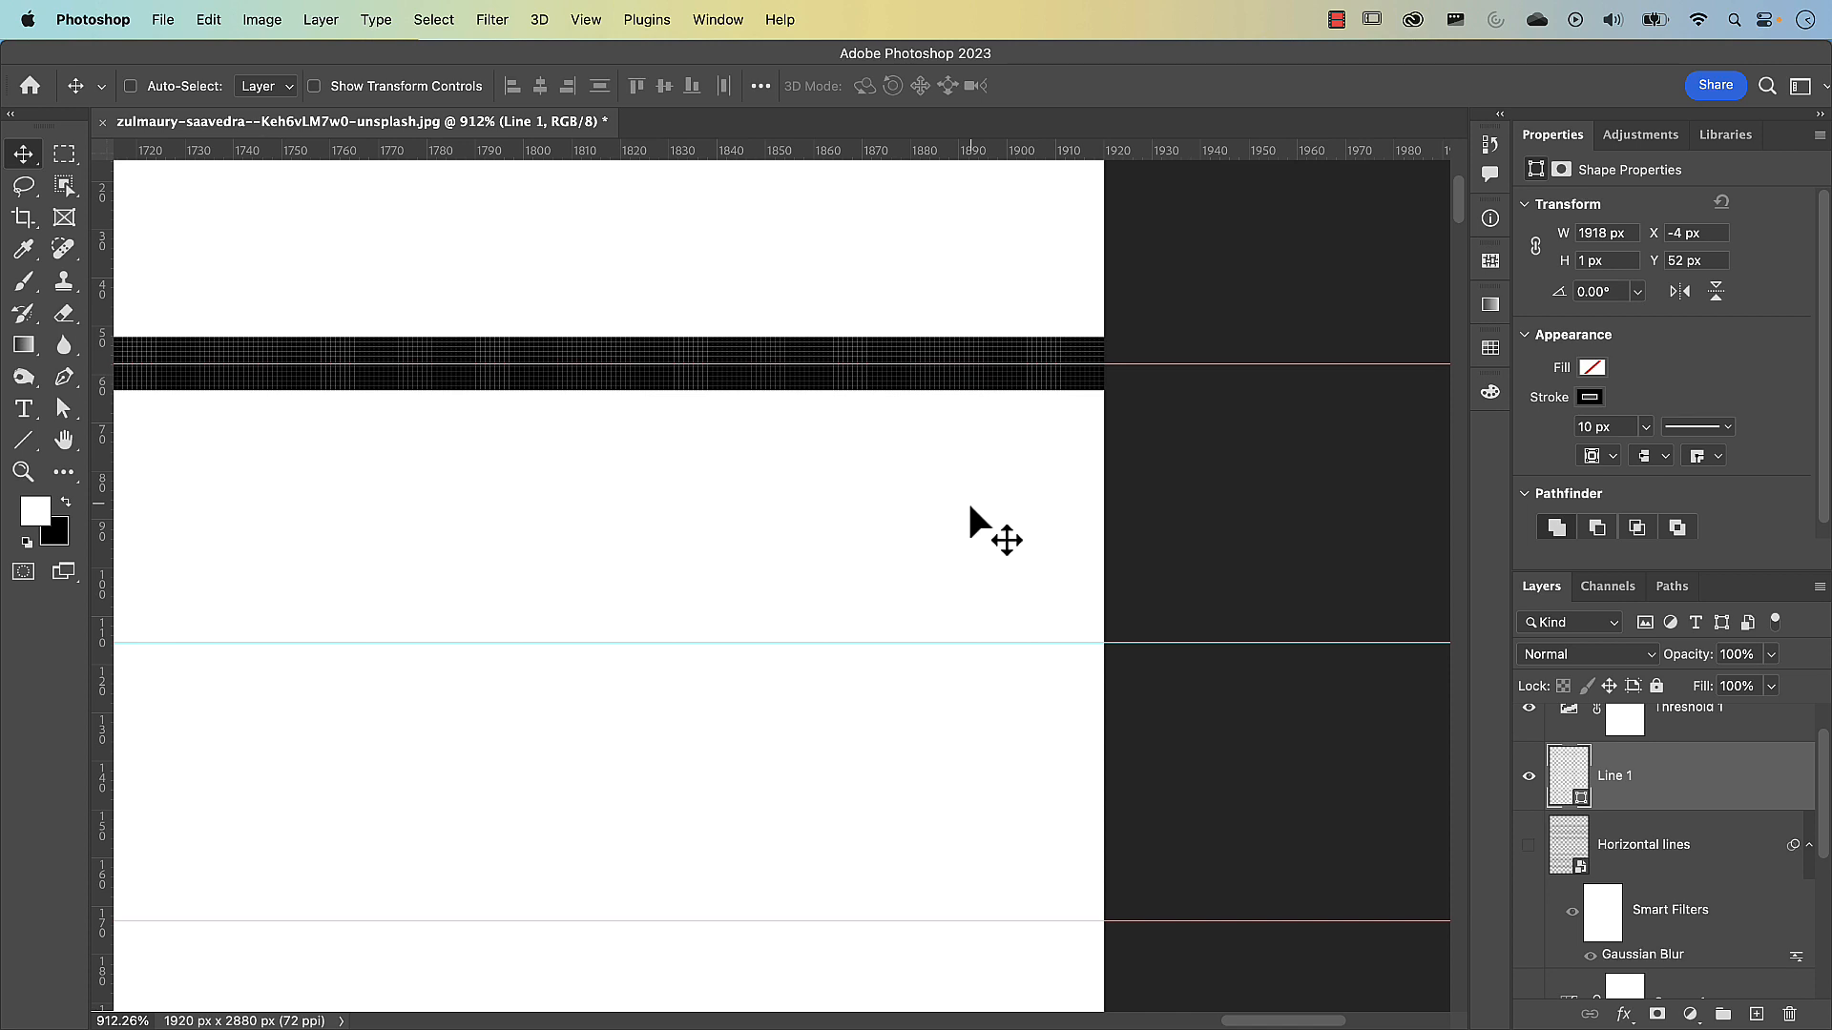
pyautogui.press('super+0')
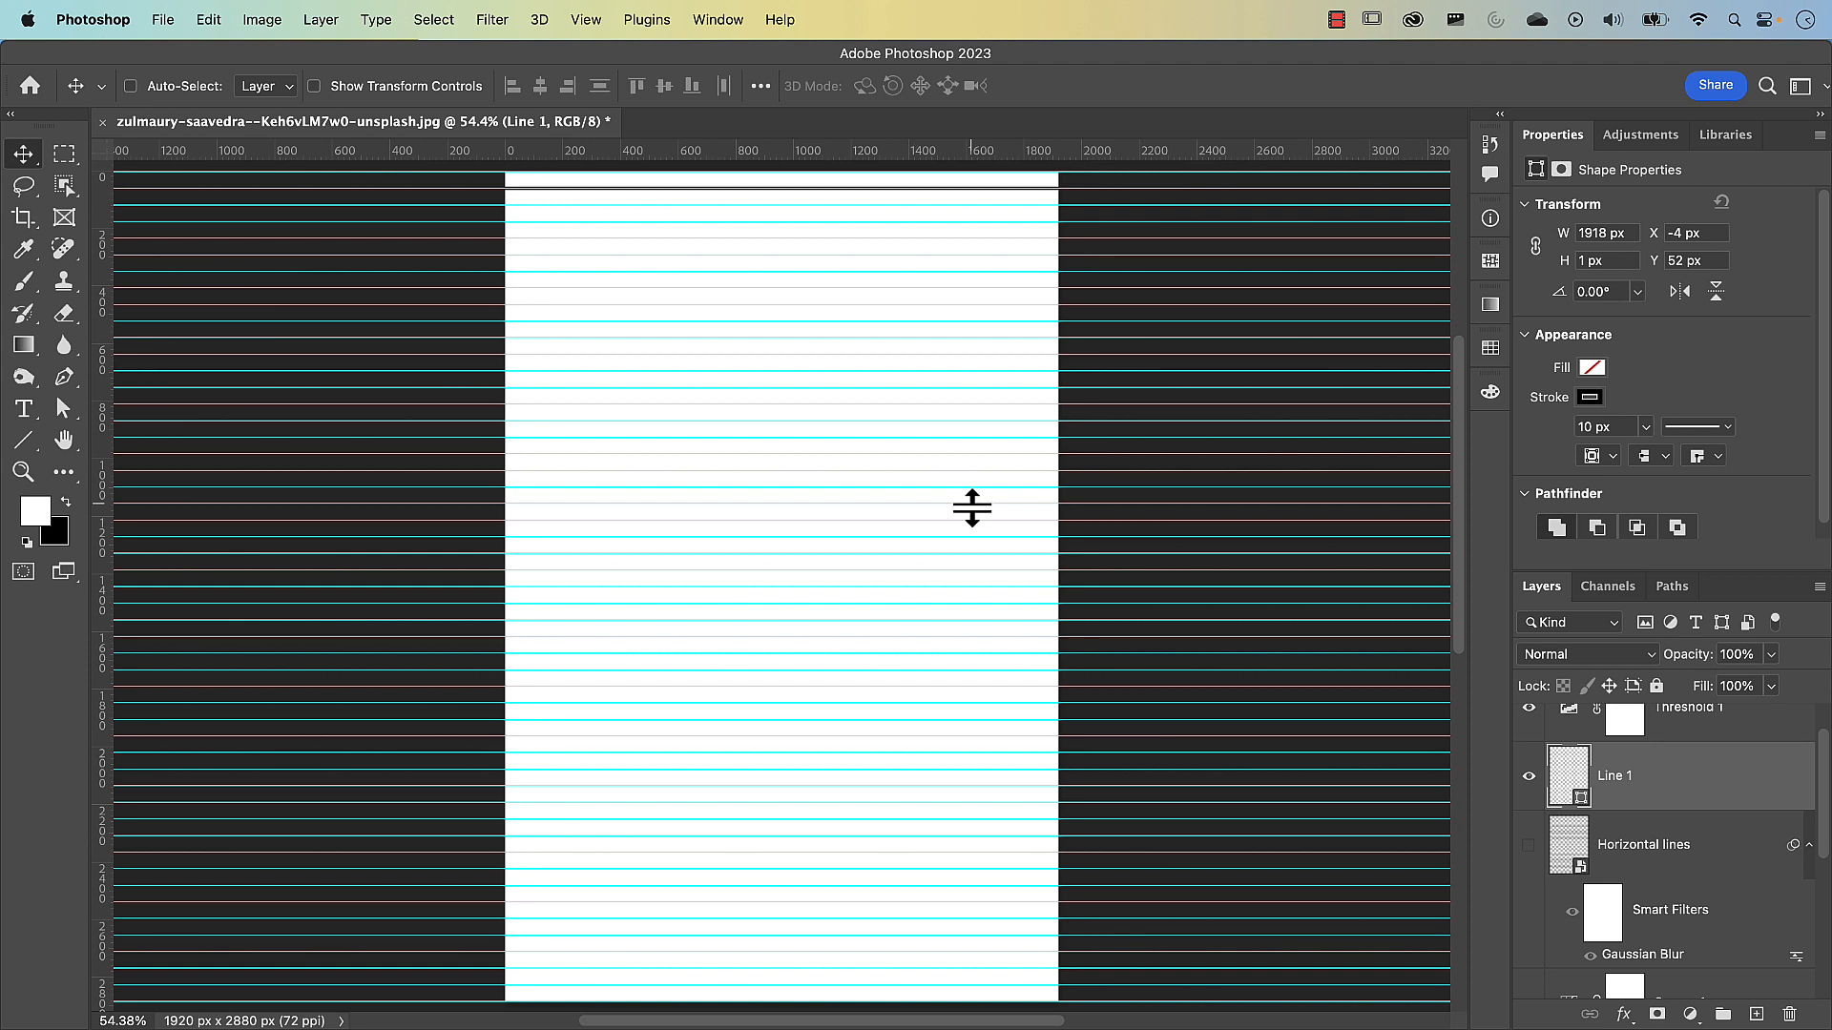
# Rasterize the line and apply a Sine Wave filter: 20 generators, wavelength 244–245, amplitude 5–6, scale 1% horizontal and 100% vertical, Repeat Edge Pixels
pyautogui.click(490, 20)
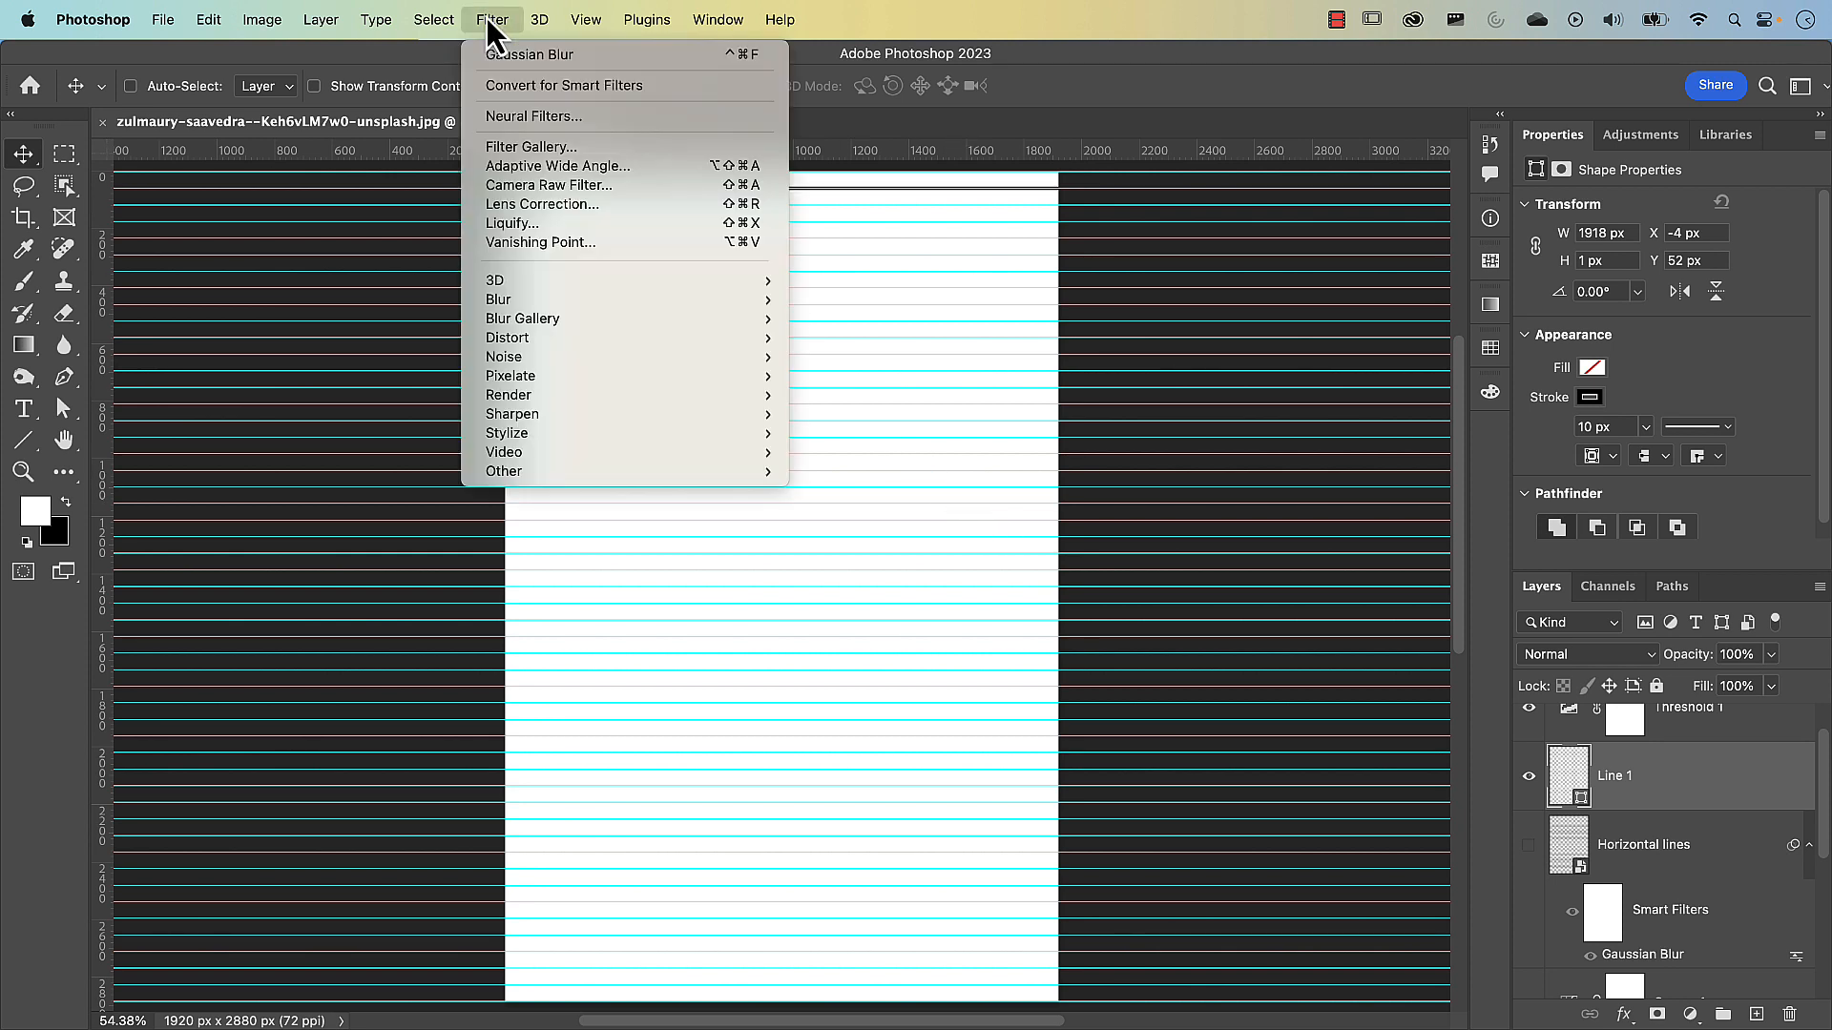
pyautogui.moveTo(557, 341)
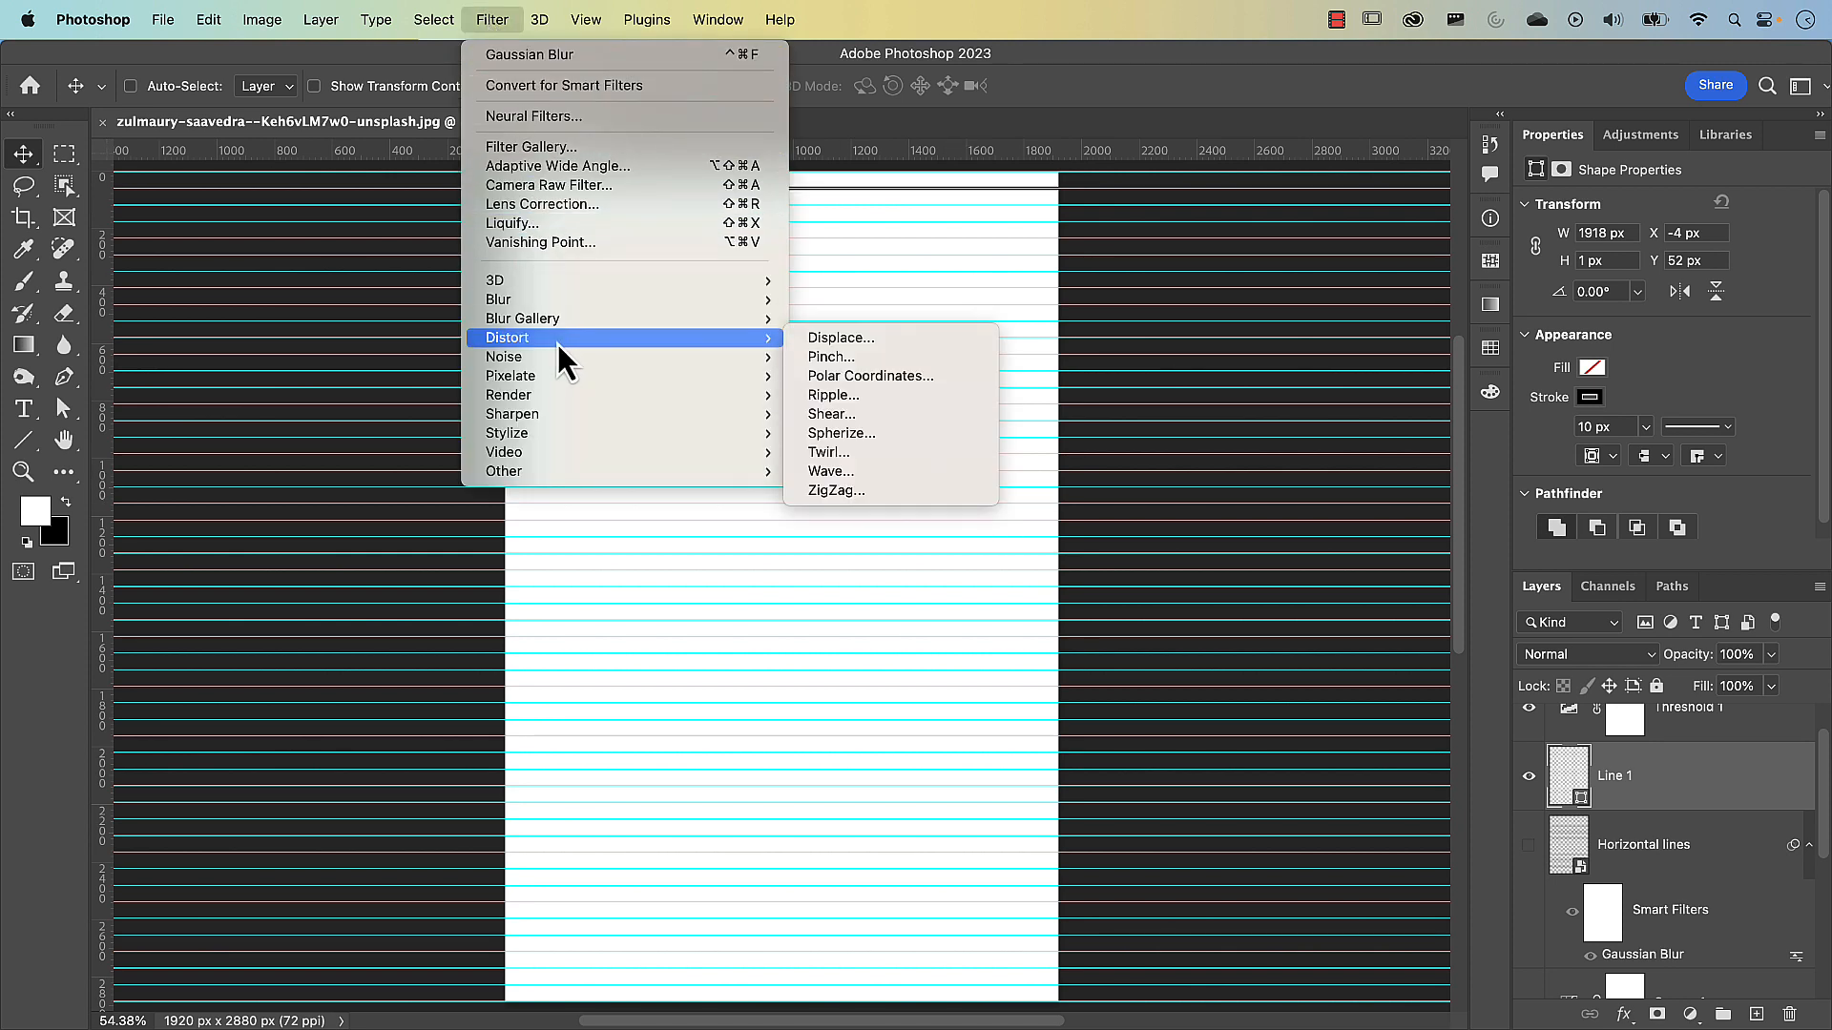
pyautogui.click(861, 471)
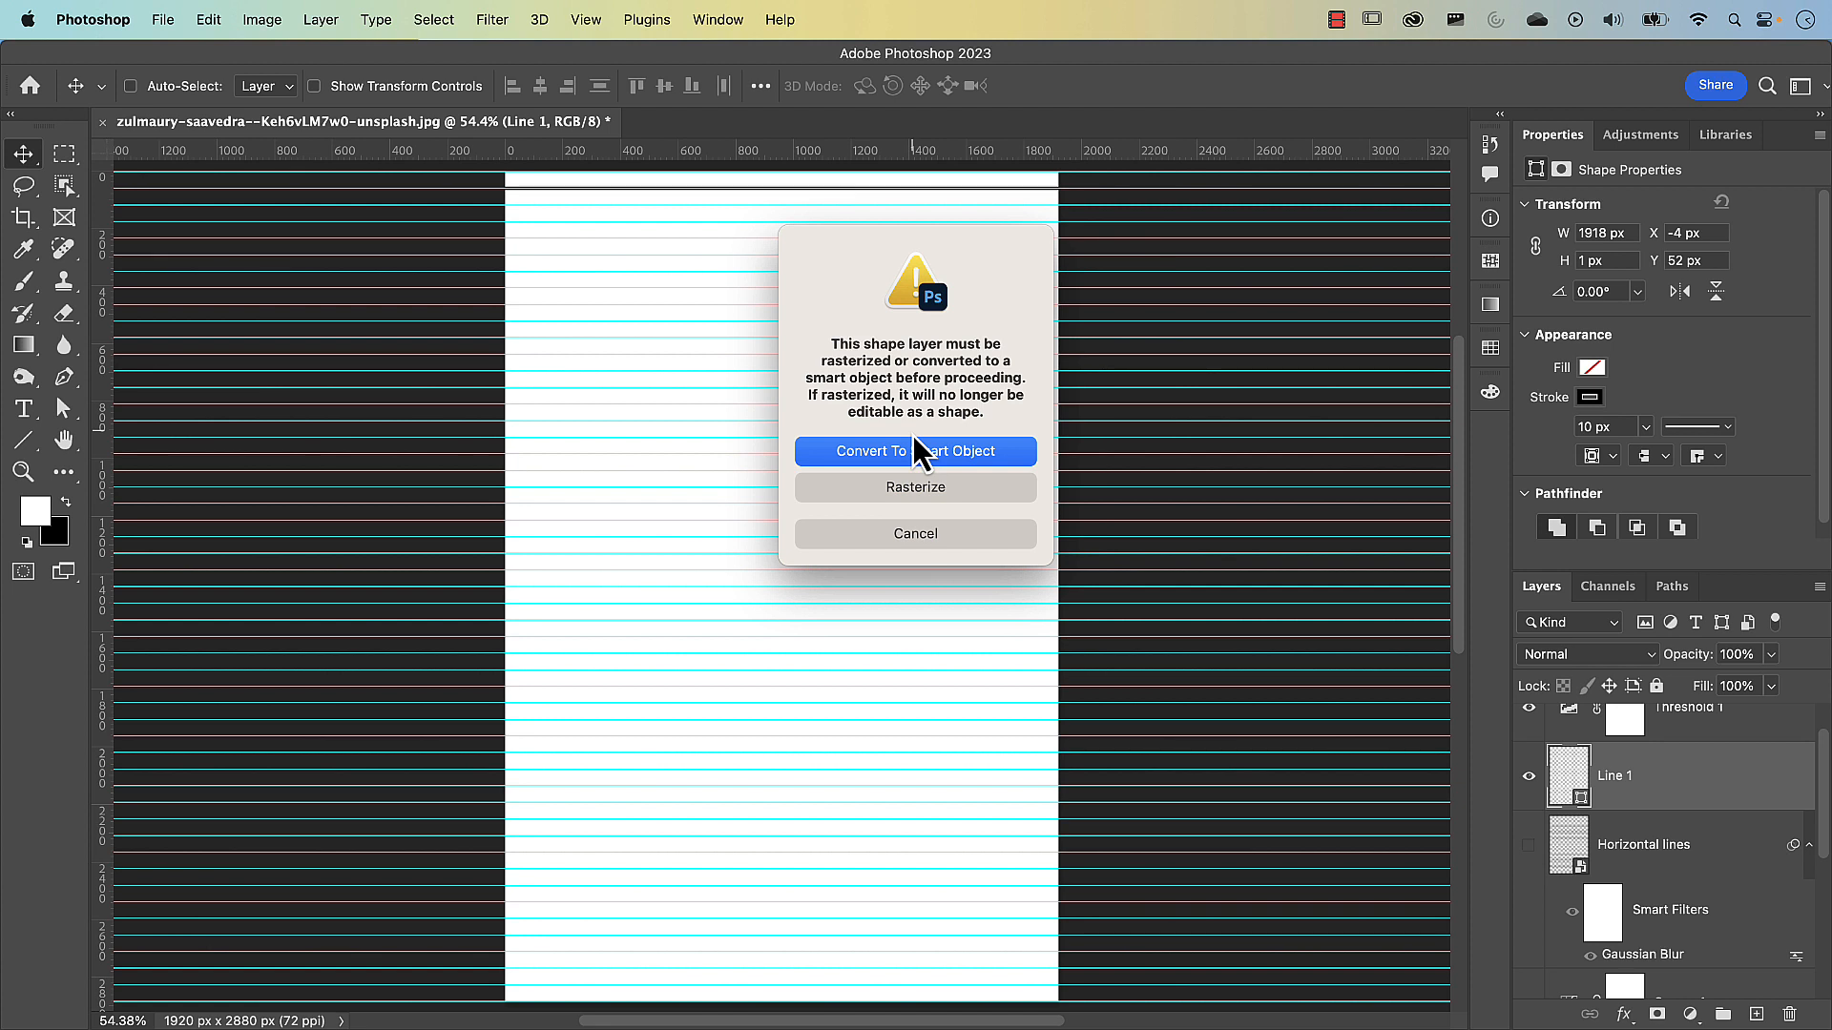
pyautogui.click(939, 492)
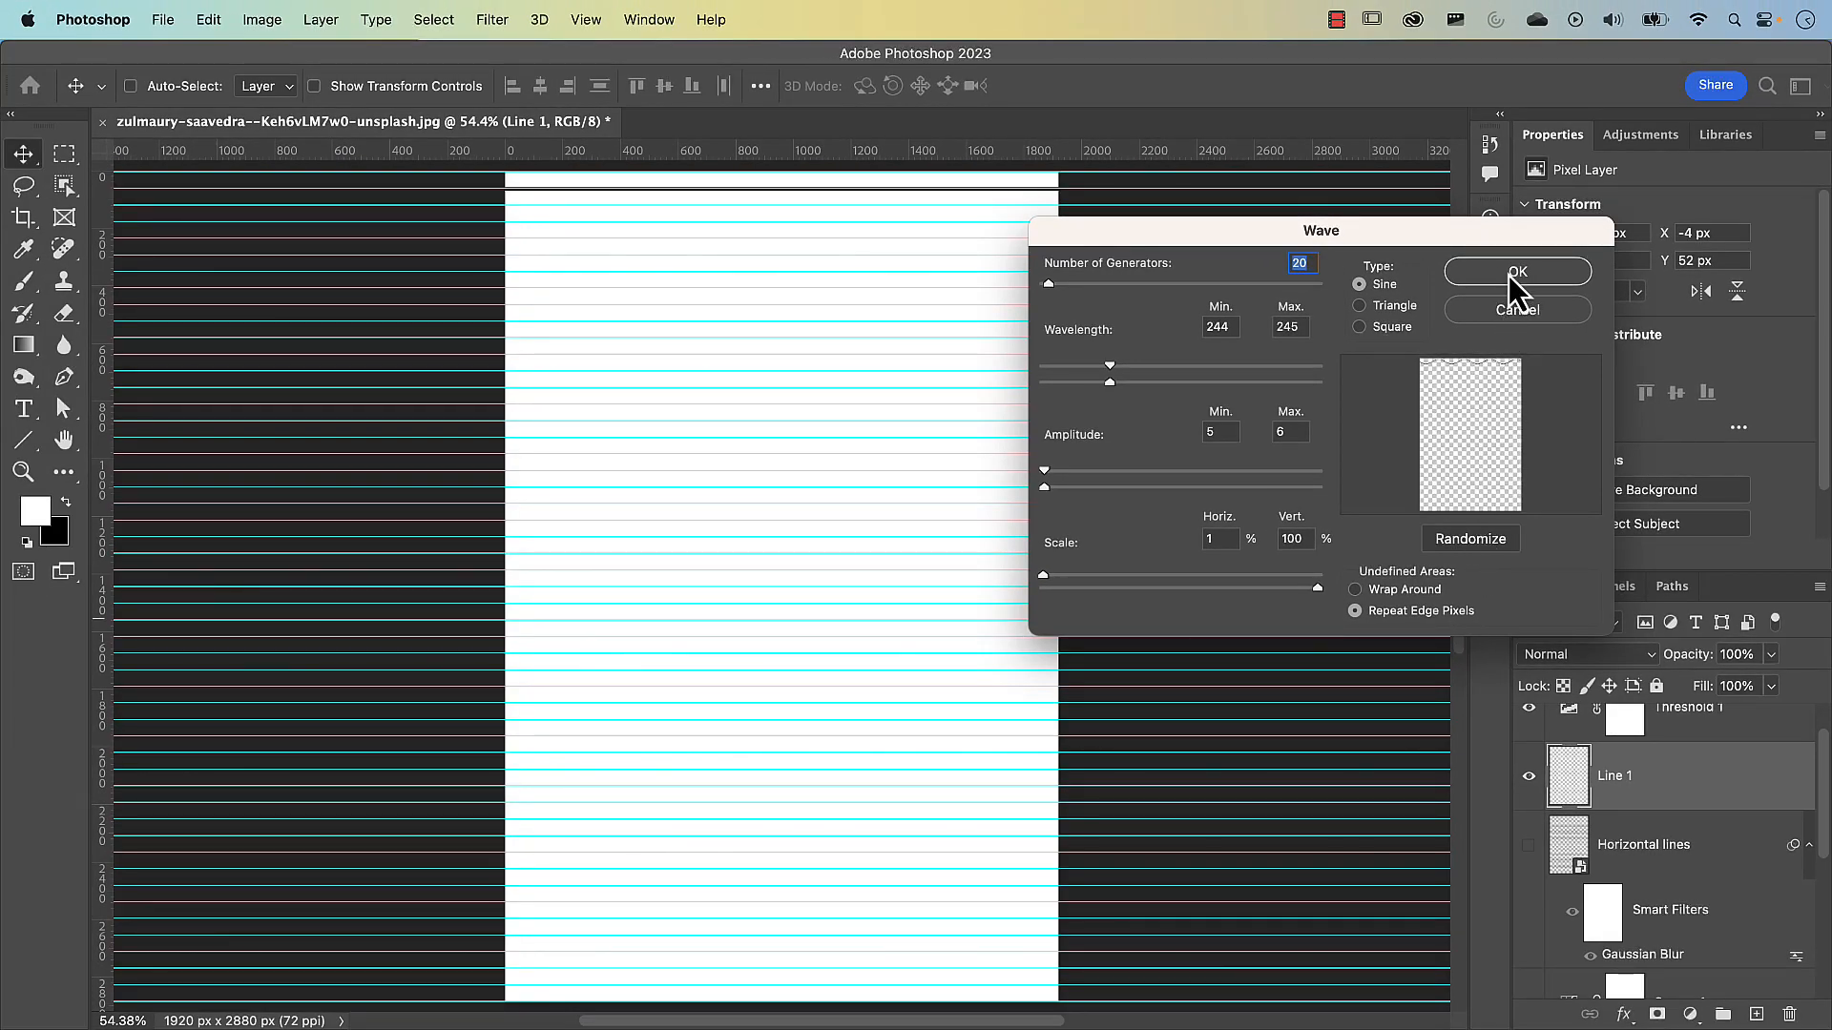
pyautogui.click(1509, 276)
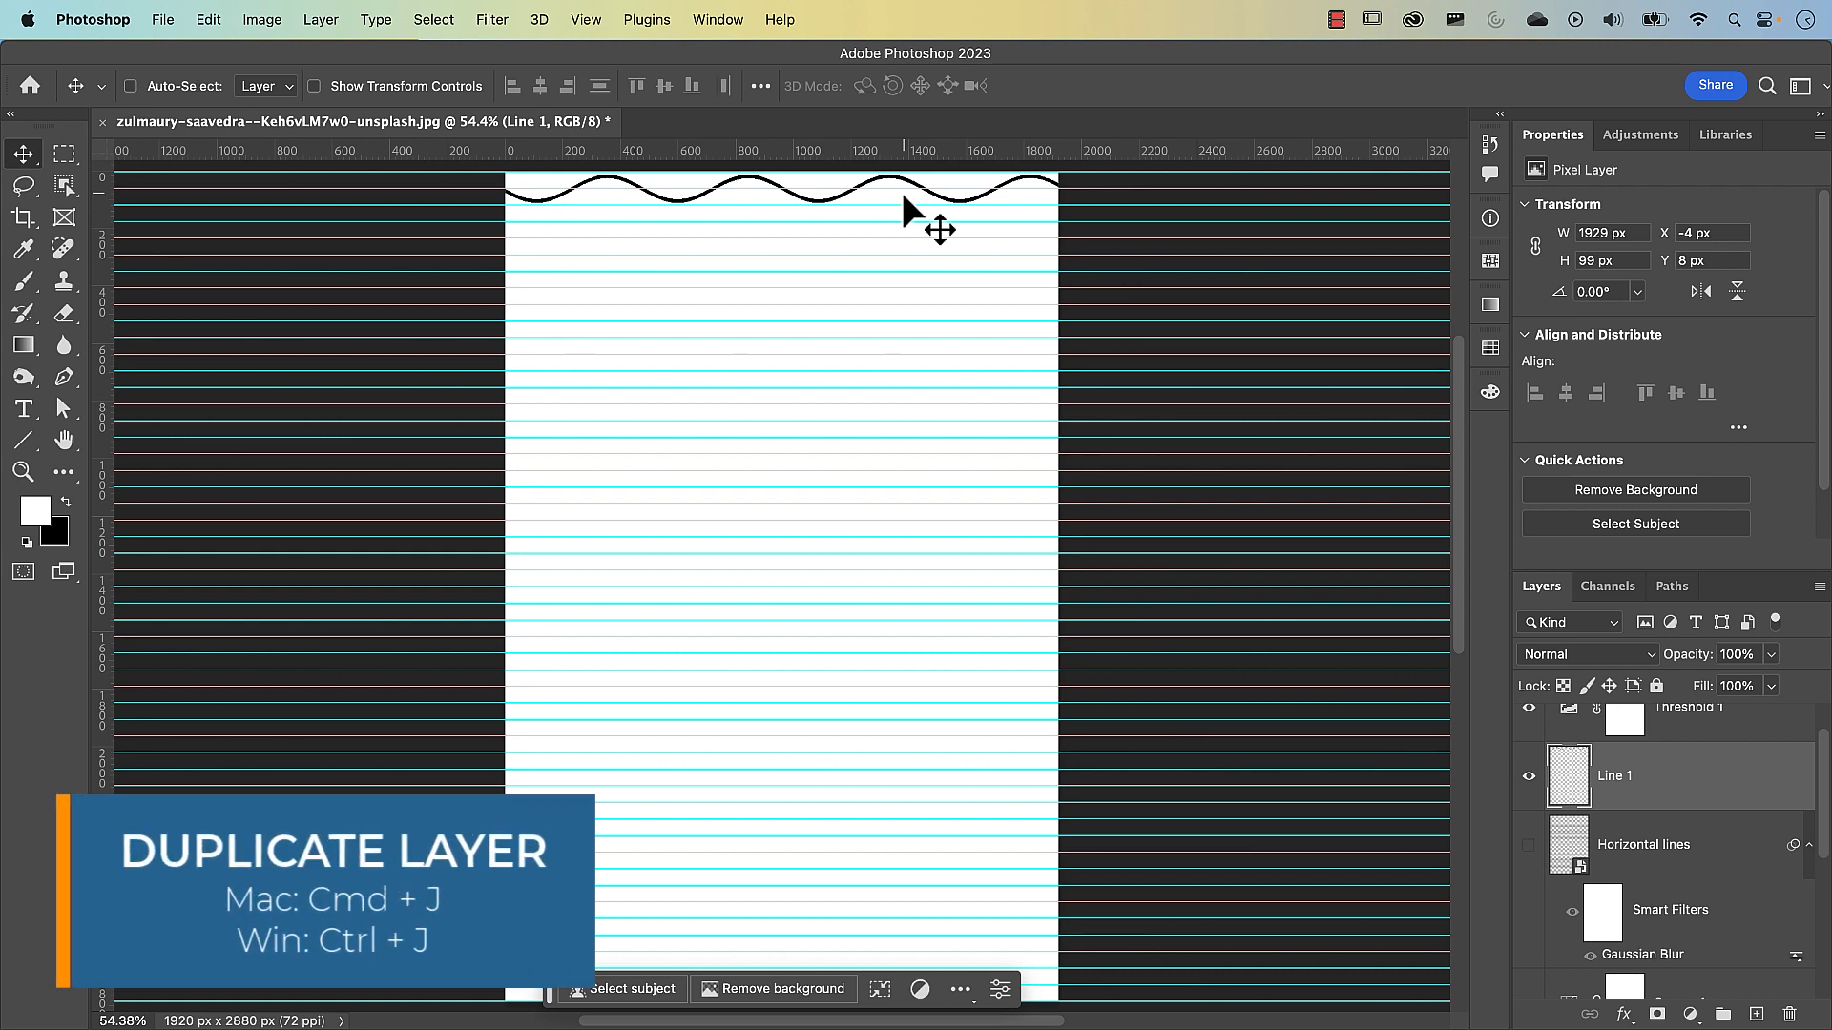
# Duplicate the wavy line layer and move the copy straight down one guide to Y 66 px
pyautogui.press('super')
pyautogui.press('super+j')
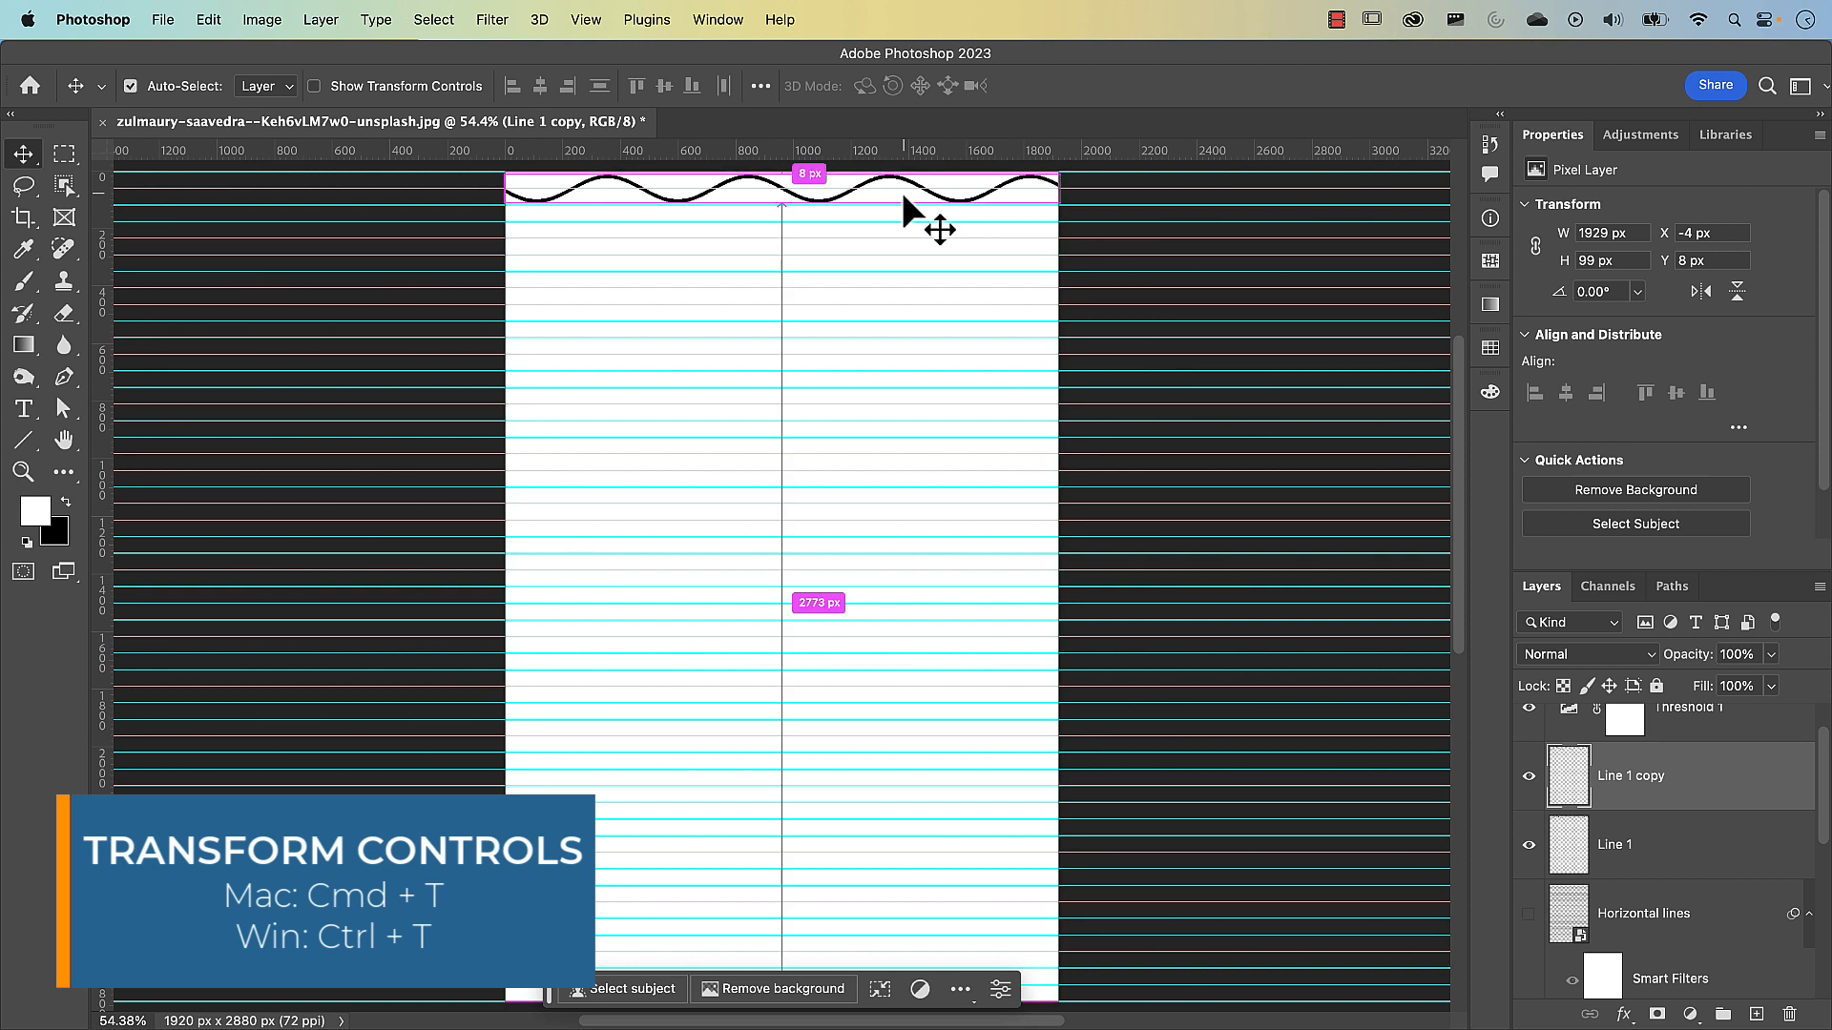
pyautogui.press('super+t')
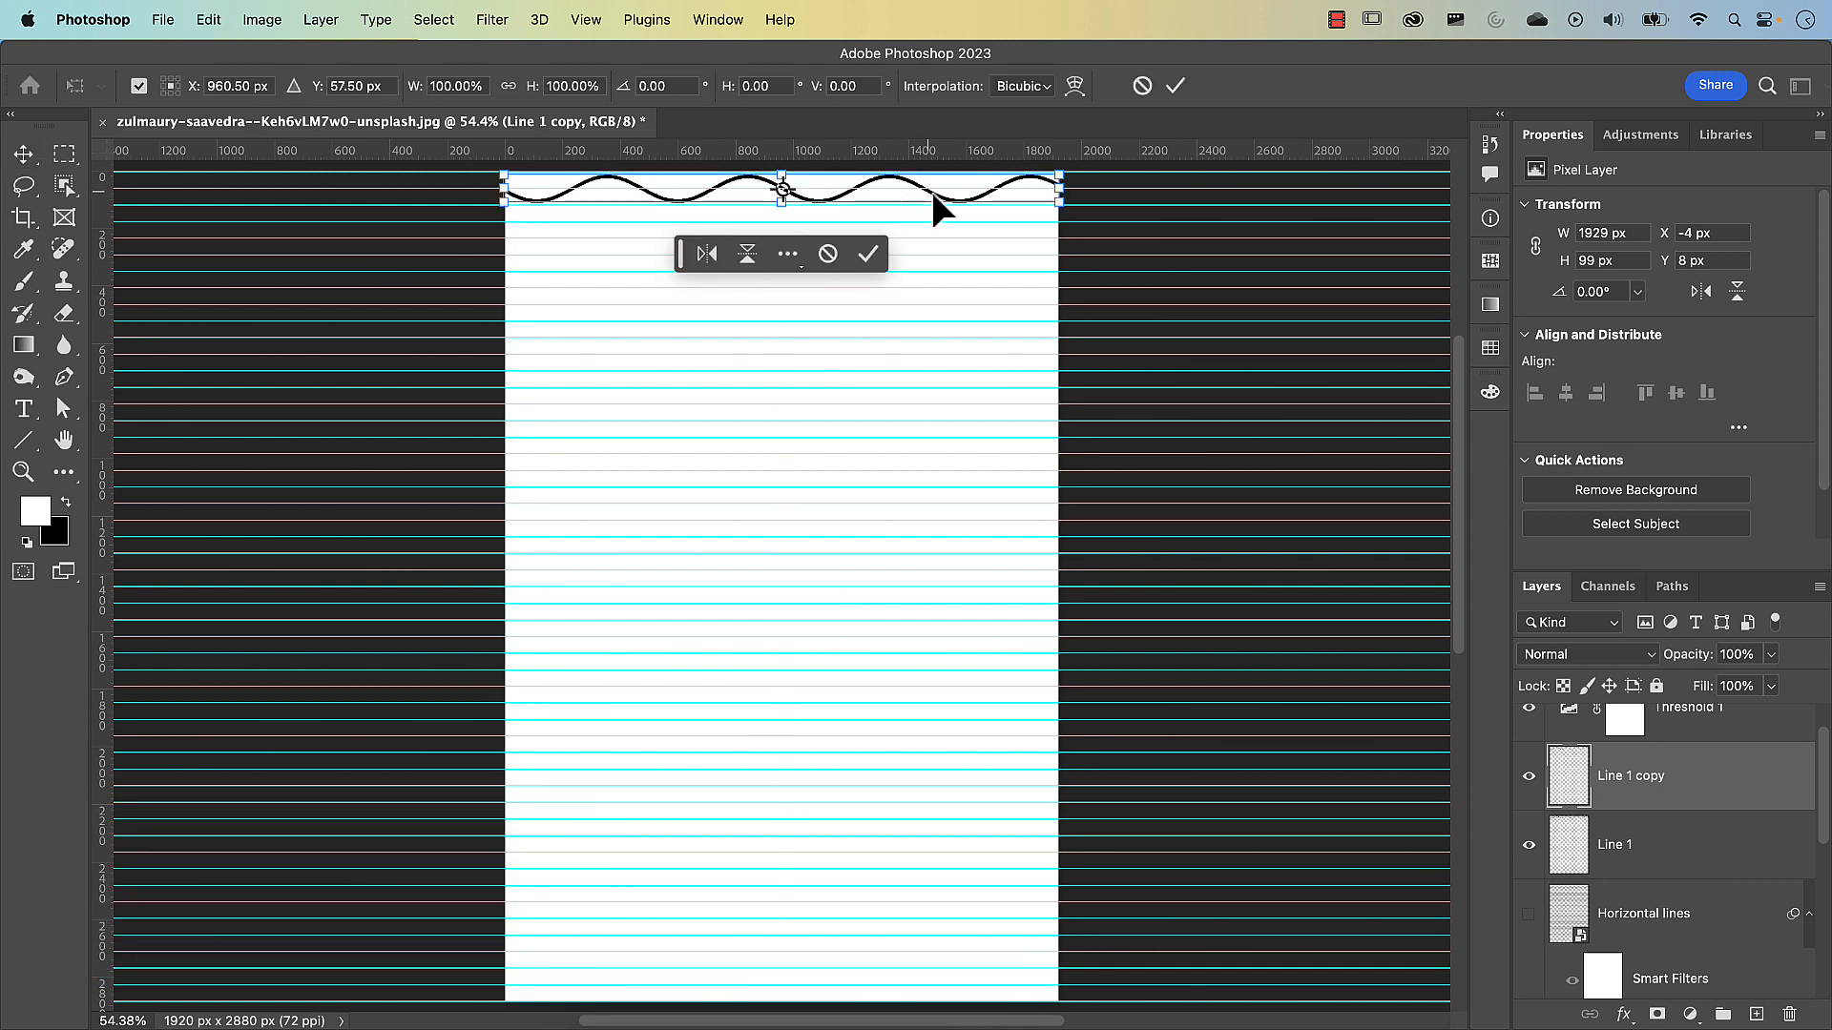
pyautogui.moveTo(935, 192); pyautogui.dragTo(937, 211)
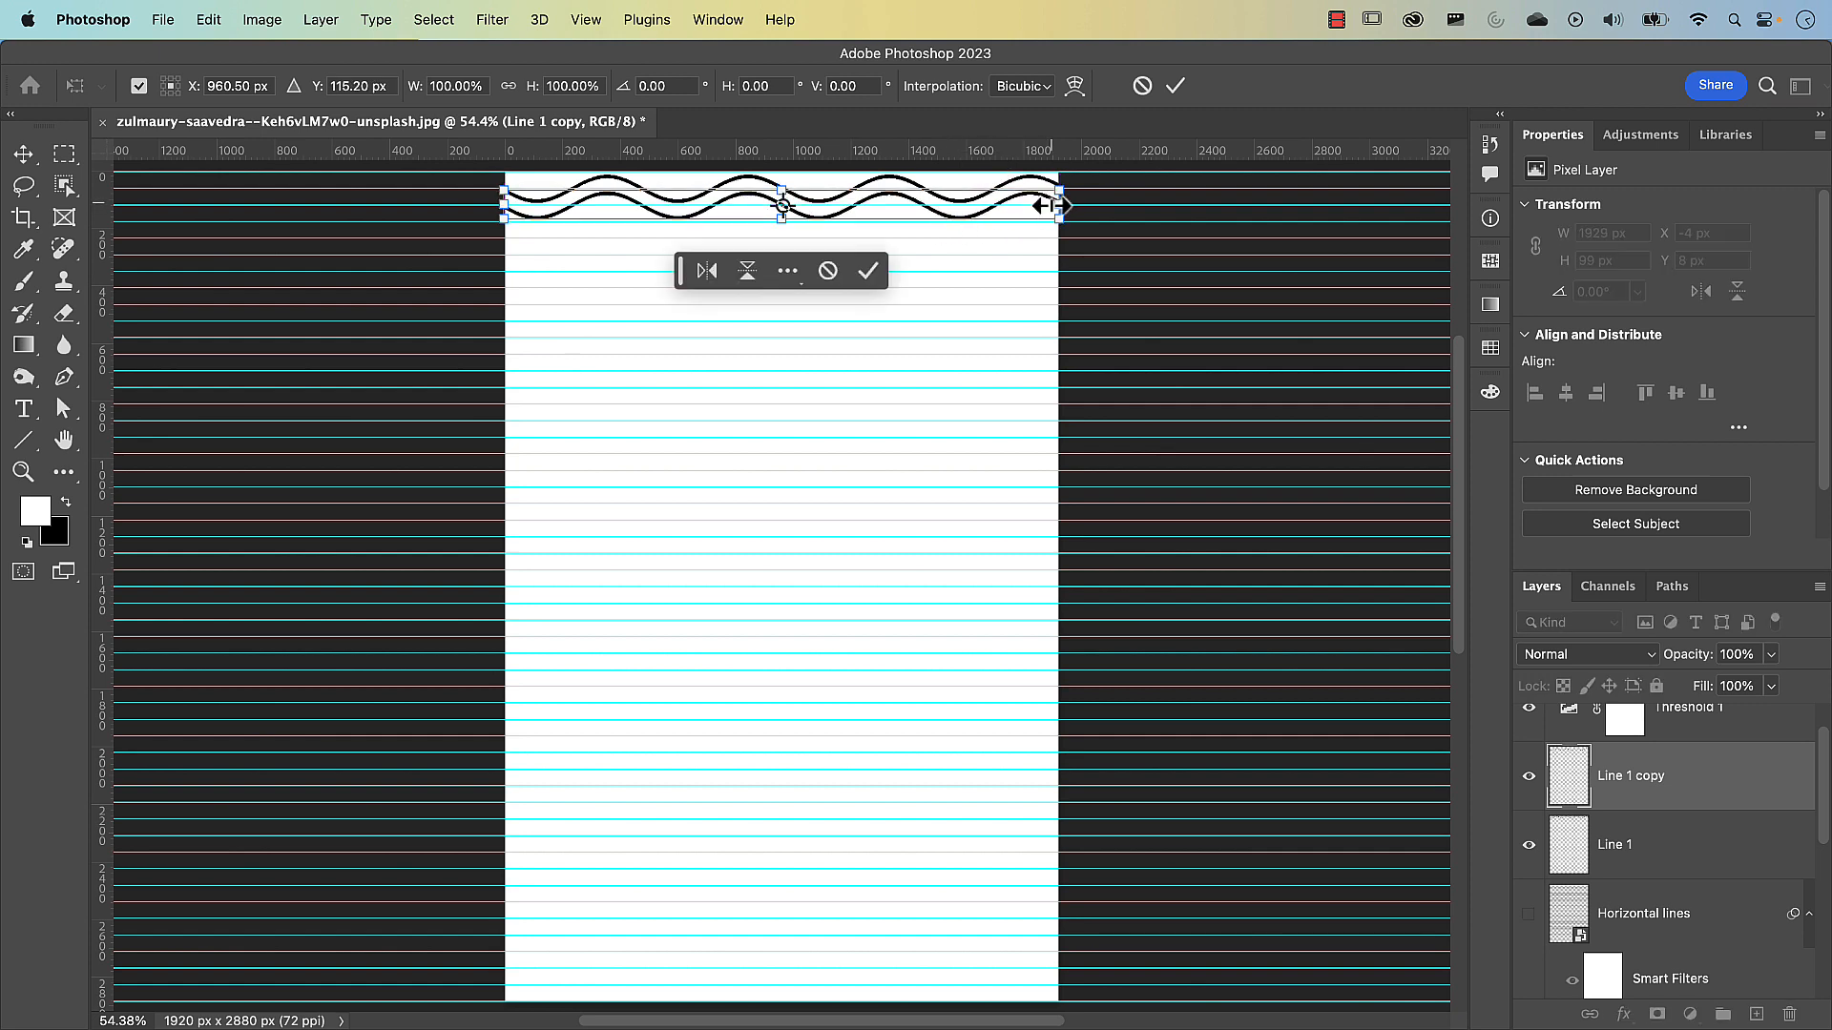
pyautogui.press('super+plus')
pyautogui.scroll(10, 1145, 203)
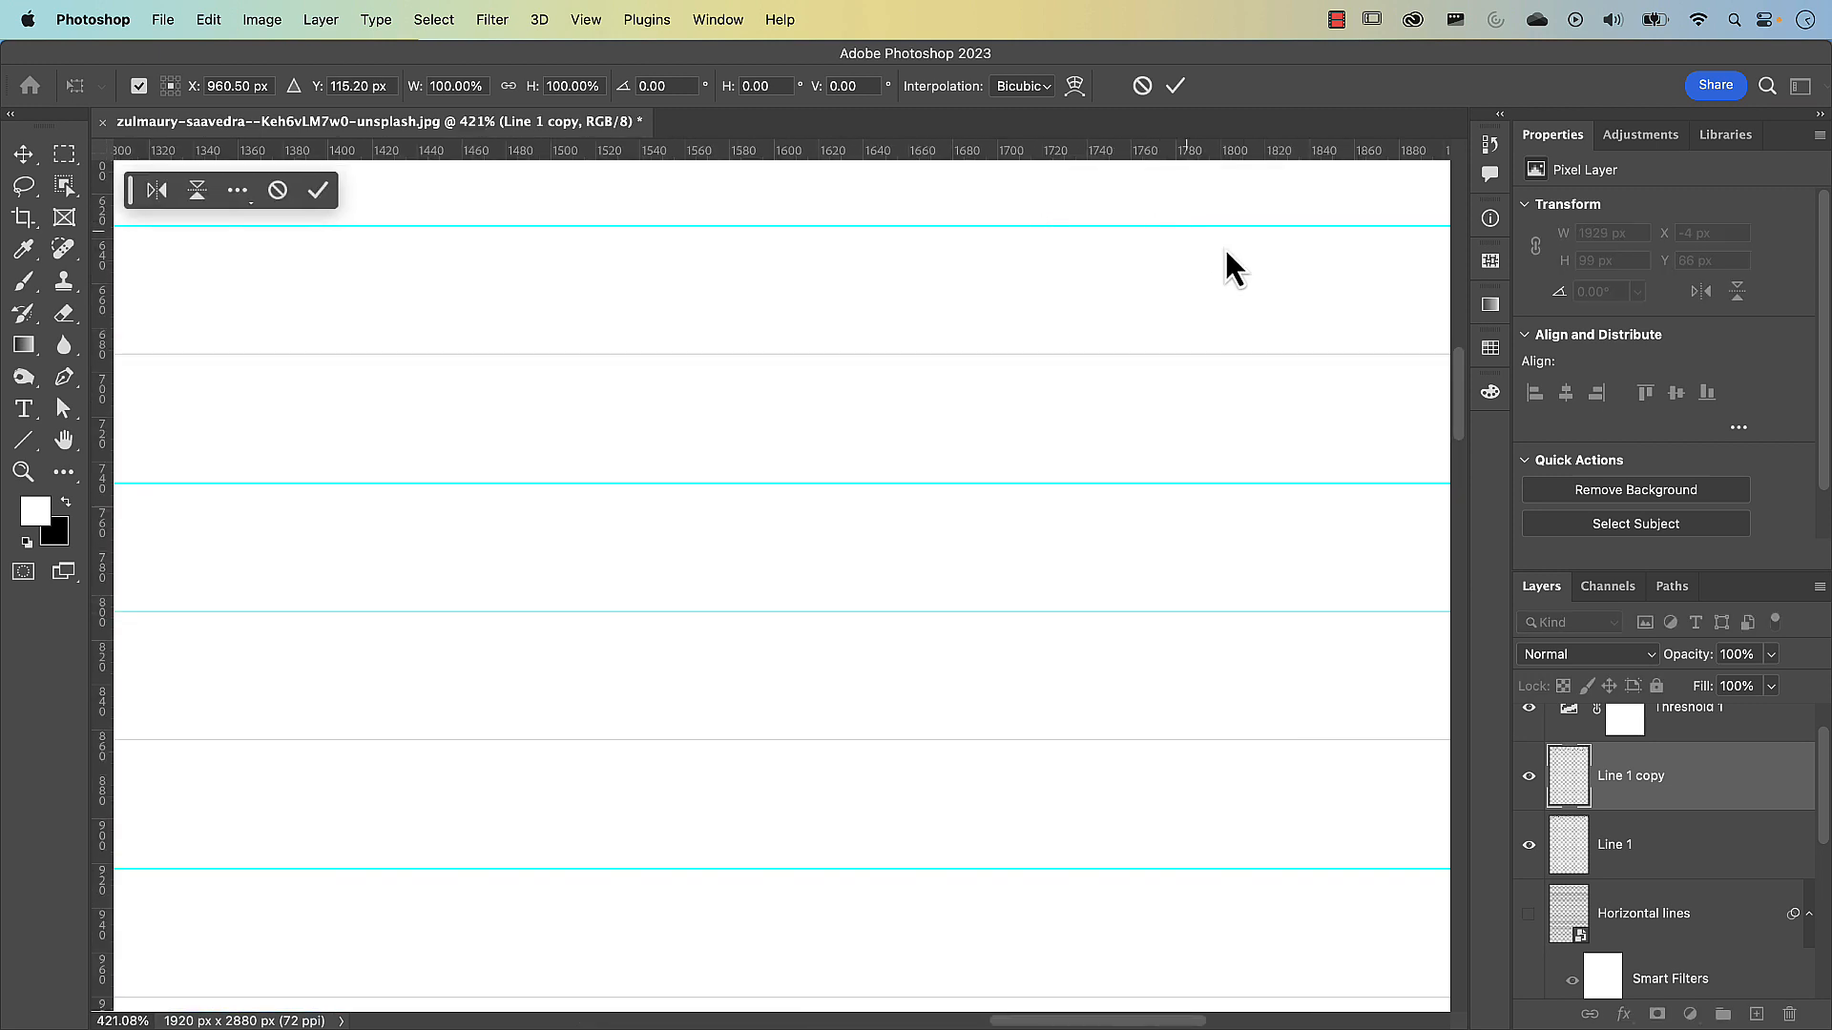
pyautogui.moveTo(1312, 225); pyautogui.dragTo(1087, 657)
pyautogui.moveTo(1173, 381); pyautogui.dragTo(1046, 724)
pyautogui.moveTo(1078, 233); pyautogui.dragTo(1022, 598)
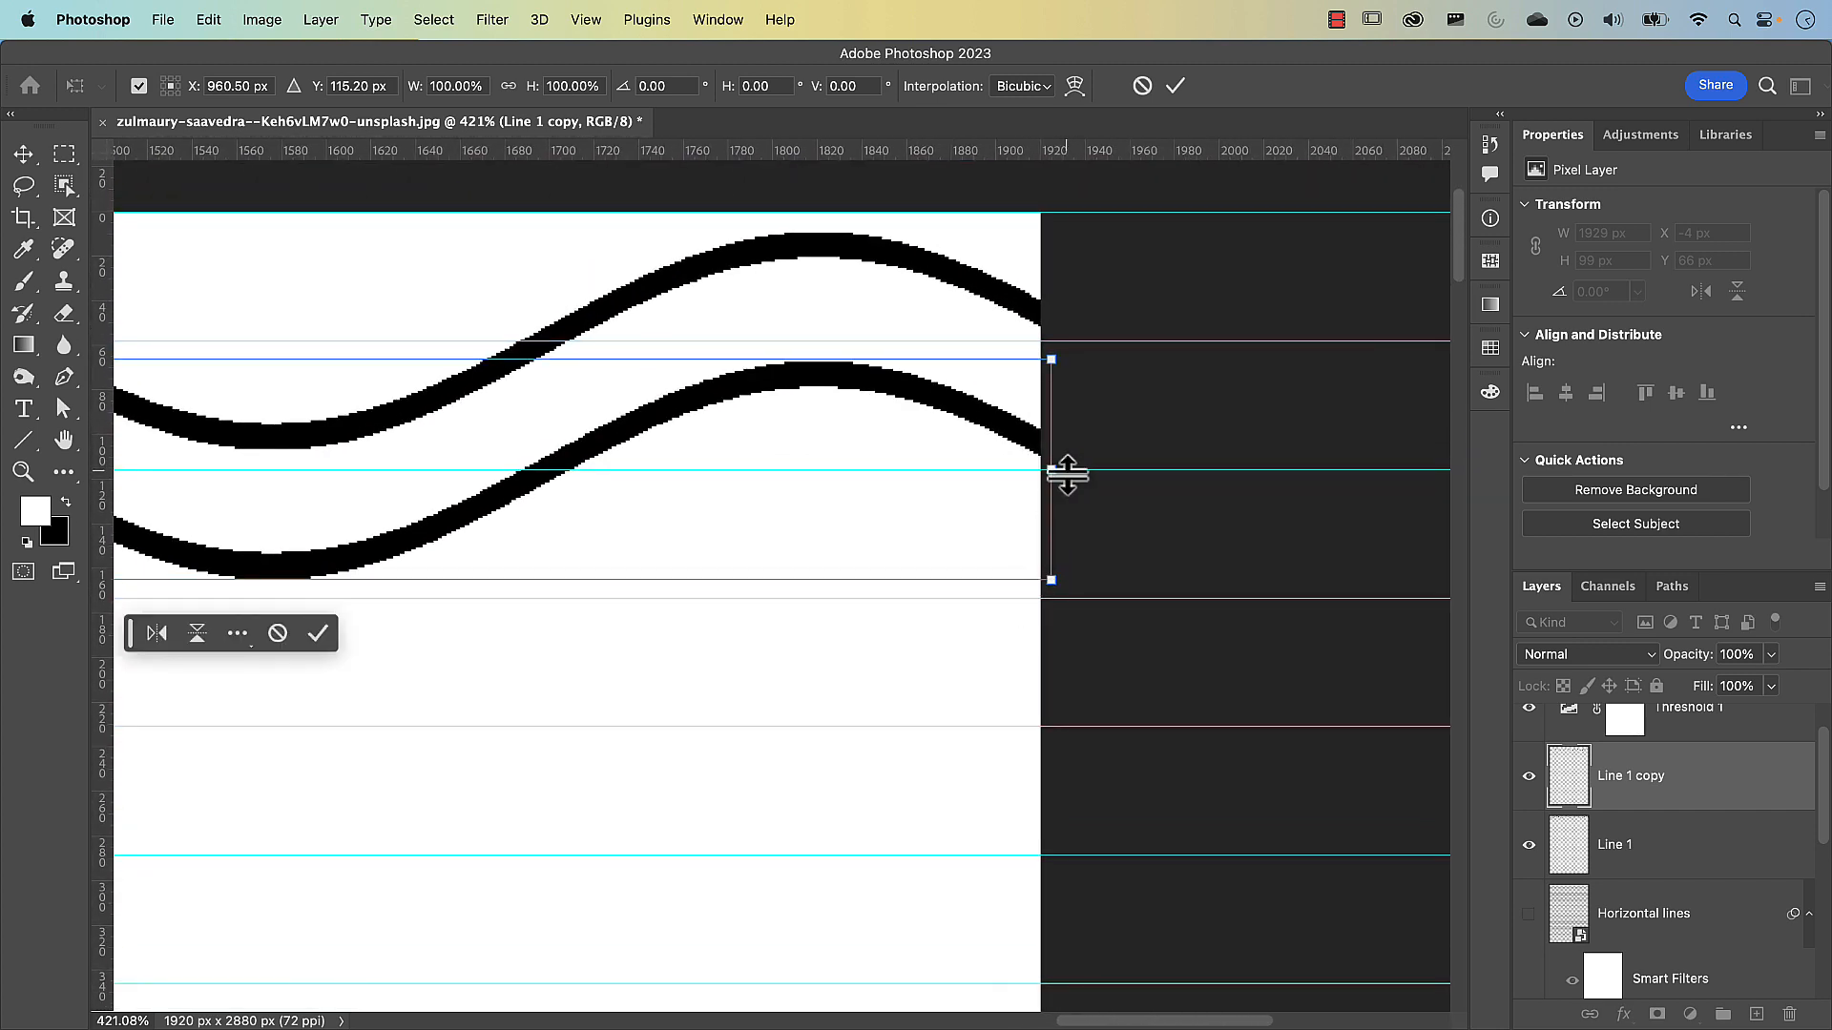
pyautogui.click(1175, 86)
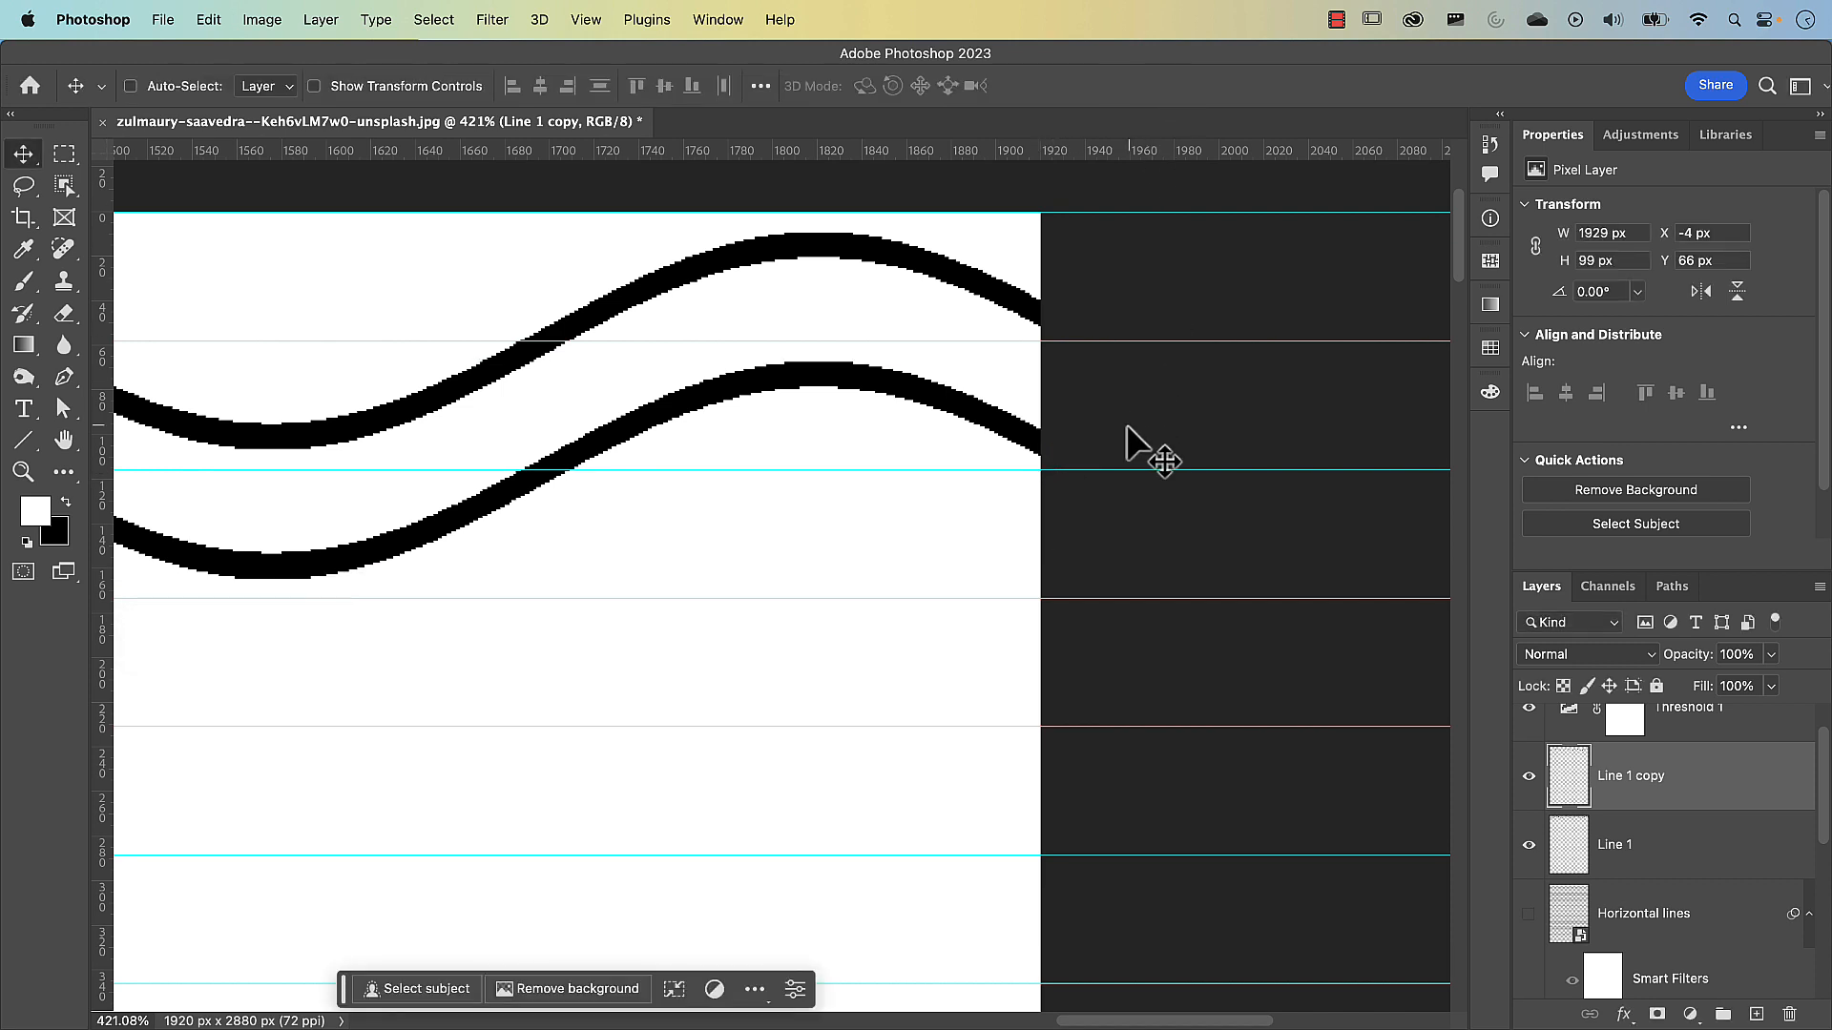
pyautogui.press('super+0')
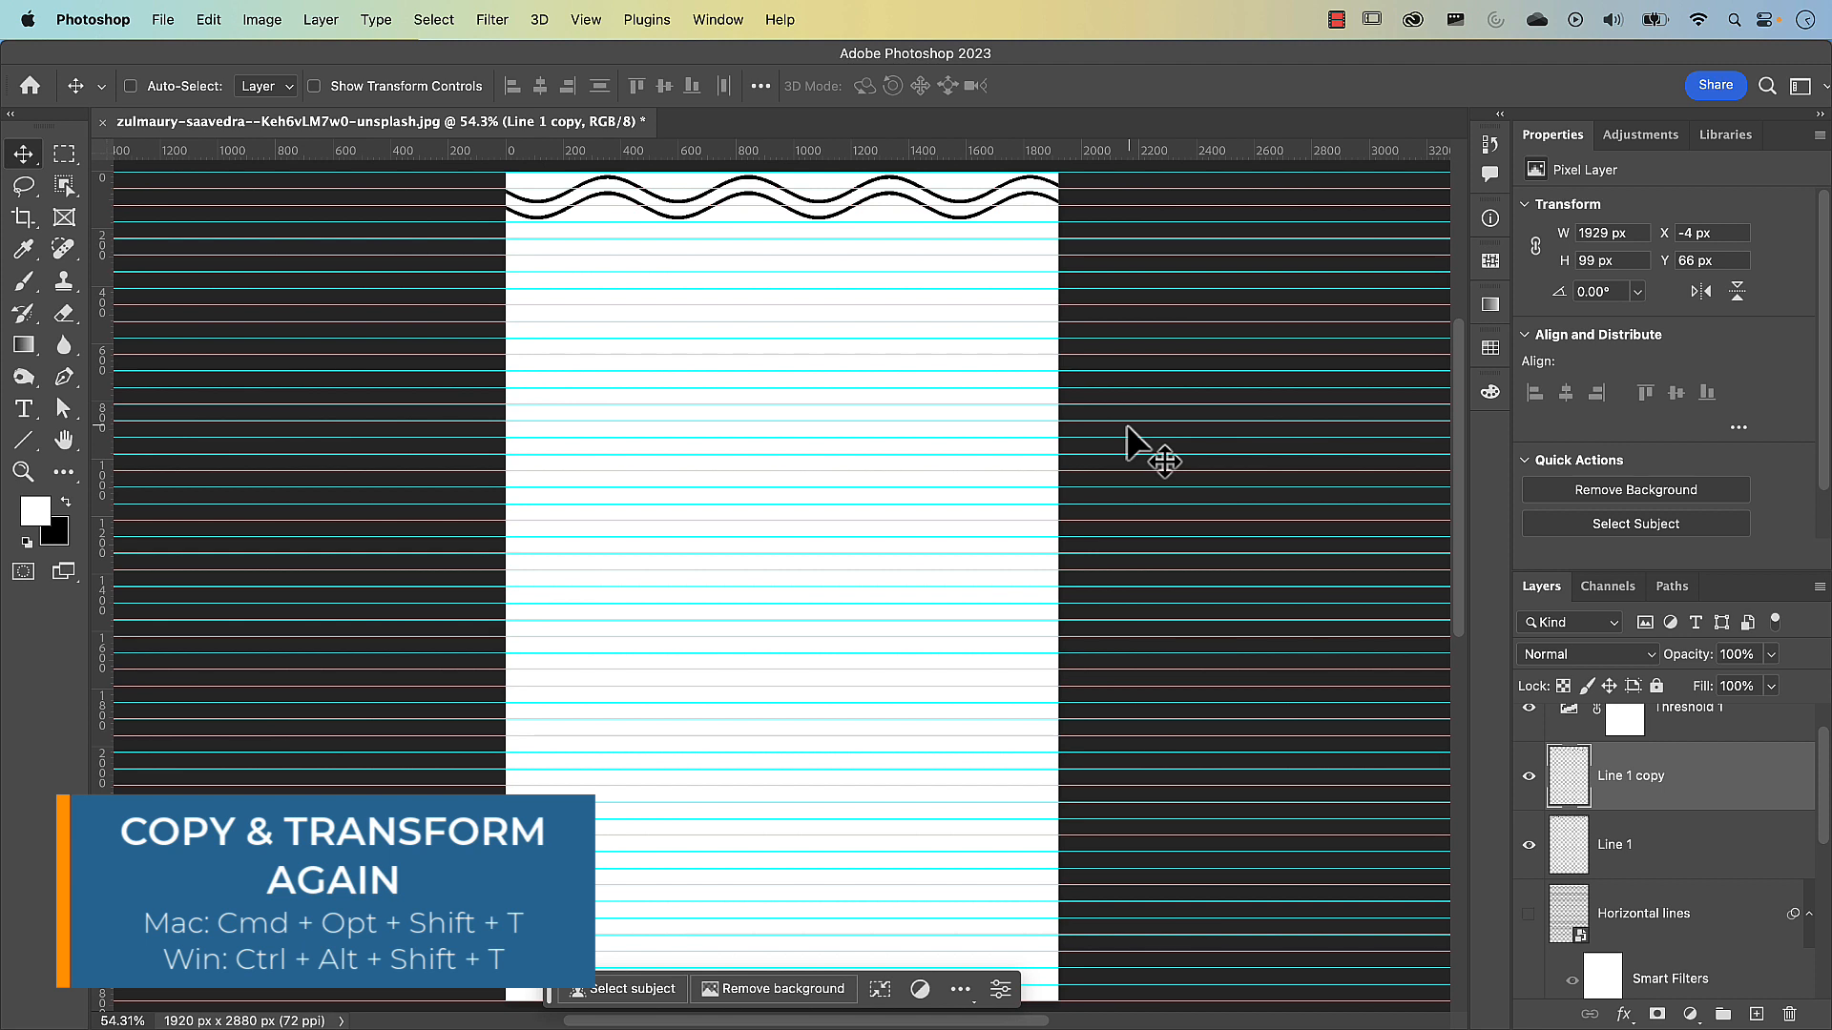
# Repeat the copy-and-transform down the canvas until wavy lines fill it to the bottom edge, with the last copy at Y 2850 px
pyautogui.press('super+alt+shift+t')
pyautogui.press('super+alt+shift+t')
pyautogui.press('super+alt+shift+t')
pyautogui.press('super+alt+shift+t')
pyautogui.press('super+alt+shift+t')
pyautogui.press('super+alt+shift+t')
pyautogui.press('super+alt+shift+t')
pyautogui.press('super+alt+shift+t')
pyautogui.press('super+alt+shift+t')
pyautogui.press('super+alt+shift+t')
pyautogui.press('super+alt+shift+t')
pyautogui.press('super+alt+shift+t')
pyautogui.press('super+alt+shift+t')
pyautogui.press('super+alt+shift+t')
pyautogui.press('super+alt+shift+t')
pyautogui.press('super+alt+shift+t')
pyautogui.press('super+alt+shift+t')
pyautogui.press('super+alt+shift+t')
pyautogui.press('super+alt+shift+t')
pyautogui.press('super+alt+shift+t')
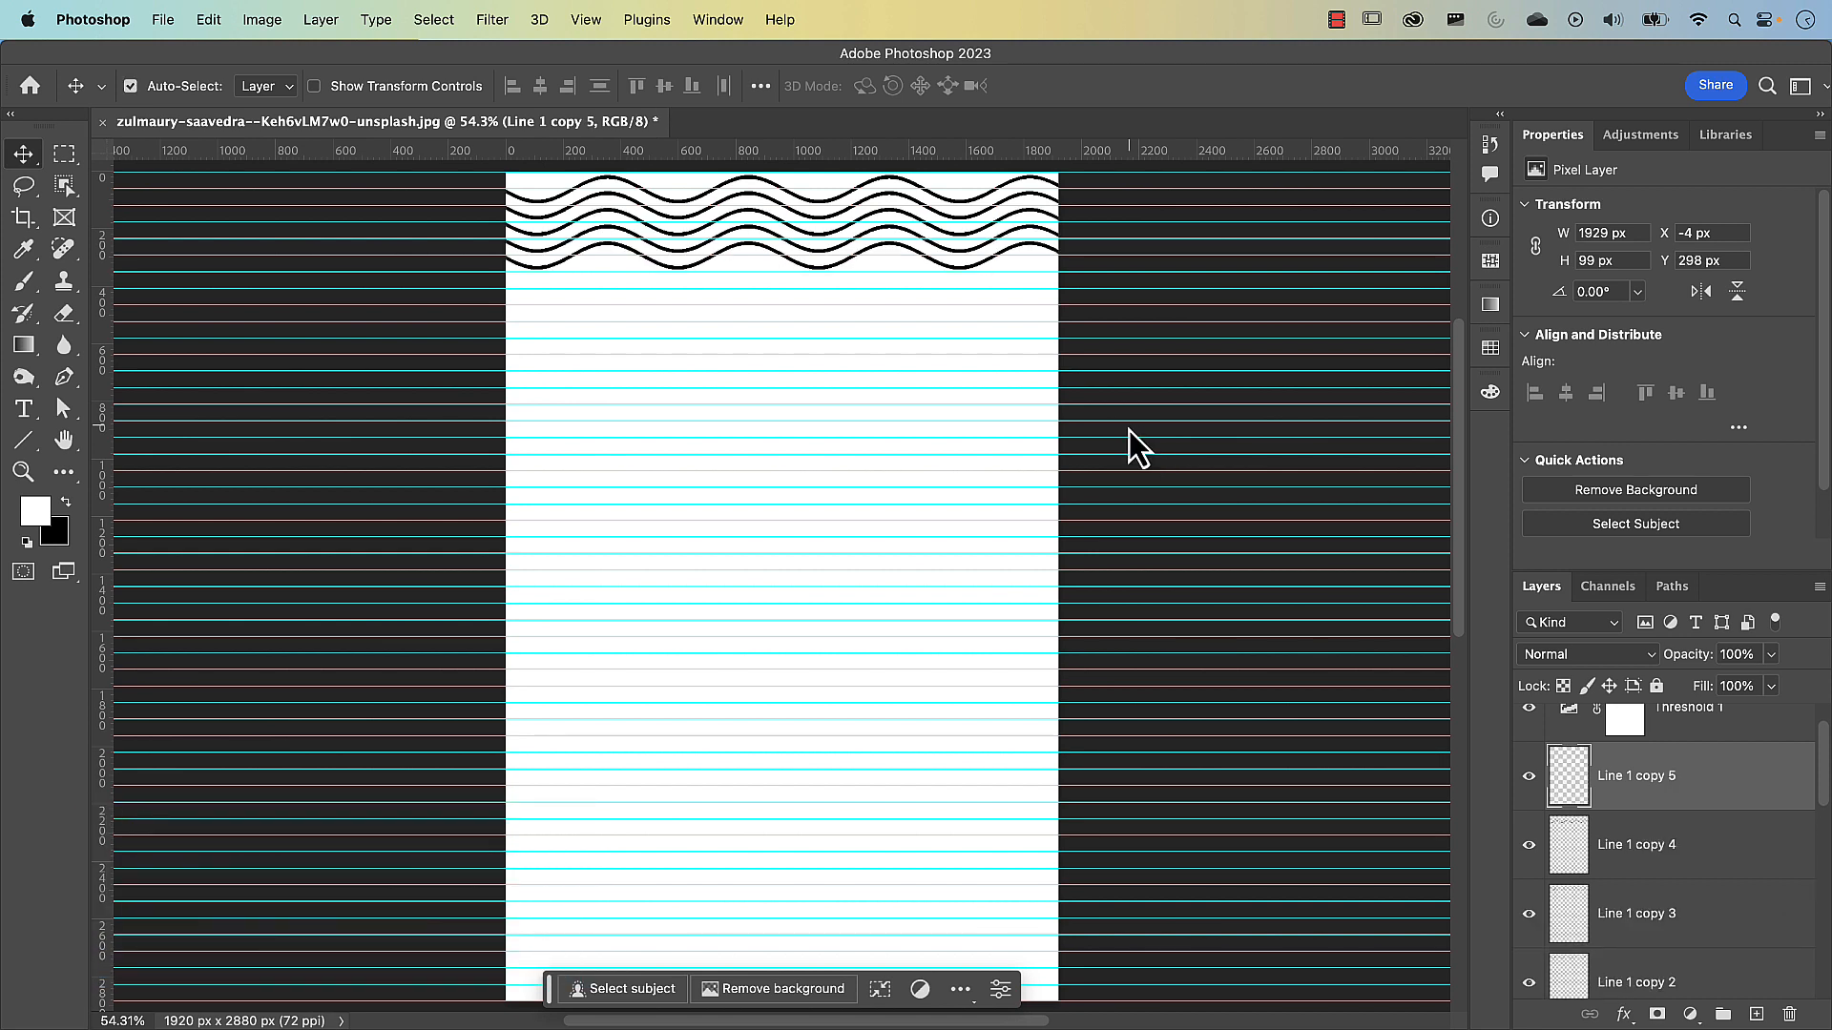
pyautogui.press('super+alt+shift+t')
pyautogui.press('super+alt+shift+t')
pyautogui.press('super+alt+shift+t')
pyautogui.press('super+alt+shift+t')
pyautogui.press('super+alt+shift+t')
pyautogui.press('super+alt+shift+t')
pyautogui.press('super+alt+shift+t')
pyautogui.press('super+alt+shift+t')
pyautogui.press('super+alt+shift+t')
pyautogui.press('super+alt+shift+t')
pyautogui.press('super+alt+shift+t')
pyautogui.press('super+alt+shift+t')
pyautogui.press('super+alt+shift+t')
pyautogui.press('super+alt+shift+t')
pyautogui.press('super+alt+shift+t')
pyautogui.press('super+alt+shift+t')
pyautogui.press('super+alt+shift+t')
pyautogui.press('super+alt+shift+t')
pyautogui.press('super+alt+shift+t')
pyautogui.press('super+alt+shift+t')
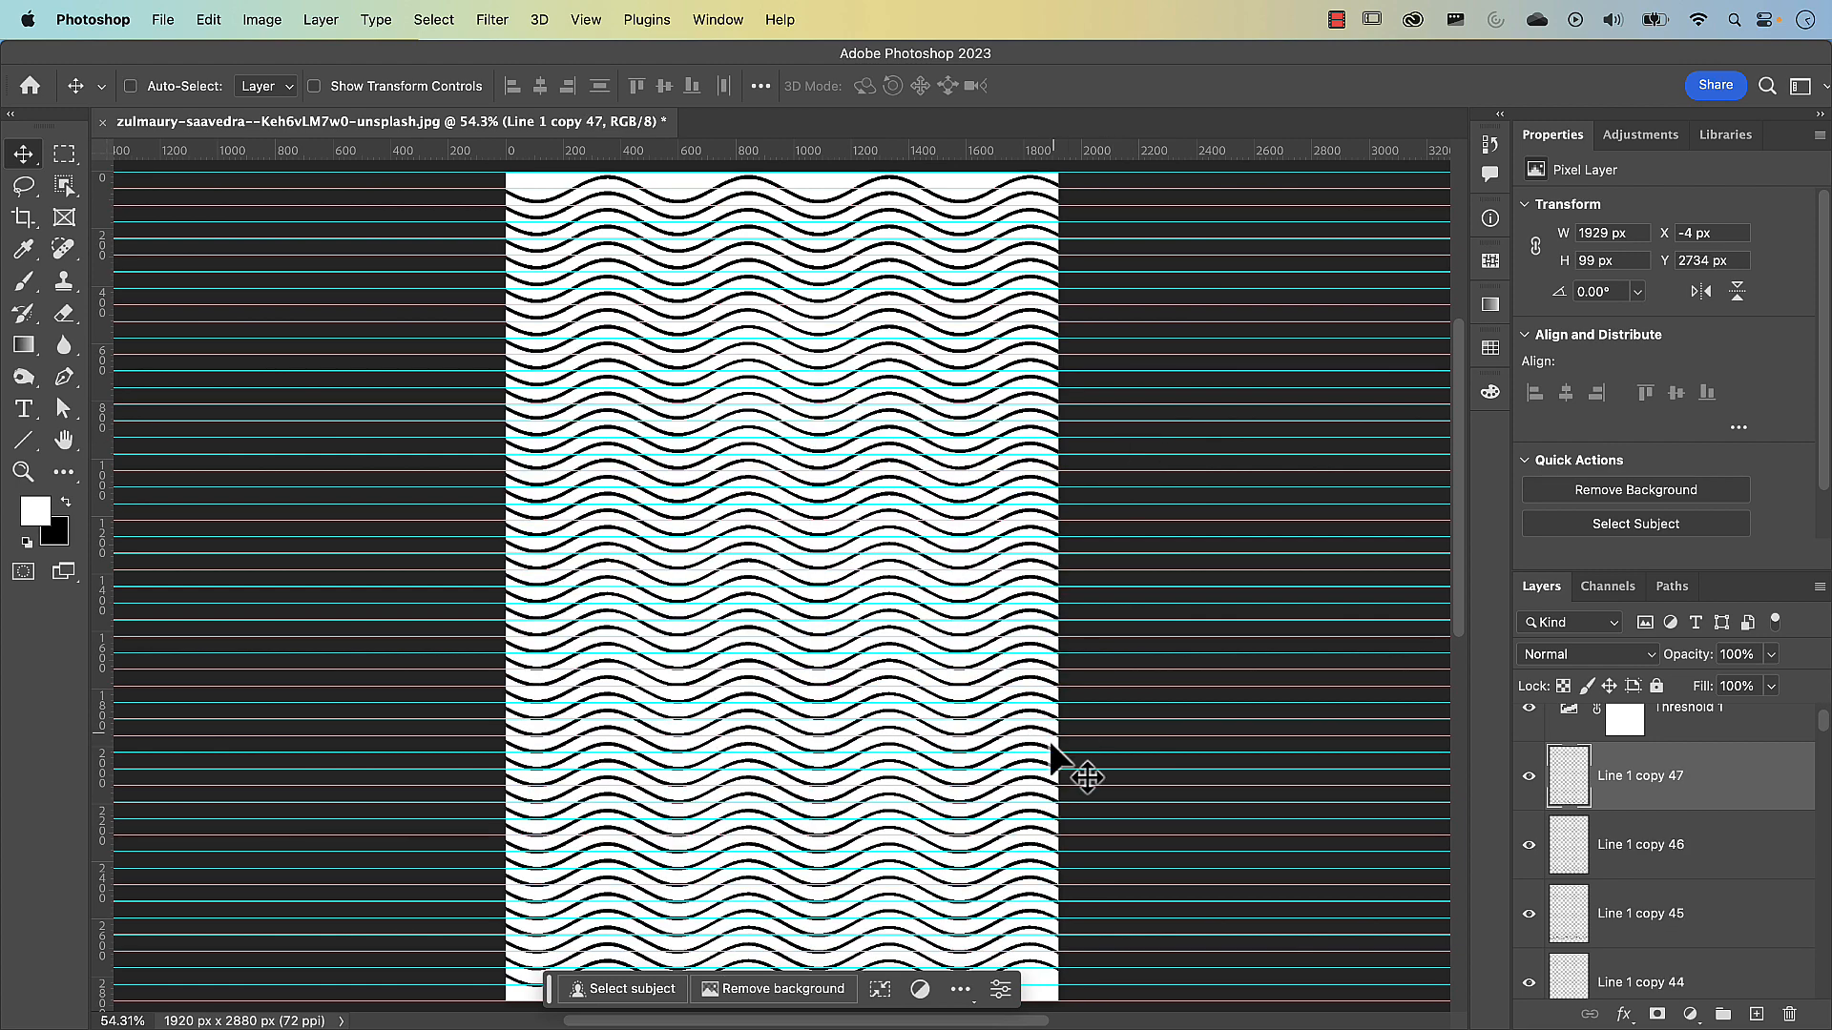
pyautogui.scroll(-5, 994, 818)
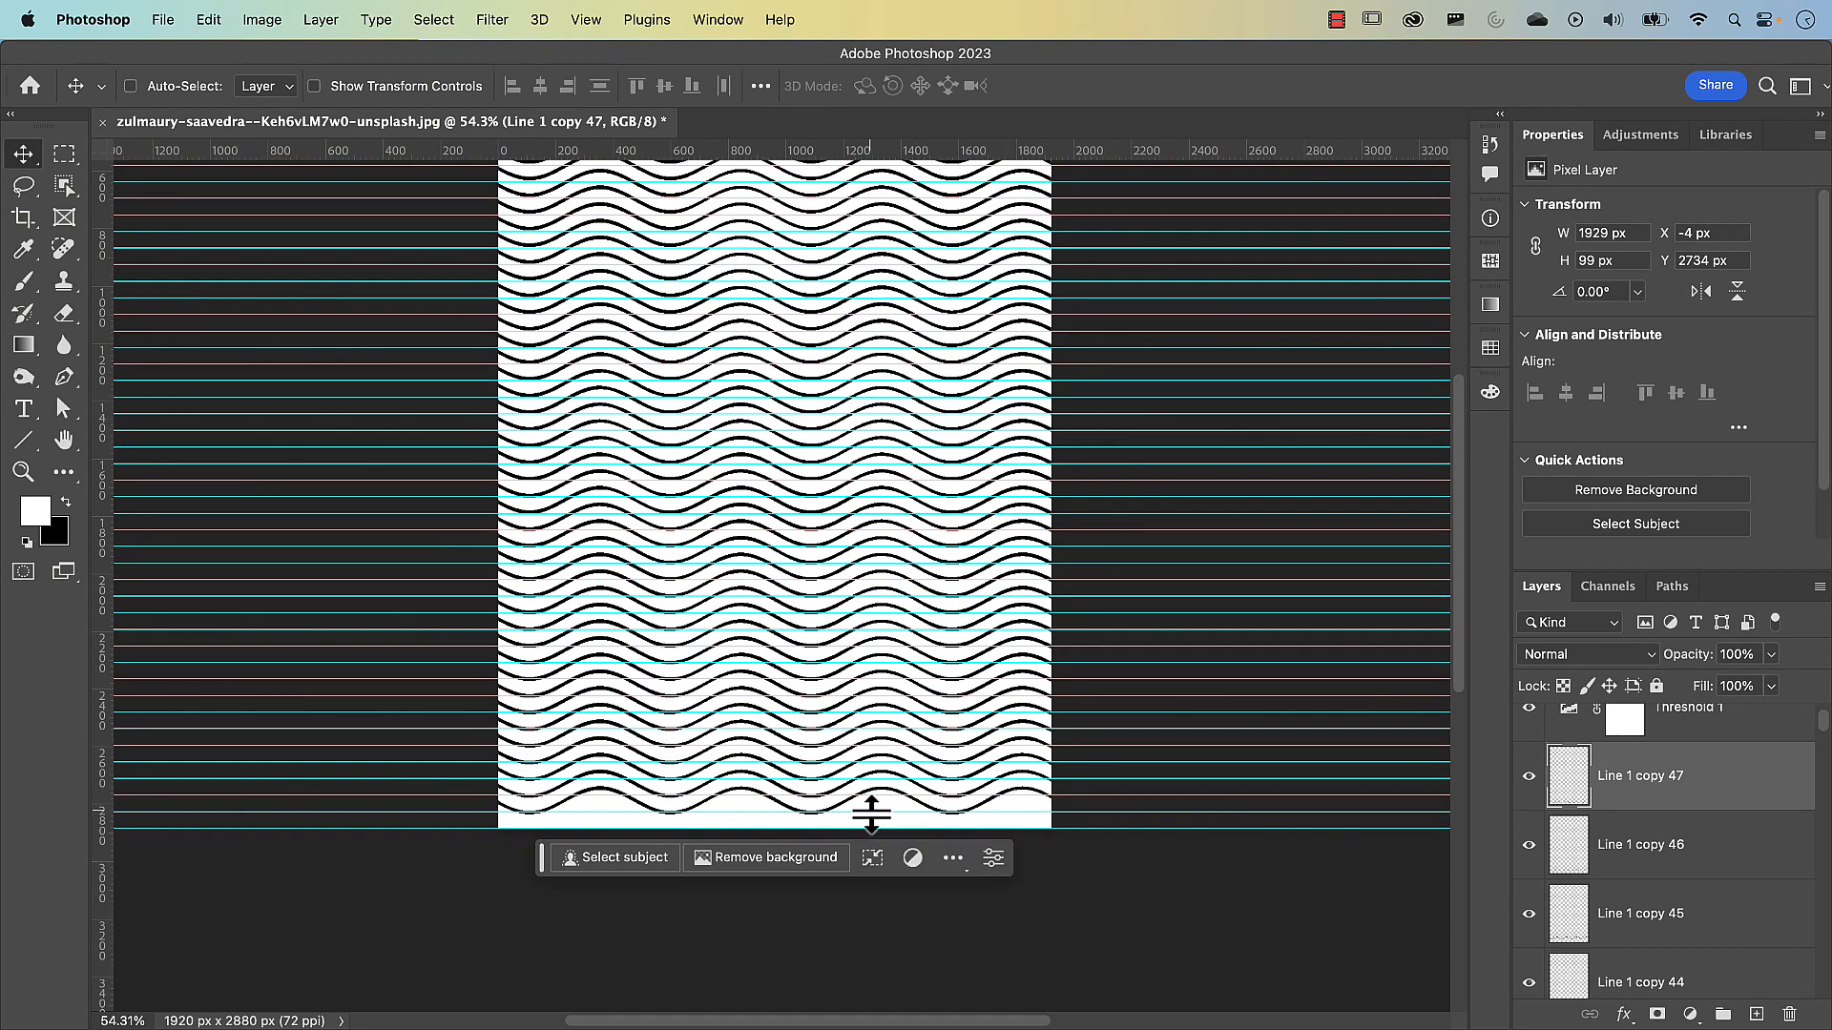
pyautogui.press('super')
pyautogui.moveTo(871, 814); pyautogui.dragTo(885, 812)
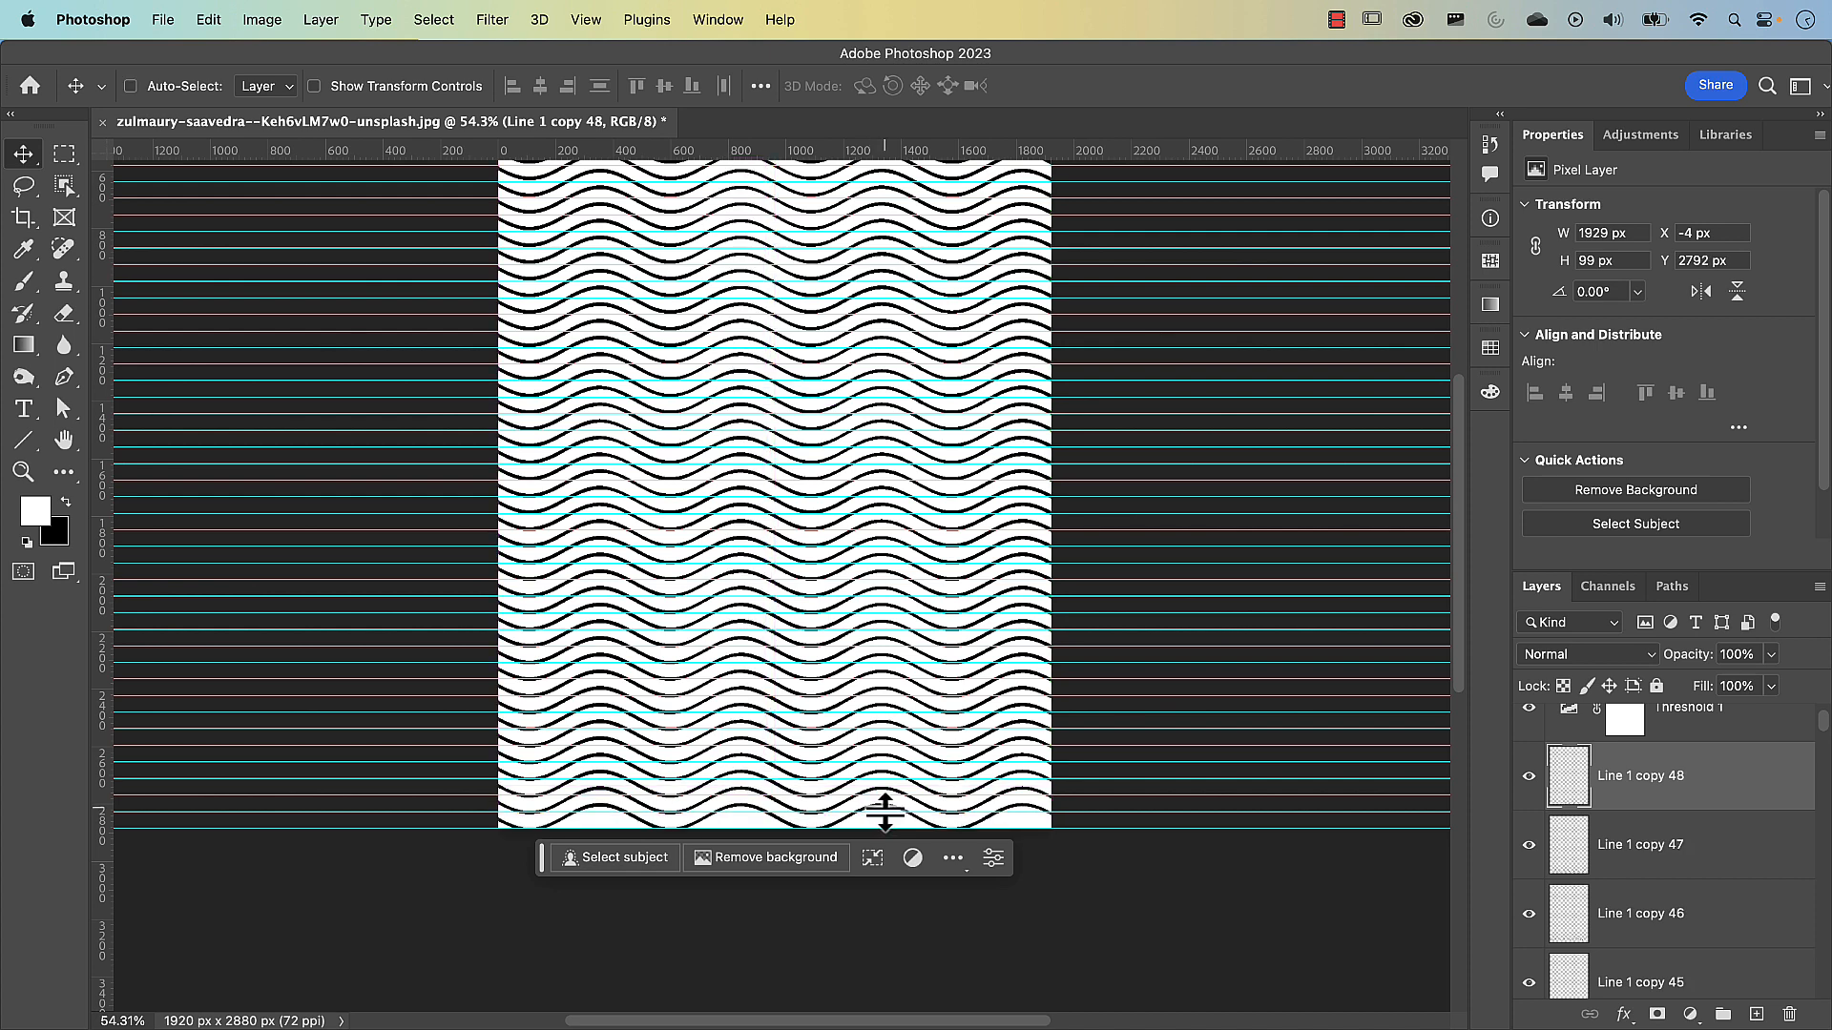
pyautogui.moveTo(883, 817); pyautogui.dragTo(884, 813)
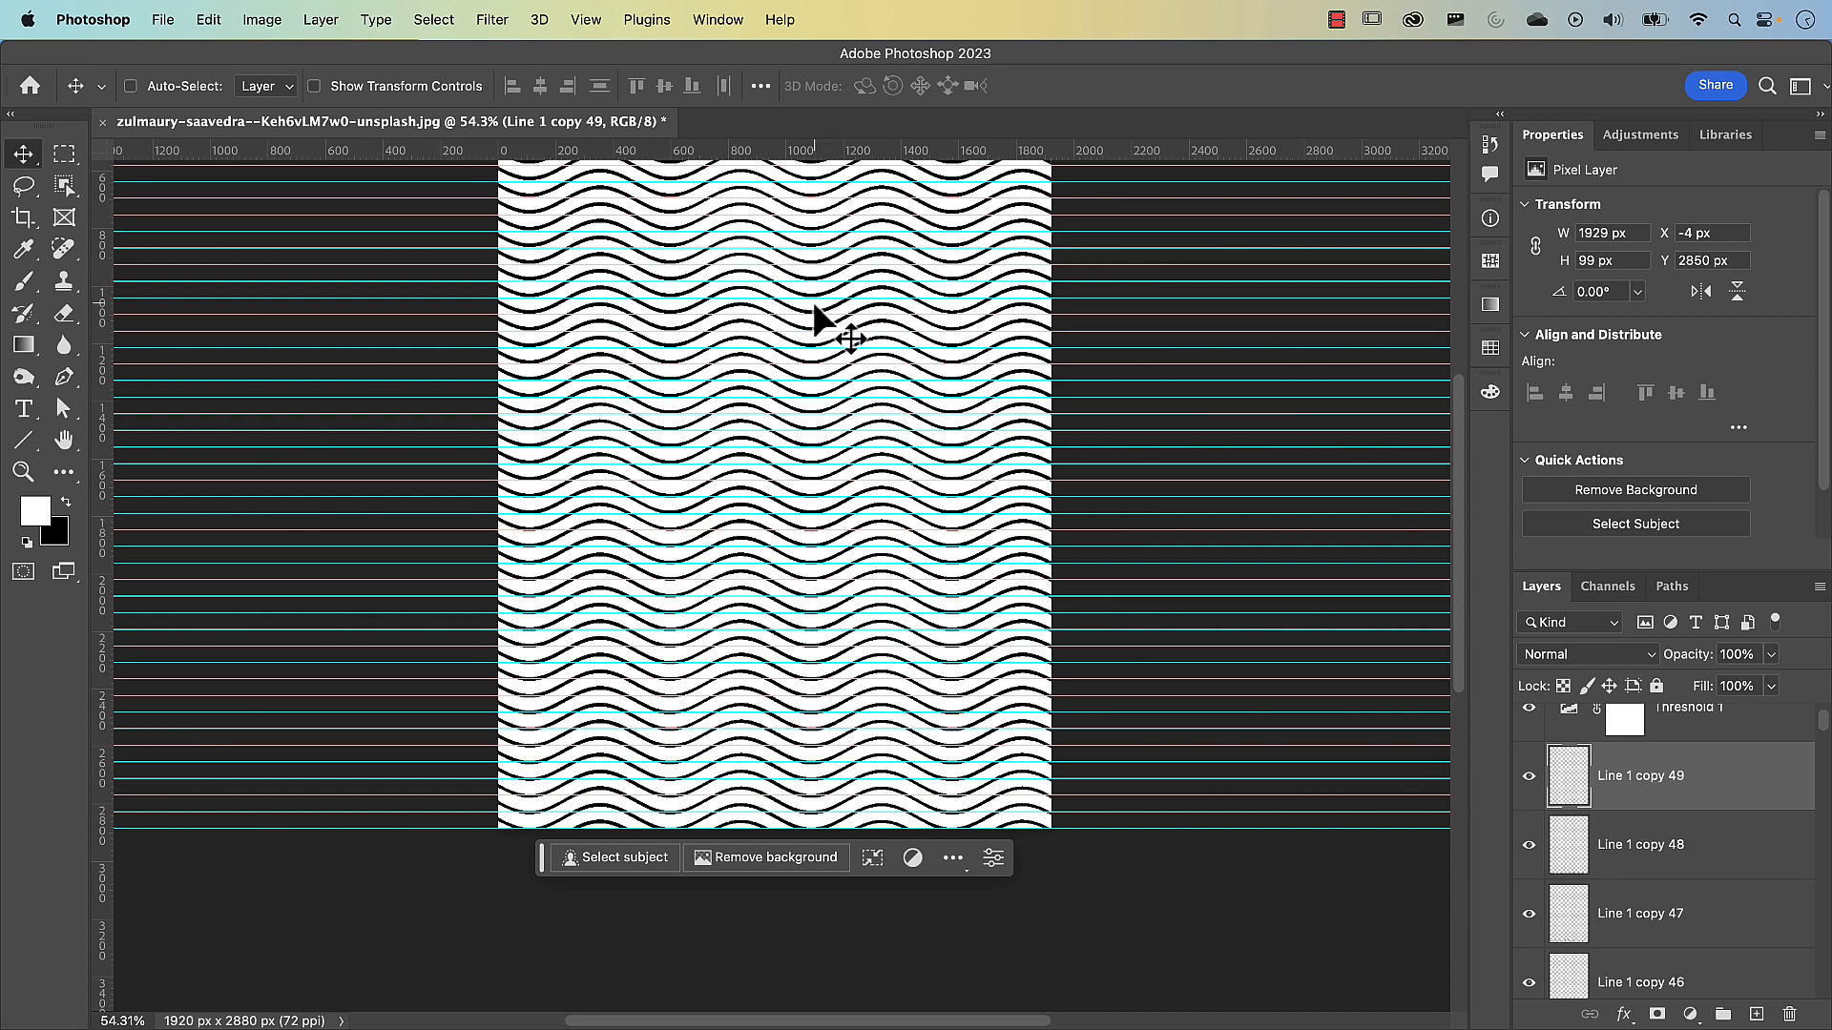
# Duplicate the first wavy line upward twice, to Y -33 px and Y -91 px, filling the canvas's upper edge, and hide the guides
pyautogui.moveTo(816, 276); pyautogui.dragTo(818, 611)
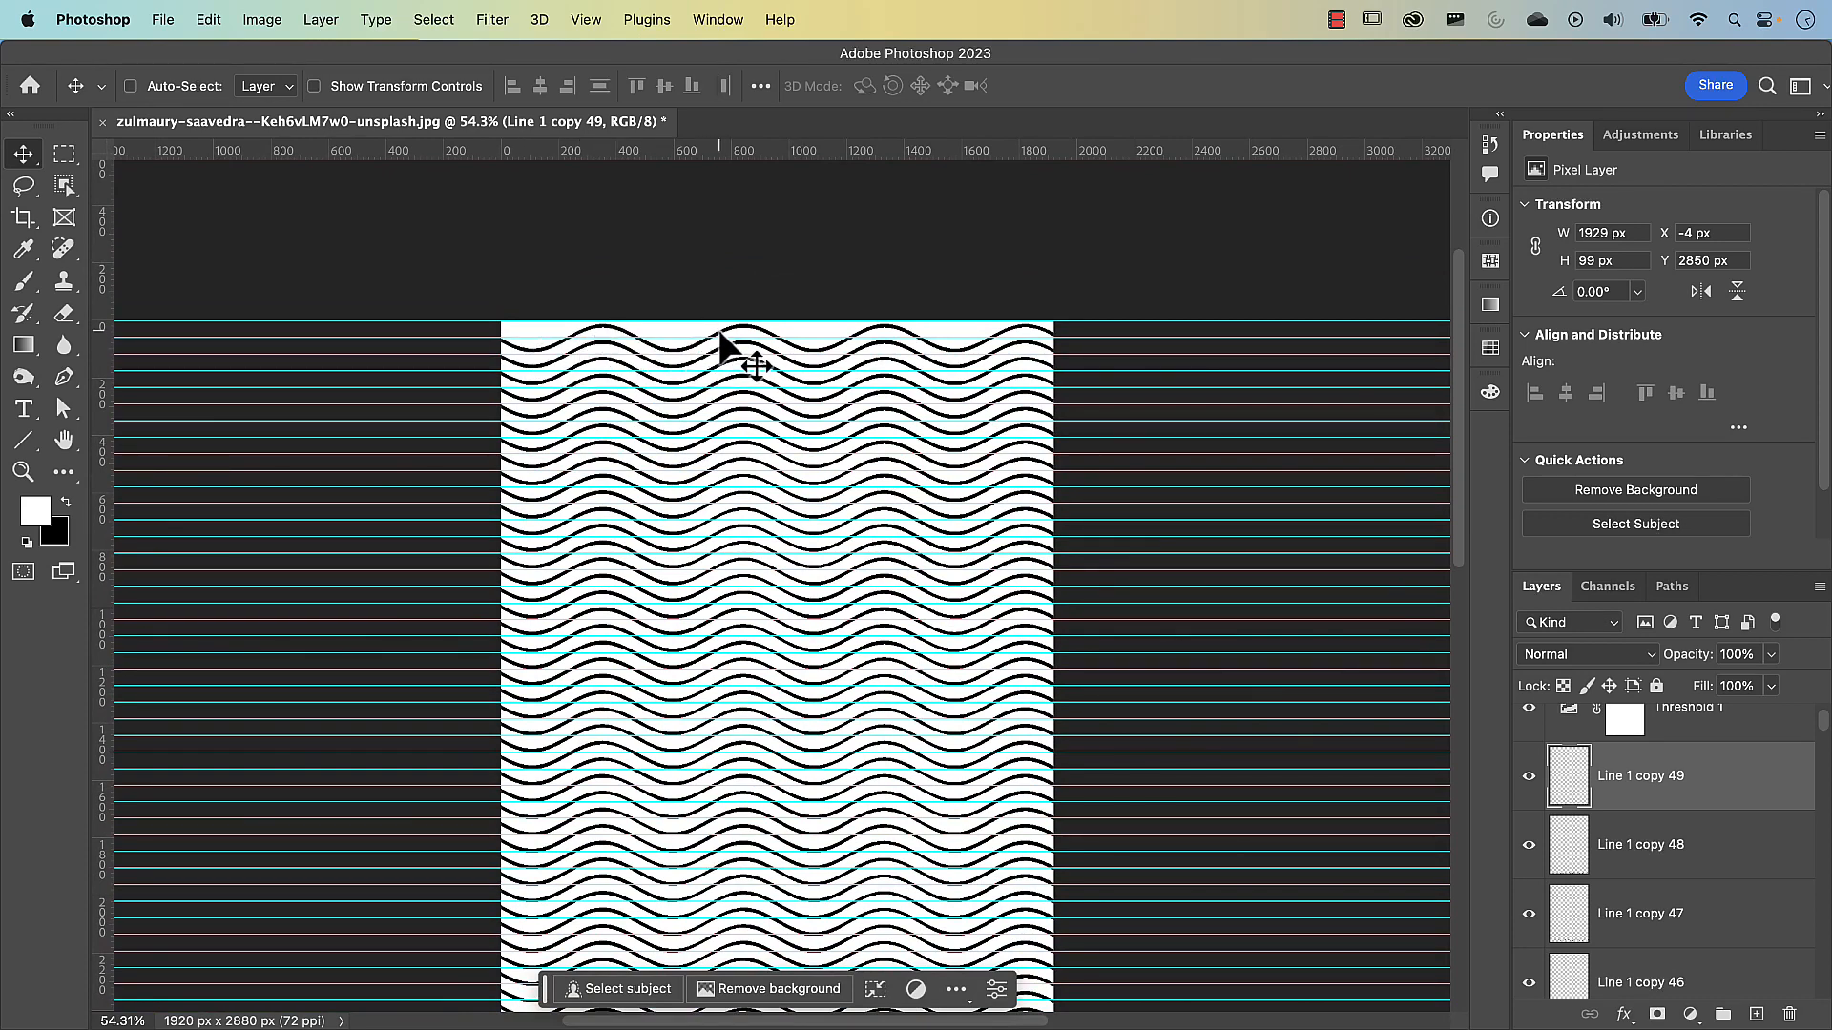
pyautogui.press('super')
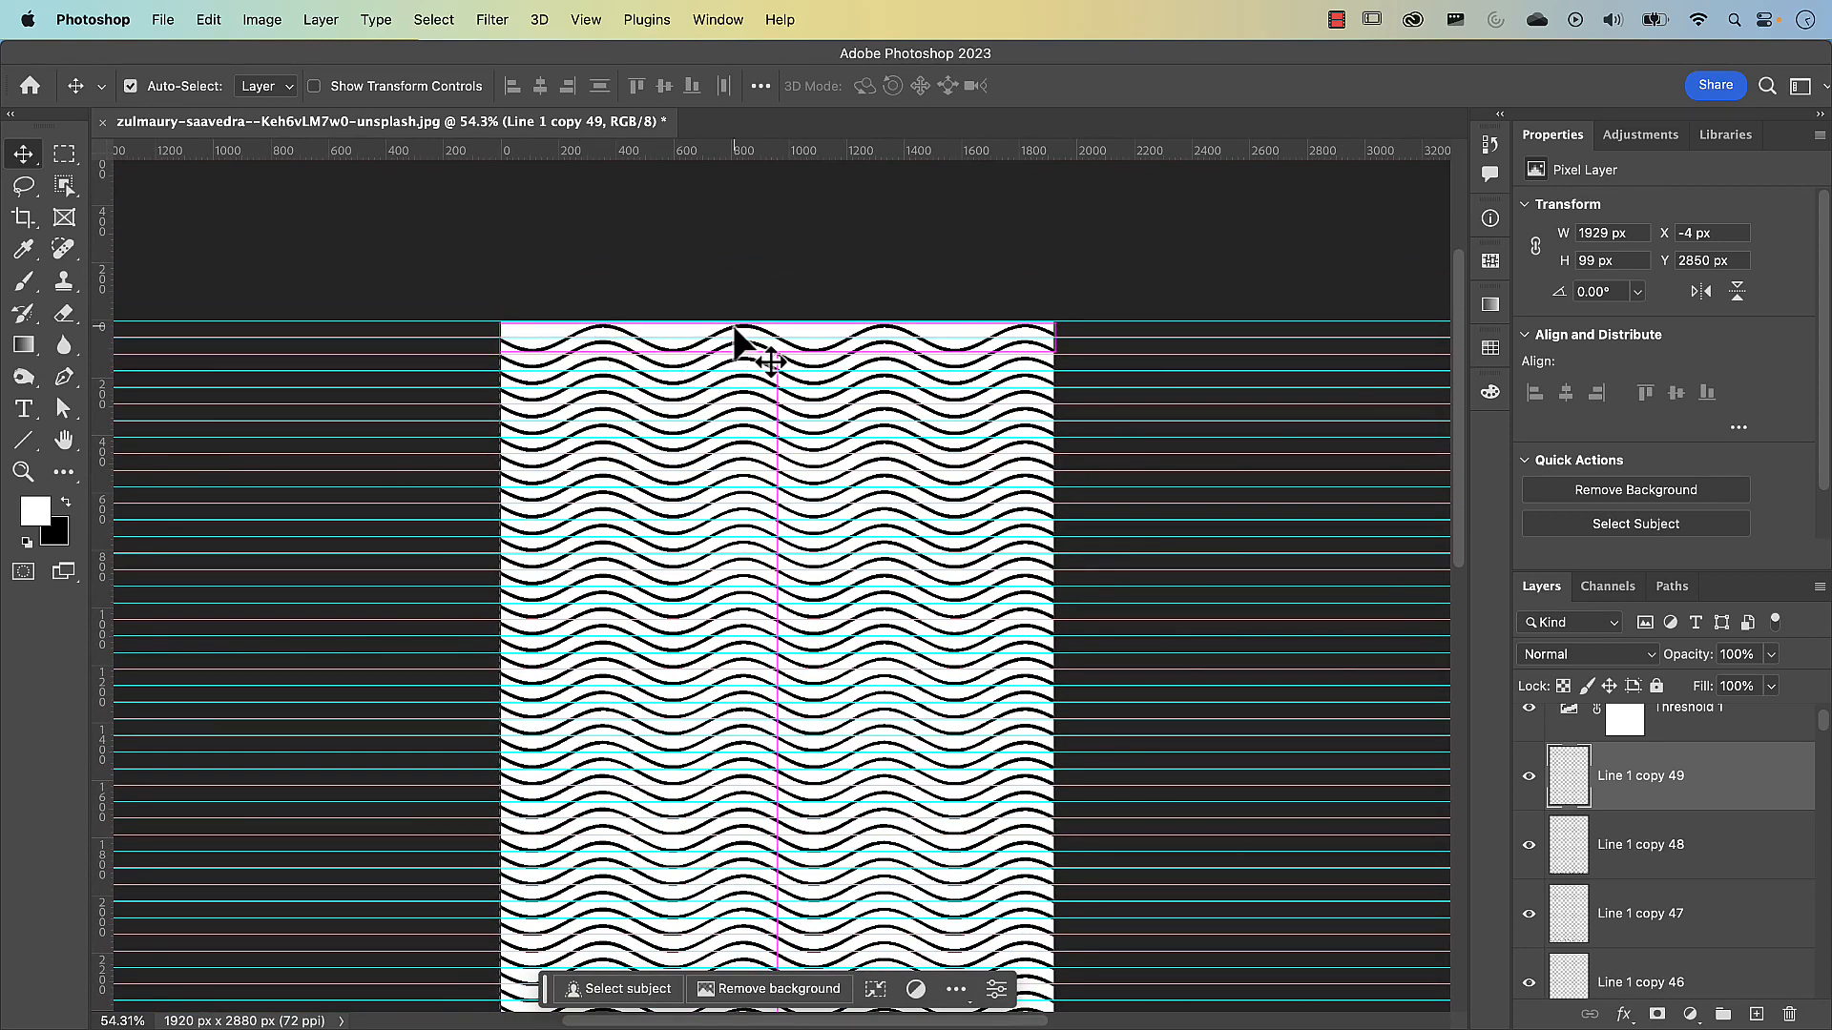
pyautogui.keyDown('super'); pyautogui.click(737, 335); pyautogui.keyUp('super')
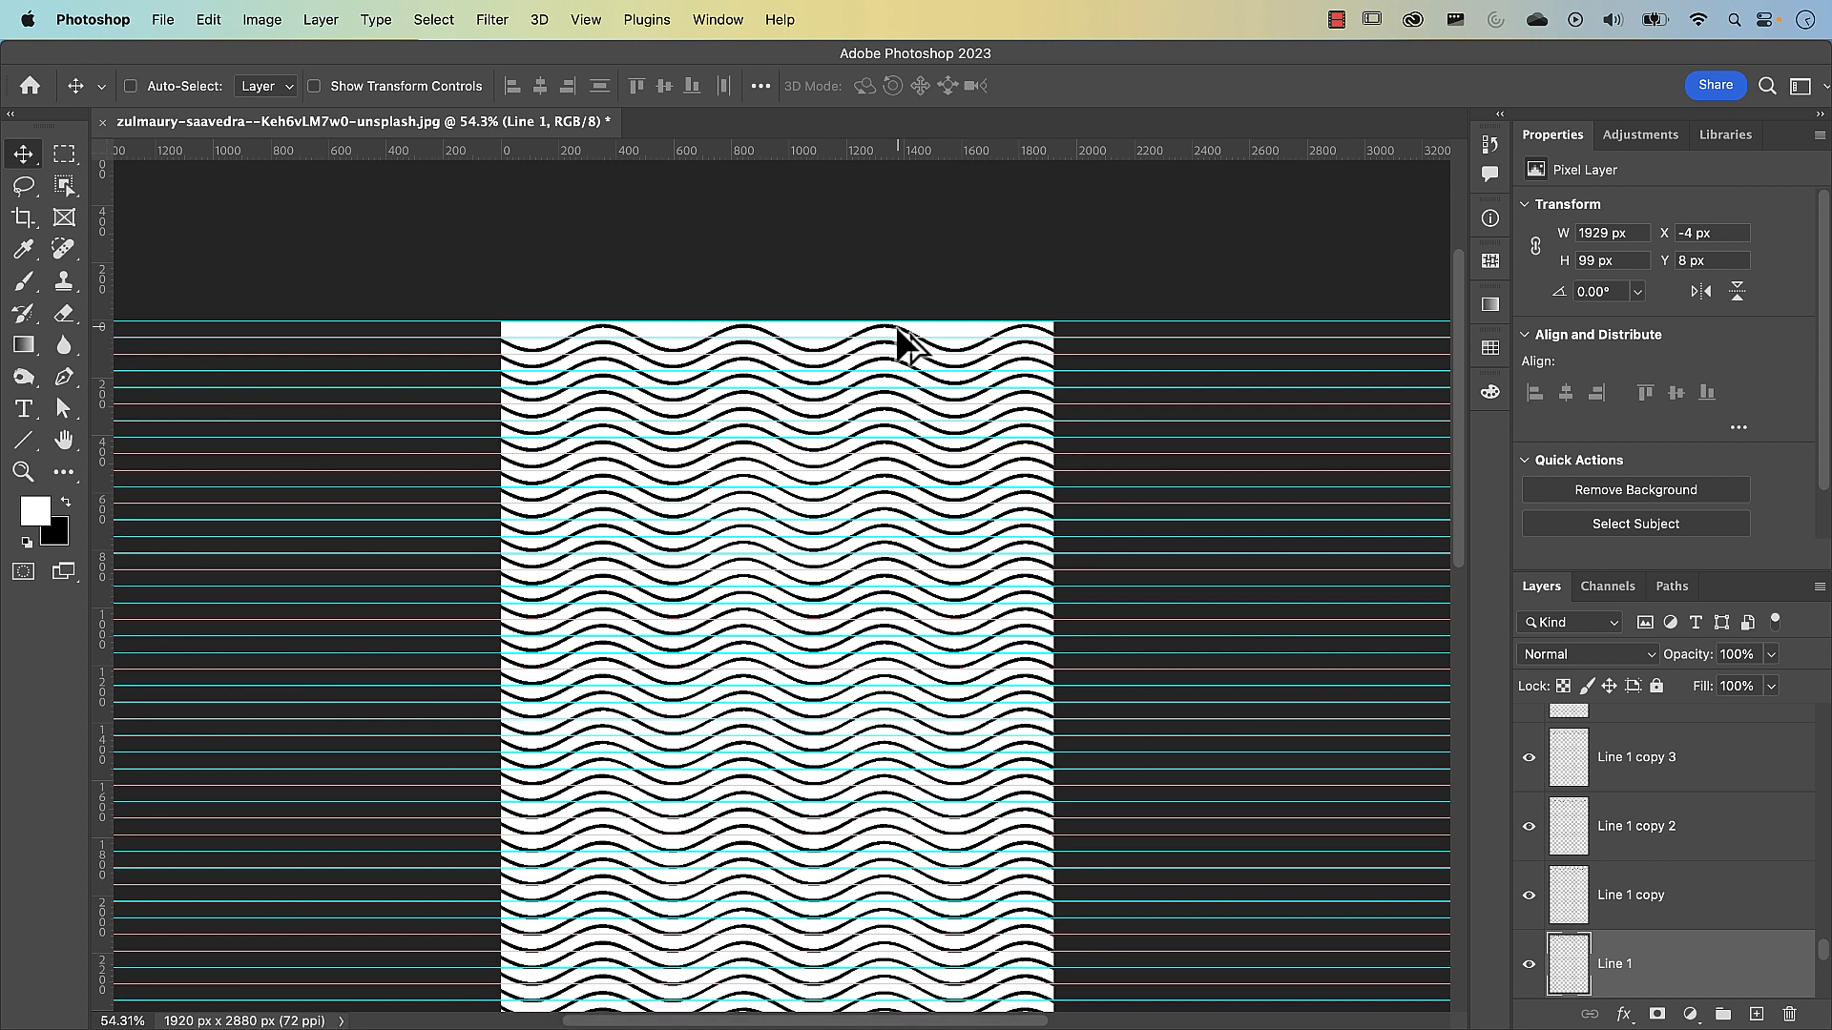
pyautogui.moveTo(897, 326); pyautogui.dragTo(683, 345)
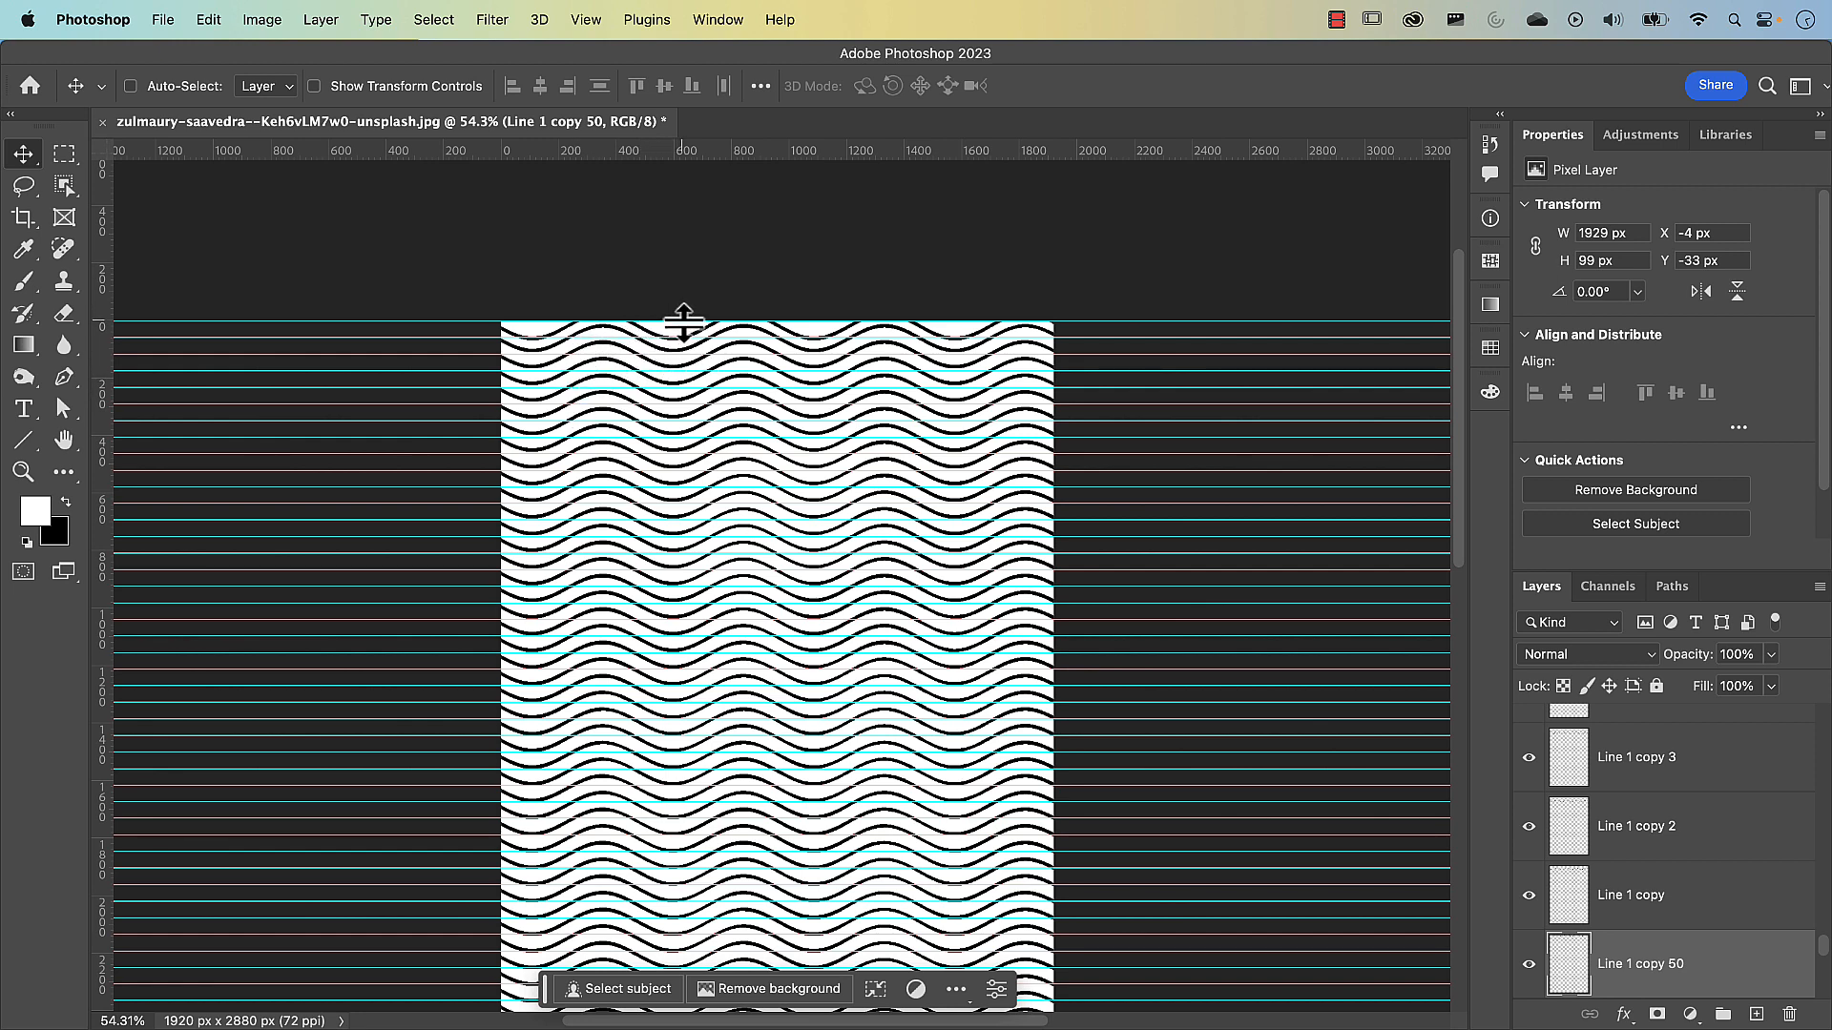
pyautogui.moveTo(646, 330); pyautogui.dragTo(645, 313)
pyautogui.scroll(-3, 948, 327)
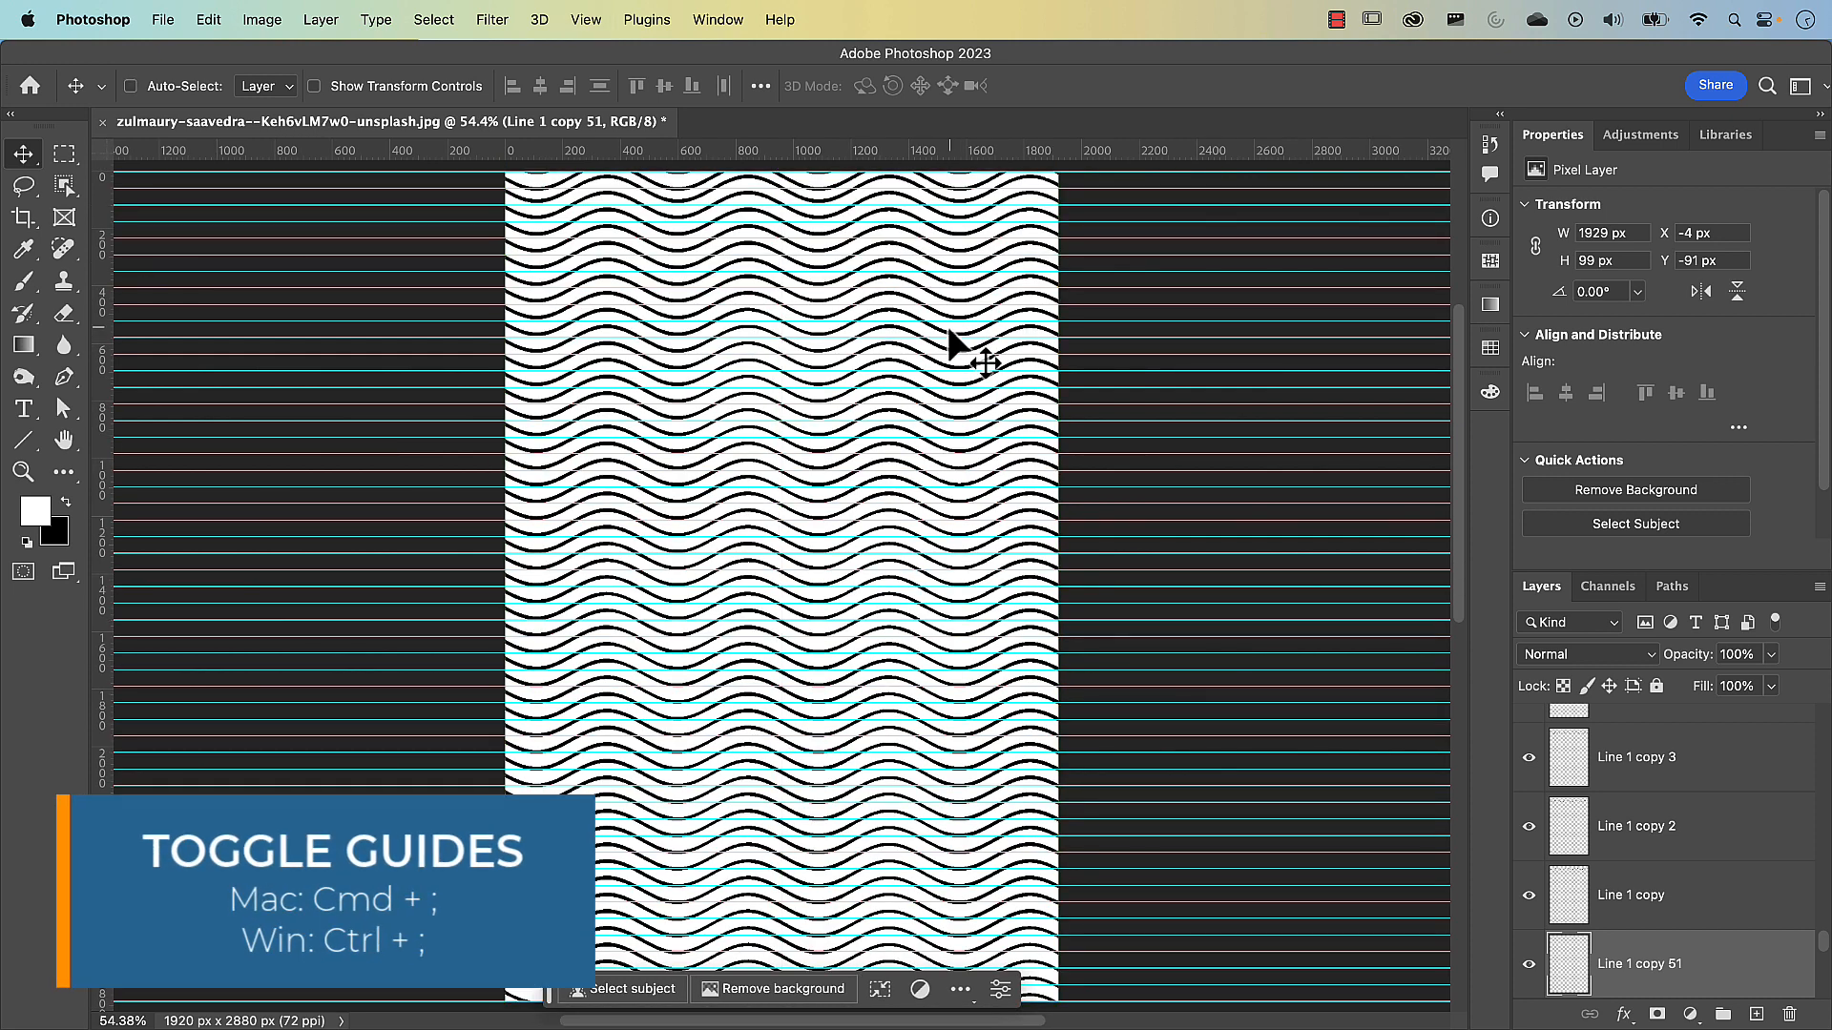
pyautogui.press('super+semicolon')
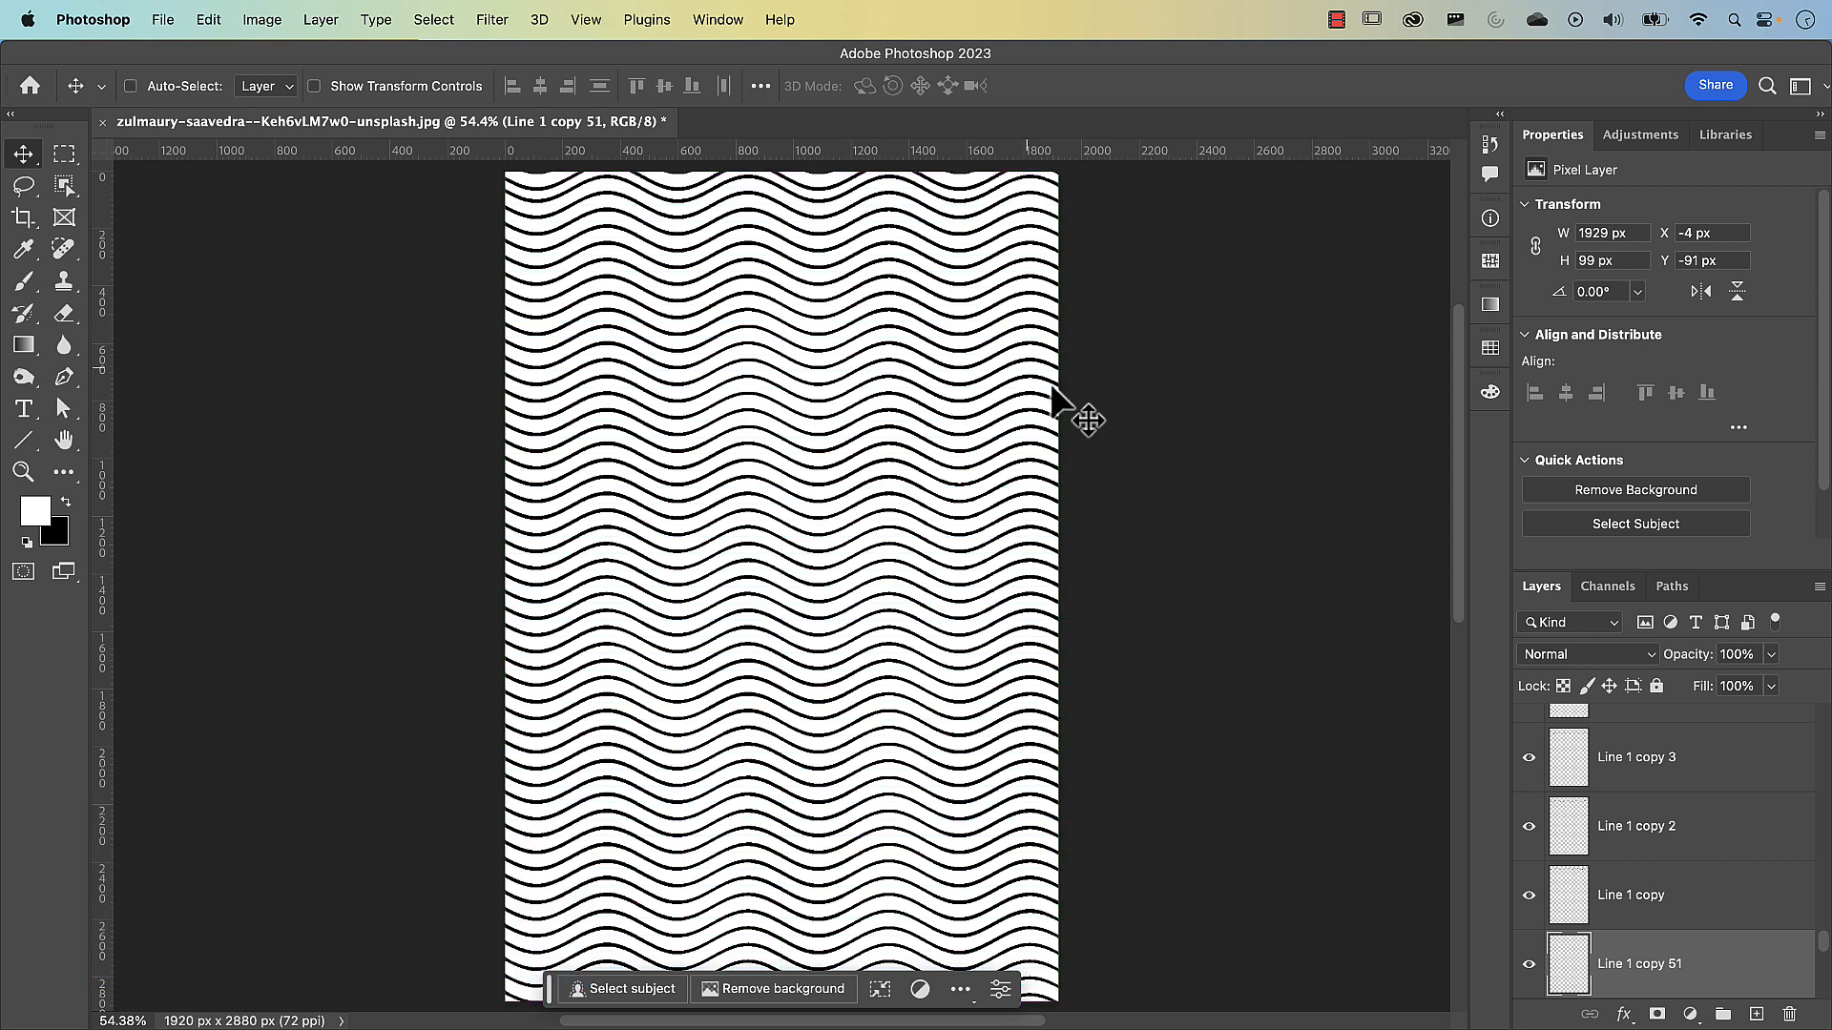
# Select all the wavy line layers from Line 1 copy 49 down to Line 1 and merge them into one layer
pyautogui.scroll(3, 1624, 930)
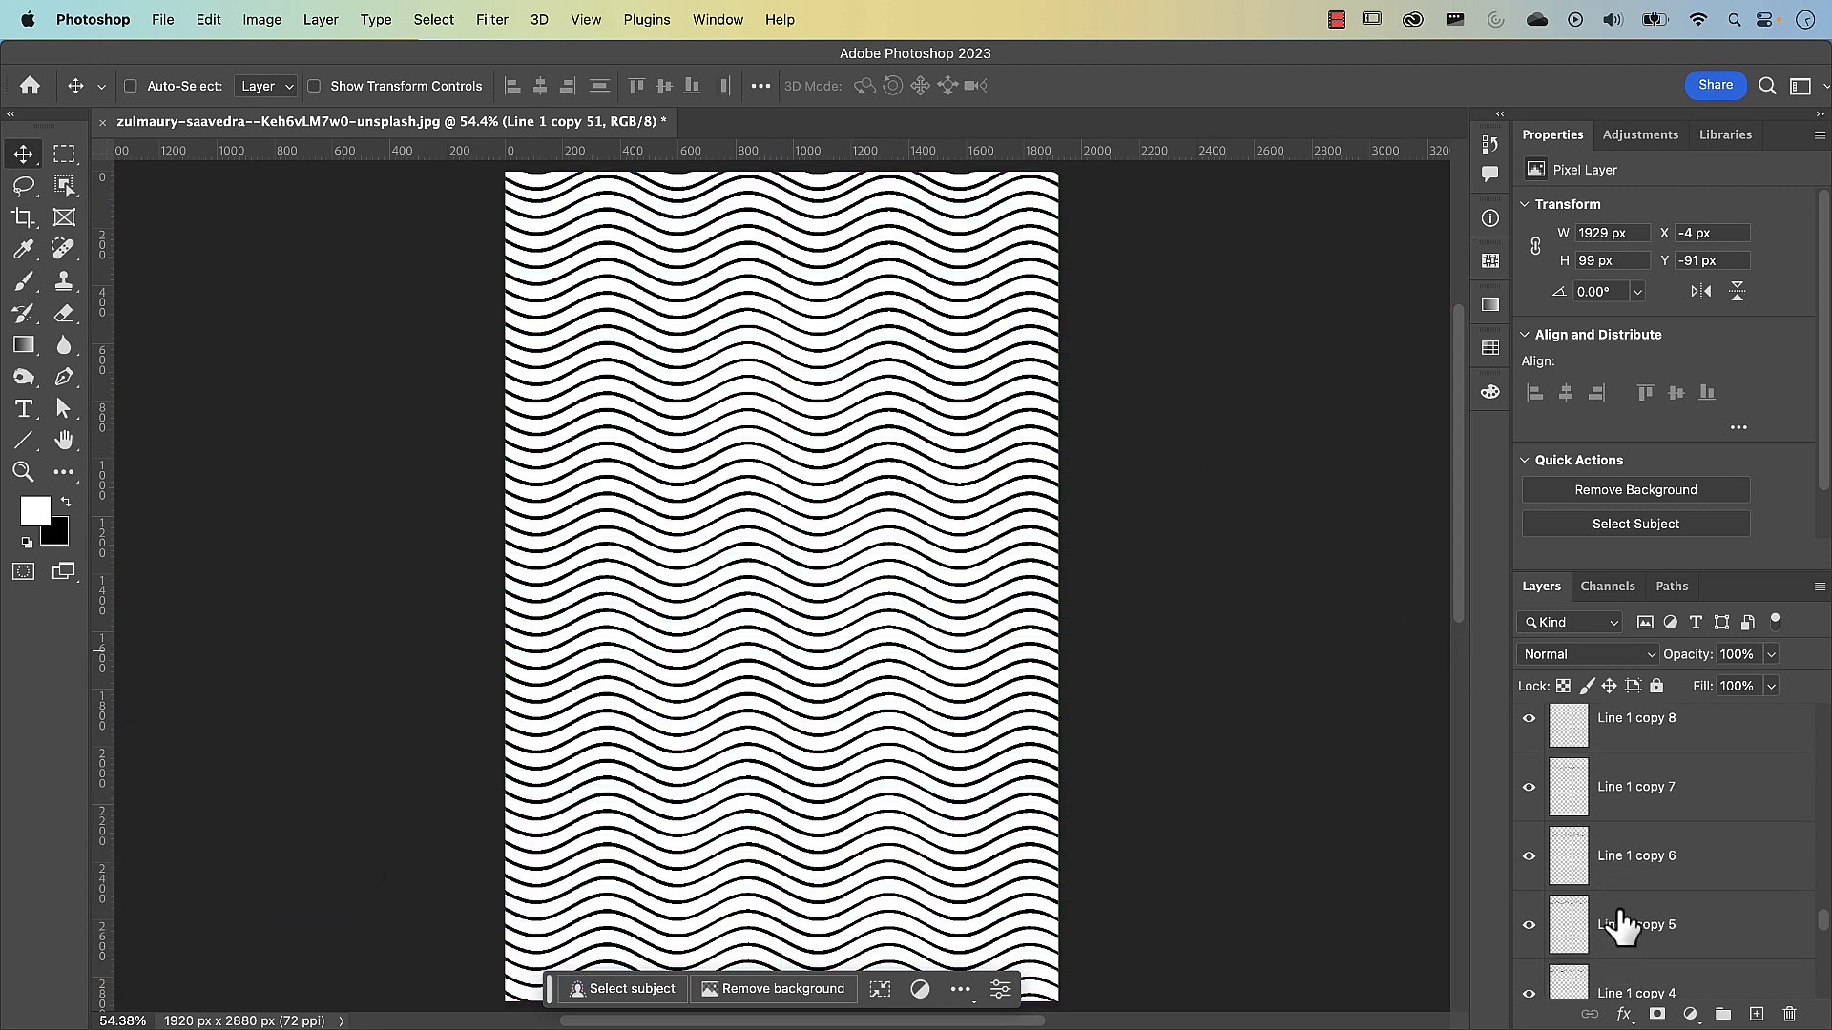
pyautogui.scroll(15, 1621, 925)
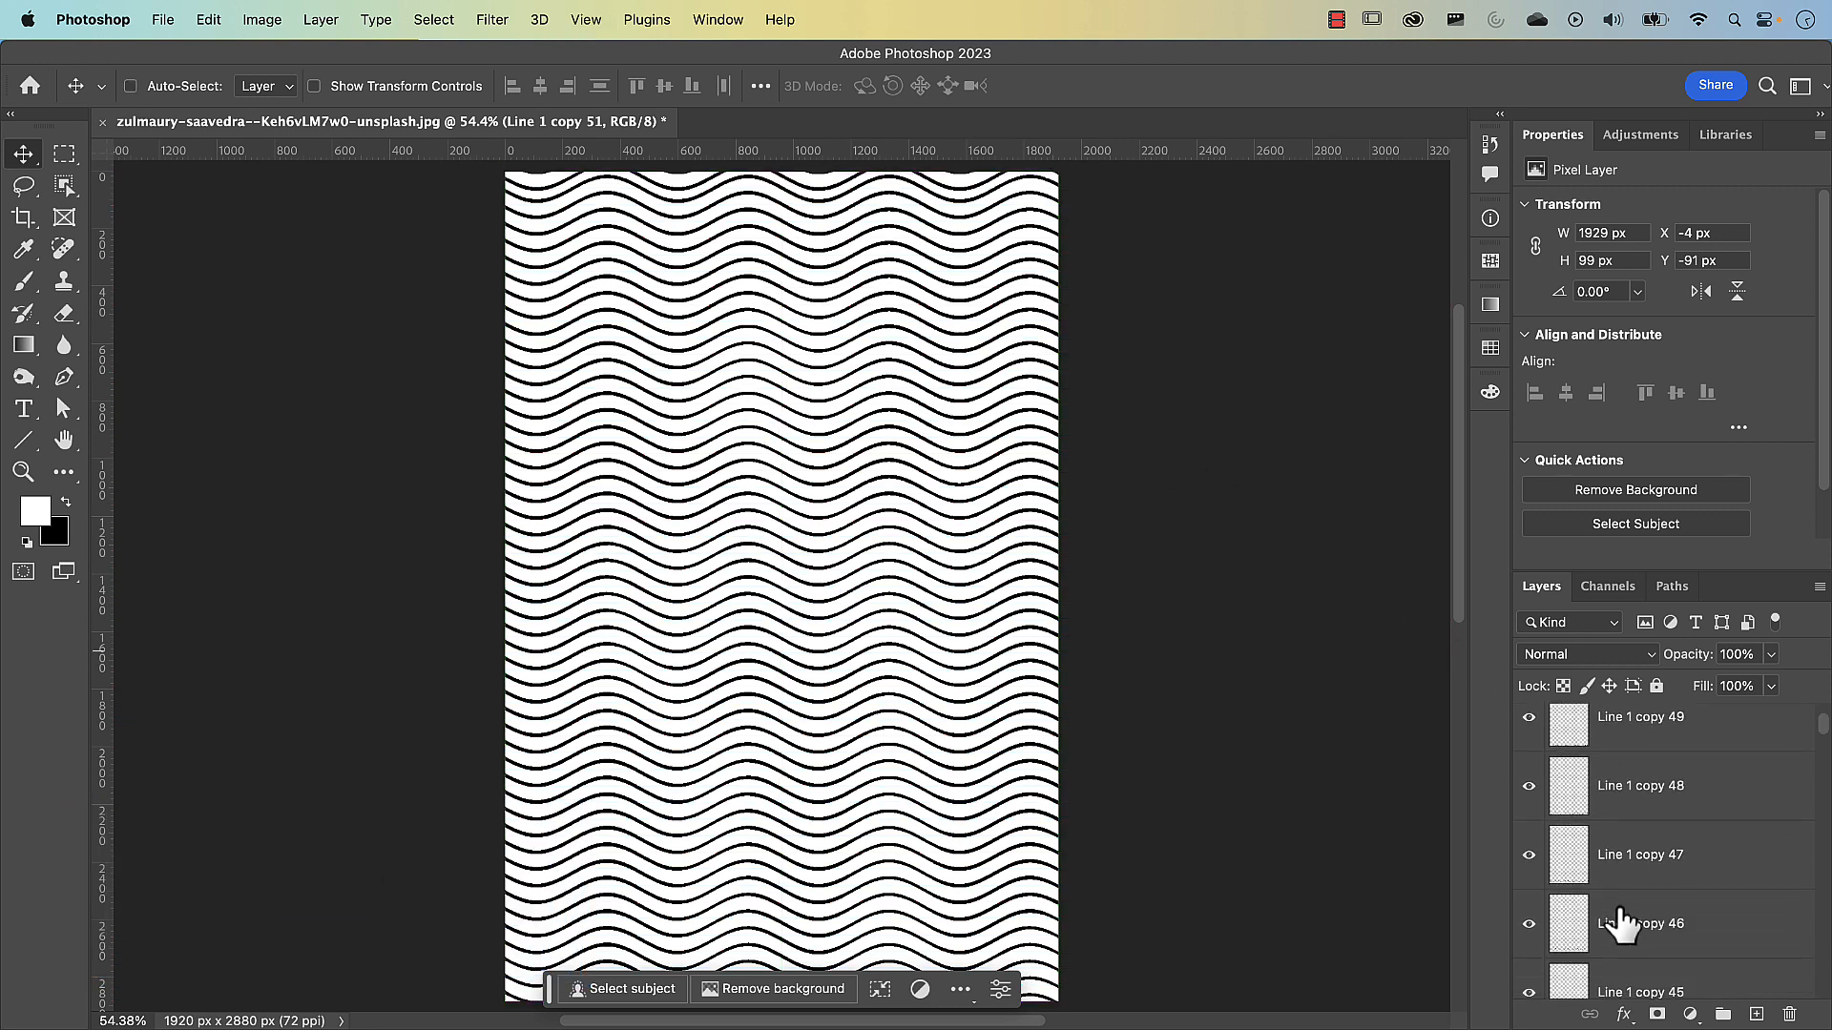
pyautogui.scroll(2, 1622, 923)
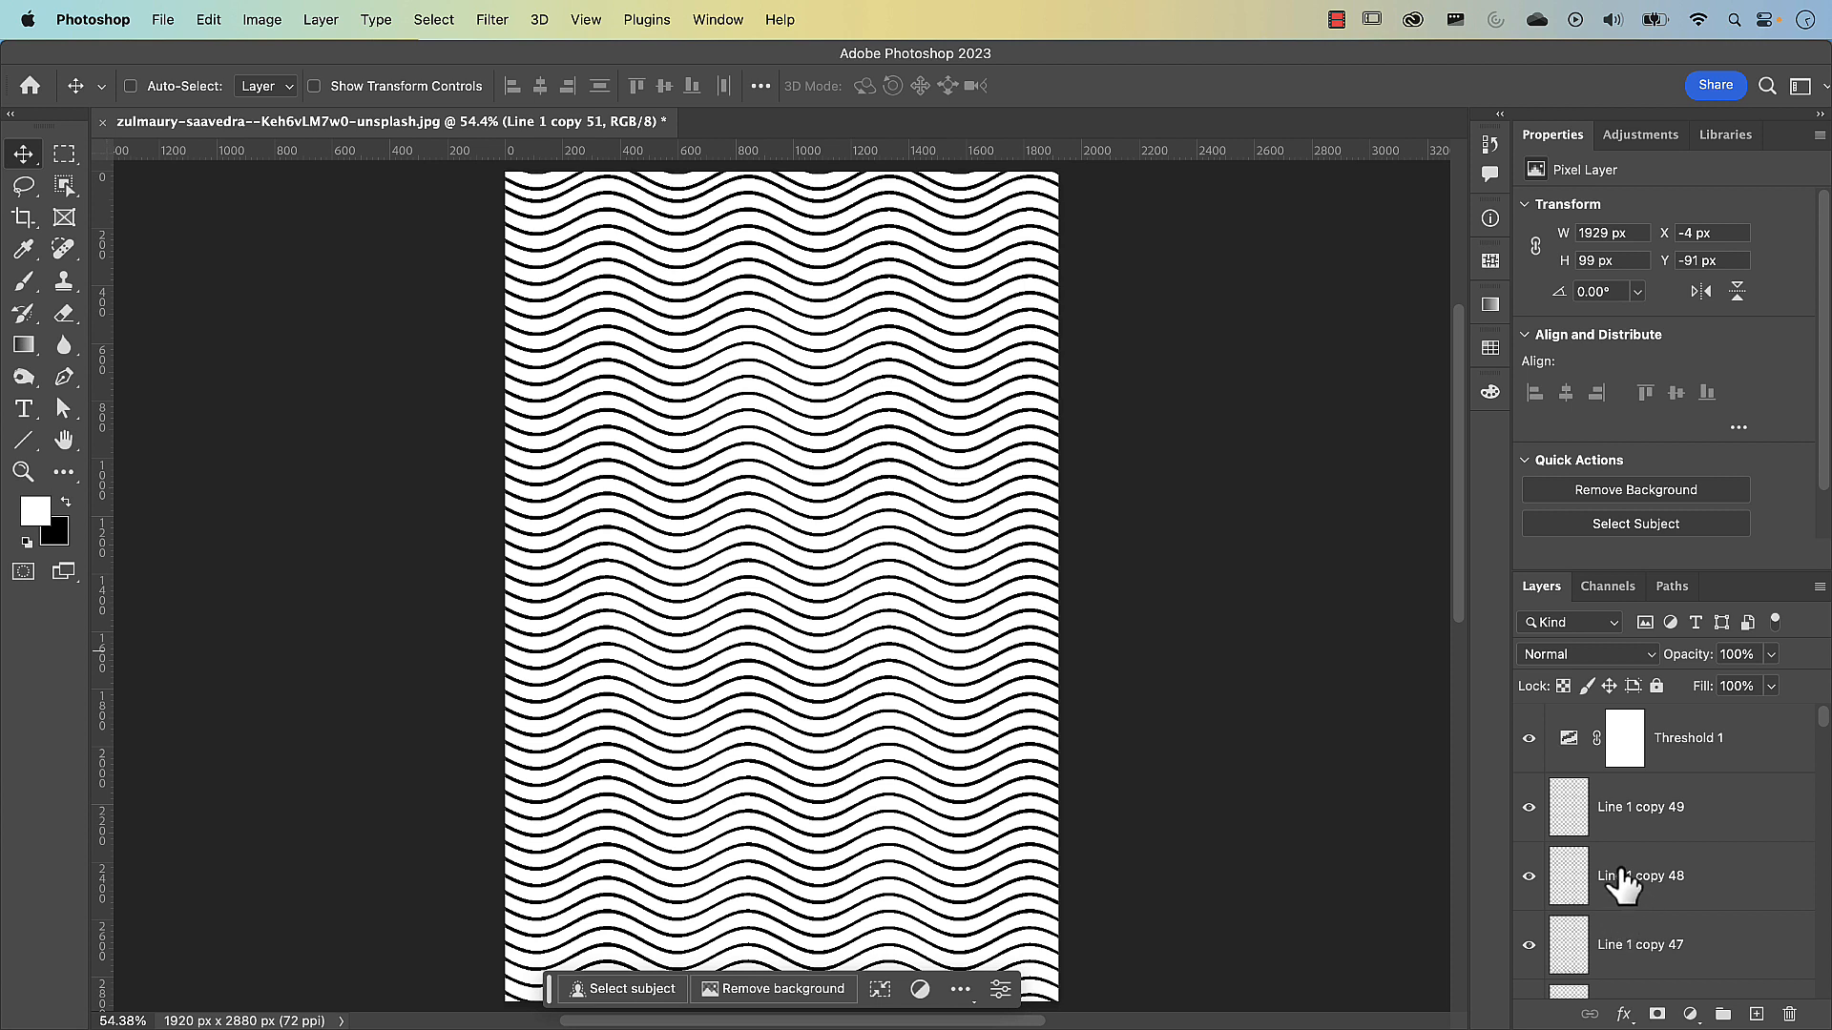
pyautogui.click(1732, 825)
pyautogui.scroll(-10, 1731, 845)
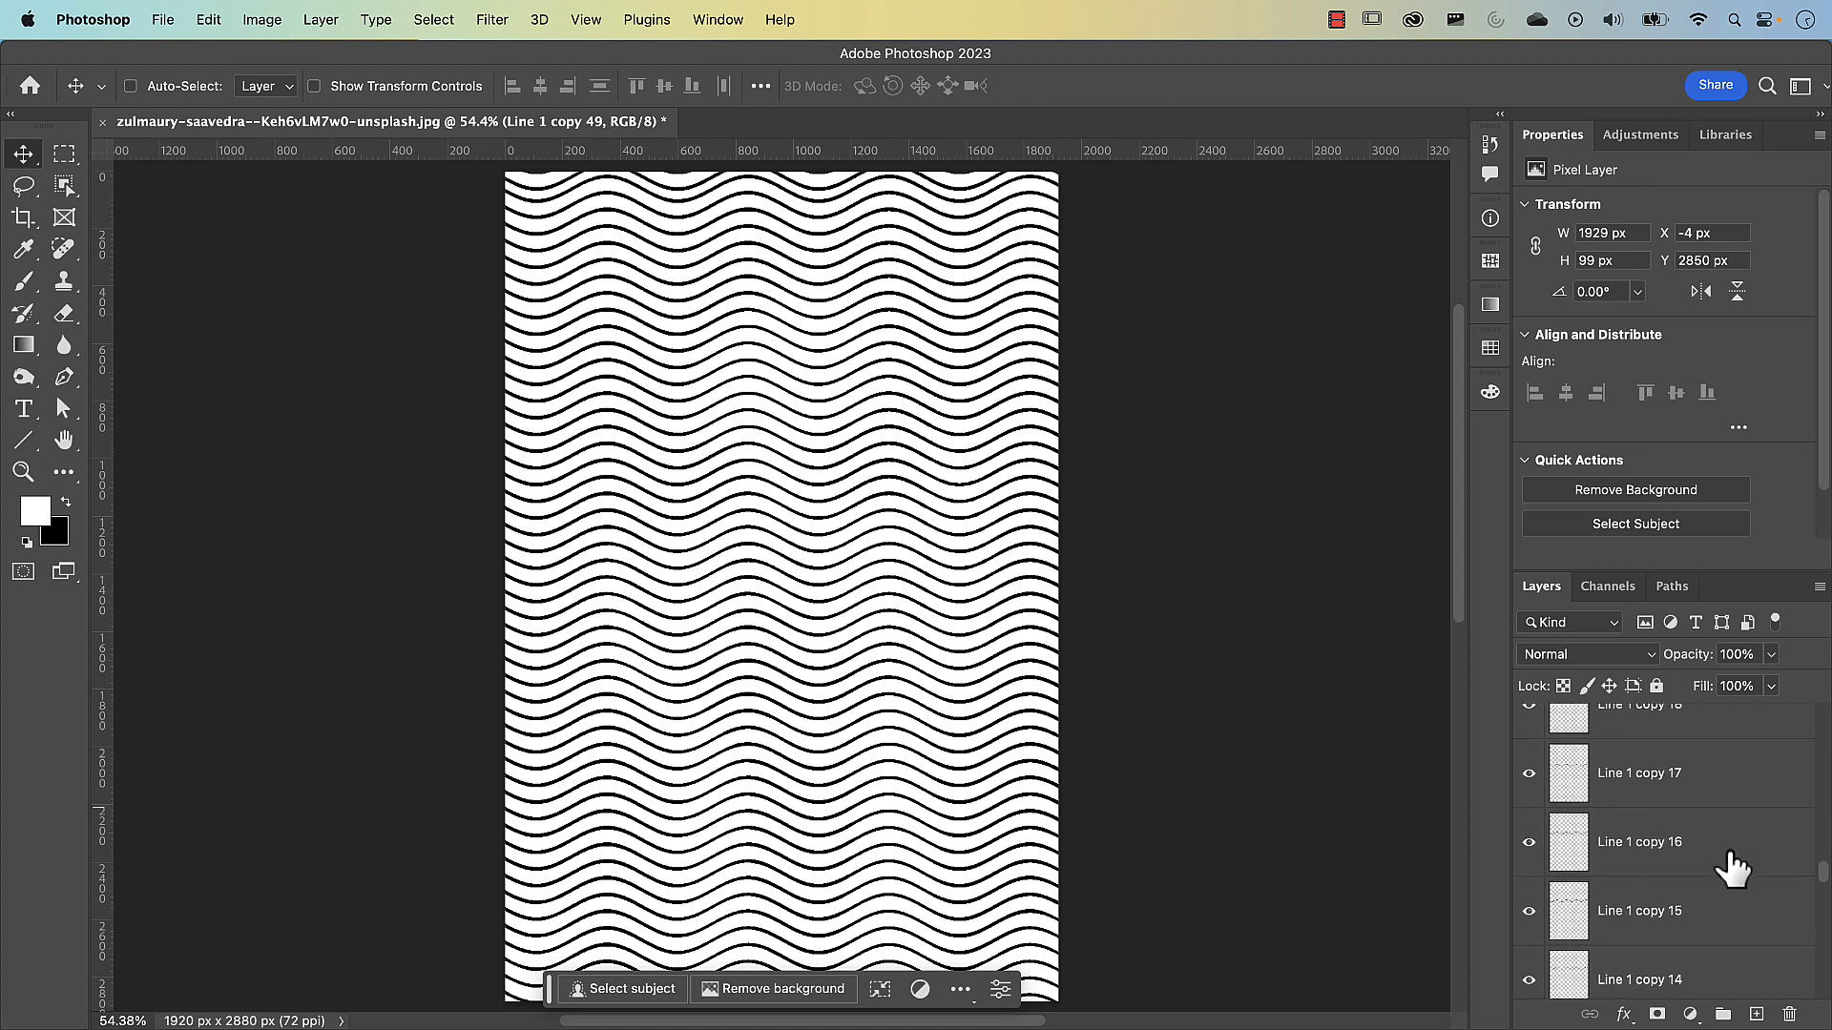
pyautogui.scroll(-5, 1732, 866)
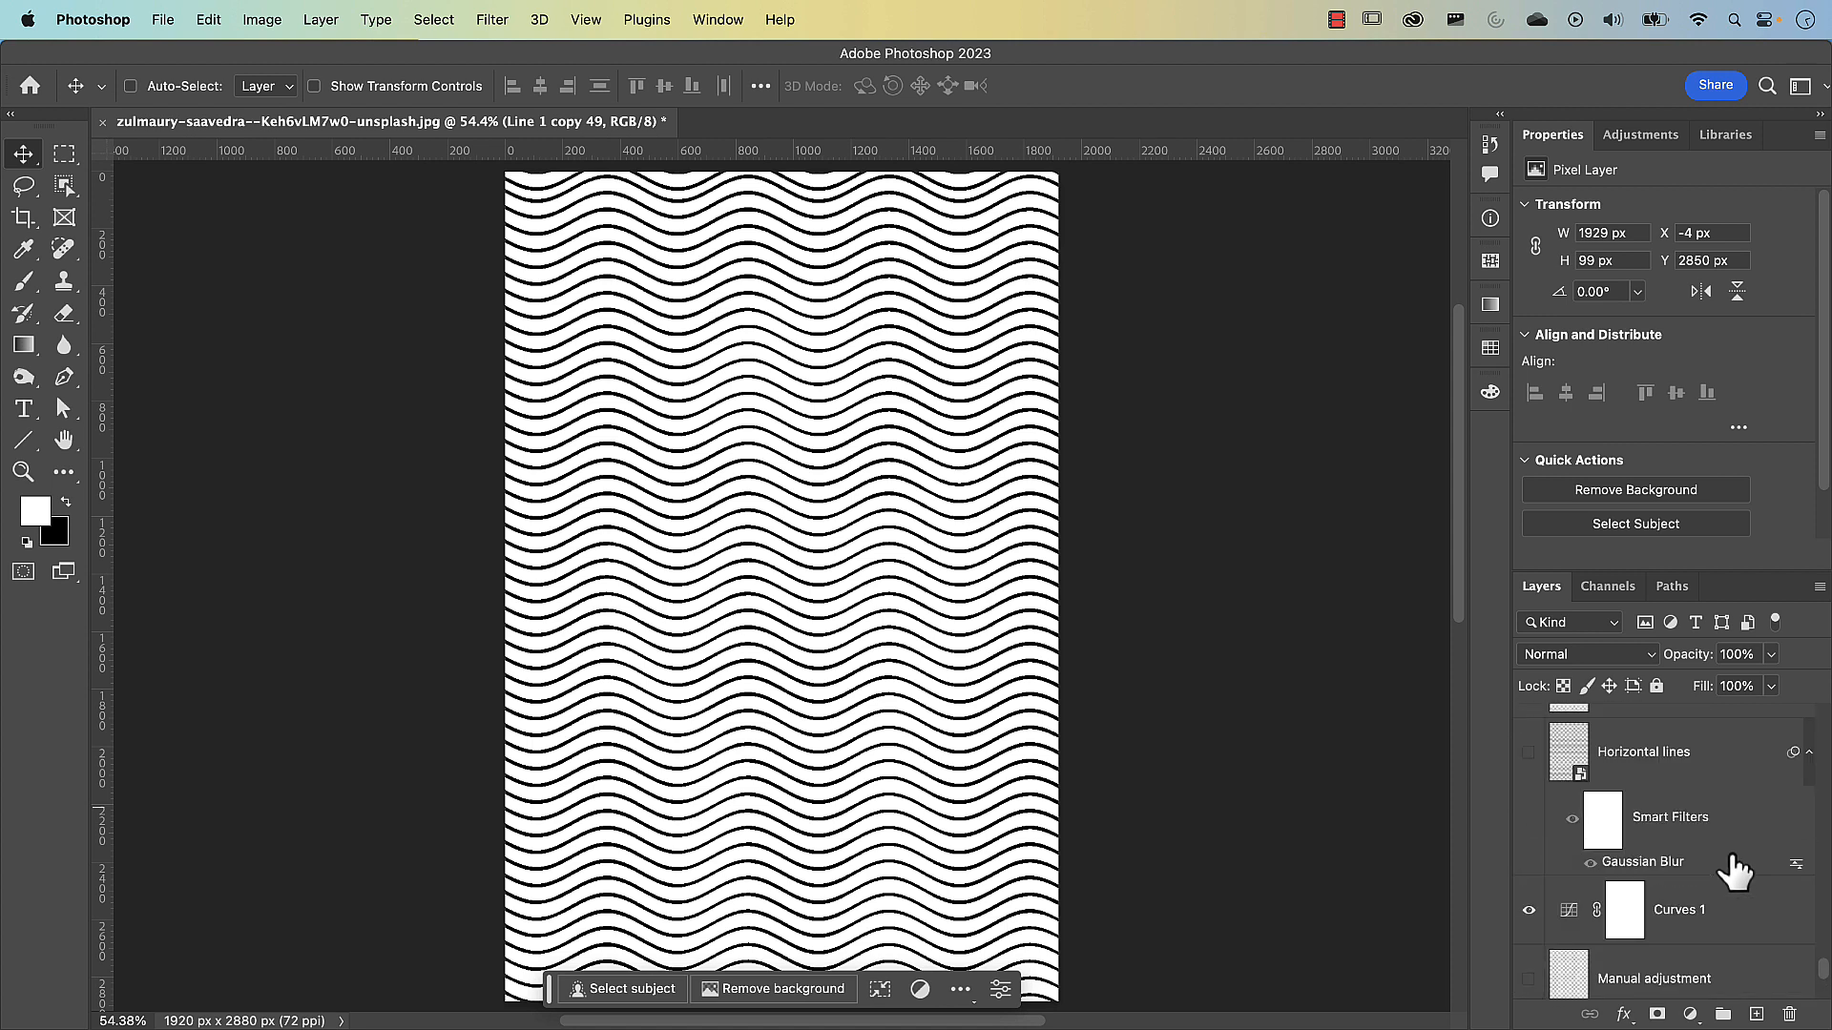
pyautogui.scroll(2, 1734, 870)
pyautogui.keyDown('shift'); pyautogui.click(1738, 859); pyautogui.keyUp('shift')
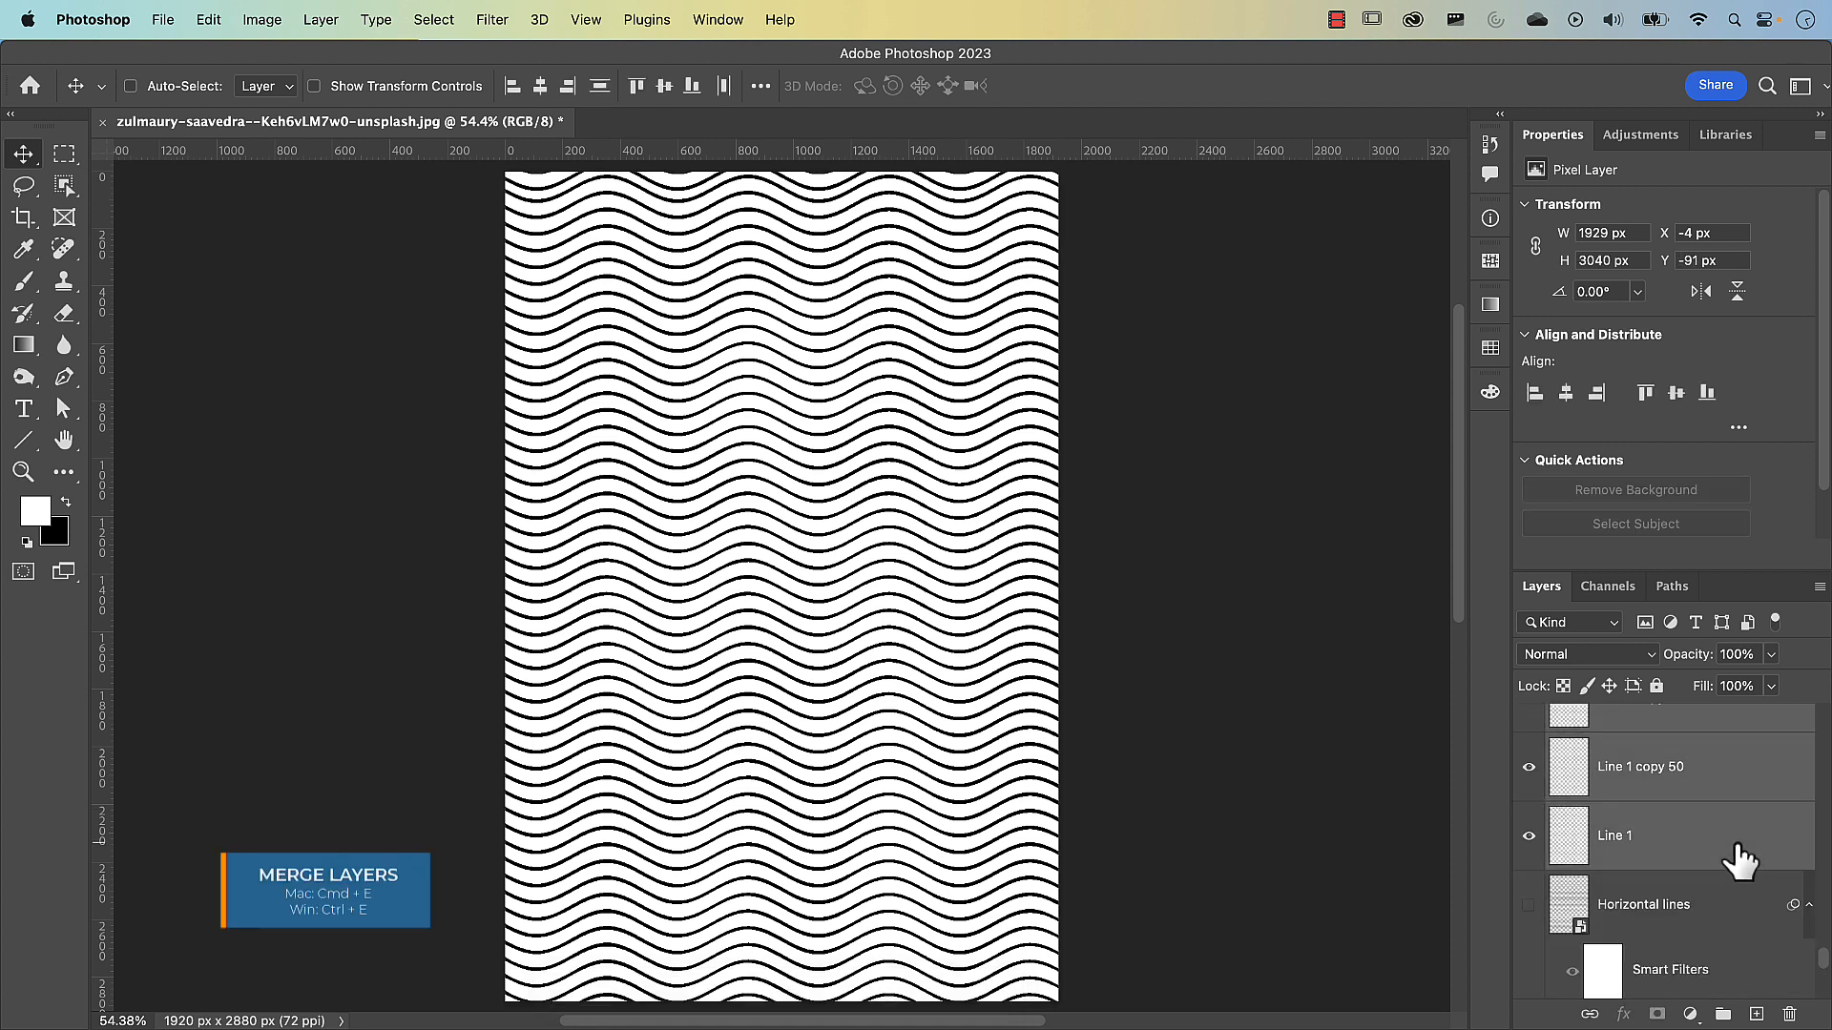
pyautogui.press('super+e')
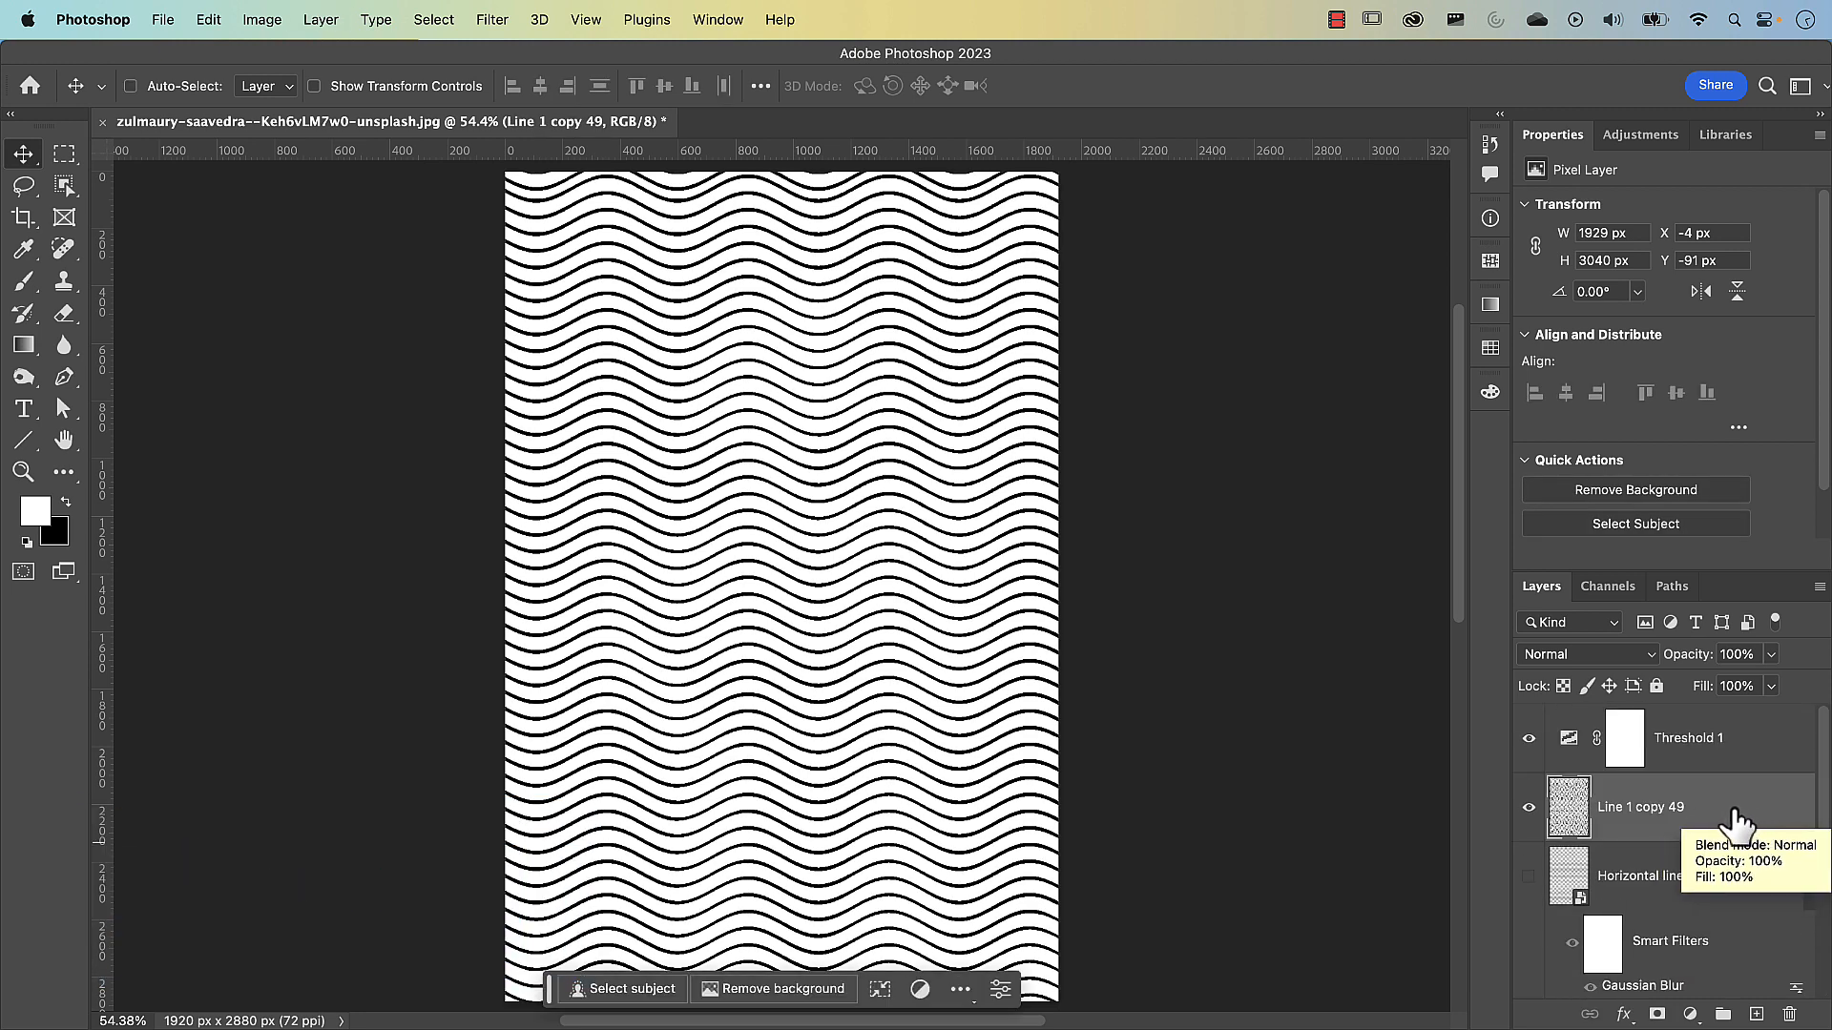
# Convert the merged line layer to a smart object and rename it "Wavy lines"
pyautogui.rightClick(1735, 818)
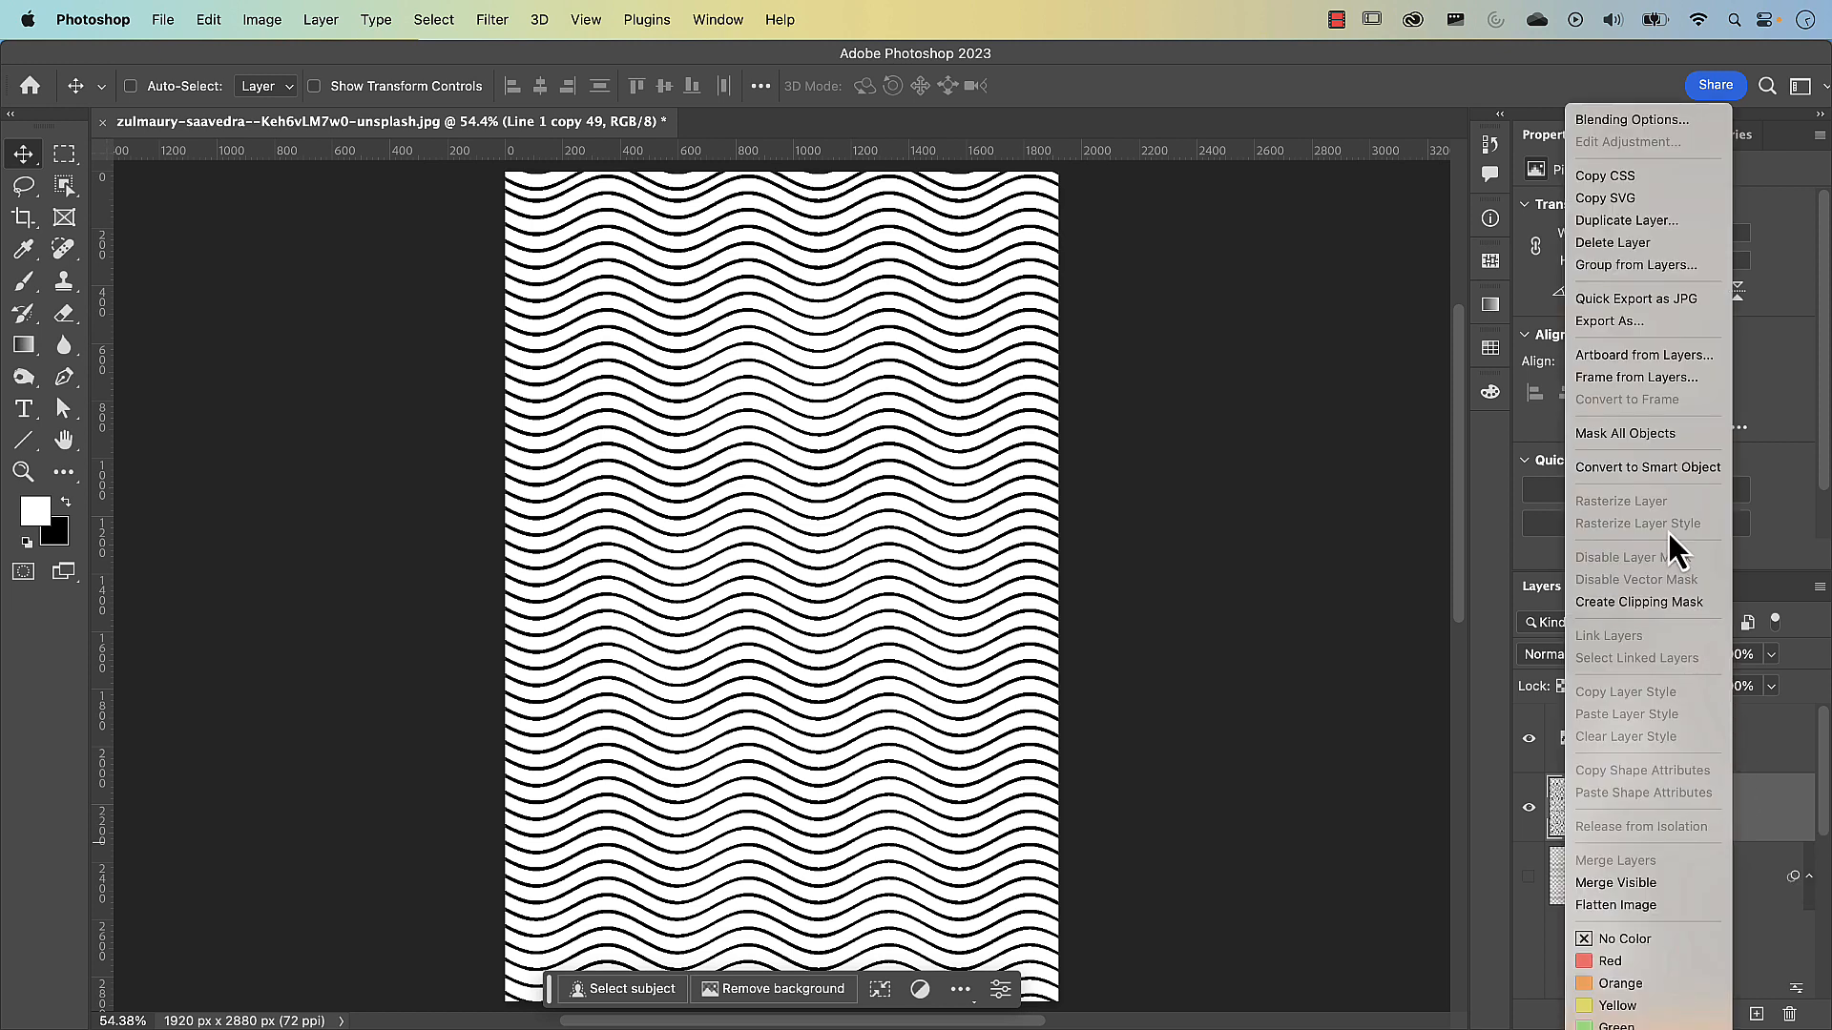
pyautogui.click(1624, 473)
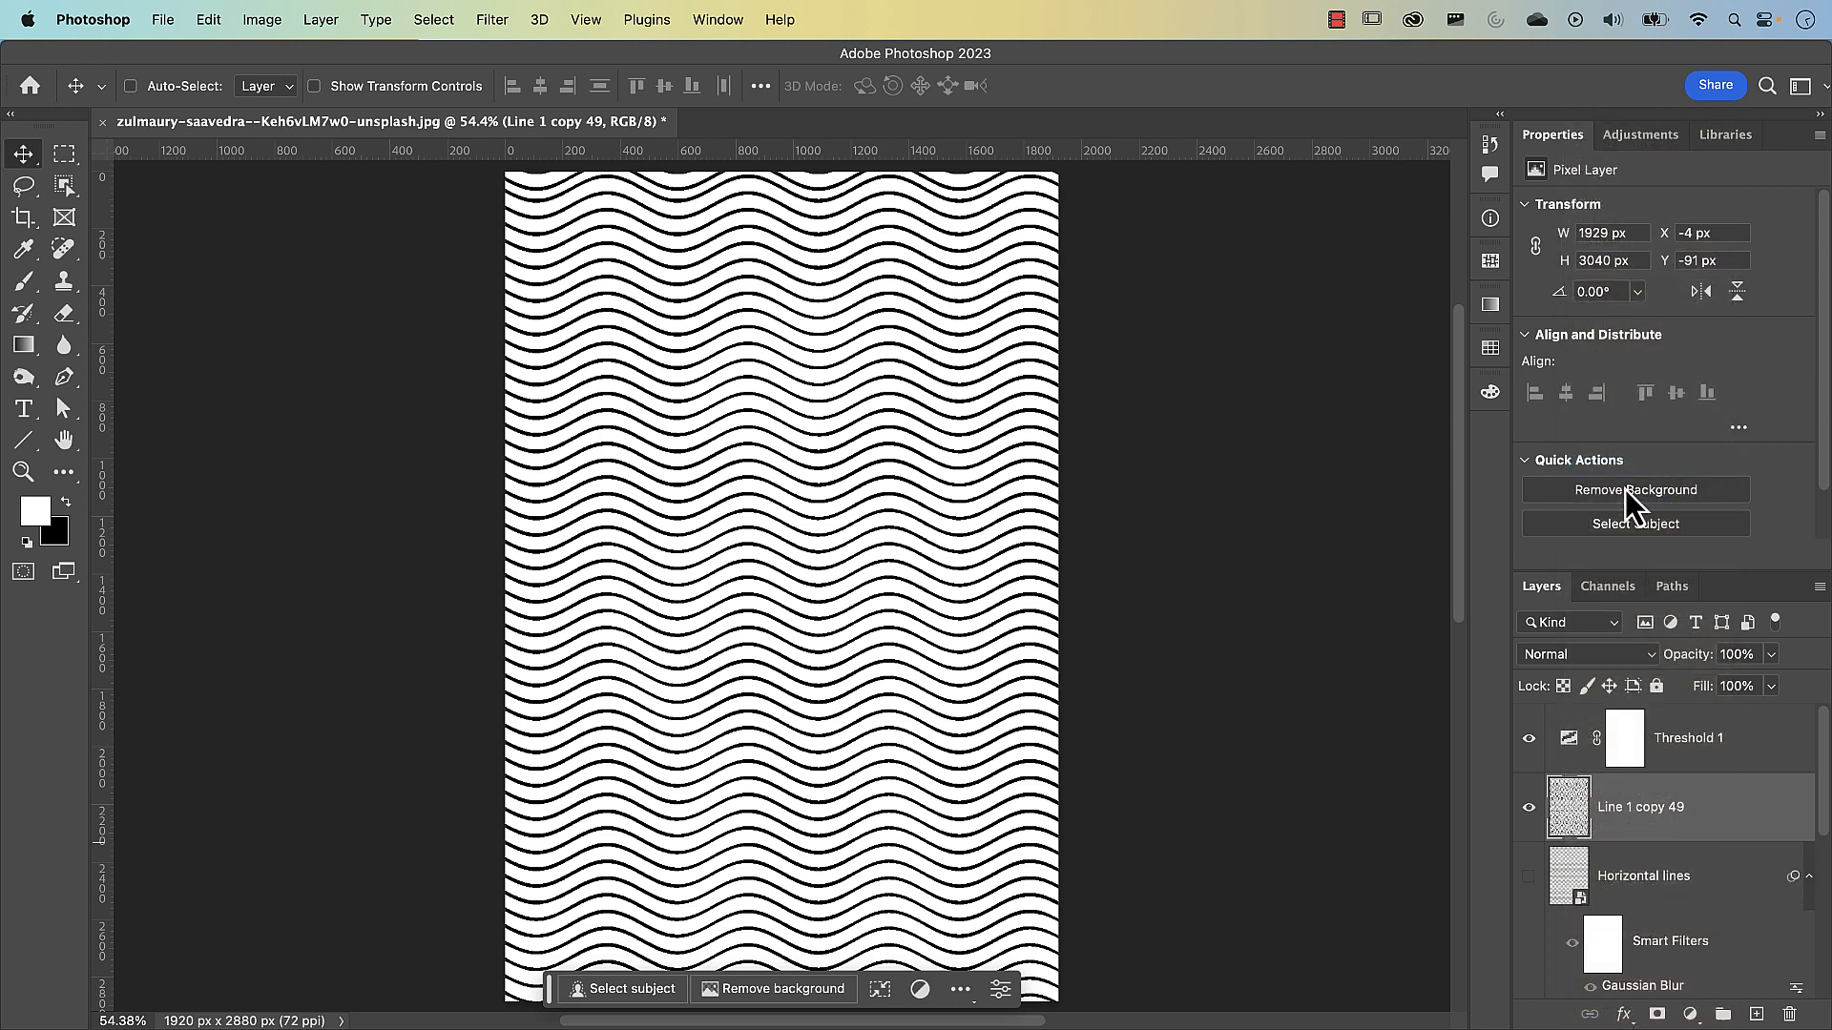
pyautogui.doubleClick(1639, 809)
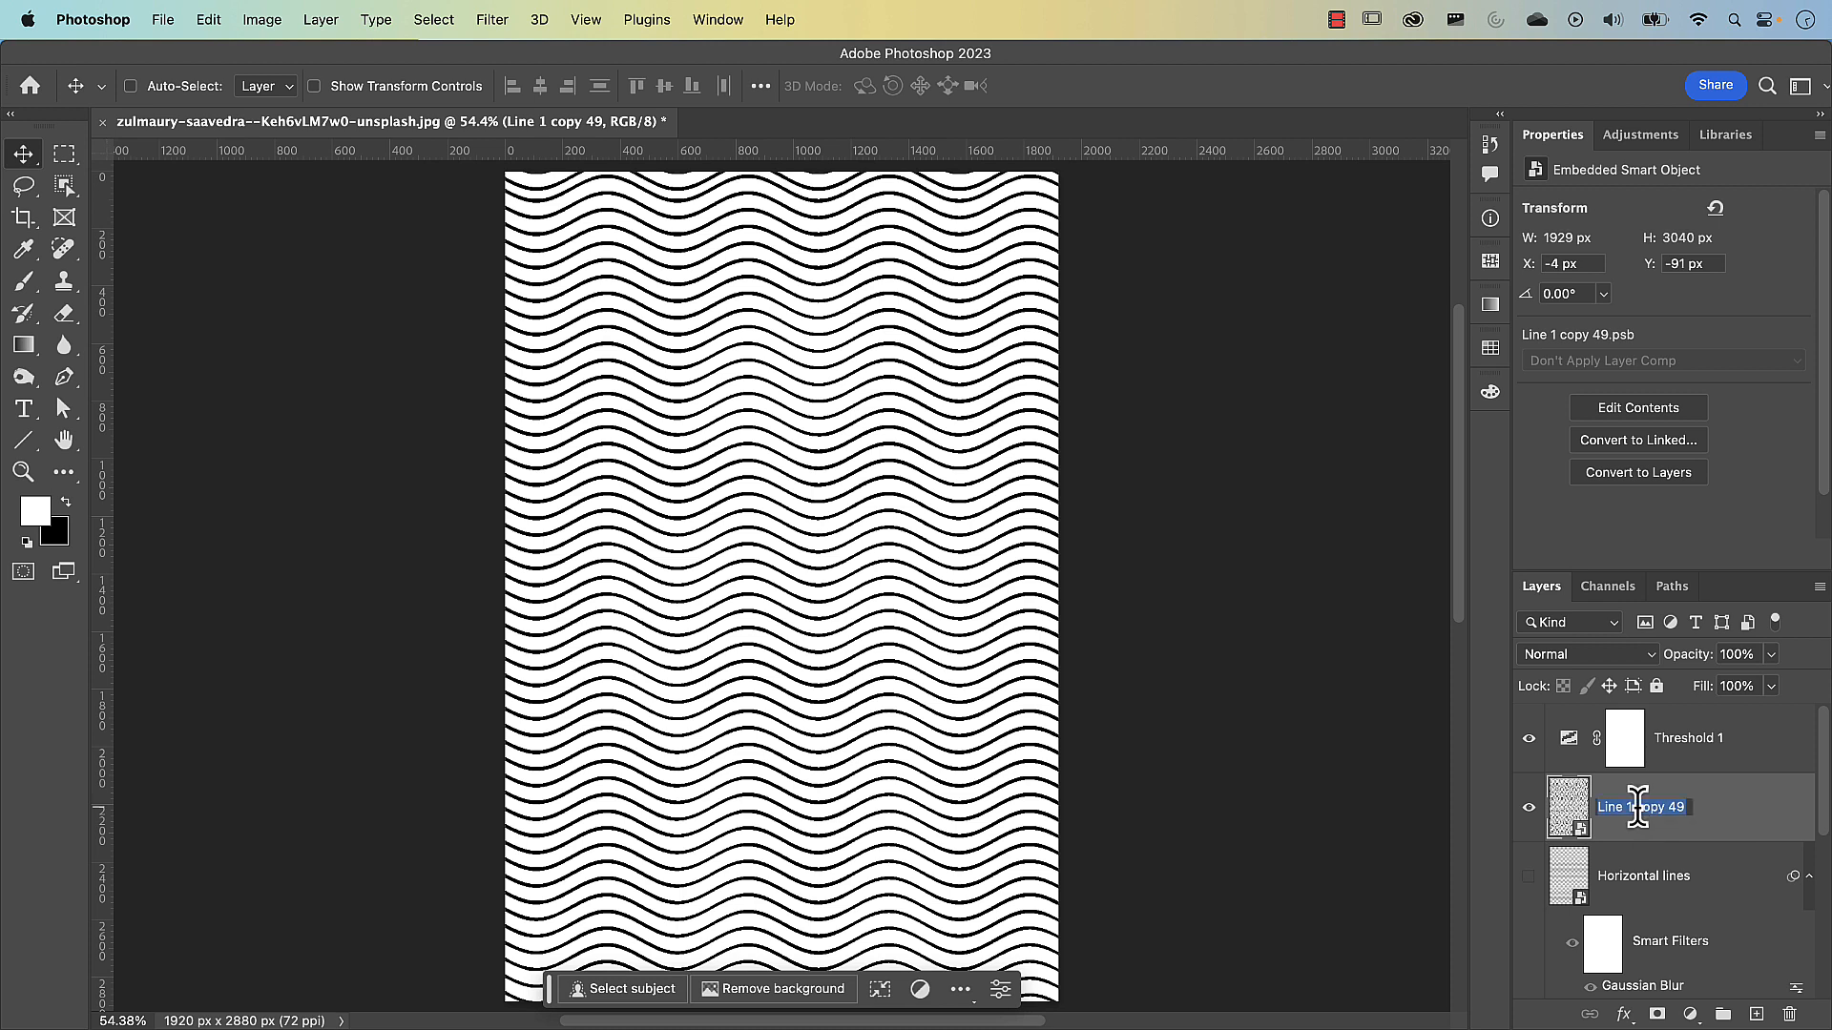
pyautogui.write('Wavy lines')
pyautogui.press('Return')
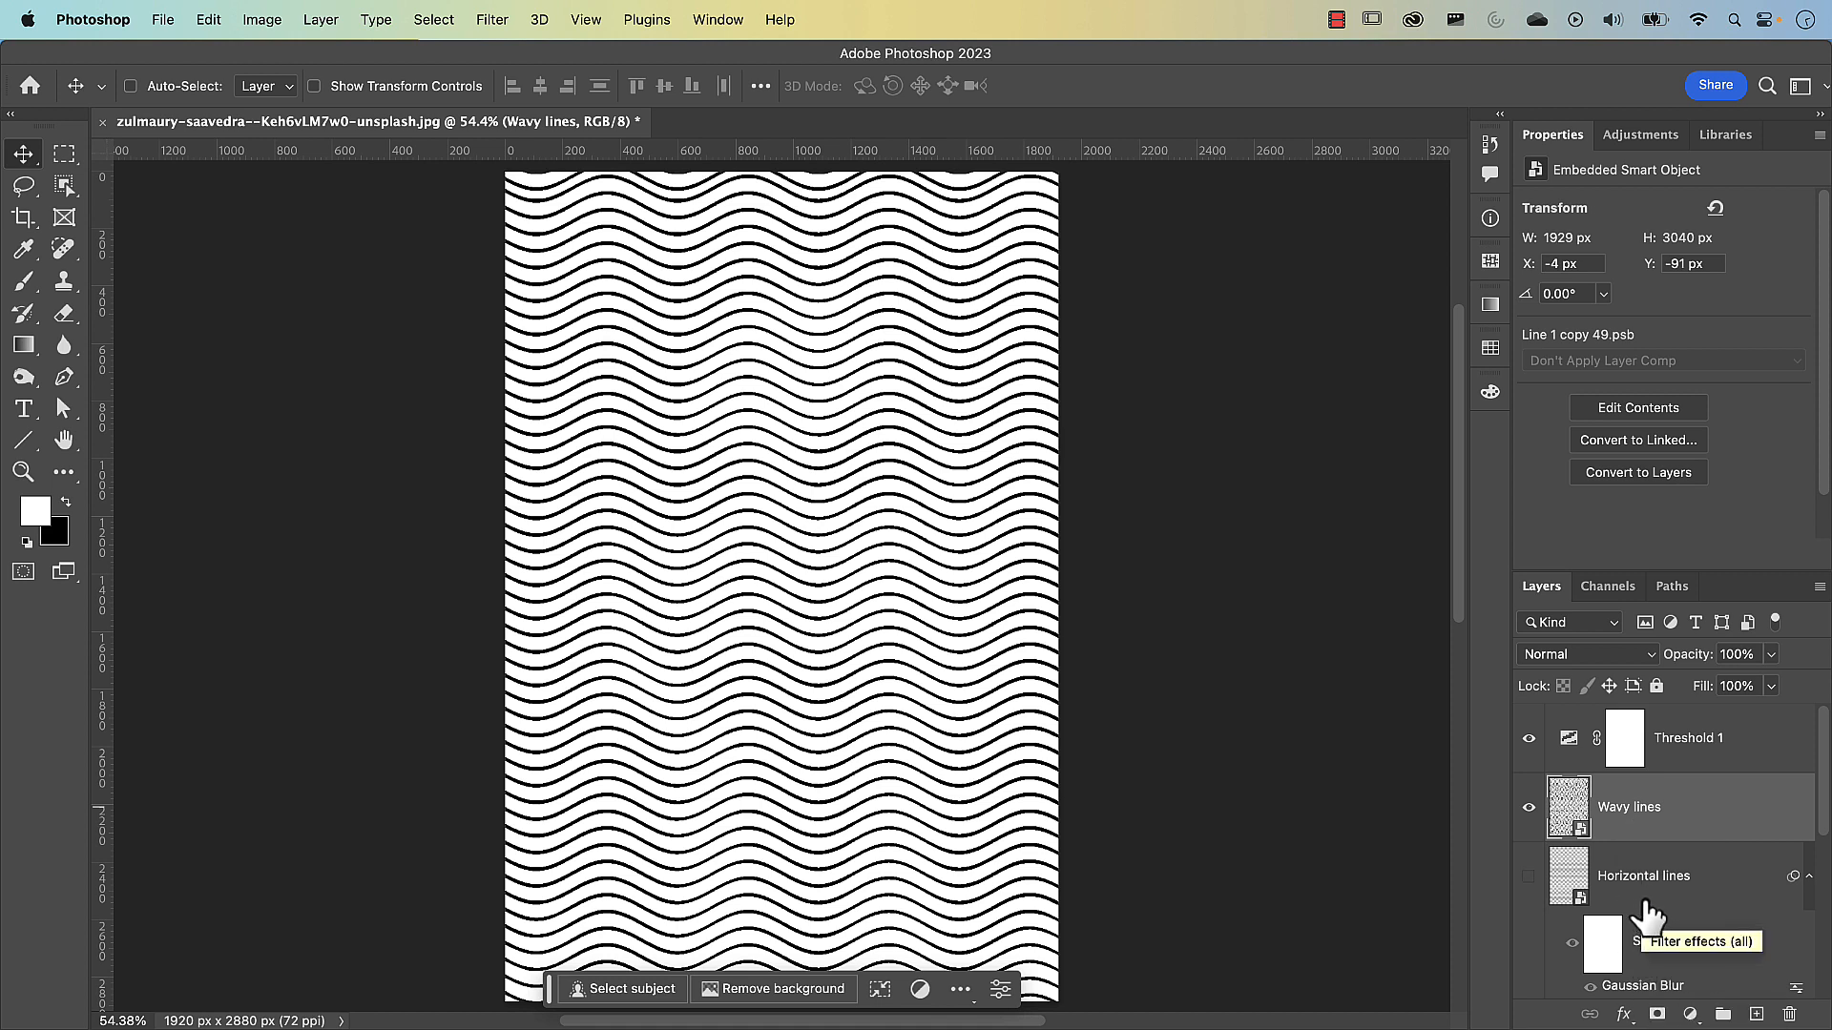
# Copy the Gaussian Blur smart filter from the Horizontal lines layer onto the Wavy lines layer
pyautogui.click(1656, 981)
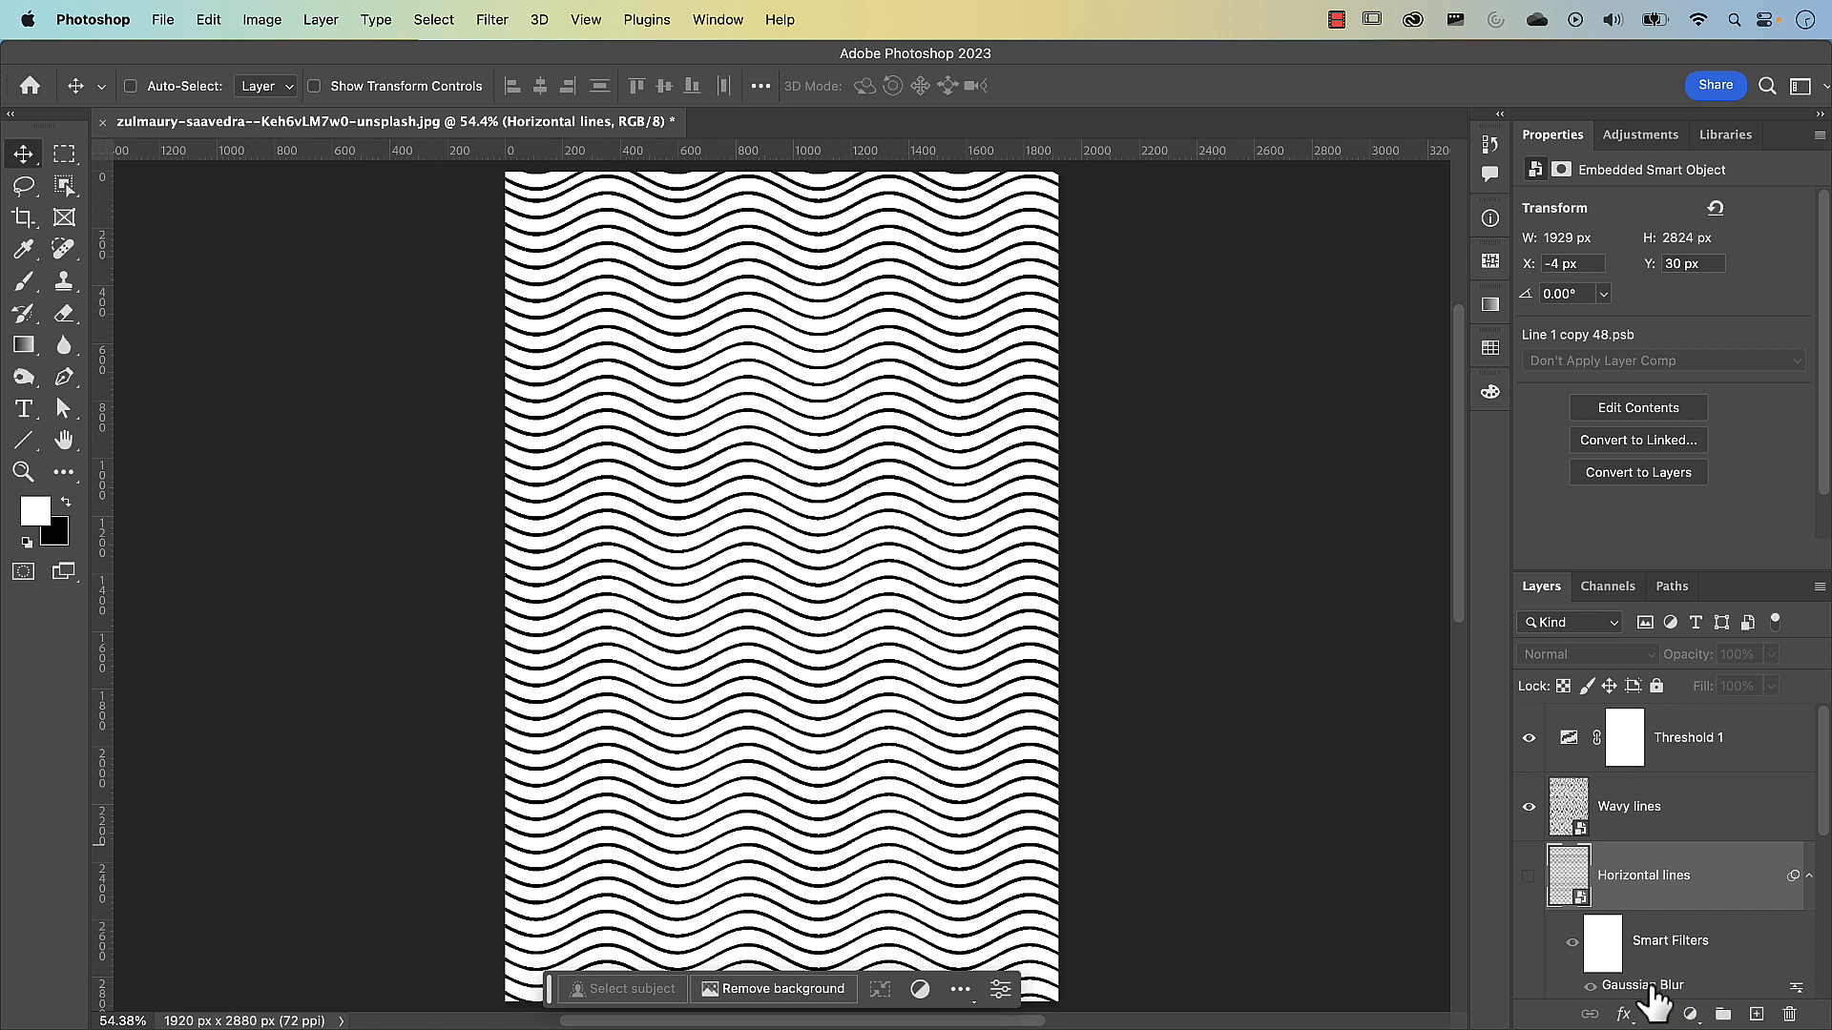
pyautogui.moveTo(1649, 994); pyautogui.dragTo(1646, 959)
pyautogui.moveTo(1647, 813); pyautogui.dragTo(1646, 812)
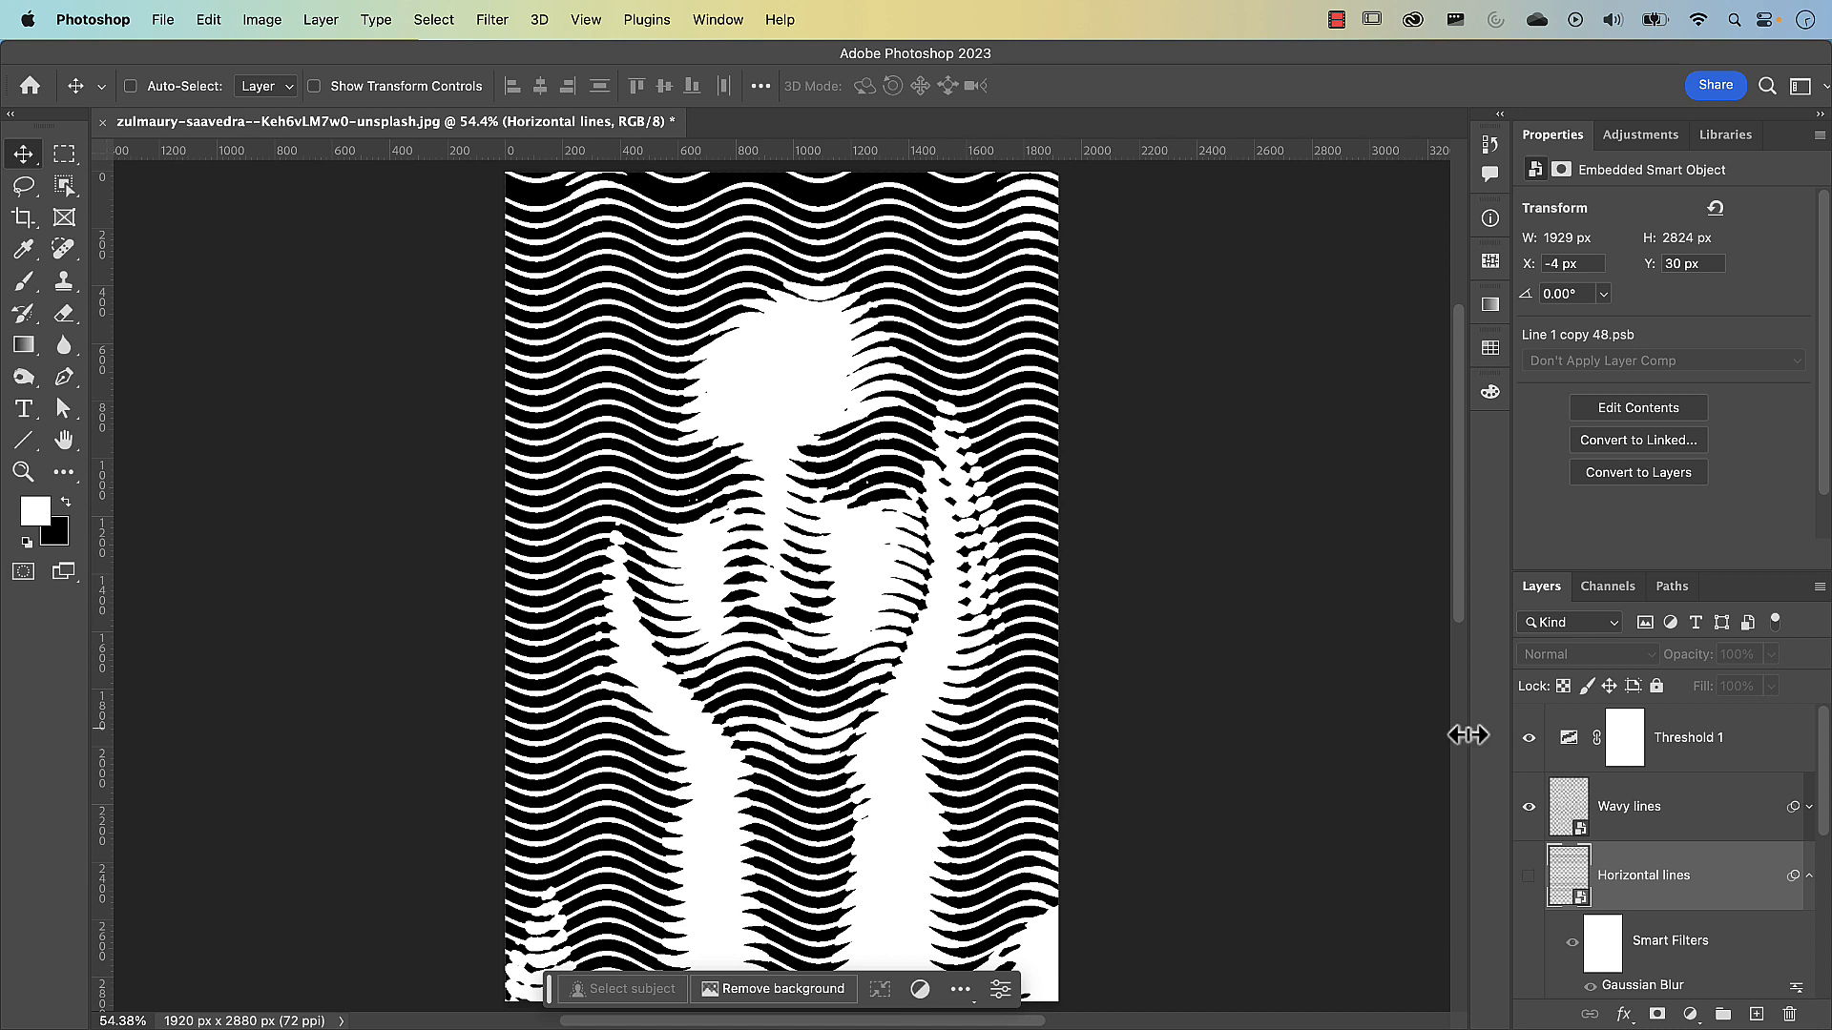
# Set the Gaussian Blur radius on the Wavy lines layer to 7.4 pixels
pyautogui.click(1808, 807)
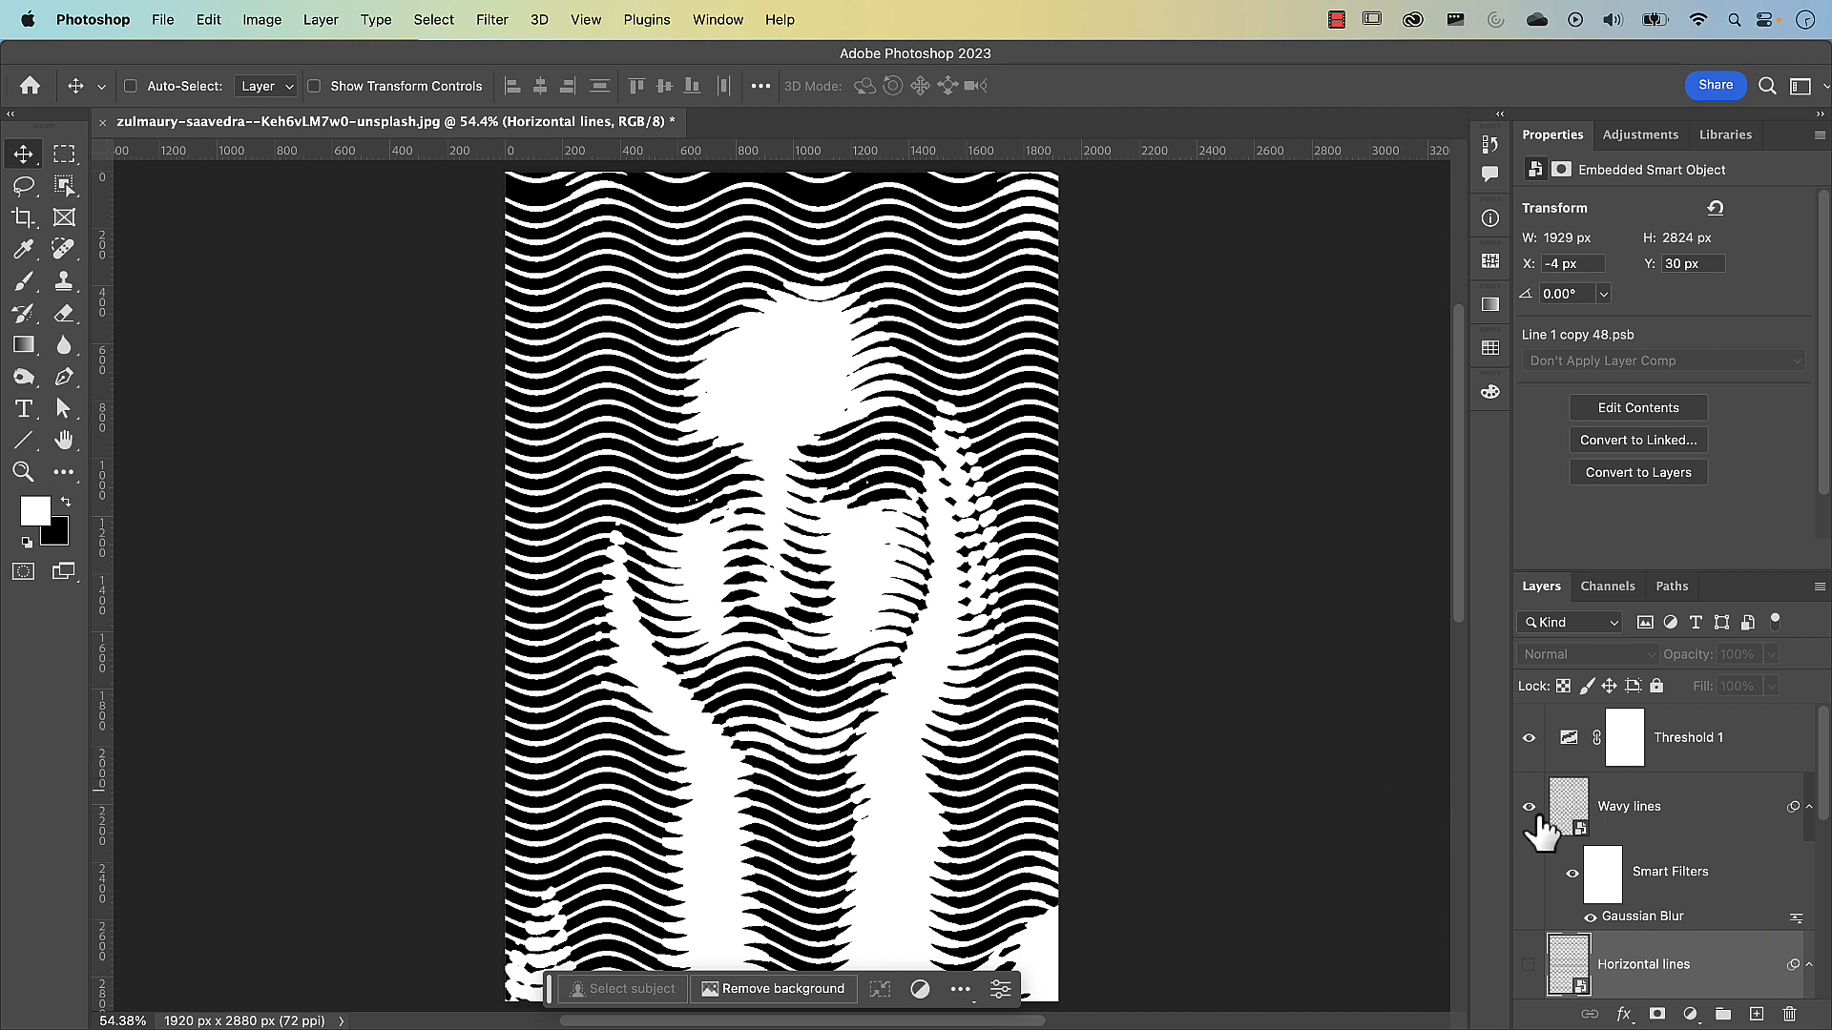
pyautogui.doubleClick(1644, 918)
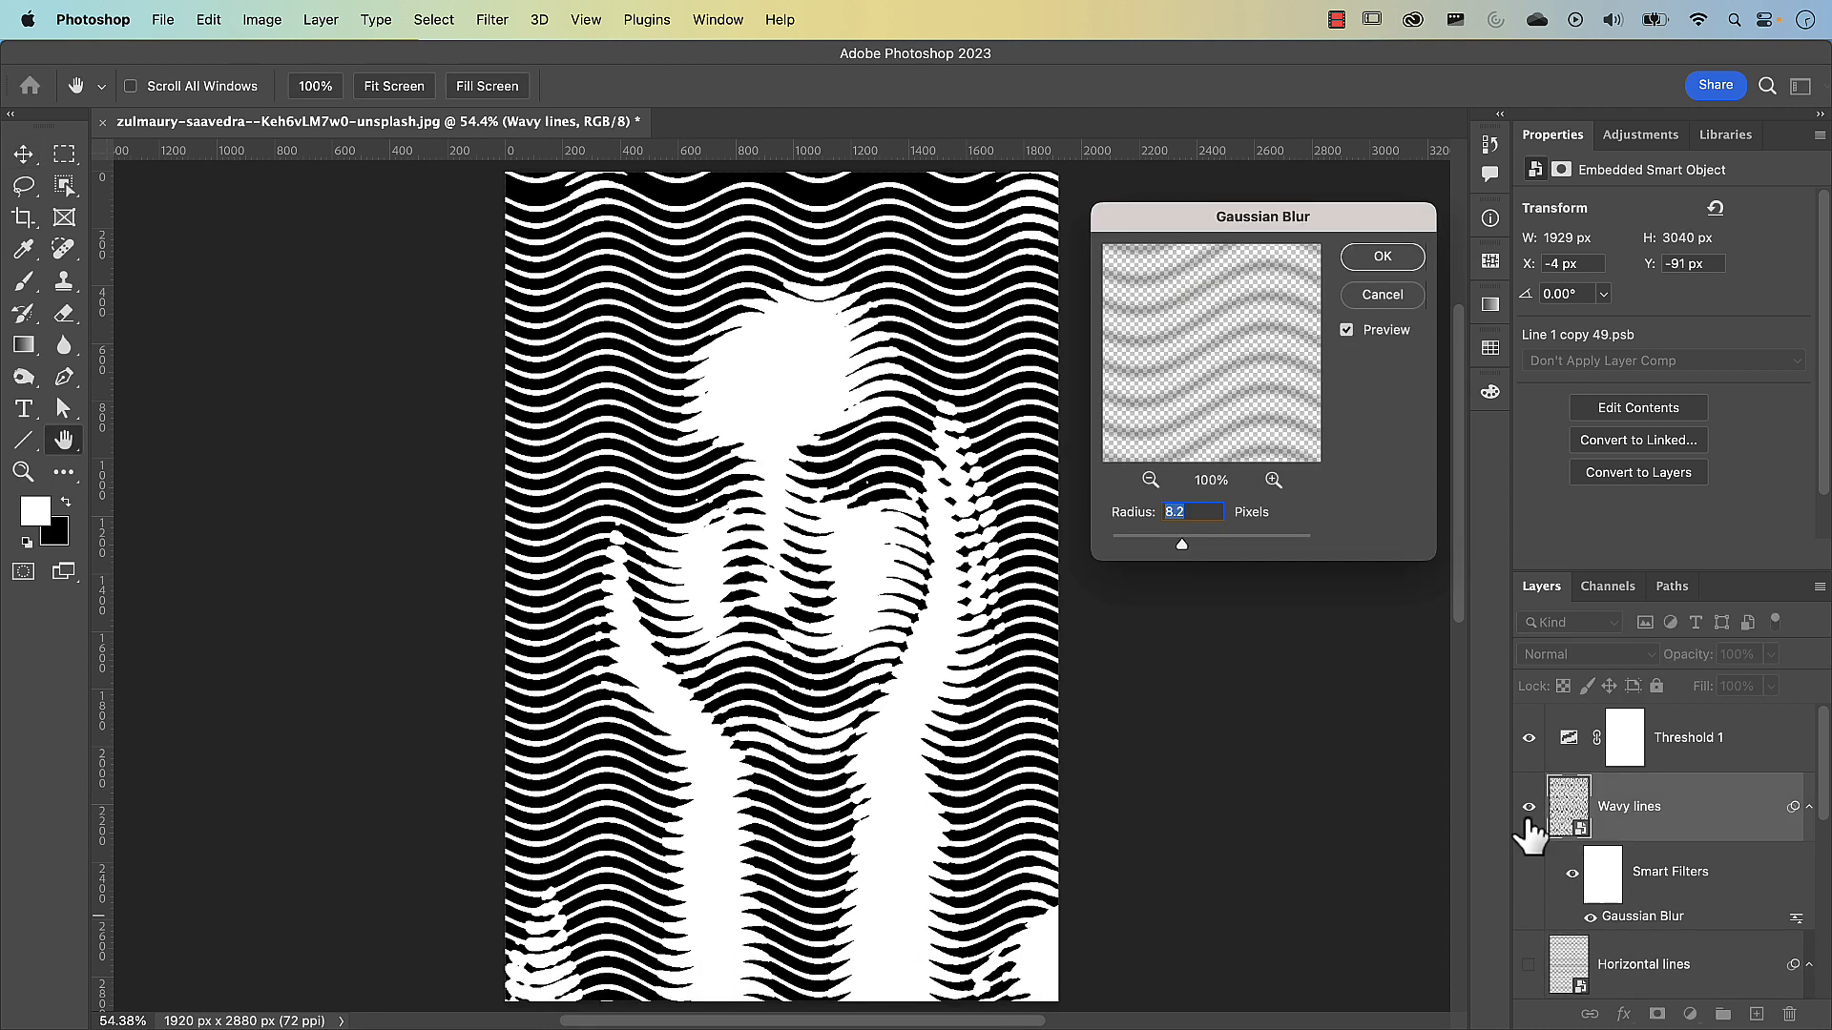
pyautogui.moveTo(1174, 545); pyautogui.dragTo(1177, 551)
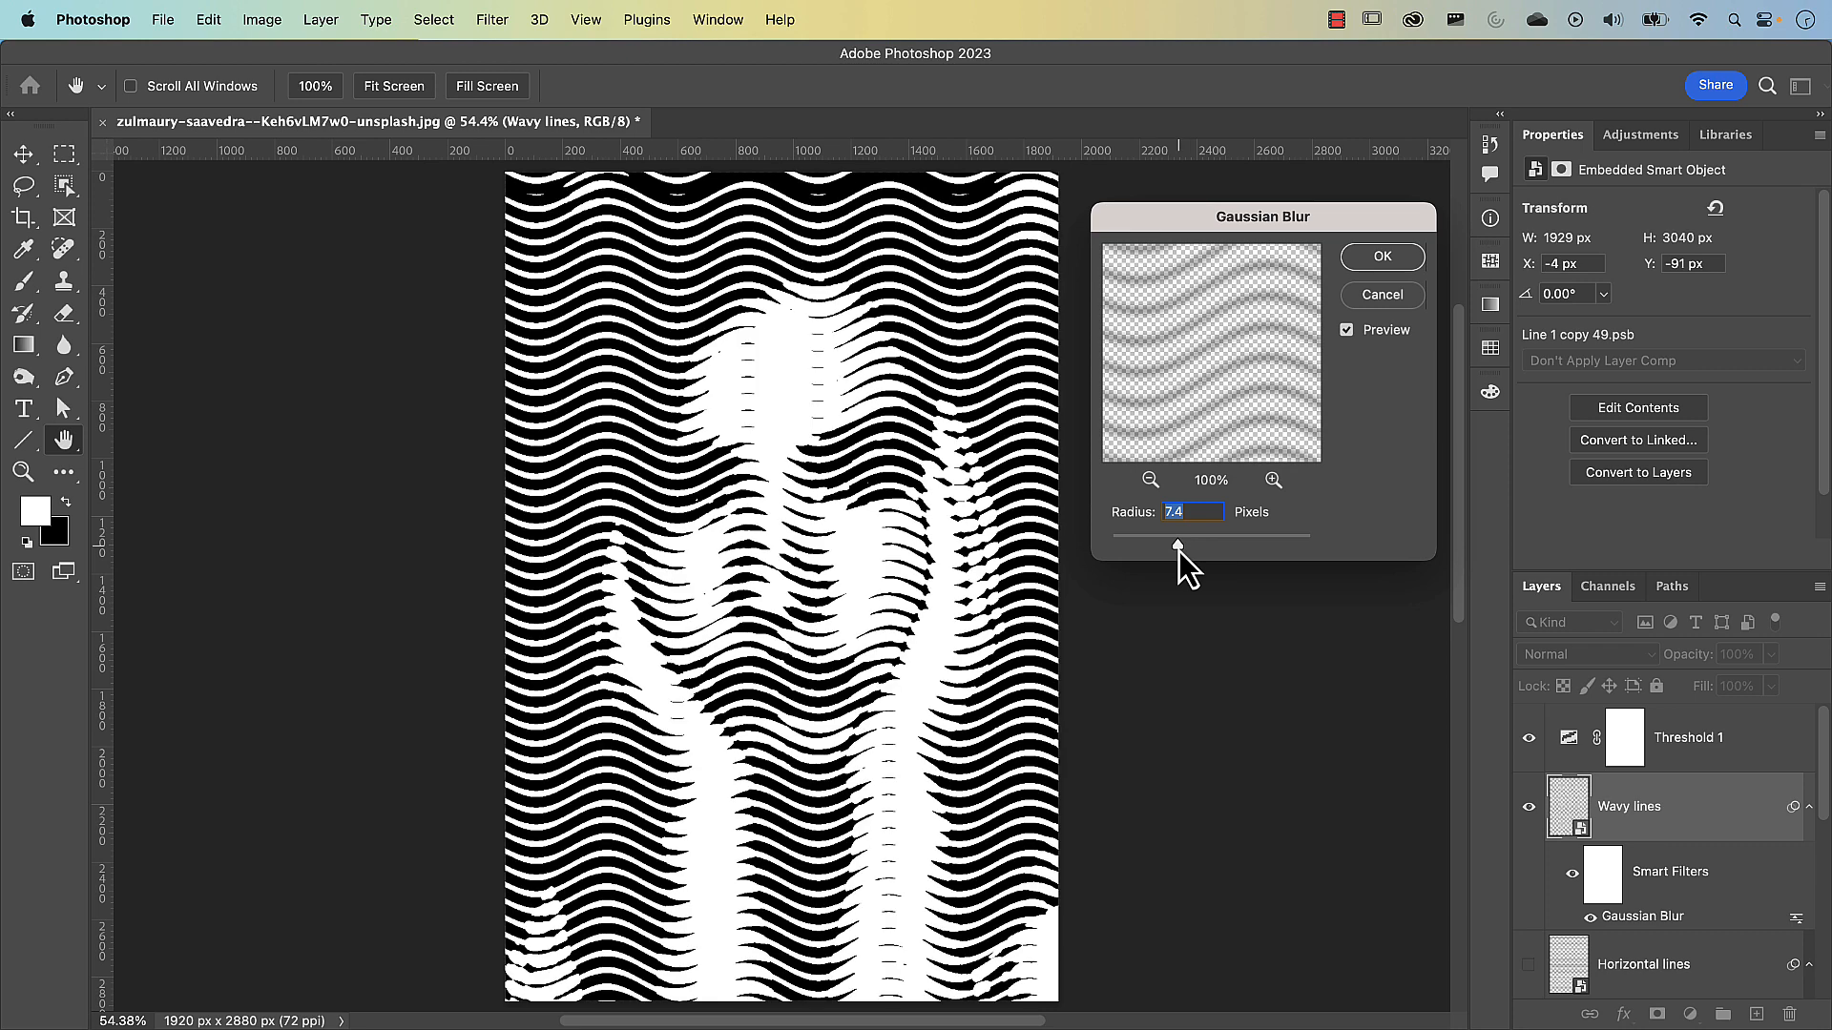
pyautogui.click(1380, 261)
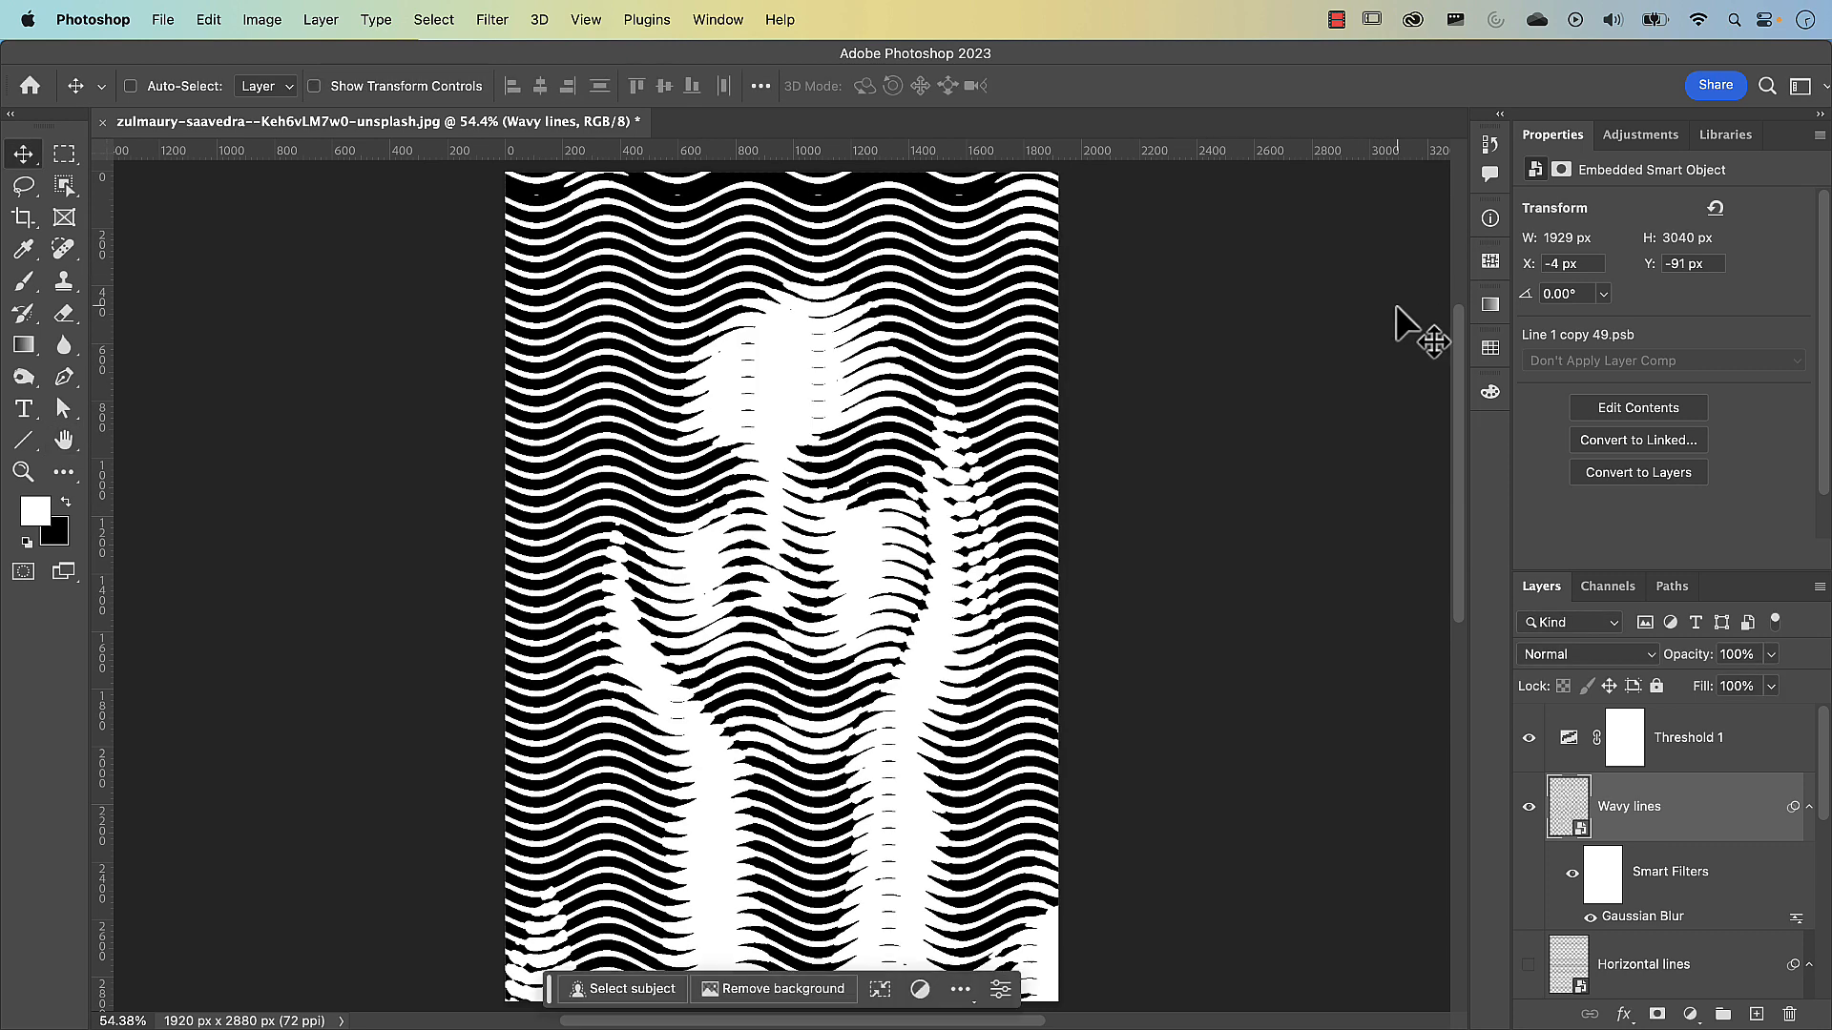
# Try shifting both Curves 1 points toward the shadows, with the lower one at input 57 and output 83, and undo the adjustments
pyautogui.scroll(-3, 1629, 888)
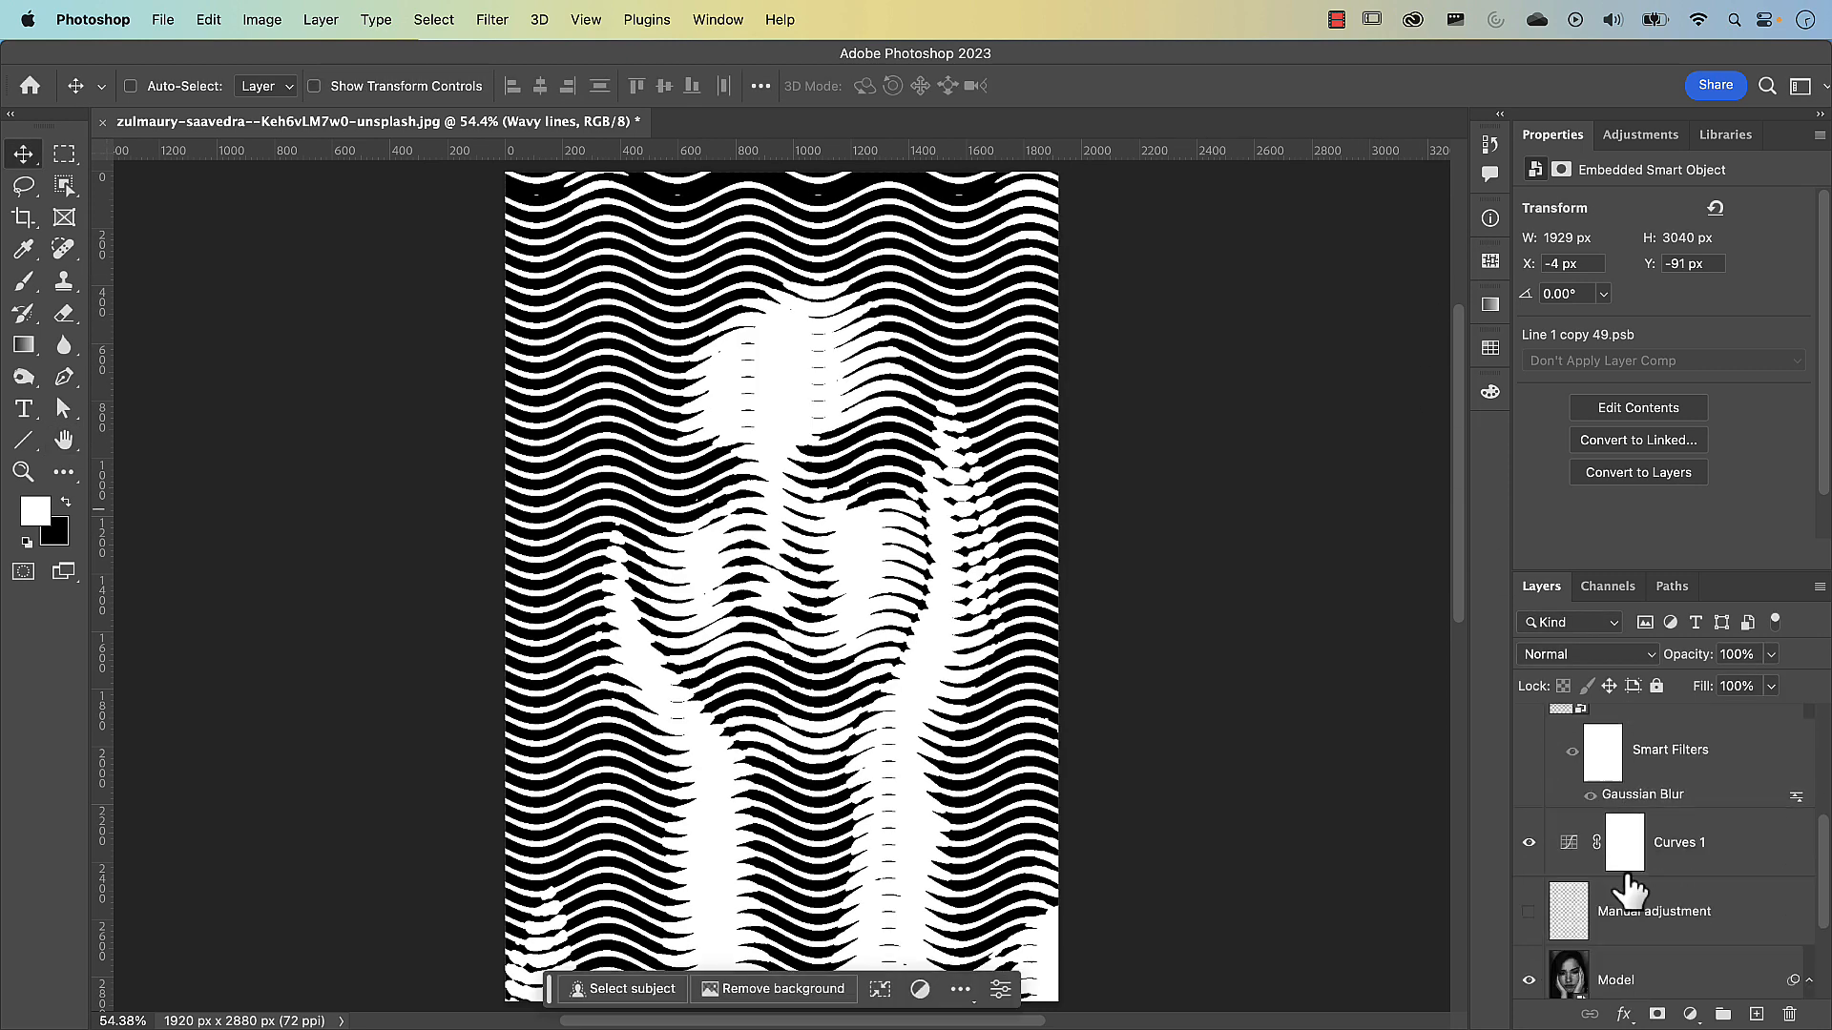
pyautogui.scroll(-2, 1629, 889)
pyautogui.click(1572, 742)
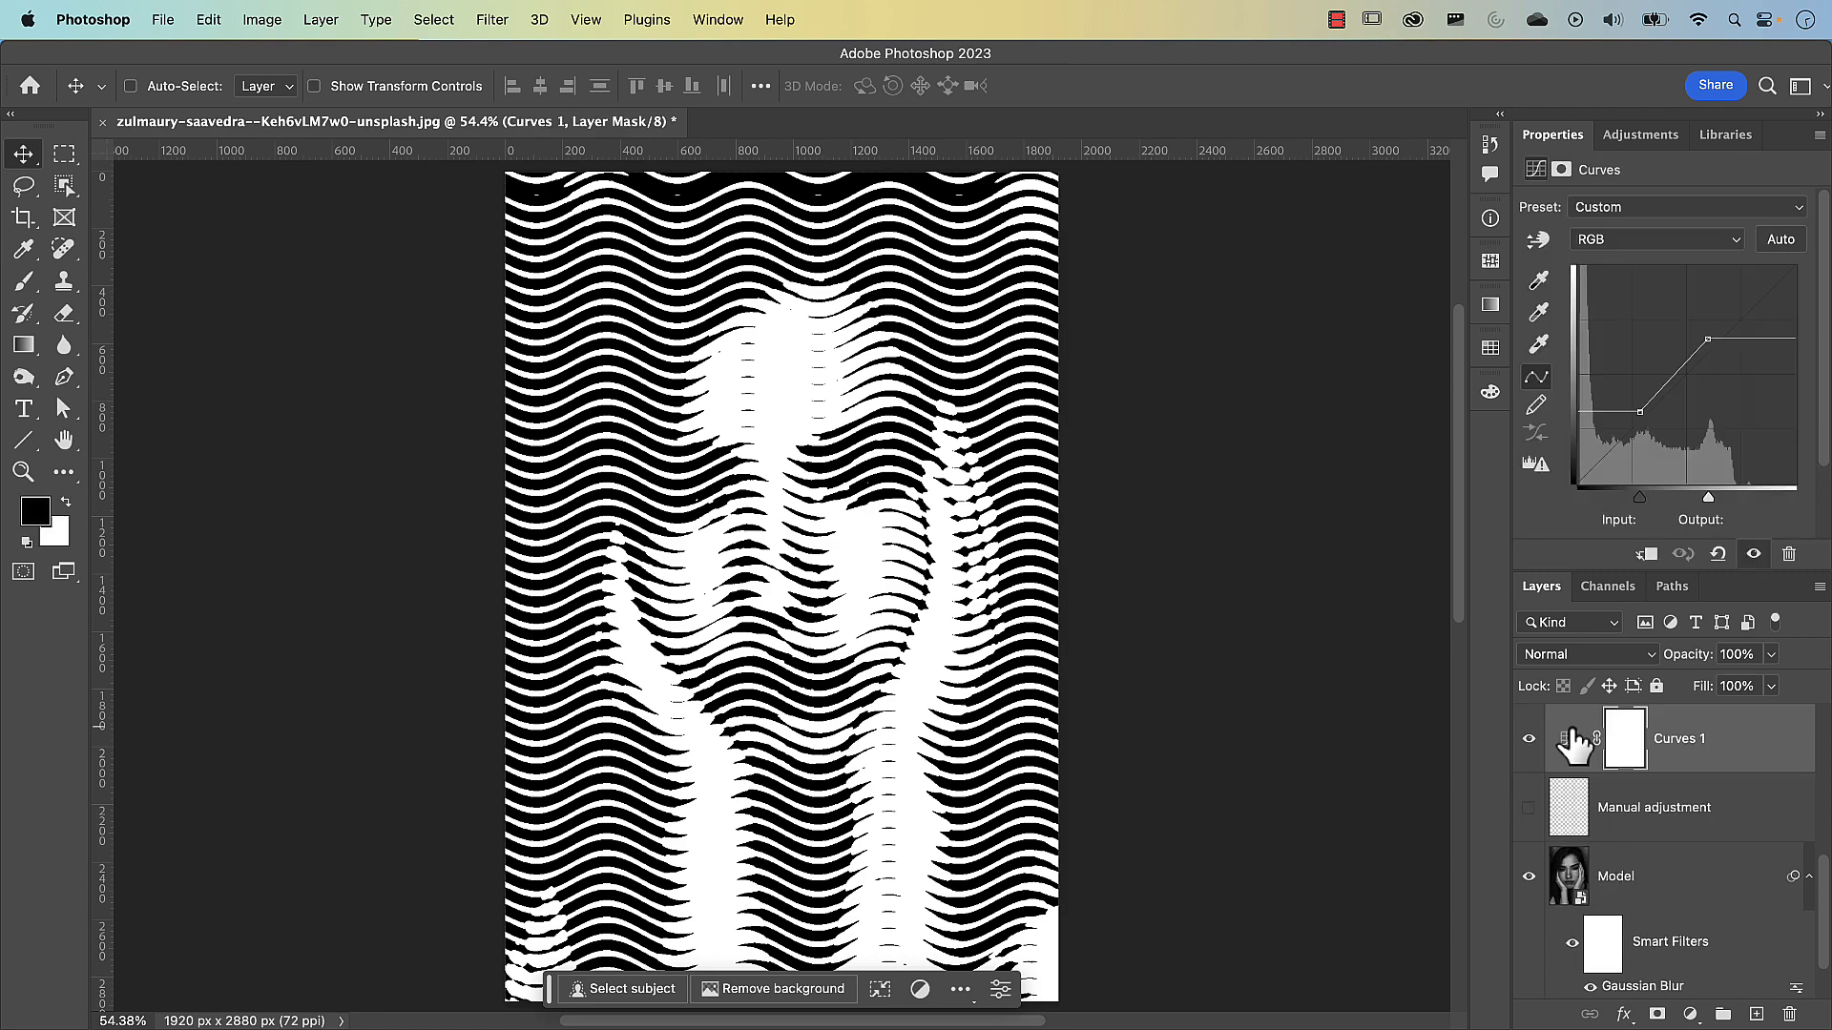
pyautogui.moveTo(1640, 412); pyautogui.dragTo(1634, 412)
pyautogui.moveTo(1706, 339); pyautogui.dragTo(1700, 341)
pyautogui.moveTo(1635, 412); pyautogui.dragTo(1629, 415)
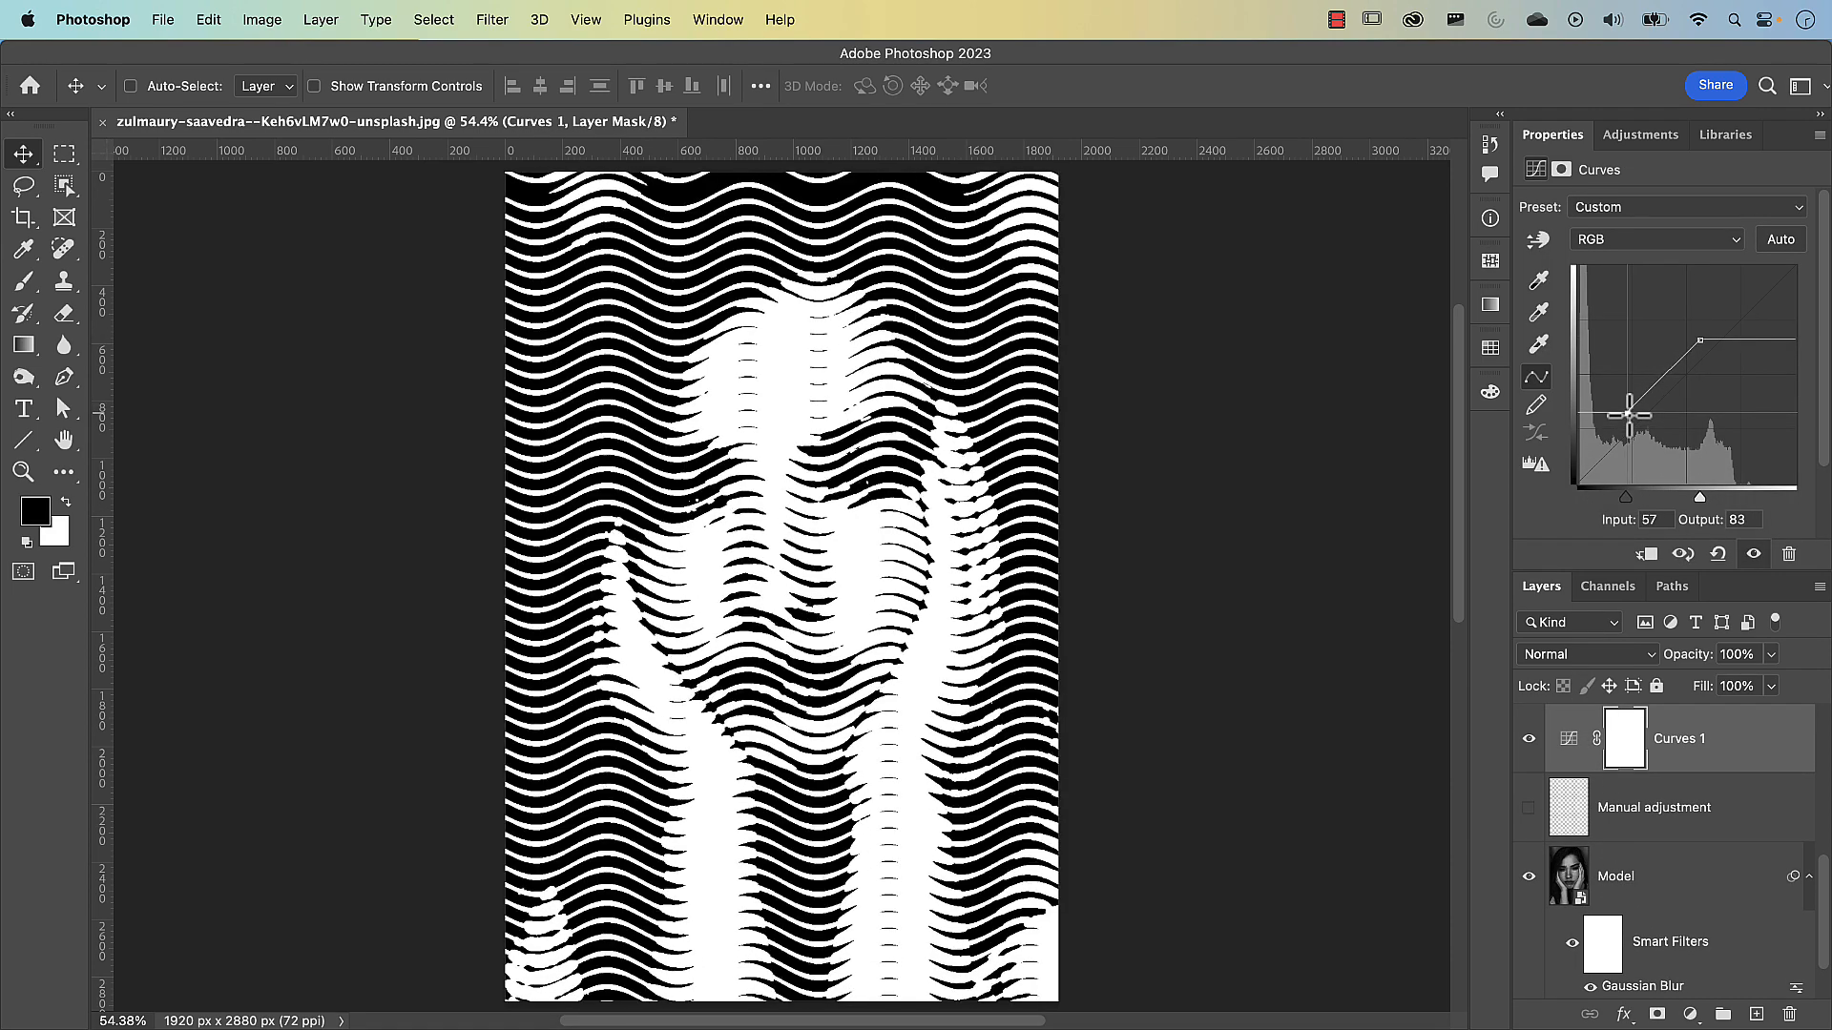
pyautogui.press('super+z')
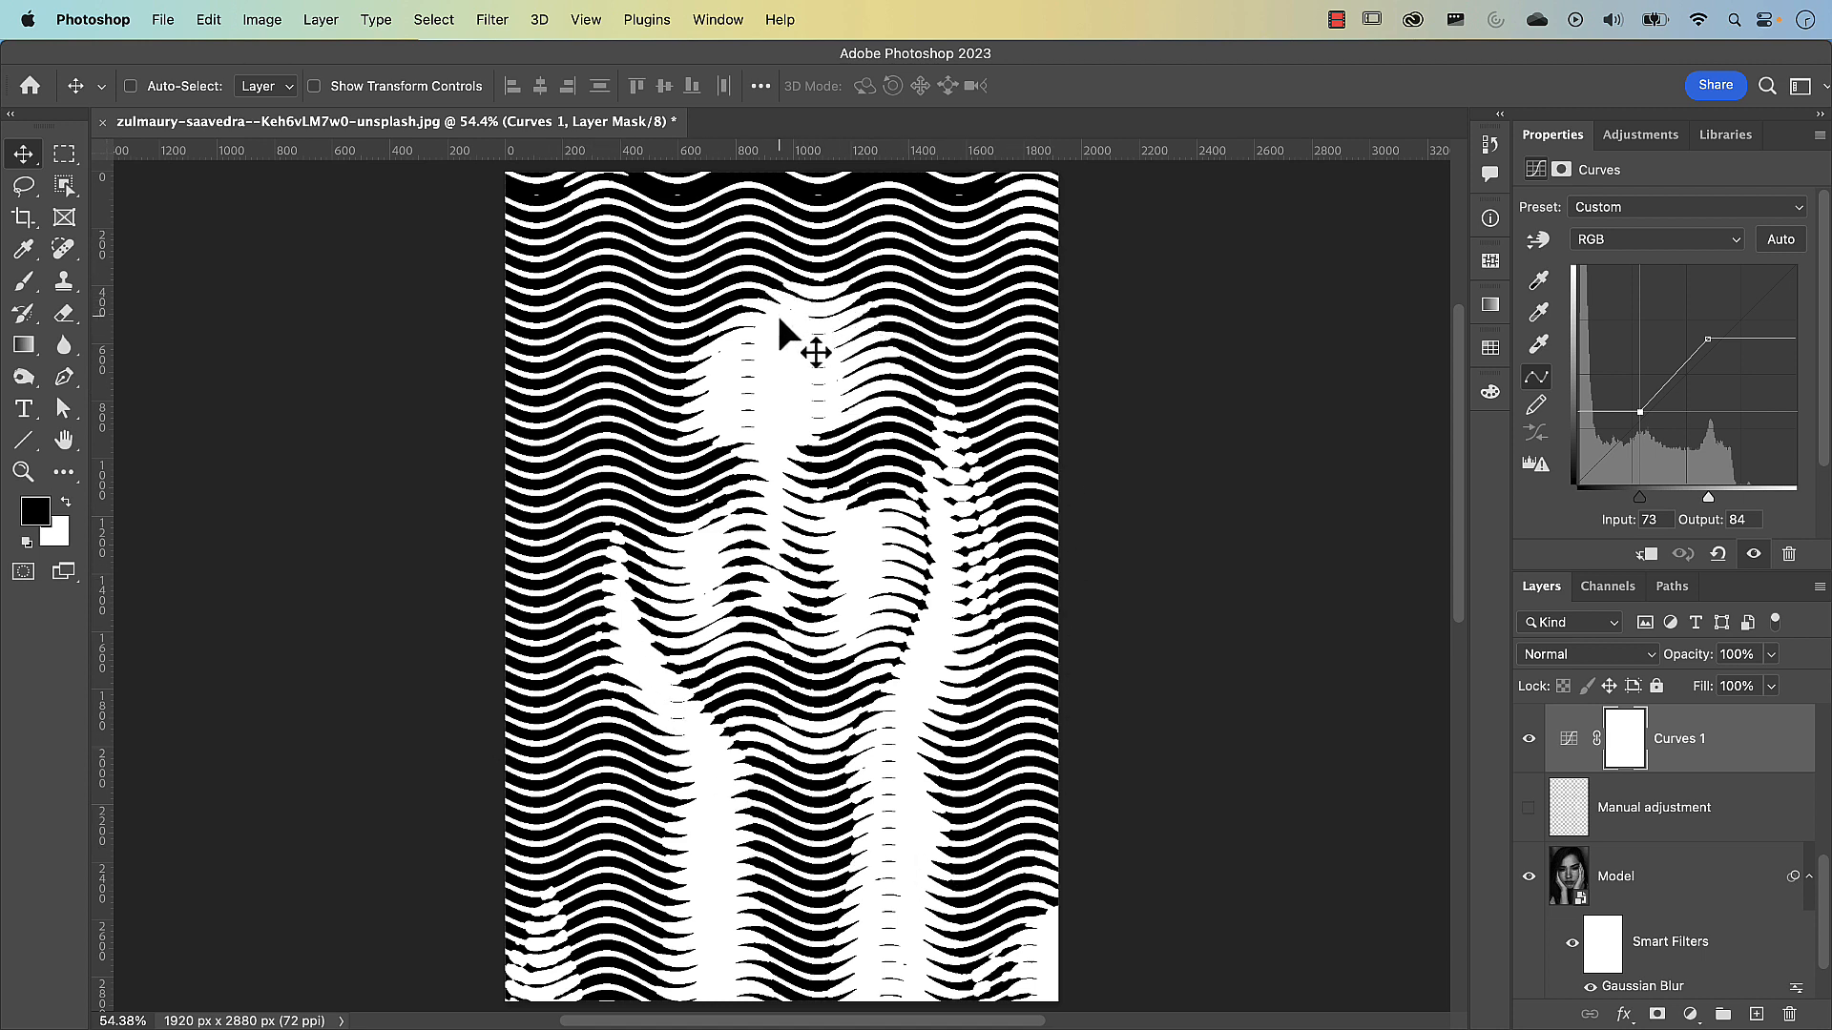
# Target the Wavy lines layer and draw an elliptical marquee selection around the model's face and hands
pyautogui.scroll(5, 1564, 813)
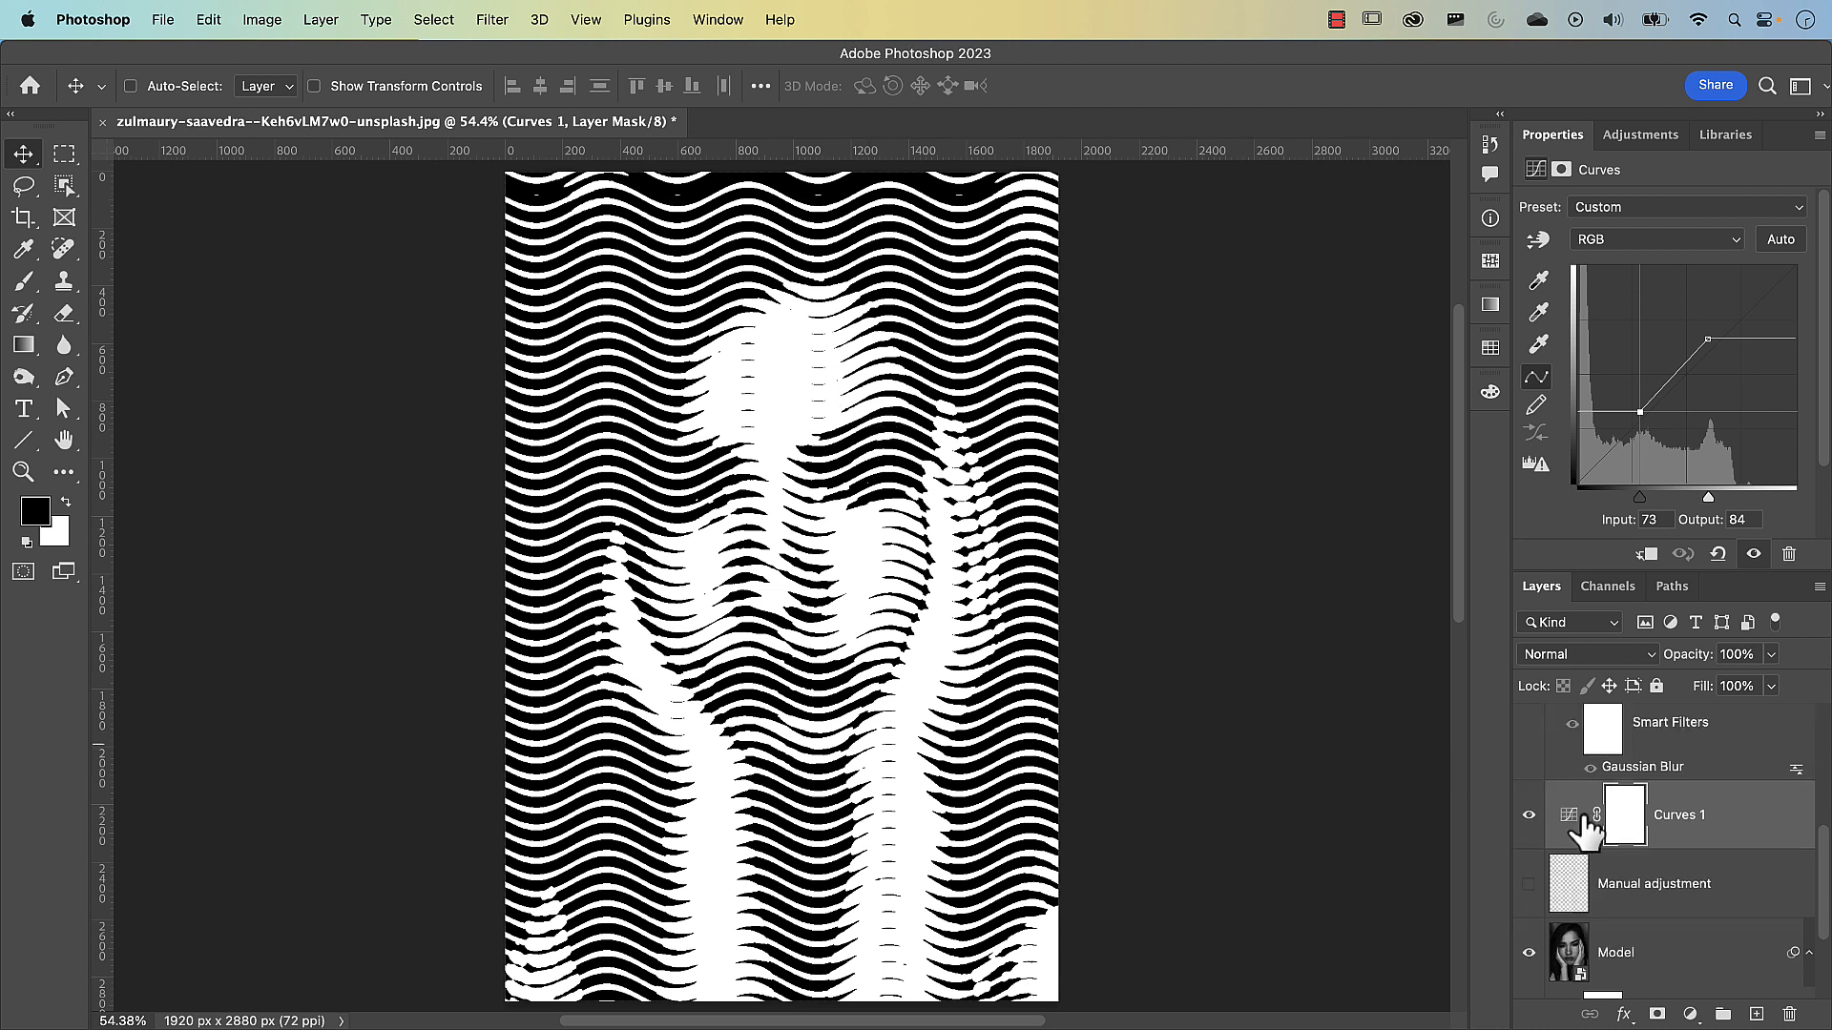
pyautogui.click(1584, 815)
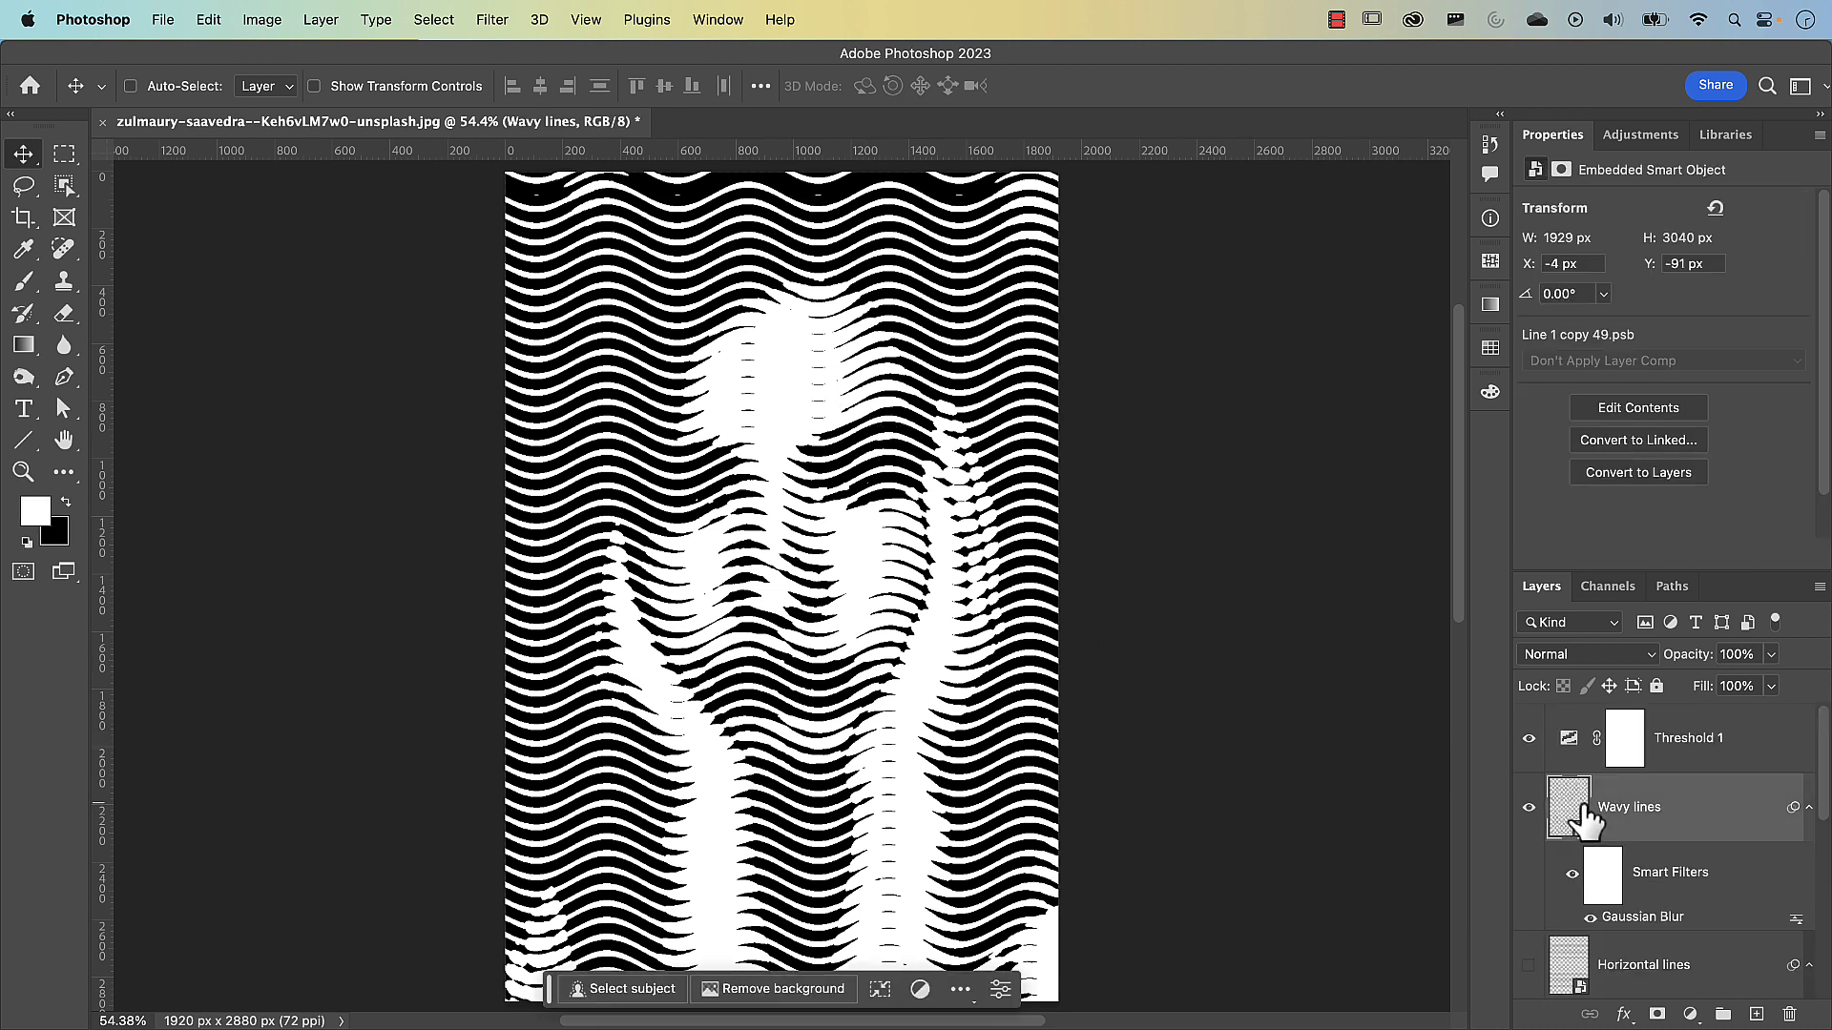
pyautogui.hotkey('shift', 'm')
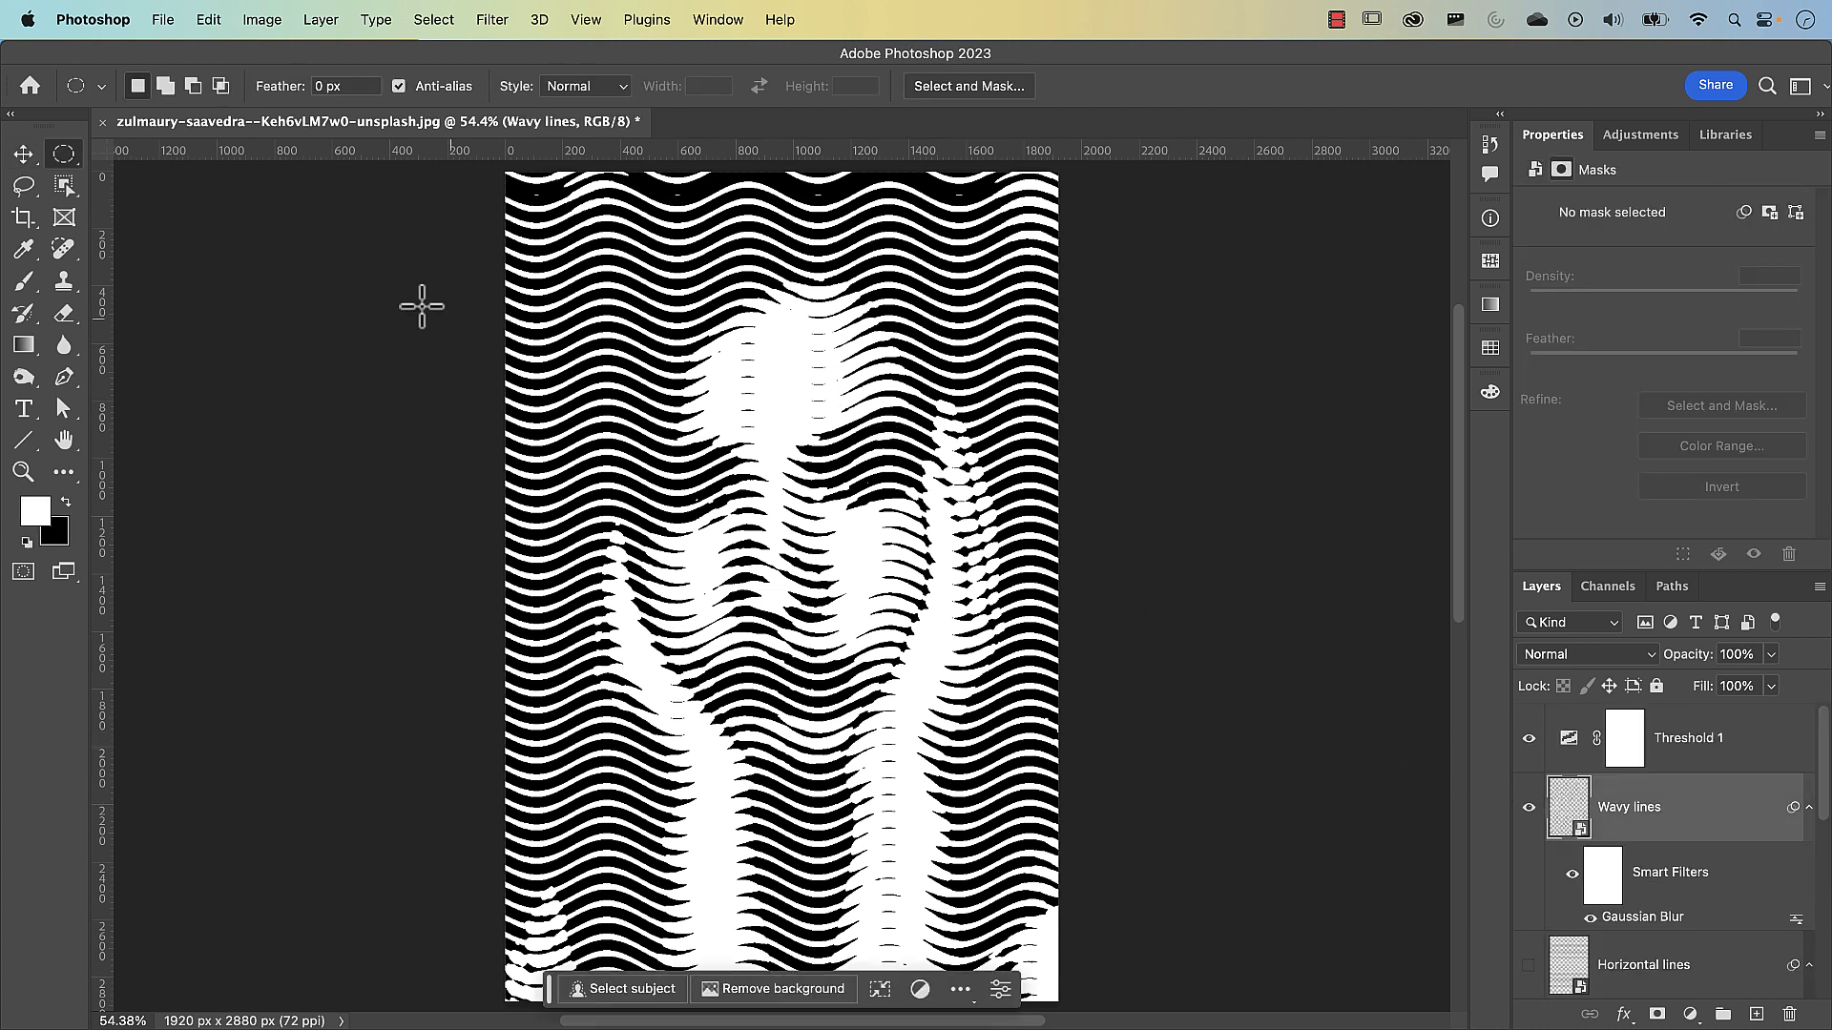
pyautogui.rightClick(67, 157)
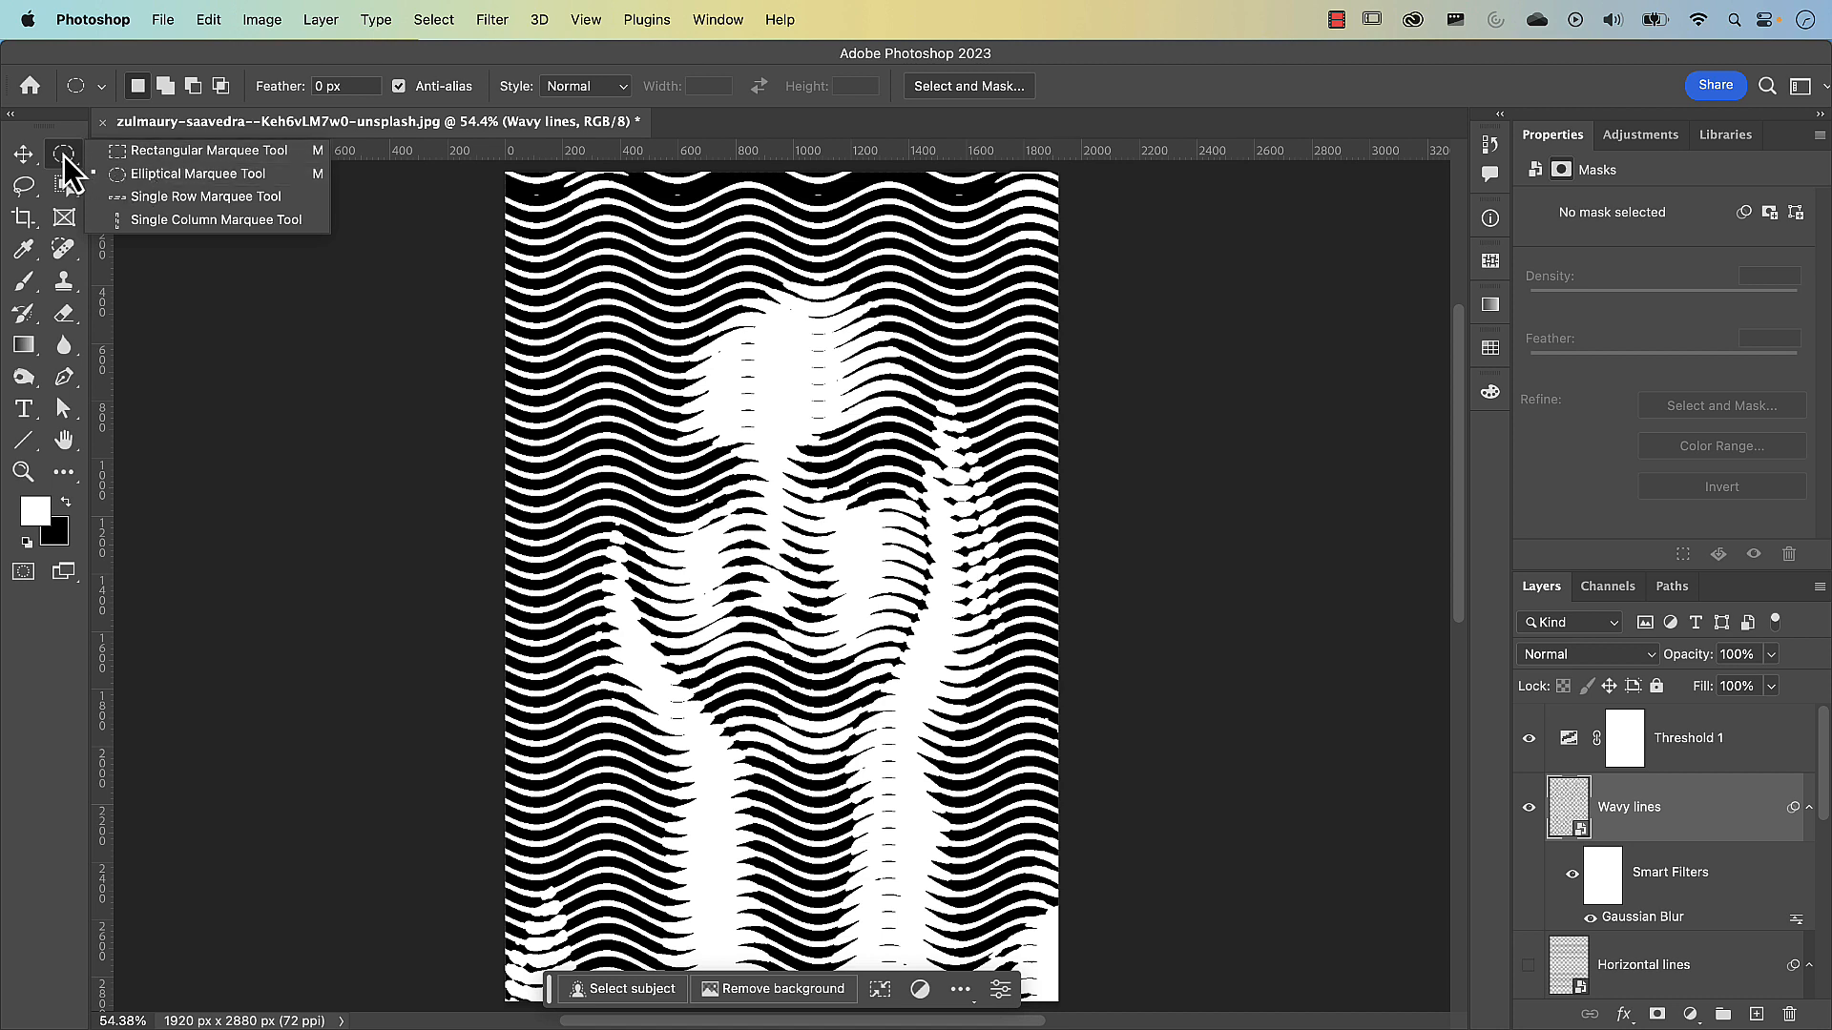
pyautogui.click(158, 175)
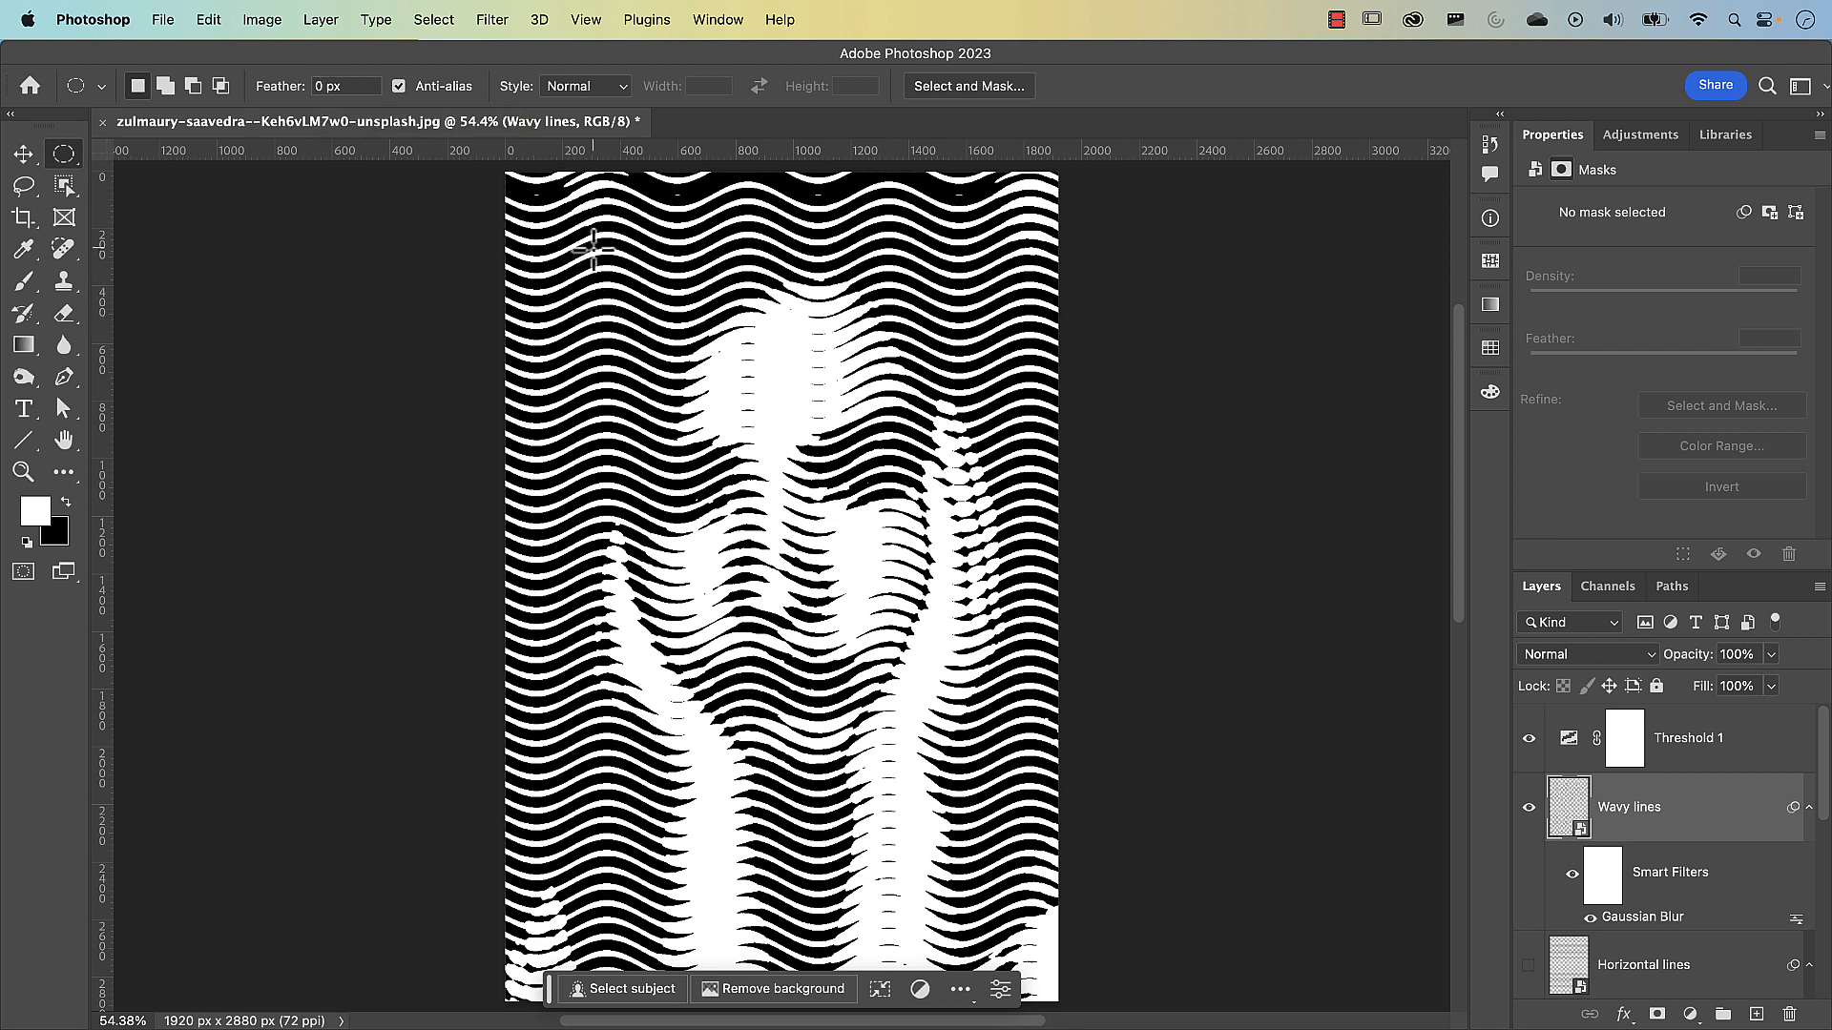
pyautogui.moveTo(593, 248); pyautogui.dragTo(1034, 959)
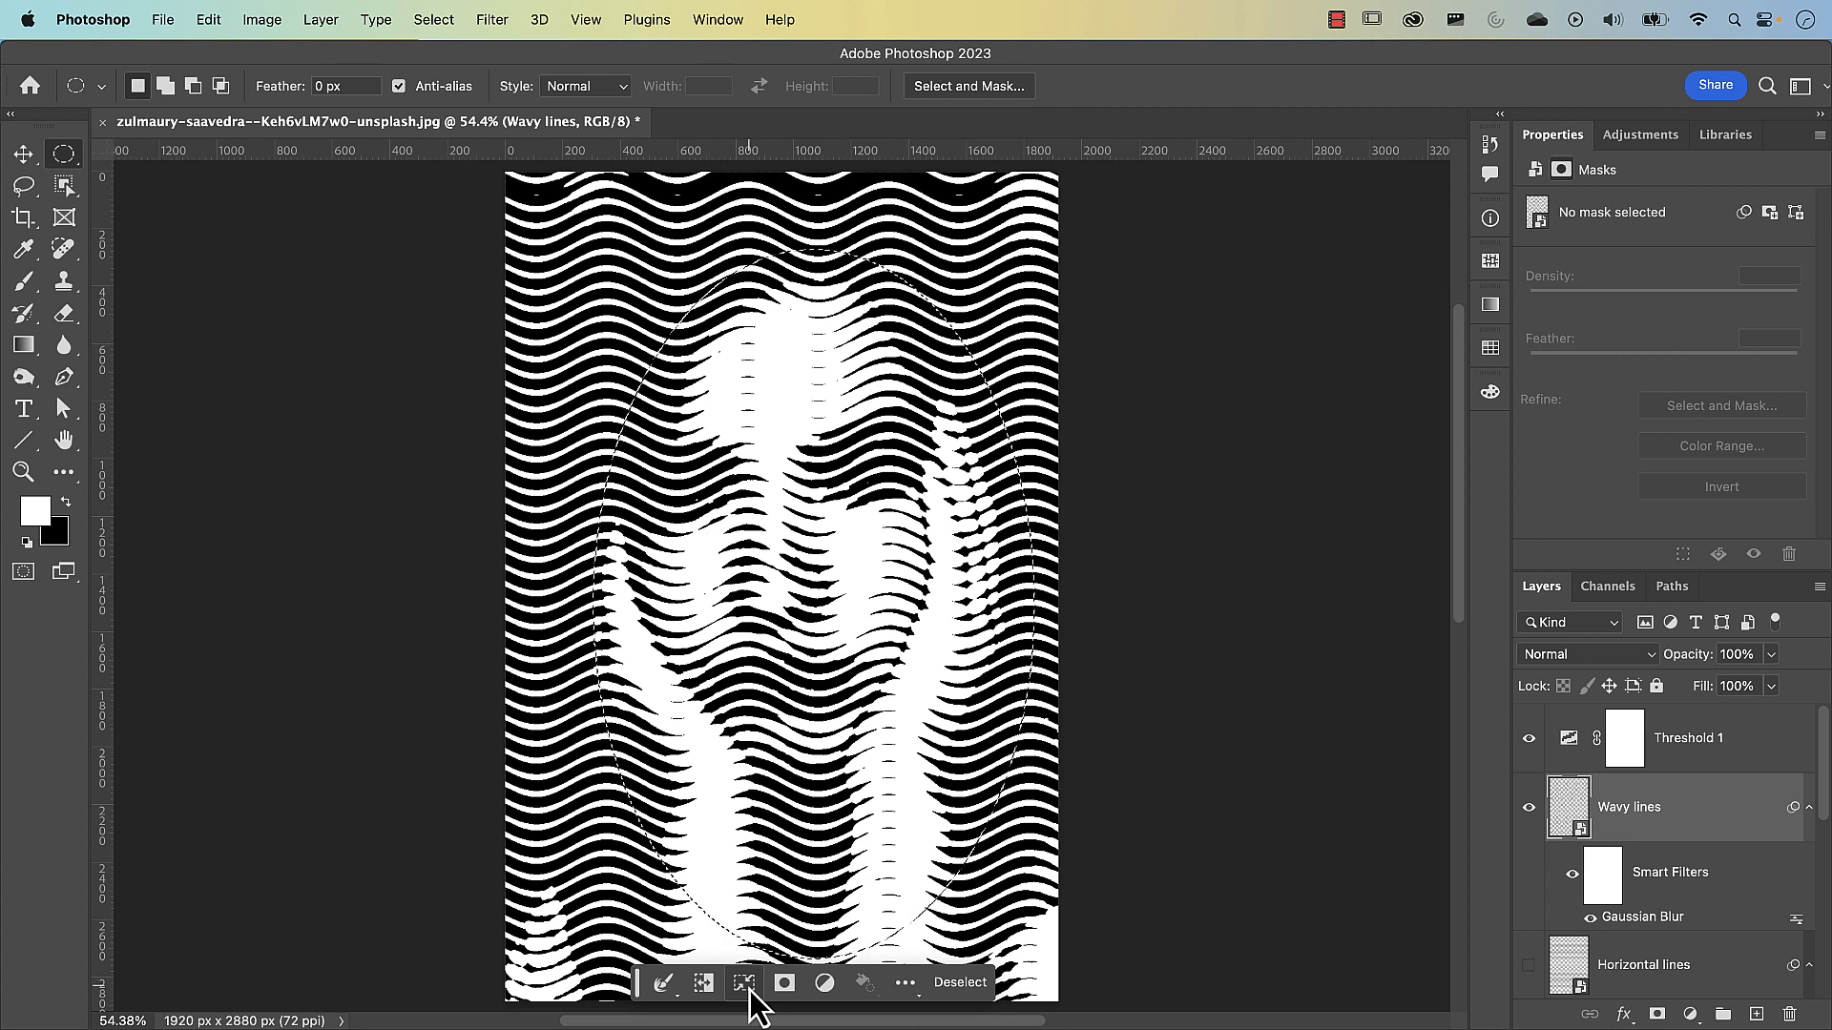
# Rotate the elliptical selection to -13.26° and reposition it around the face and hands, and turn it into a layer mask on Wavy lines
pyautogui.click(731, 21)
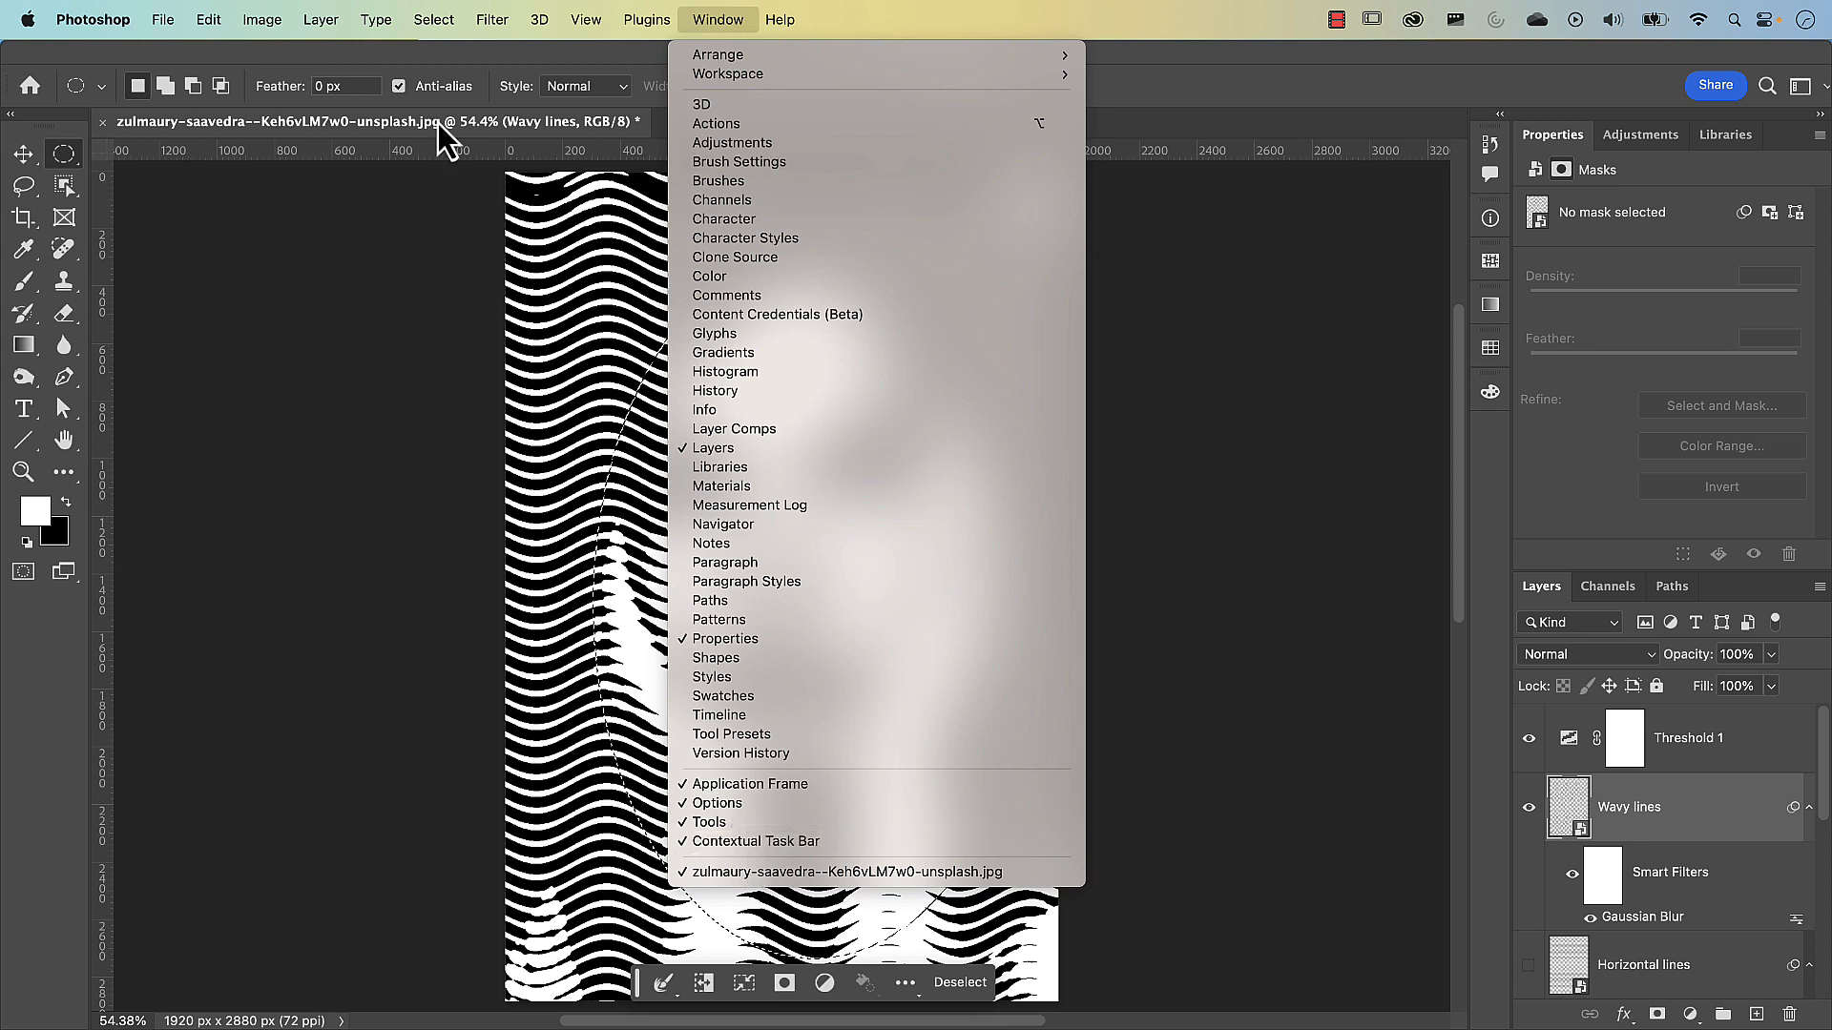
pyautogui.moveTo(447, 22)
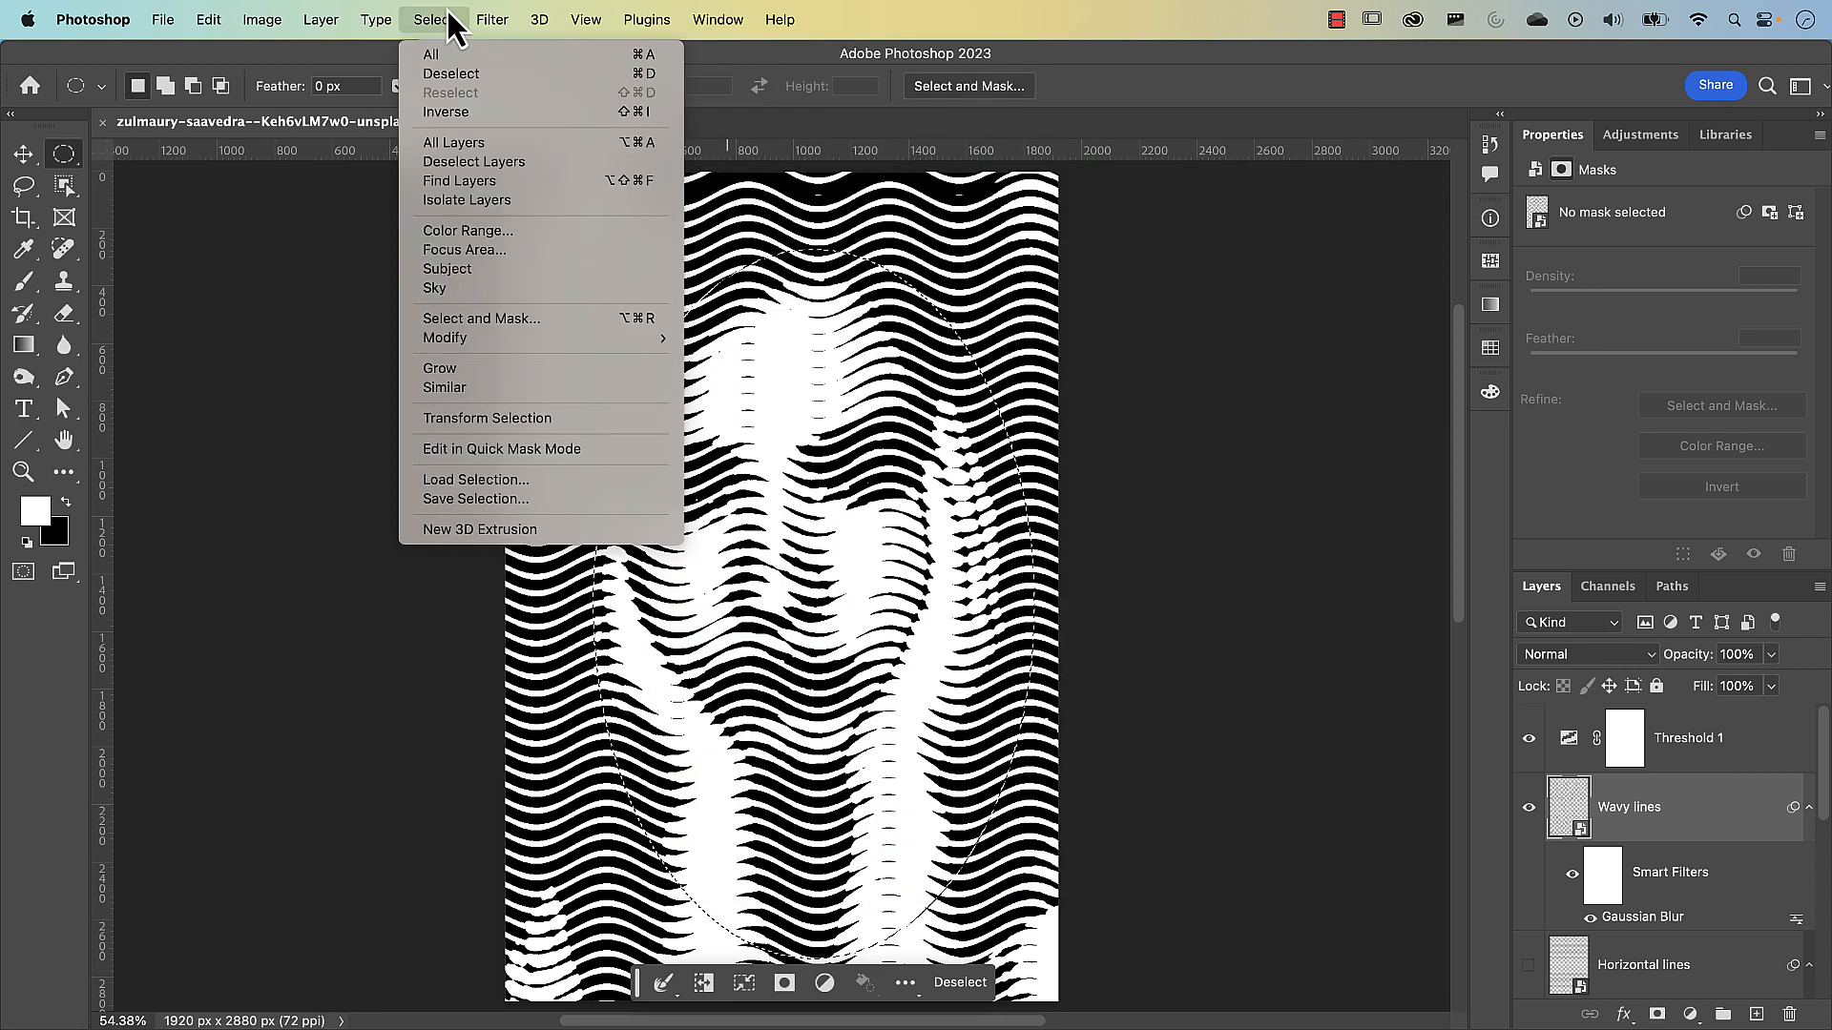
pyautogui.click(605, 425)
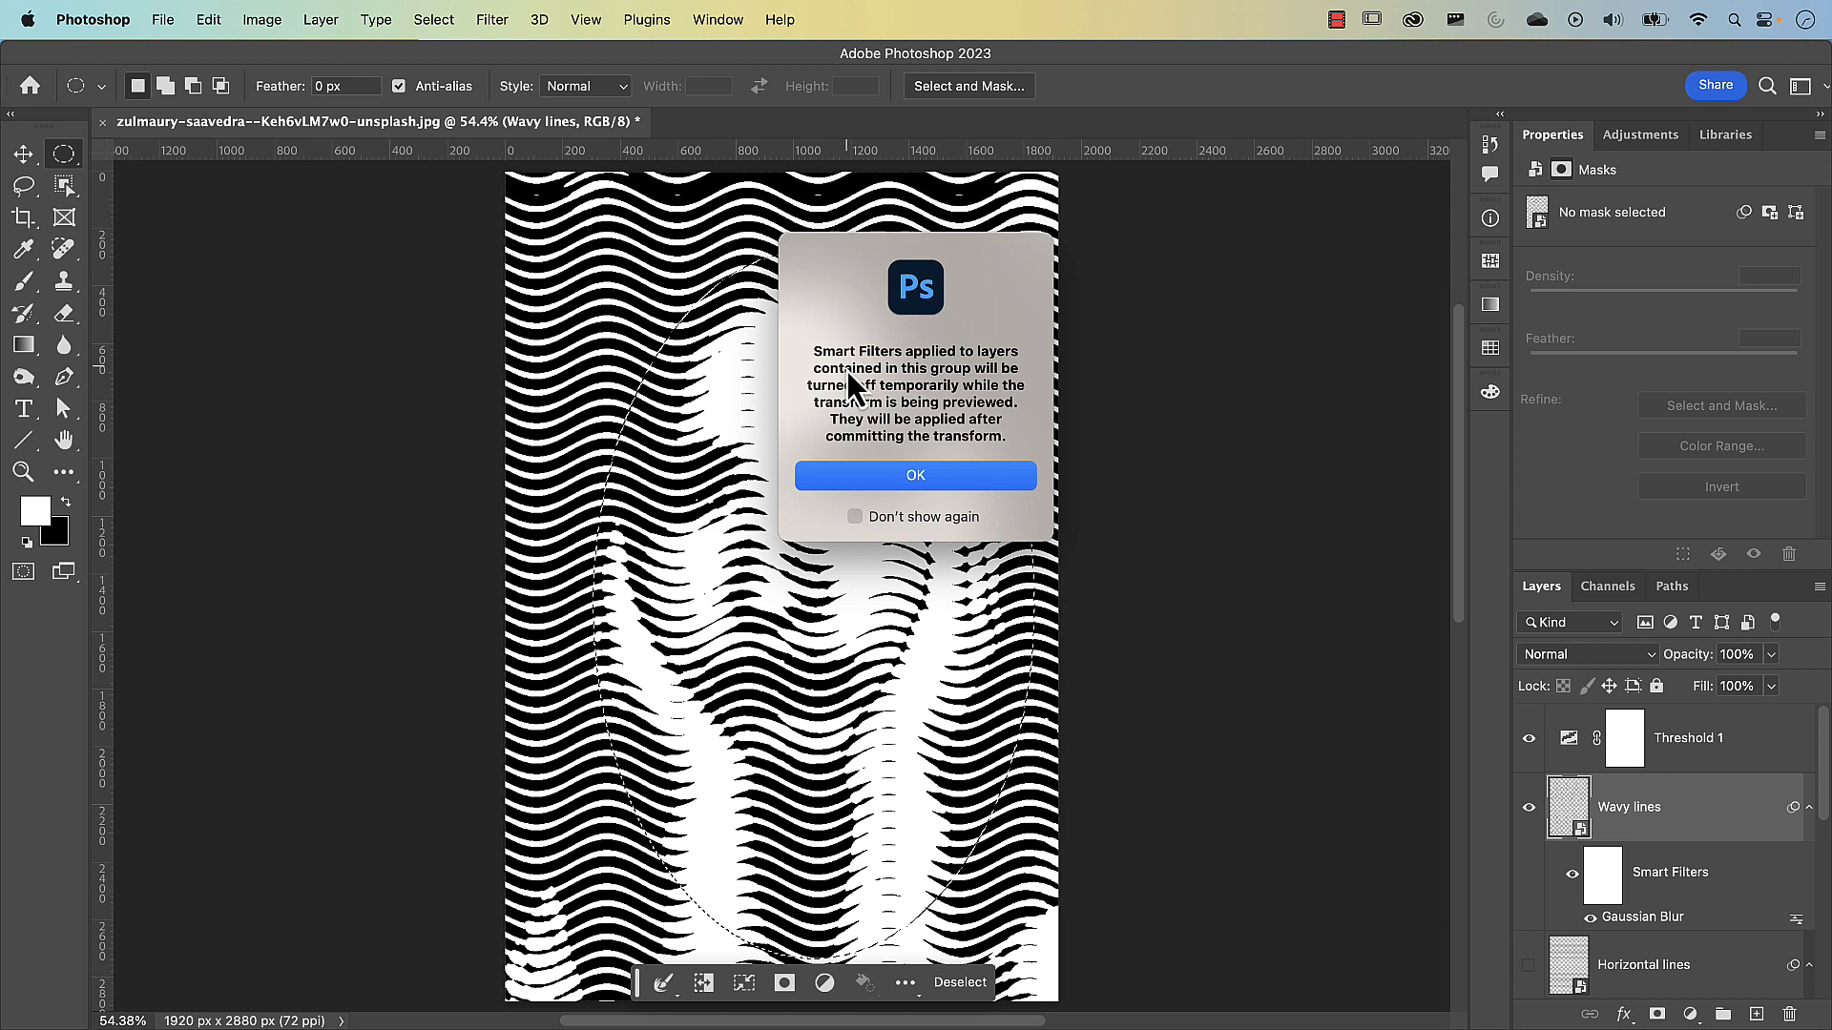
pyautogui.click(919, 478)
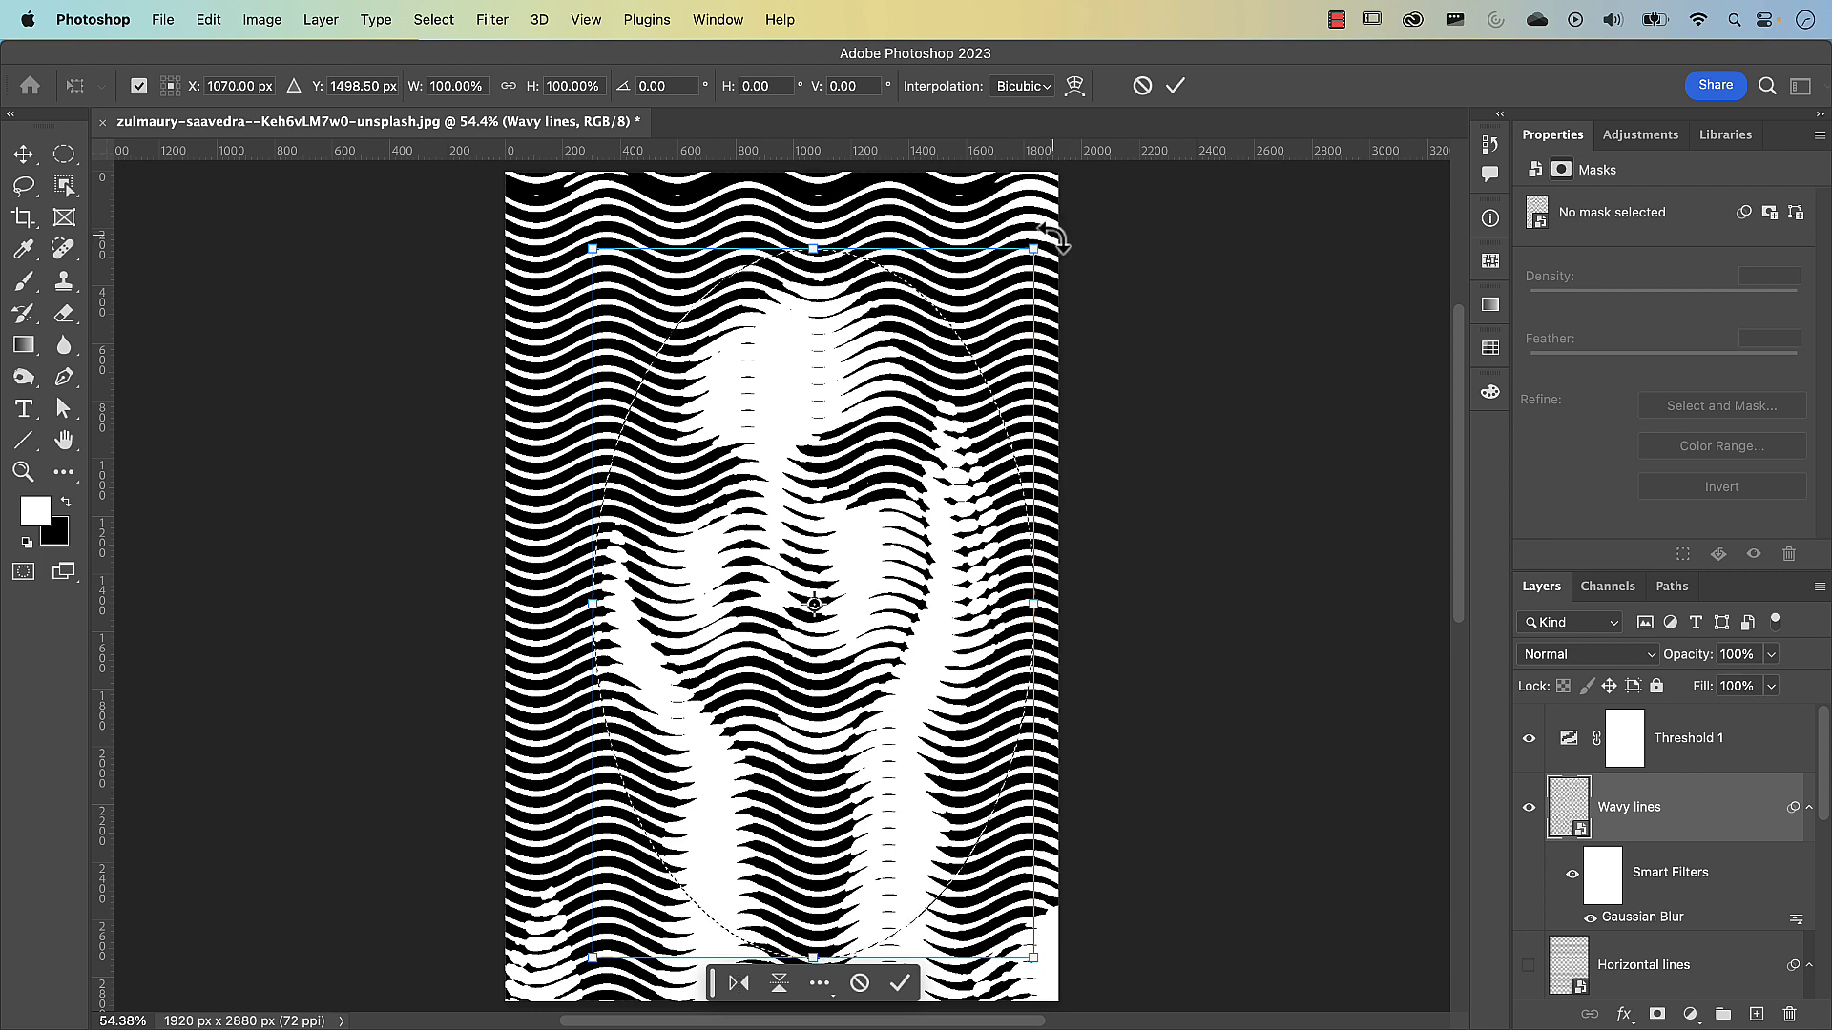
pyautogui.moveTo(1053, 239); pyautogui.dragTo(952, 216)
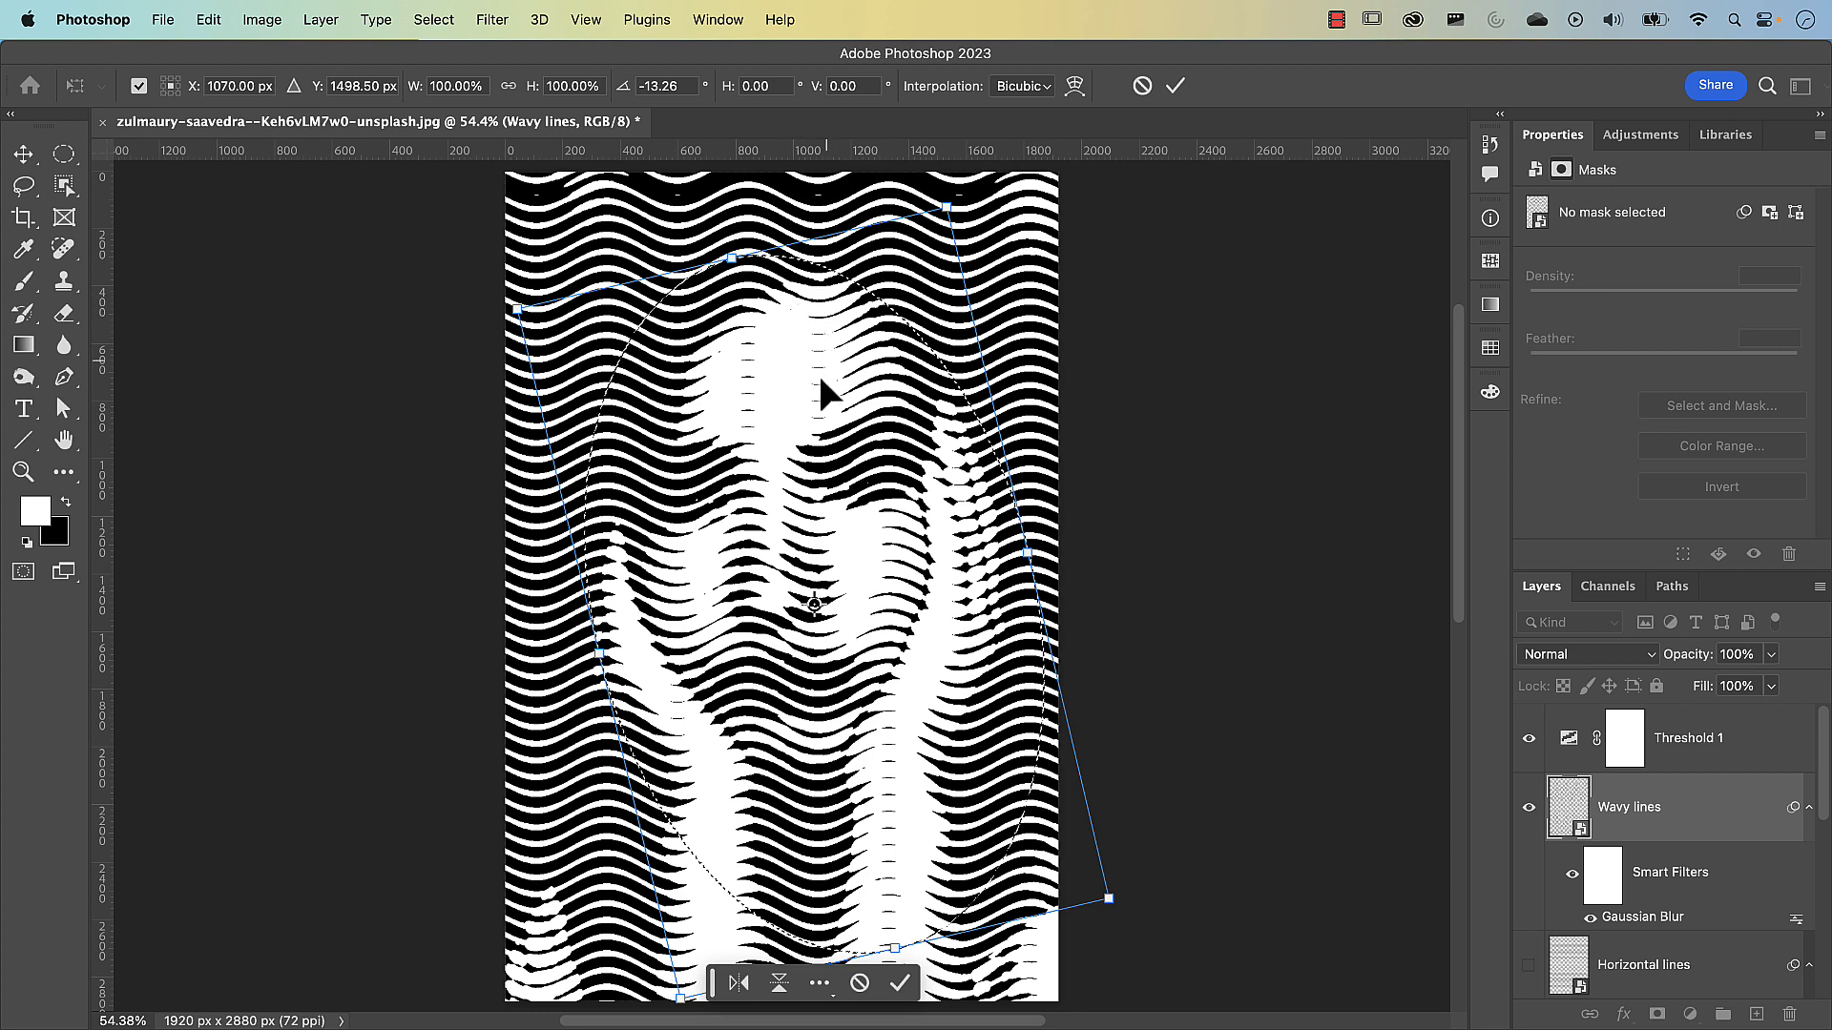
pyautogui.moveTo(818, 449)
pyautogui.mouseDown()
pyautogui.moveTo(815, 410)
pyautogui.moveTo(804, 425)
pyautogui.mouseUp()
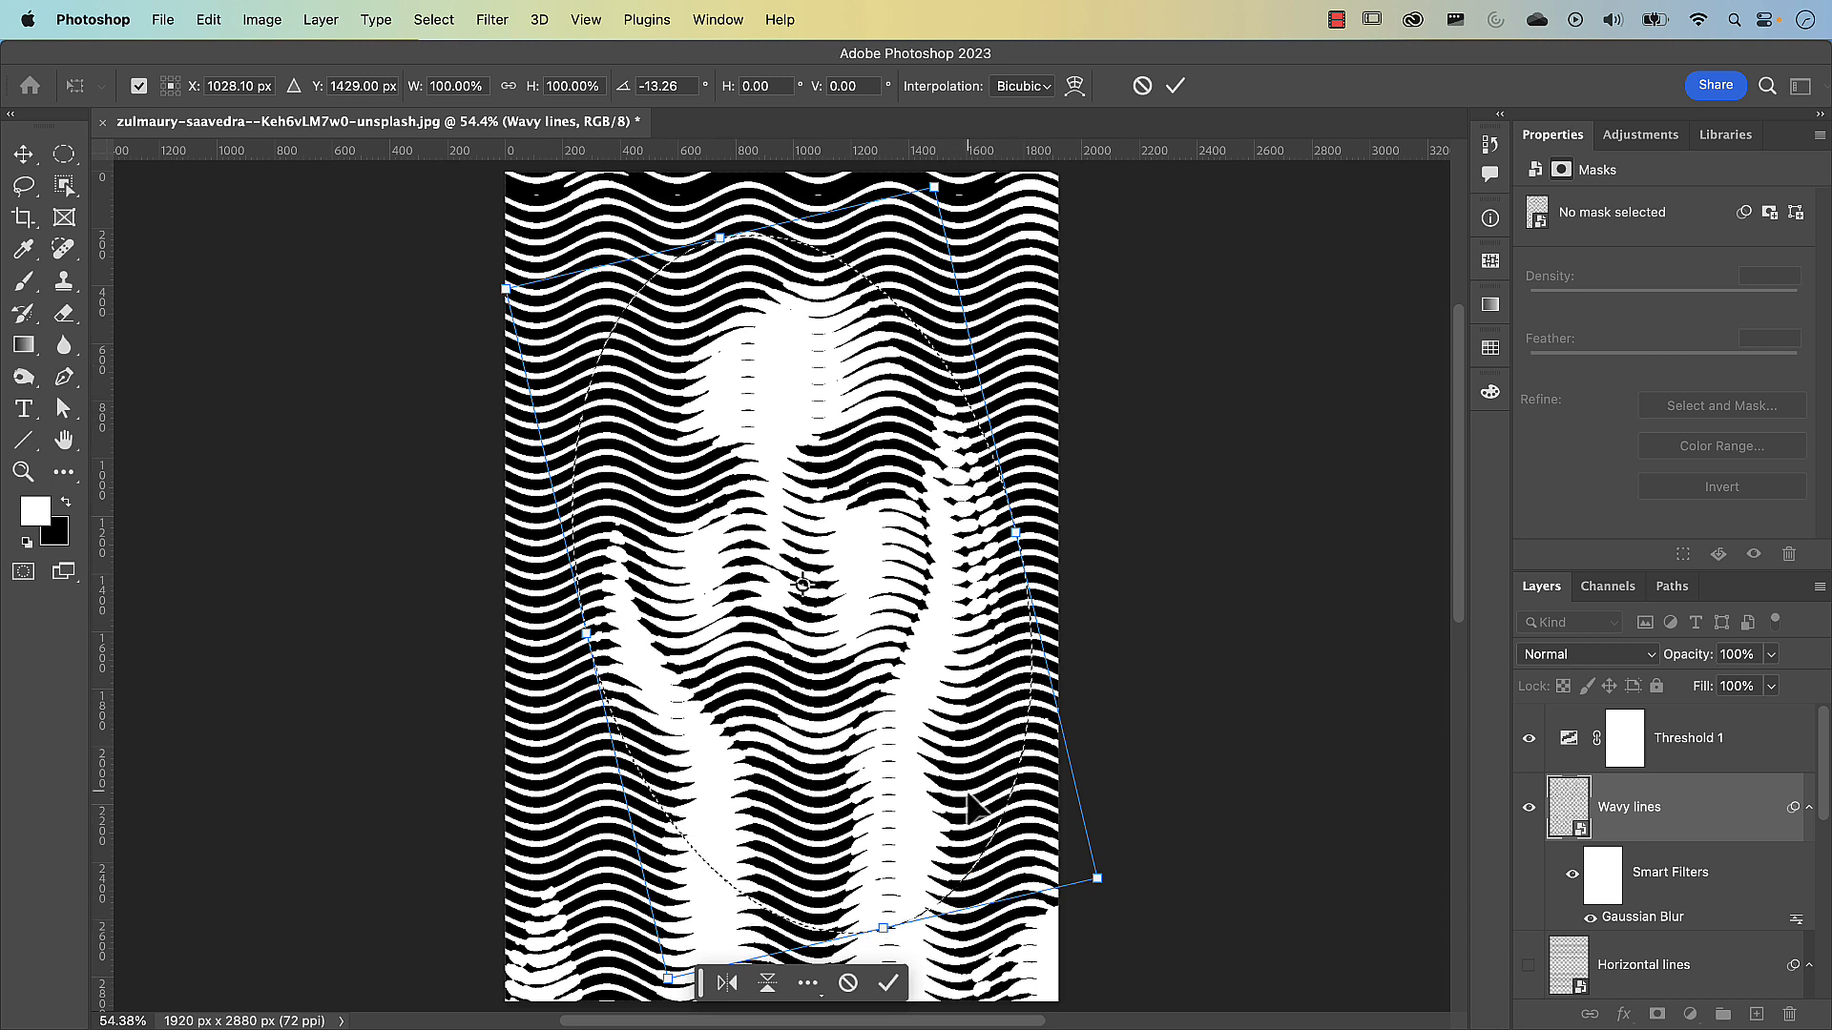
pyautogui.click(1175, 86)
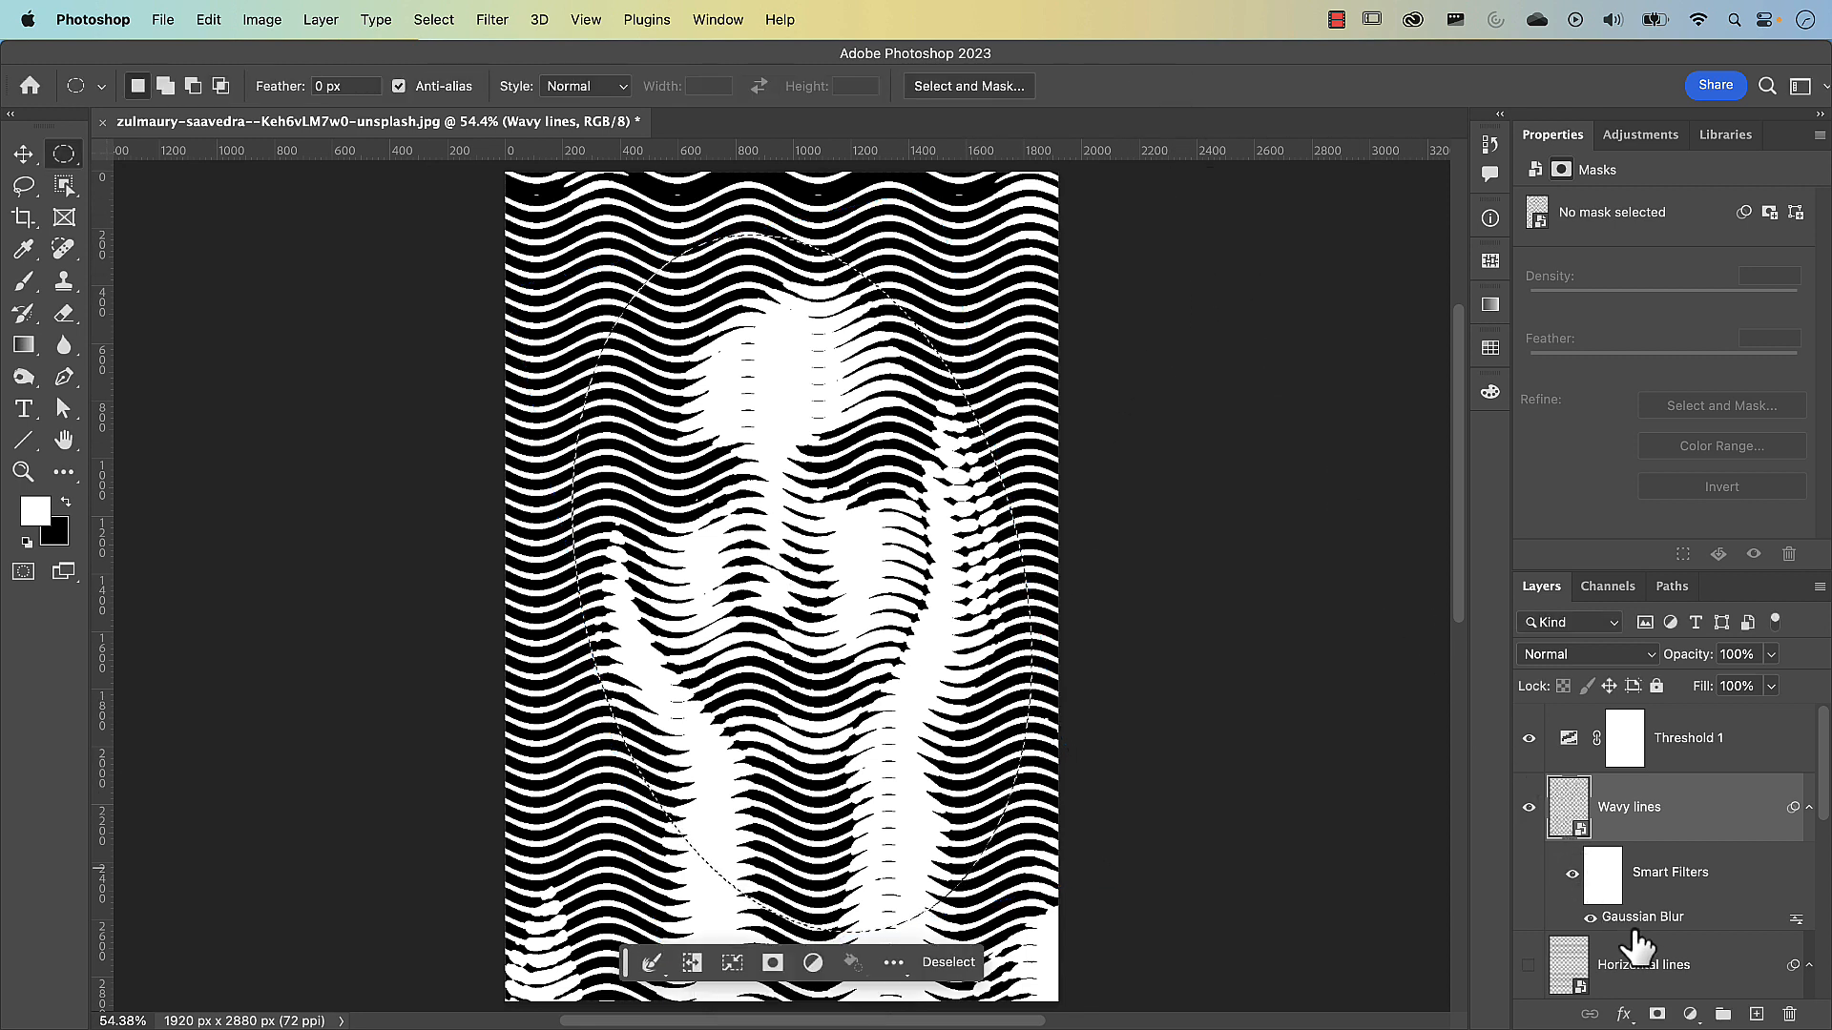
pyautogui.click(1657, 1016)
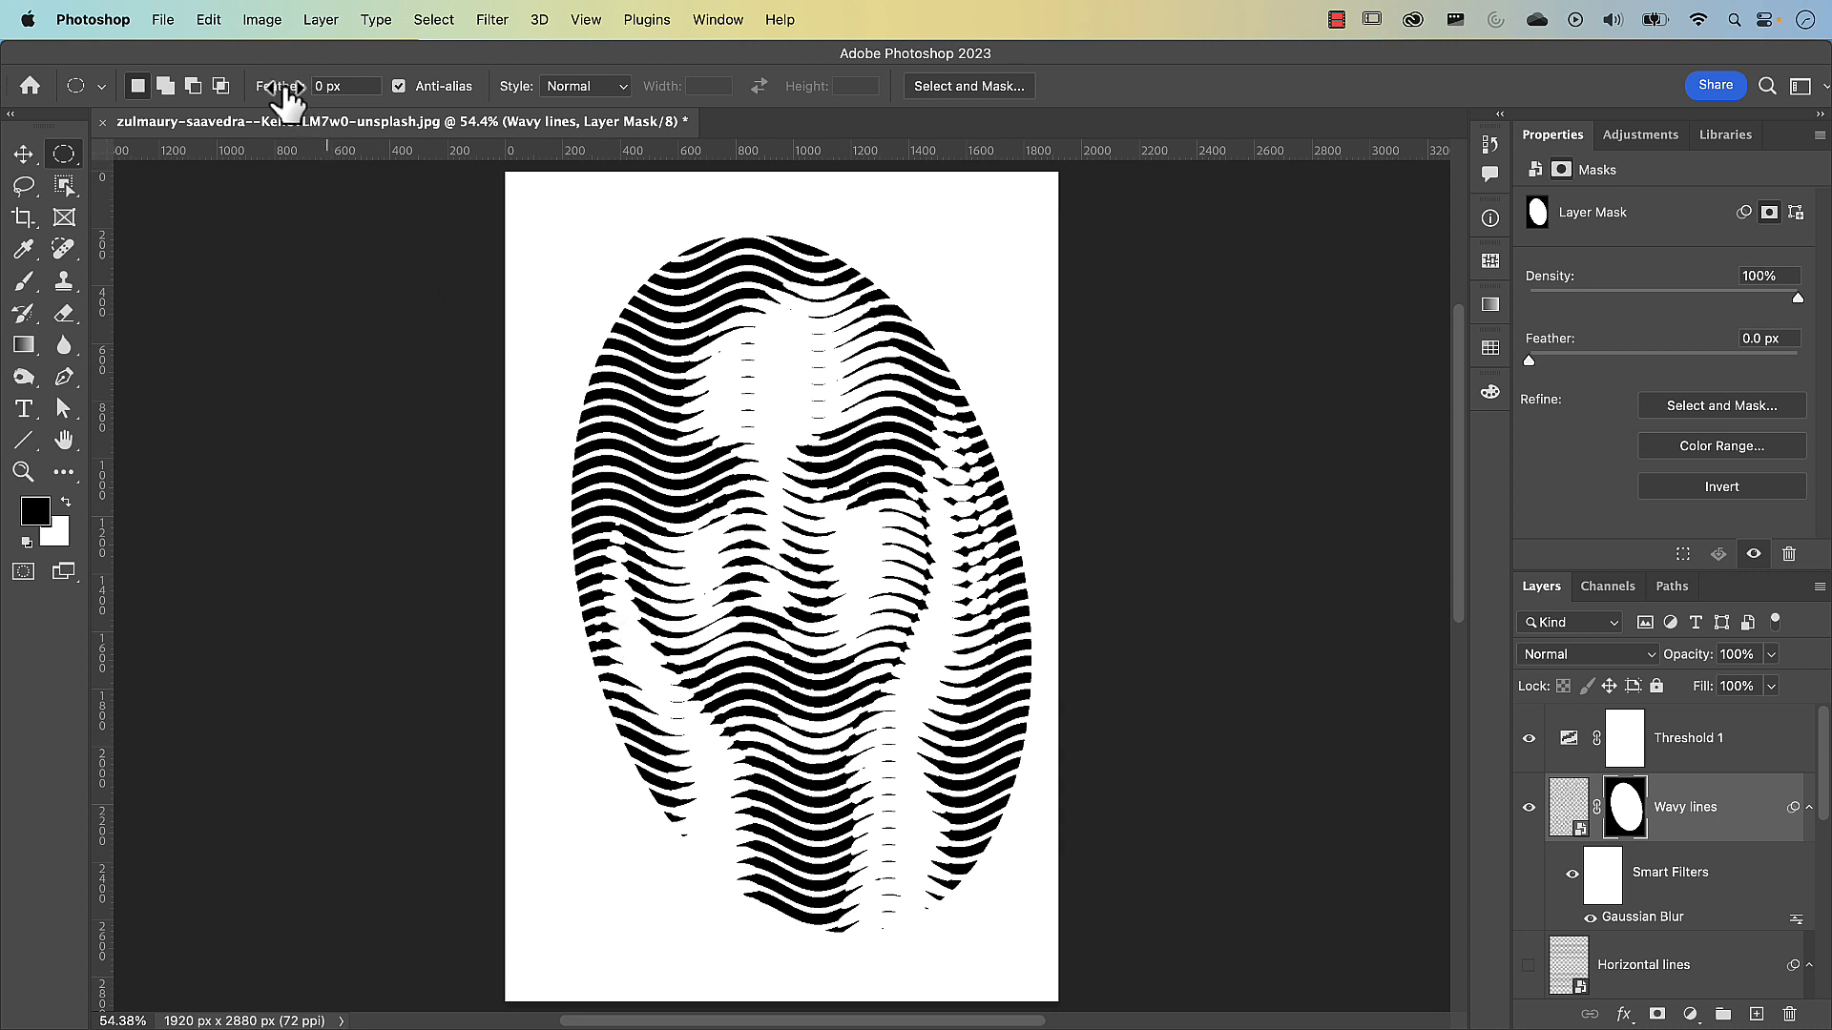
# Try a small elliptical marquee selection with a 3.3 px feather beside the forehead, and deselect it
pyautogui.moveTo(286, 91); pyautogui.dragTo(317, 96)
pyautogui.moveTo(540, 223); pyautogui.dragTo(714, 401)
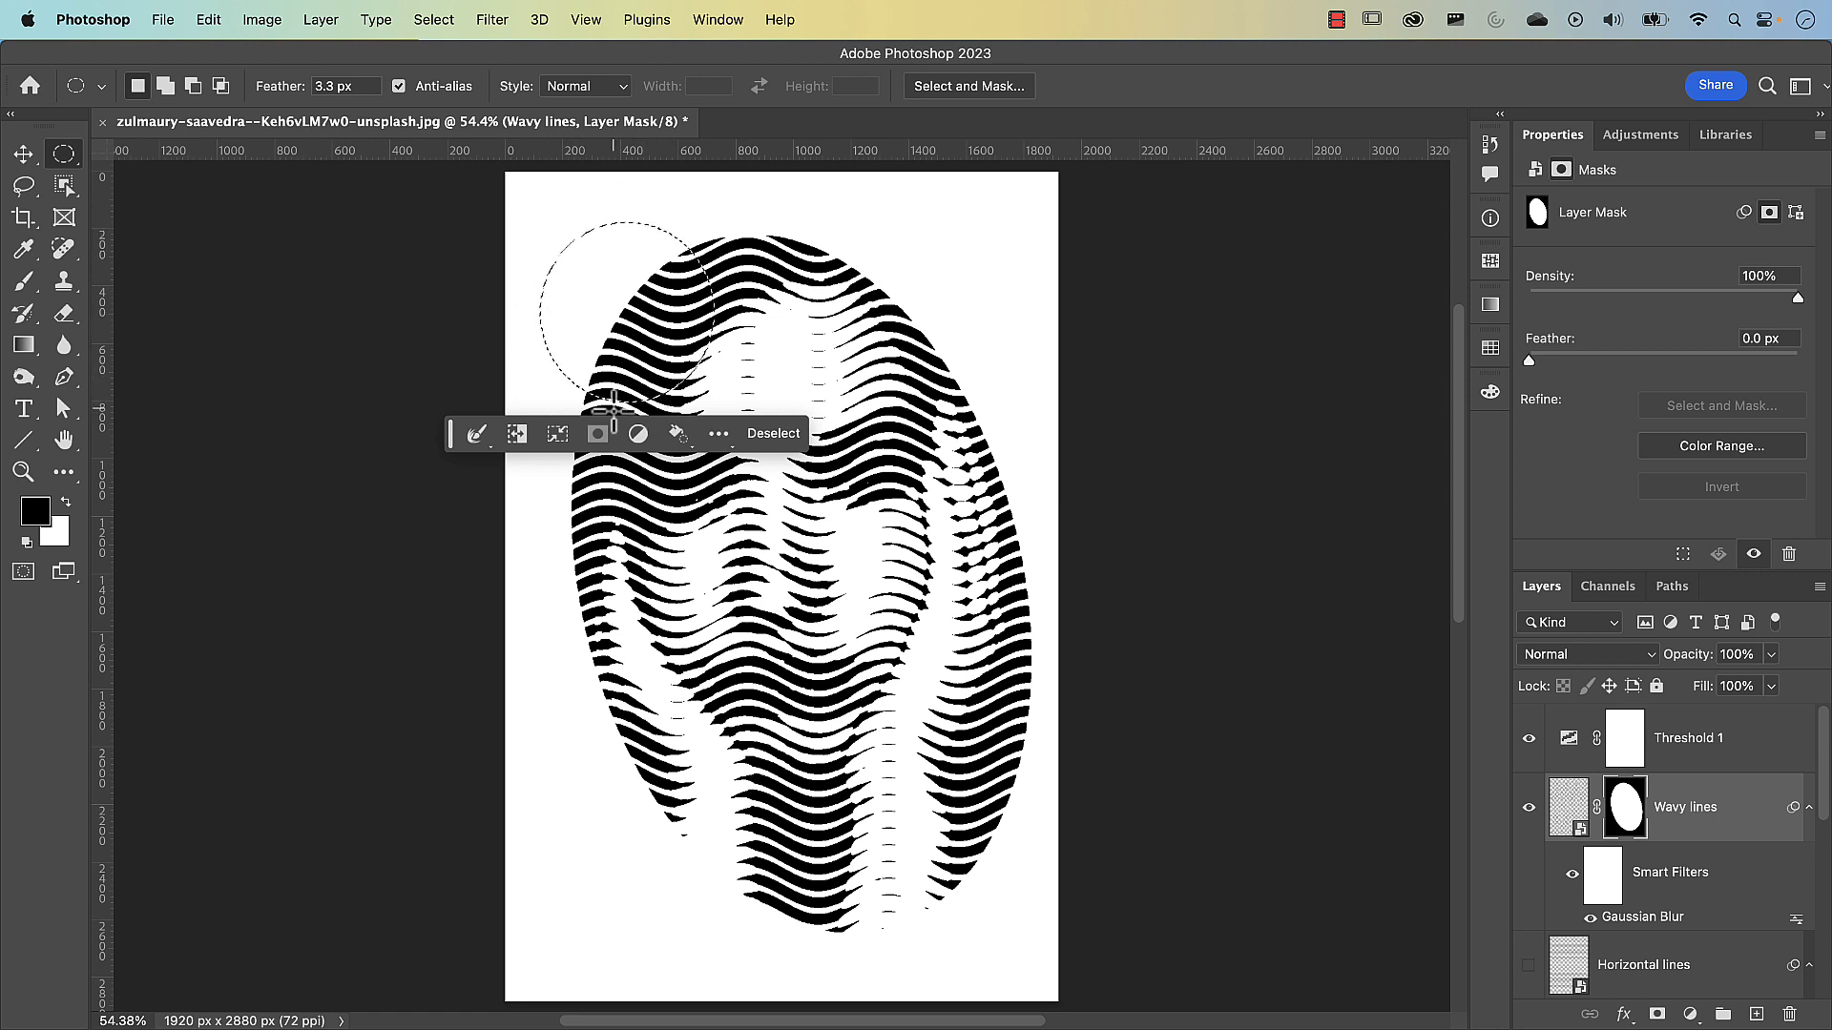
pyautogui.click(778, 434)
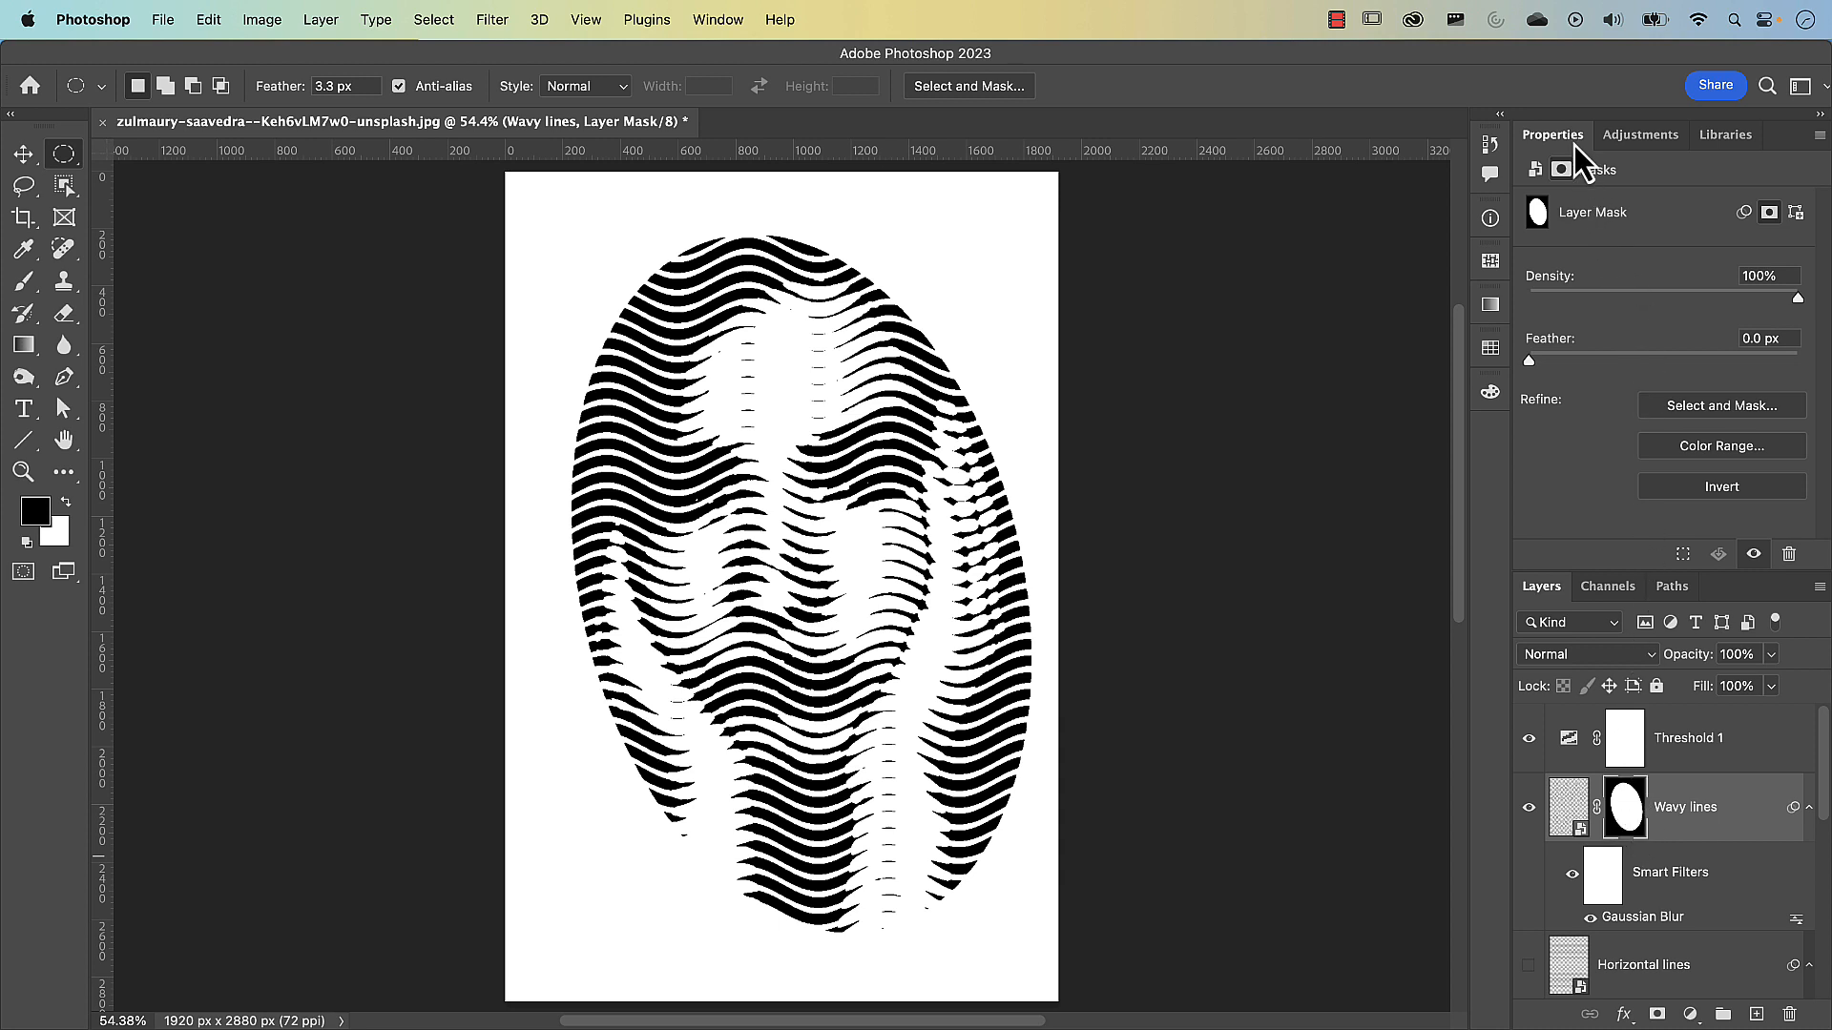
# Refine the Wavy lines layer mask in Select and Mask with a Feather of 59.5 px
pyautogui.click(1698, 410)
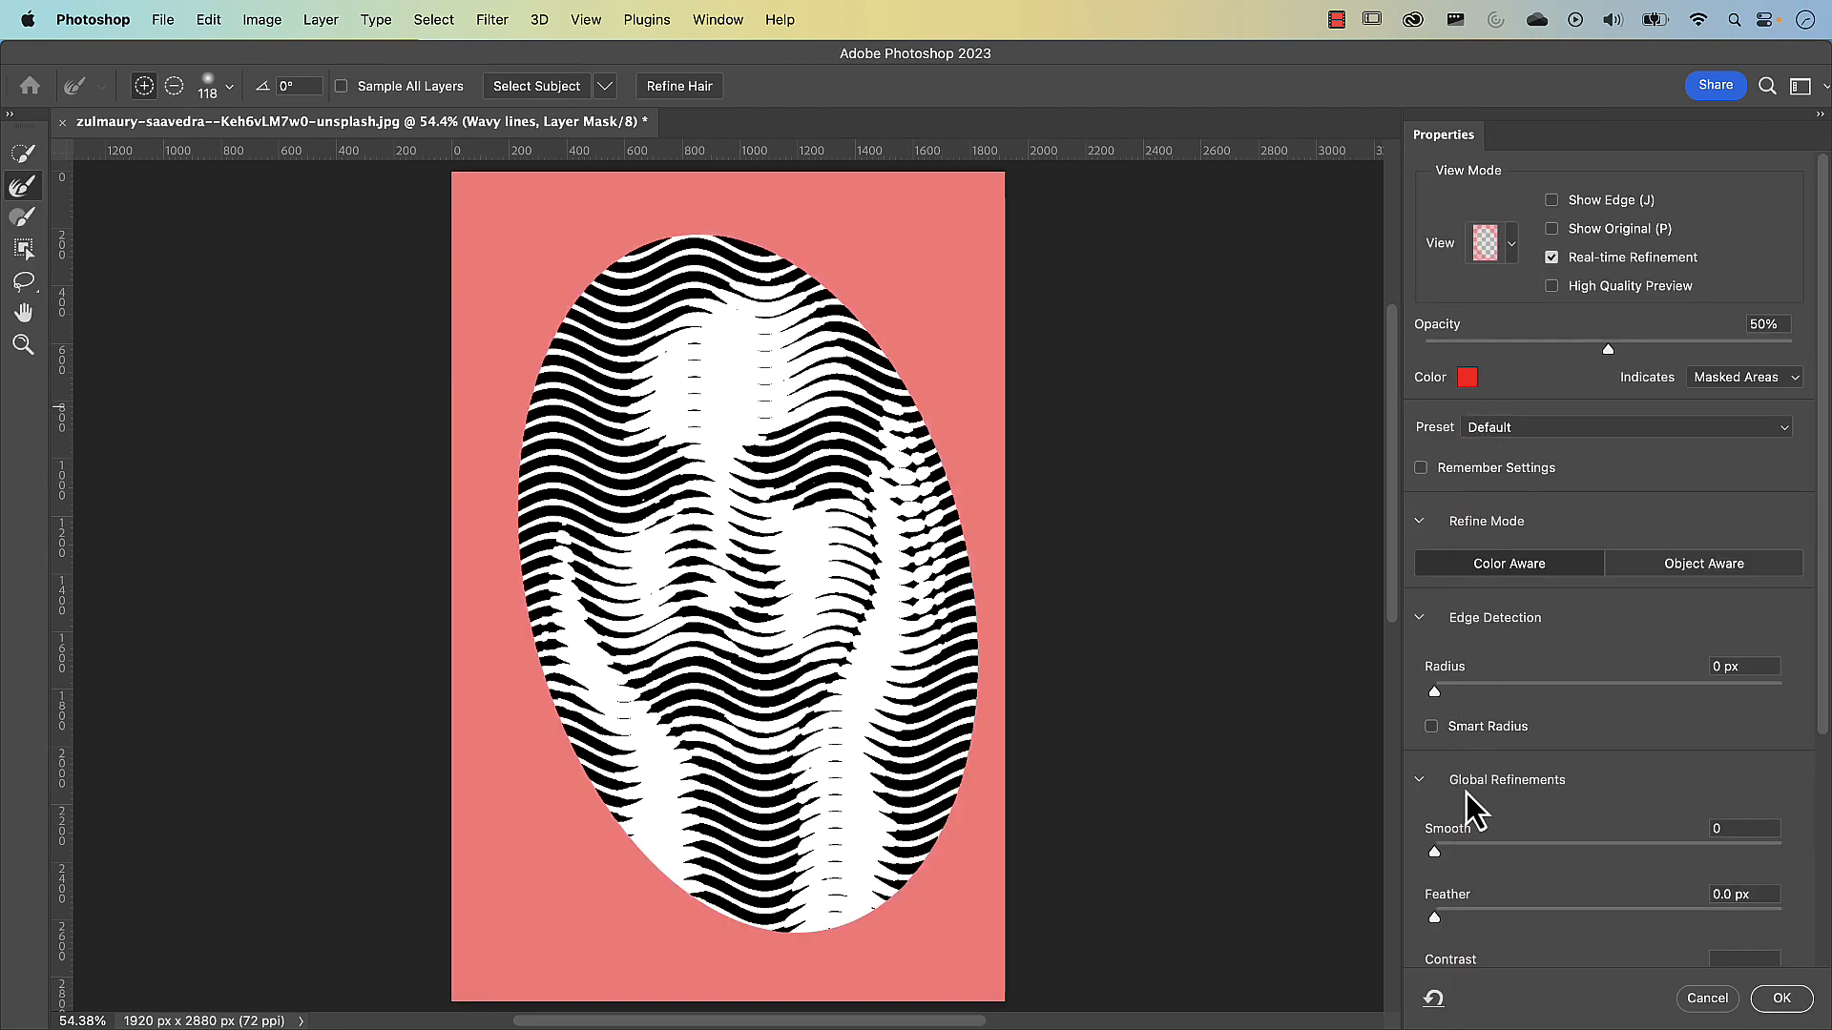
pyautogui.scroll(-3, 1466, 810)
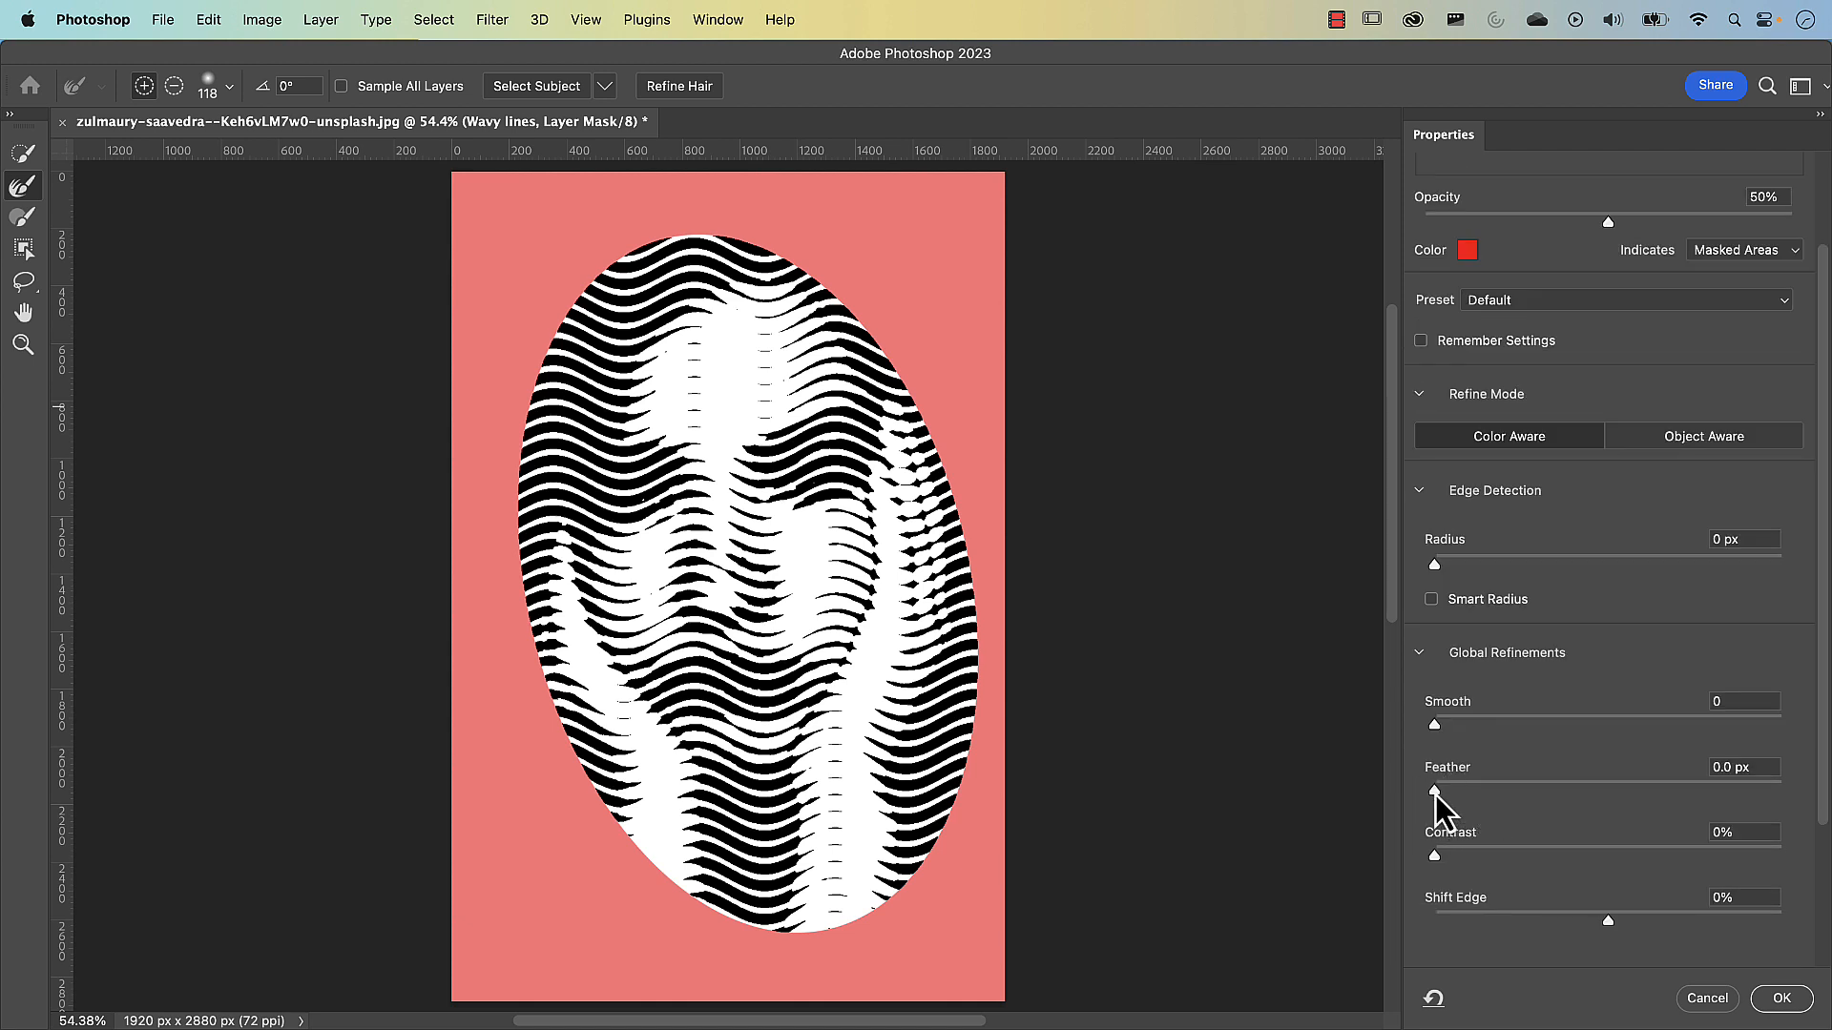
pyautogui.moveTo(1440, 793); pyautogui.dragTo(1612, 798)
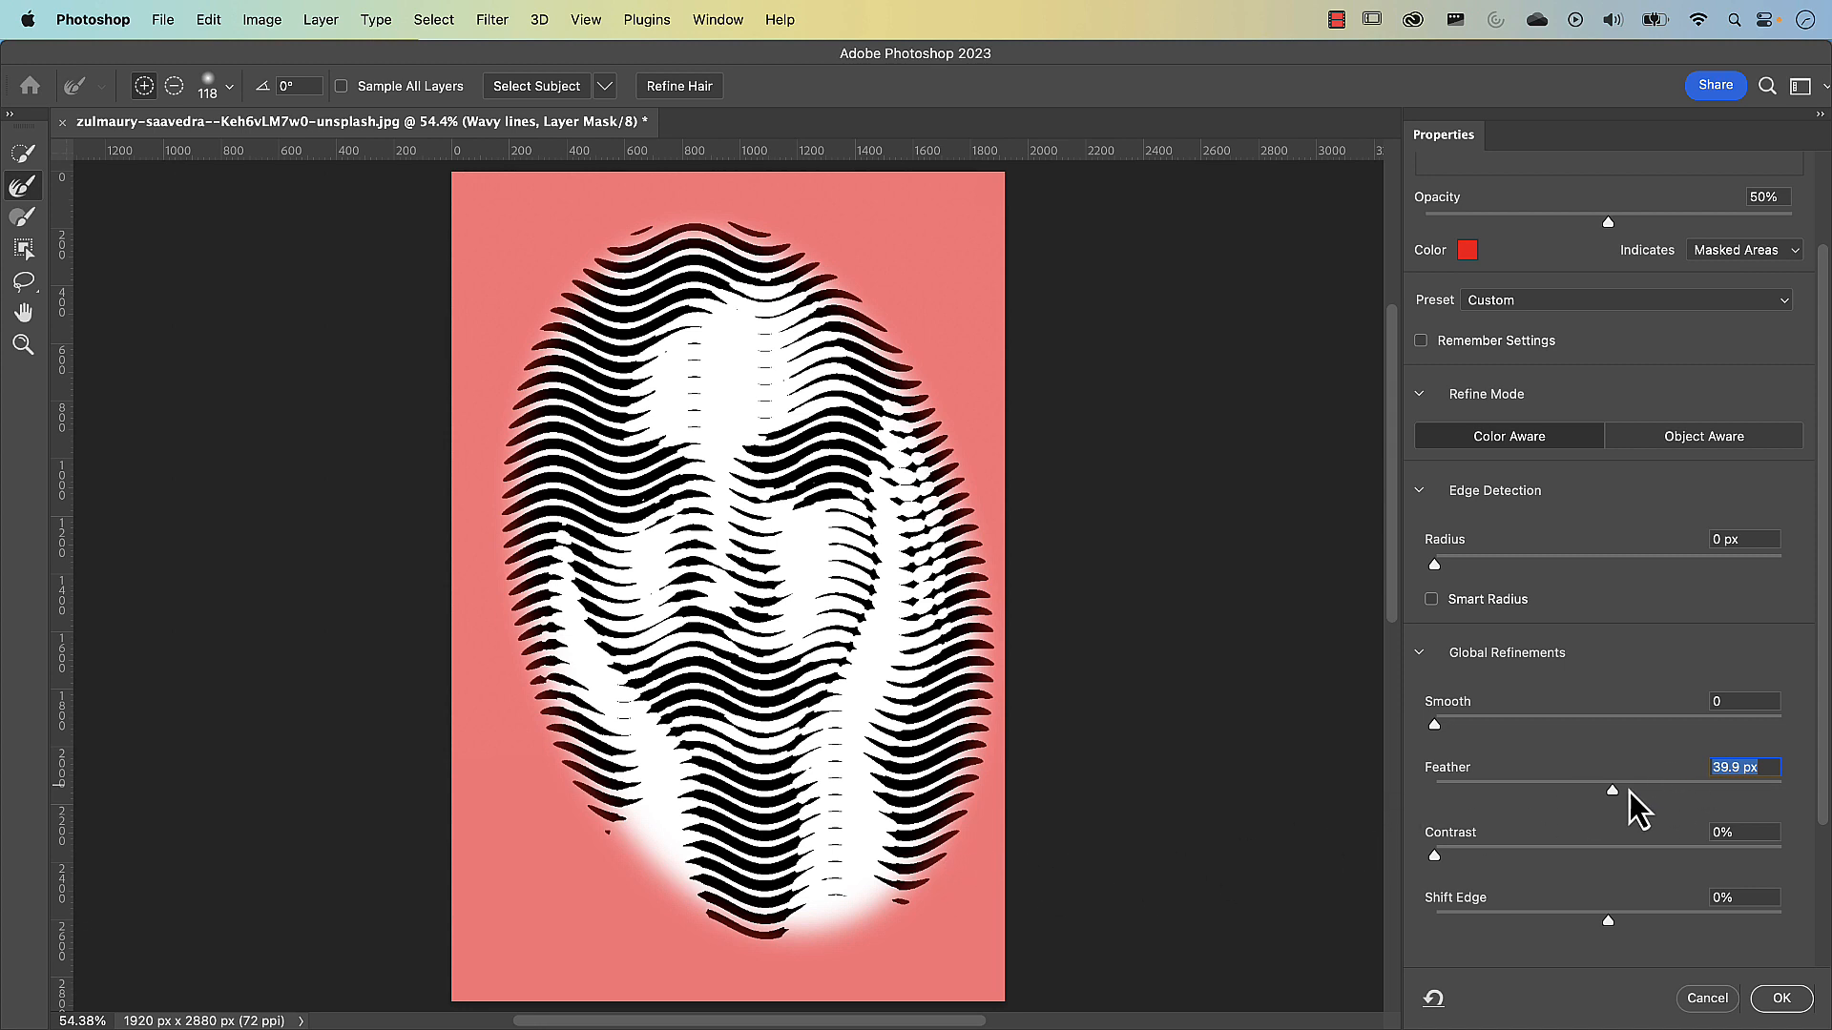
pyautogui.moveTo(1614, 794); pyautogui.dragTo(1632, 798)
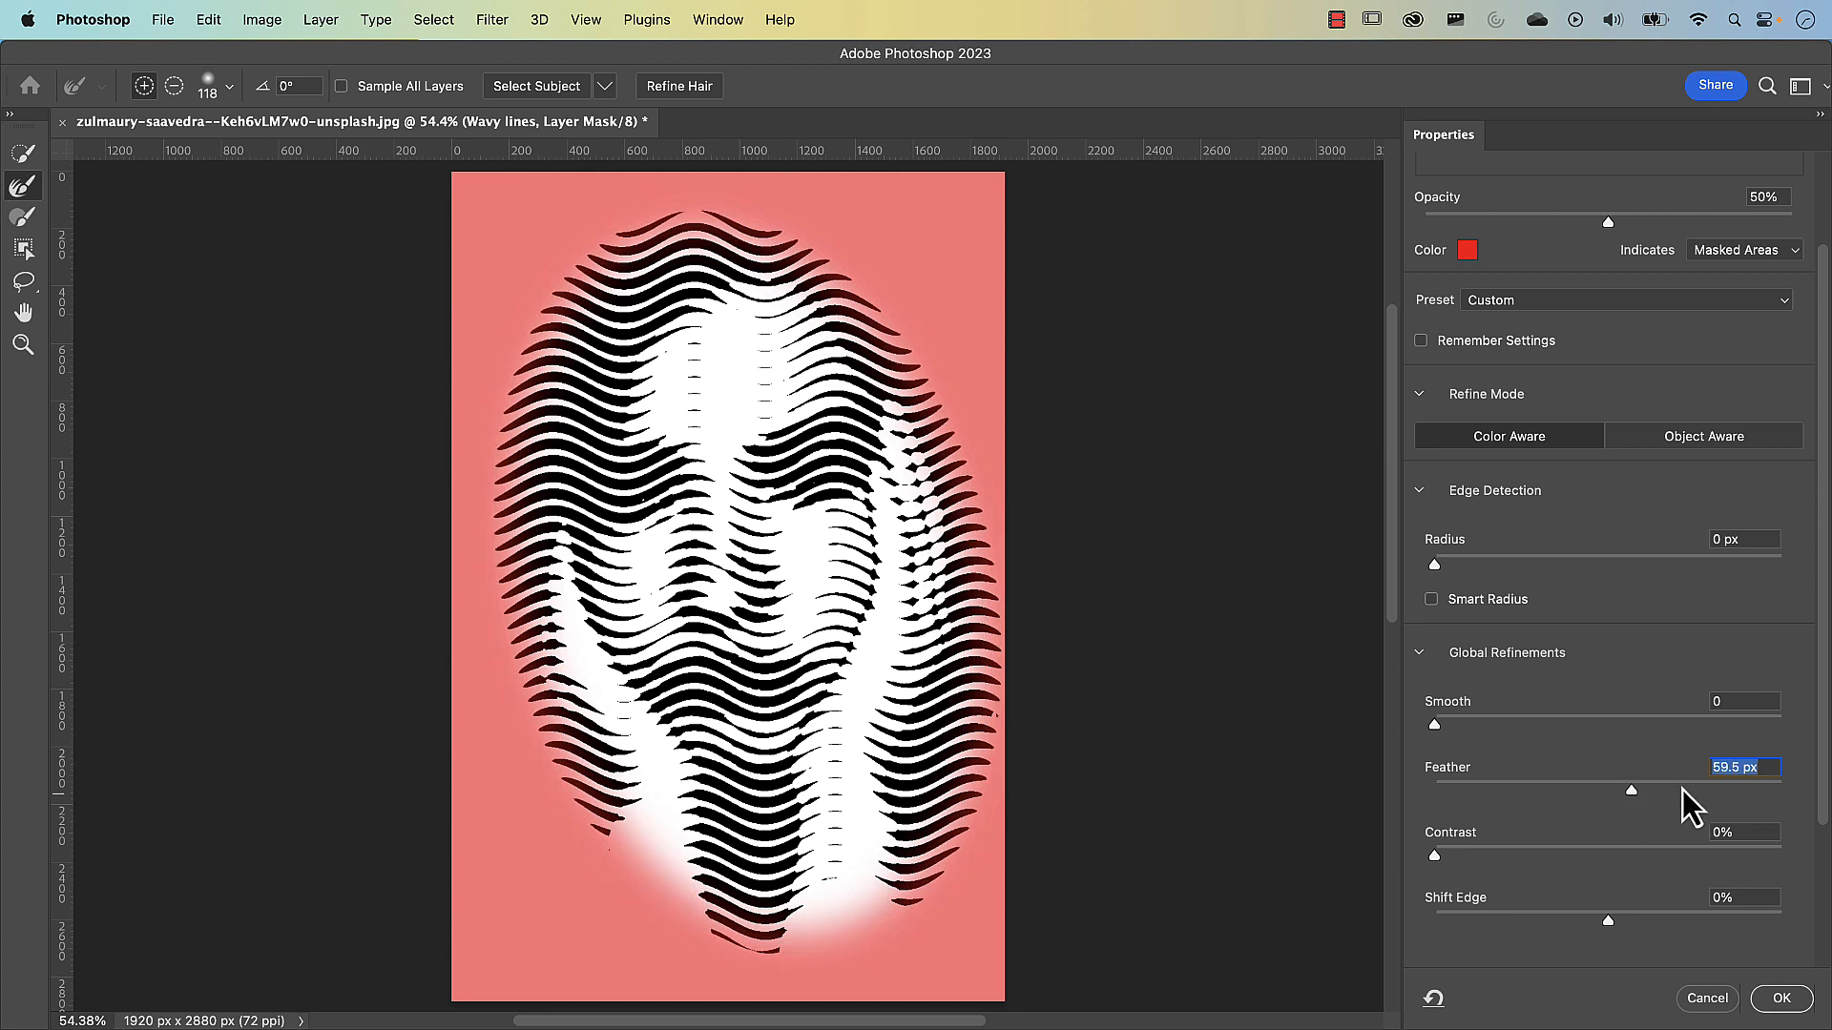
pyautogui.click(1778, 1000)
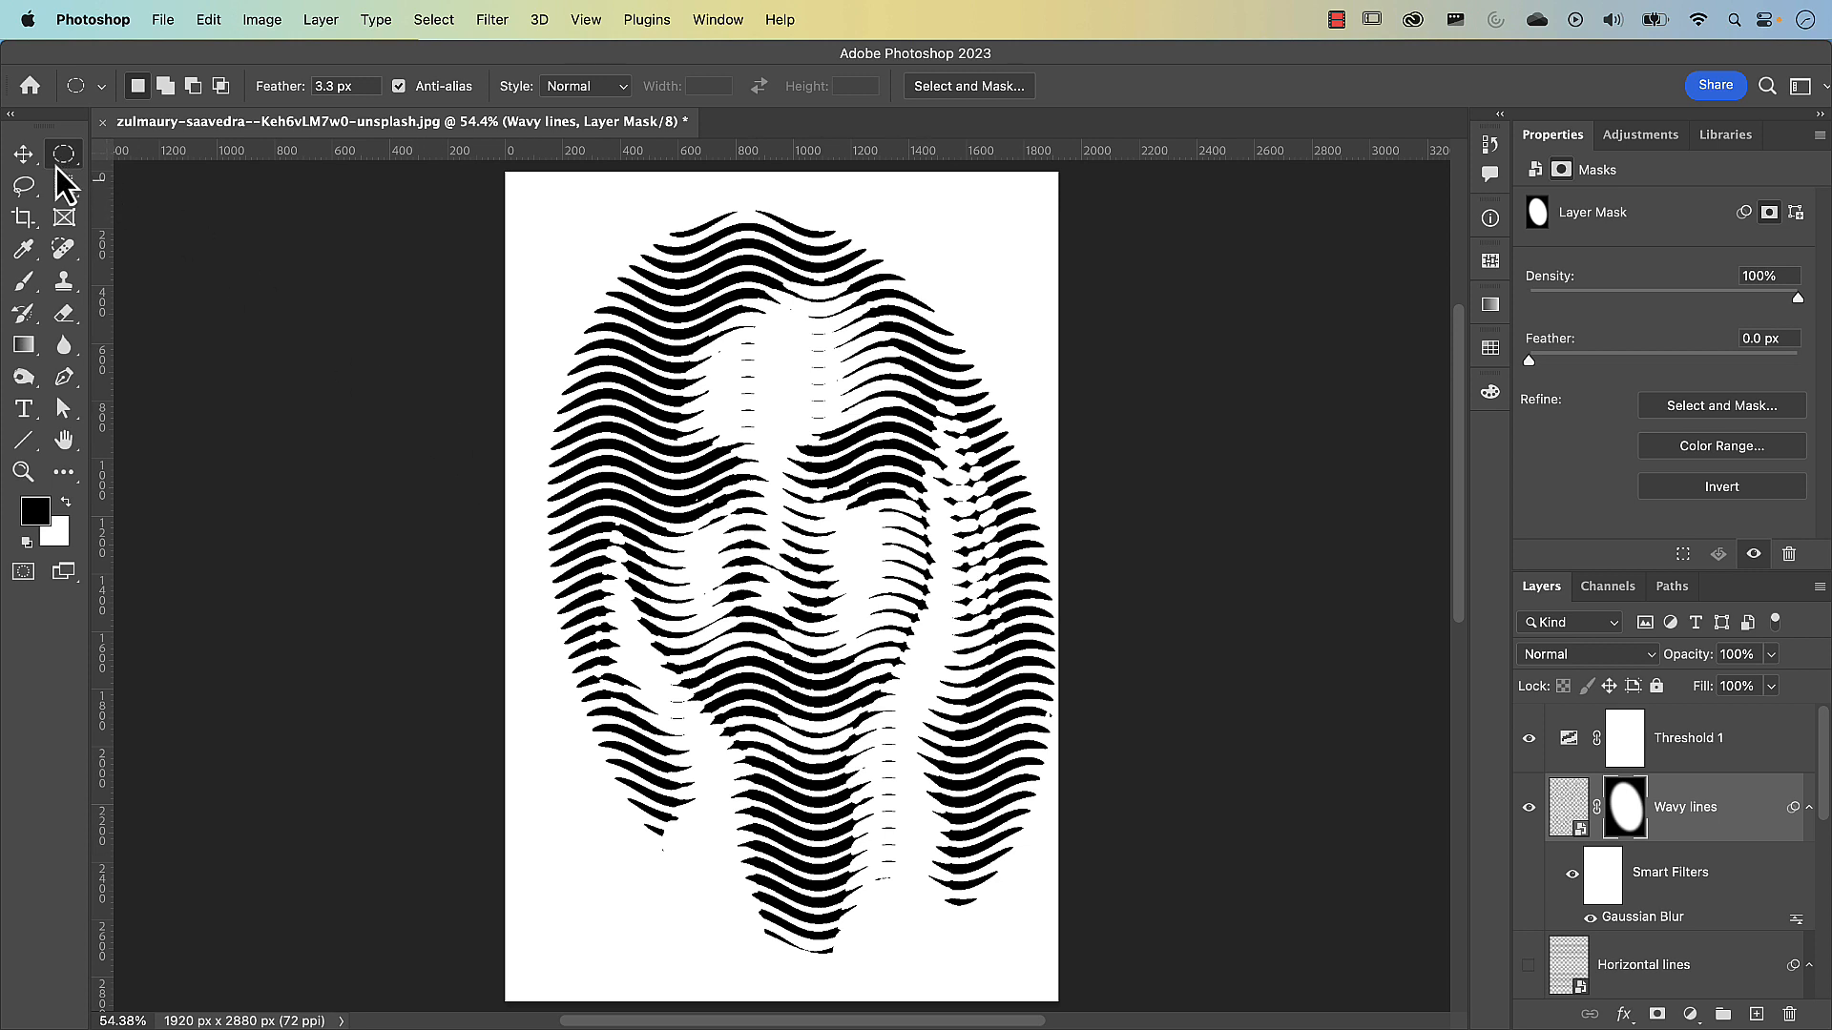
# Add a Gradient Map adjustment layer above Threshold 1
pyautogui.click(23, 185)
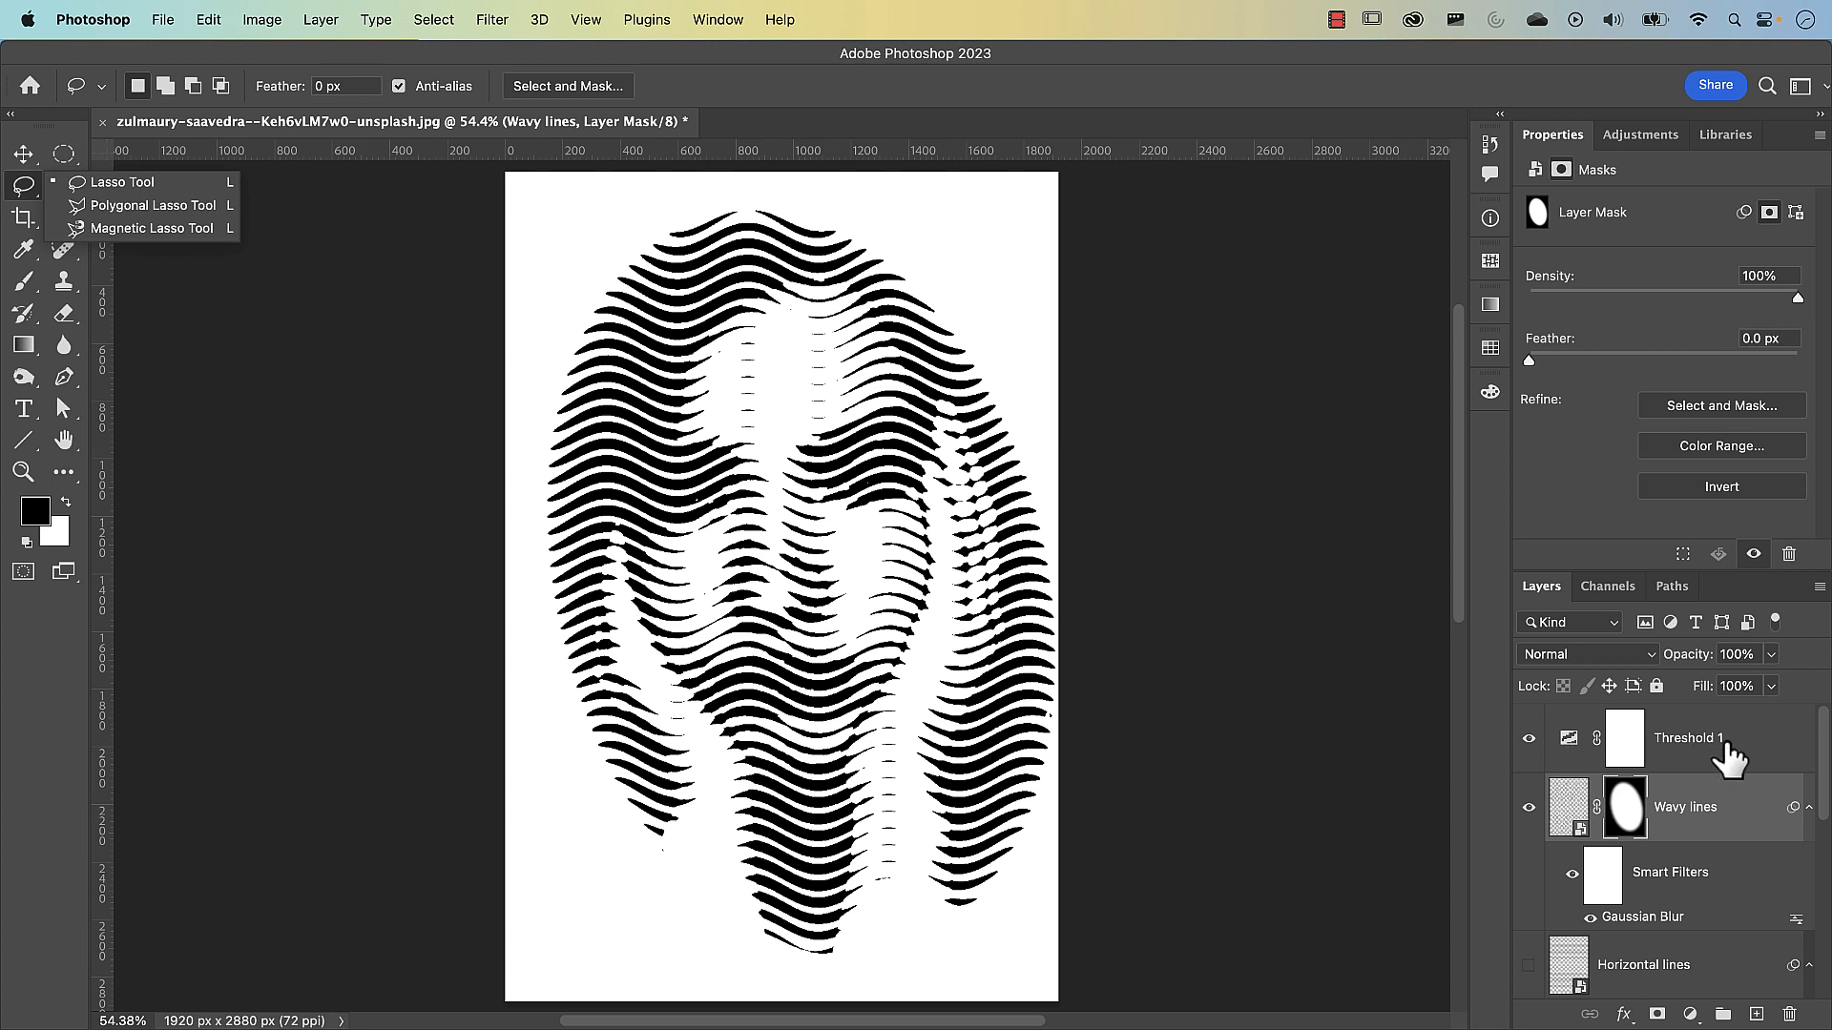
pyautogui.click(1722, 764)
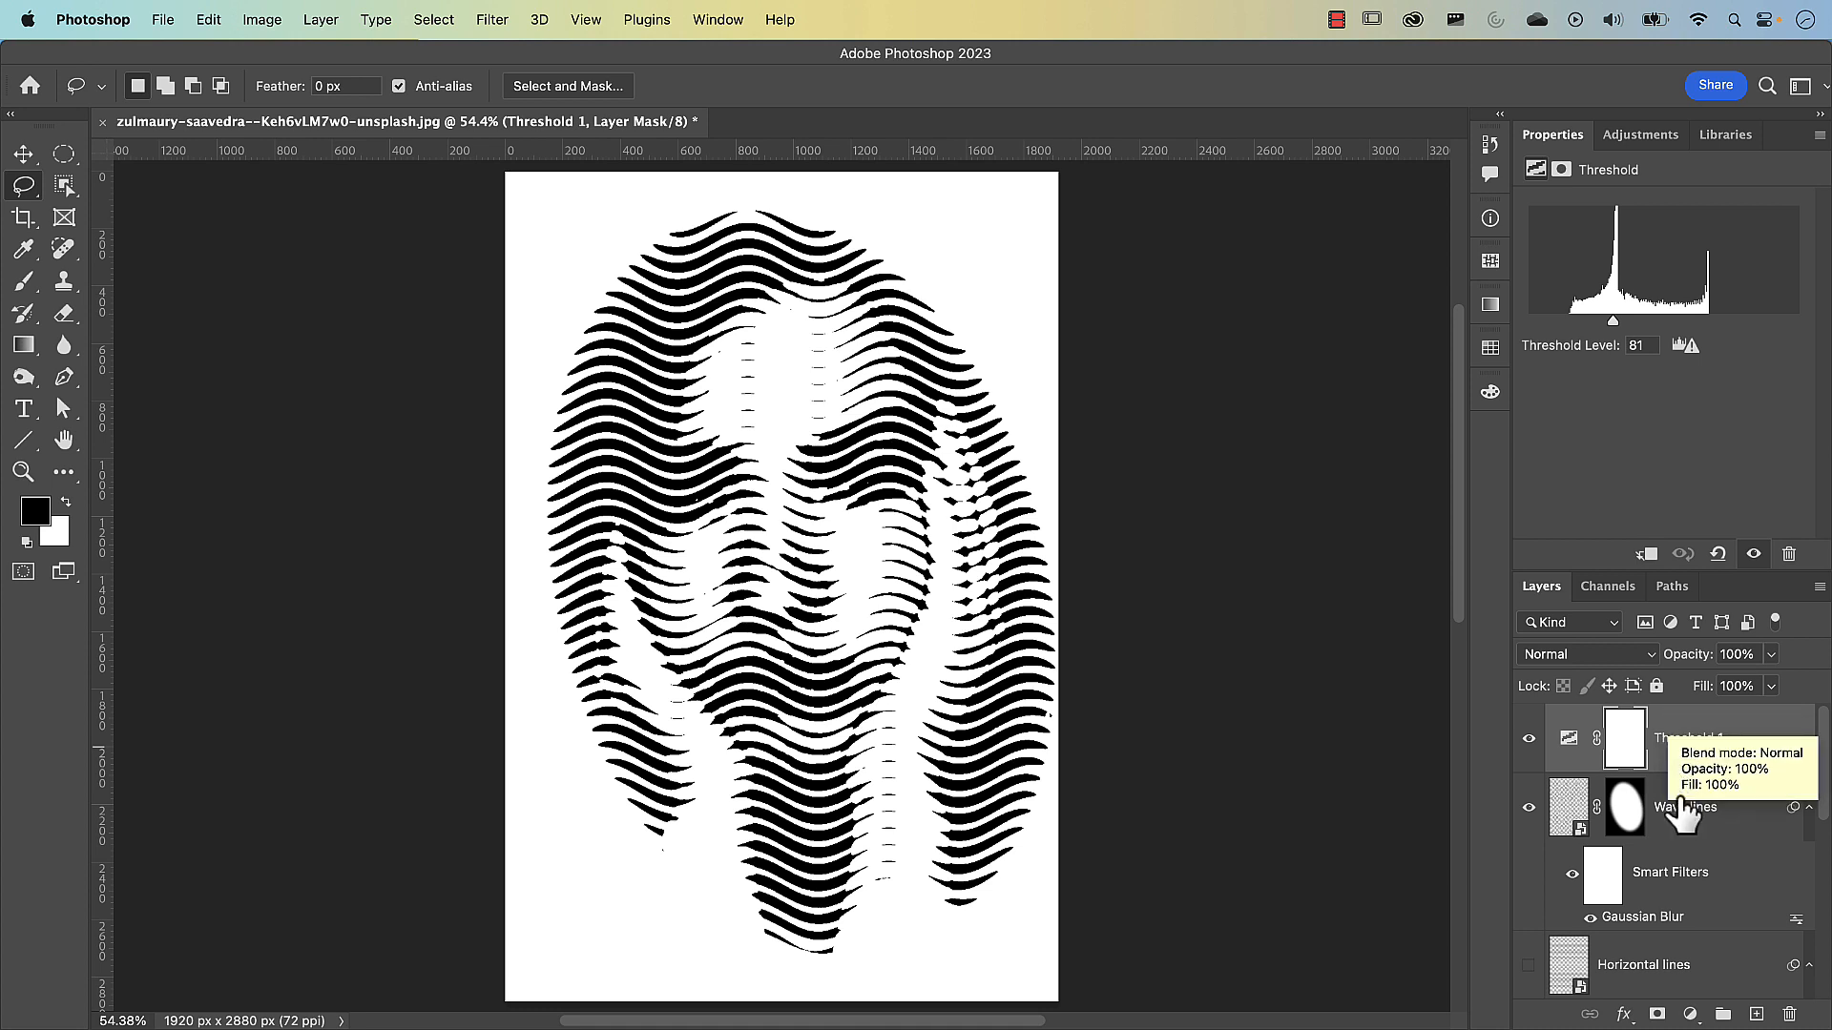
pyautogui.click(1689, 1016)
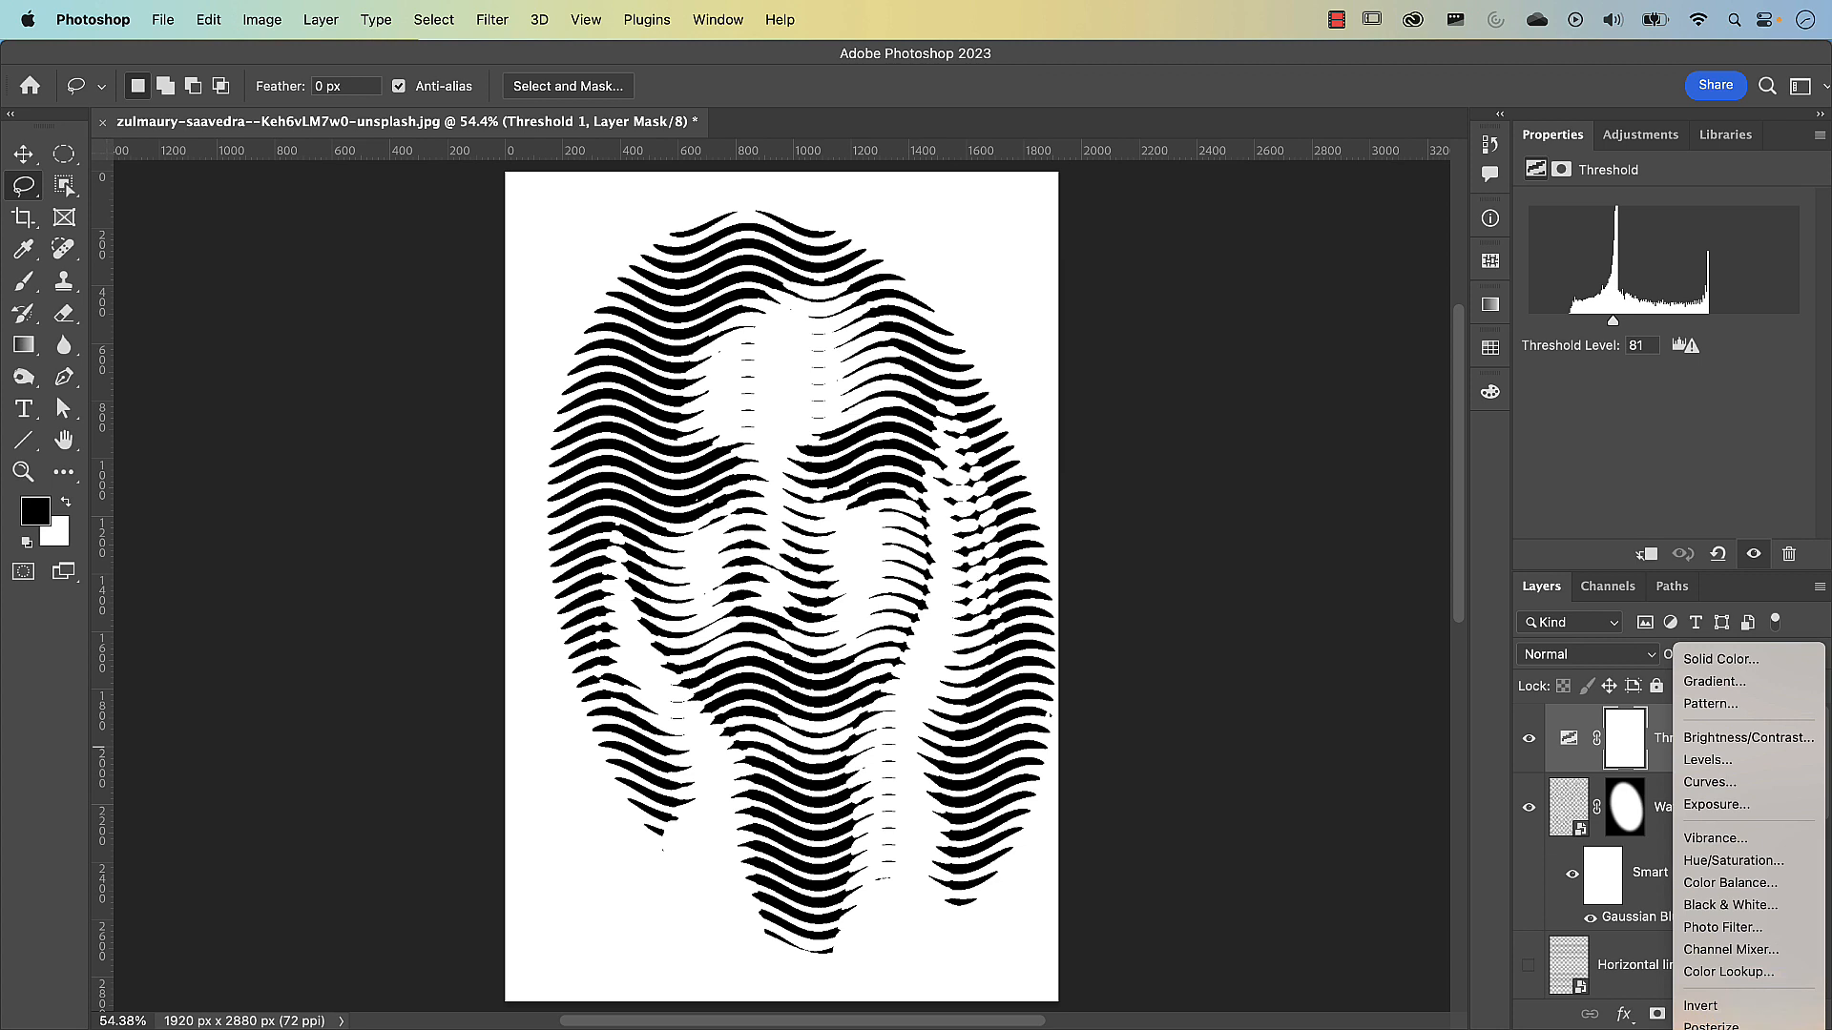
pyautogui.click(1716, 1029)
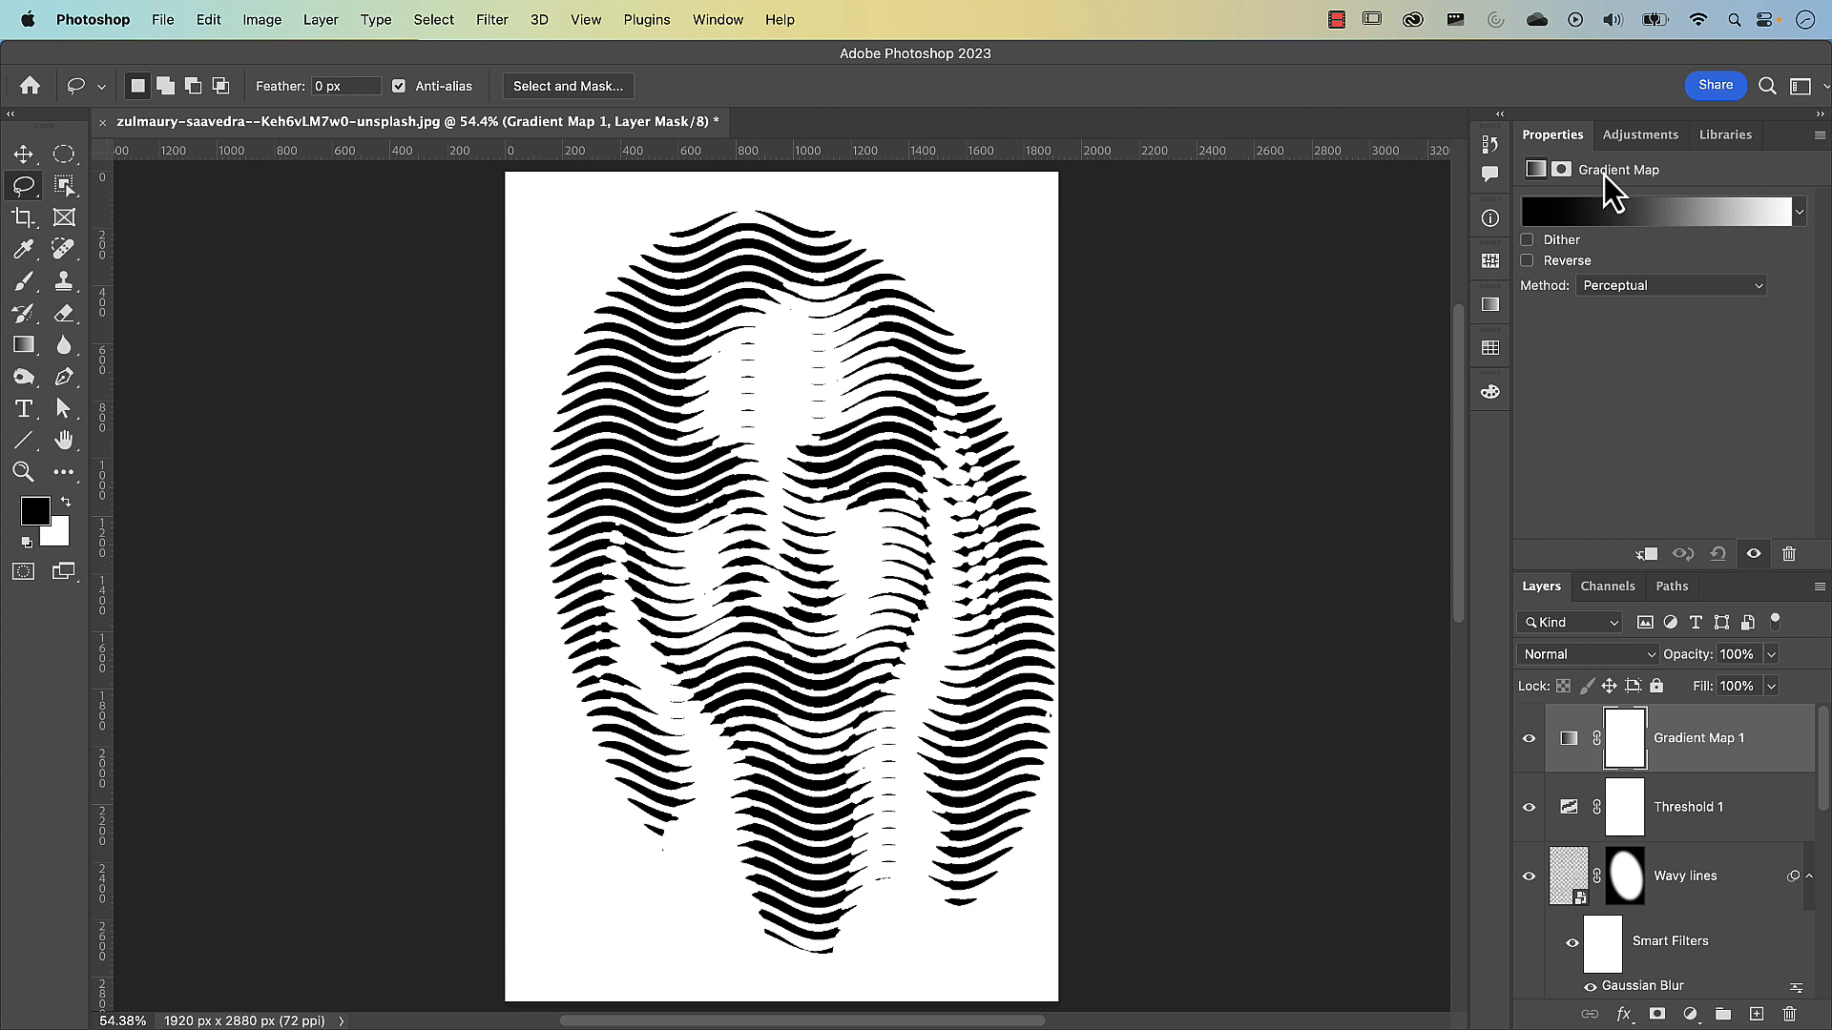
# Try several Purples presets for the gradient map and choose Purple_21
pyautogui.click(1645, 217)
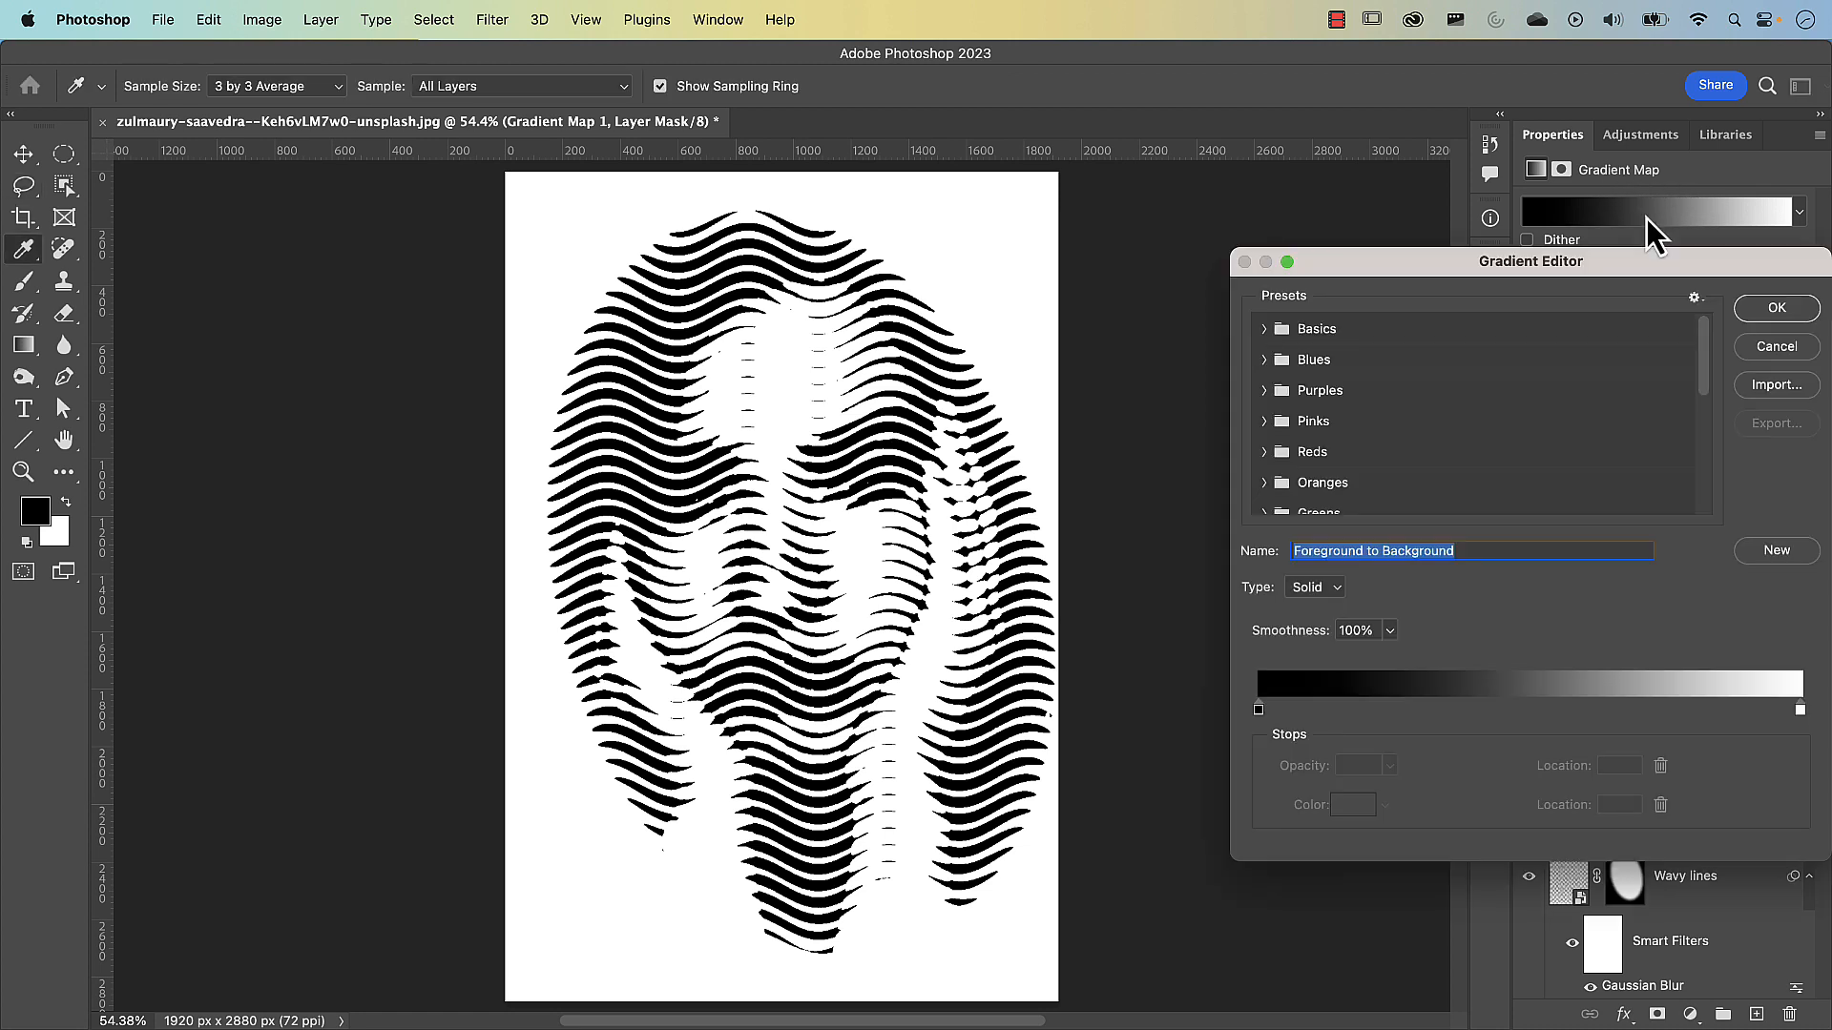
pyautogui.click(1278, 392)
pyautogui.click(1292, 425)
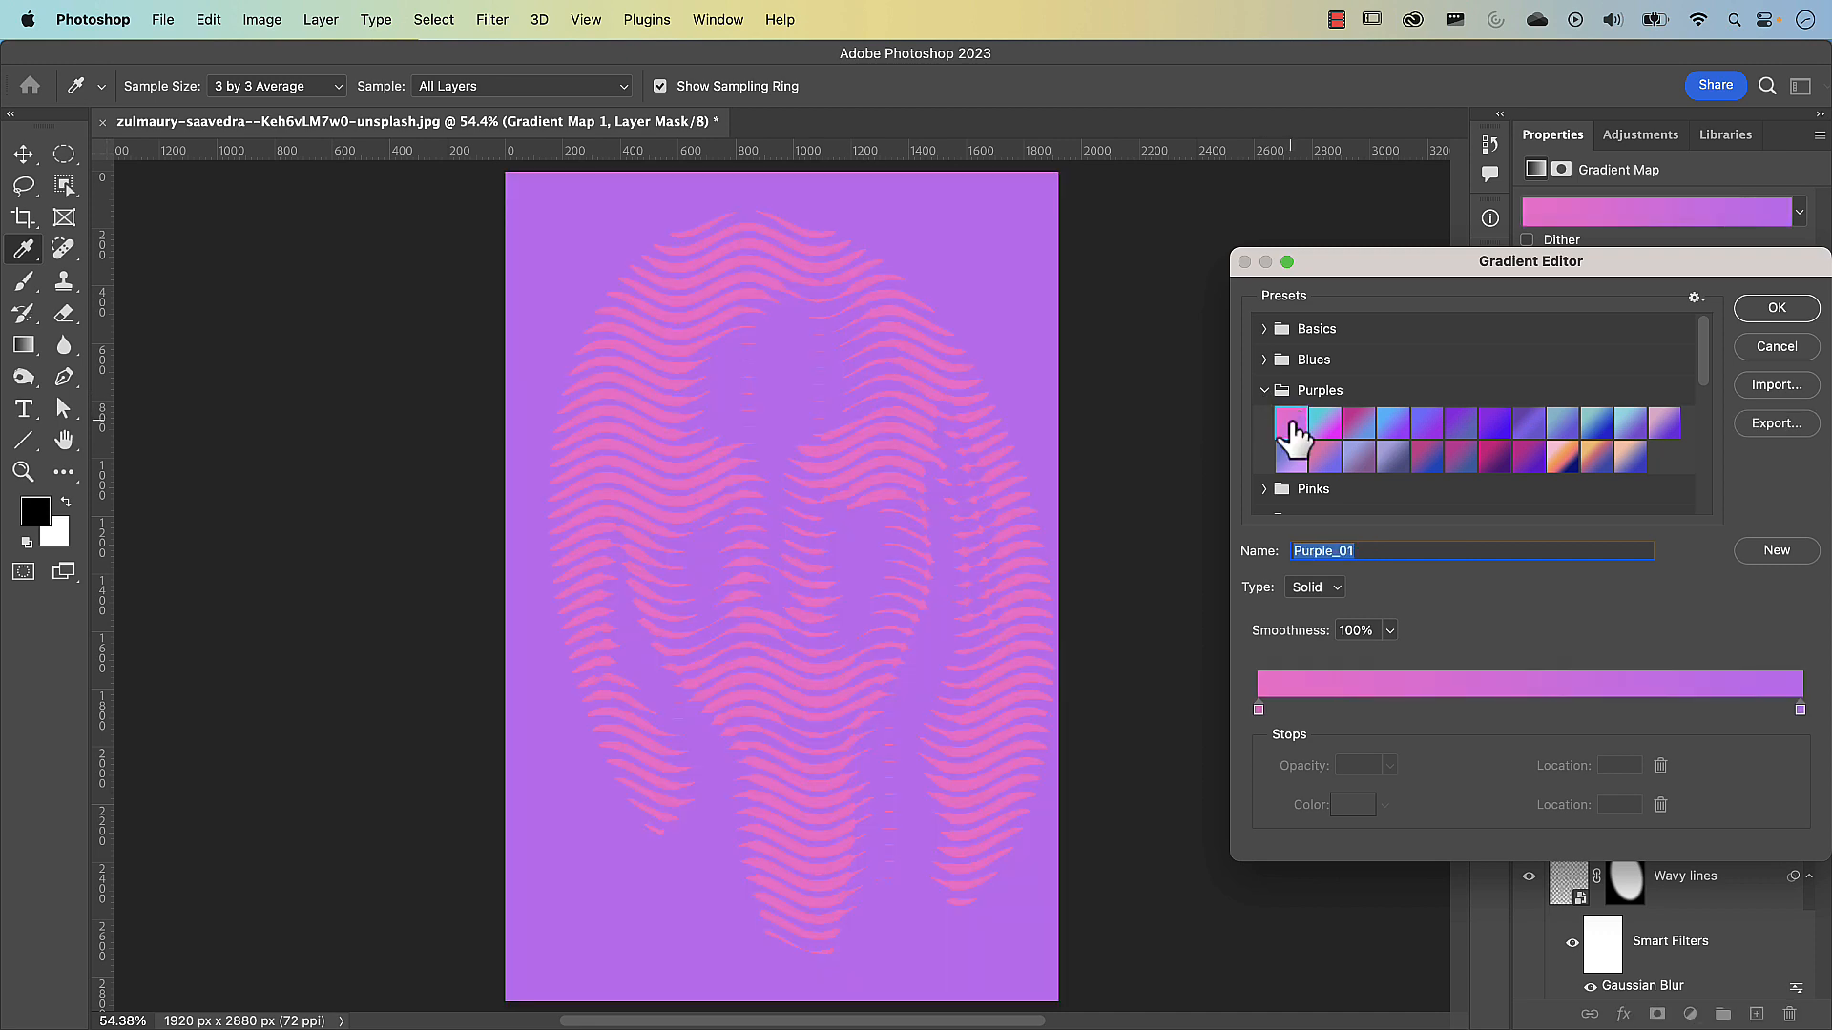
pyautogui.click(1359, 424)
pyautogui.click(1394, 424)
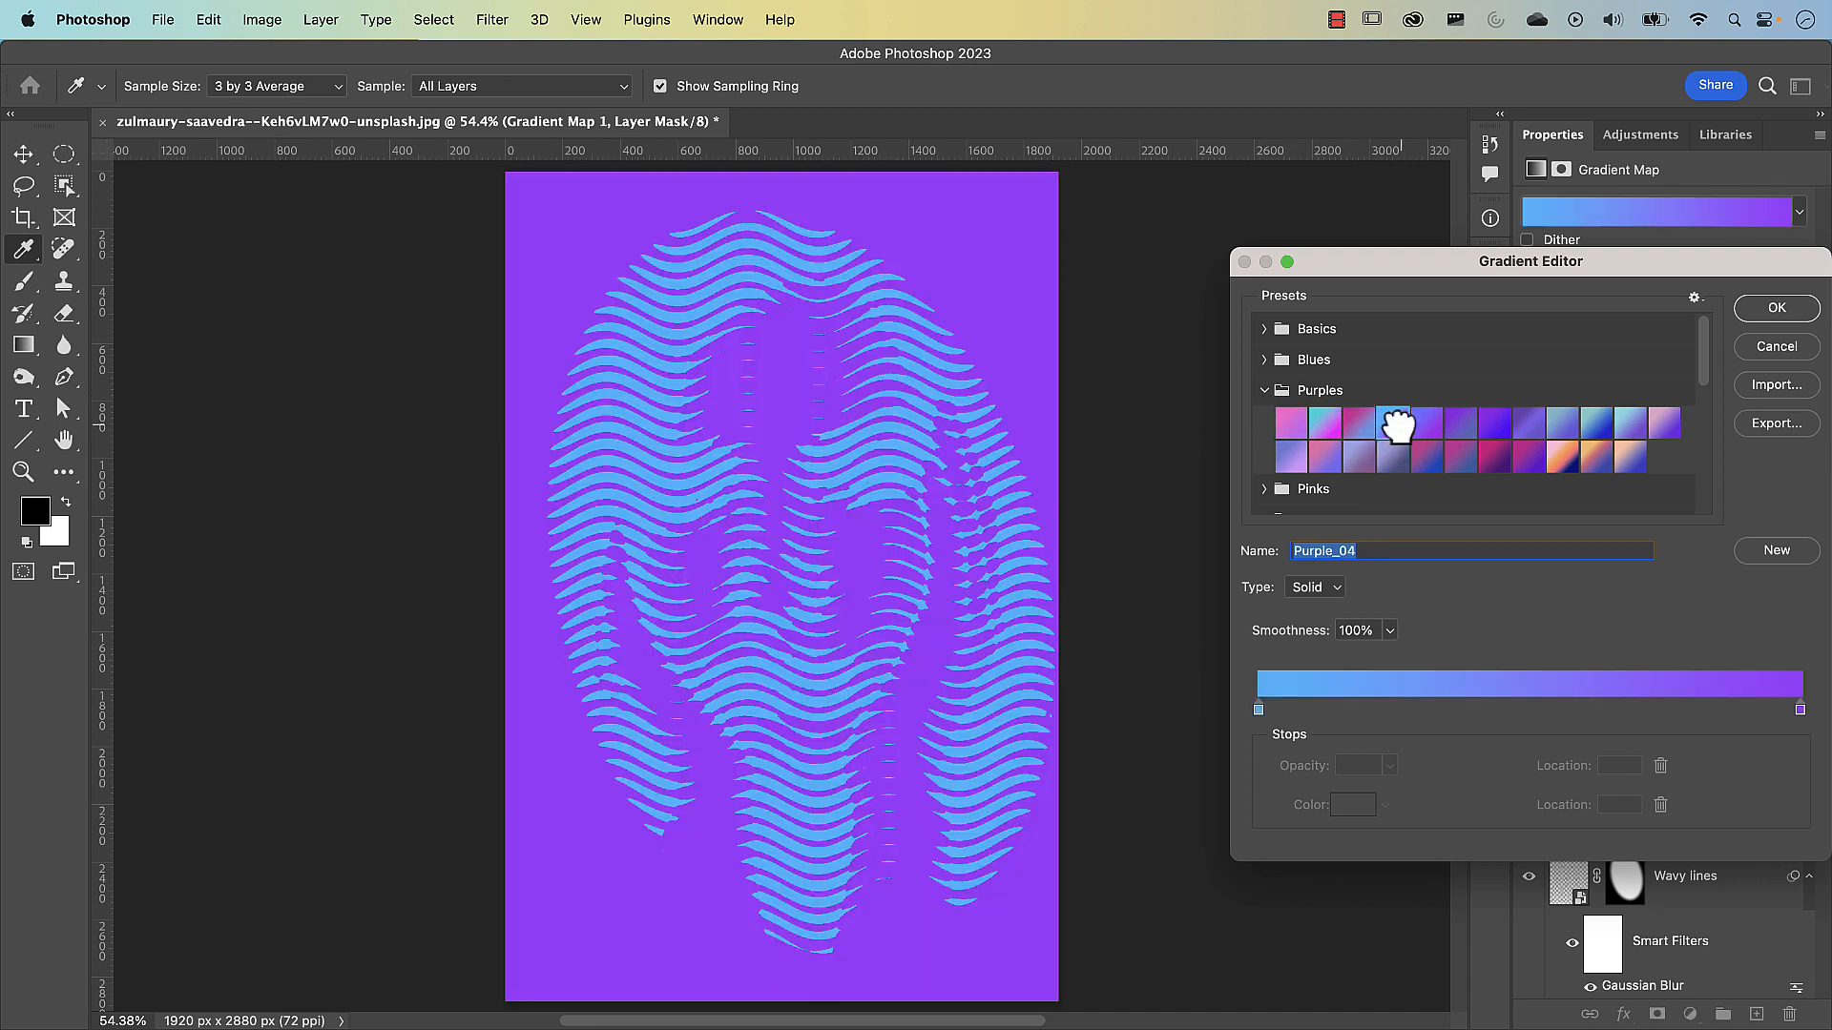
pyautogui.click(1561, 458)
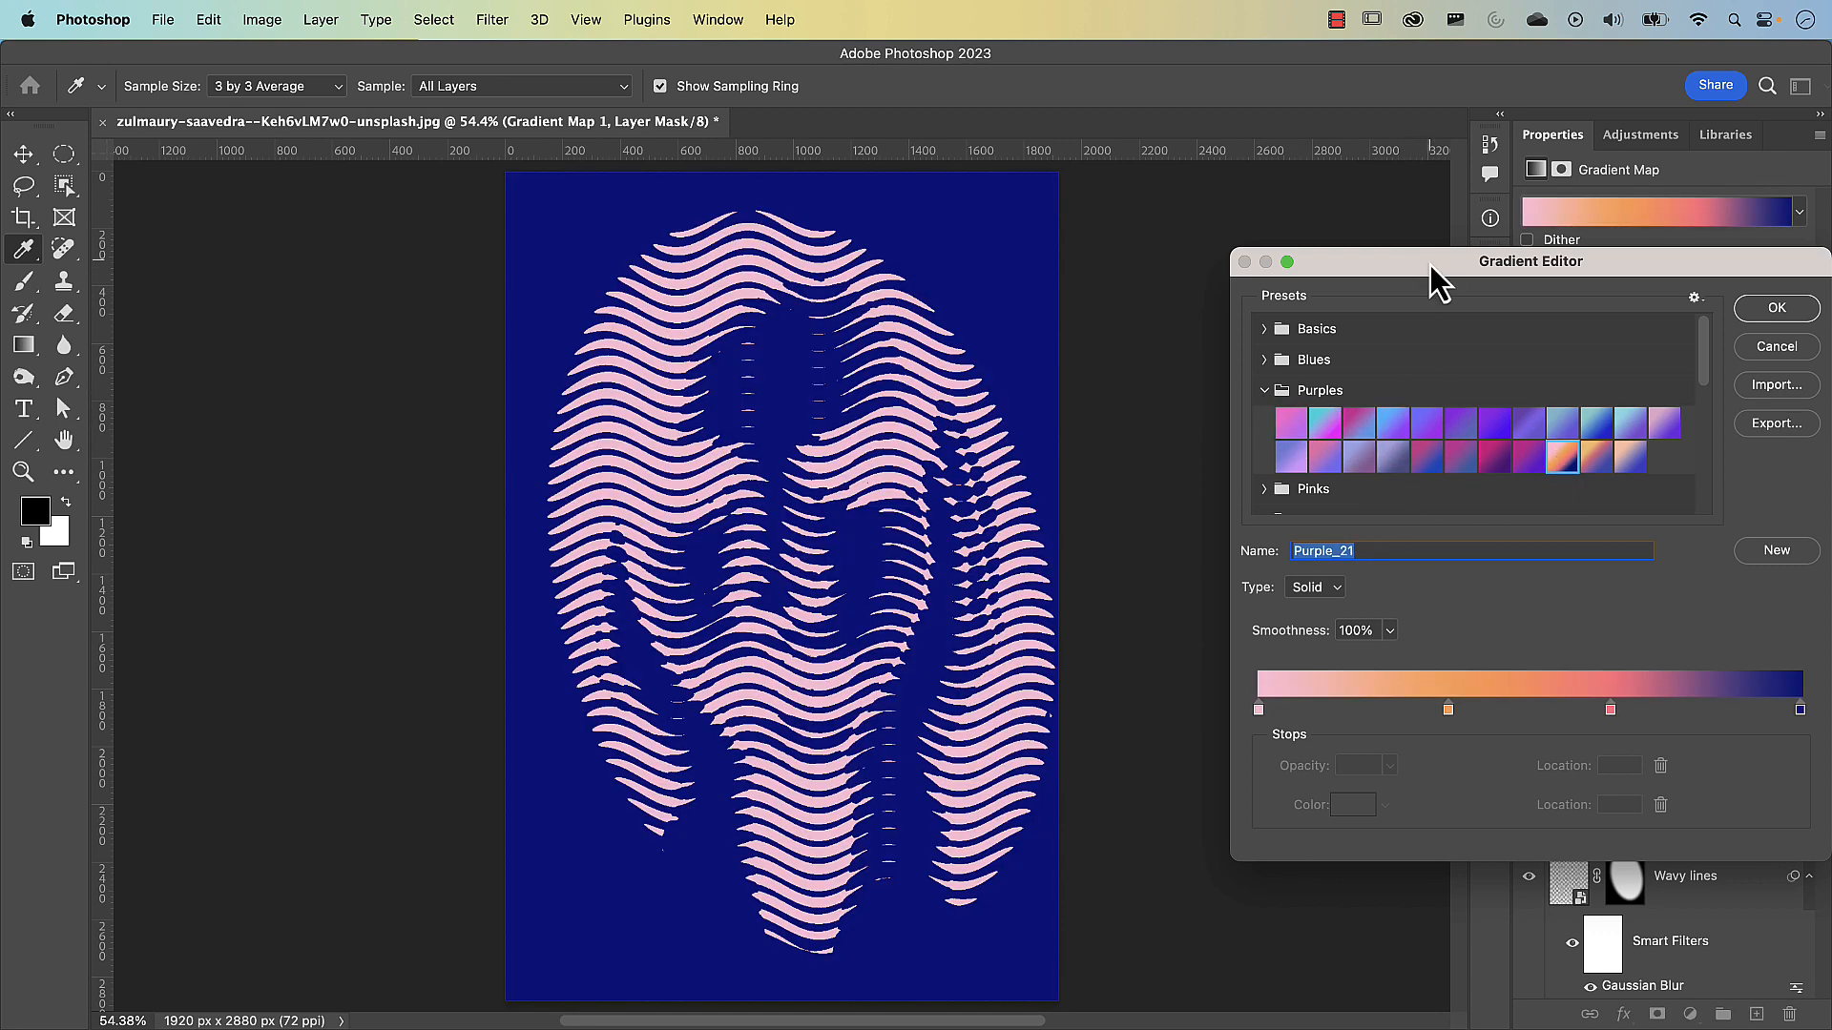
# Add four white color stops along the Purple_21 gradient, including ones at locations 42 and 74
pyautogui.moveTo(1430, 265); pyautogui.dragTo(1269, 143)
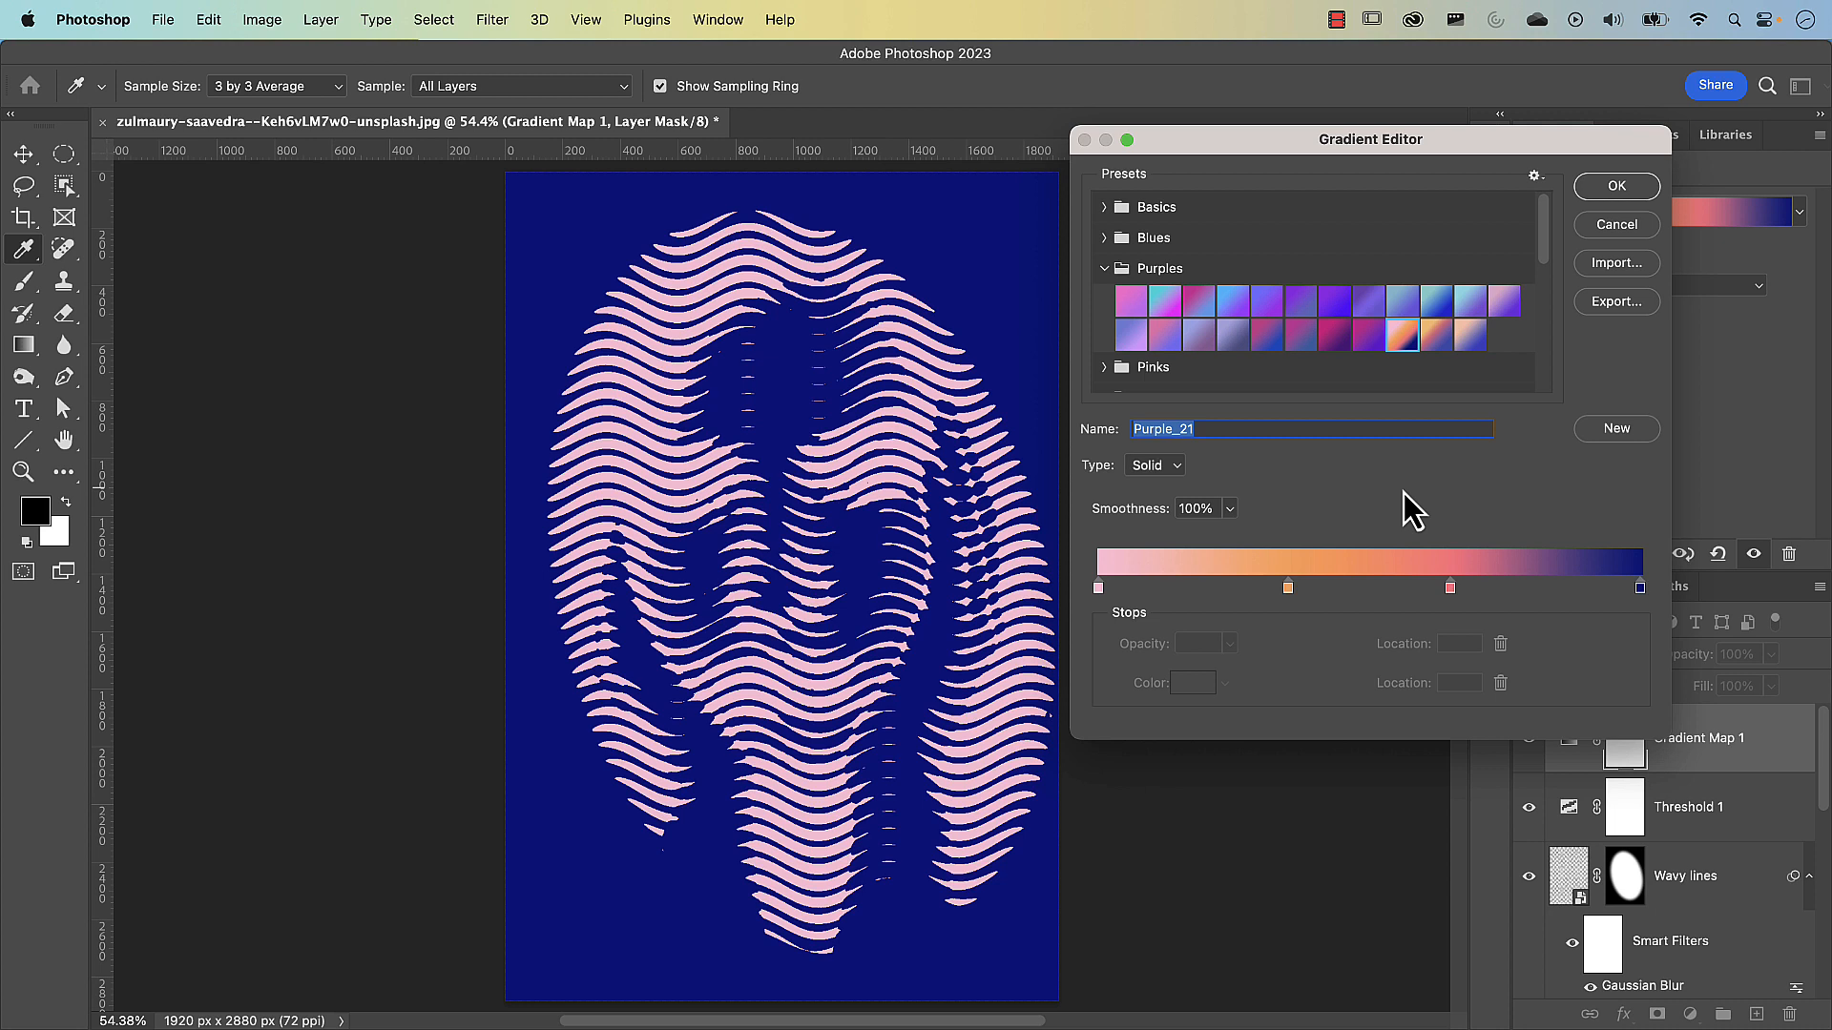
pyautogui.click(1242, 587)
pyautogui.click(1324, 588)
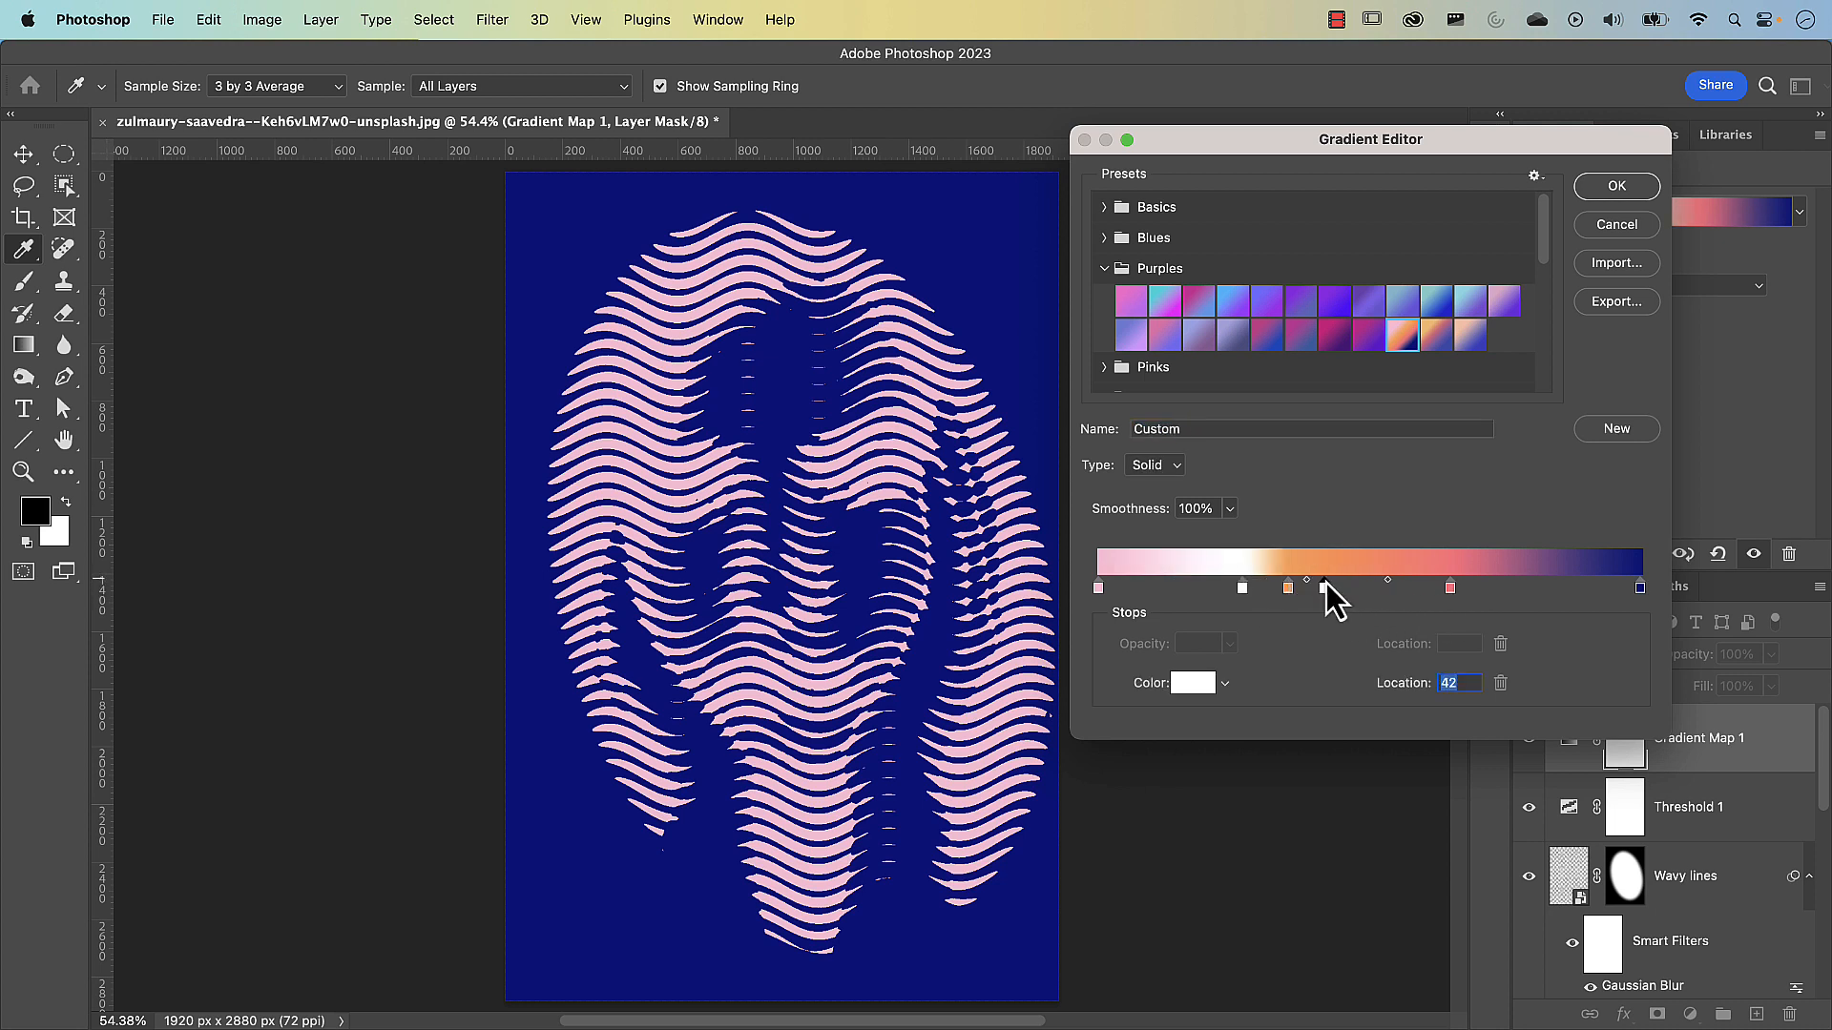
pyautogui.click(1479, 588)
pyautogui.click(1500, 587)
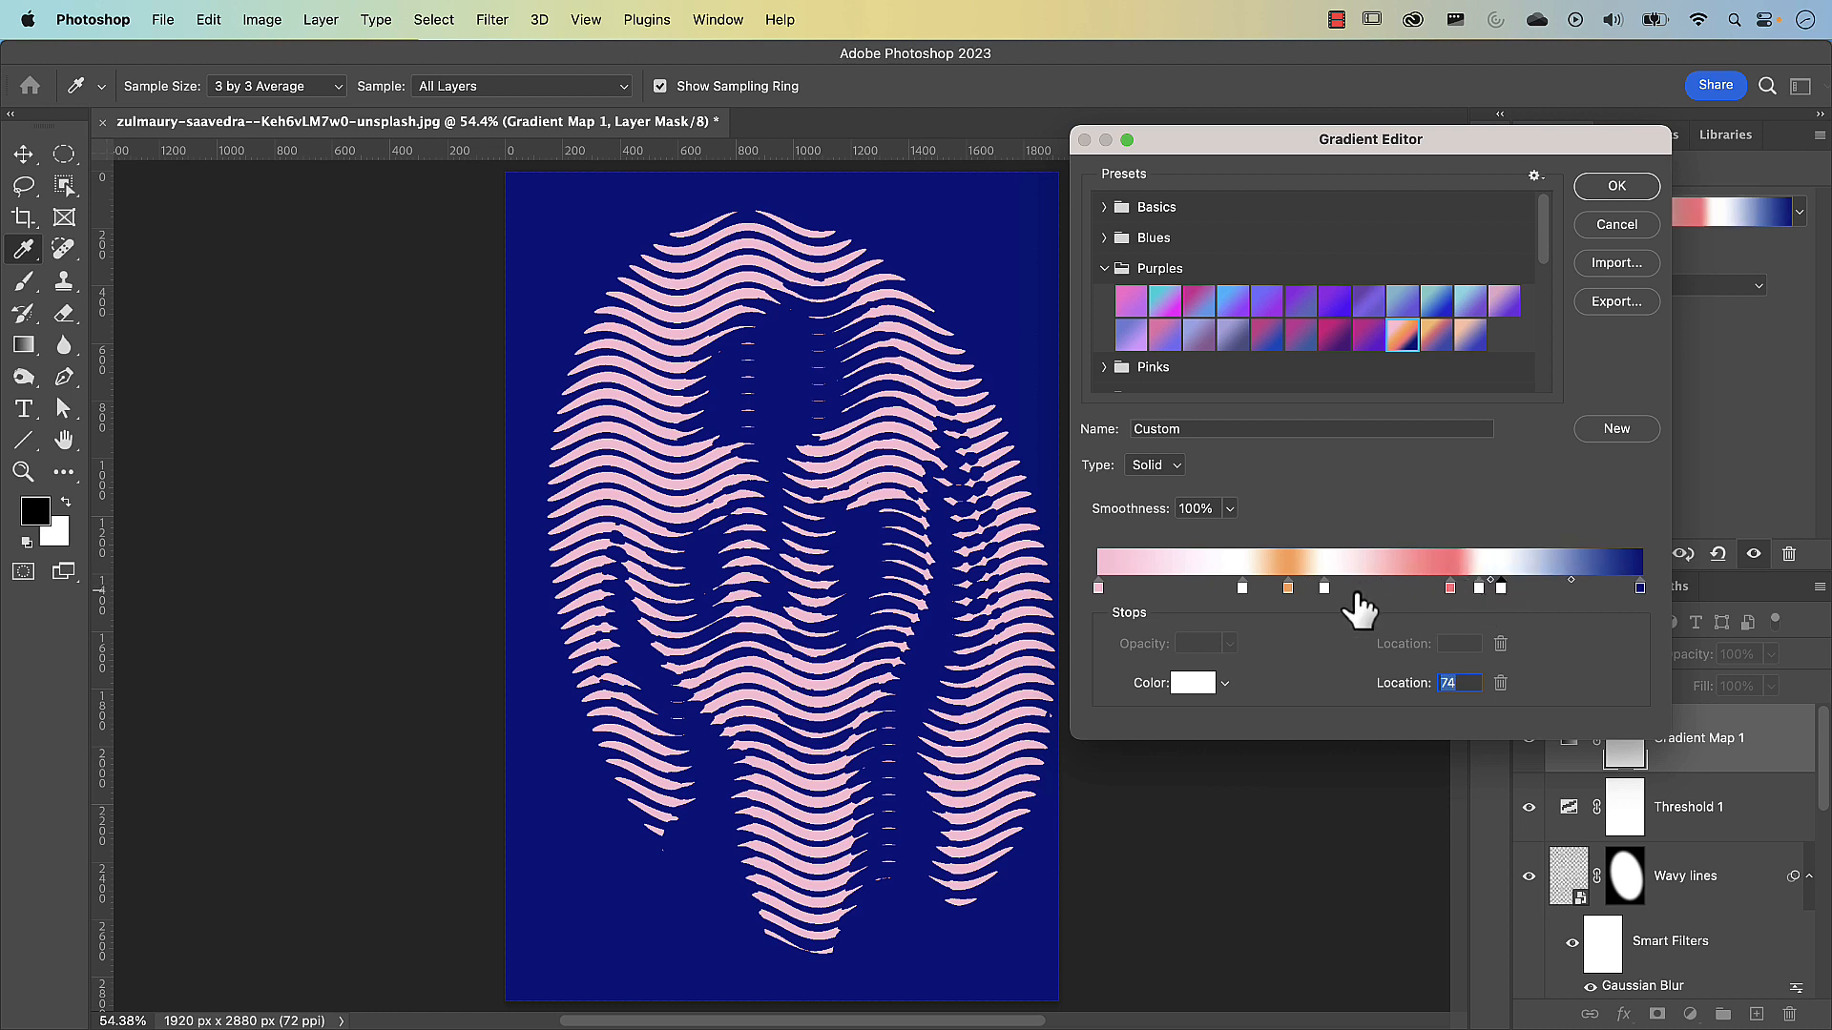
# Remove every color stop between the pink and navy ends, apply the gradient, and reverse its direction
pyautogui.moveTo(1324, 588); pyautogui.dragTo(1250, 637)
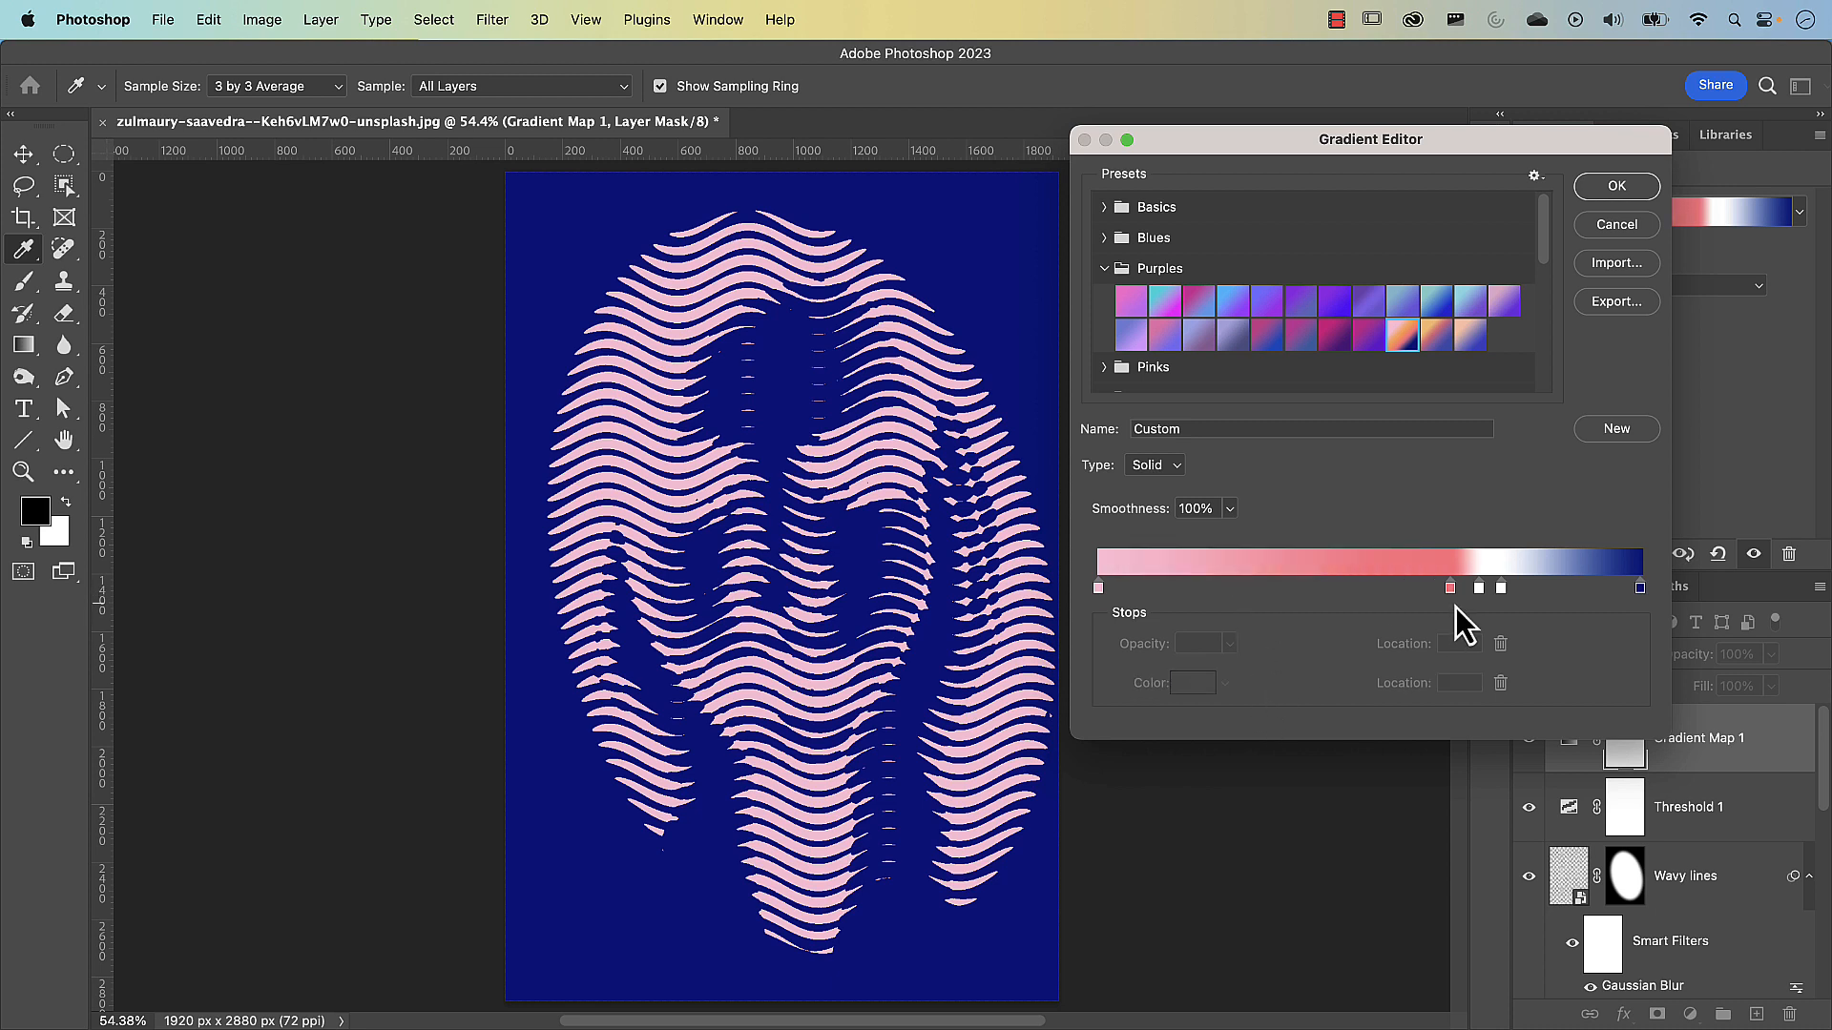
pyautogui.moveTo(1452, 589); pyautogui.dragTo(1508, 639)
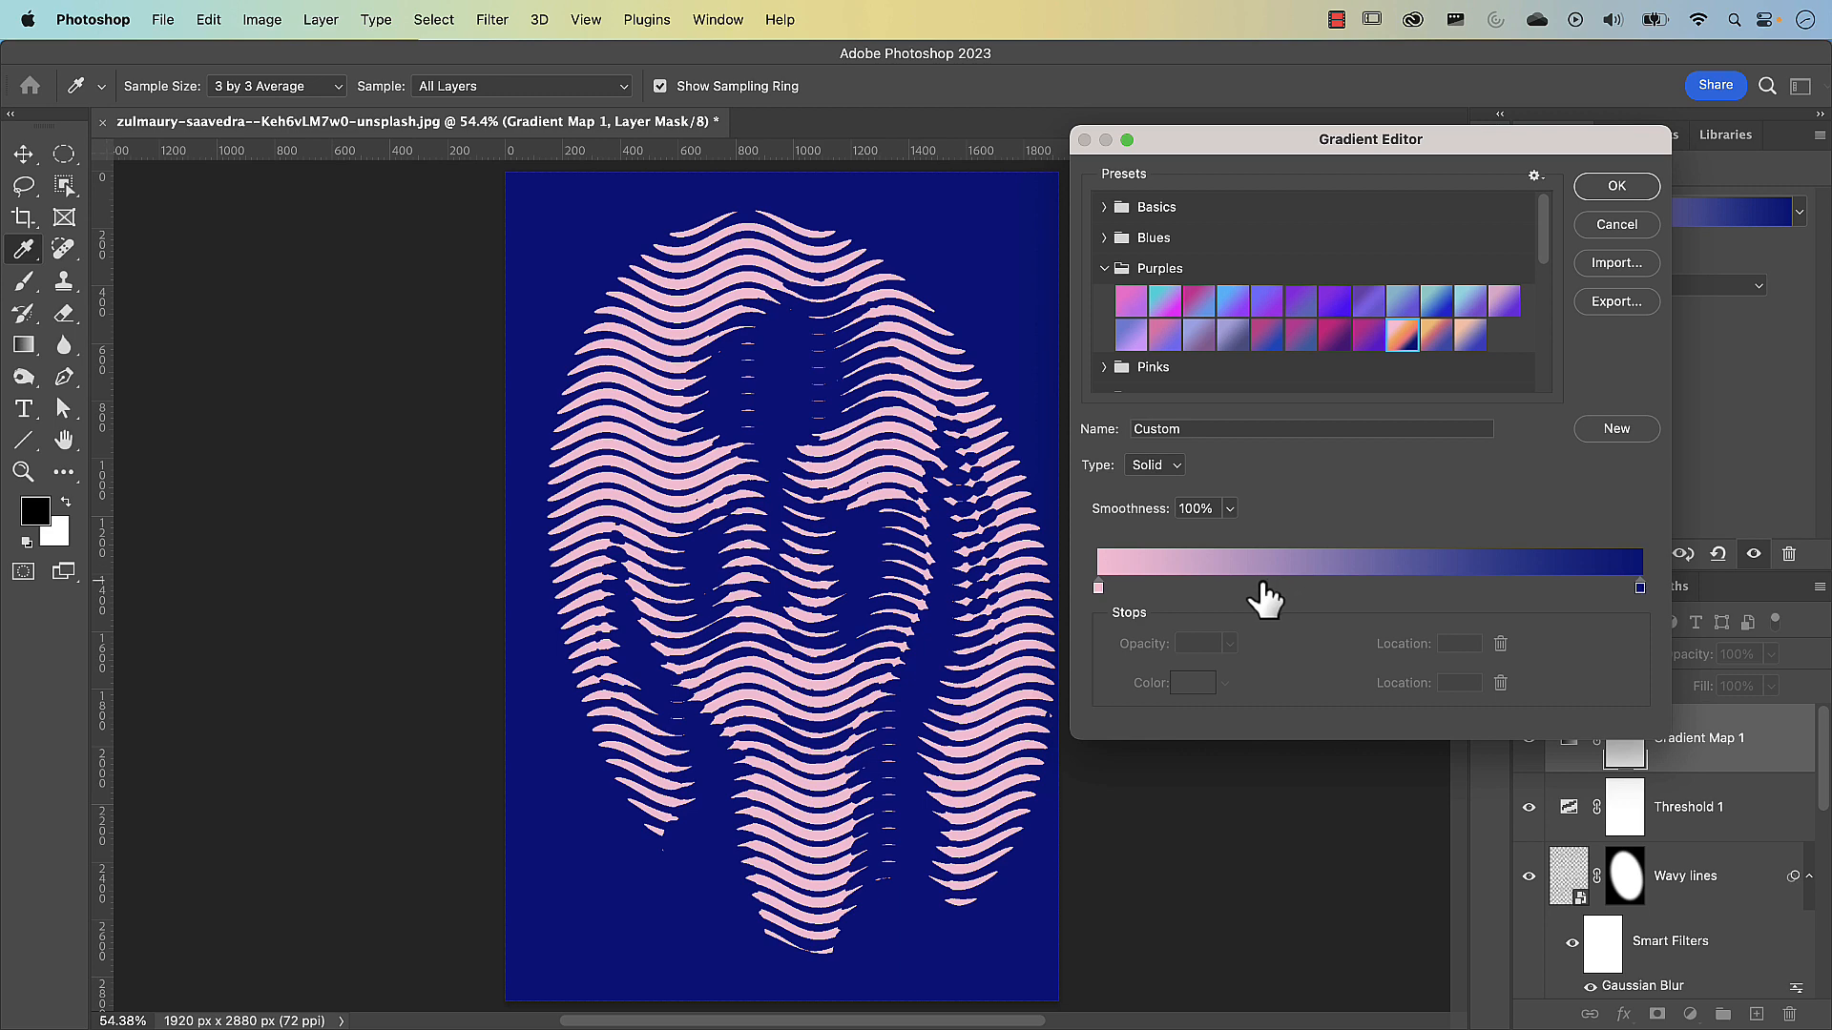
pyautogui.click(1615, 187)
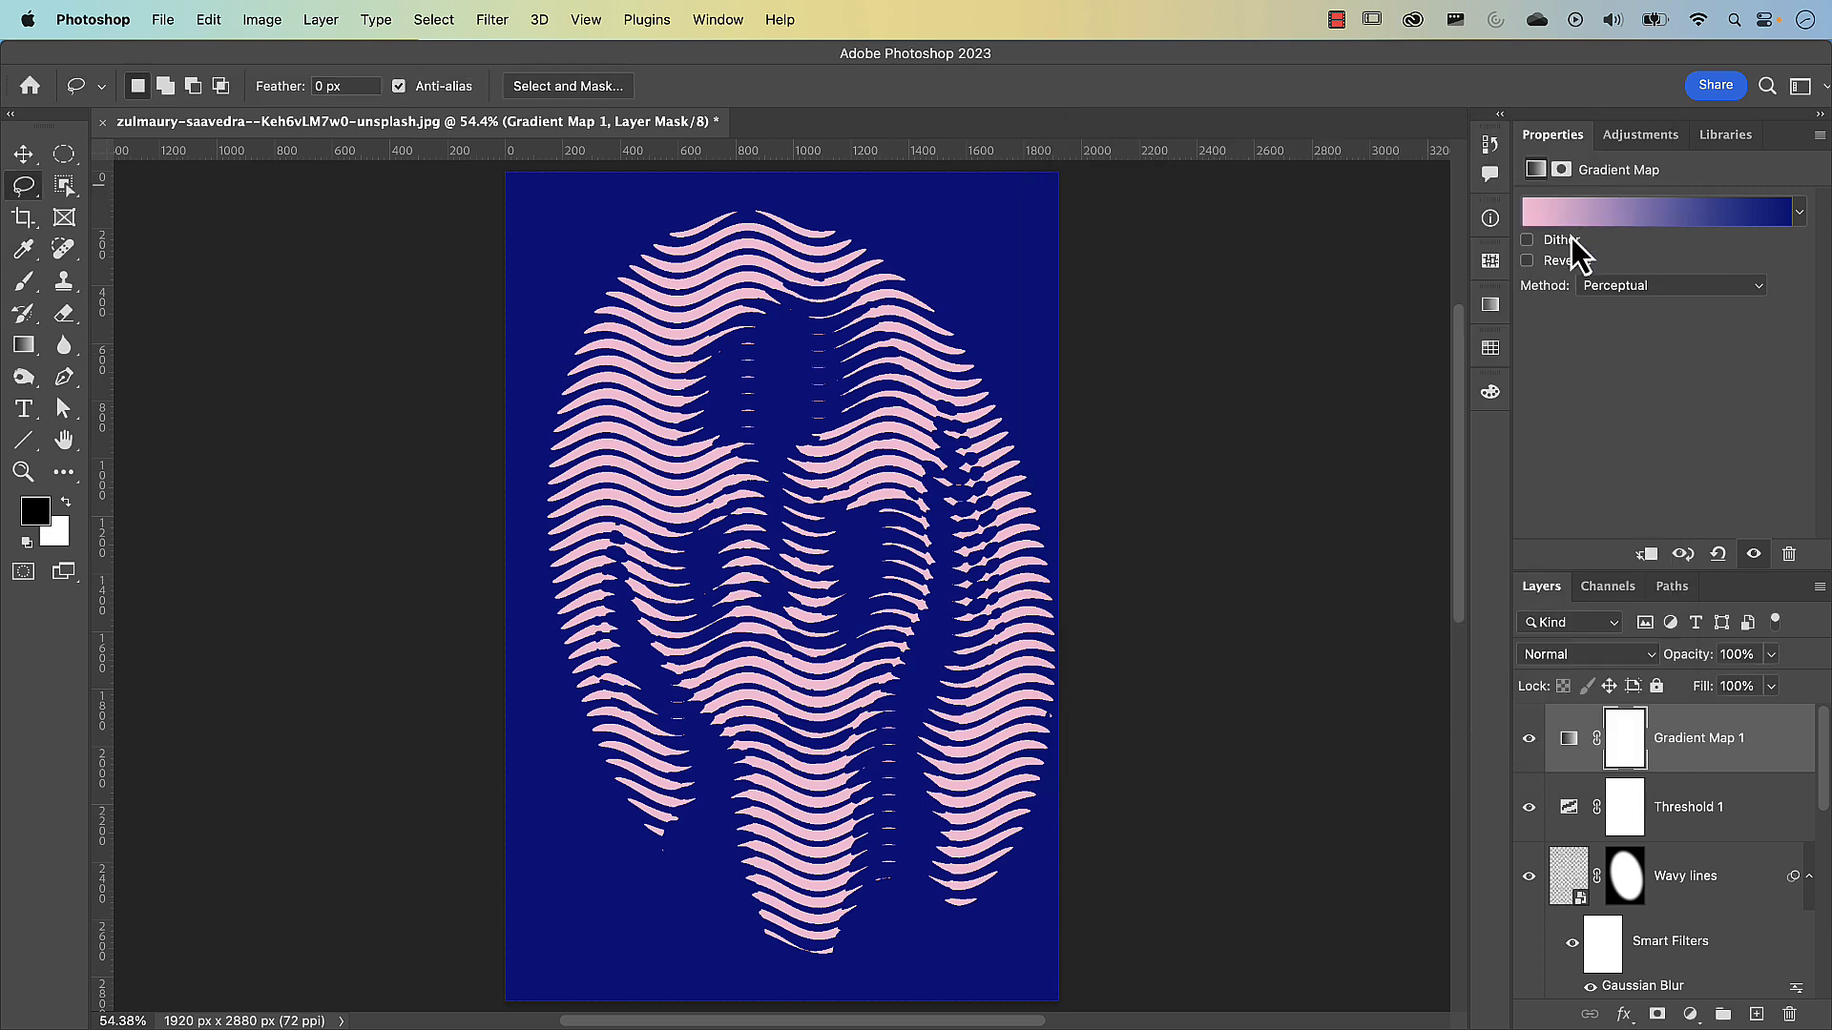
pyautogui.click(1529, 266)
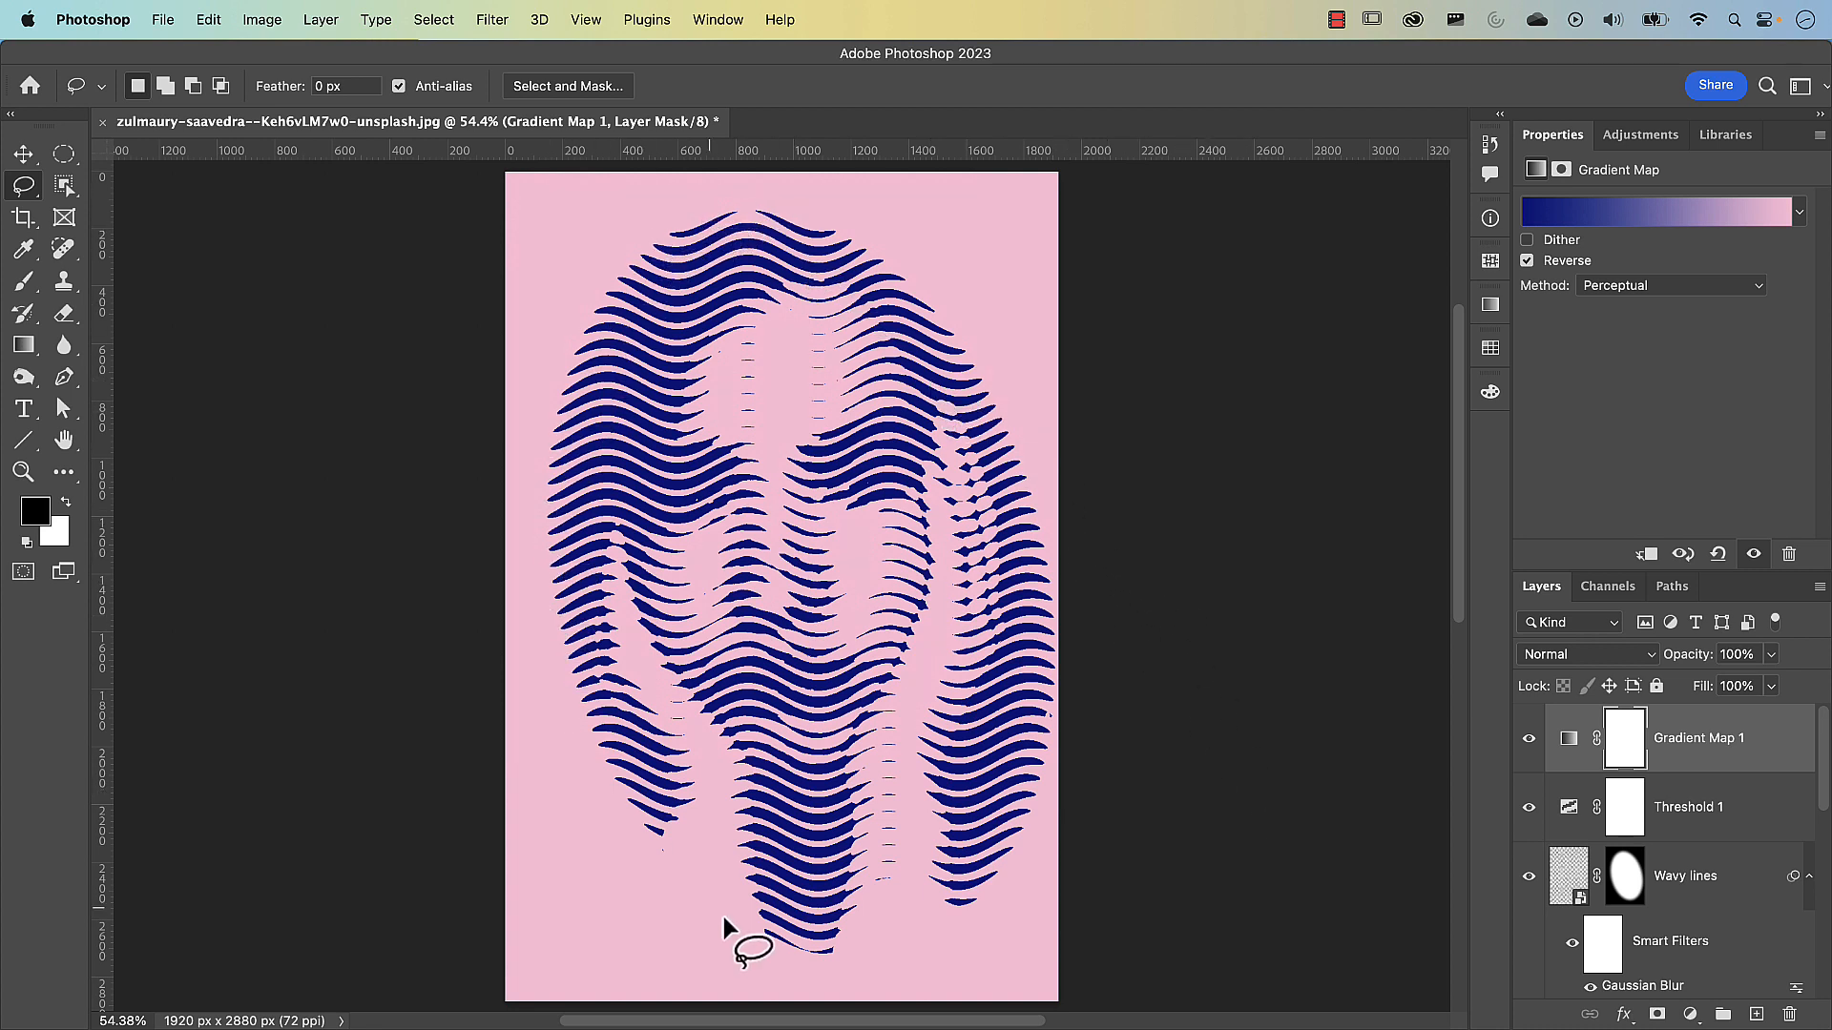
# Disable the layer mask on Wavy lines and hide the Model layer
pyautogui.keyDown('shift'); pyautogui.click(1634, 892); pyautogui.keyUp('shift')
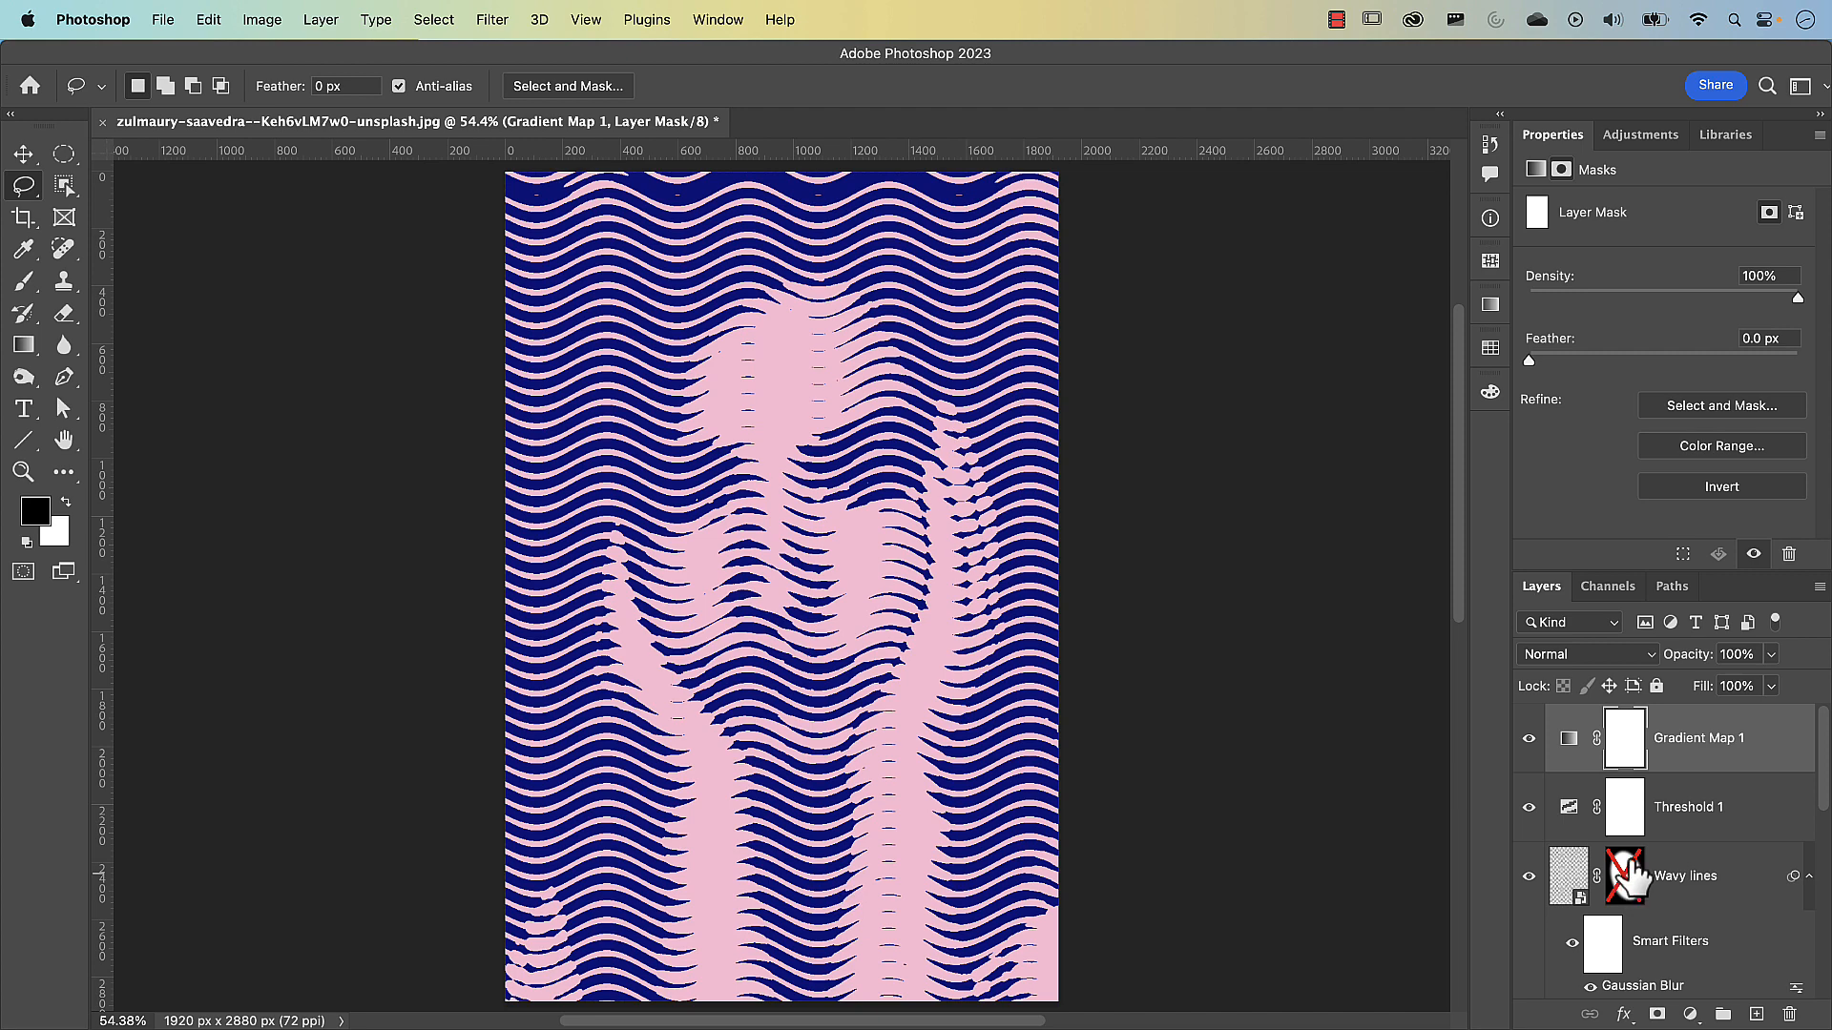
pyautogui.scroll(-5, 1634, 876)
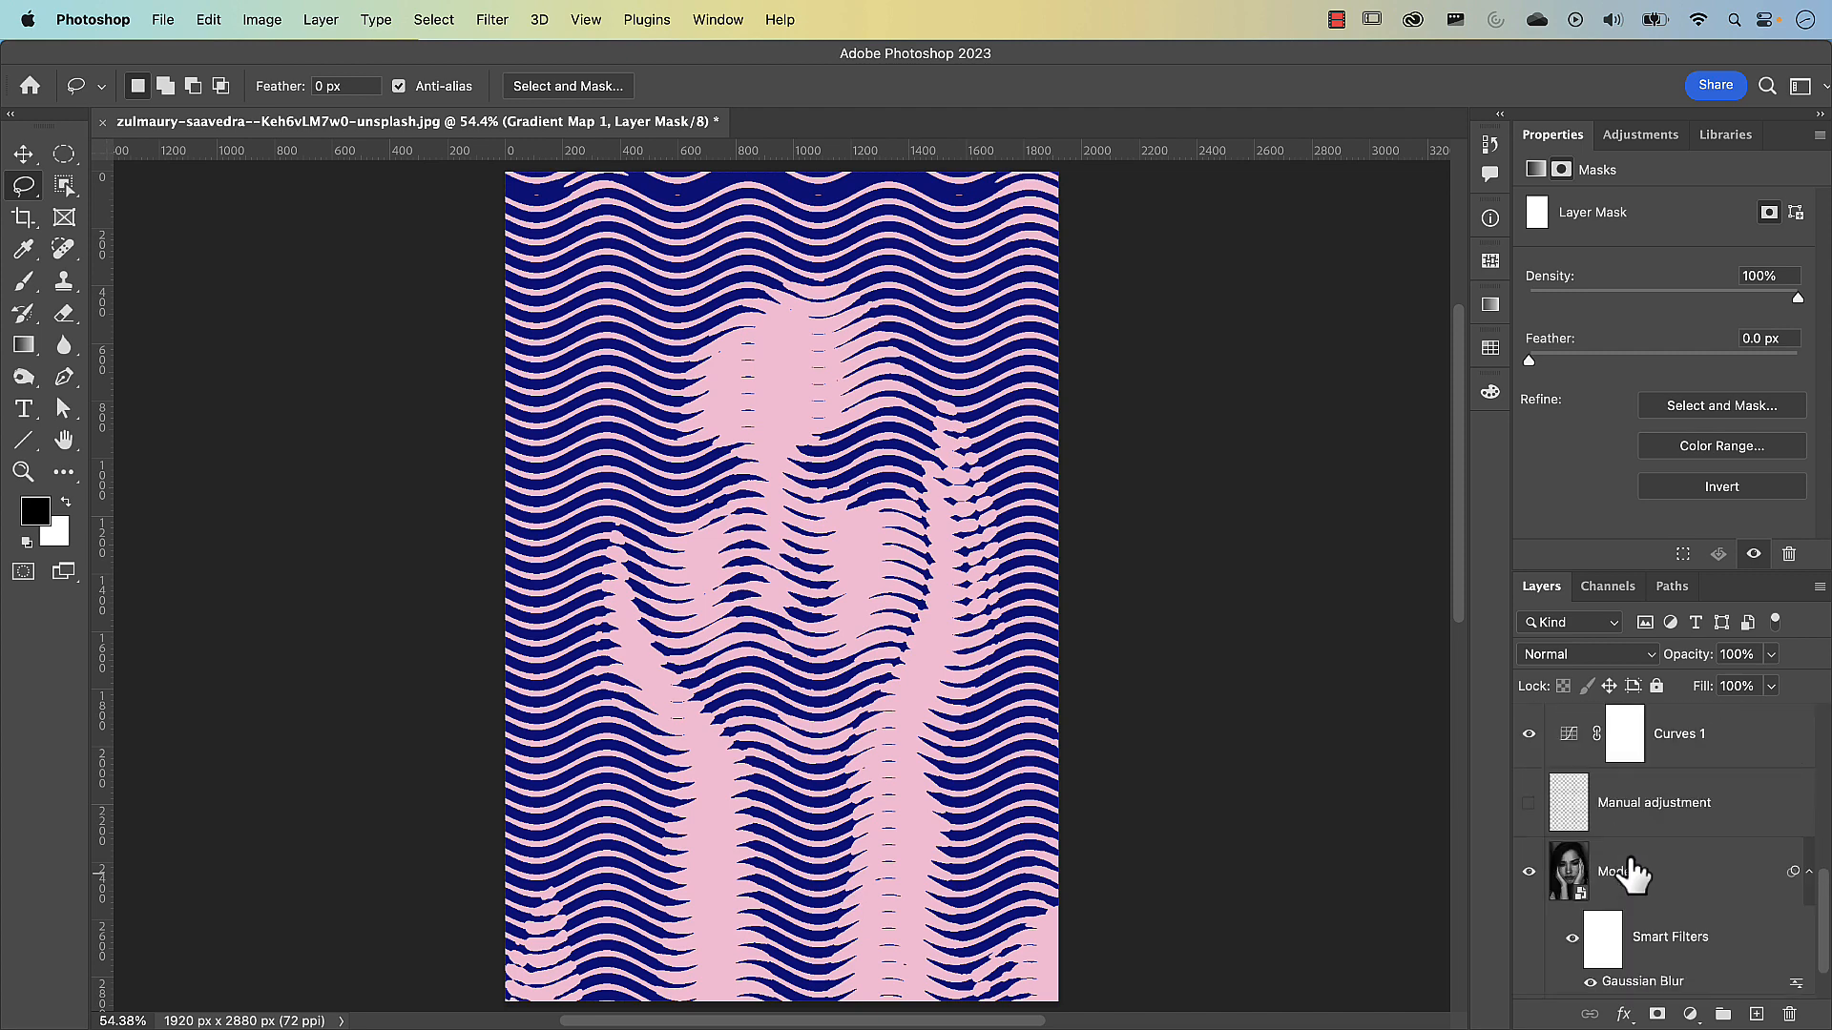
pyautogui.click(1529, 872)
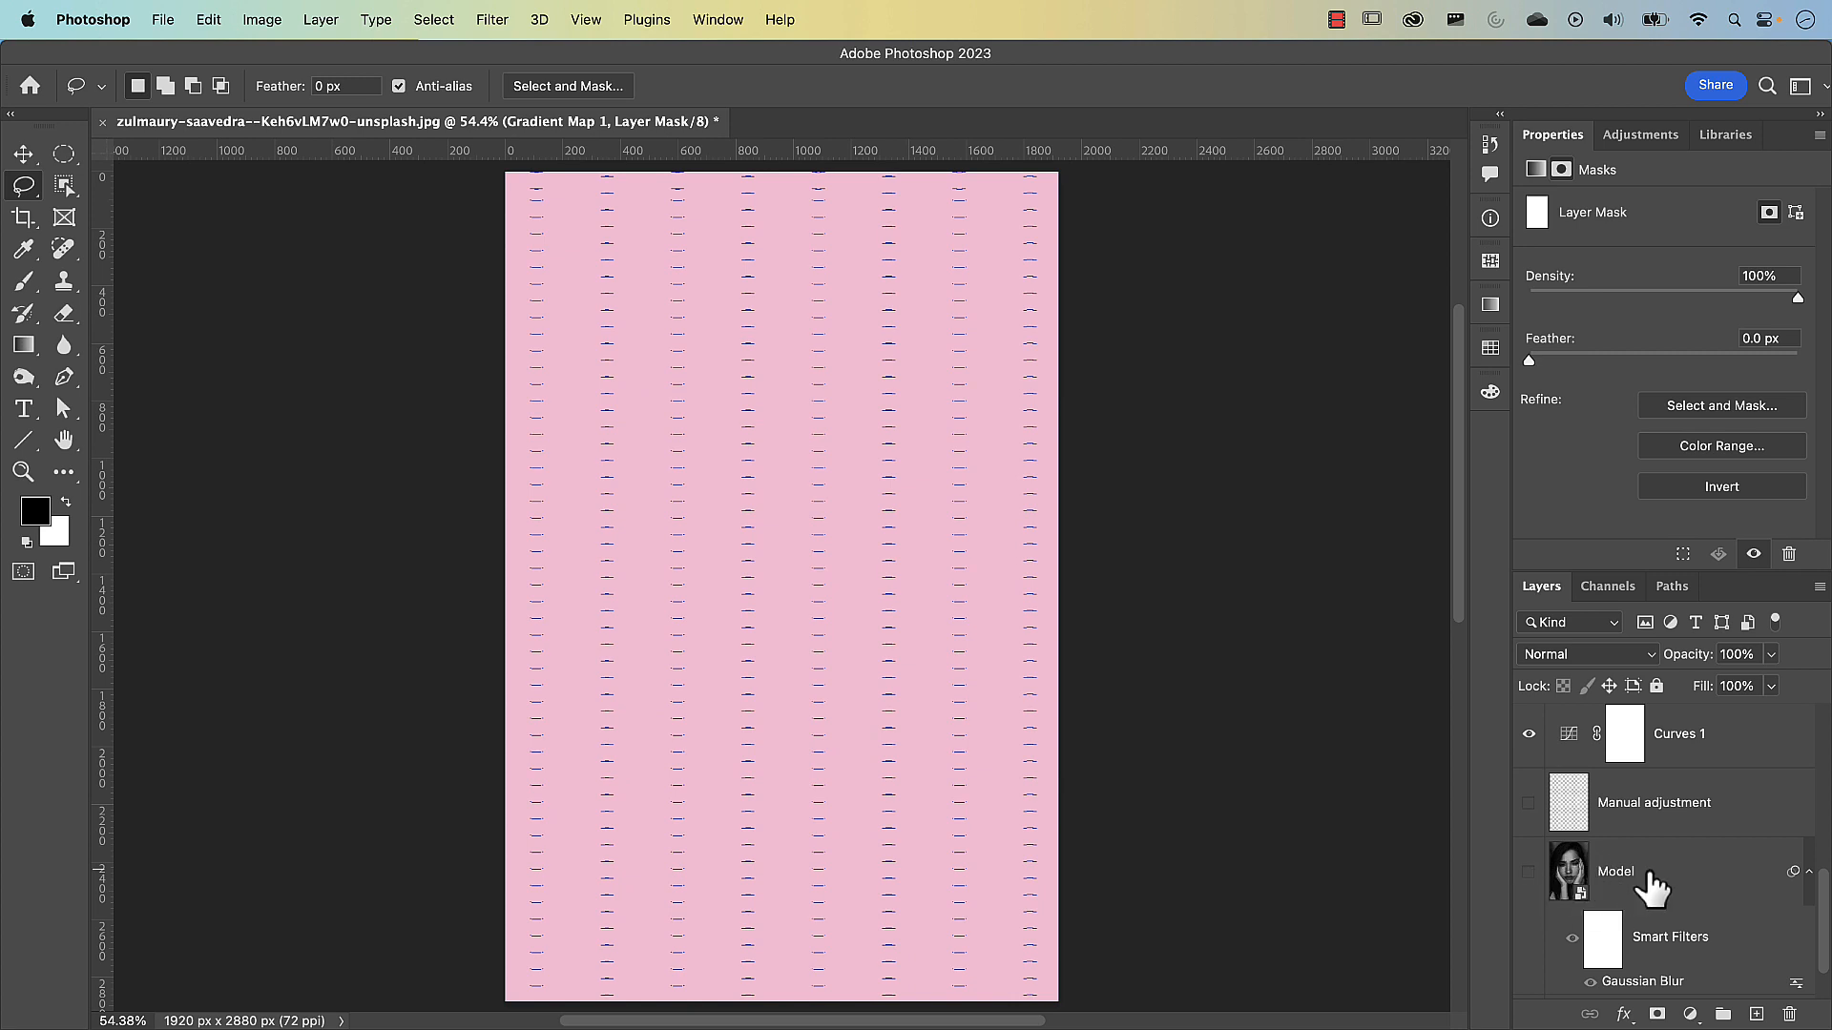
# Create a new empty layer directly above the Model layer
pyautogui.click(1621, 882)
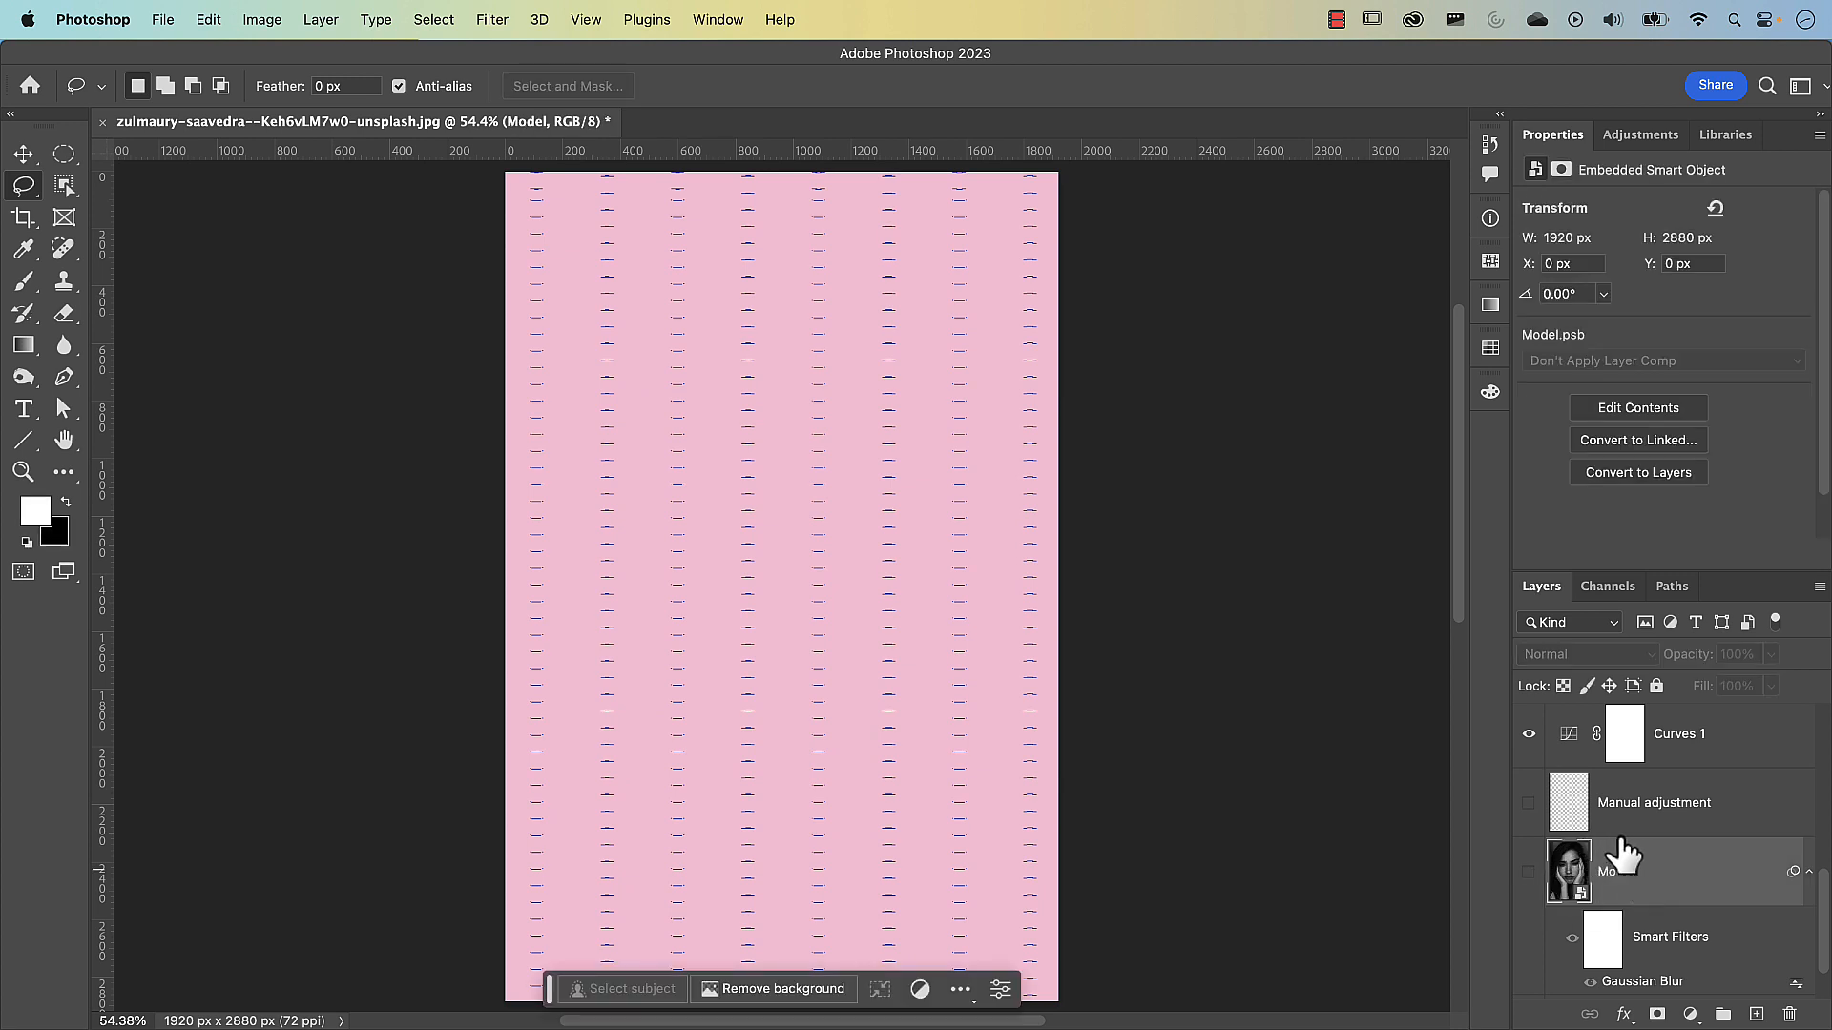
pyautogui.click(1756, 1014)
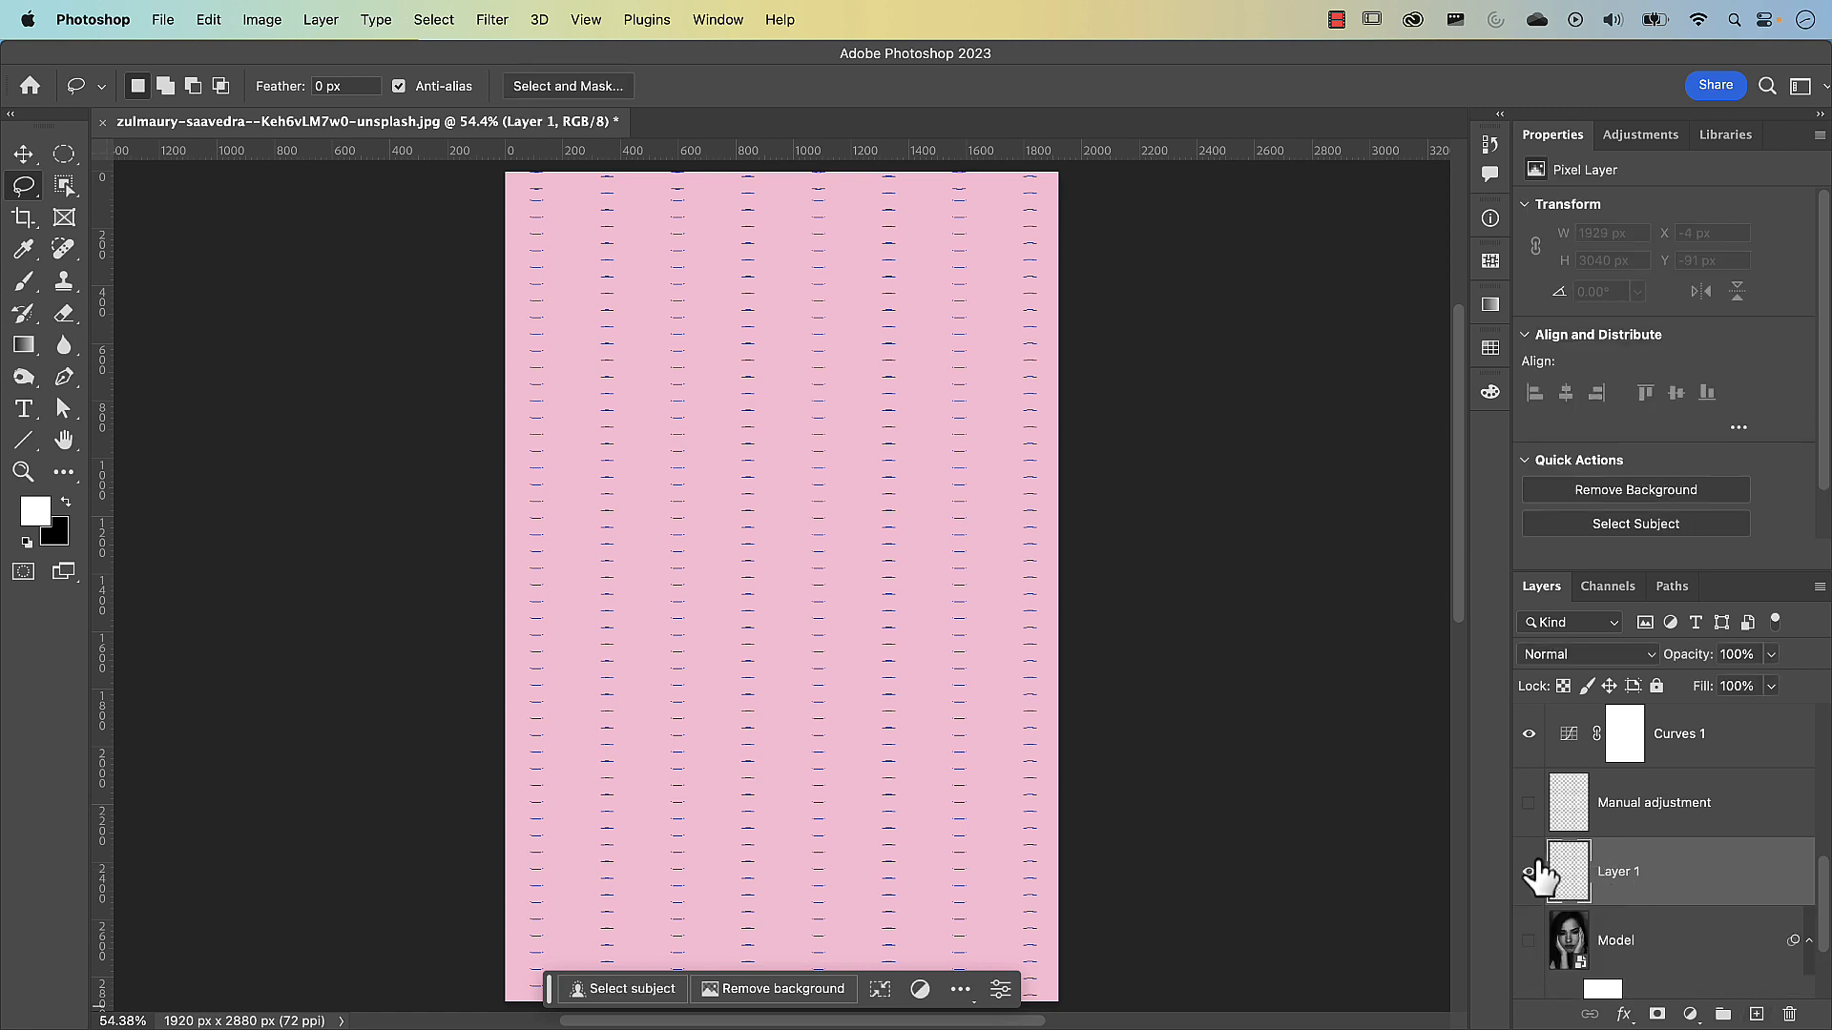
# Rename the new empty layer above Model as Text
pyautogui.doubleClick(1623, 868)
pyautogui.write('Text')
pyautogui.press('Return')
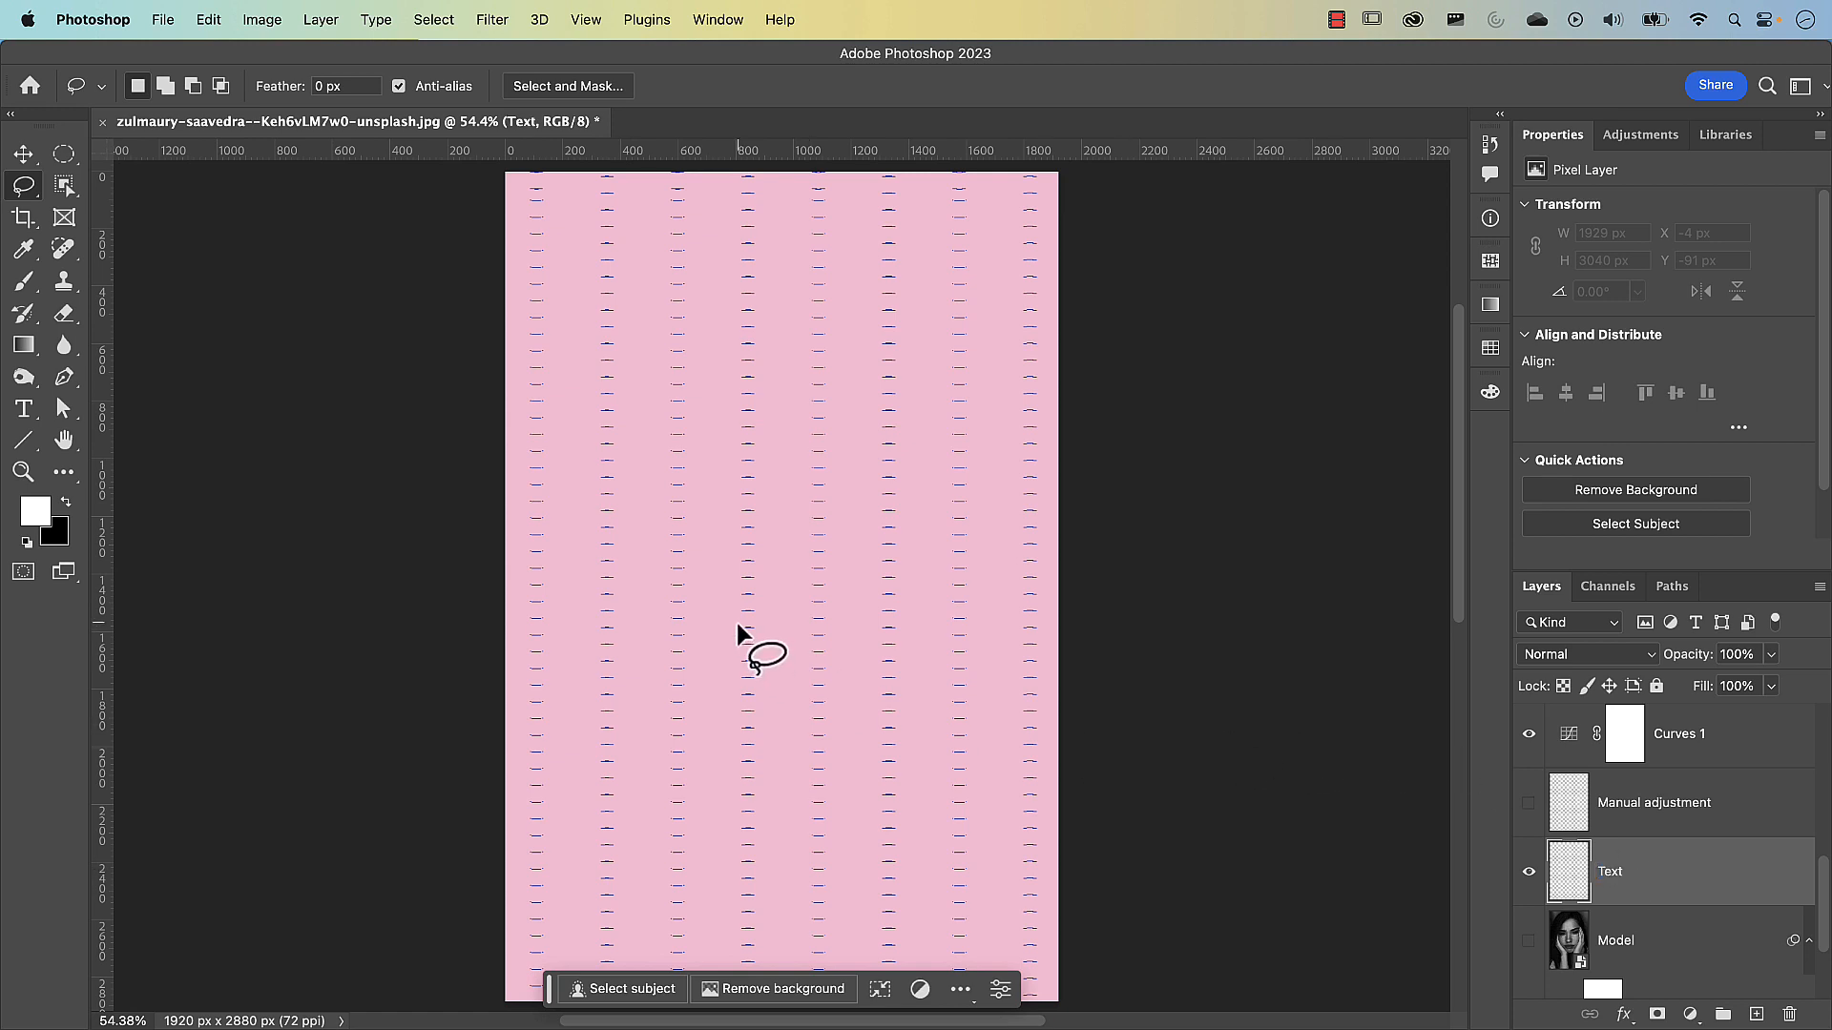
# Add the word HELLO to the Text layer as horizontal type in 590 pt Heavitas and select all its letters
pyautogui.press('t')
pyautogui.click(582, 563)
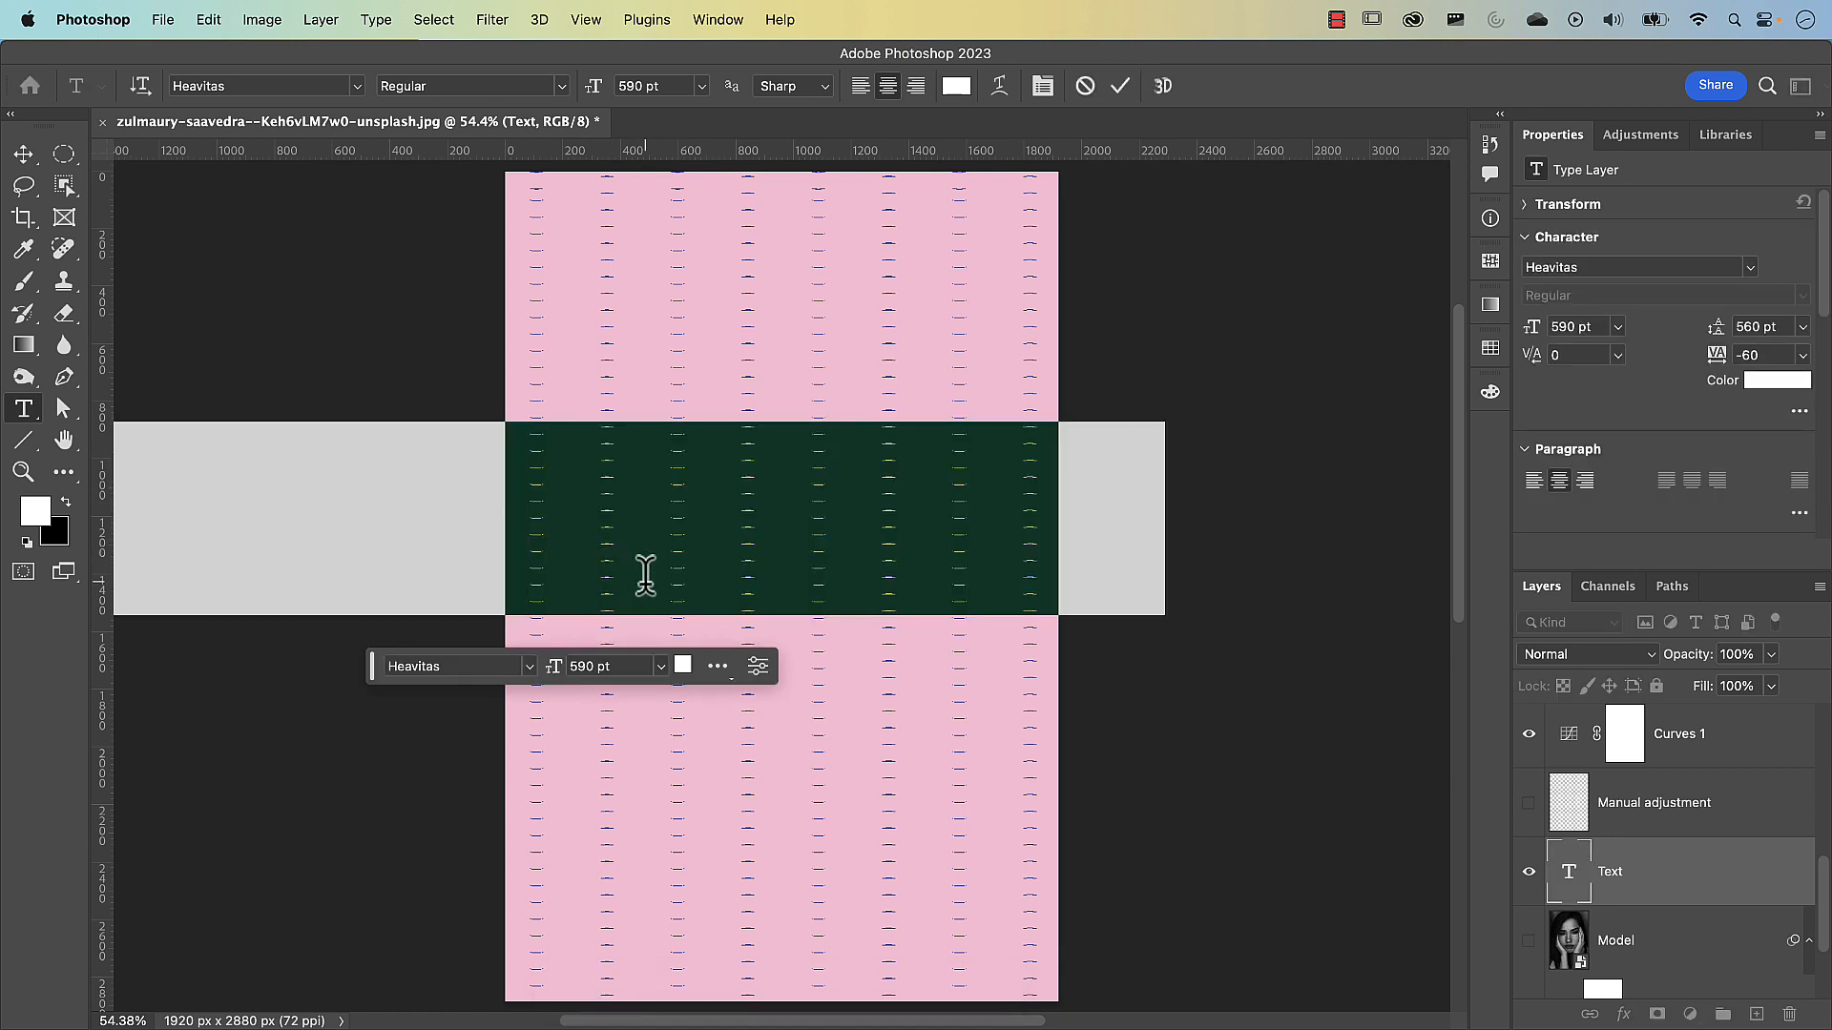
pyautogui.press('BackSpace')
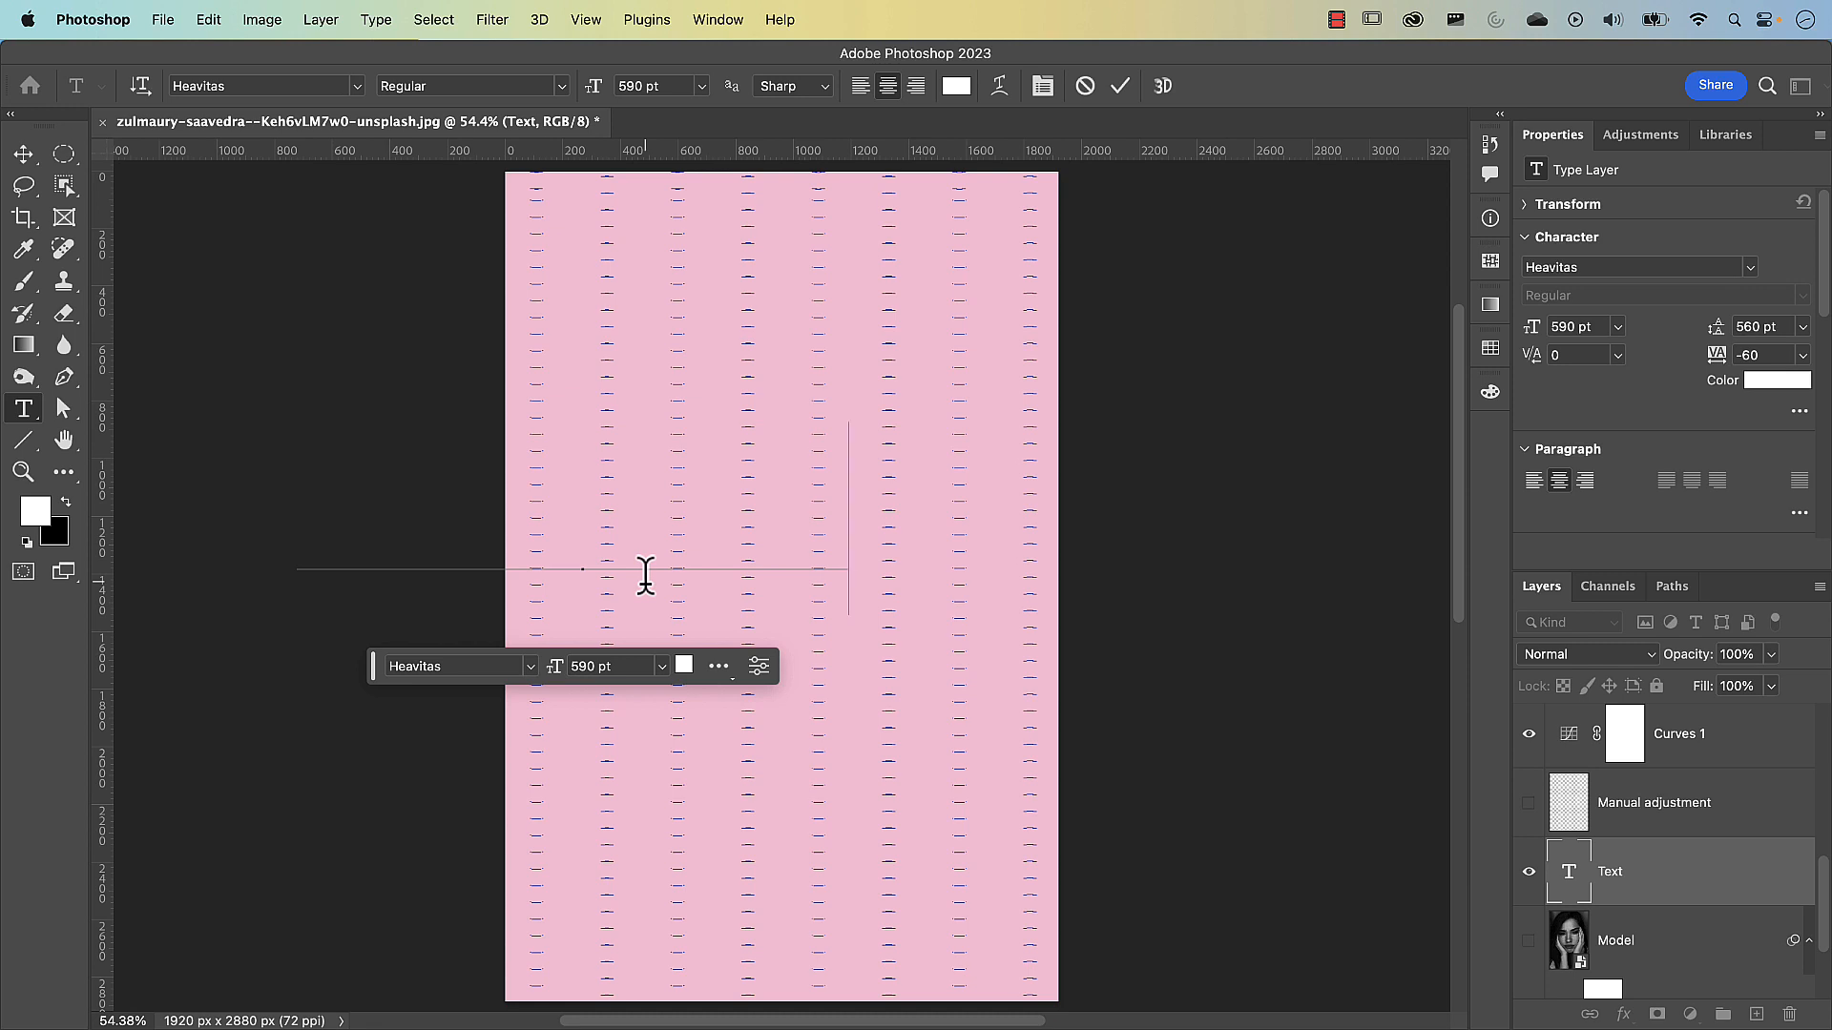
pyautogui.press('super+a')
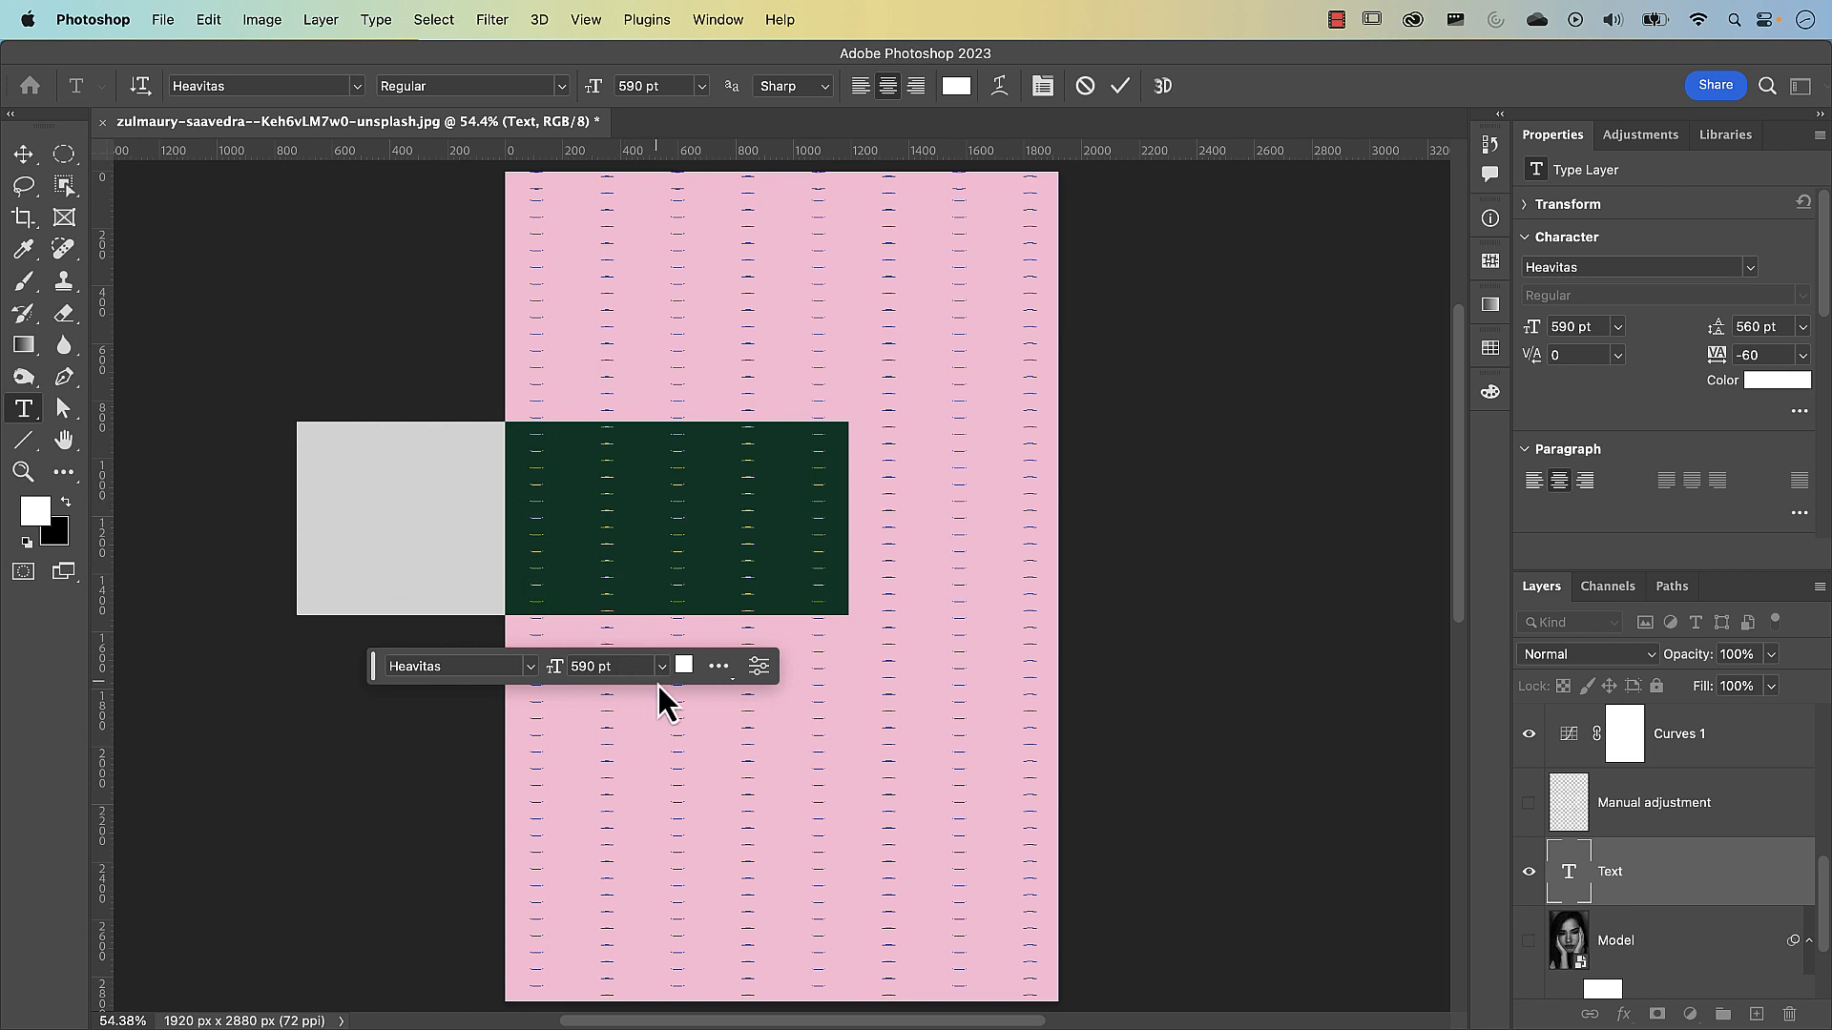
# Set the color of the HELLO text to black (#000000) and commit the text edit
pyautogui.click(684, 666)
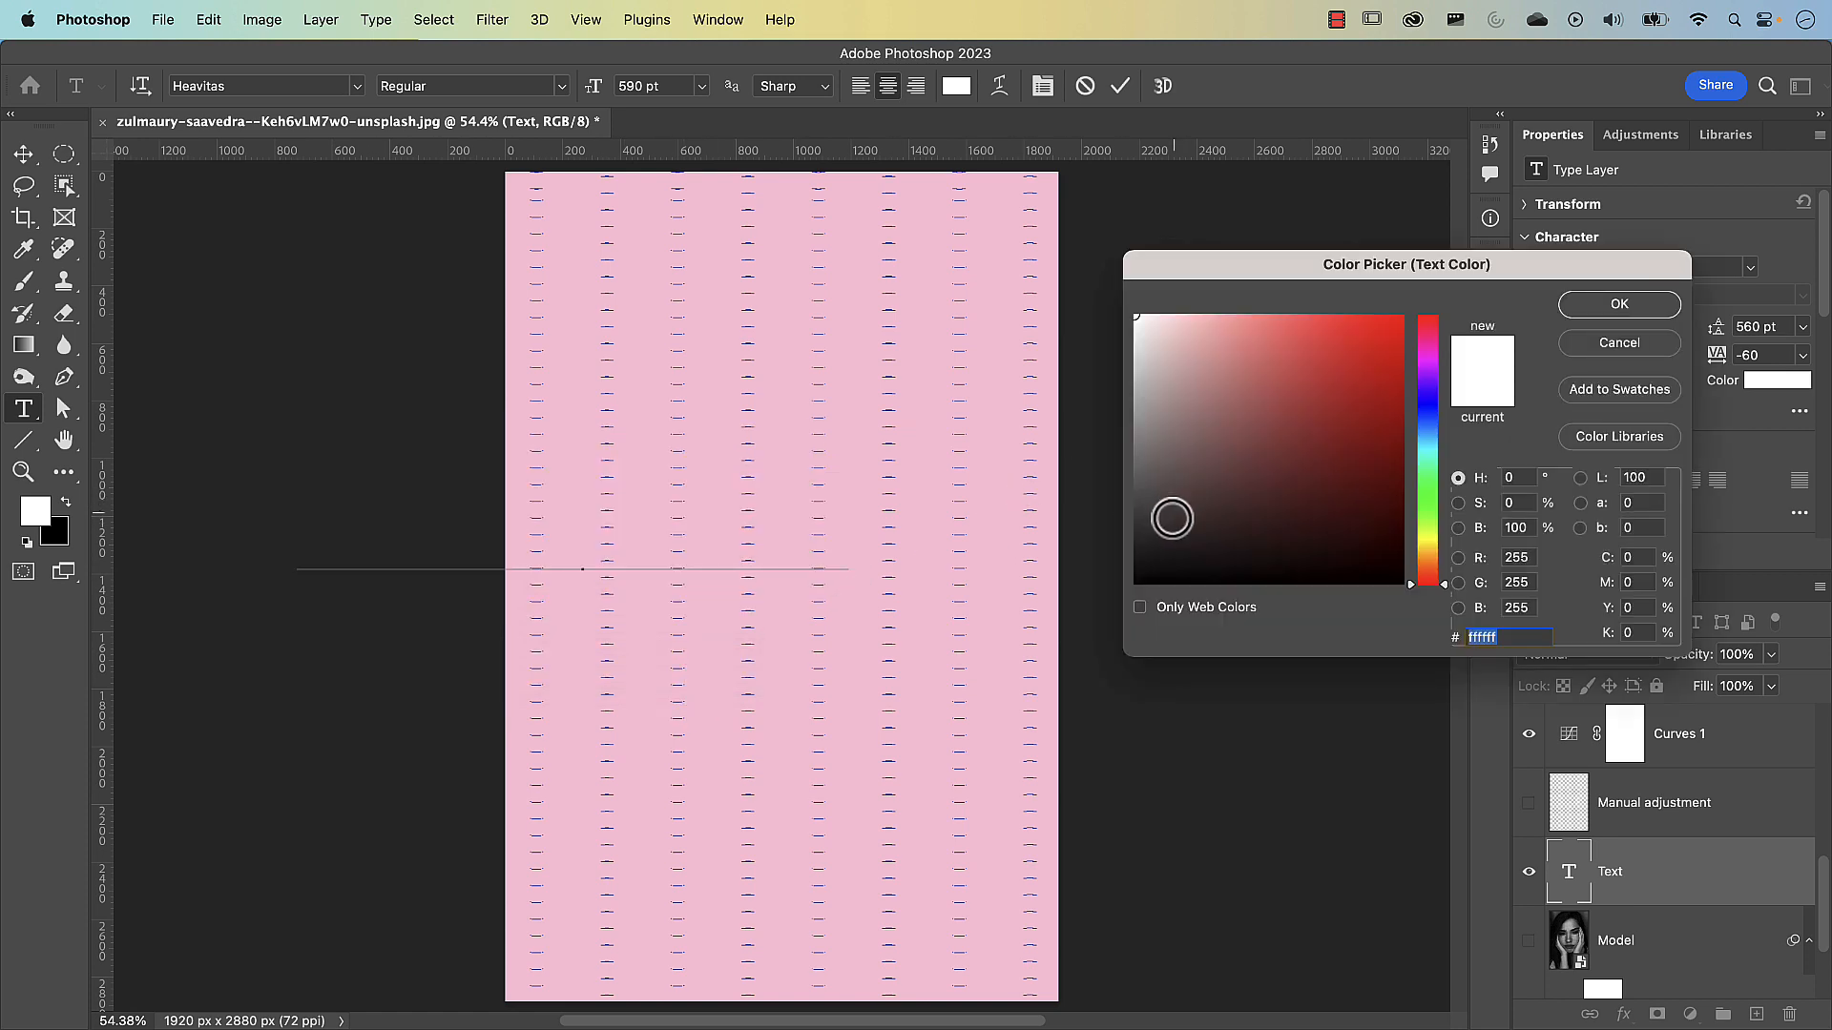
pyautogui.moveTo(1173, 515); pyautogui.dragTo(1095, 629)
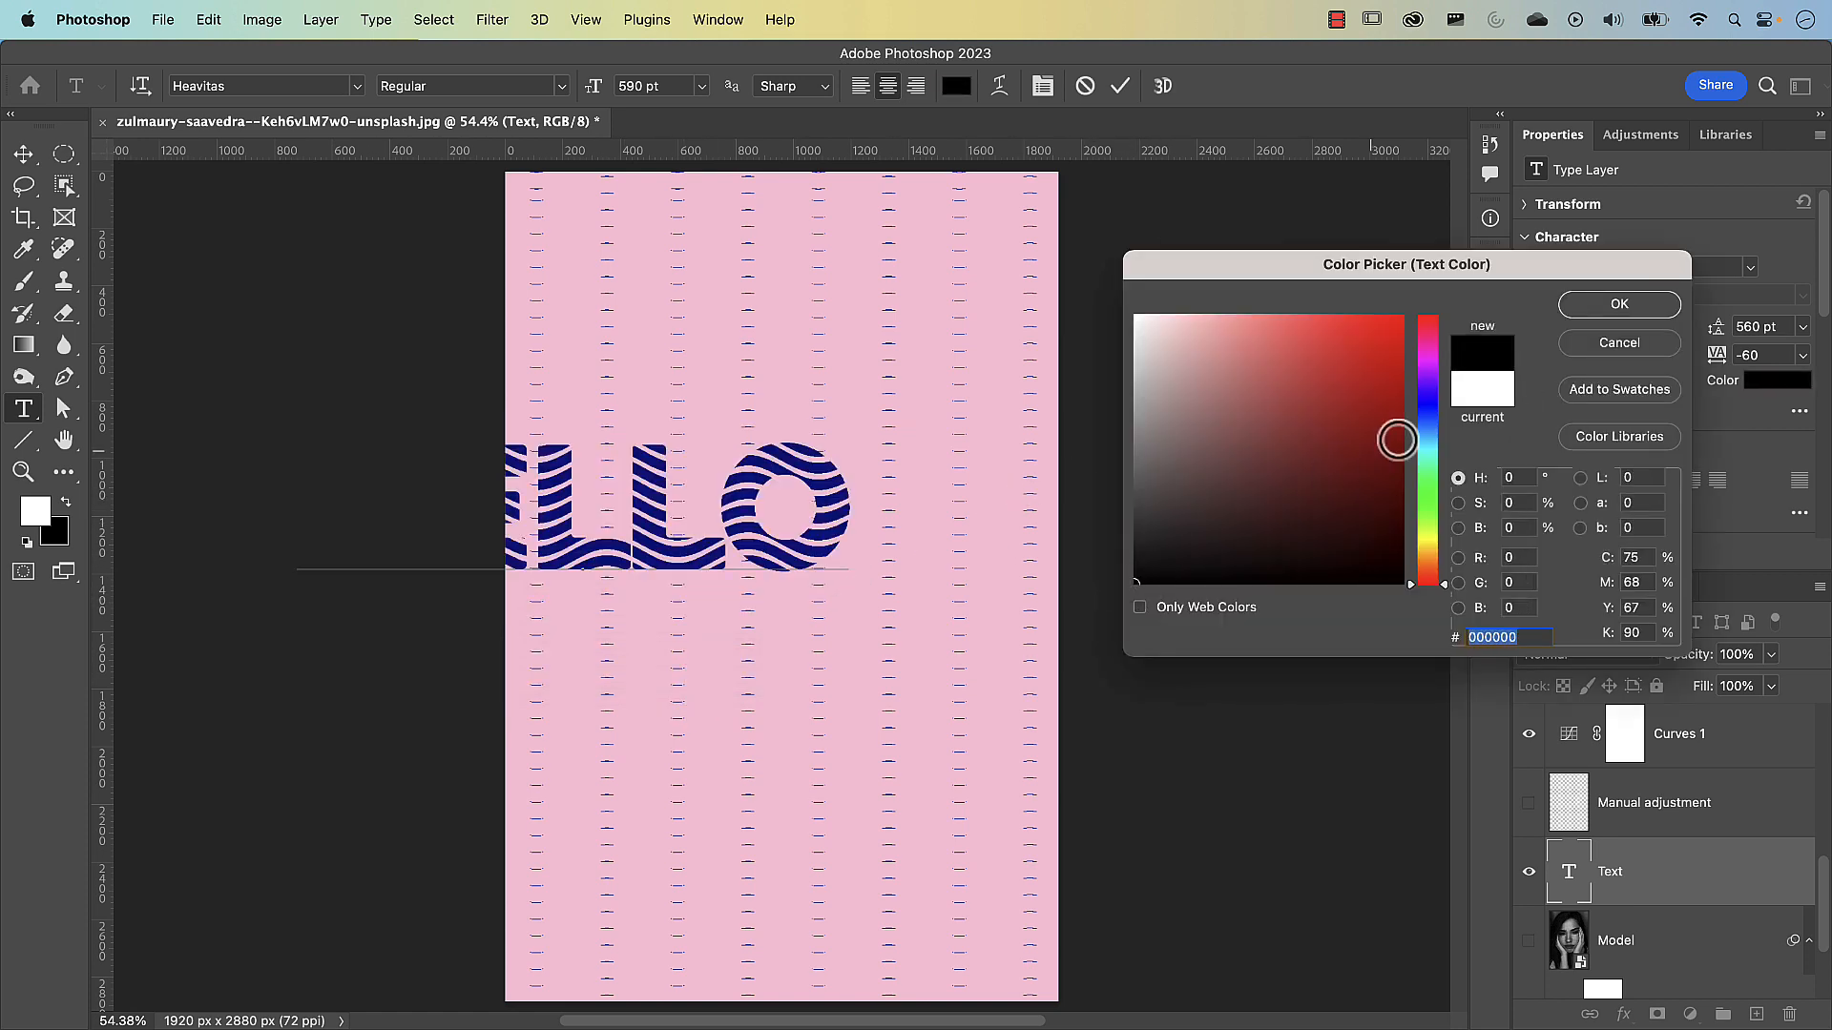
pyautogui.click(1648, 311)
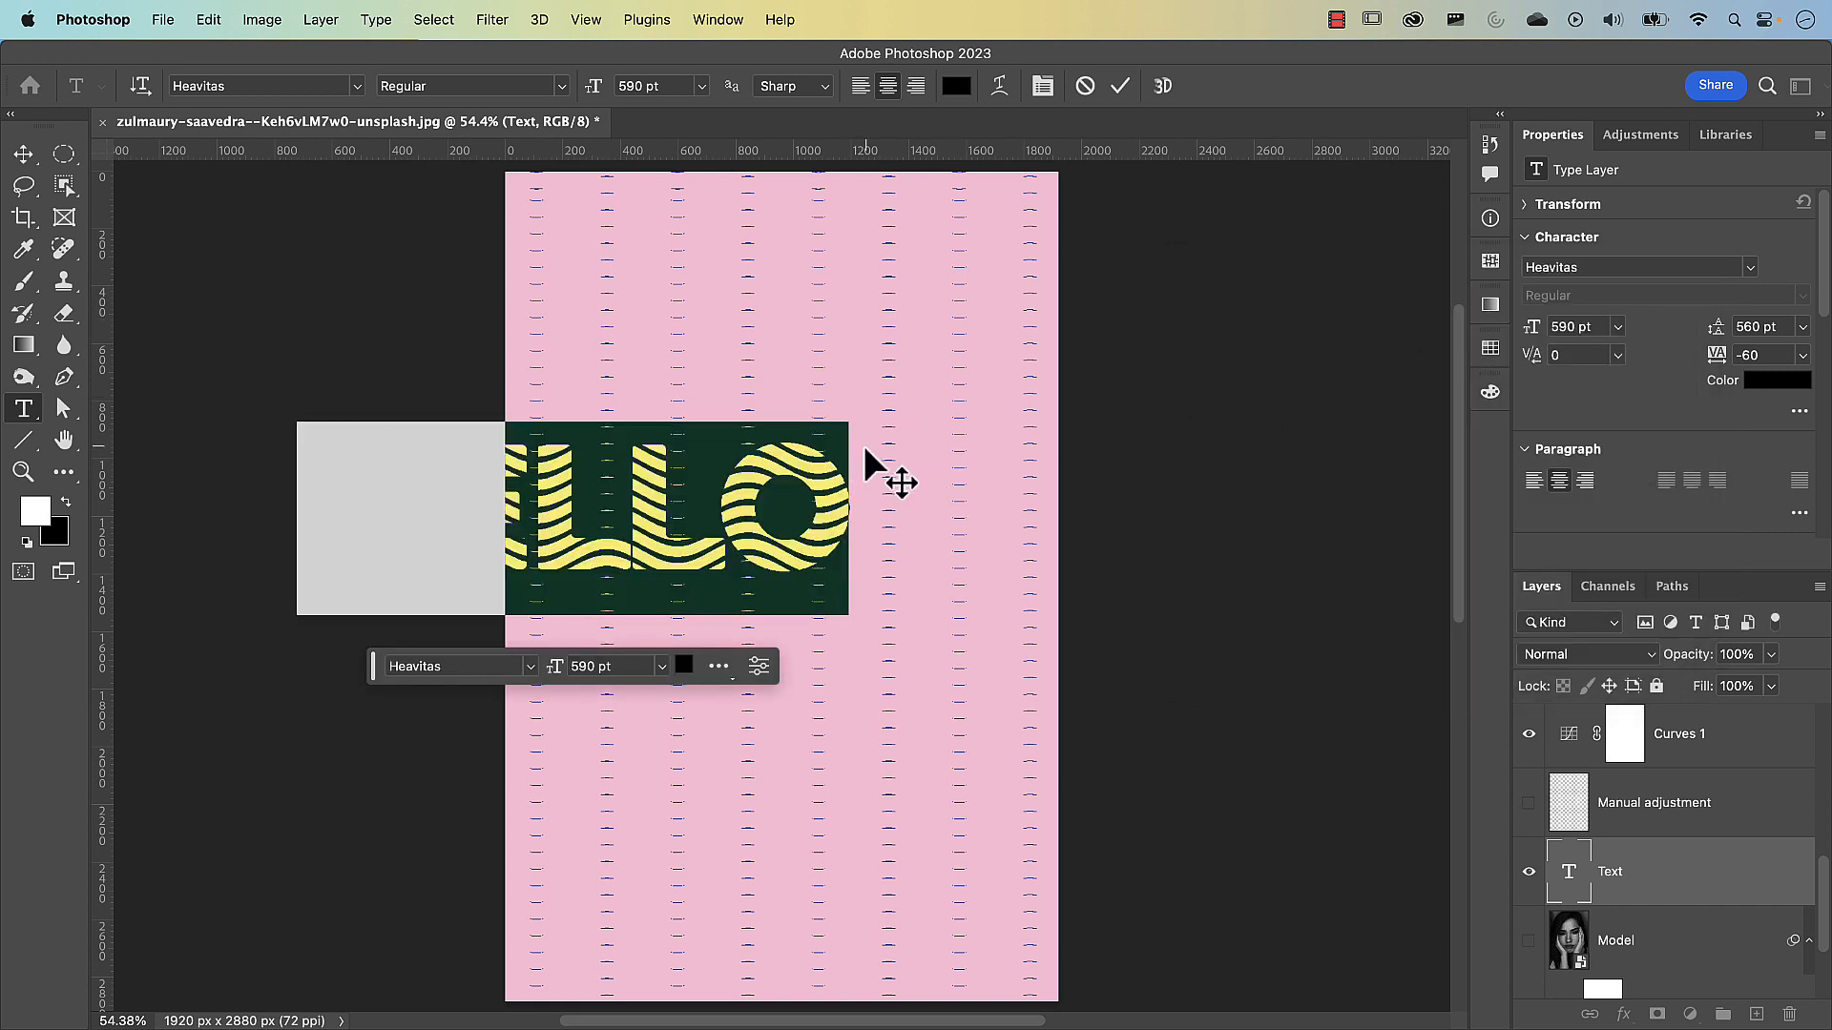
pyautogui.click(1120, 86)
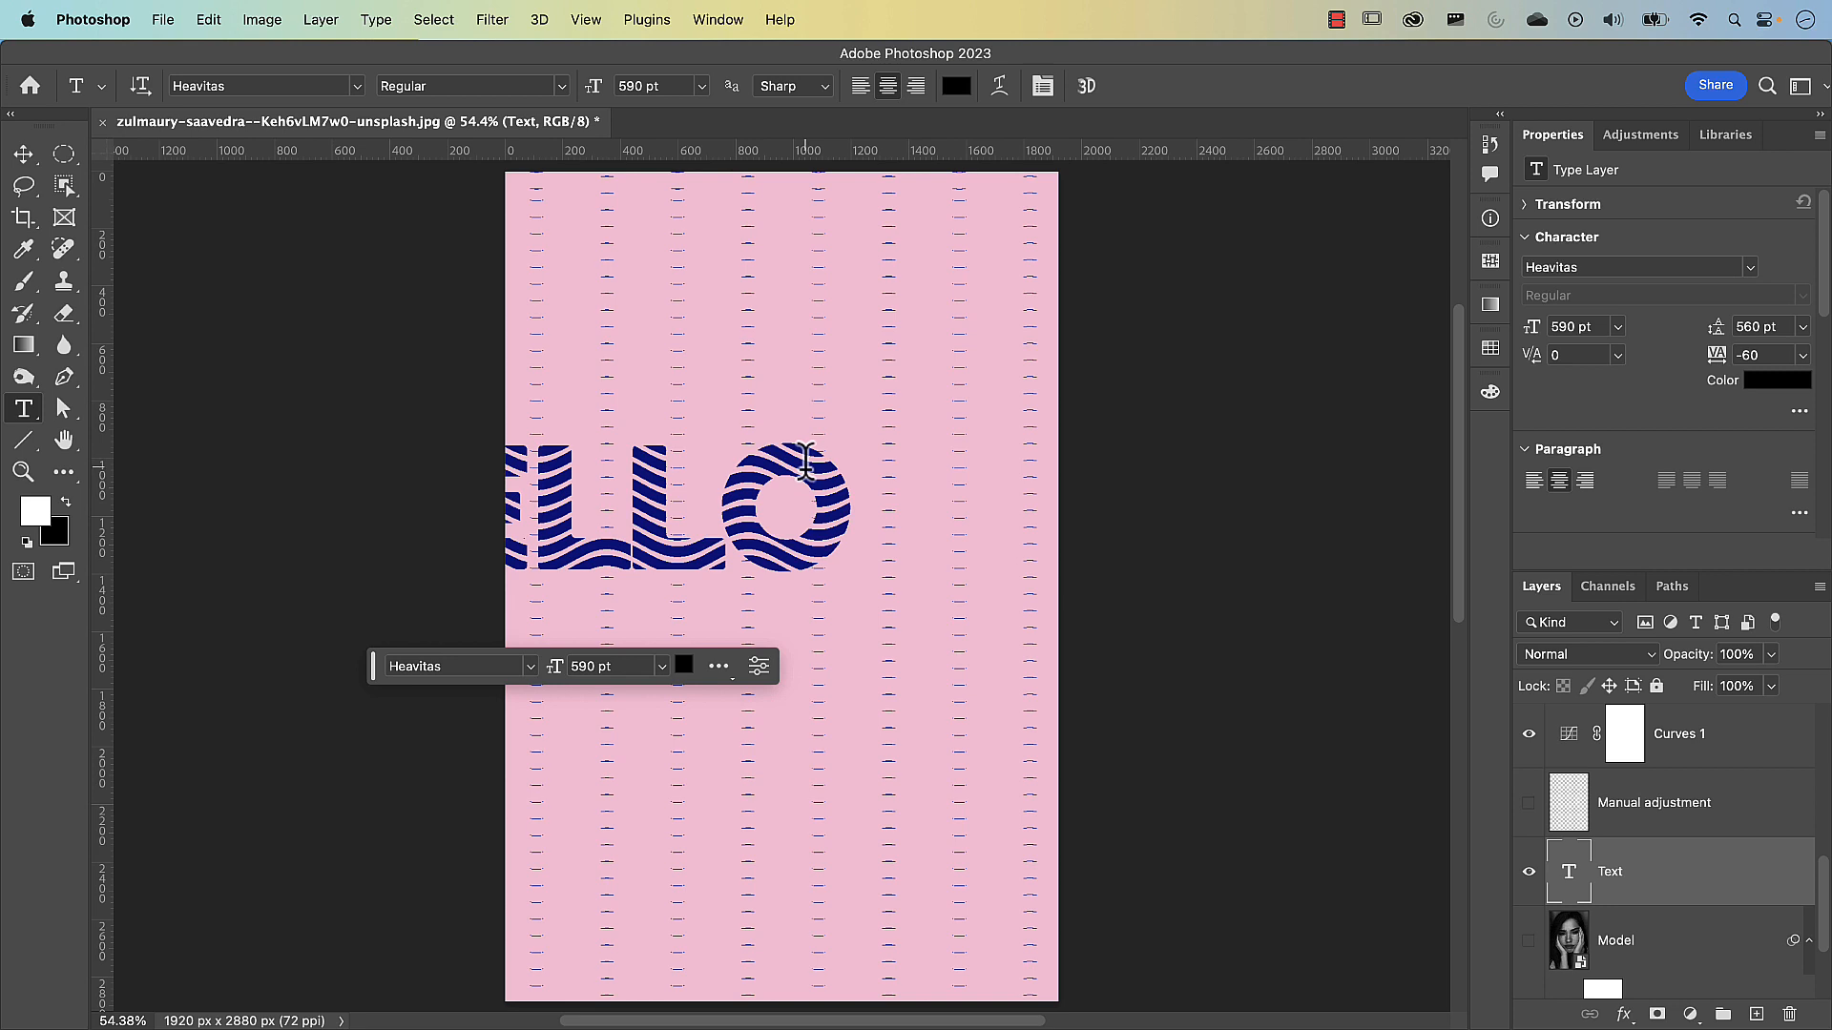
# Move the HELLO text fully onto the canvas and scale it proportionally around its center to about 84%
pyautogui.press('v')
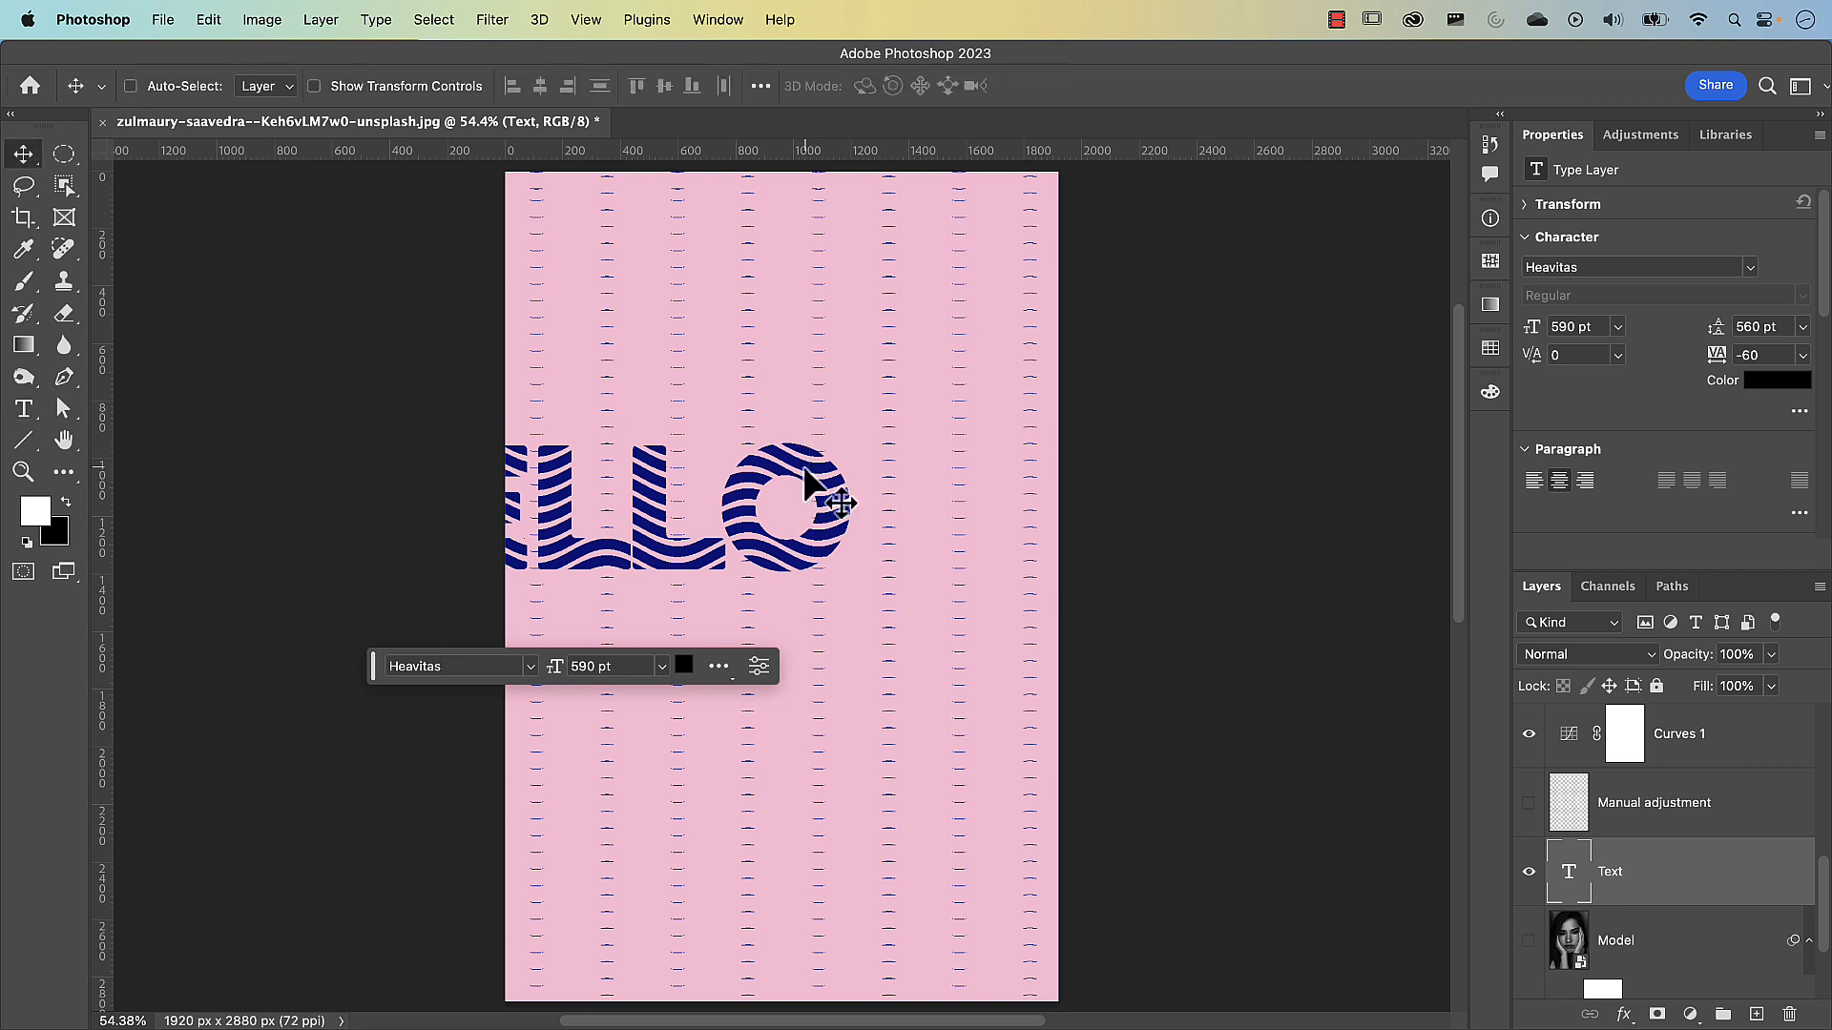
pyautogui.moveTo(771, 461); pyautogui.dragTo(971, 508)
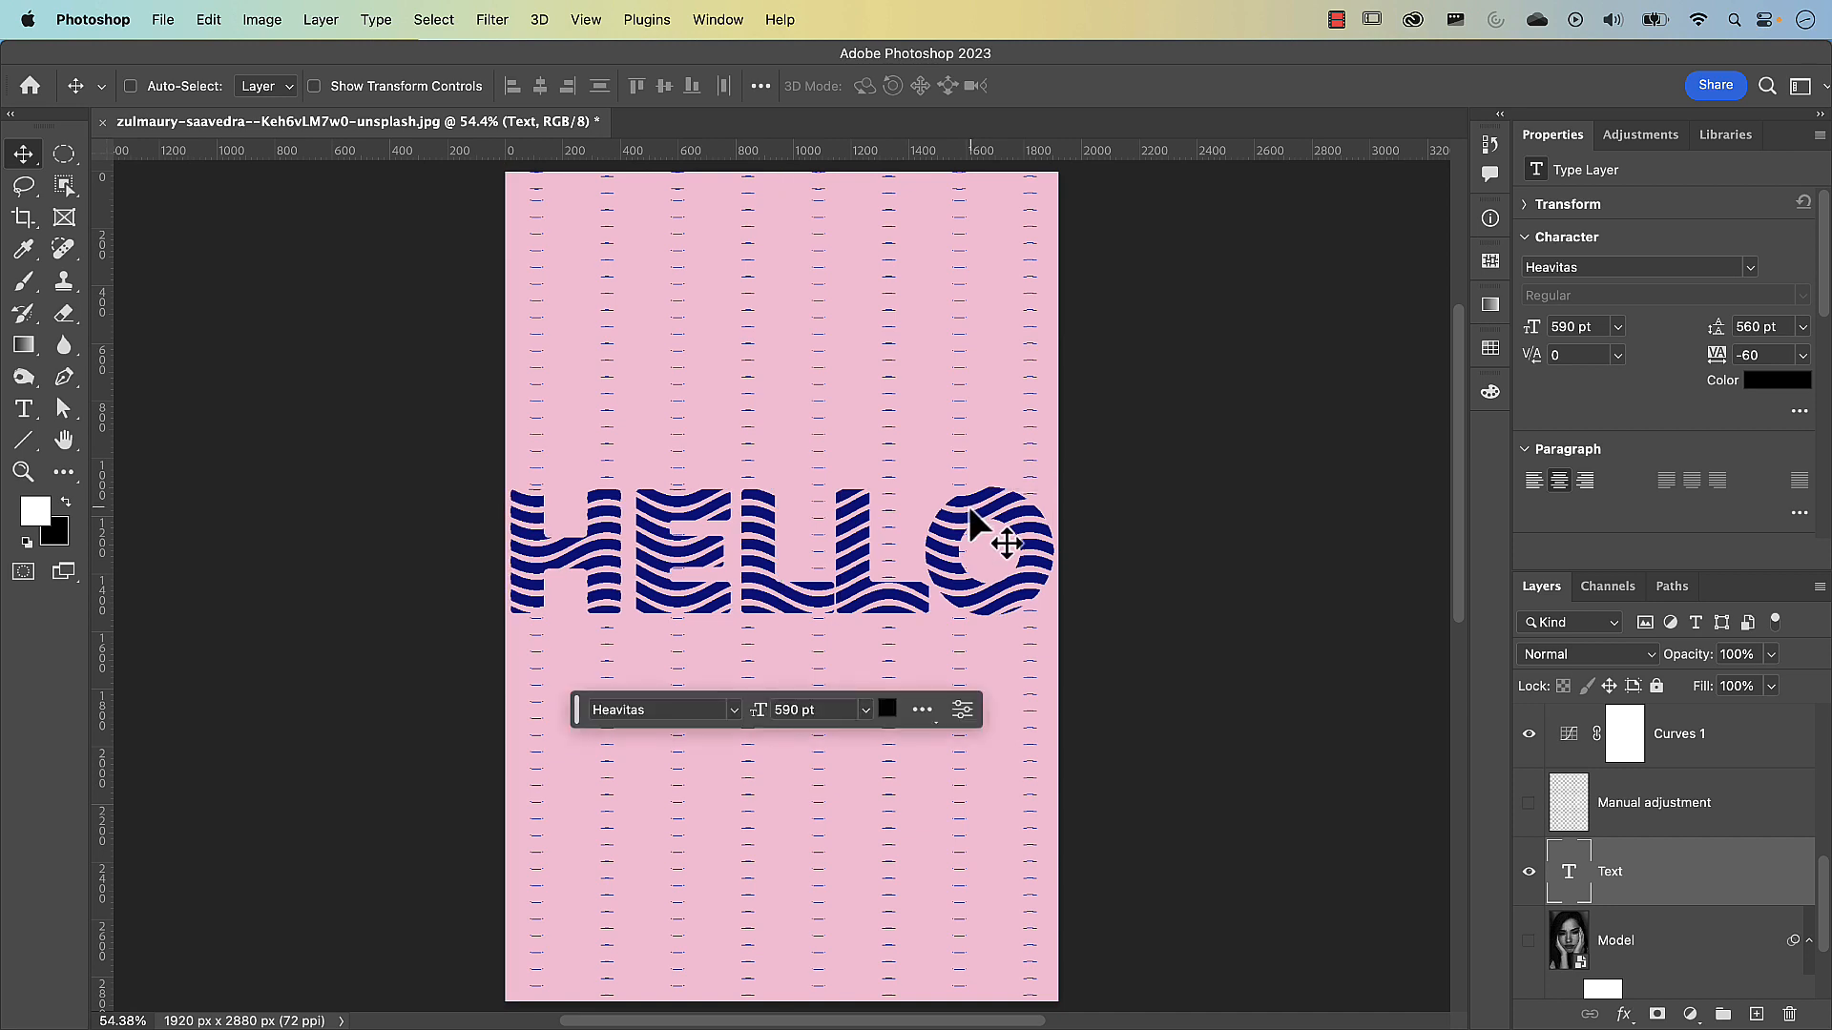
pyautogui.press('super+t')
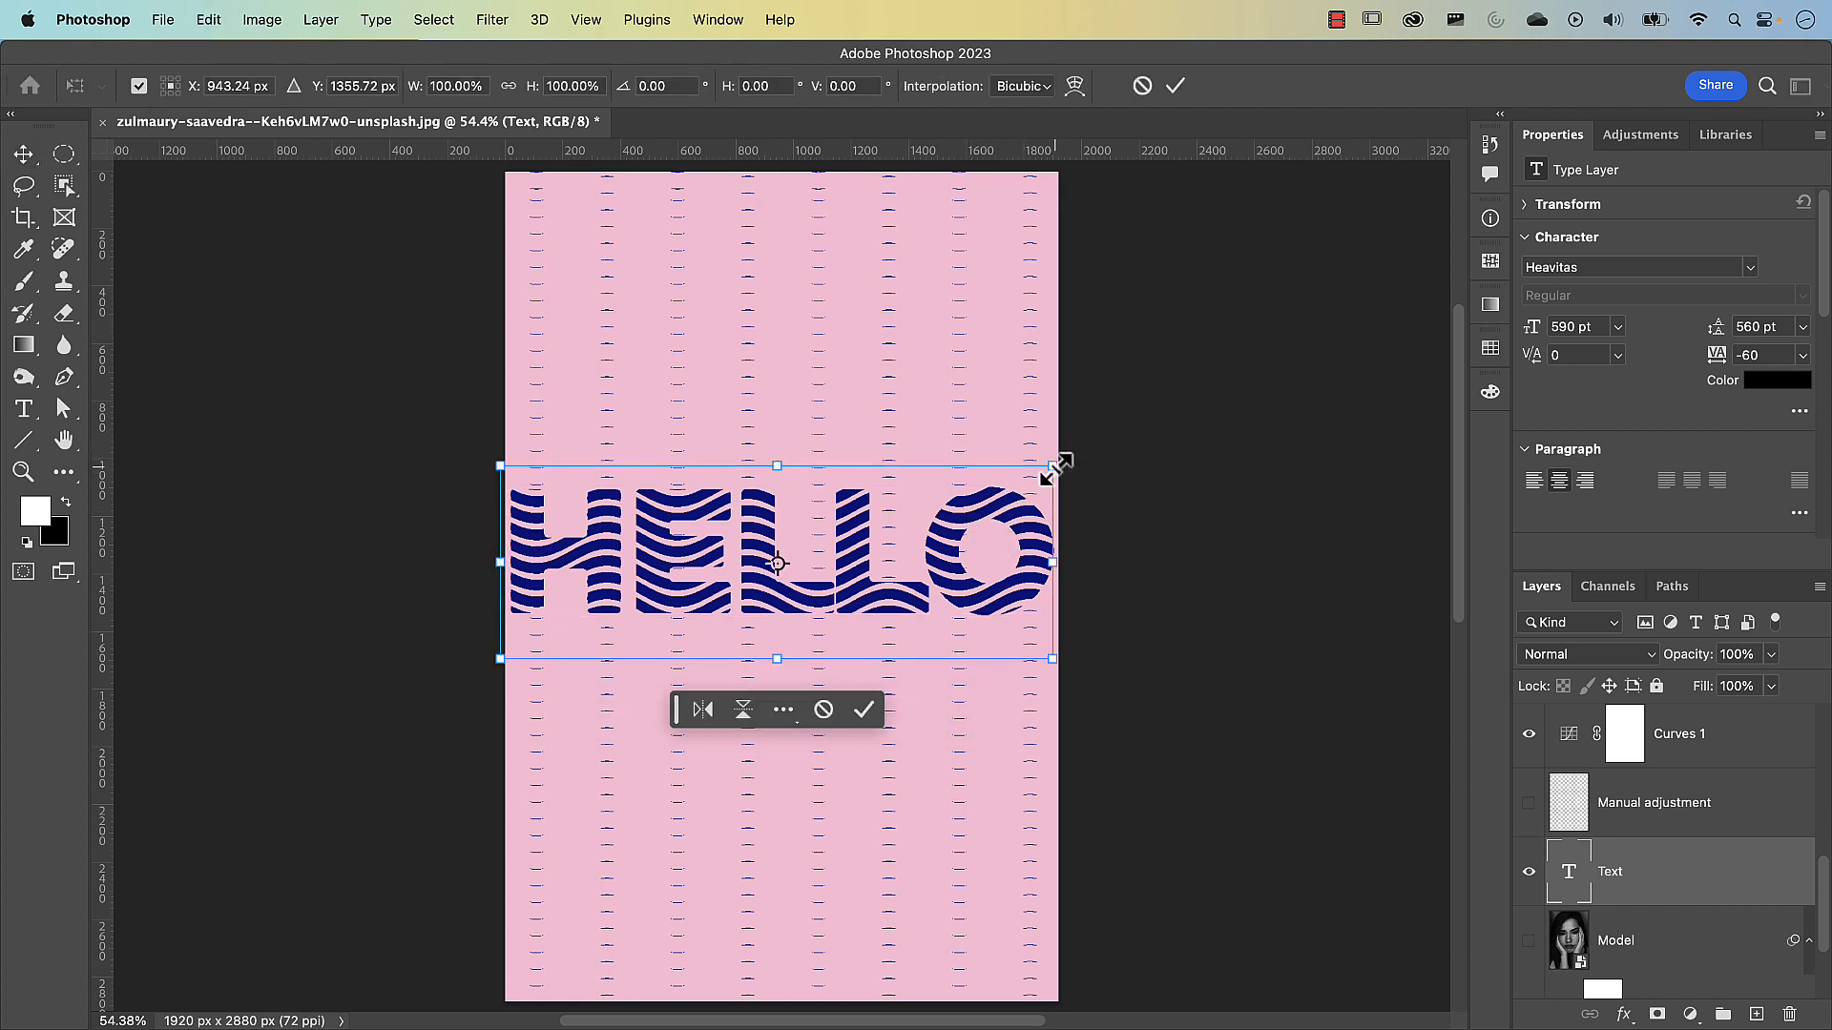
pyautogui.moveTo(1053, 466); pyautogui.dragTo(1011, 492)
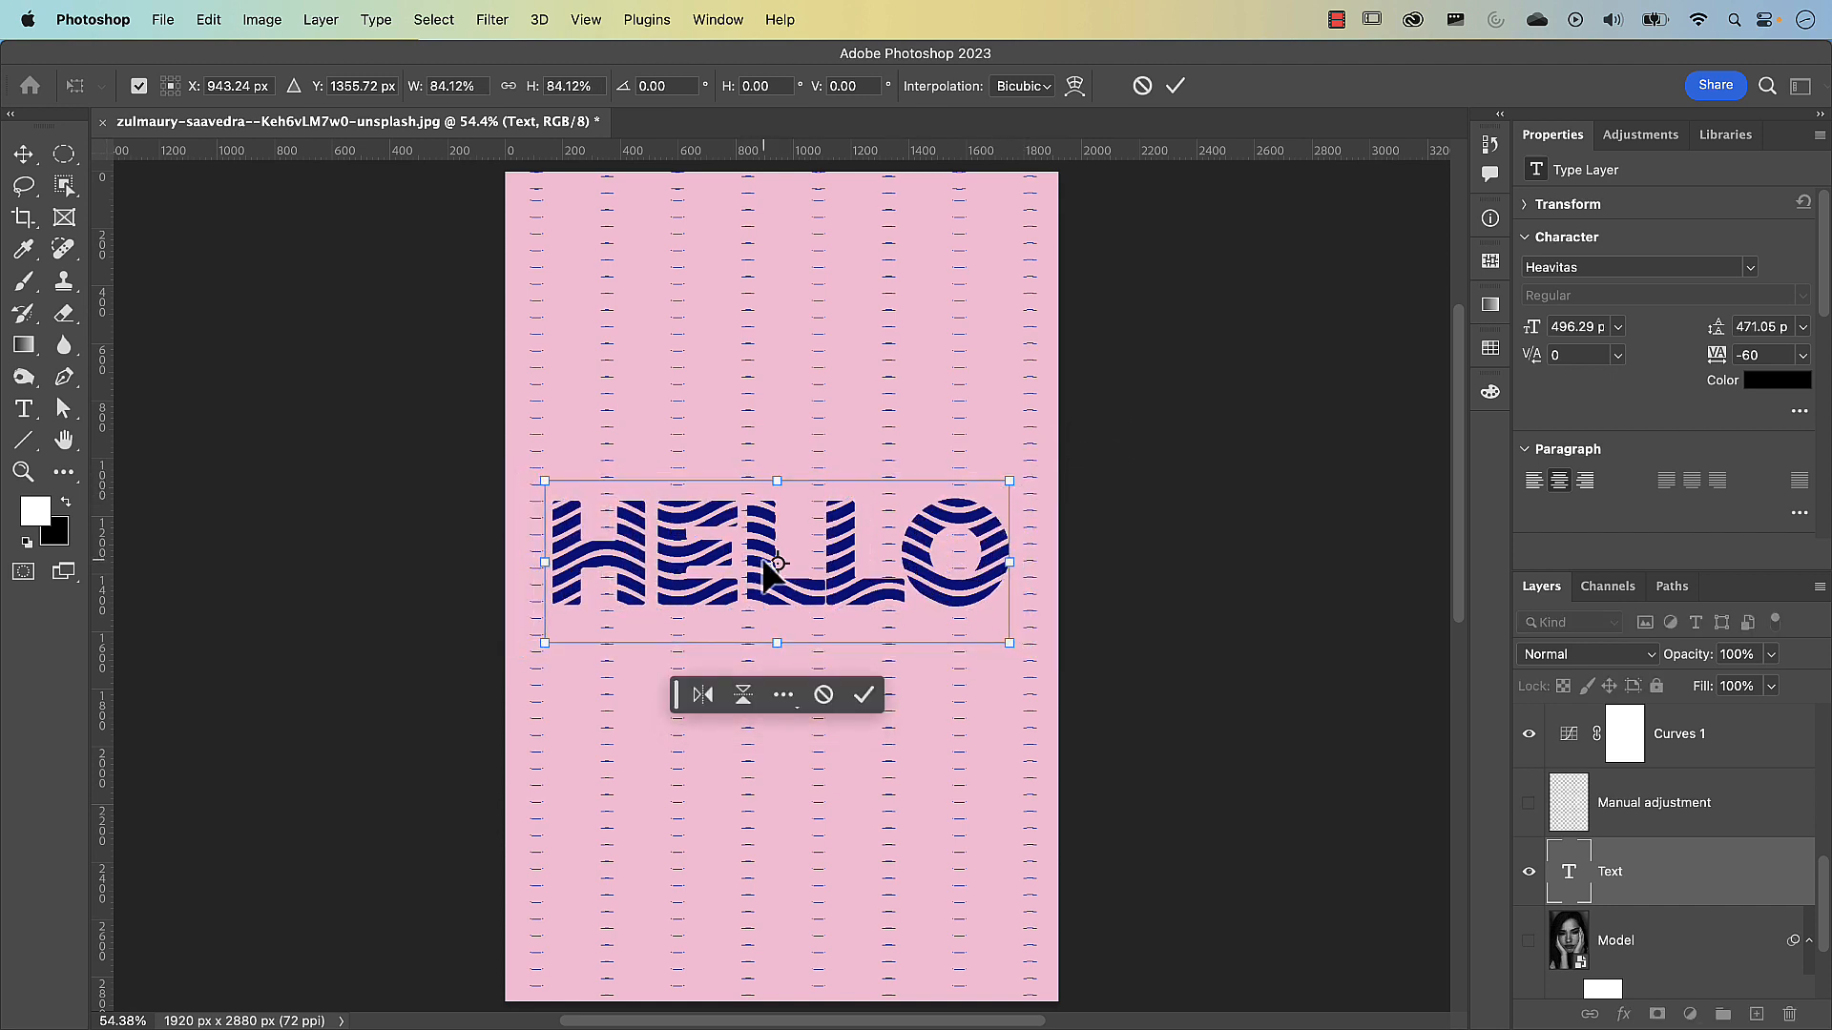
pyautogui.press('Return')
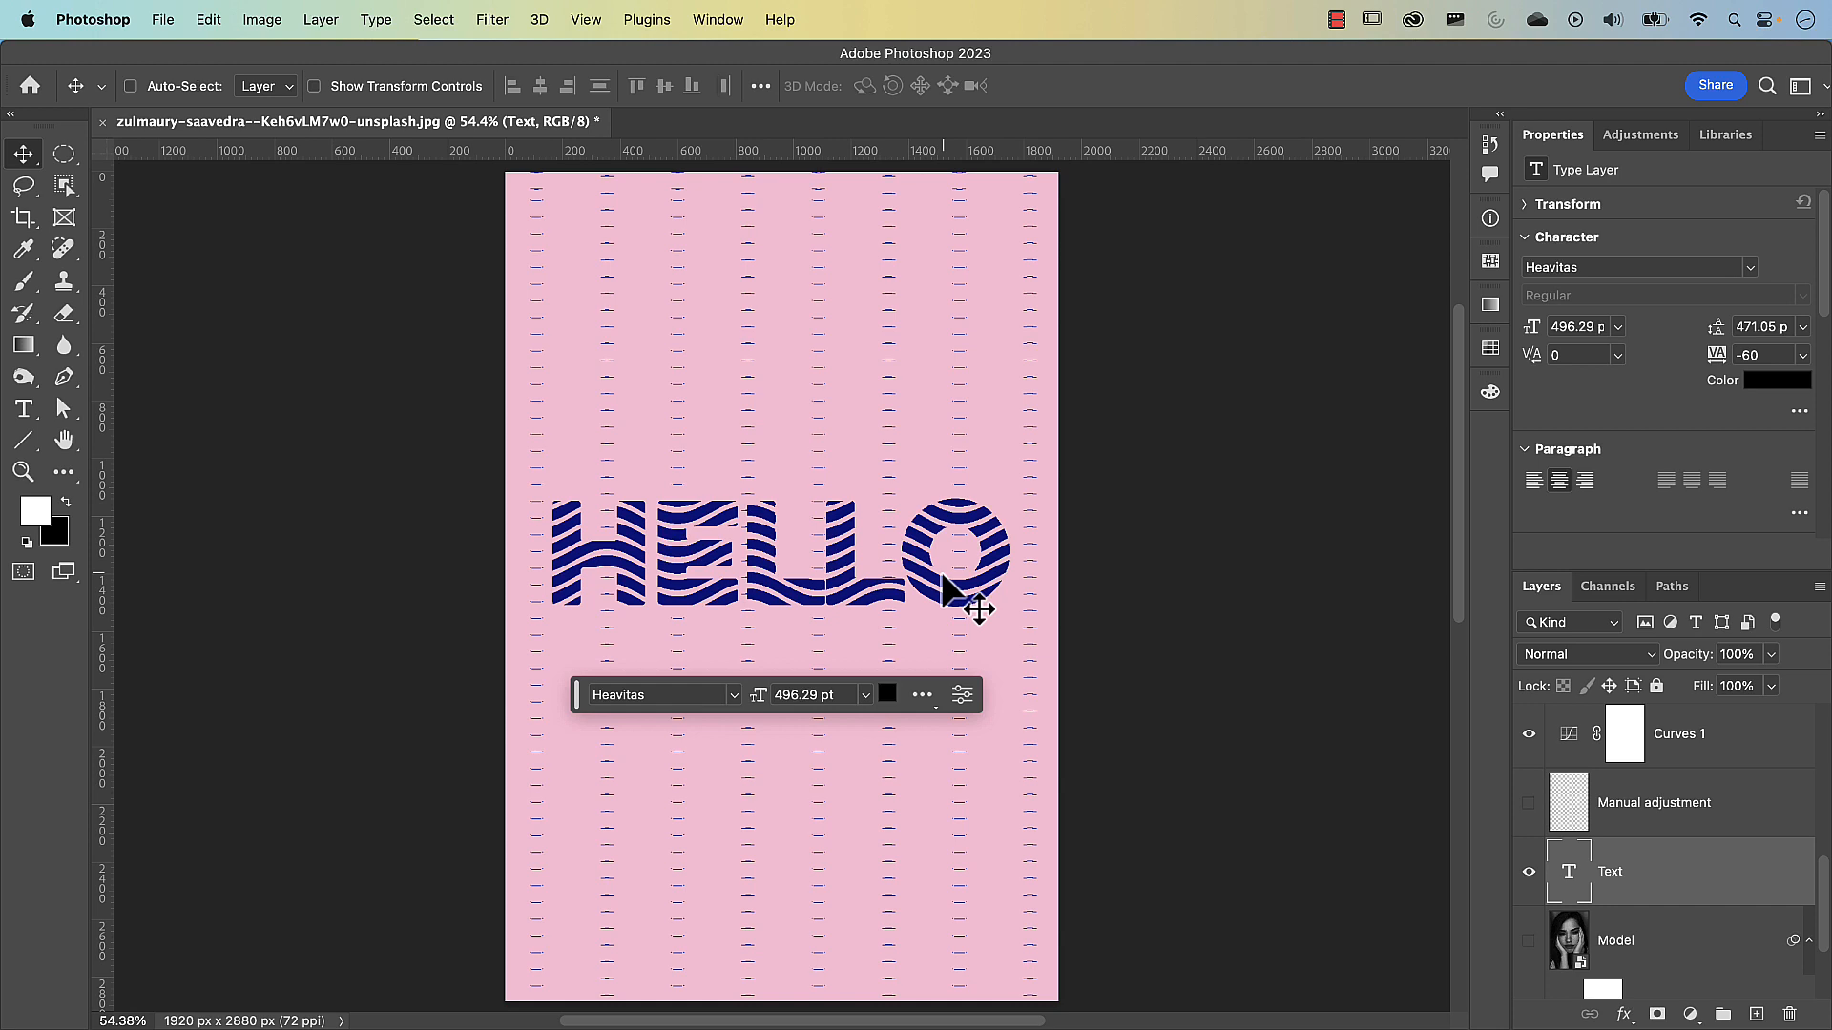
# Convert the Text layer to a smart object and copy the Model layer's Gaussian Blur smart filter onto it
pyautogui.scroll(-2, 1619, 868)
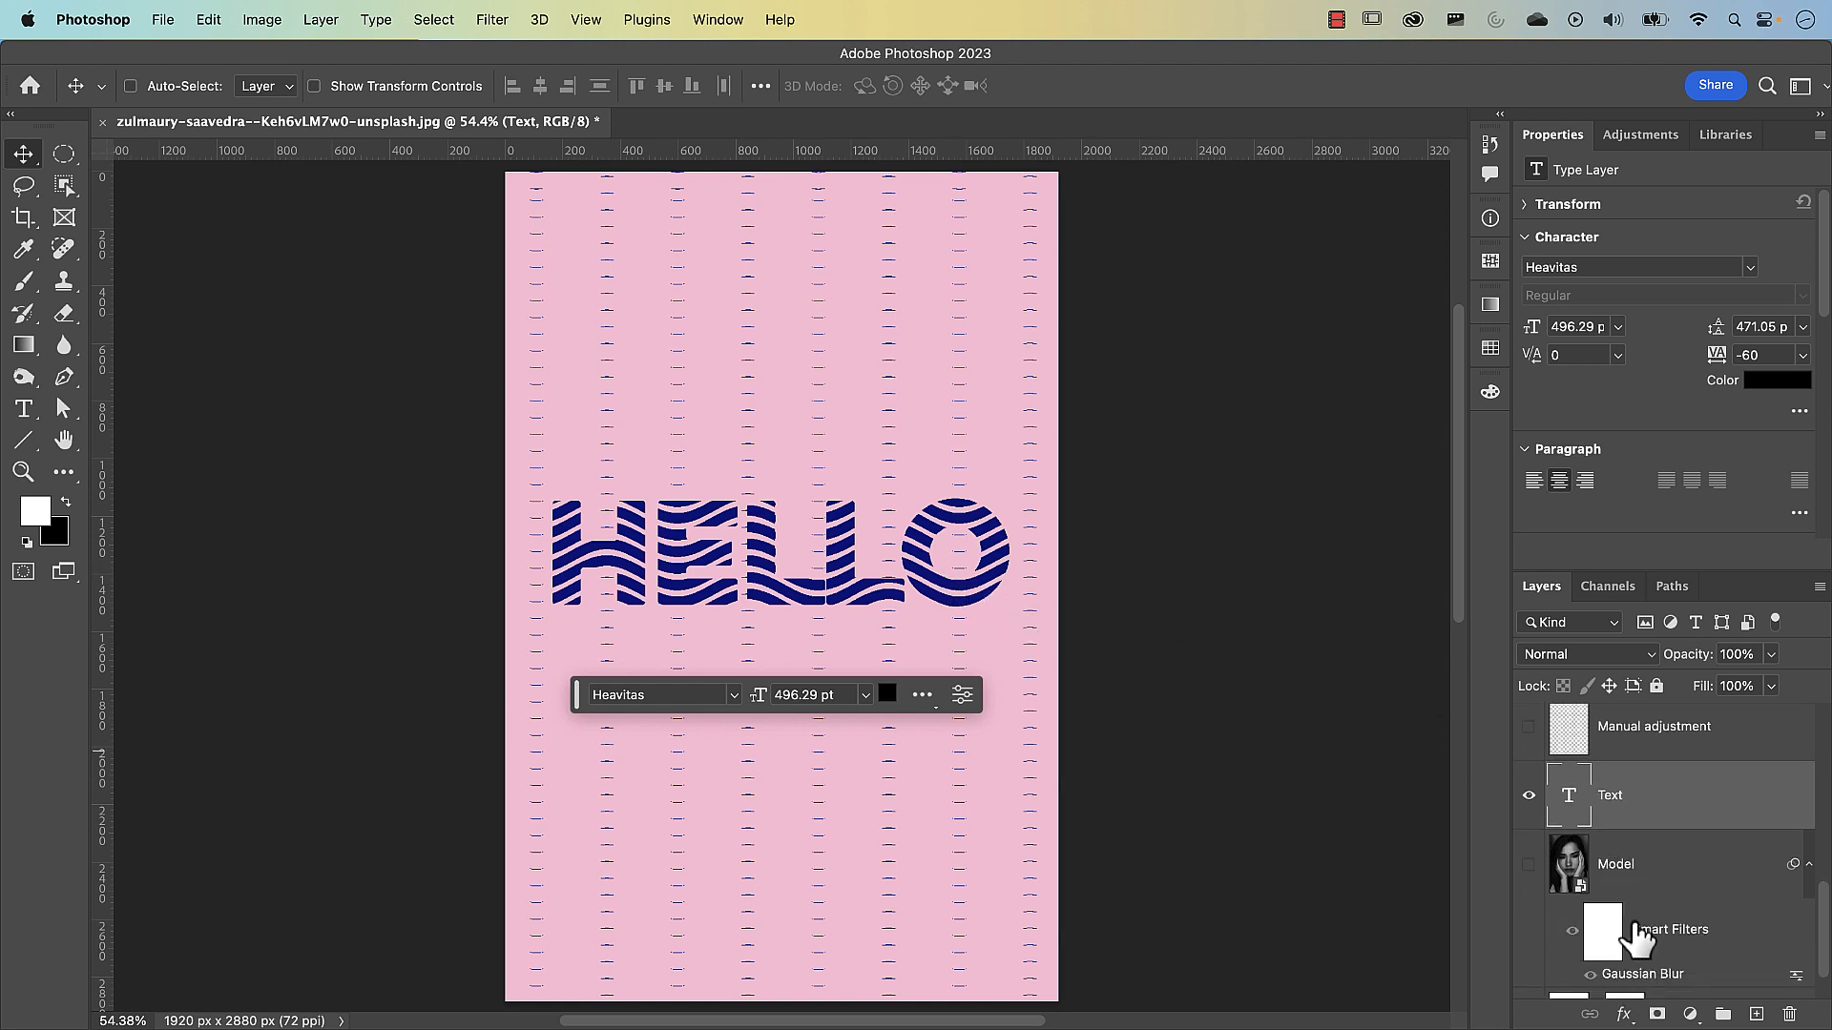
pyautogui.rightClick(1694, 801)
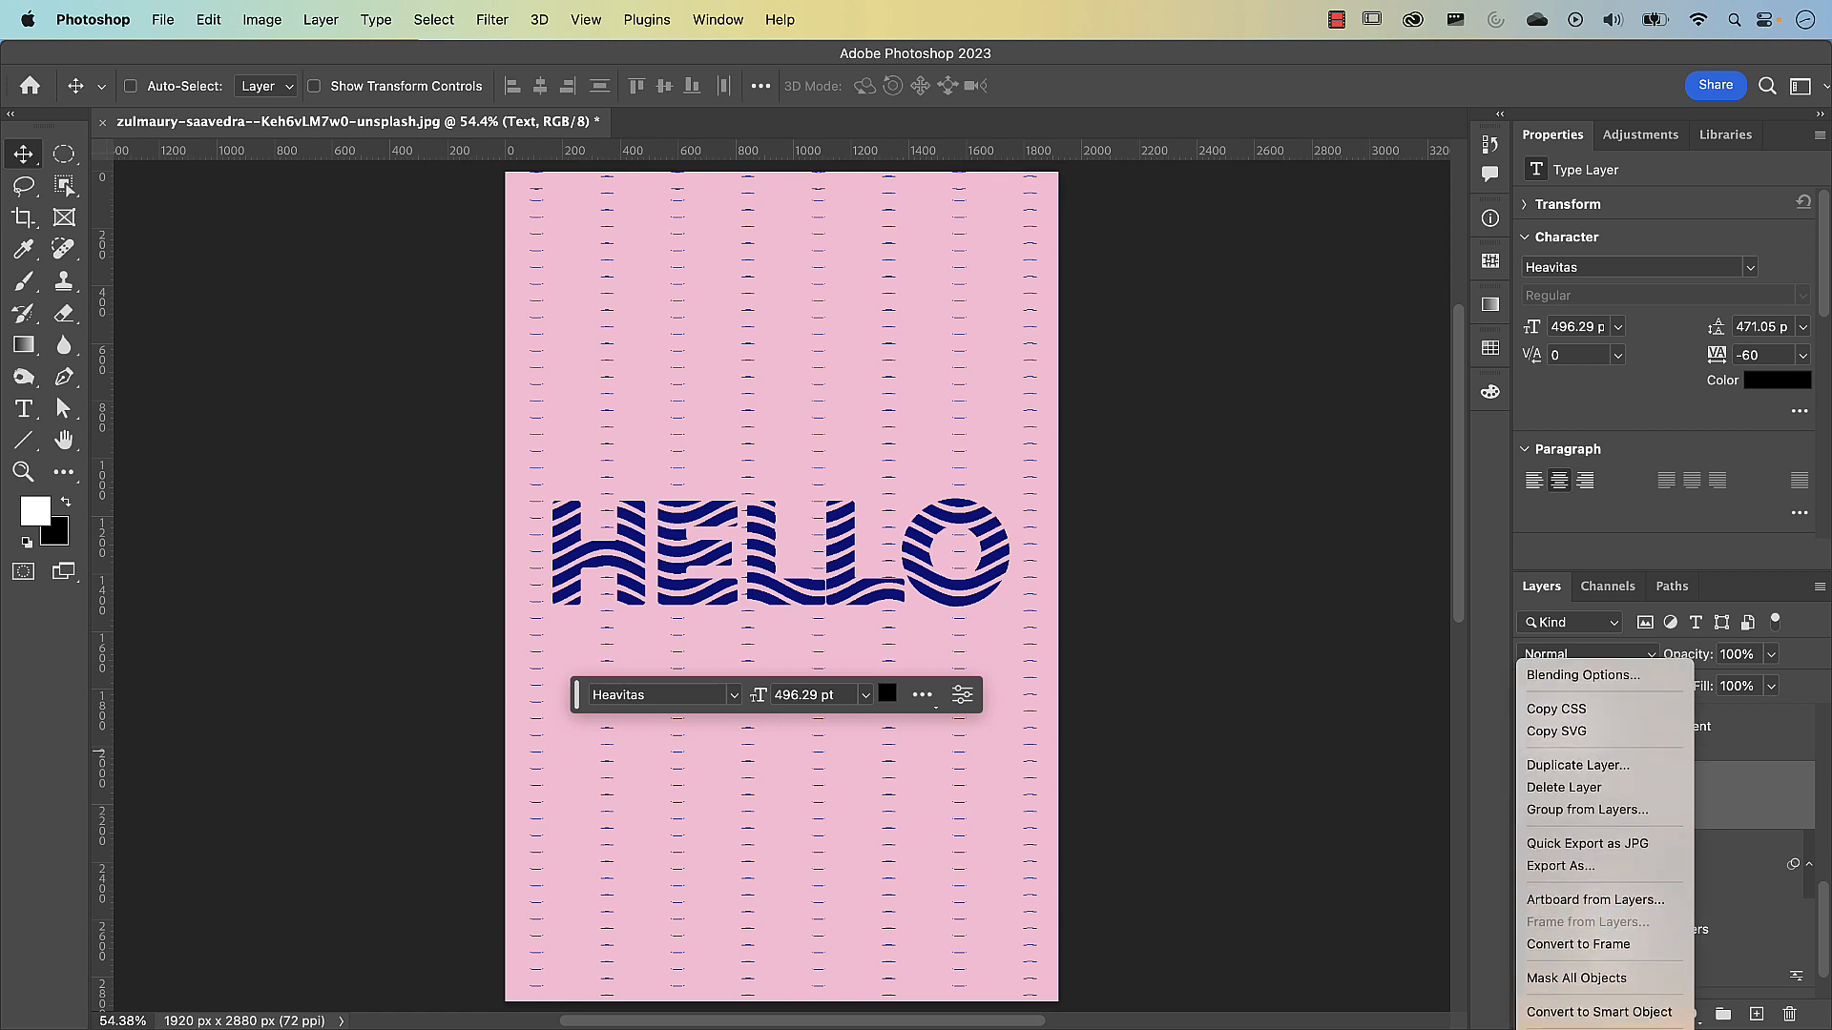
pyautogui.click(1643, 906)
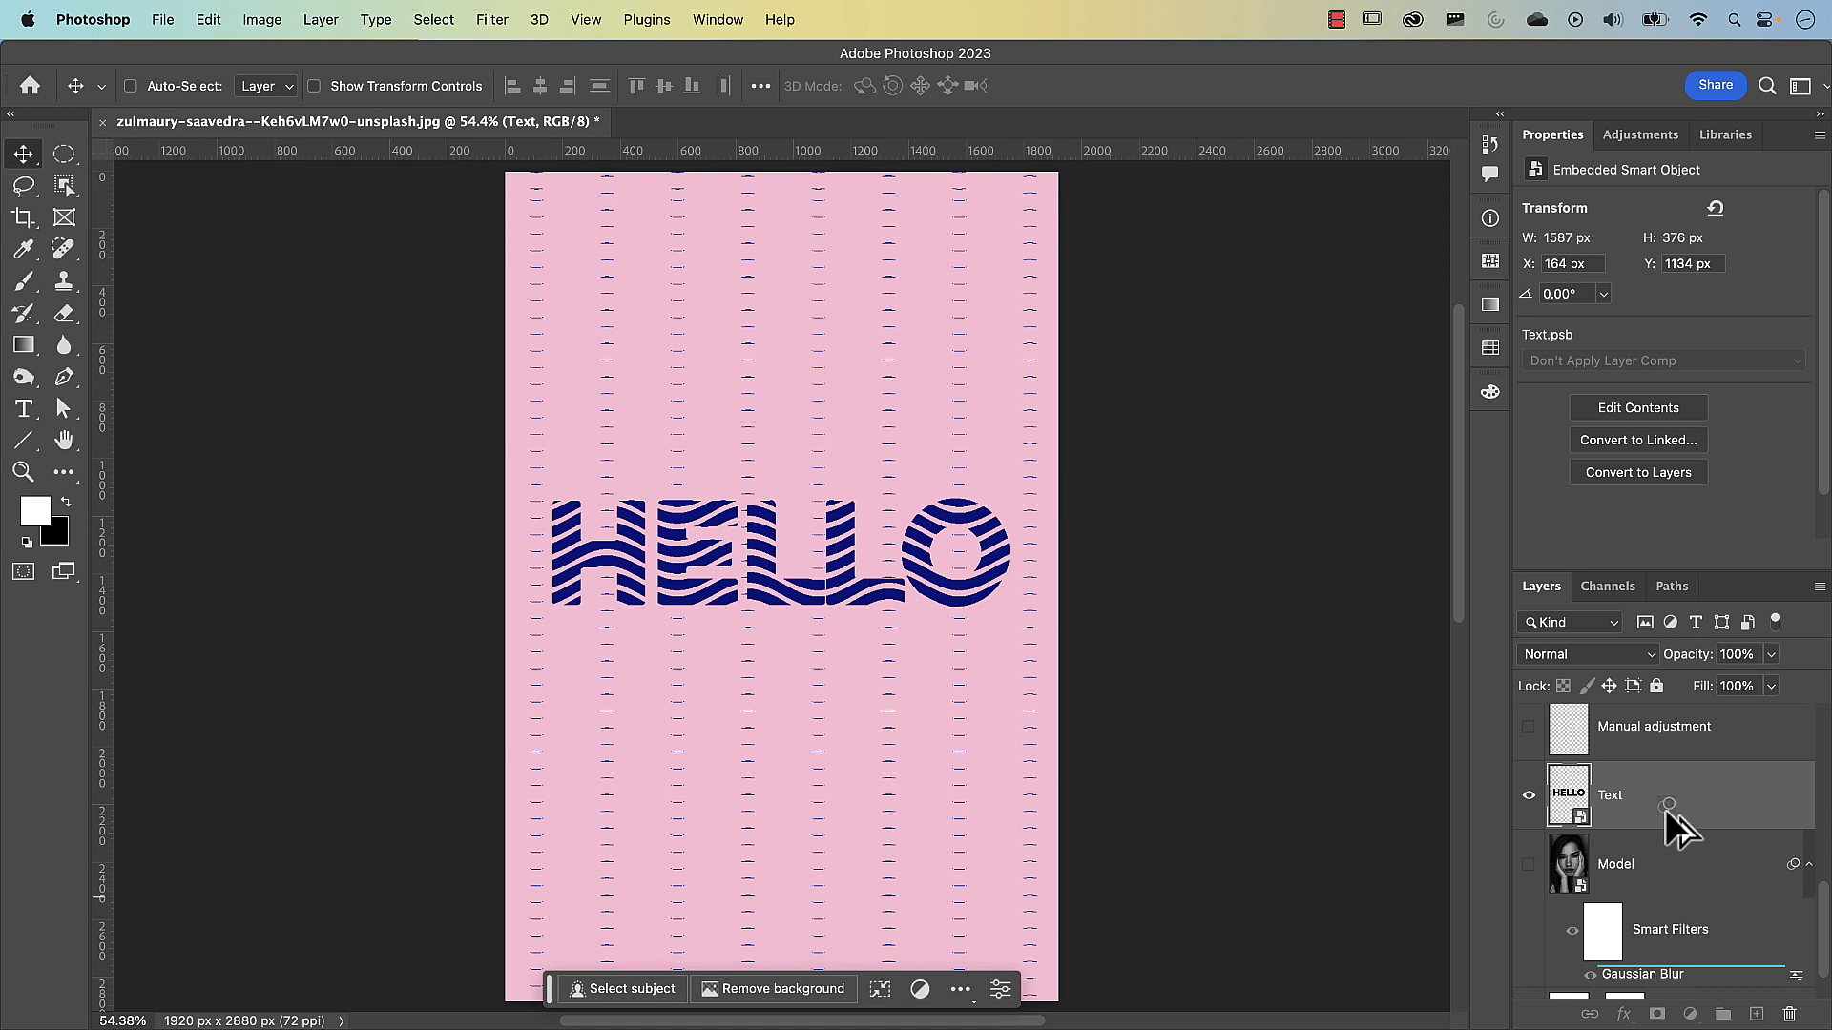
pyautogui.click(1660, 840)
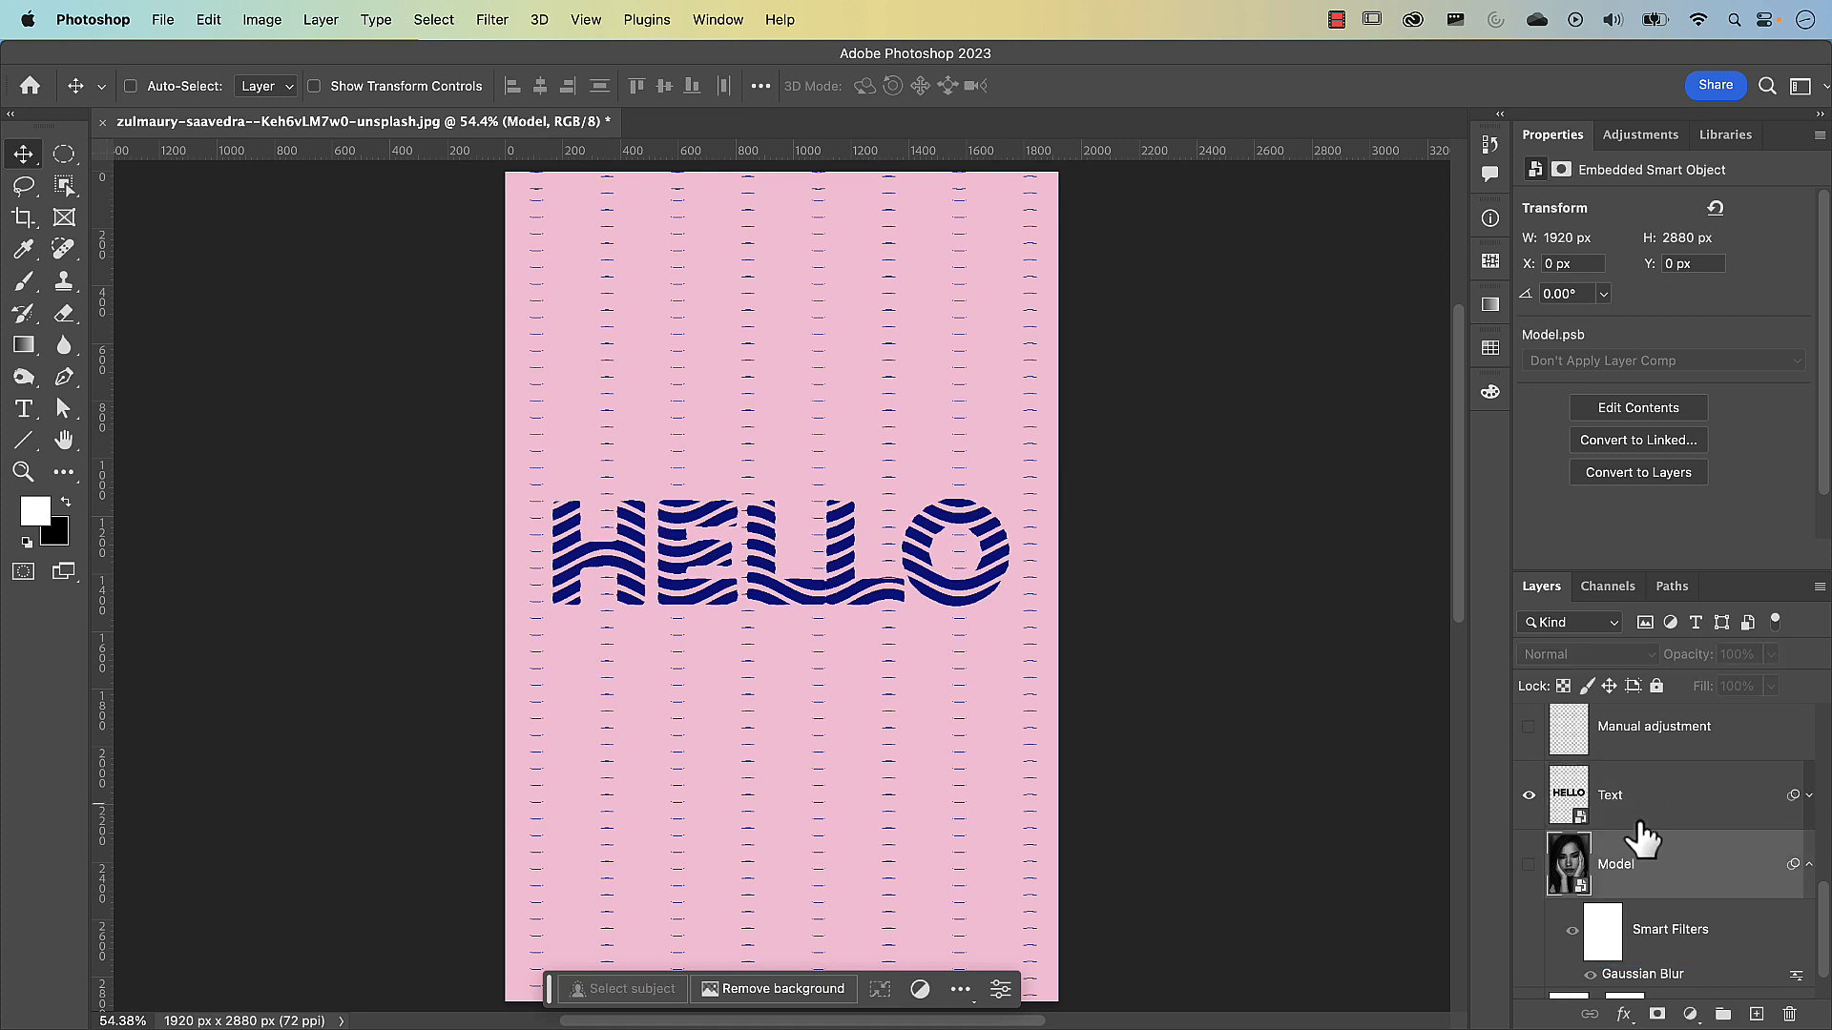
# Expand the Text layer's smart filters and increase its Gaussian Blur radius
pyautogui.click(1808, 795)
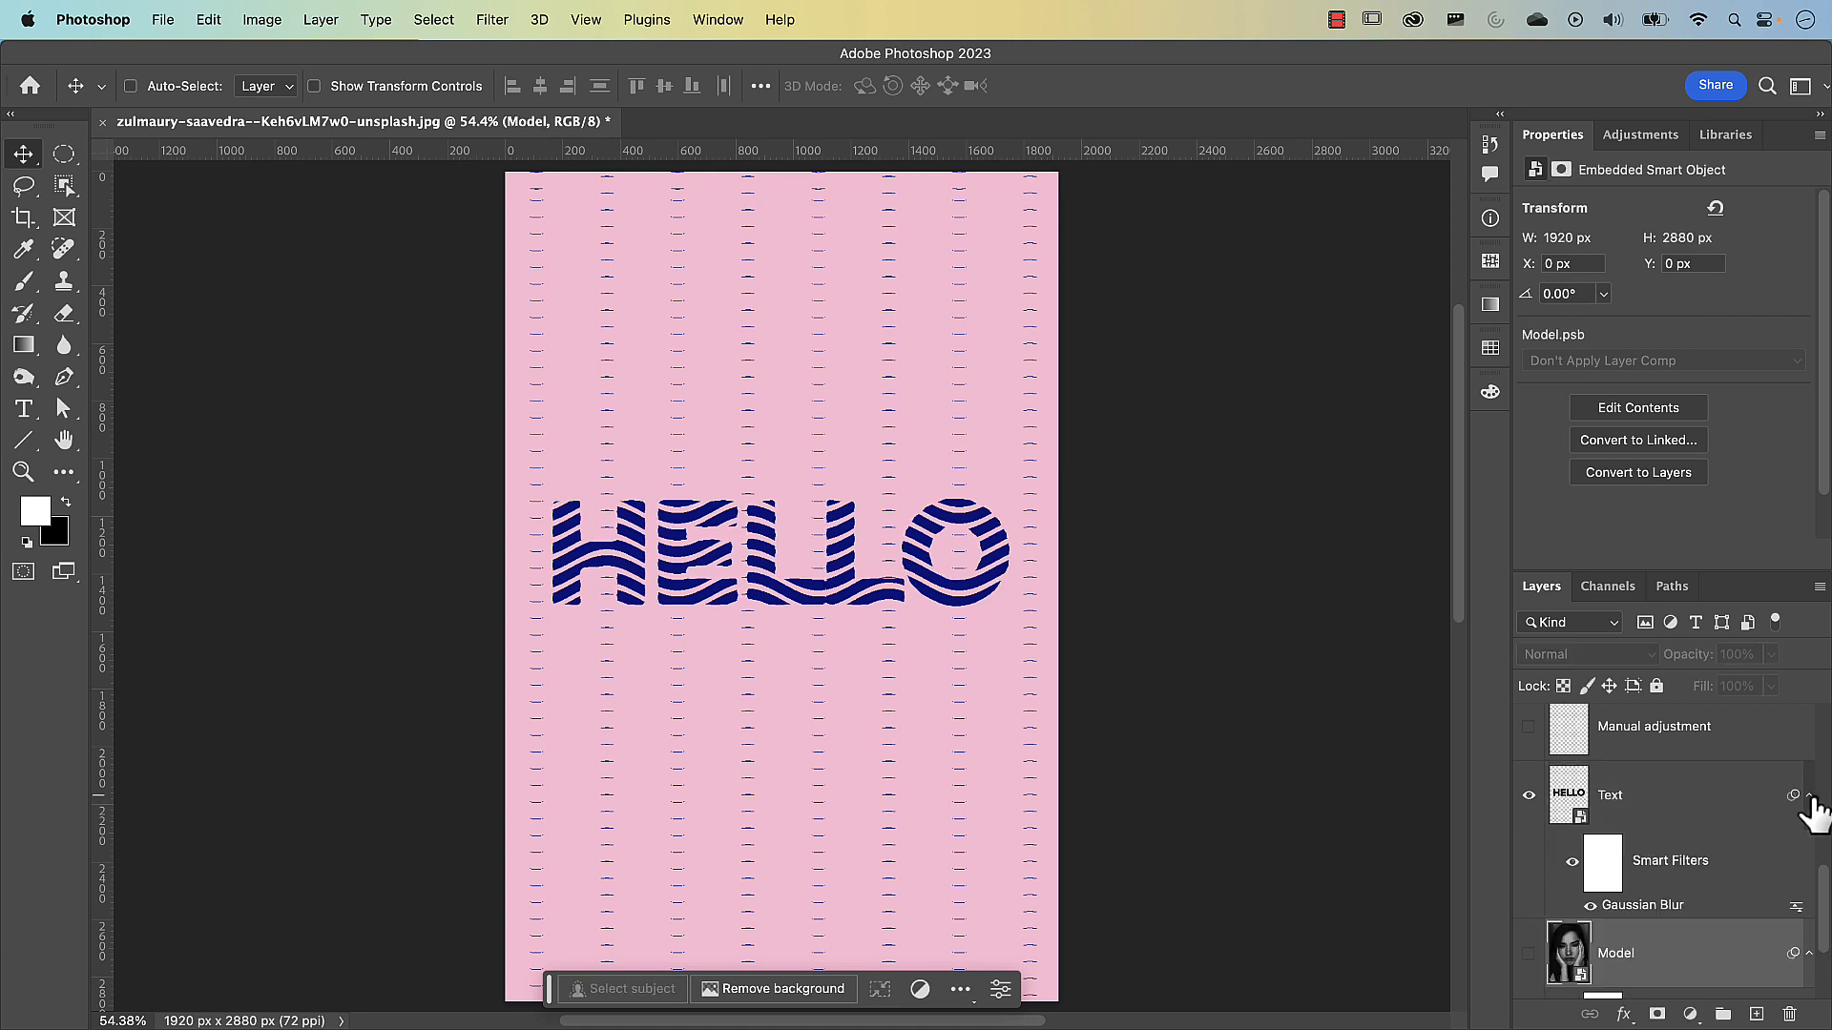
pyautogui.doubleClick(1660, 905)
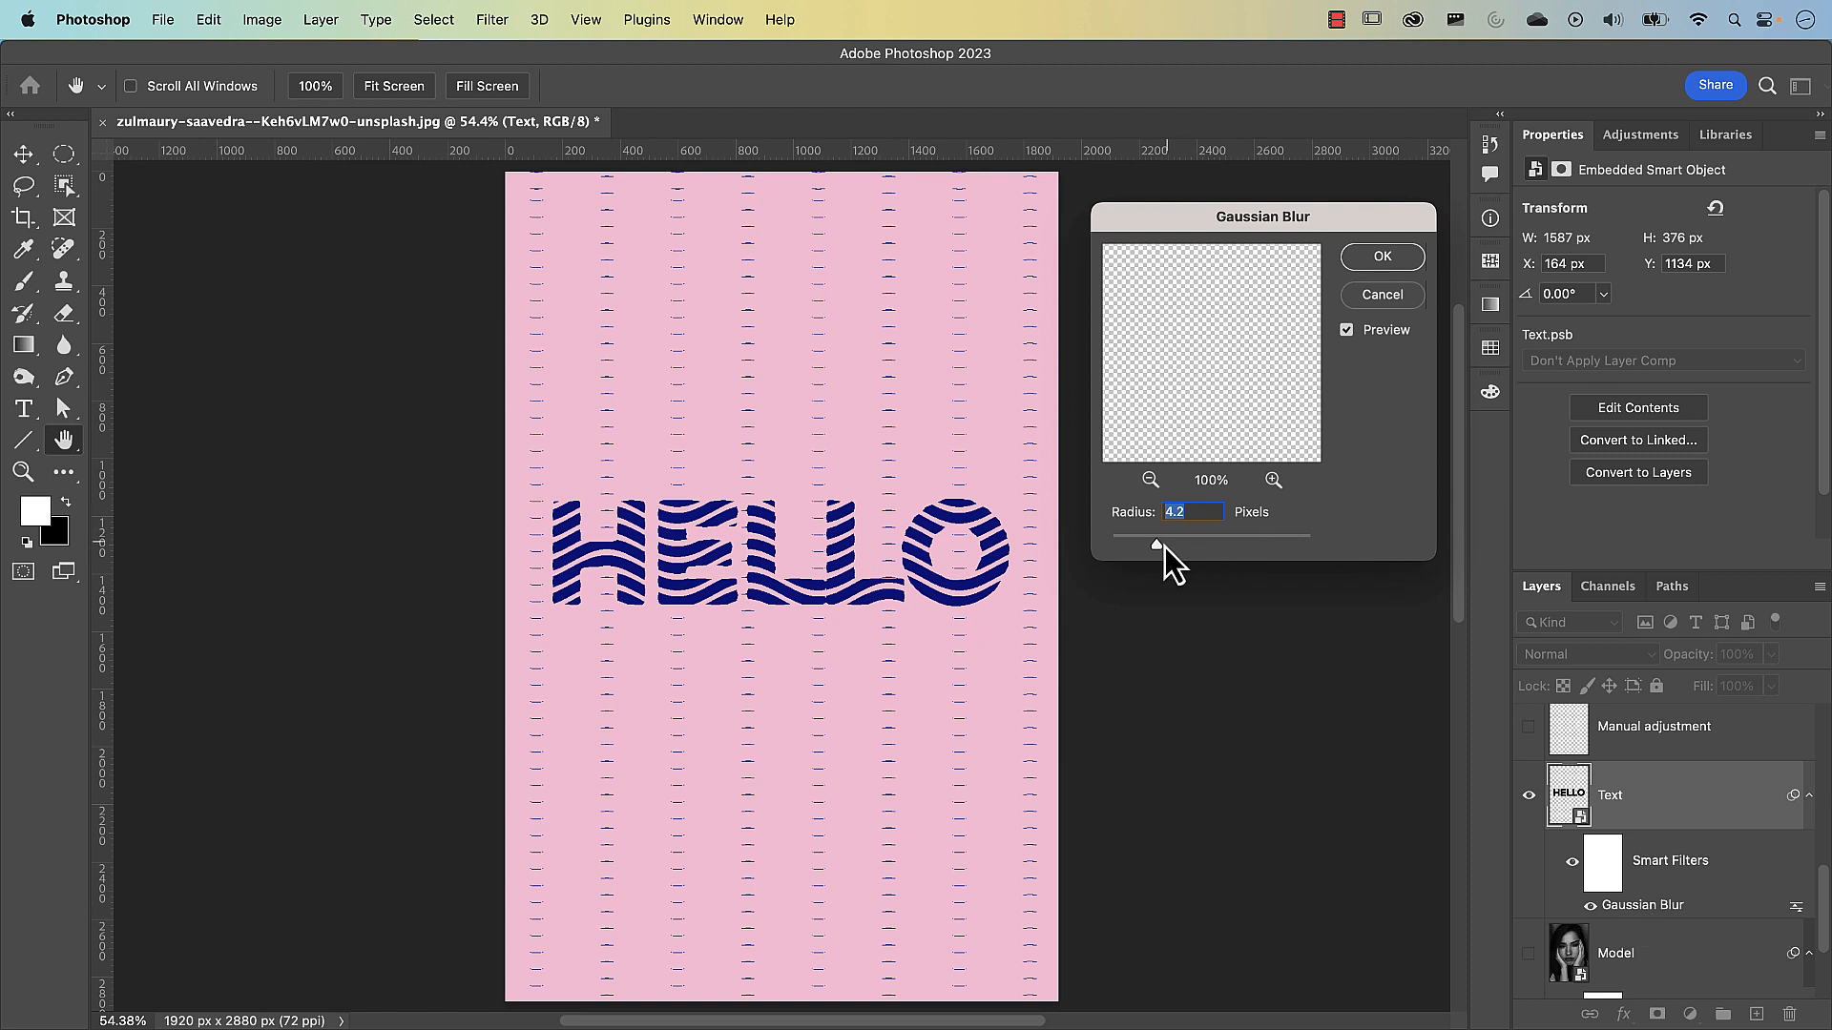
pyautogui.moveTo(1164, 548); pyautogui.dragTo(1166, 549)
pyautogui.click(1384, 262)
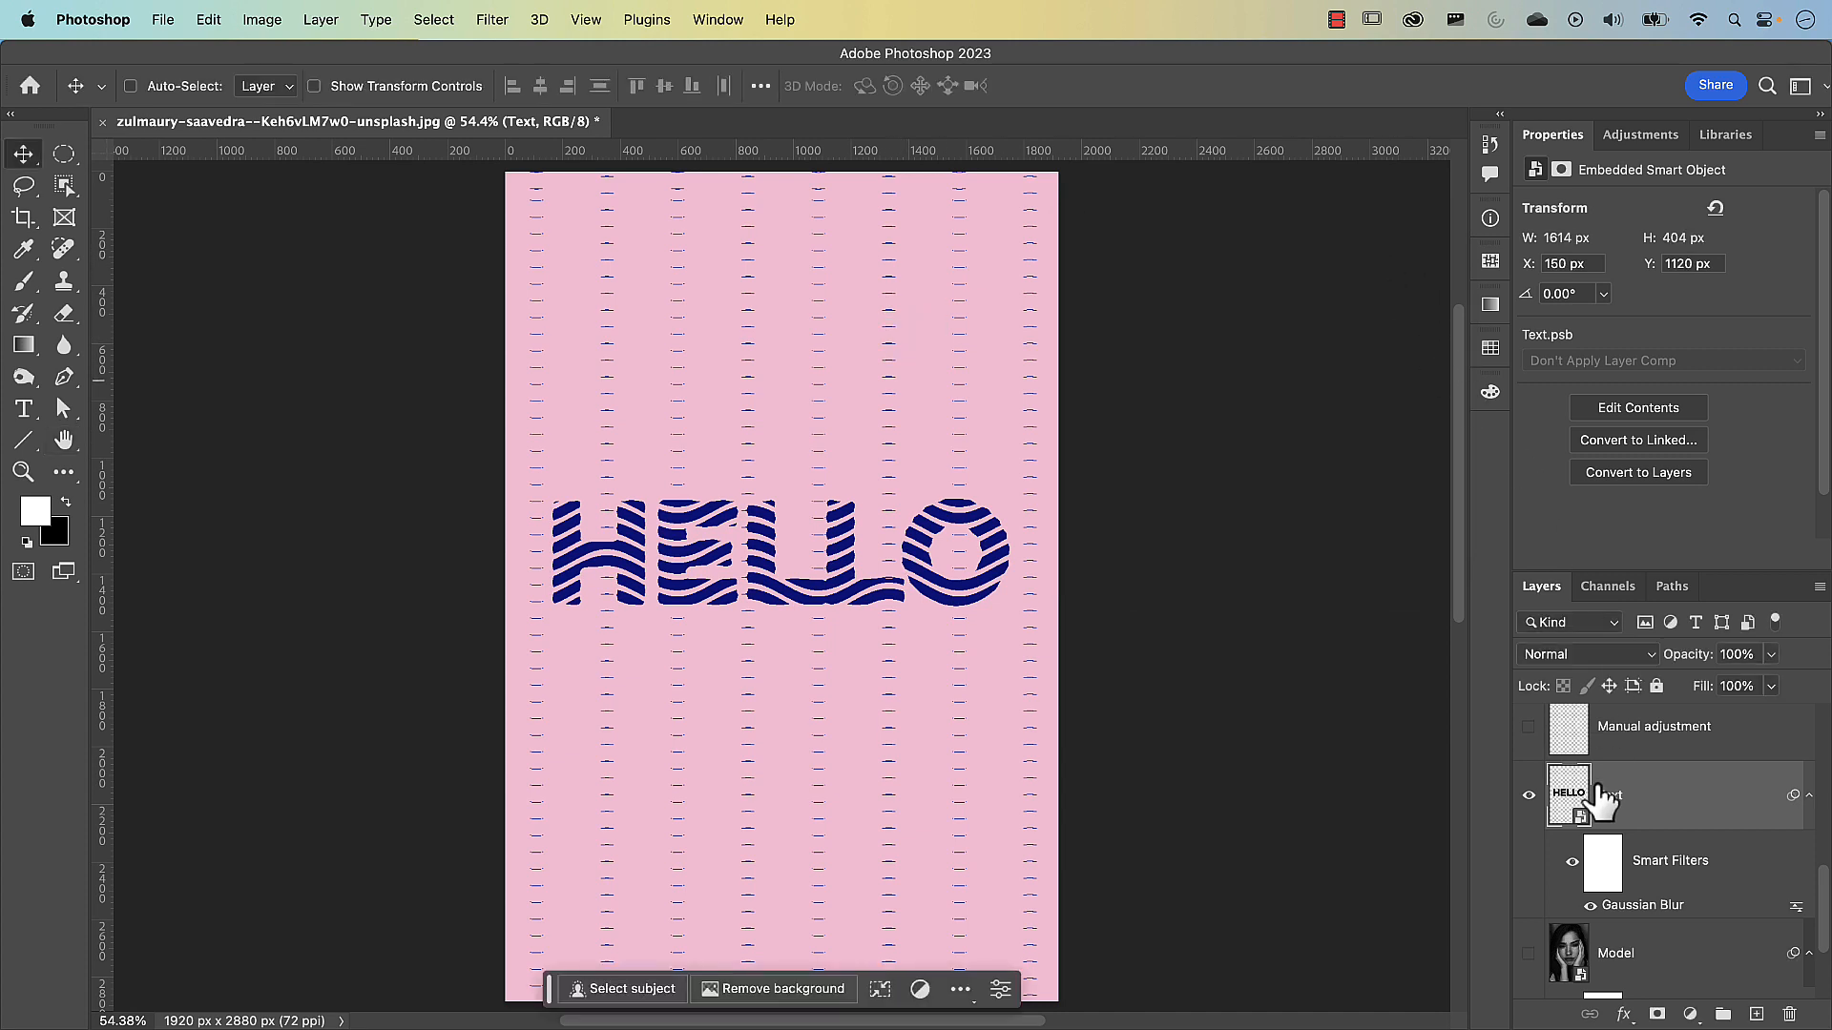
# Enlarge the layer list and set the Wavy lines layer's Gaussian Blur radius to 4.6 pixels
pyautogui.scroll(4, 1603, 799)
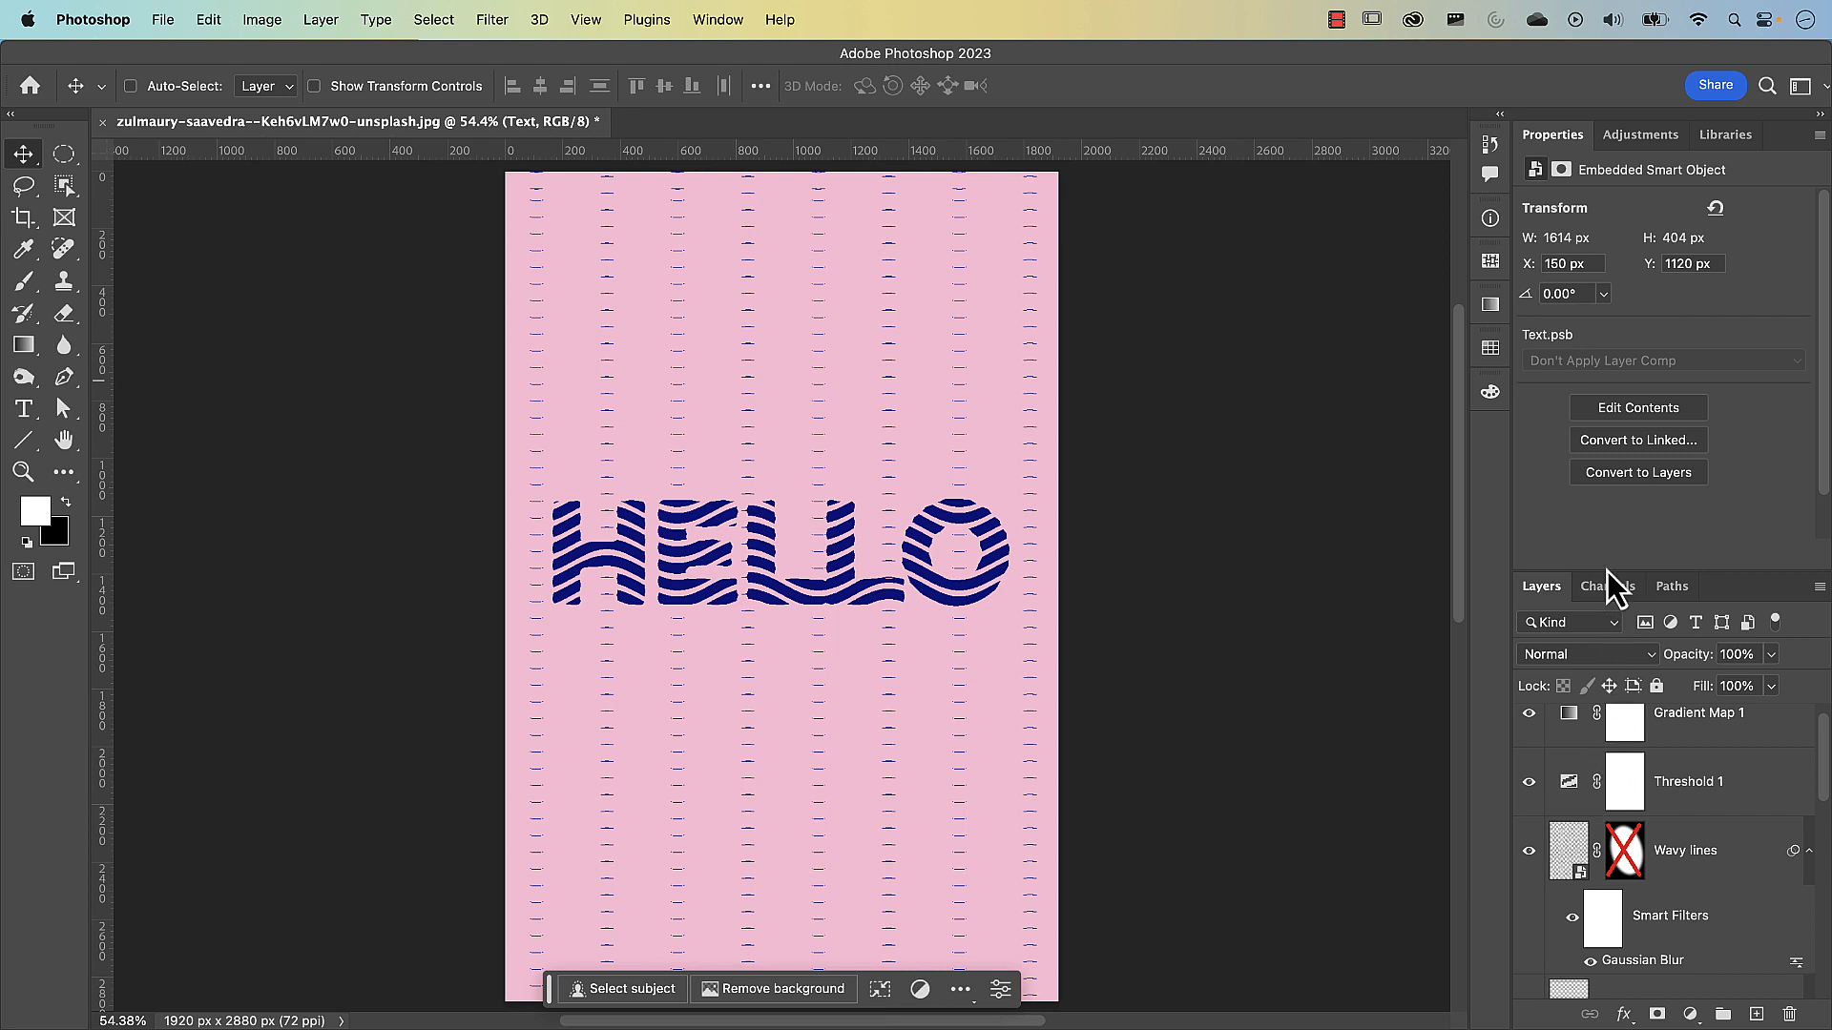
pyautogui.moveTo(1606, 574); pyautogui.dragTo(1607, 384)
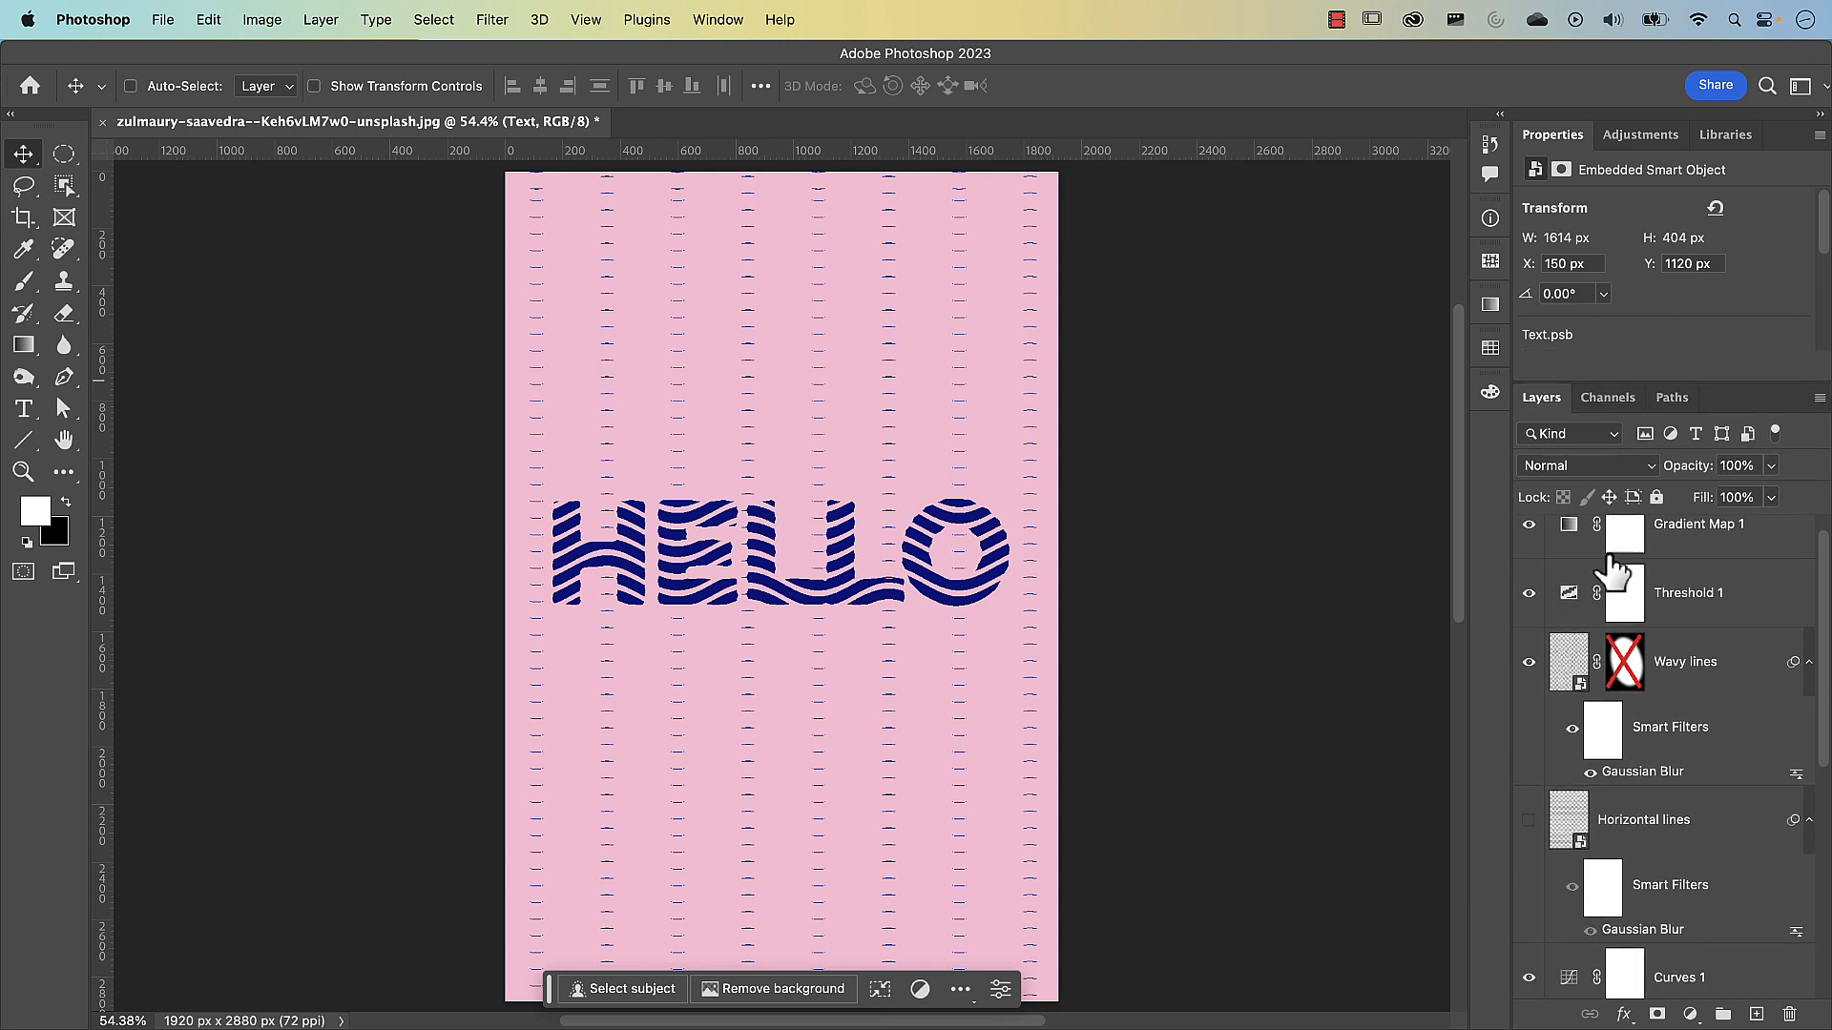
pyautogui.click(1568, 665)
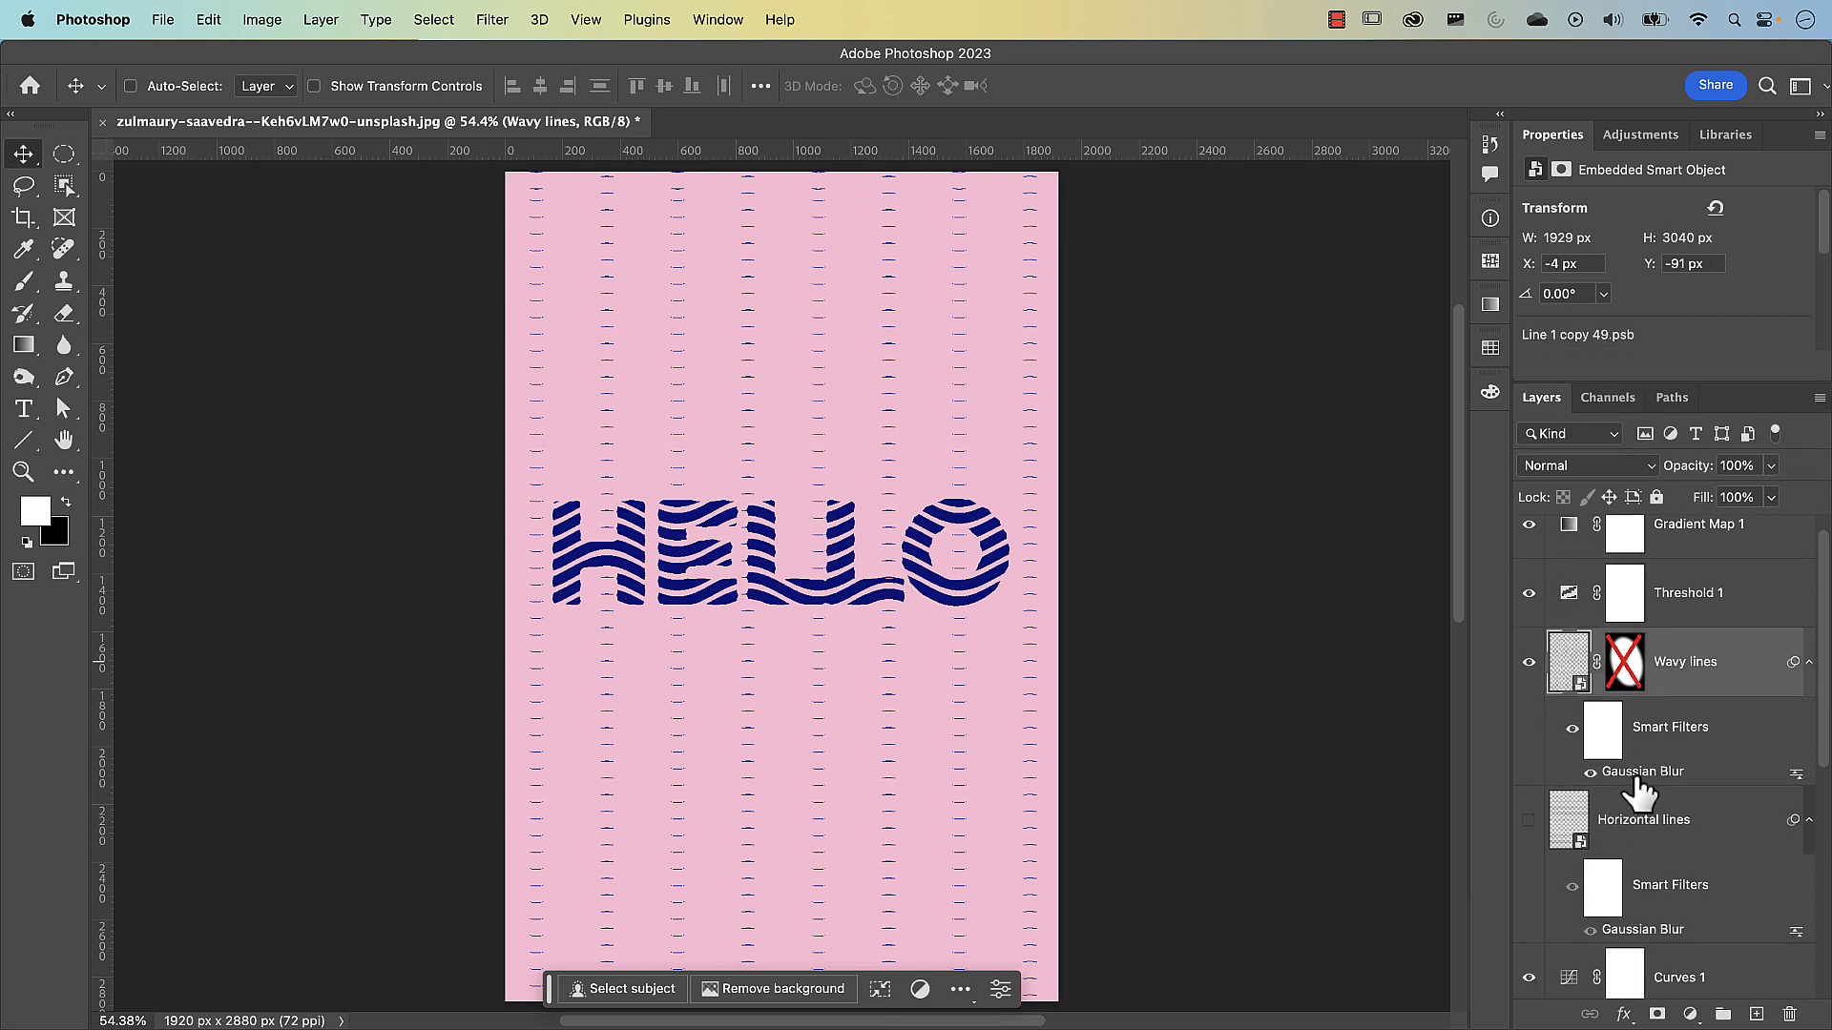
pyautogui.doubleClick(1639, 774)
pyautogui.moveTo(1177, 547); pyautogui.dragTo(1152, 548)
pyautogui.moveTo(1155, 548); pyautogui.dragTo(1156, 548)
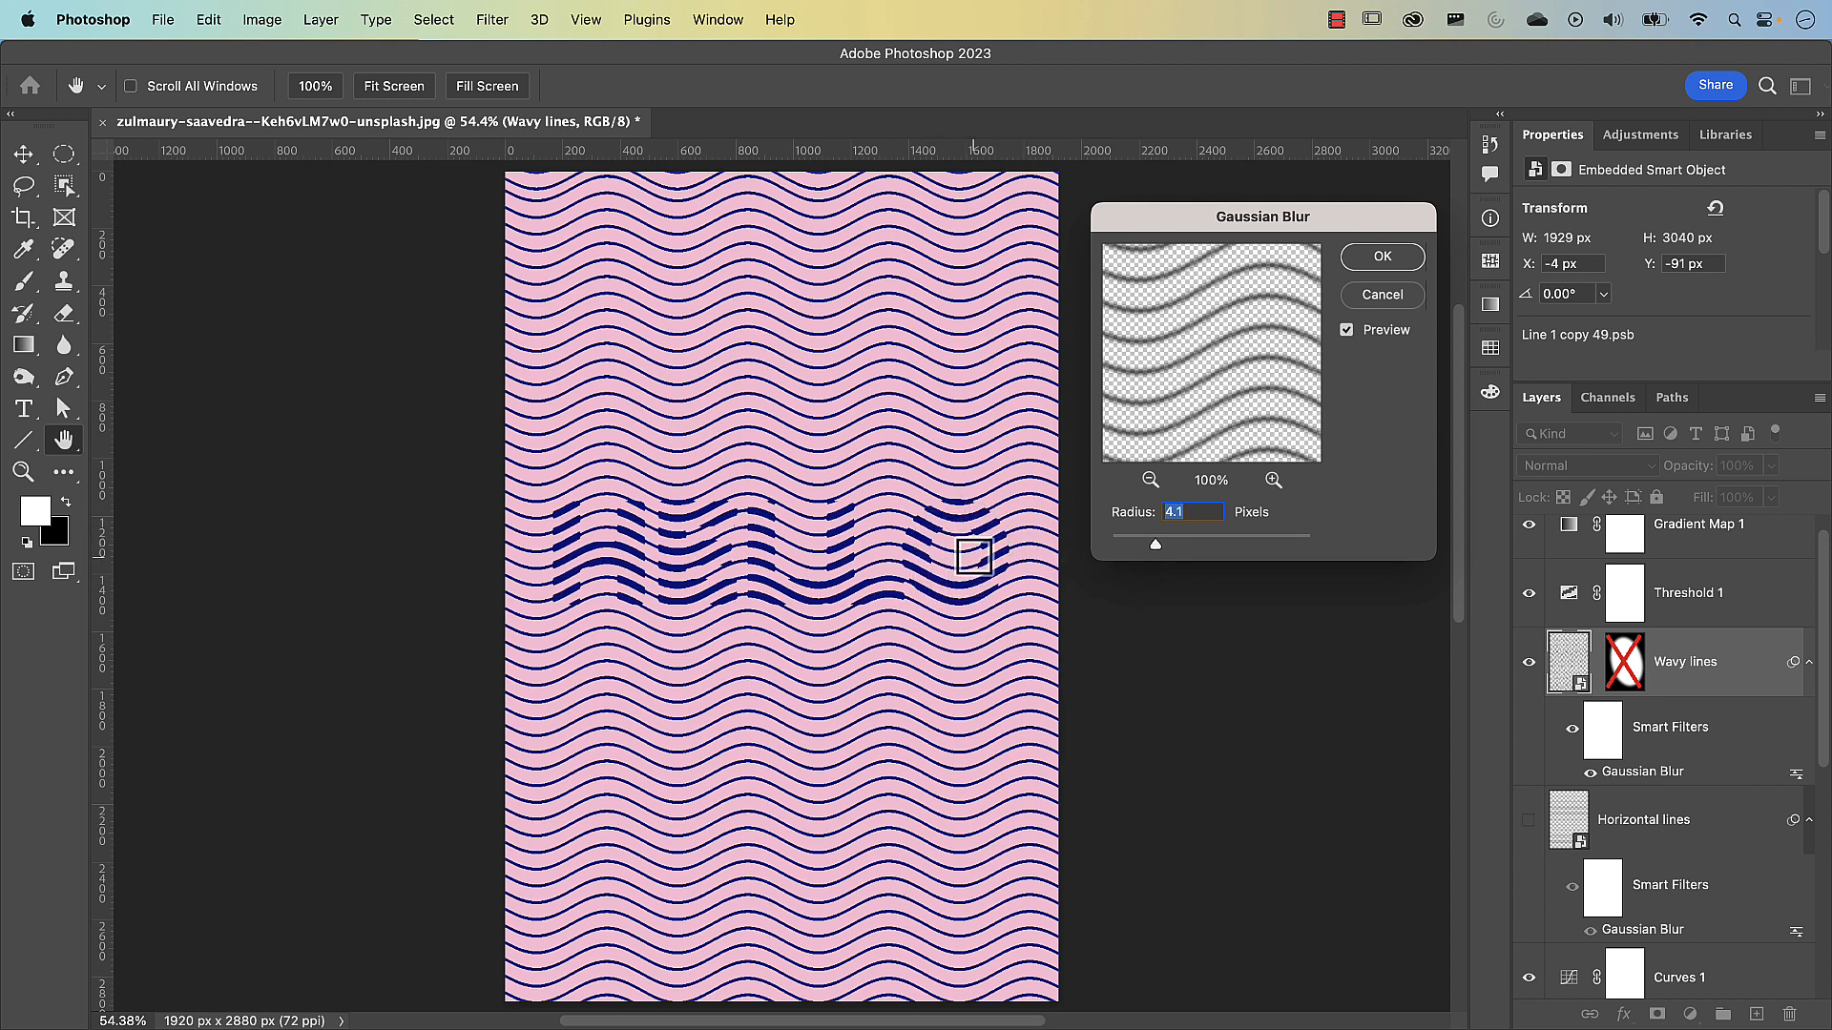
pyautogui.moveTo(1154, 551); pyautogui.dragTo(1161, 551)
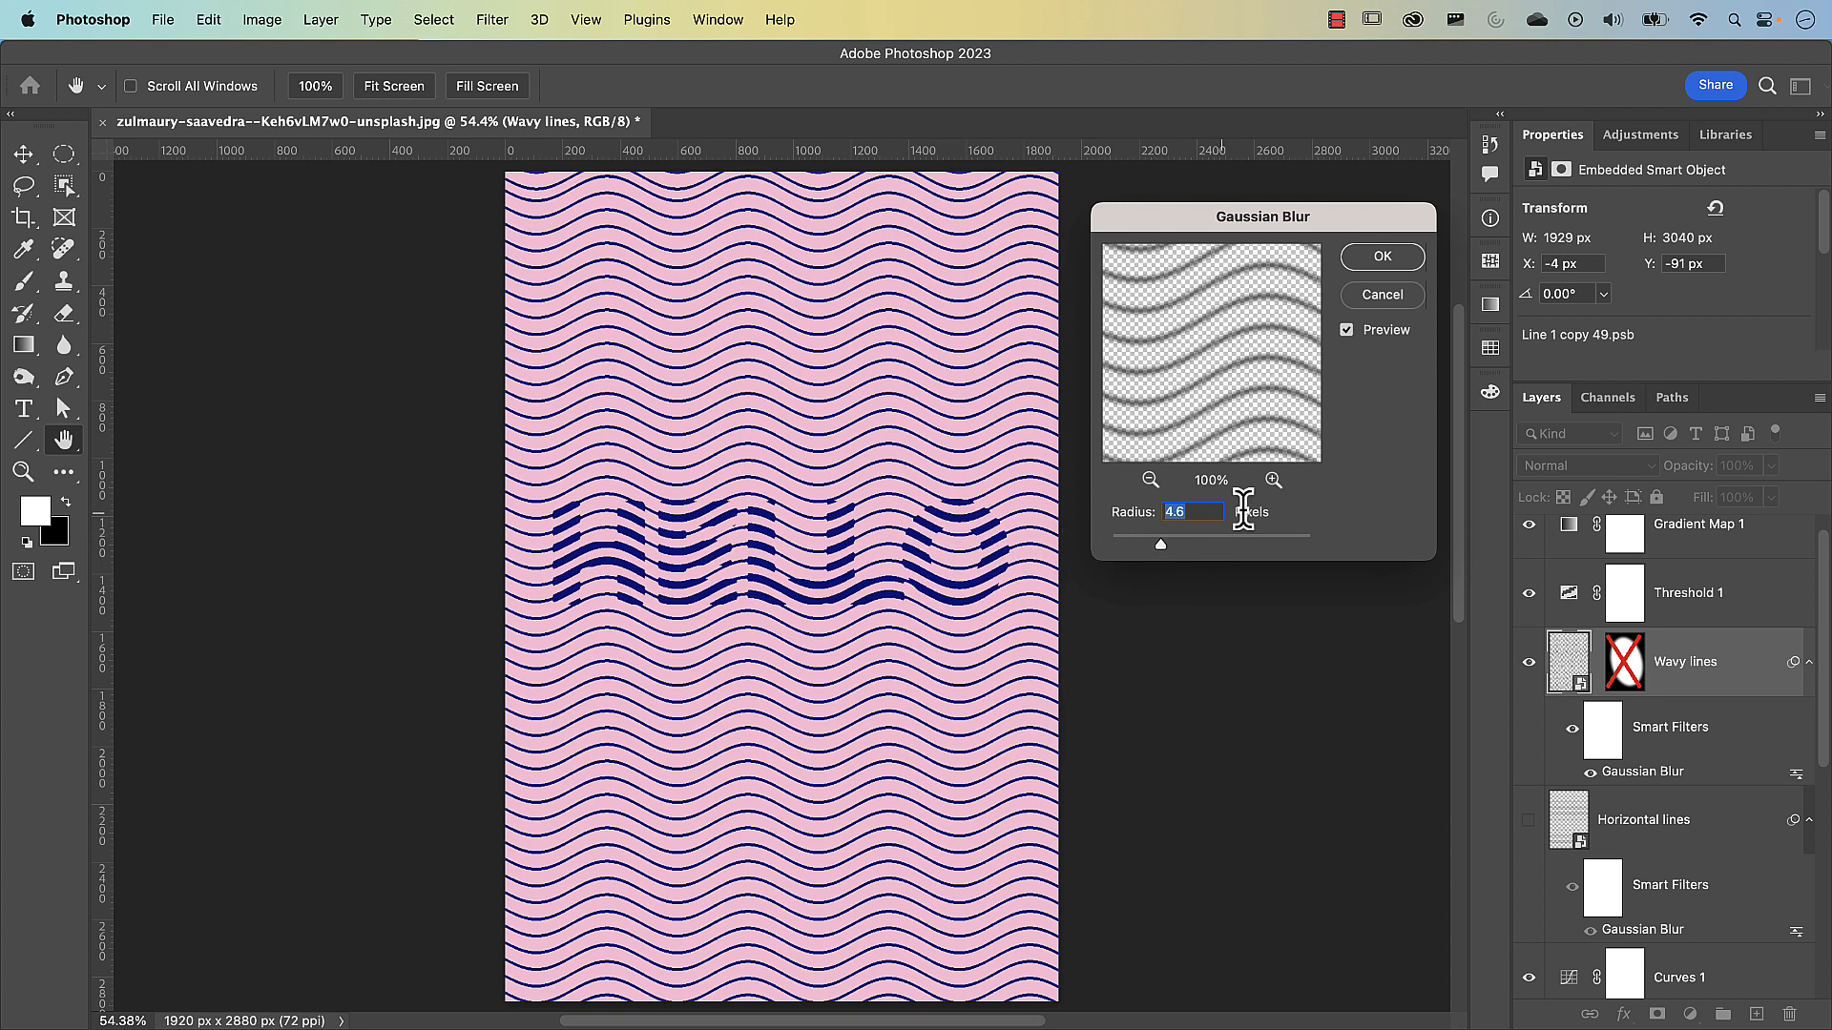
pyautogui.scroll(-6, 1576, 840)
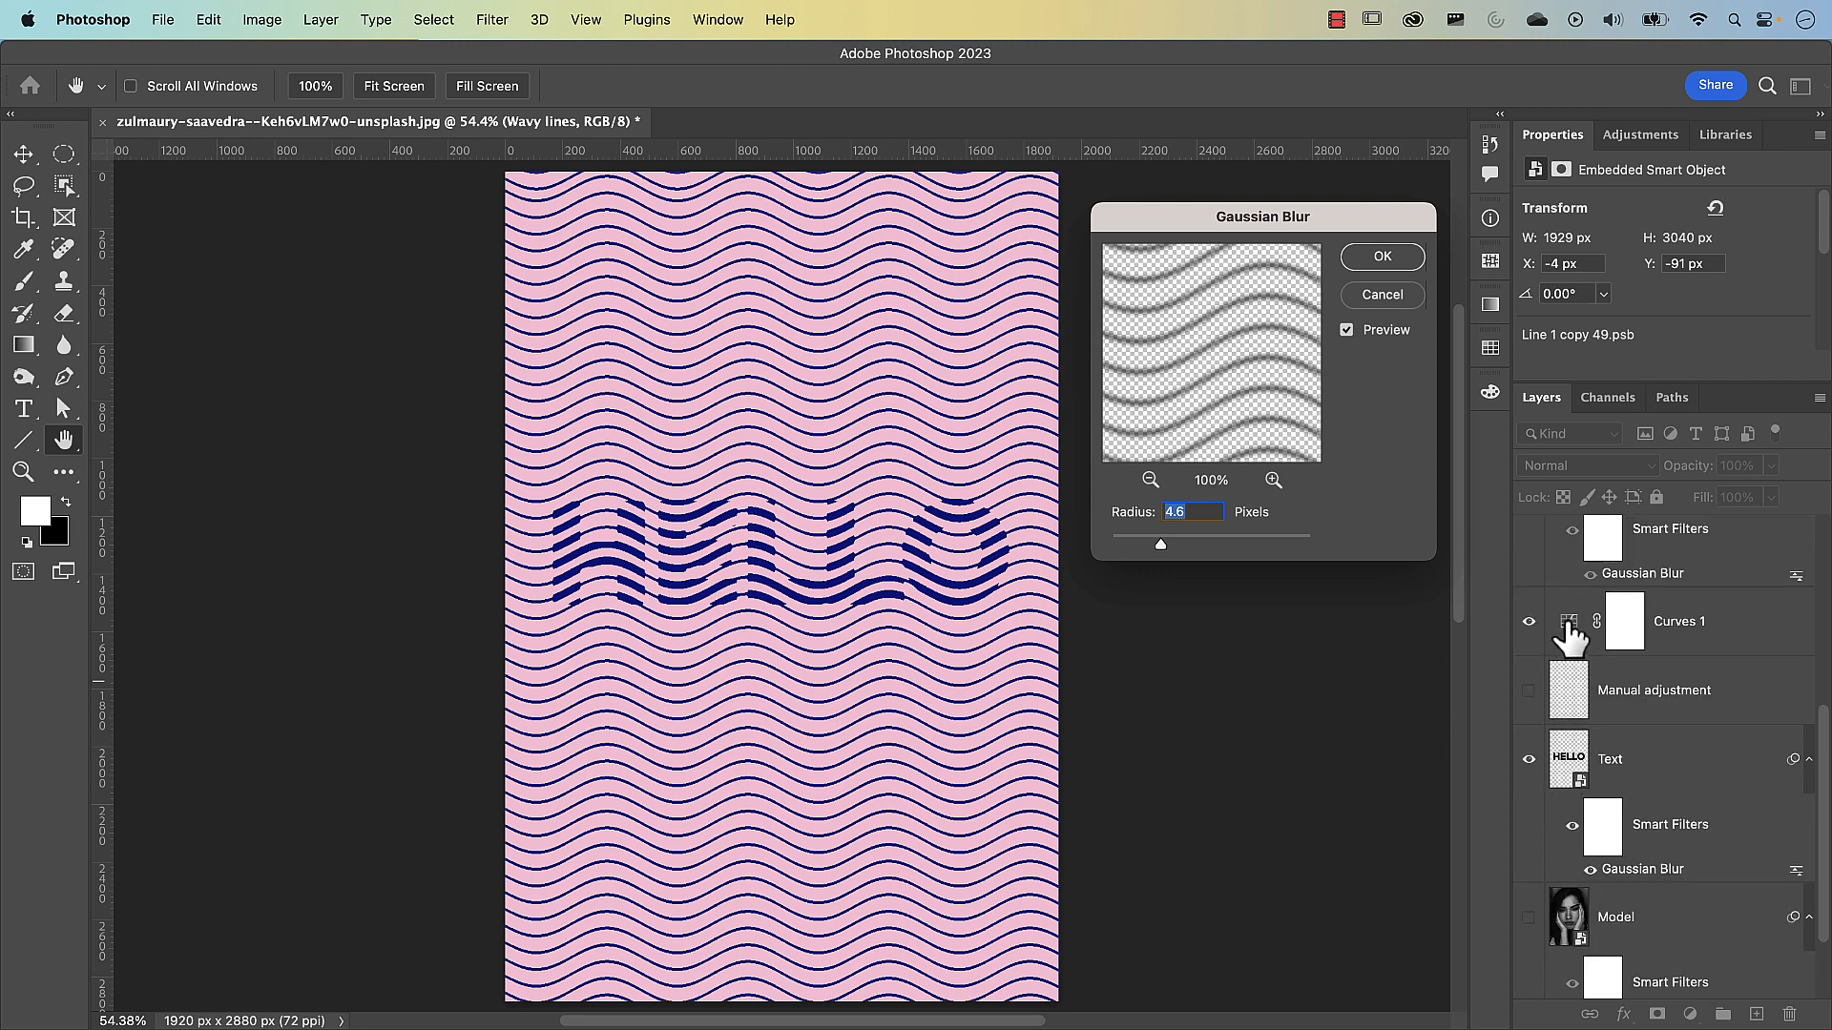
pyautogui.click(1385, 259)
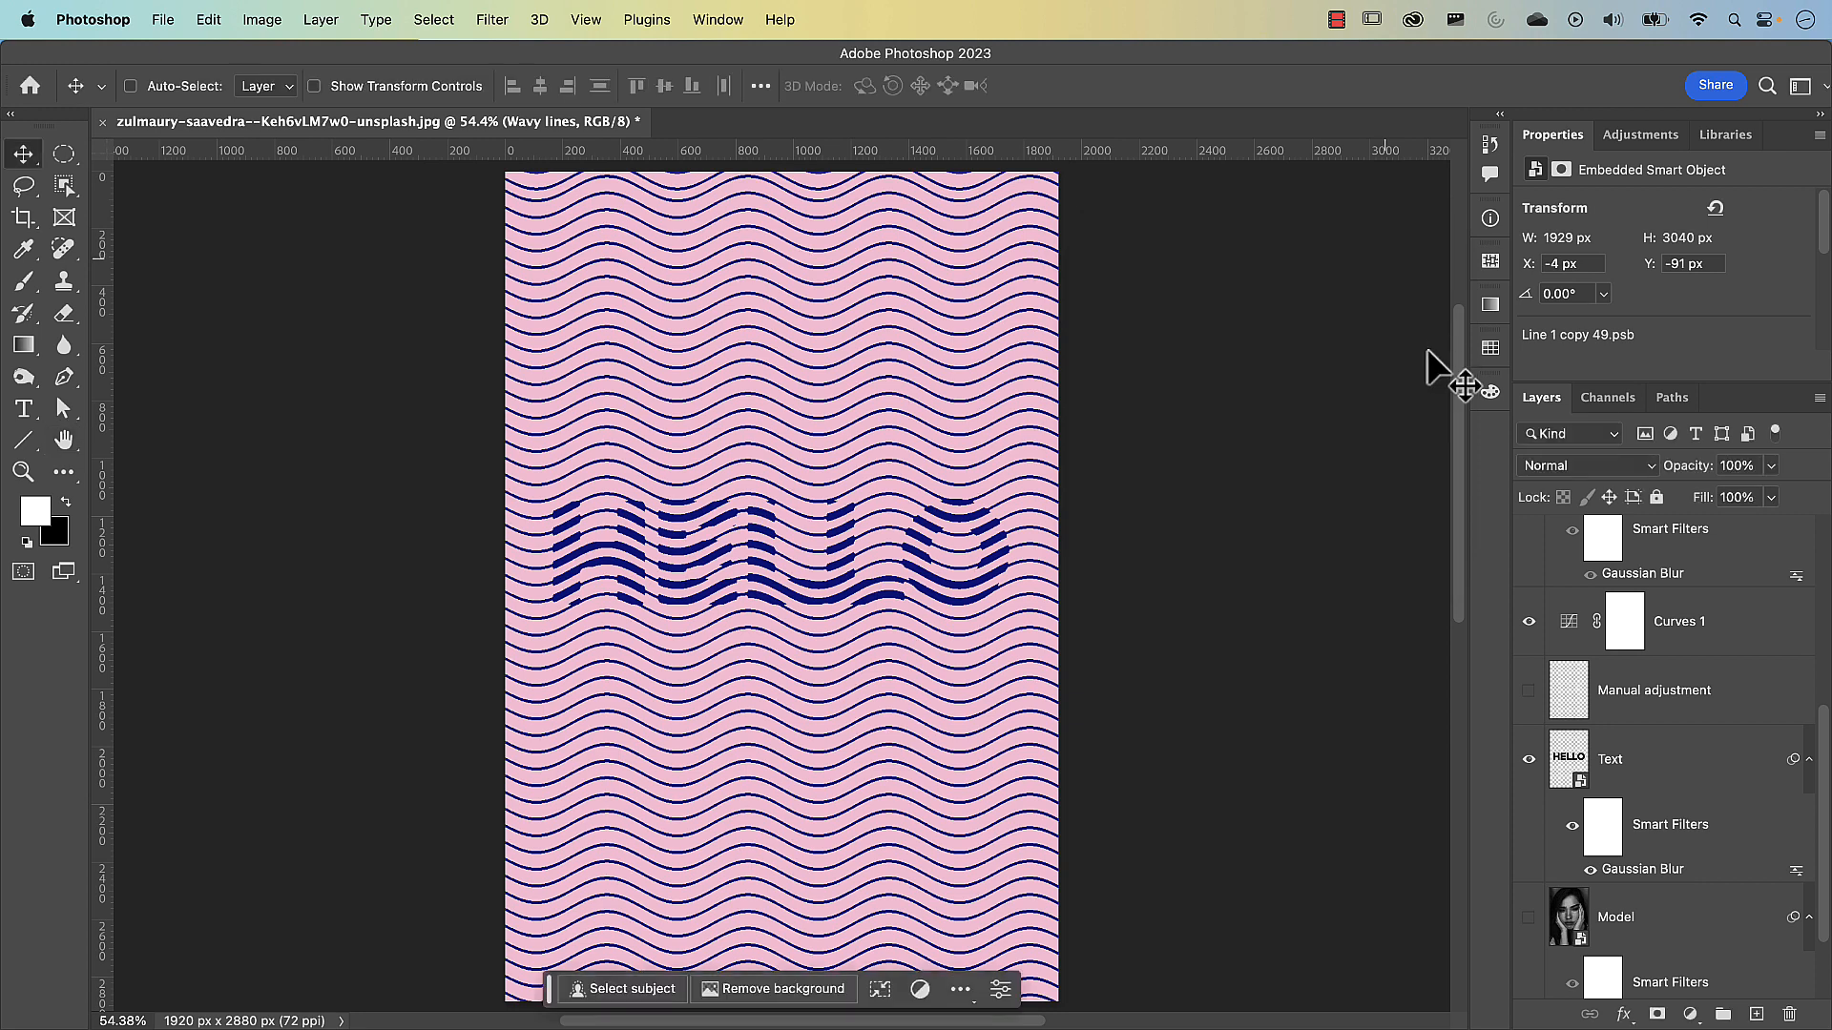
# Reshape the Curves 1 adjustment by raising its upper point slightly and shifting its lower point to refine the line thickness
pyautogui.click(1569, 628)
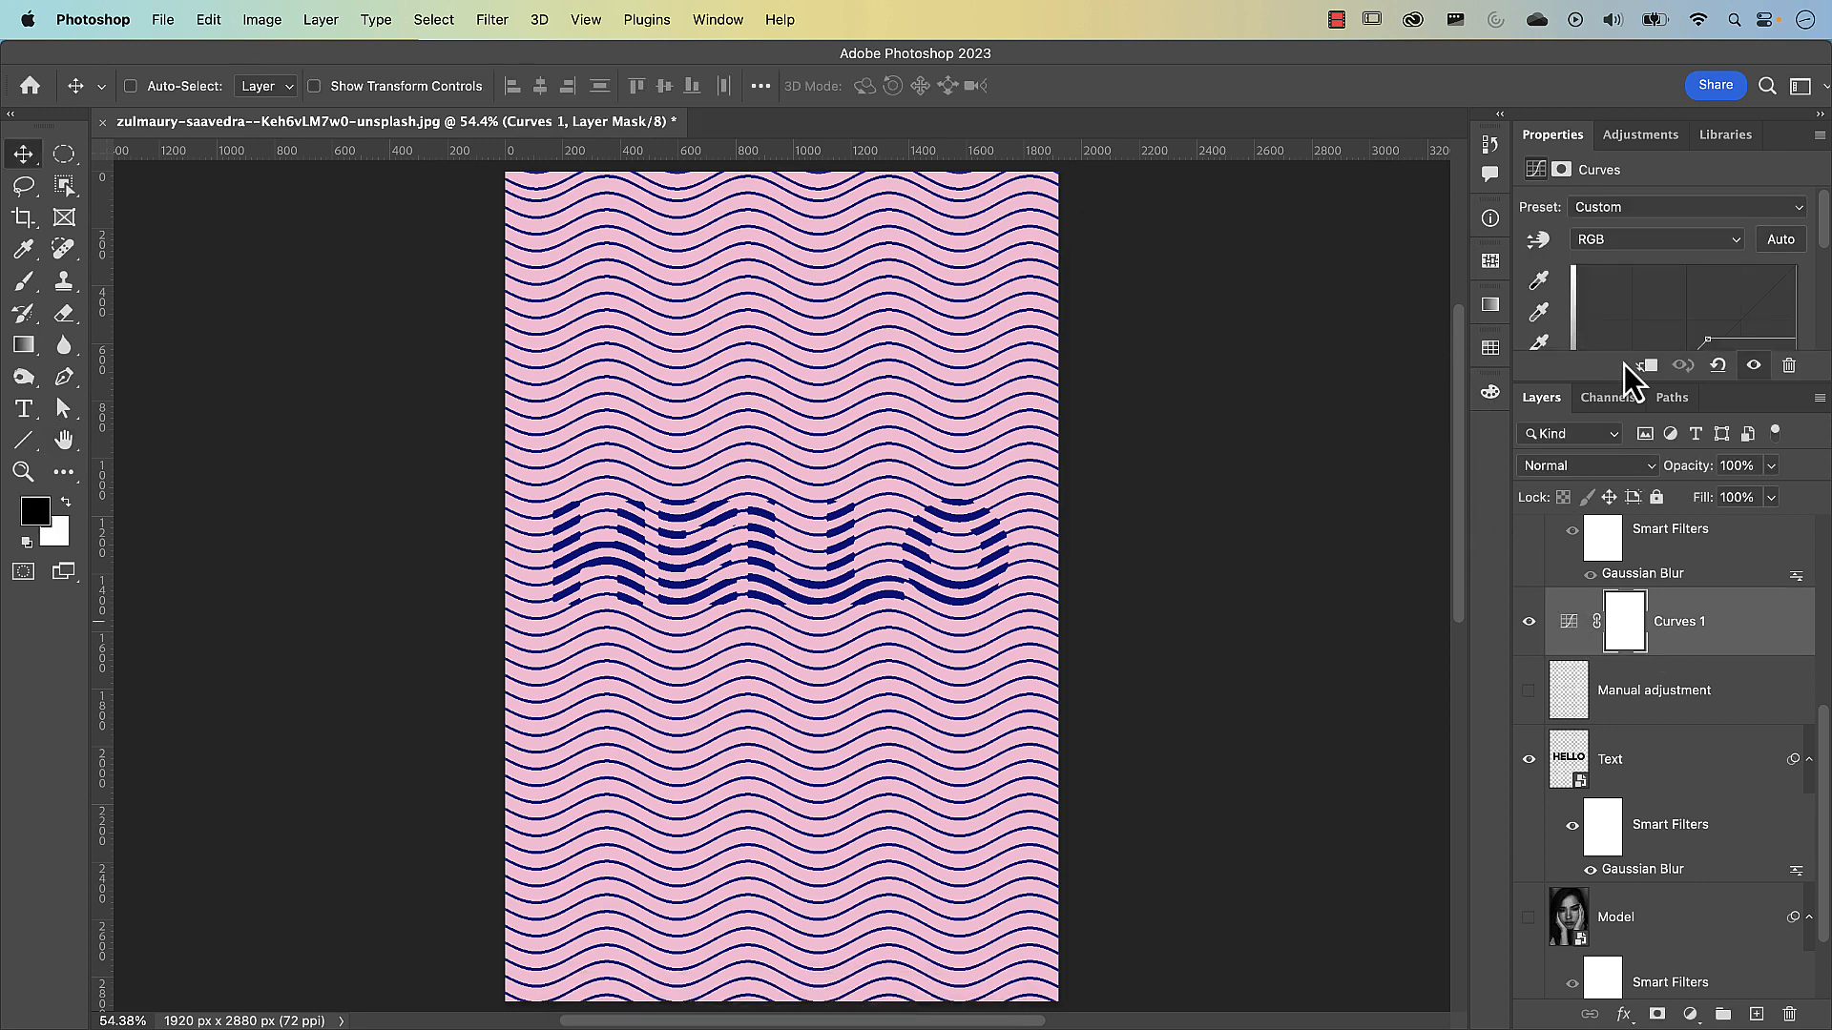
pyautogui.moveTo(1623, 380); pyautogui.dragTo(1627, 412)
pyautogui.moveTo(1707, 341); pyautogui.dragTo(1695, 330)
pyautogui.moveTo(1628, 411); pyautogui.dragTo(1639, 412)
# Readjust the Gaussian Blur radius on Wavy lines to make the lines thinner
pyautogui.scroll(3, 1641, 775)
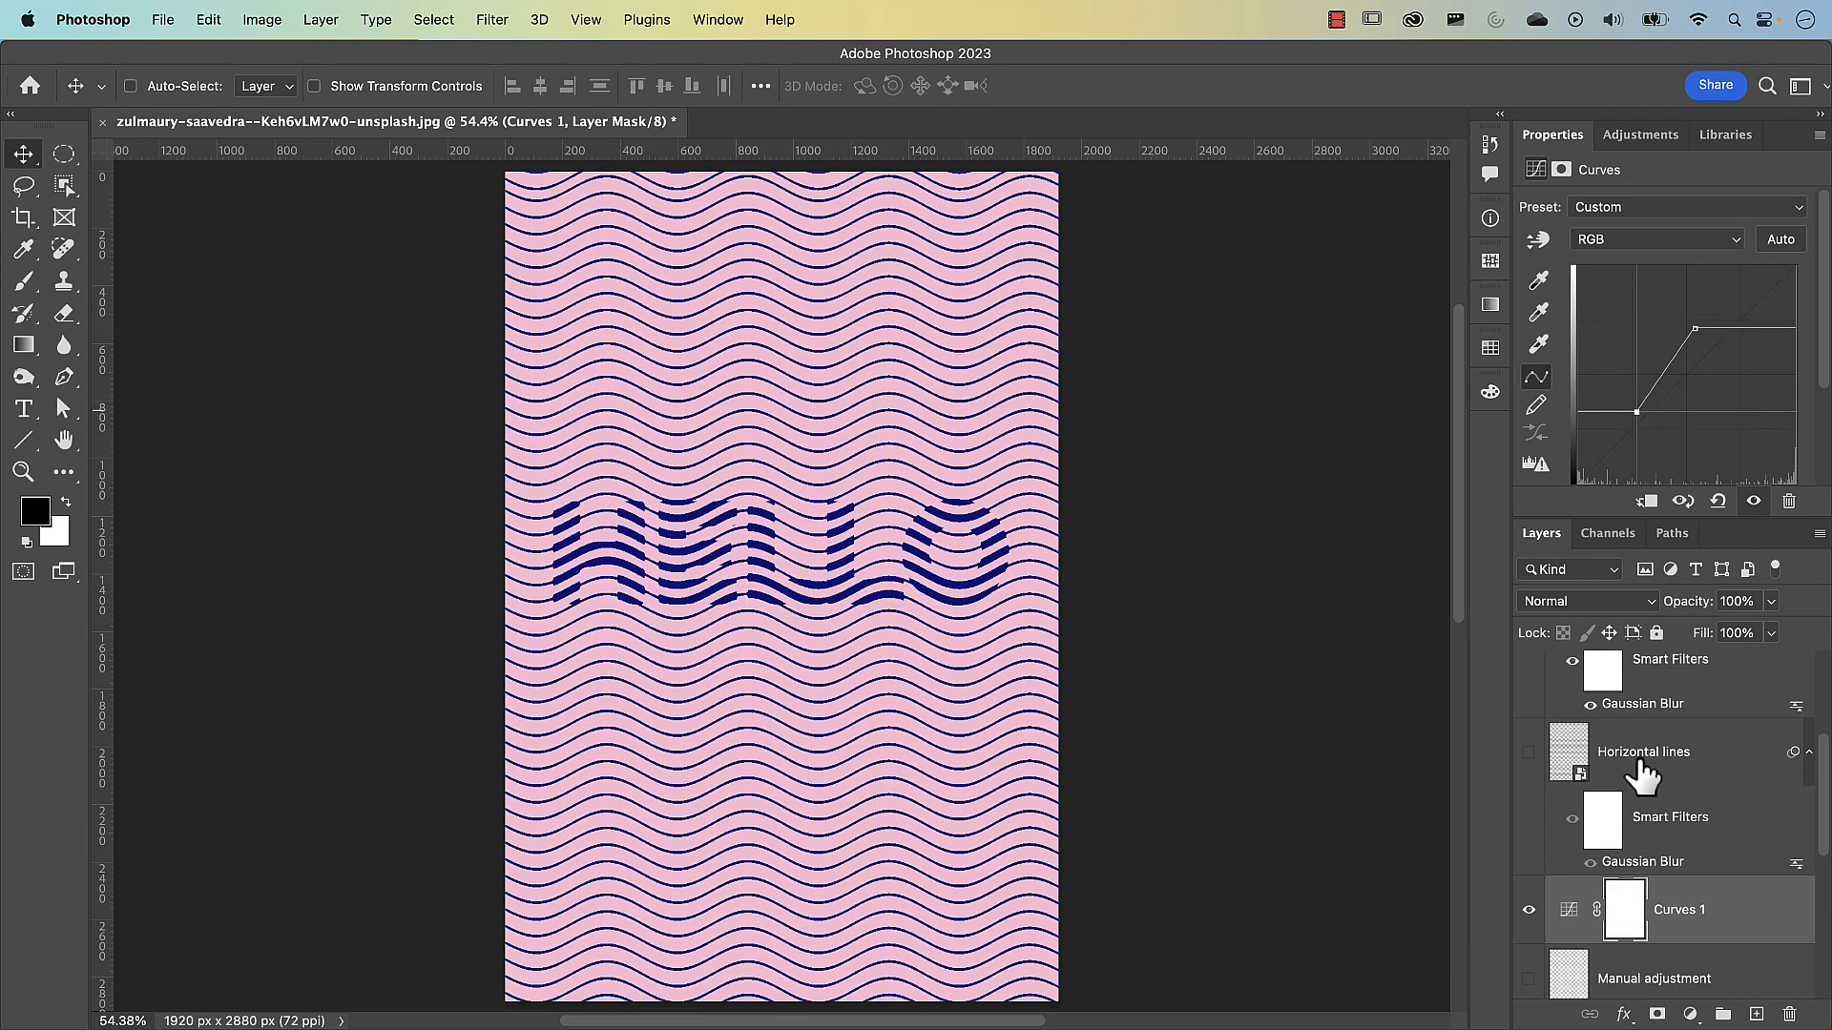
pyautogui.scroll(3, 1643, 811)
pyautogui.doubleClick(1651, 859)
pyautogui.moveTo(1179, 549); pyautogui.dragTo(1186, 549)
pyautogui.click(1382, 256)
# Raise the Text layer's Gaussian Blur radius to about 13.4 pixels and set the Threshold 1 level to 82
pyautogui.scroll(-8, 1639, 868)
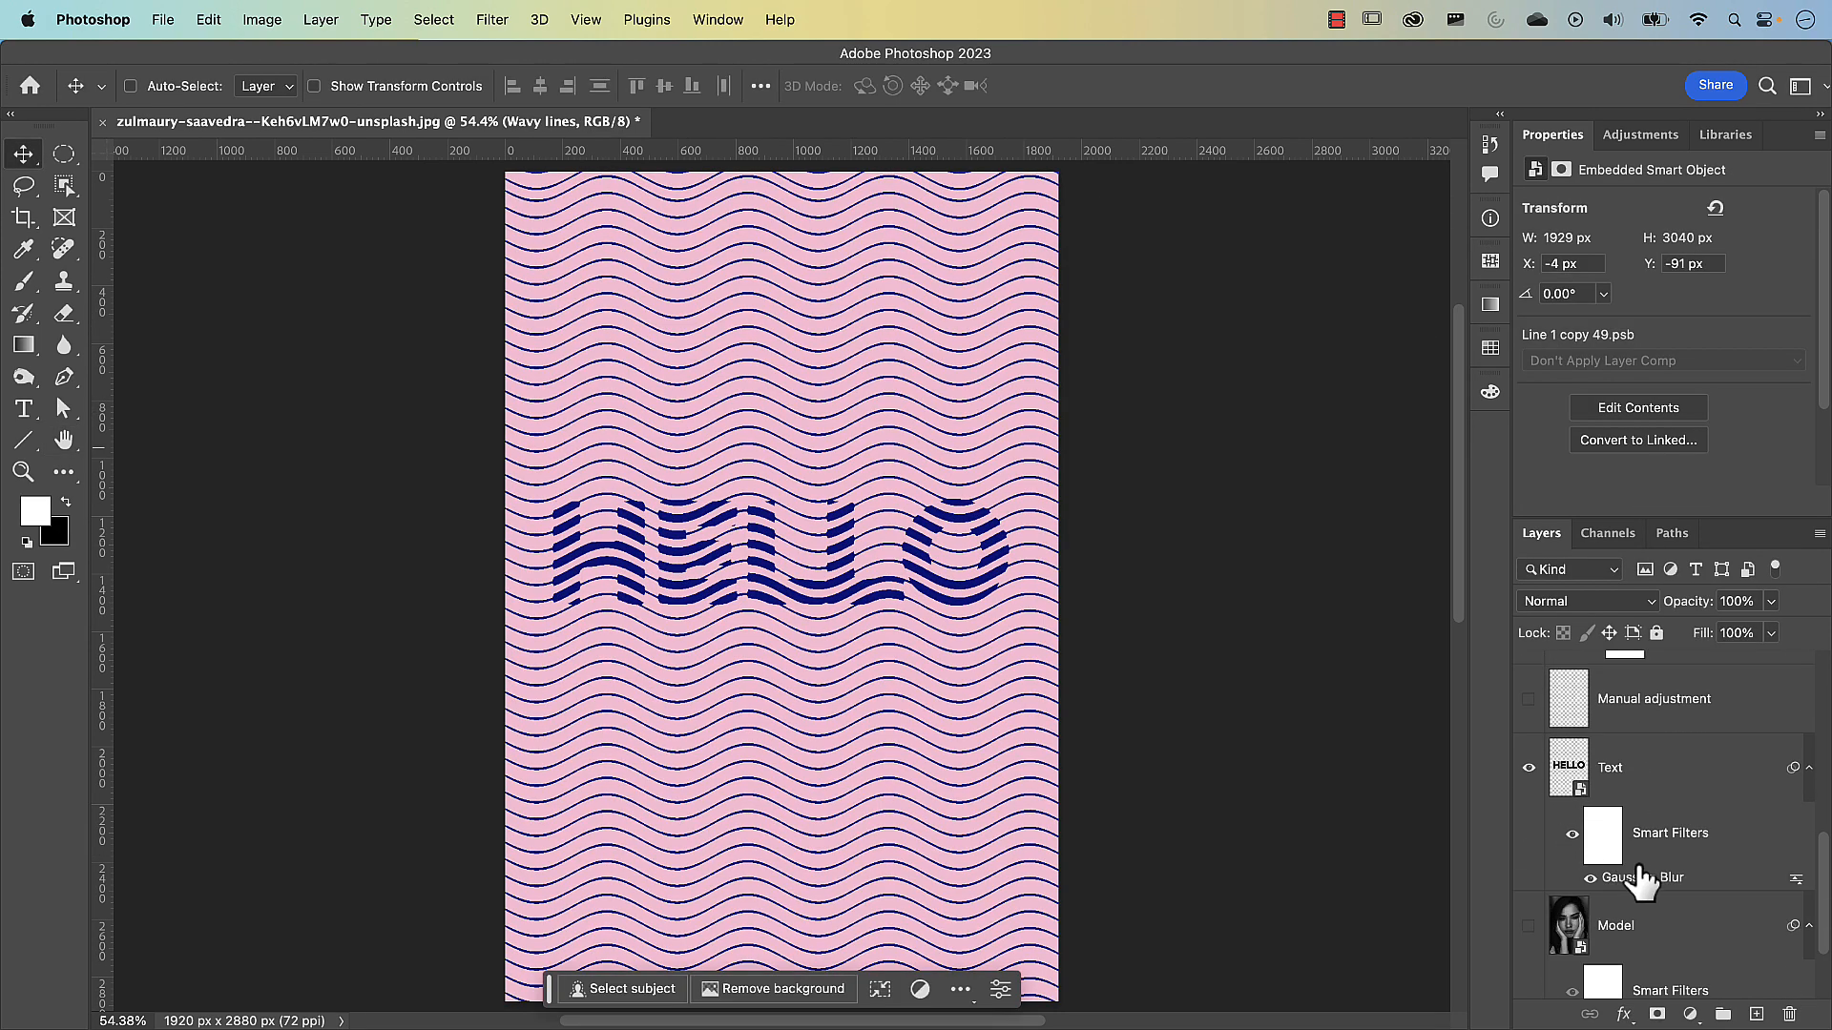
pyautogui.doubleClick(1641, 876)
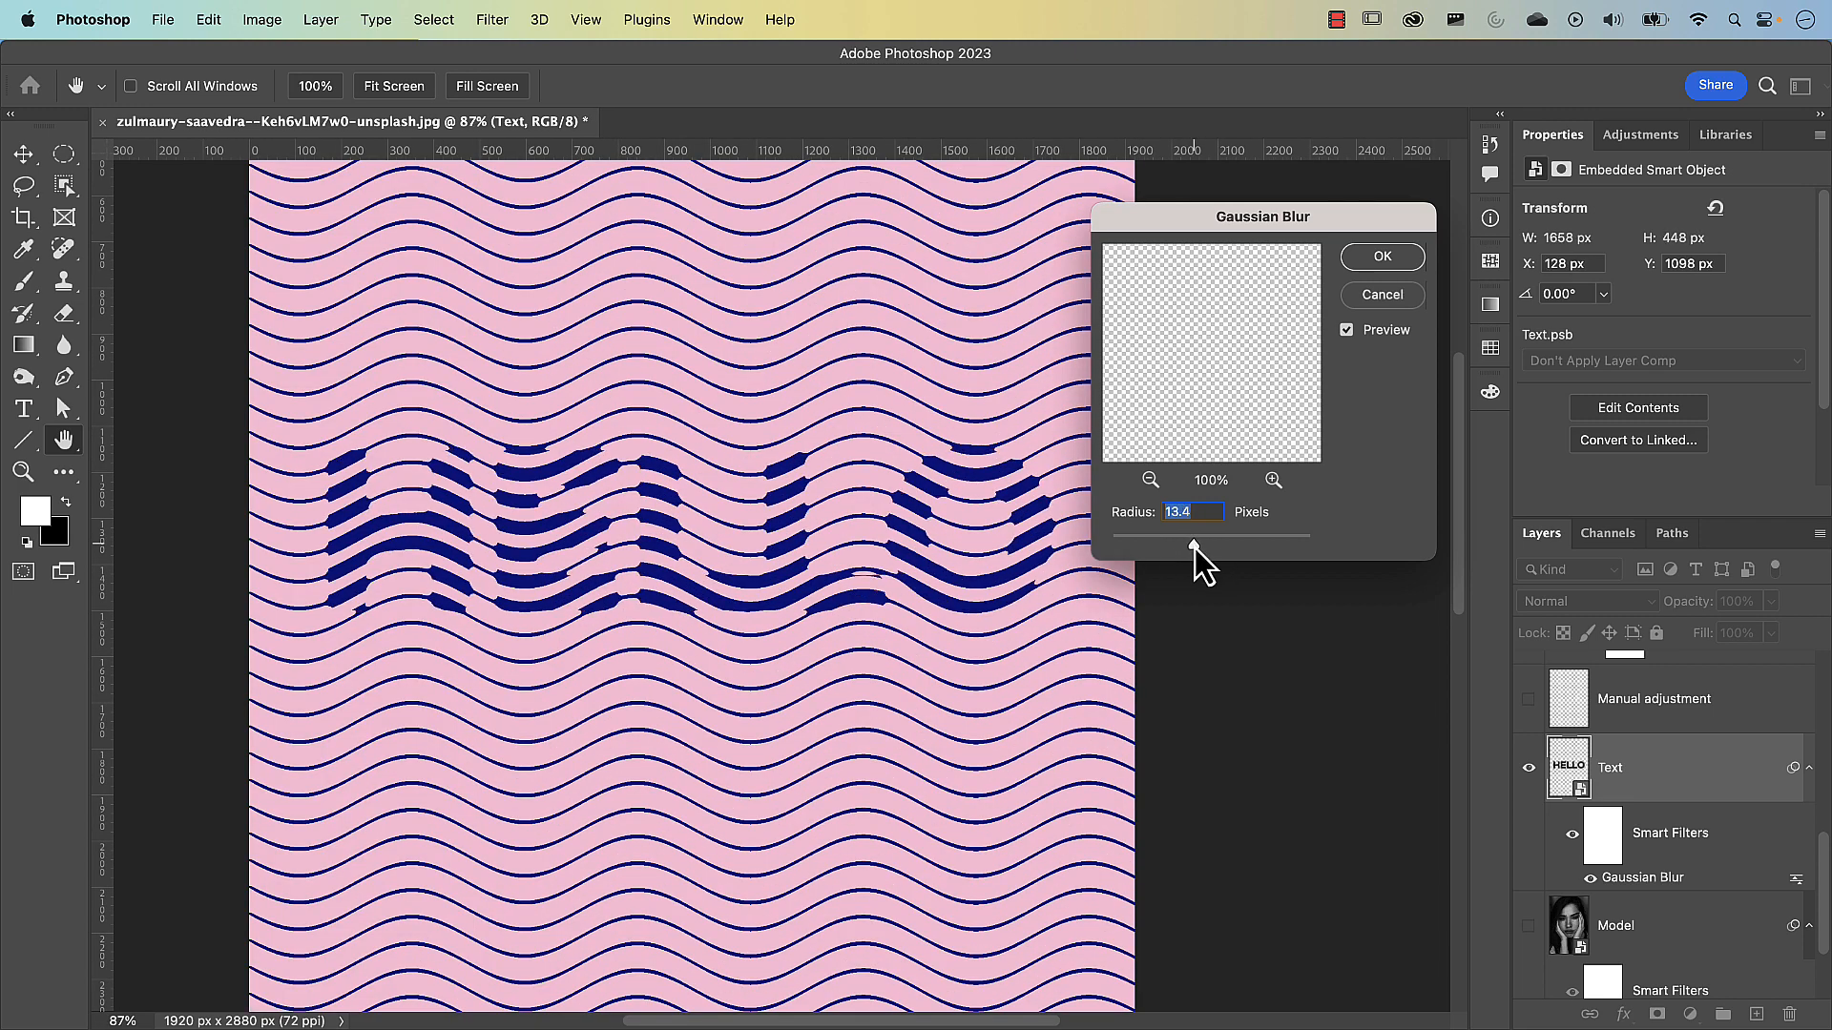
pyautogui.click(1383, 255)
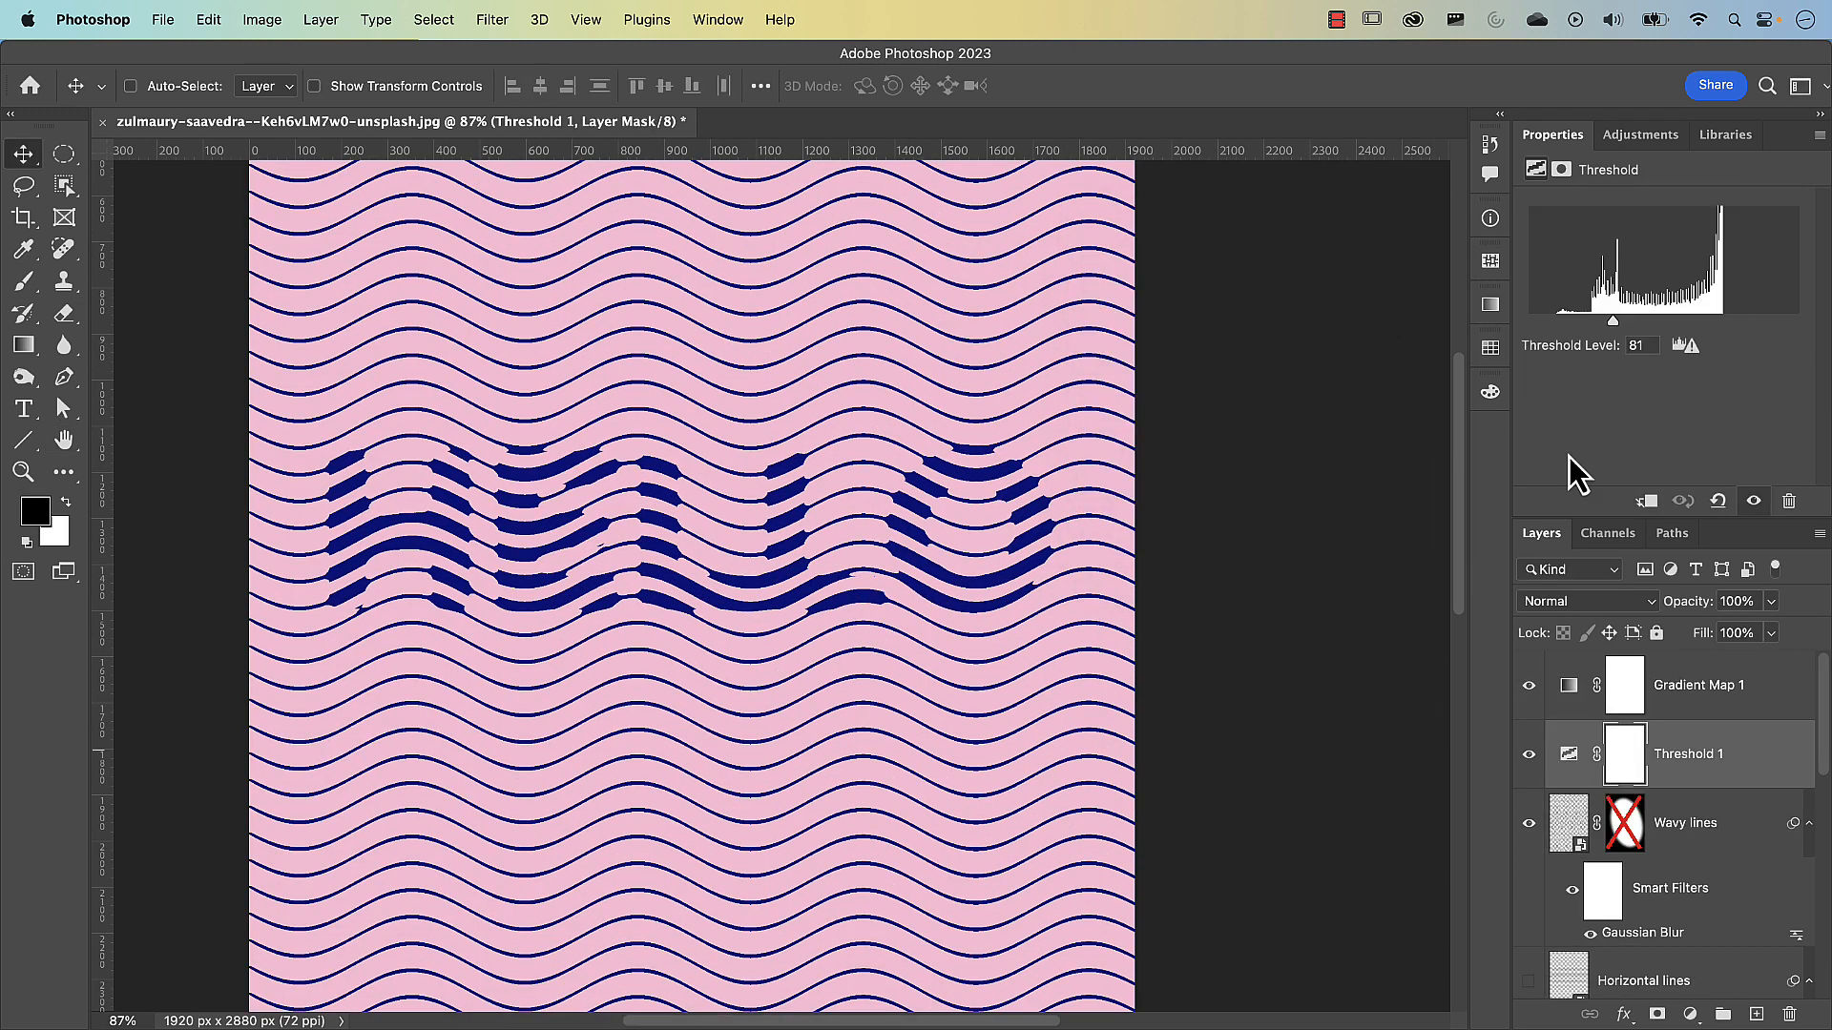
pyautogui.moveTo(1613, 320); pyautogui.dragTo(1615, 326)
# Select the Text layer and move HELLO down to about Y 1249 px to see how the lines distort
pyautogui.scroll(-5, 1703, 873)
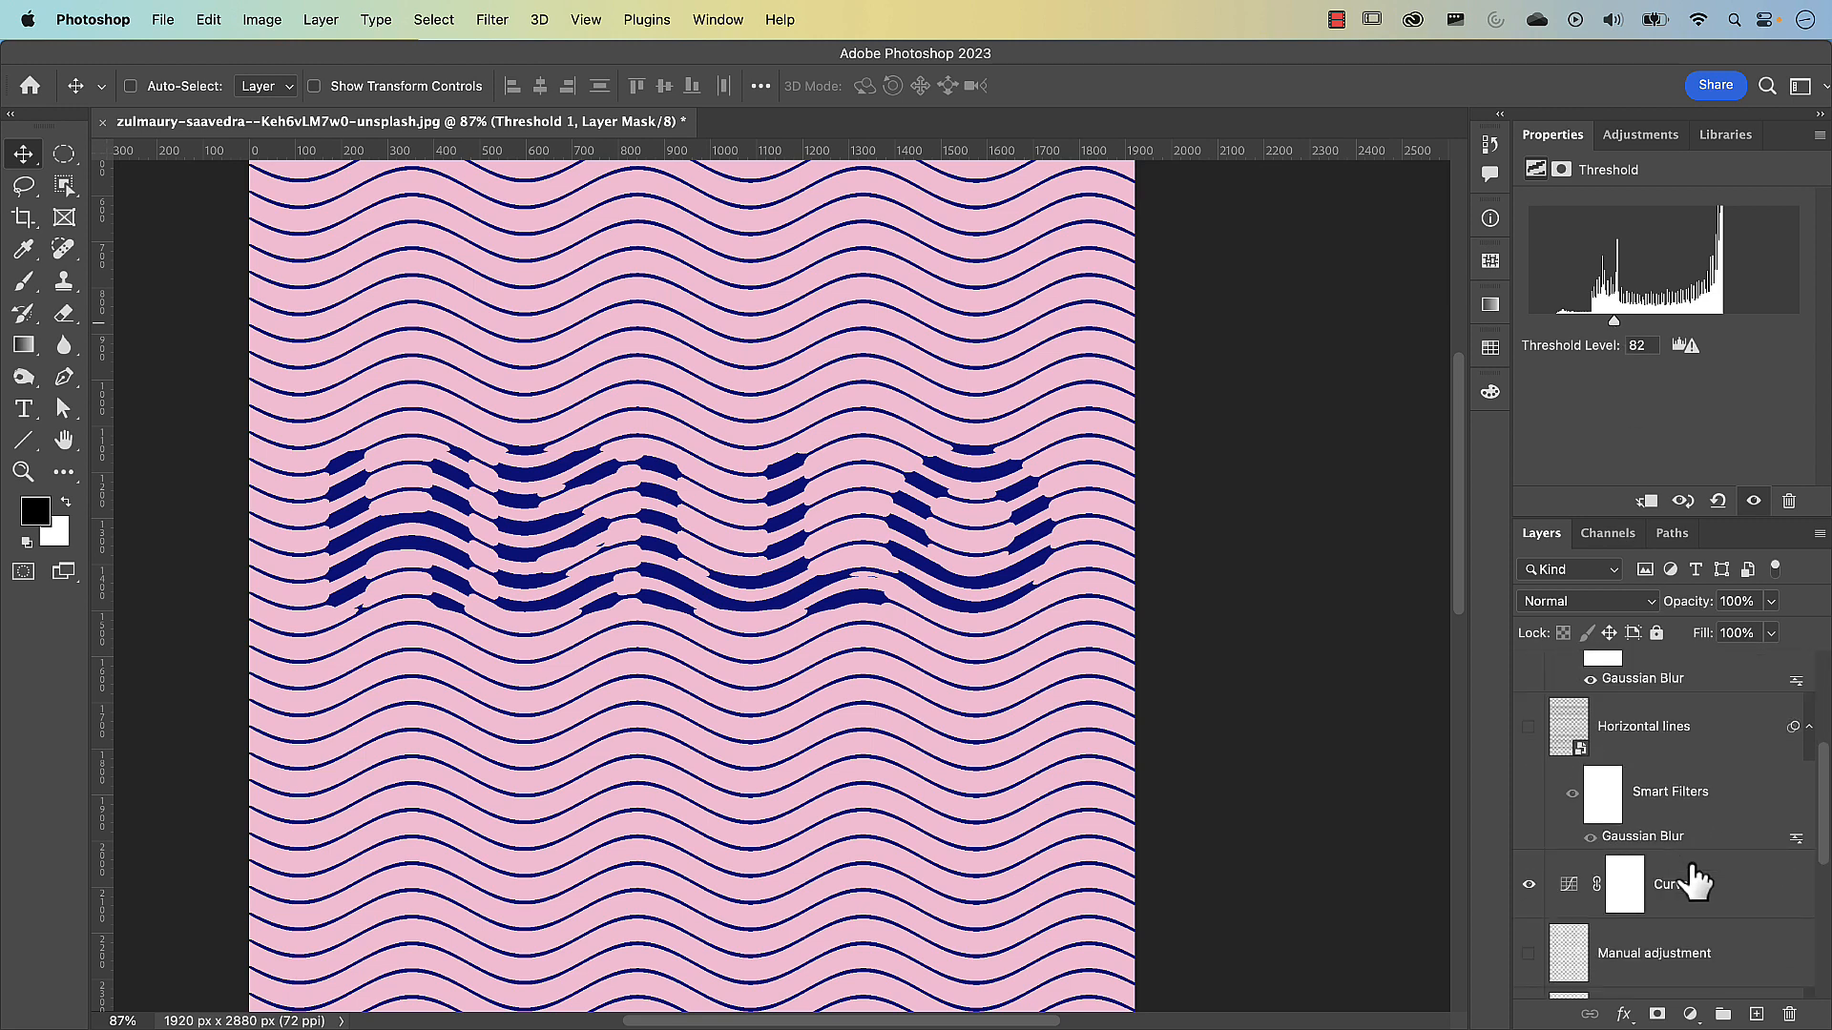
pyautogui.scroll(-5, 1610, 816)
pyautogui.click(1574, 778)
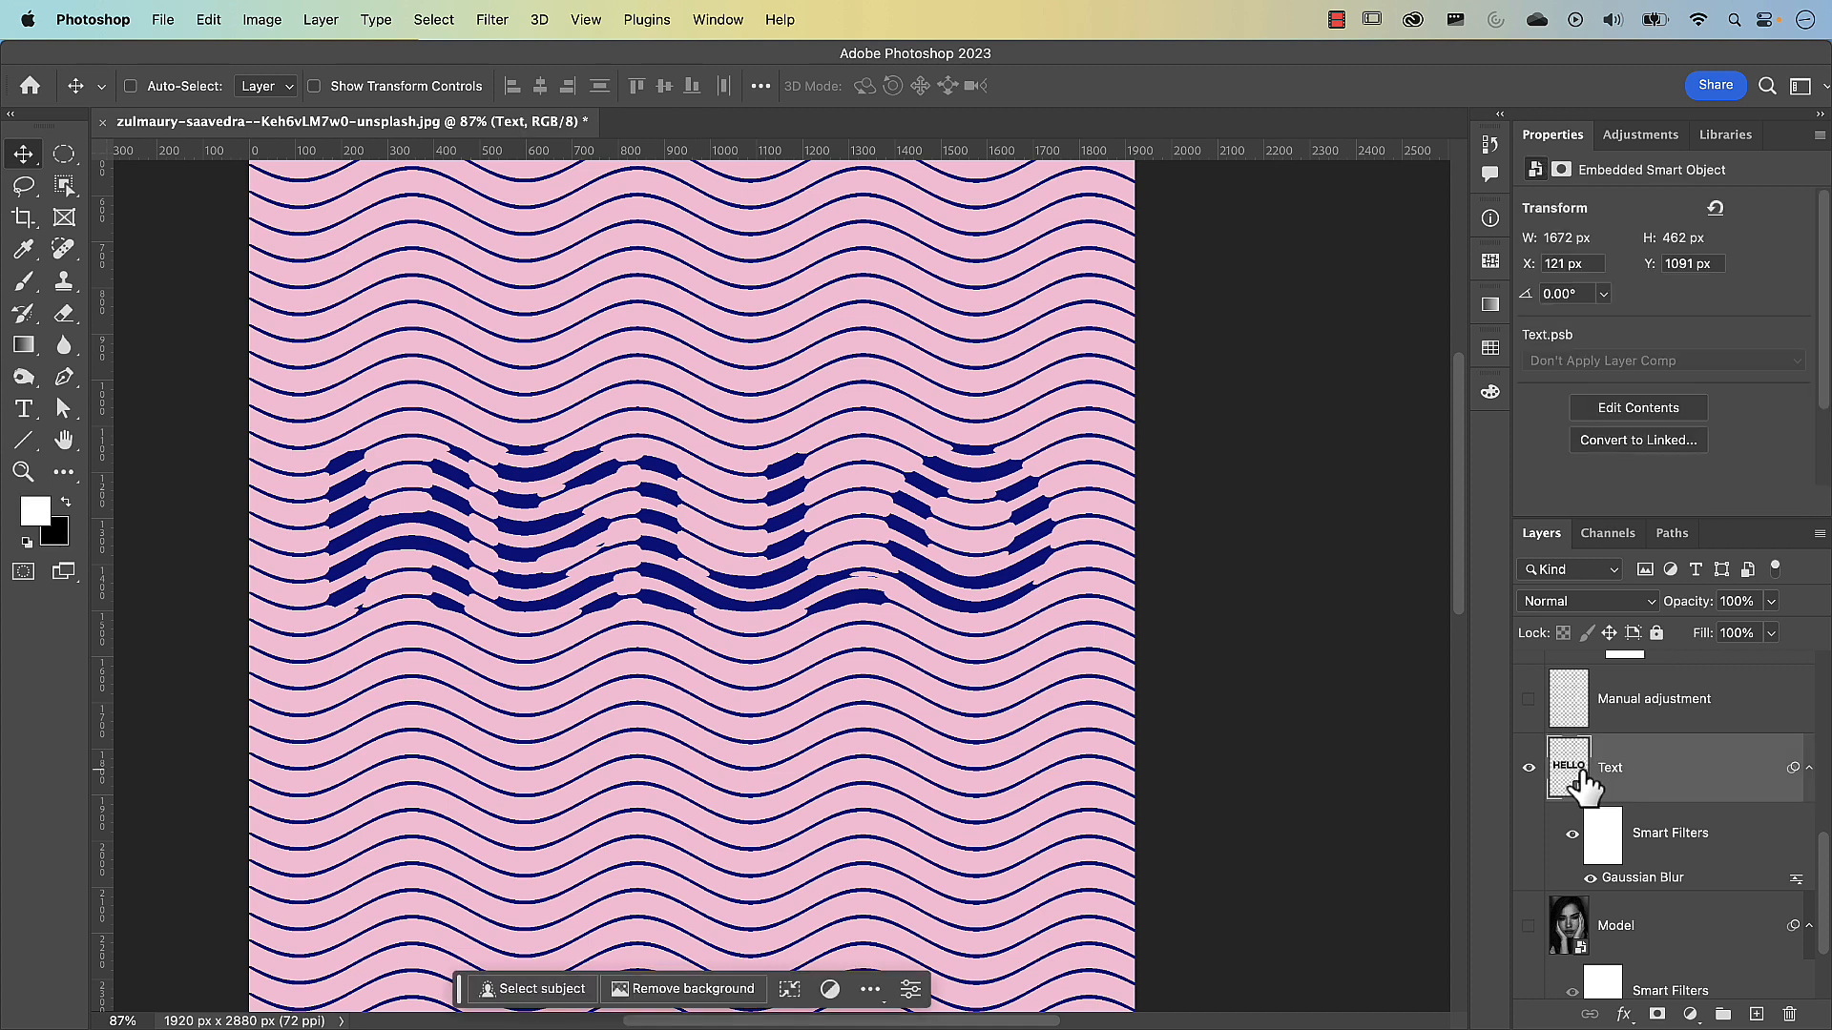
pyautogui.moveTo(914, 551); pyautogui.dragTo(914, 603)
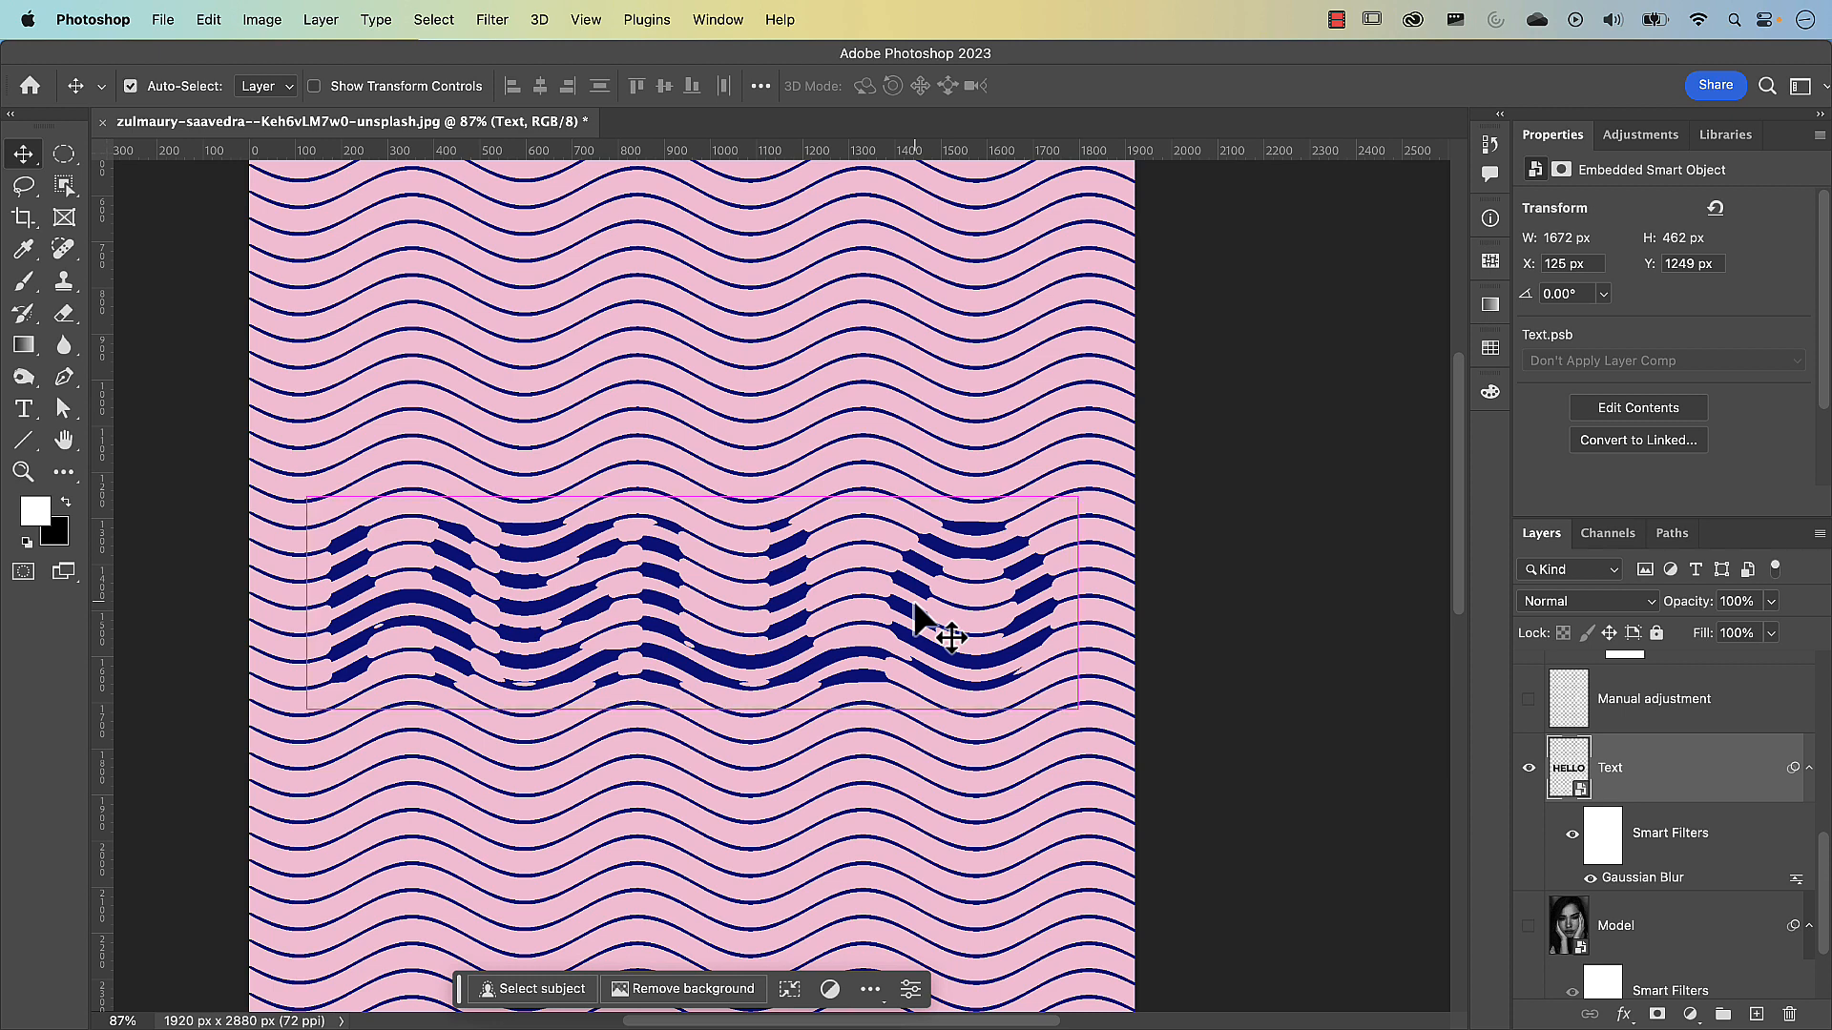
# Hide the Text layer and show the Model layer so the portrait drives the line effect again
pyautogui.press('super+0')
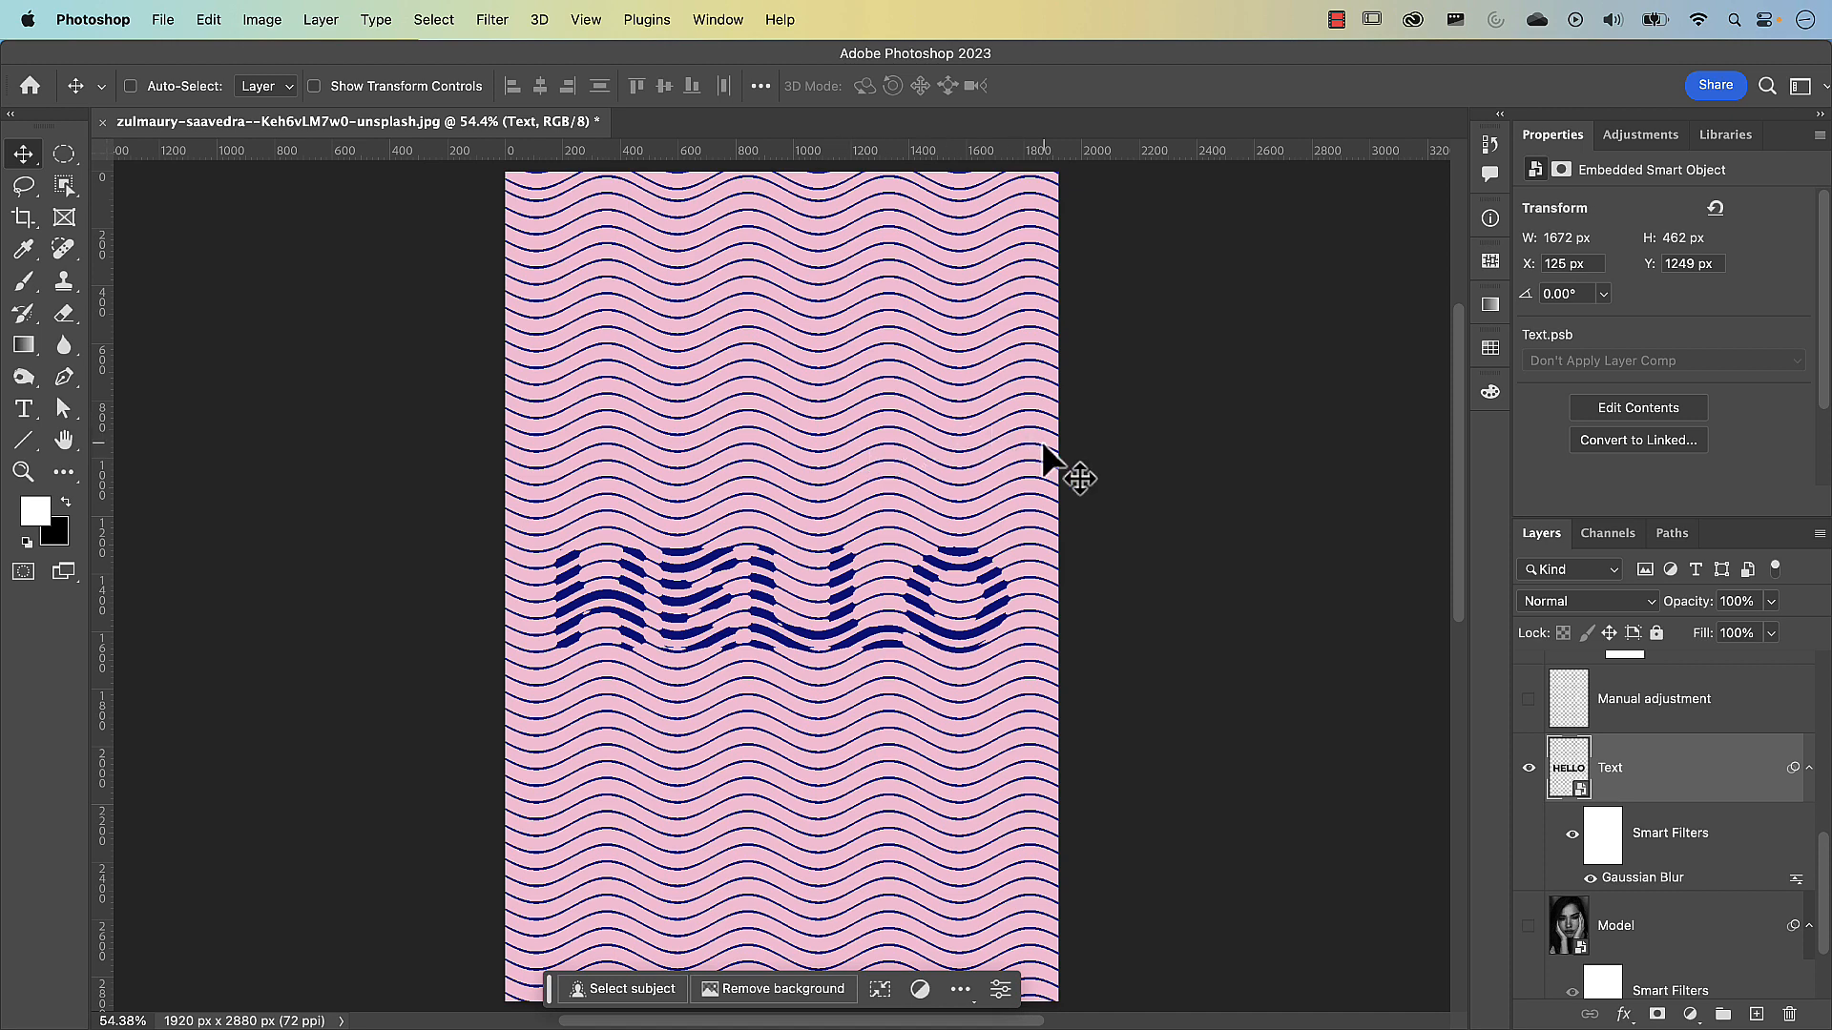
pyautogui.click(1530, 768)
pyautogui.click(1529, 926)
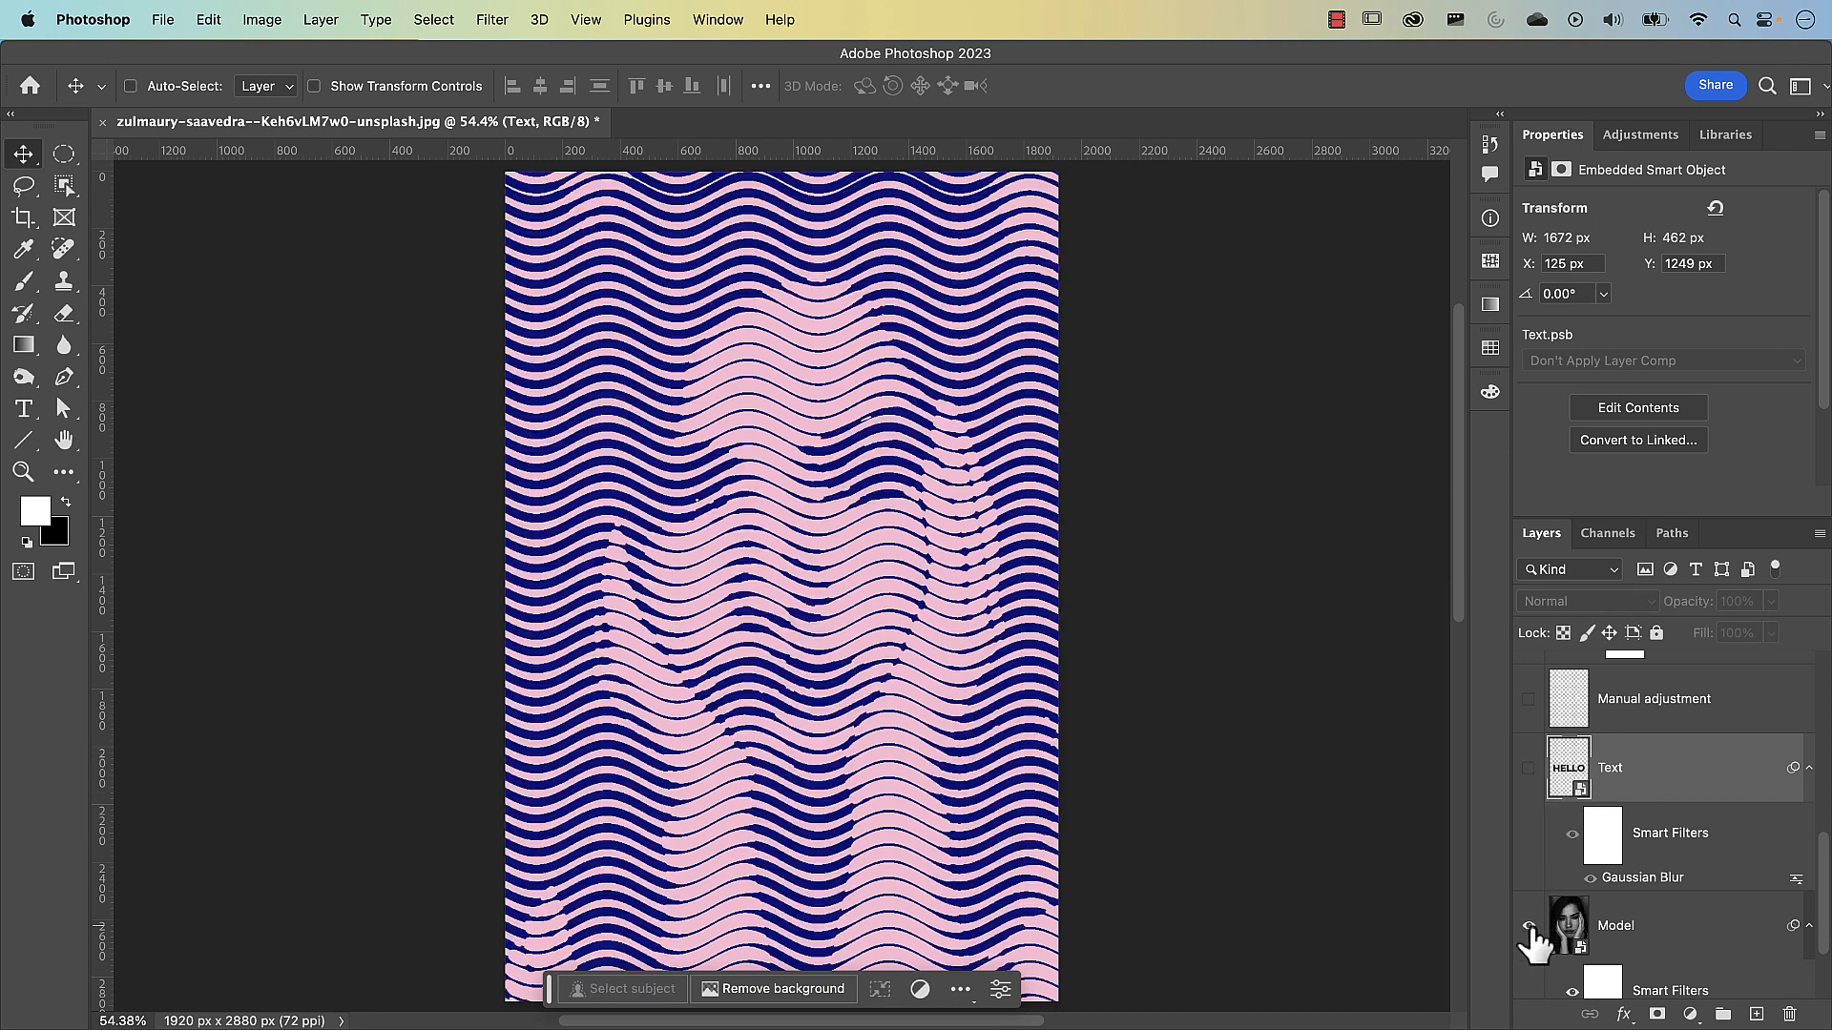
# Show the Horizontal lines layer and lower its Gaussian Blur radius to 2.9 pixels
pyautogui.scroll(3, 1531, 880)
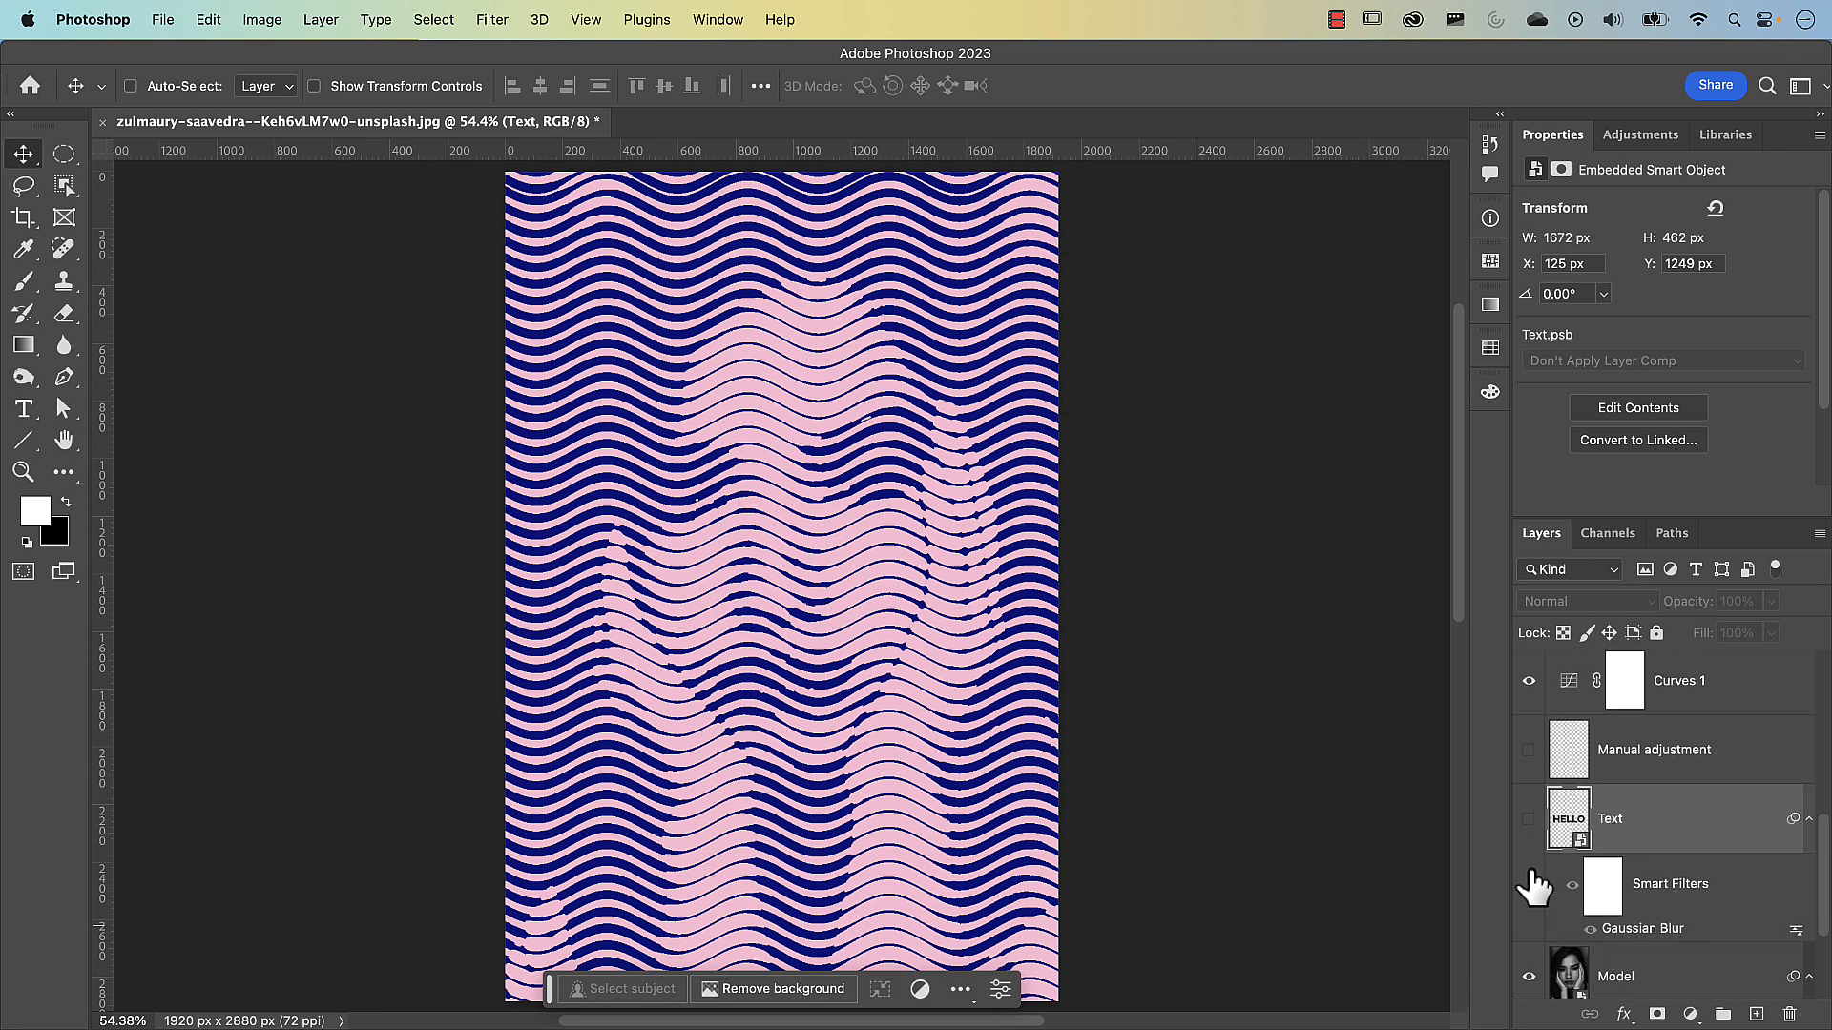
pyautogui.scroll(5, 1531, 880)
pyautogui.click(1530, 753)
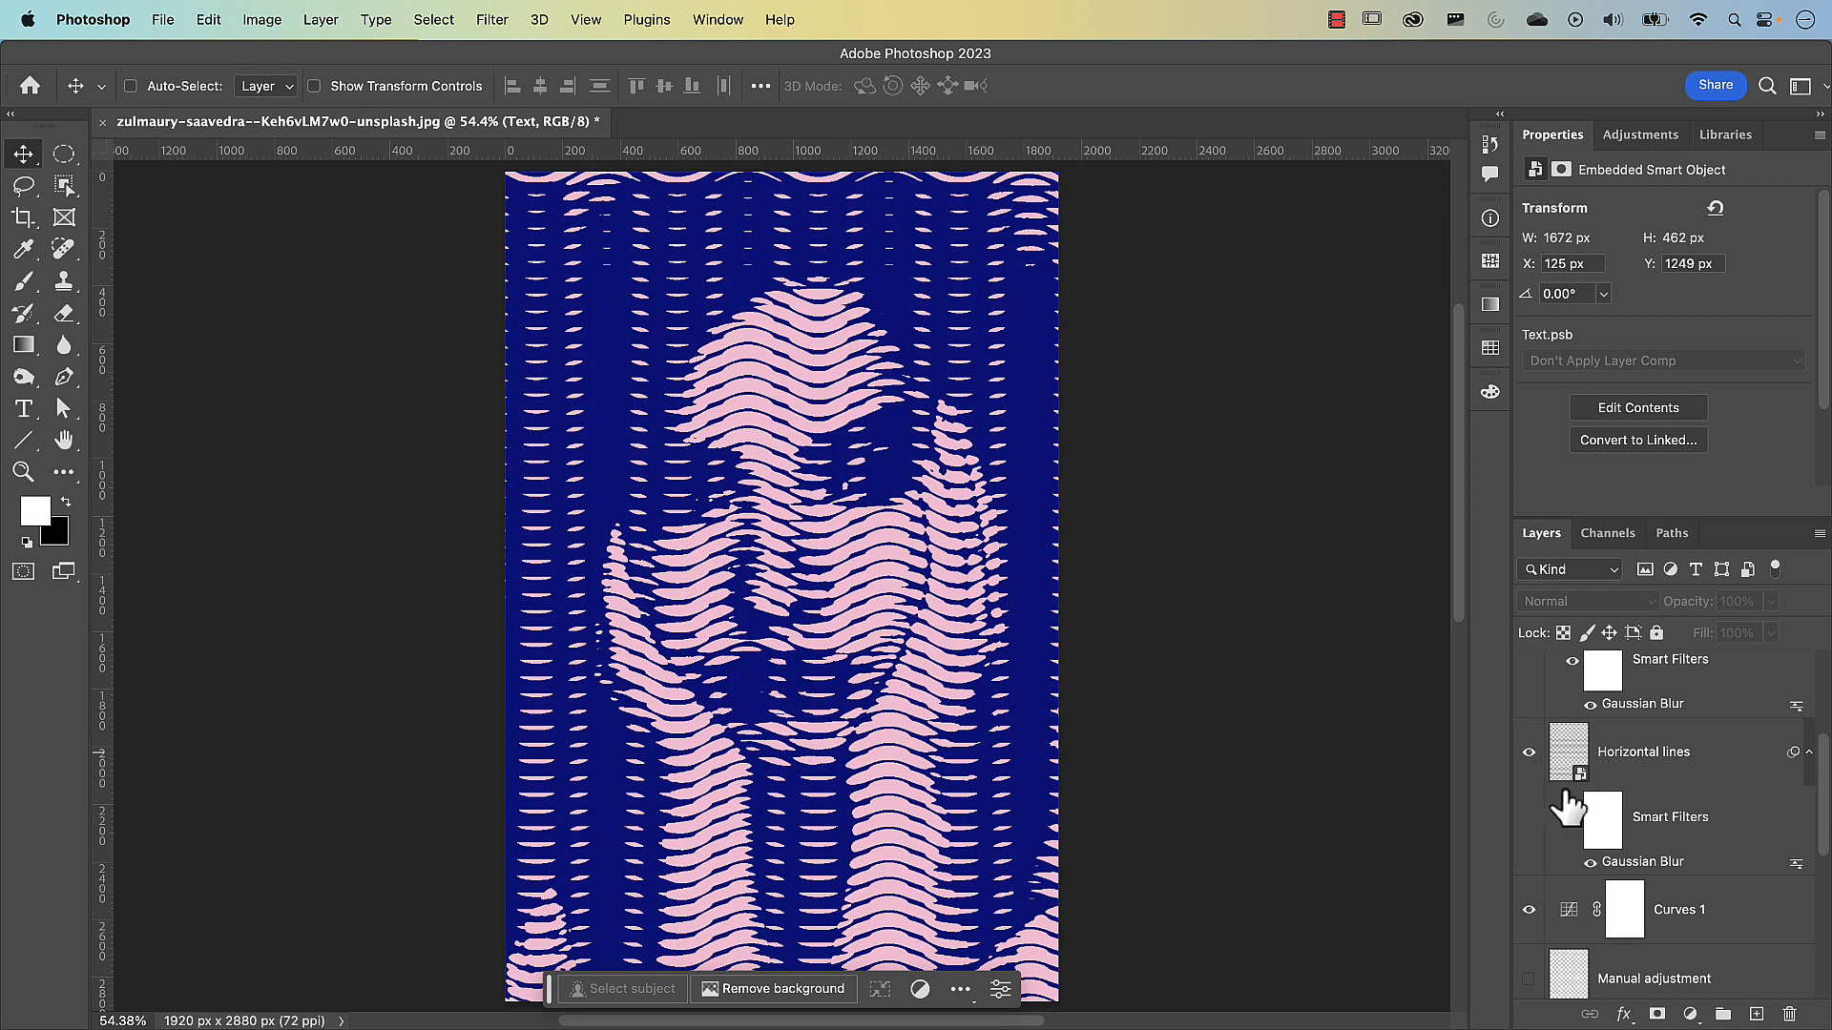
pyautogui.doubleClick(1633, 863)
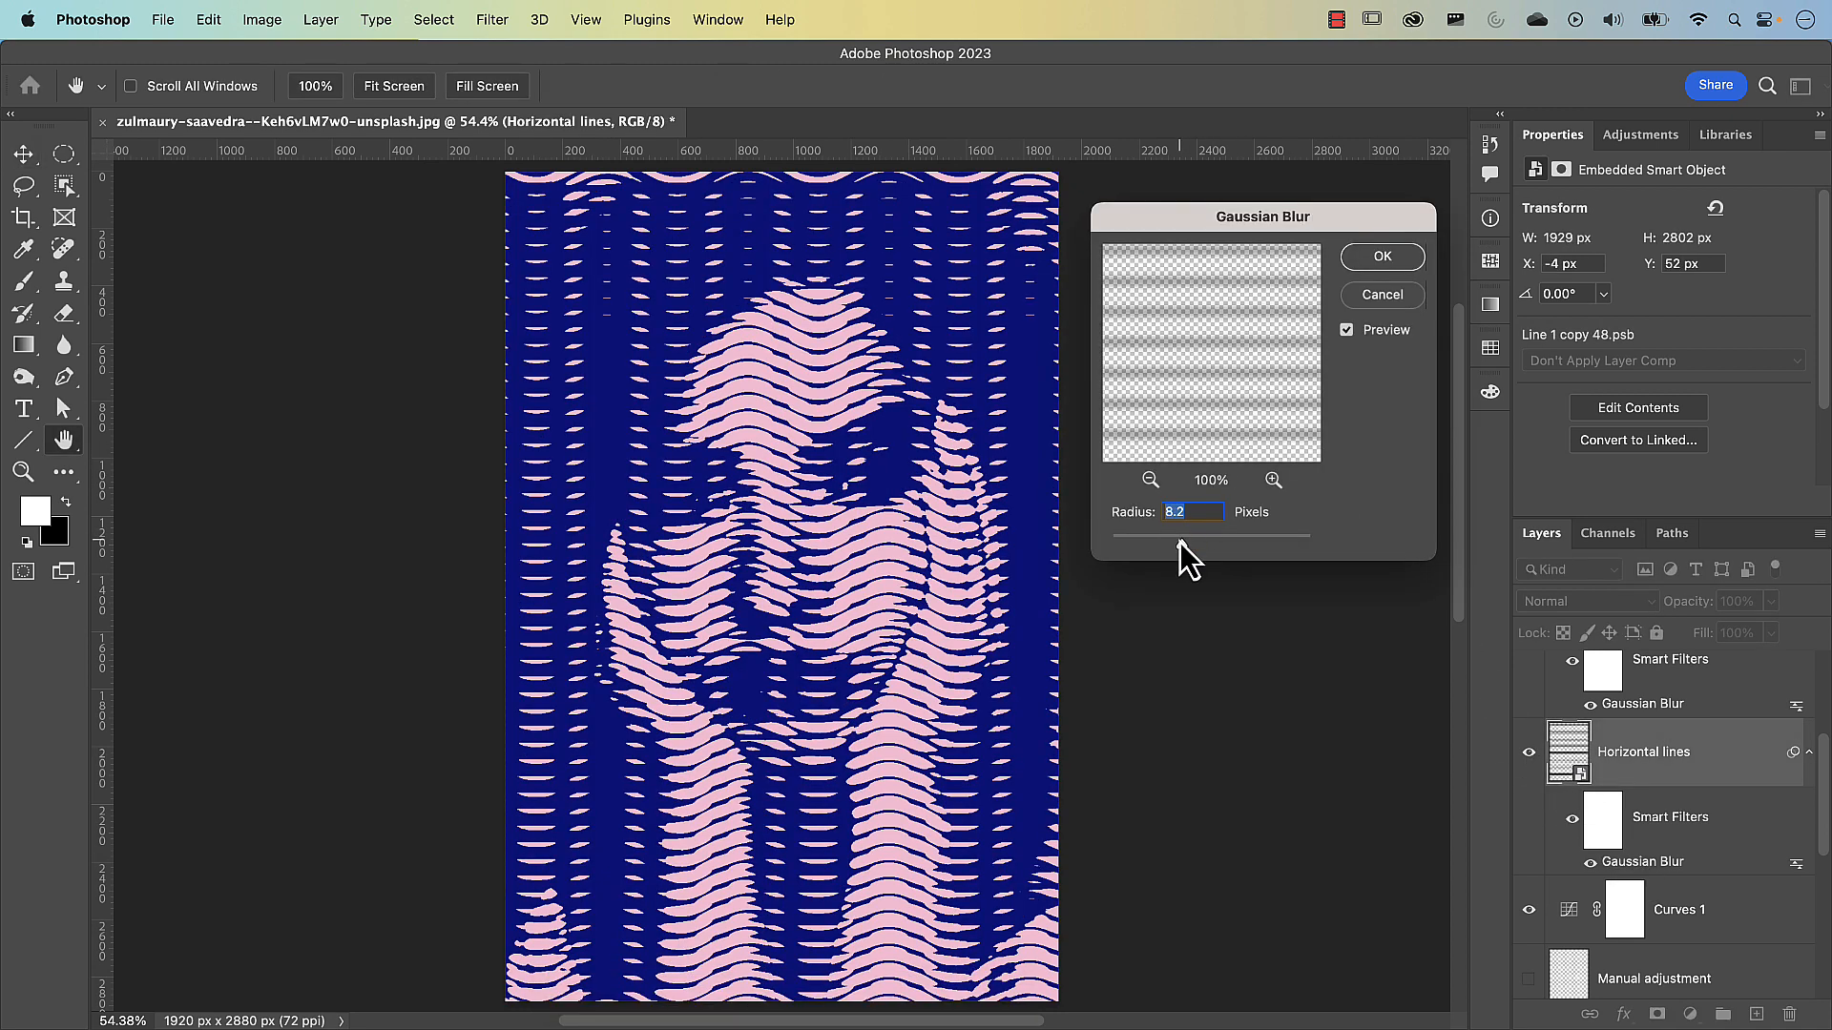
pyautogui.moveTo(1181, 543); pyautogui.dragTo(1145, 546)
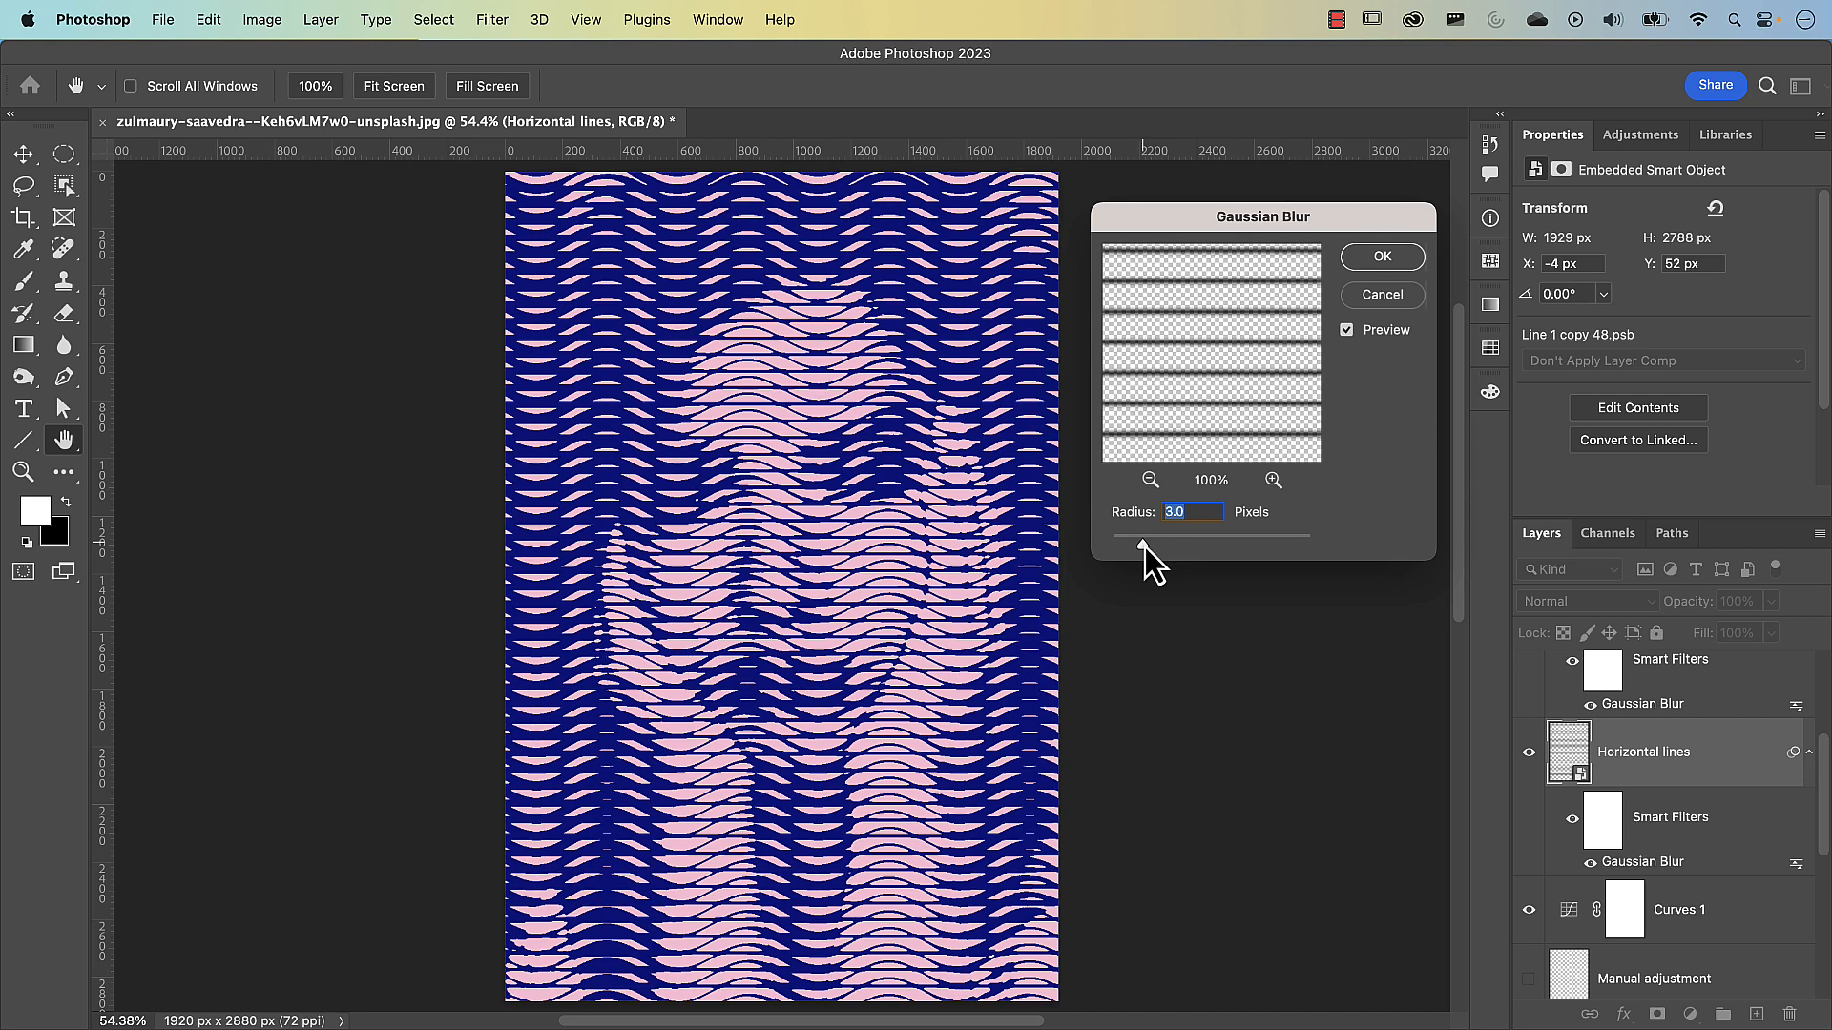
pyautogui.moveTo(1145, 547); pyautogui.dragTo(1141, 547)
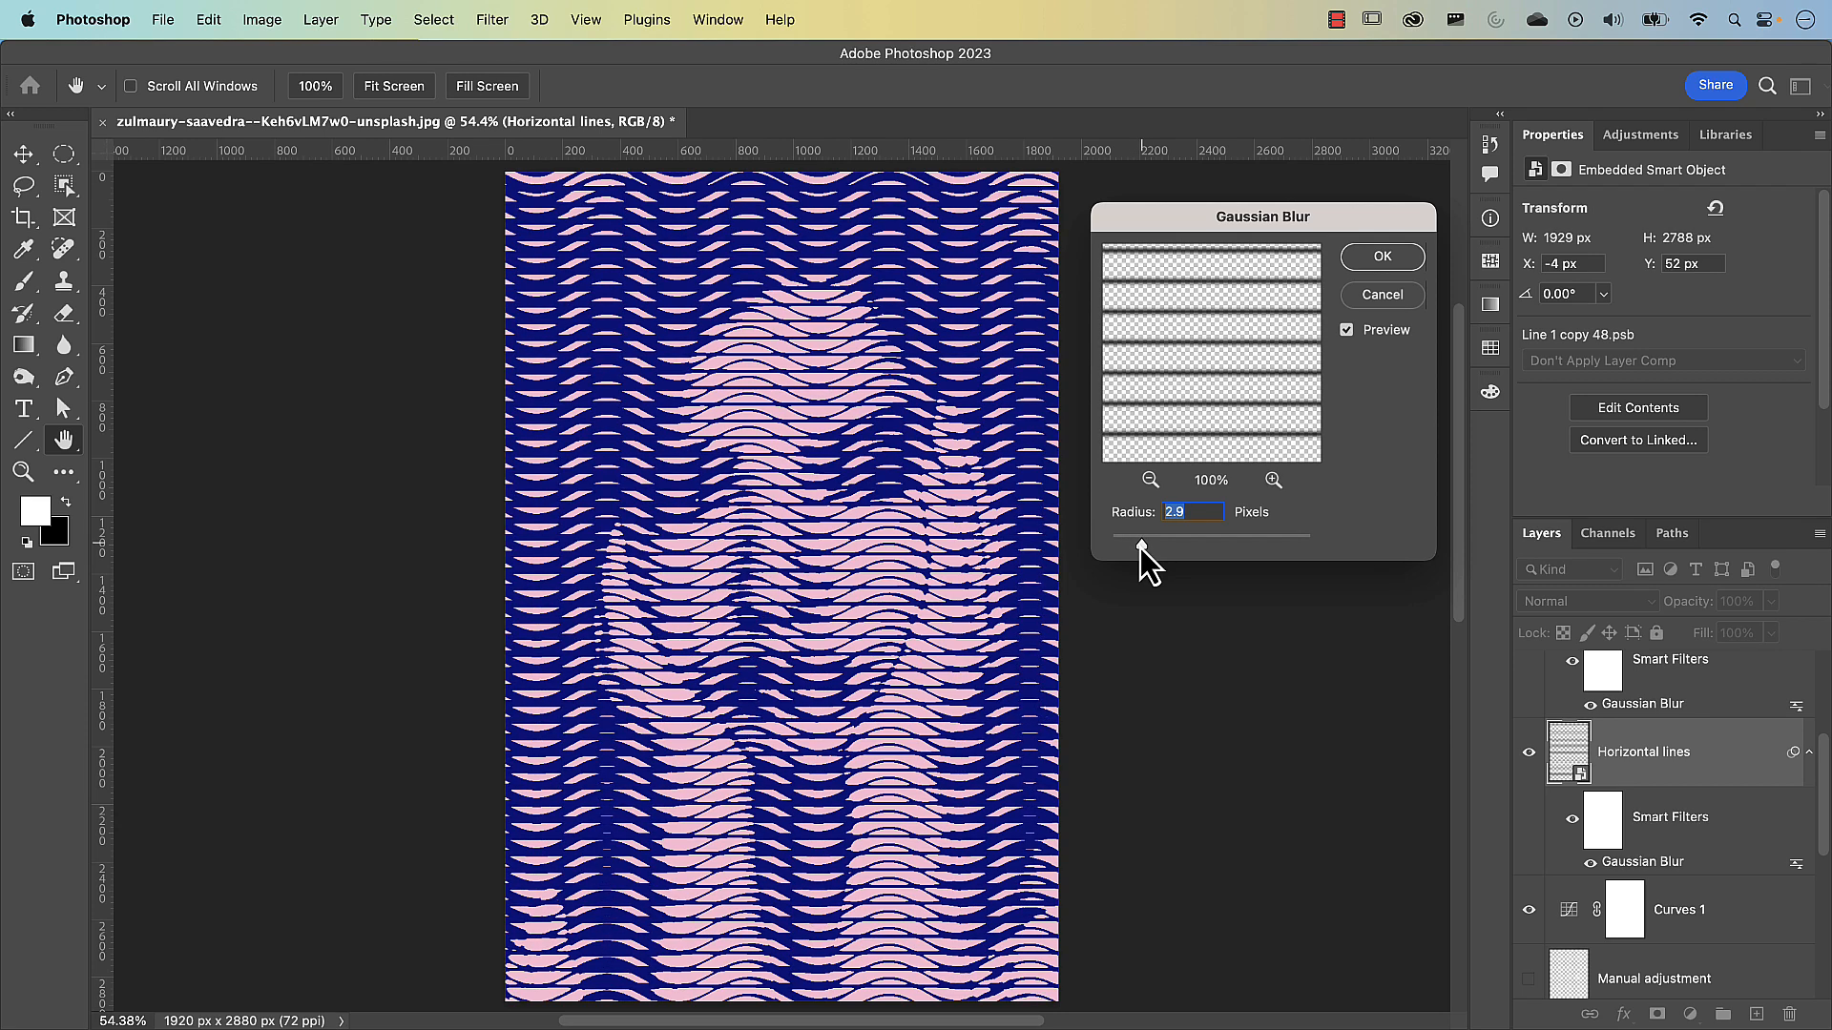